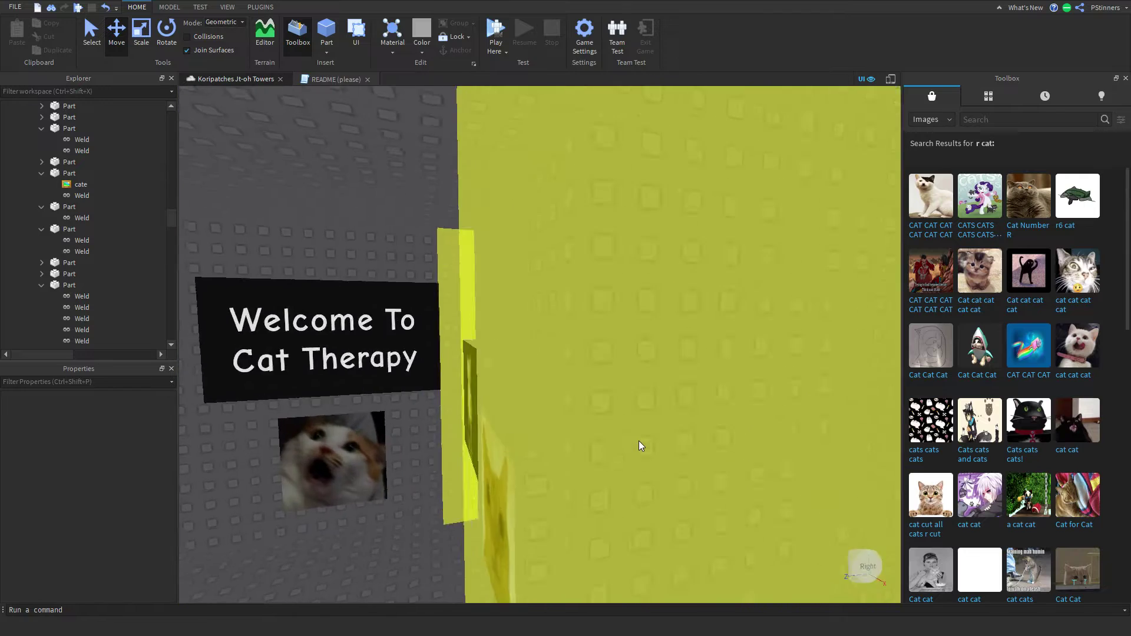
Select the cat picture part below the Social Credit Room sign and search the image library for "grumpy cat"
{"action": "left_click", "coordinate": [574, 346]}
{"action": "left_click", "coordinate": [574, 345]}
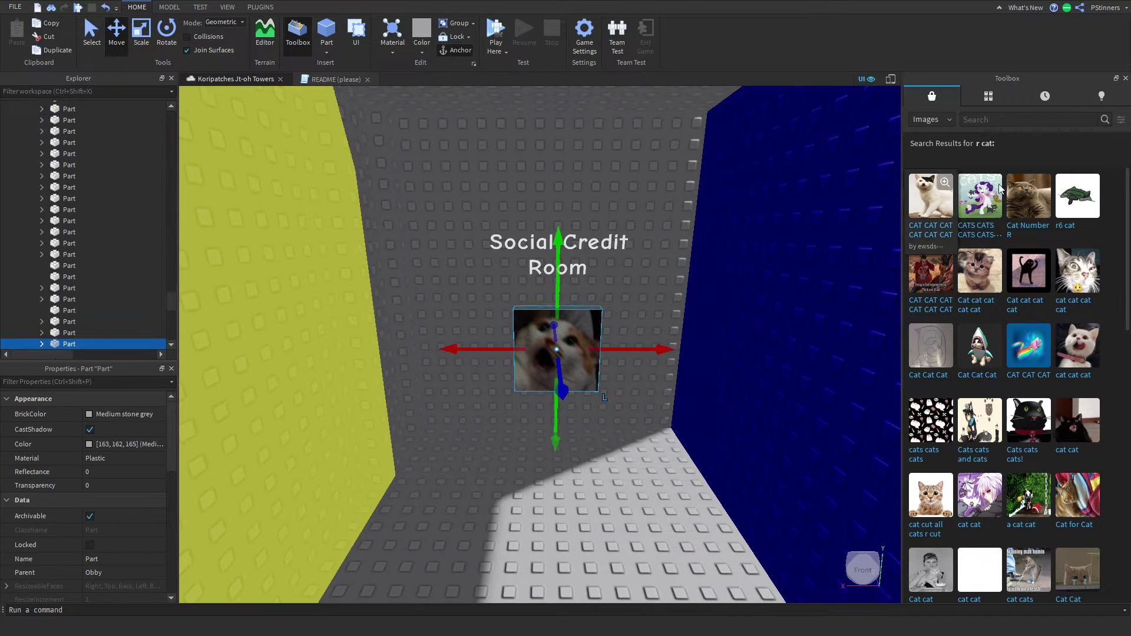
{"action": "left_click", "coordinate": [1073, 129]}
{"action": "type", "text": "c"}
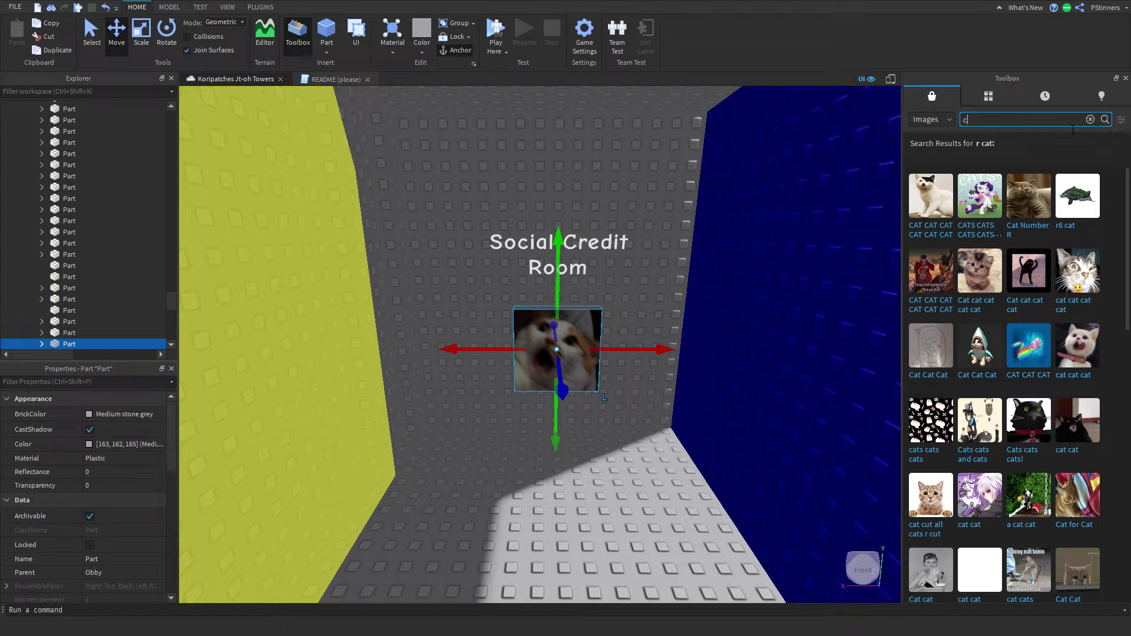
{"action": "type", "text": "at mee"}
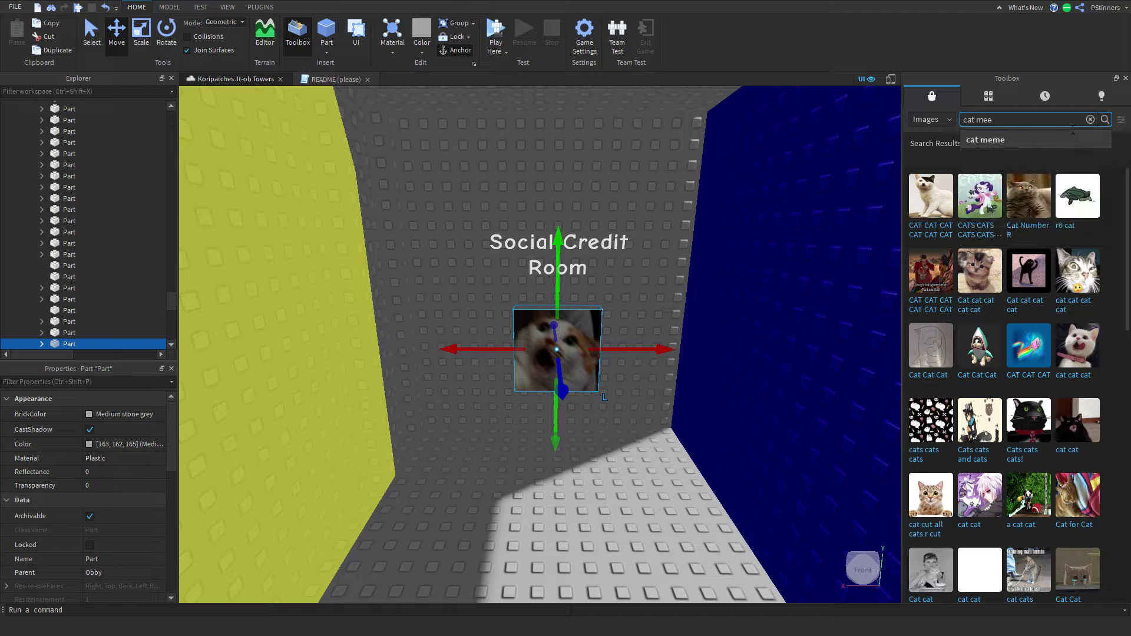
{"action": "key", "text": "BackSpace"}
{"action": "key", "text": "BackSpace"}
{"action": "key", "text": "BackSpace"}
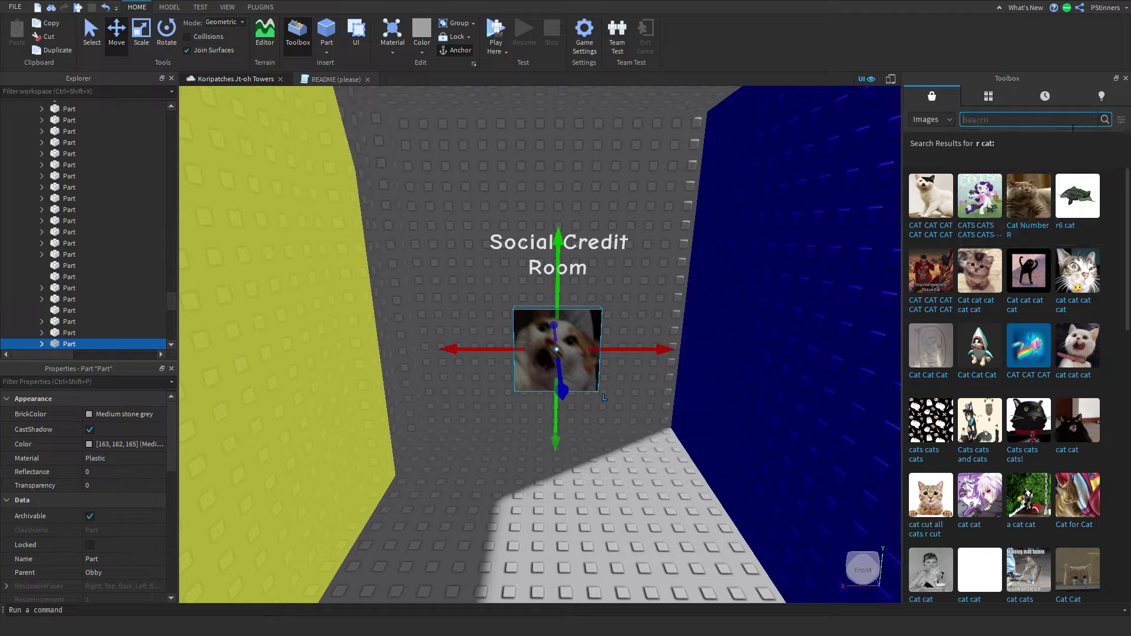
{"action": "type", "text": "grump"}
{"action": "key", "text": "Return"}
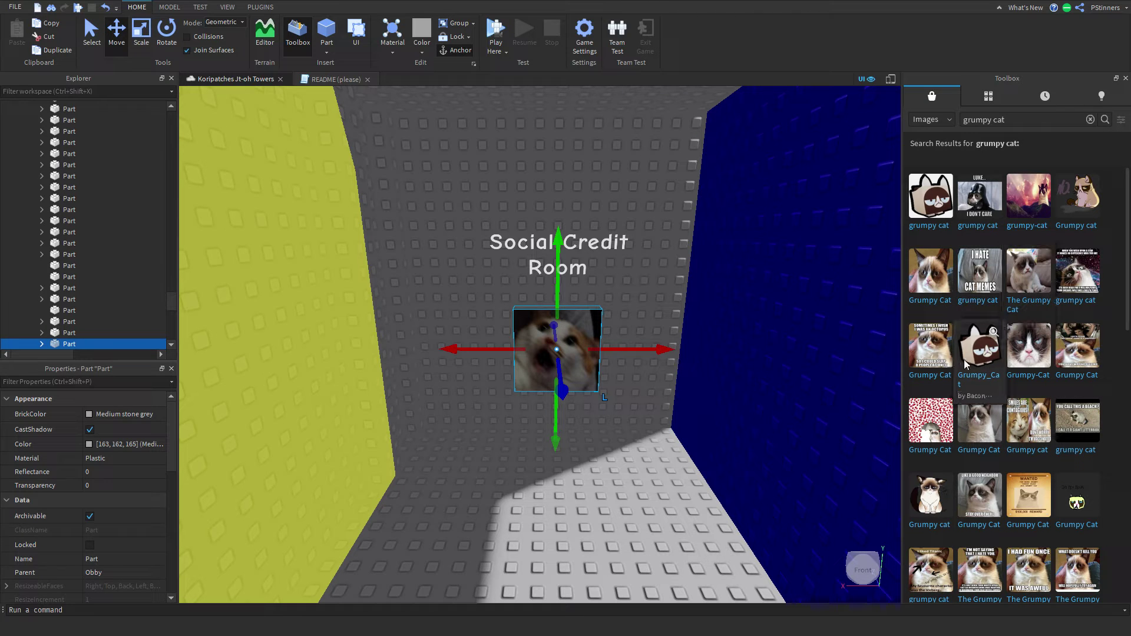
Apply the Grumpy_Cat image to the selected part and delete its old cat meme decal
{"action": "left_click", "coordinate": [978, 348]}
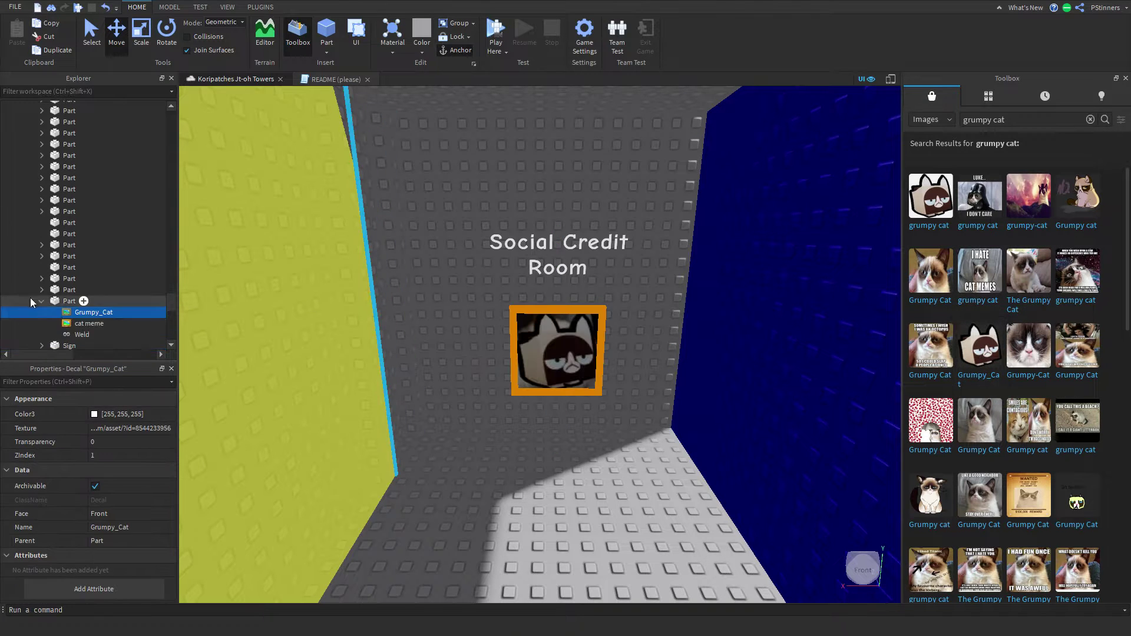
{"action": "left_click", "coordinate": [70, 326]}
{"action": "key", "text": "Delete"}
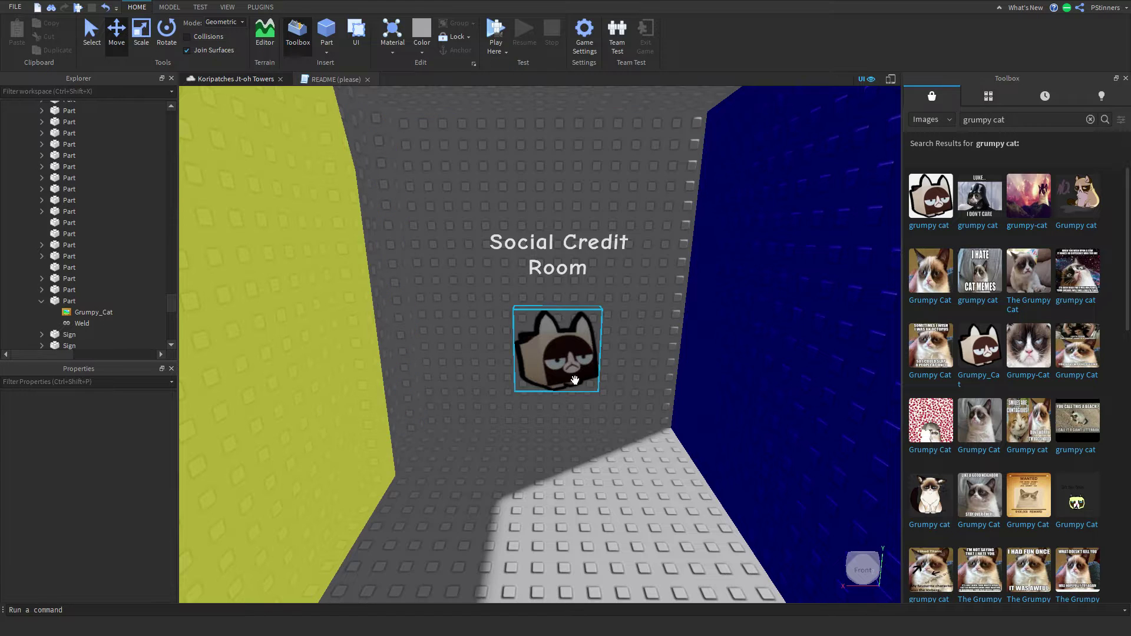
Check the new cat picture on the wall beneath the Social Credit Room sign
{"action": "left_click", "coordinate": [578, 345]}
{"action": "left_click", "coordinate": [682, 316]}
{"action": "scroll", "coordinate": [683, 317], "scroll_direction": "up", "scroll_amount": 4}
{"action": "scroll", "coordinate": [684, 317], "scroll_direction": "down", "scroll_amount": 5}
{"action": "left_click", "coordinate": [573, 368]}
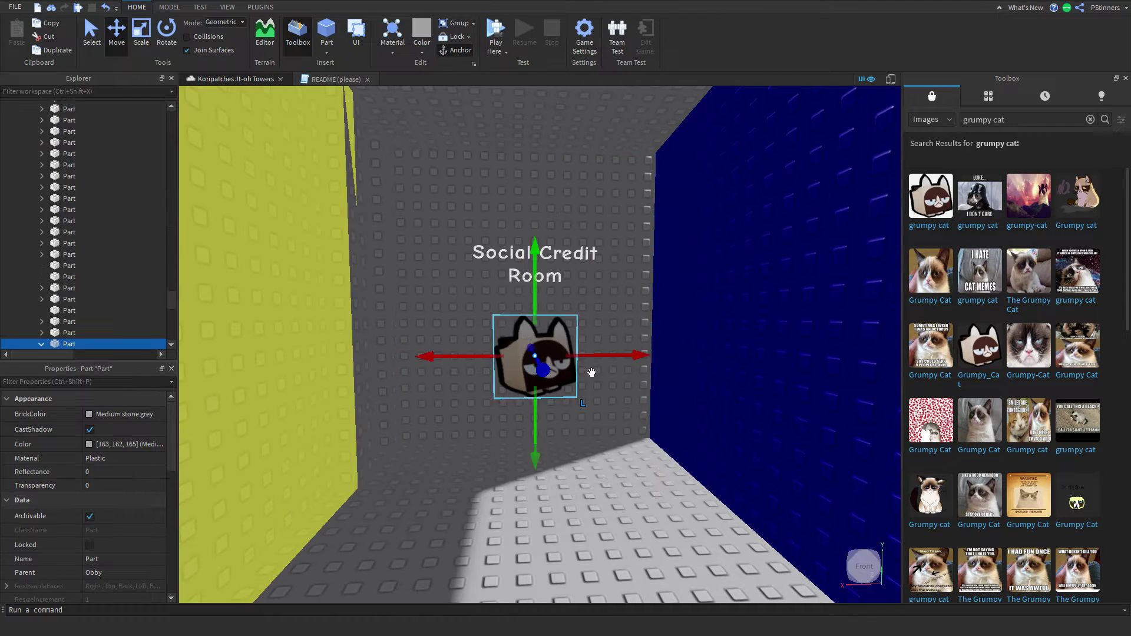
{"action": "left_click", "coordinate": [643, 412]}
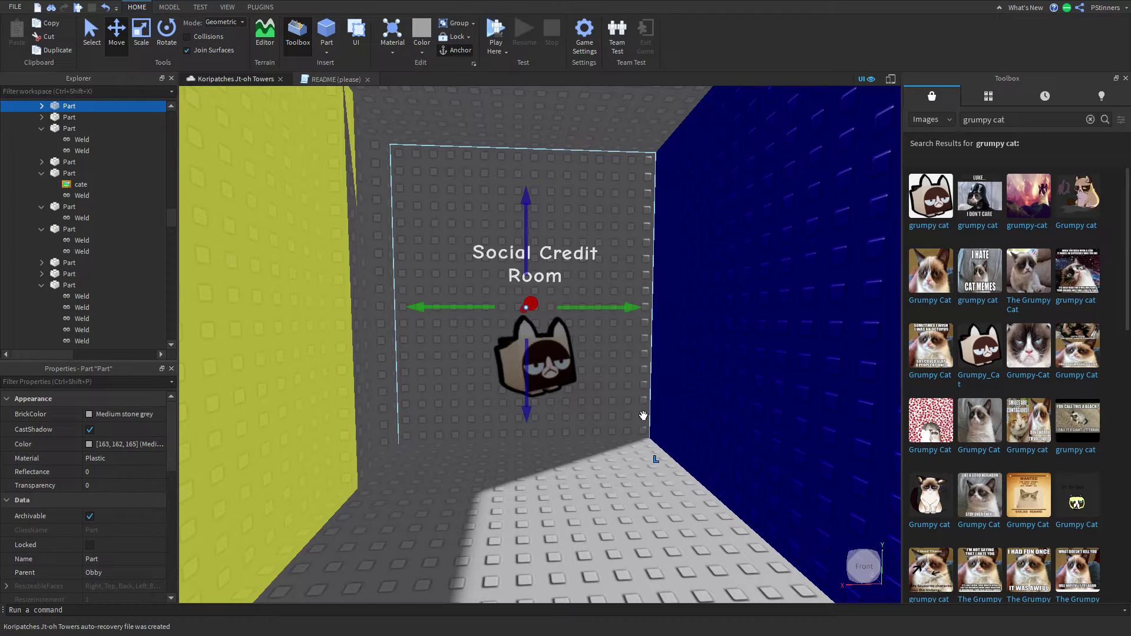
Add a plain grey part on the floor against the blue wall, next to the yellow wall
{"action": "left_click", "coordinate": [710, 419]}
{"action": "right_click_drag", "start_coordinate": [709, 419], "coordinate": [709, 419]}
{"action": "scroll", "coordinate": [709, 419], "scroll_direction": "up", "scroll_amount": 3}
{"action": "scroll", "coordinate": [709, 420], "scroll_direction": "down", "scroll_amount": 5}
{"action": "key", "text": "d"}
{"action": "right_click_drag", "start_coordinate": [591, 399], "coordinate": [592, 400]}
{"action": "key", "text": "a"}
{"action": "left_click", "coordinate": [536, 390]}
{"action": "left_click_drag", "start_coordinate": [548, 407], "coordinate": [638, 335]}
{"action": "right_click_drag", "start_coordinate": [637, 335], "coordinate": [637, 335]}
{"action": "key", "text": "w"}
{"action": "left_click_drag", "start_coordinate": [637, 335], "coordinate": [426, 437]}
{"action": "scroll", "coordinate": [361, 285], "scroll_direction": "down", "scroll_amount": 3}
Scale the new grey part into a long flat ledge running along the base of the blue wall
{"action": "left_click", "coordinate": [137, 46]}
{"action": "left_click_drag", "start_coordinate": [485, 371], "coordinate": [526, 404]}
{"action": "right_click_drag", "start_coordinate": [482, 382], "coordinate": [525, 403]}
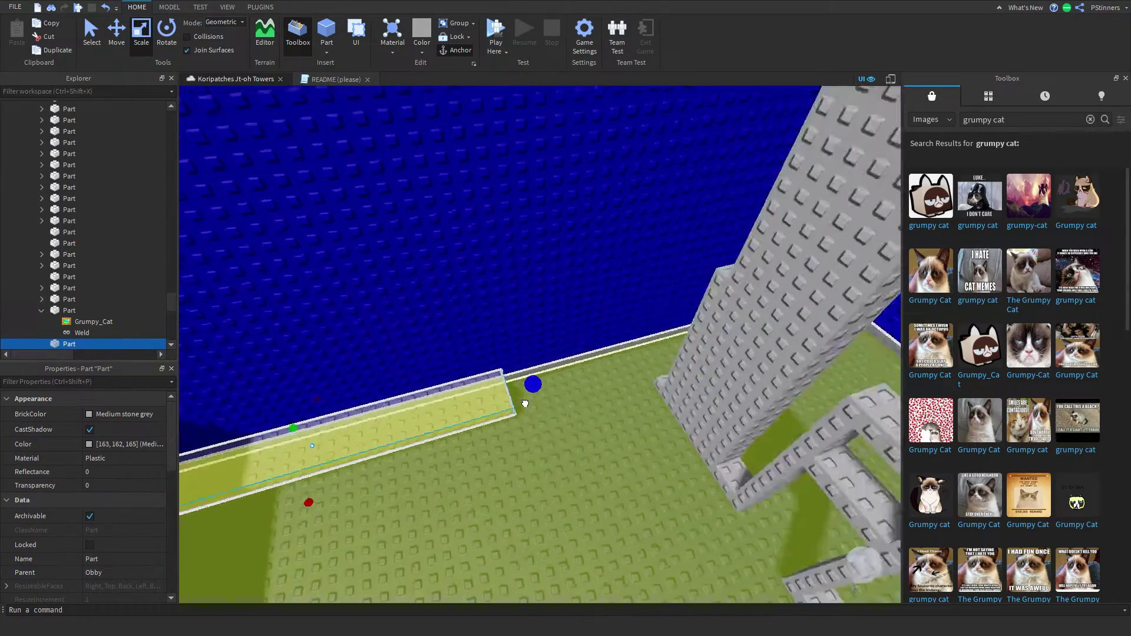
{"action": "left_click_drag", "start_coordinate": [525, 404], "coordinate": [525, 404]}
{"action": "right_click_drag", "start_coordinate": [525, 403], "coordinate": [525, 404]}
{"action": "left_click_drag", "start_coordinate": [525, 405], "coordinate": [525, 404]}
{"action": "right_click_drag", "start_coordinate": [525, 404], "coordinate": [525, 405]}
{"action": "left_click_drag", "start_coordinate": [525, 405], "coordinate": [516, 408]}
{"action": "scroll", "coordinate": [516, 409], "scroll_direction": "down", "scroll_amount": 2}
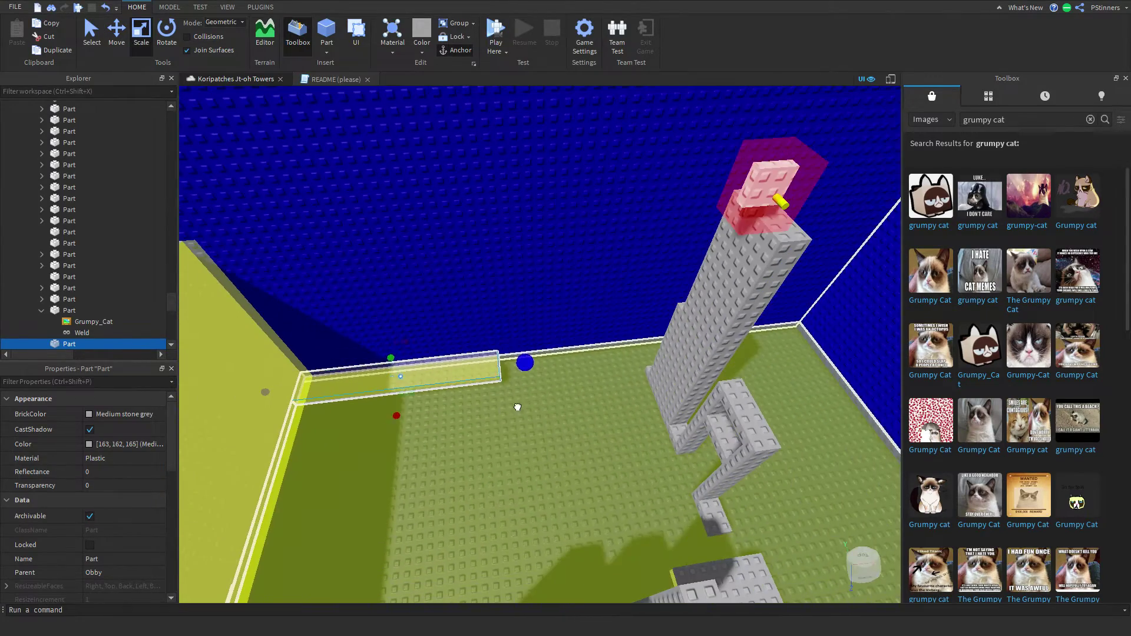
{"action": "left_click", "coordinate": [557, 423]}
{"action": "scroll", "coordinate": [557, 422], "scroll_direction": "up", "scroll_amount": 2}
{"action": "right_click_drag", "start_coordinate": [557, 423], "coordinate": [557, 422]}
{"action": "scroll", "coordinate": [556, 423], "scroll_direction": "down", "scroll_amount": 2}
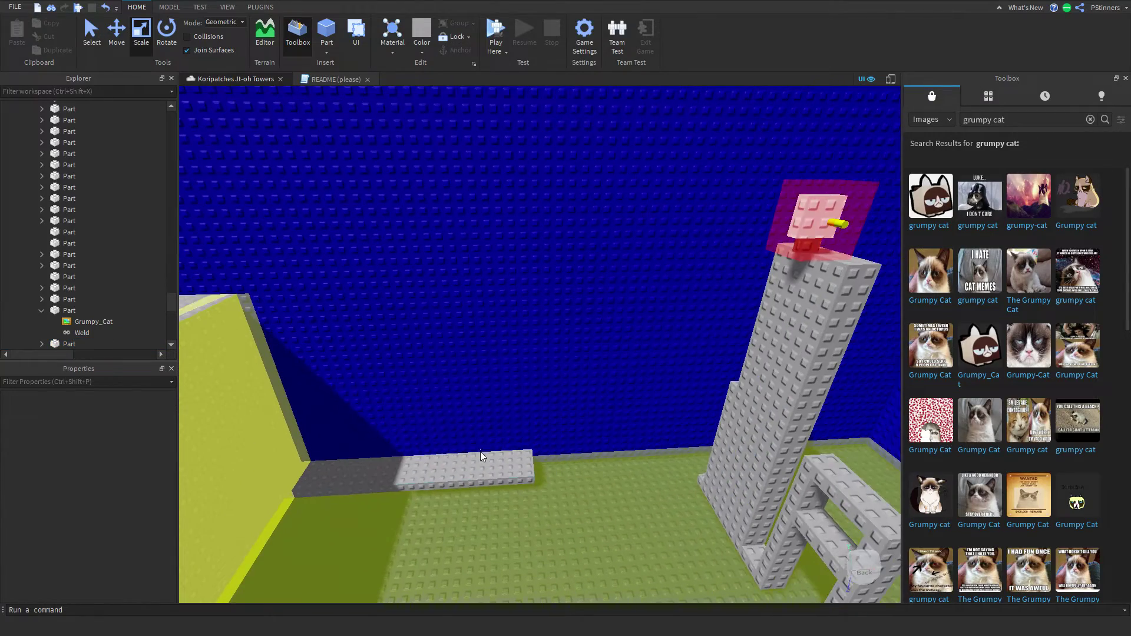
Lengthen the grey ledge along the blue wall until it nearly reaches the tall grey tower
{"action": "left_click", "coordinate": [480, 457]}
{"action": "left_click", "coordinate": [557, 518]}
{"action": "scroll", "coordinate": [558, 518], "scroll_direction": "down", "scroll_amount": 2}
{"action": "right_click_drag", "start_coordinate": [558, 519], "coordinate": [571, 504]}
{"action": "scroll", "coordinate": [558, 518], "scroll_direction": "up", "scroll_amount": 2}
{"action": "scroll", "coordinate": [560, 514], "scroll_direction": "down", "scroll_amount": 2}
{"action": "scroll", "coordinate": [554, 483], "scroll_direction": "down", "scroll_amount": 2}
{"action": "left_click", "coordinate": [515, 425]}
{"action": "left_click", "coordinate": [649, 468]}
{"action": "scroll", "coordinate": [649, 468], "scroll_direction": "up", "scroll_amount": 5}
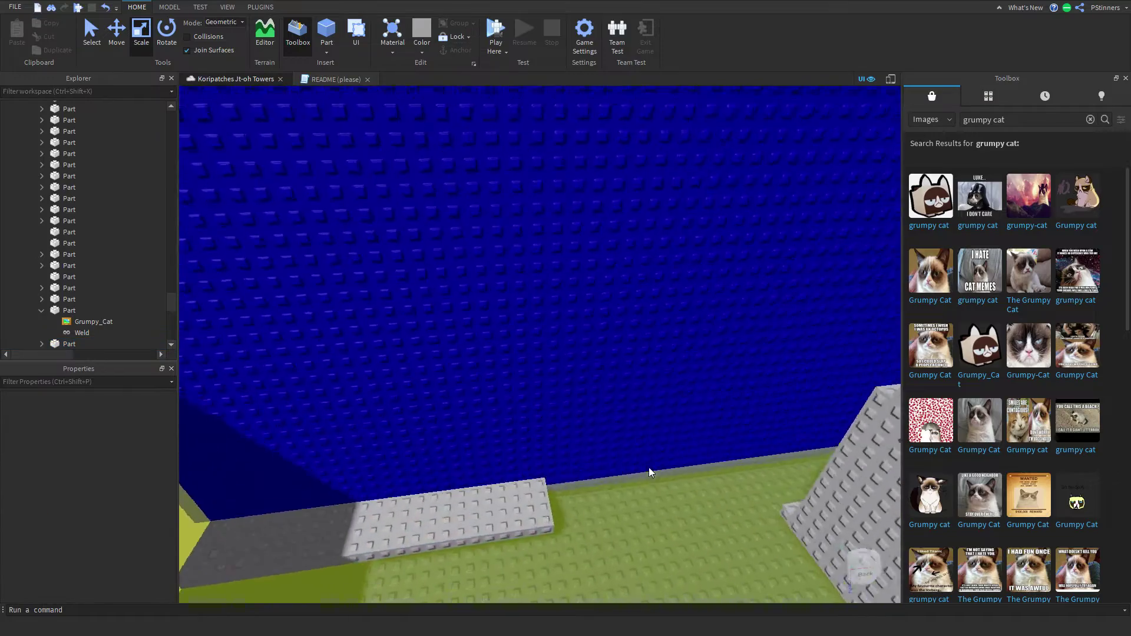
{"action": "scroll", "coordinate": [649, 468], "scroll_direction": "down", "scroll_amount": 2}
{"action": "left_click", "coordinate": [557, 432]}
{"action": "scroll", "coordinate": [543, 407], "scroll_direction": "up", "scroll_amount": 5}
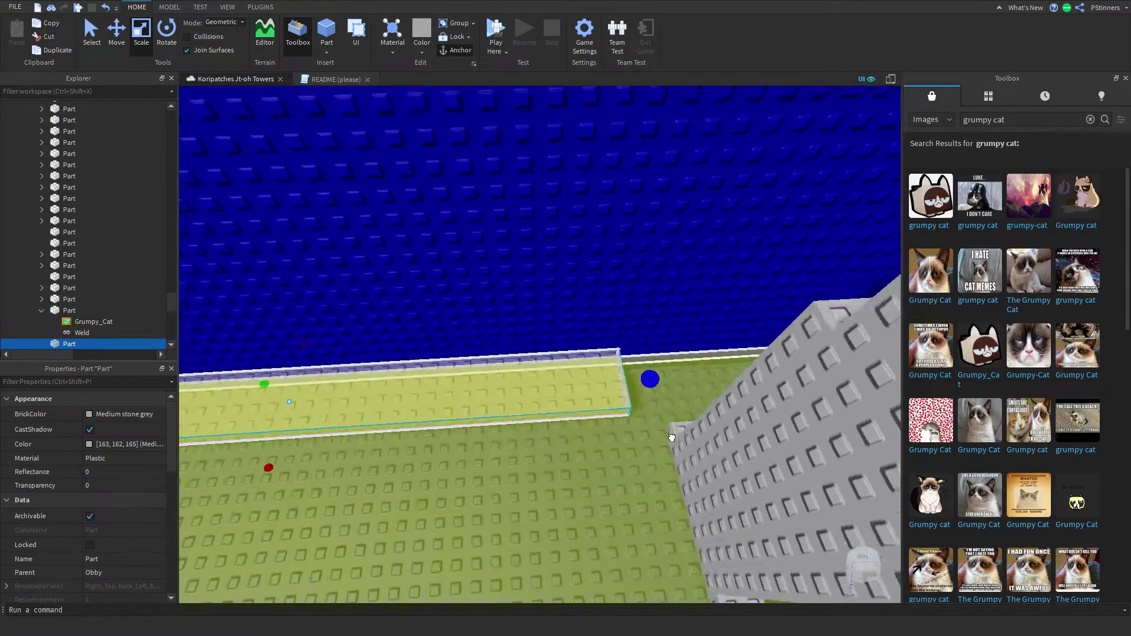
{"action": "scroll", "coordinate": [672, 438], "scroll_direction": "down", "scroll_amount": 3}
{"action": "left_click", "coordinate": [530, 469]}
{"action": "scroll", "coordinate": [531, 470], "scroll_direction": "down", "scroll_amount": 4}
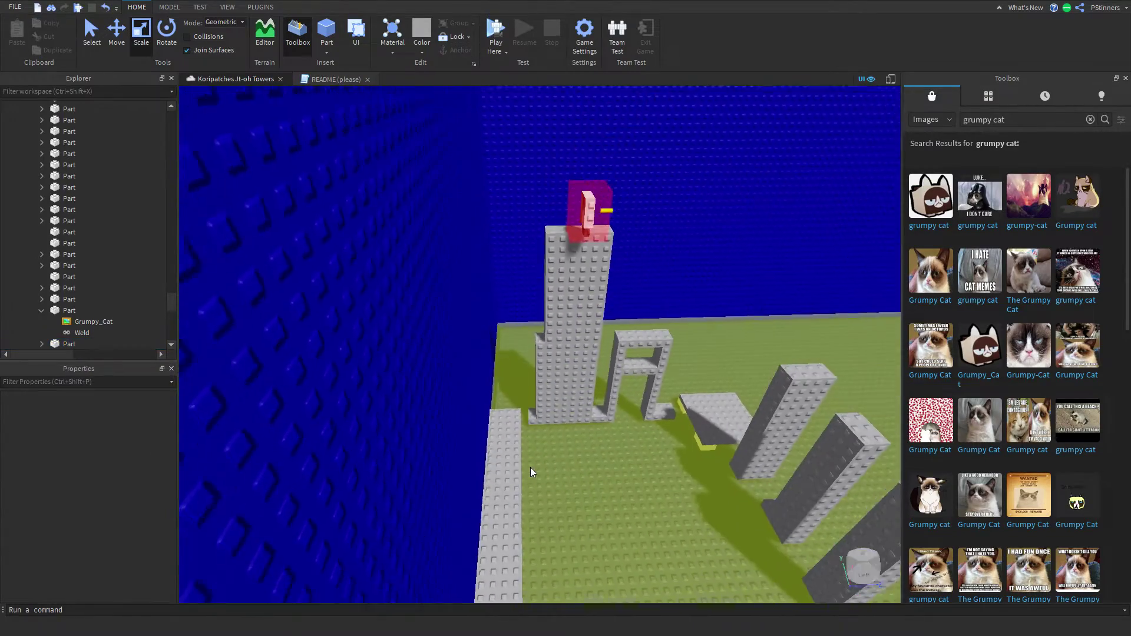
Examine the finished ledge and the obstacles around the tall grey tower from several angles
{"action": "scroll", "coordinate": [530, 468], "scroll_direction": "up", "scroll_amount": 3}
{"action": "right_click_drag", "start_coordinate": [532, 468], "coordinate": [531, 468]}
{"action": "scroll", "coordinate": [532, 468], "scroll_direction": "down", "scroll_amount": 6}
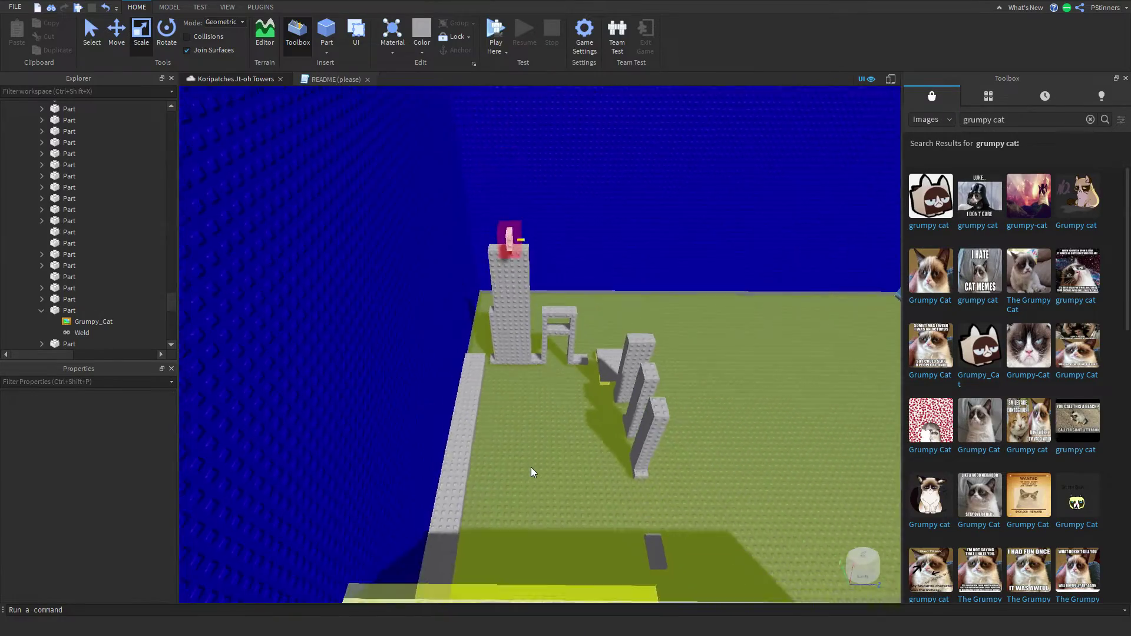
{"action": "scroll", "coordinate": [531, 467], "scroll_direction": "up", "scroll_amount": 5}
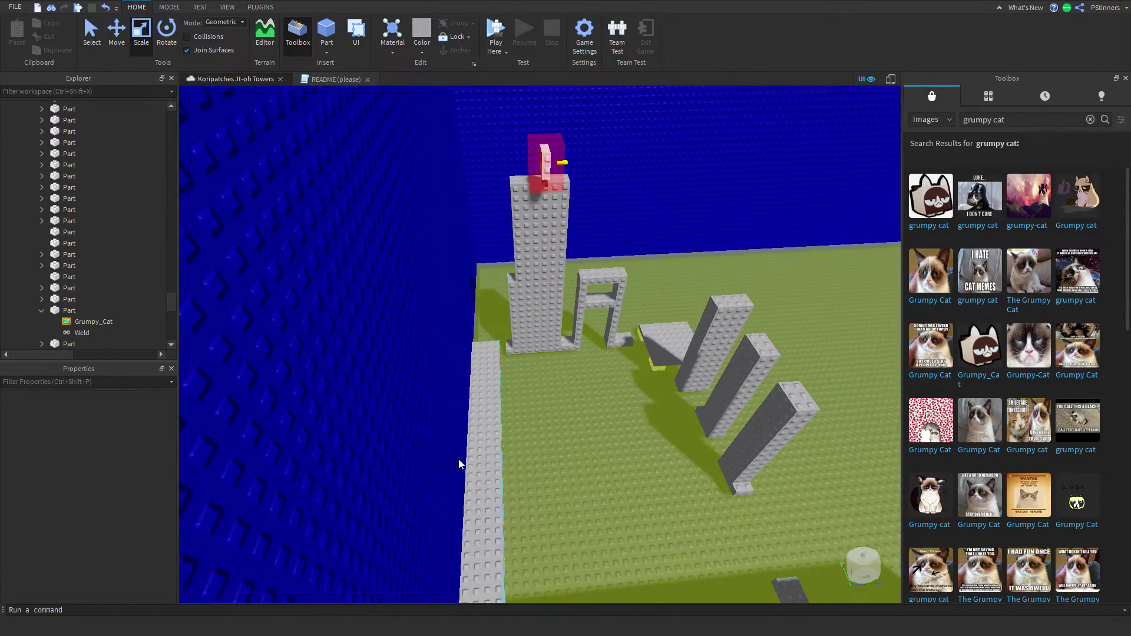
{"action": "left_click", "coordinate": [497, 475]}
{"action": "left_click", "coordinate": [565, 436]}
{"action": "scroll", "coordinate": [564, 436], "scroll_direction": "up", "scroll_amount": 5}
{"action": "right_click_drag", "start_coordinate": [564, 436], "coordinate": [564, 442]}
{"action": "scroll", "coordinate": [565, 436], "scroll_direction": "down", "scroll_amount": 5}
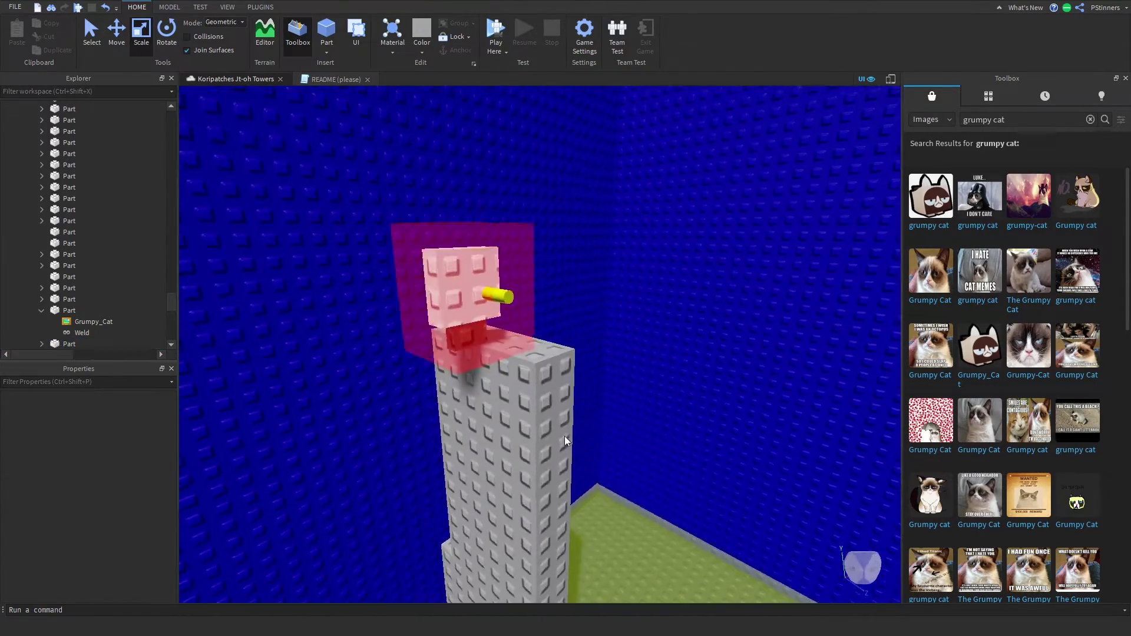
Find the yellow pushbox samples among the kit objects and select the PushboxSpawnButton model at the outer edge
{"action": "scroll", "coordinate": [565, 437], "scroll_direction": "down", "scroll_amount": 5}
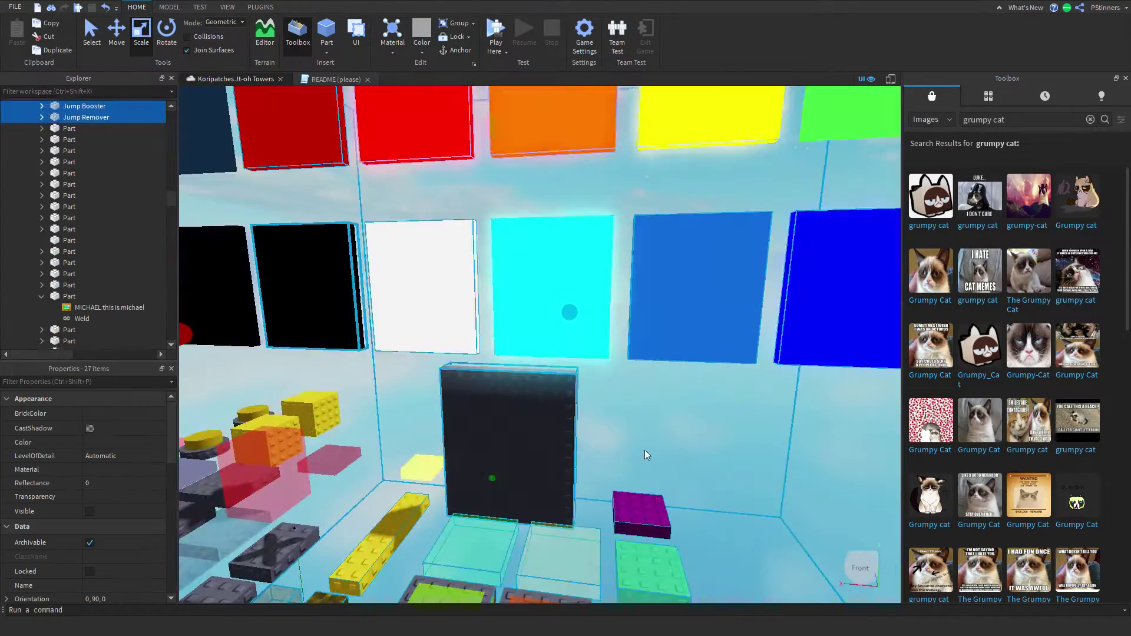
{"action": "left_click", "coordinate": [661, 451]}
{"action": "right_click_drag", "start_coordinate": [662, 452], "coordinate": [662, 451]}
{"action": "scroll", "coordinate": [662, 452], "scroll_direction": "up", "scroll_amount": 4}
{"action": "left_click", "coordinate": [638, 454]}
{"action": "left_click", "coordinate": [676, 363]}
{"action": "scroll", "coordinate": [675, 363], "scroll_direction": "up", "scroll_amount": 3}
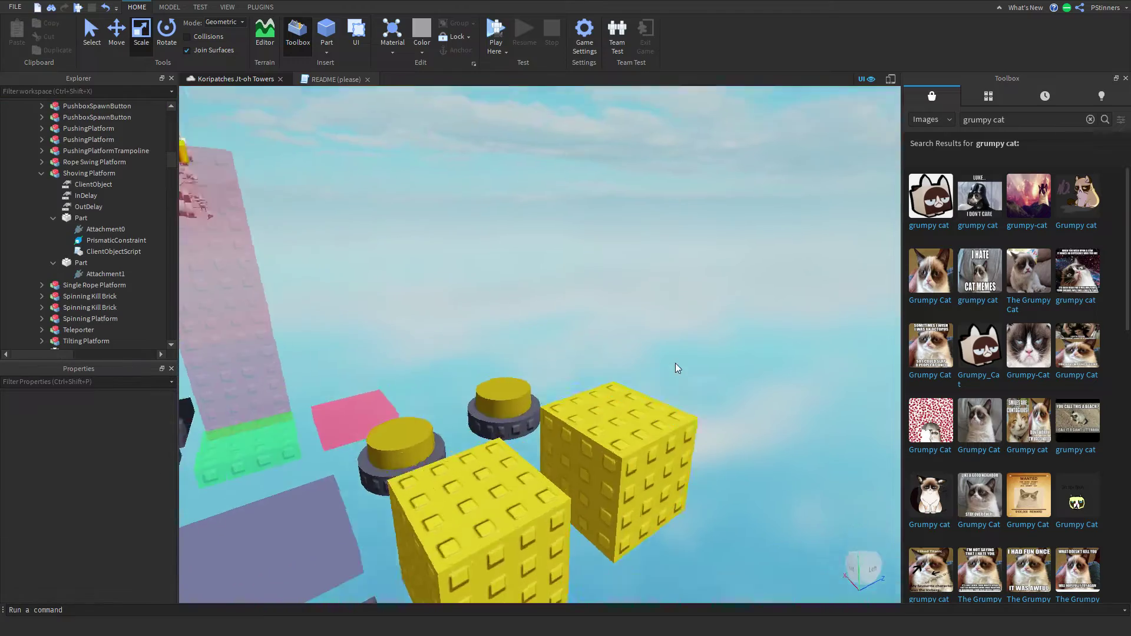
{"action": "right_click_drag", "start_coordinate": [676, 363], "coordinate": [675, 363]}
{"action": "left_click", "coordinate": [683, 386]}
{"action": "scroll", "coordinate": [682, 386], "scroll_direction": "down", "scroll_amount": 3}
{"action": "left_click", "coordinate": [613, 396]}
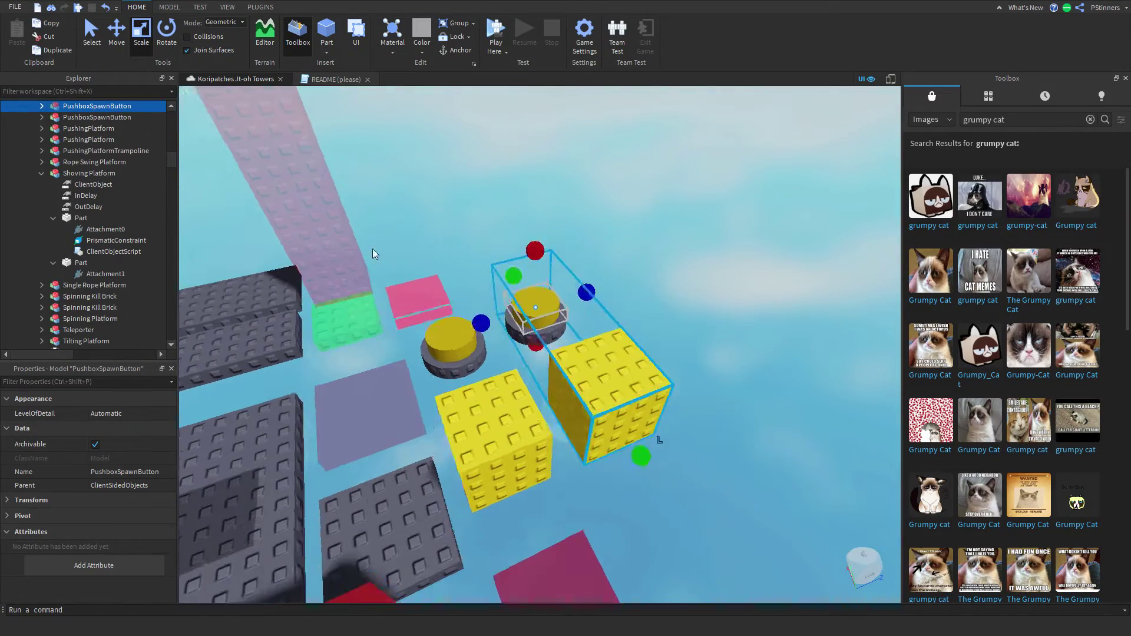
{"action": "key", "text": "d"}
{"action": "key", "text": "w"}
Duplicate the model's Pushbox, parent the copy to the original Pushbox, and raise the copy high above it
{"action": "left_click", "coordinate": [41, 106]}
{"action": "left_click", "coordinate": [81, 173]}
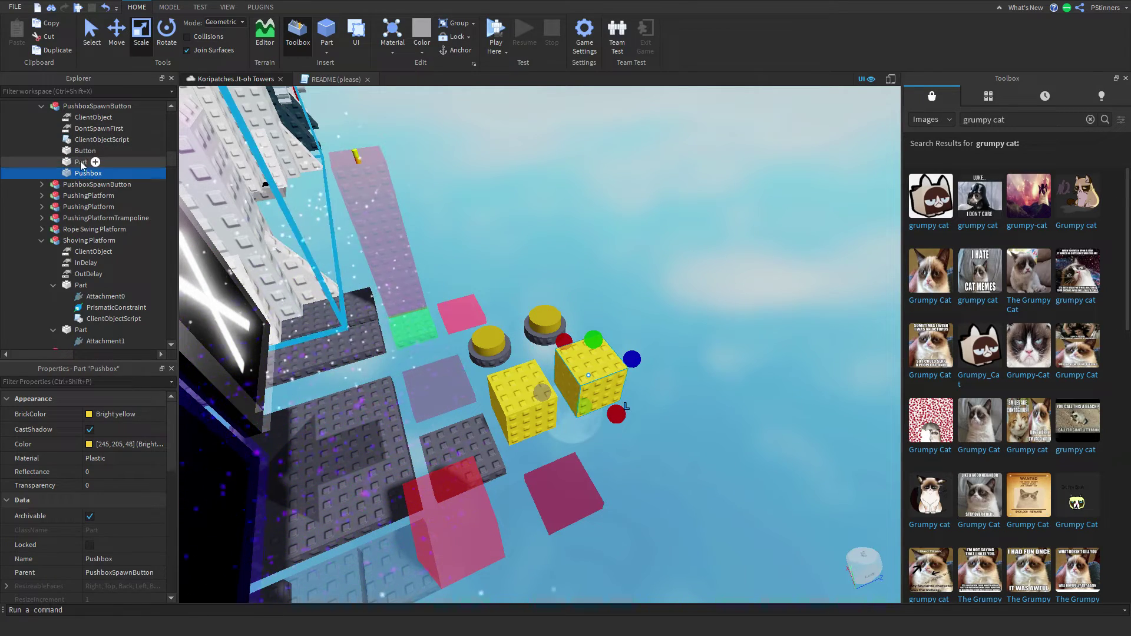
{"action": "key", "text": "ctrl+d"}
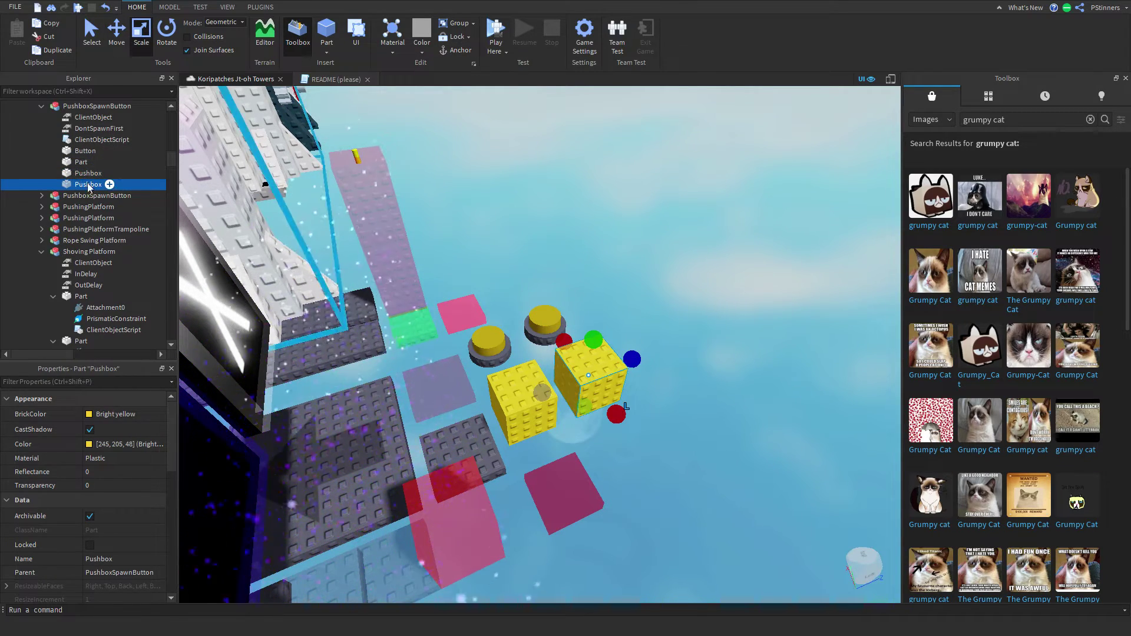
{"action": "left_click_drag", "start_coordinate": [88, 184], "coordinate": [82, 174]}
{"action": "left_click", "coordinate": [113, 37]}
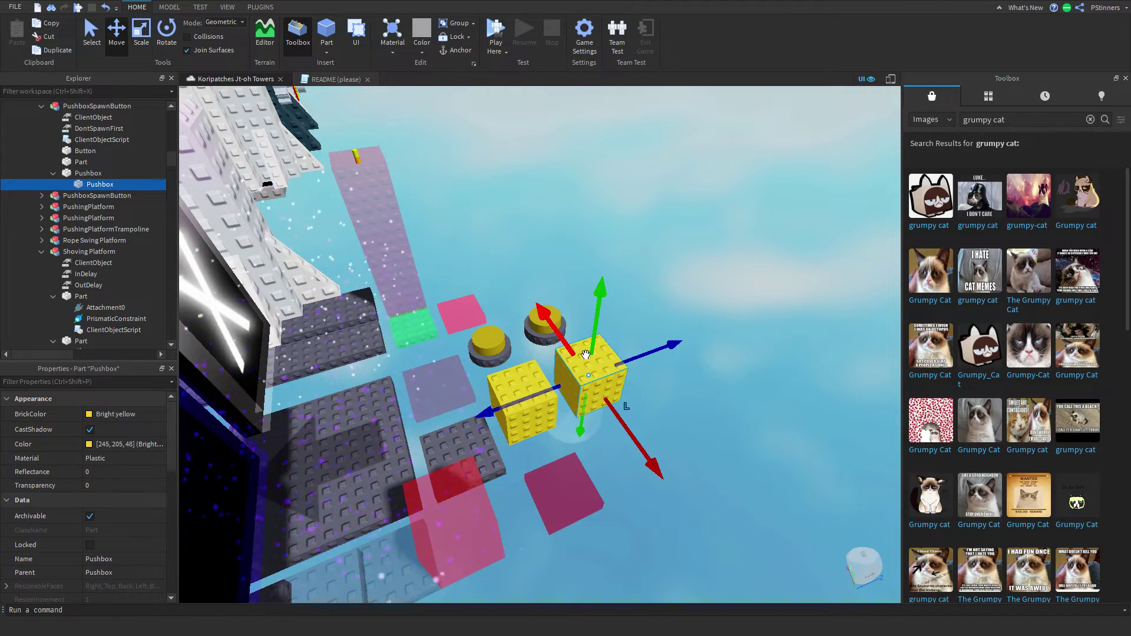
{"action": "left_click_drag", "start_coordinate": [599, 326], "coordinate": [545, 189]}
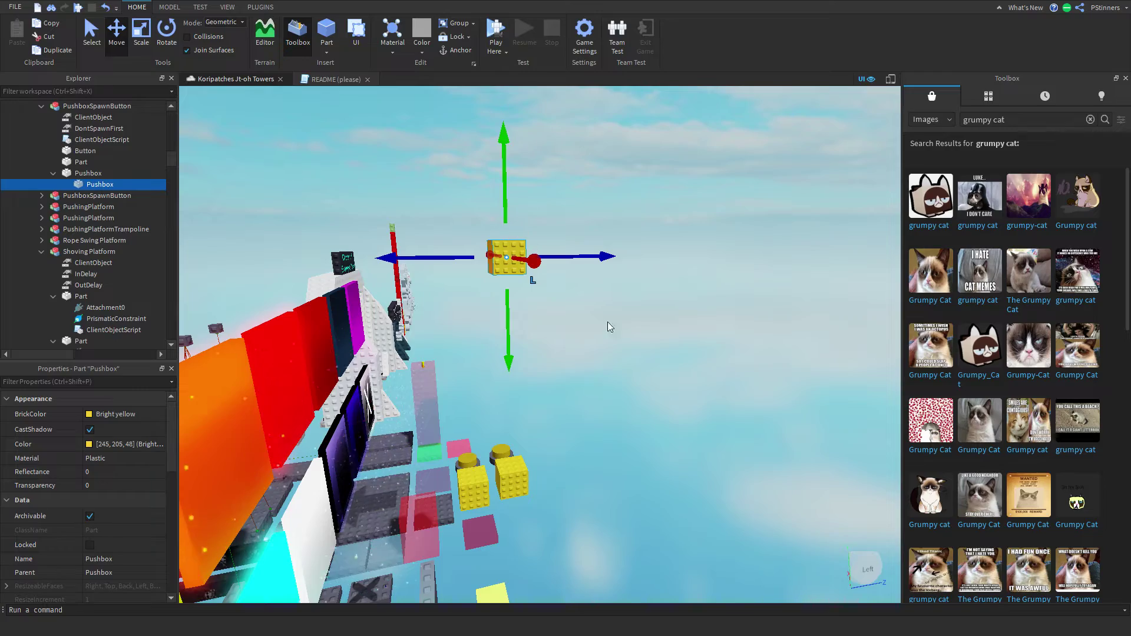
Place the PushboxSpawnButton model on the grey ledge in the blue room, with its button beside the yellow wall
{"action": "left_click_drag", "start_coordinate": [530, 491], "coordinate": [566, 467]}
{"action": "scroll", "coordinate": [567, 467], "scroll_direction": "up", "scroll_amount": 5}
{"action": "scroll", "coordinate": [566, 468], "scroll_direction": "down", "scroll_amount": 8}
{"action": "scroll", "coordinate": [565, 468], "scroll_direction": "up", "scroll_amount": 6}
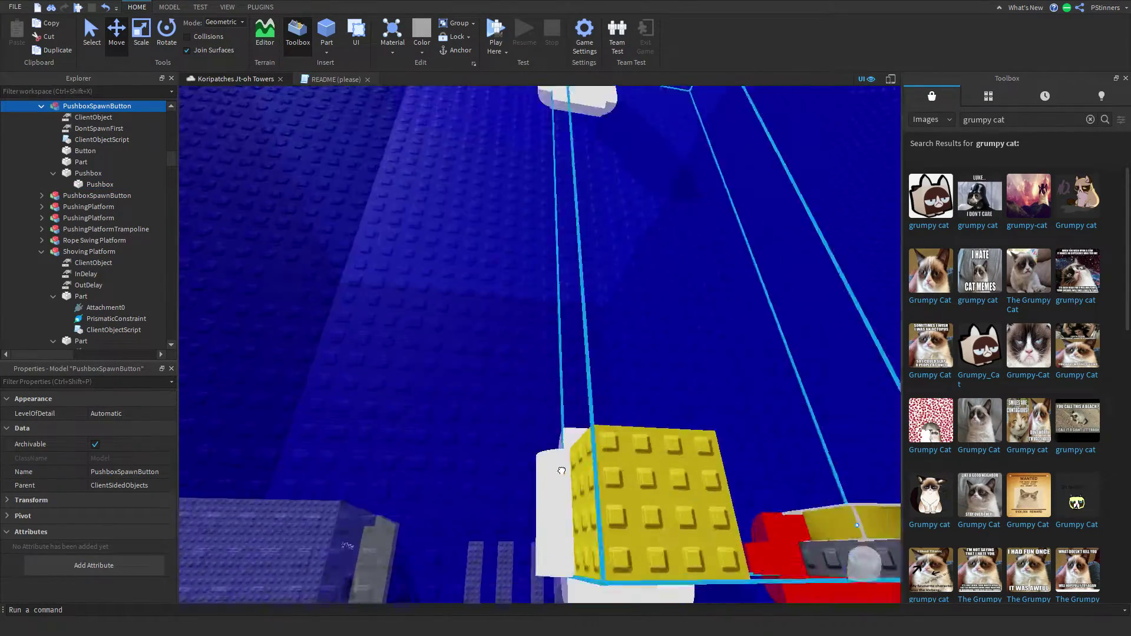
{"action": "scroll", "coordinate": [562, 470], "scroll_direction": "down", "scroll_amount": 6}
{"action": "scroll", "coordinate": [562, 470], "scroll_direction": "up", "scroll_amount": 10}
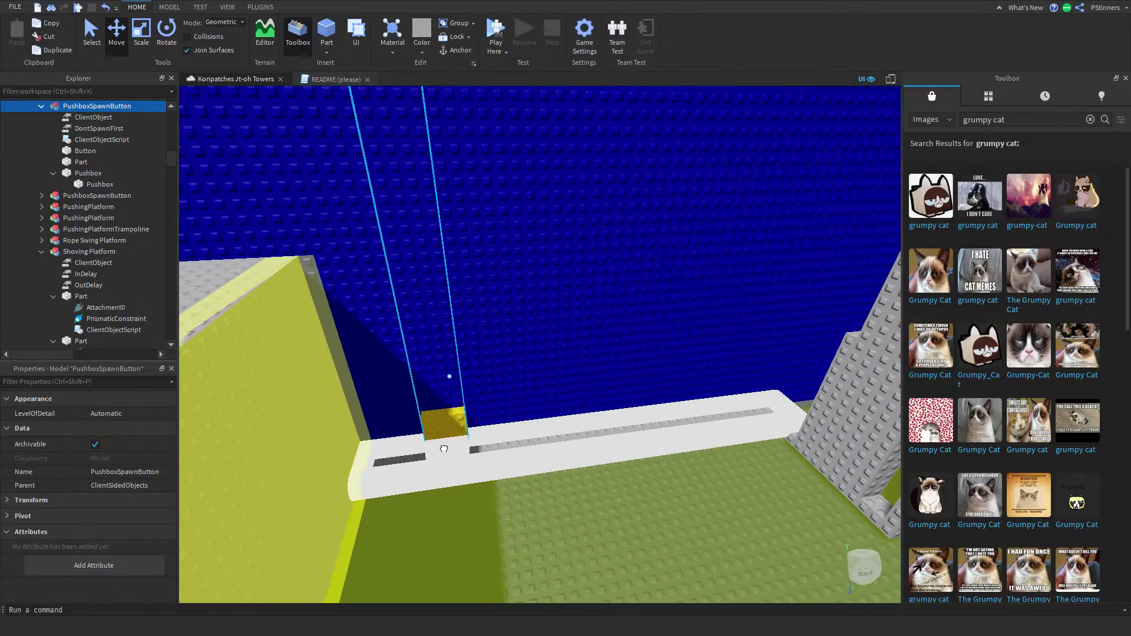
{"action": "left_click_drag", "start_coordinate": [484, 449], "coordinate": [501, 451]}
{"action": "left_click", "coordinate": [531, 505]}
{"action": "scroll", "coordinate": [532, 505], "scroll_direction": "down", "scroll_amount": 6}
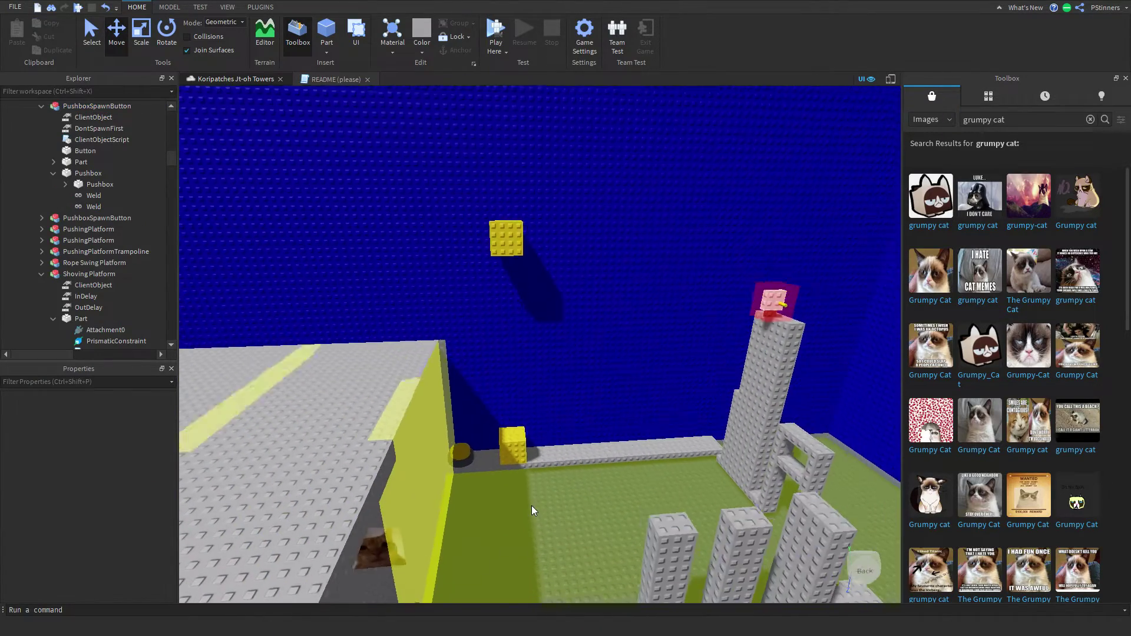
Delete the Weld objects from the placed Pushbox and from the Pushbox nested inside it
{"action": "left_click", "coordinate": [514, 449]}
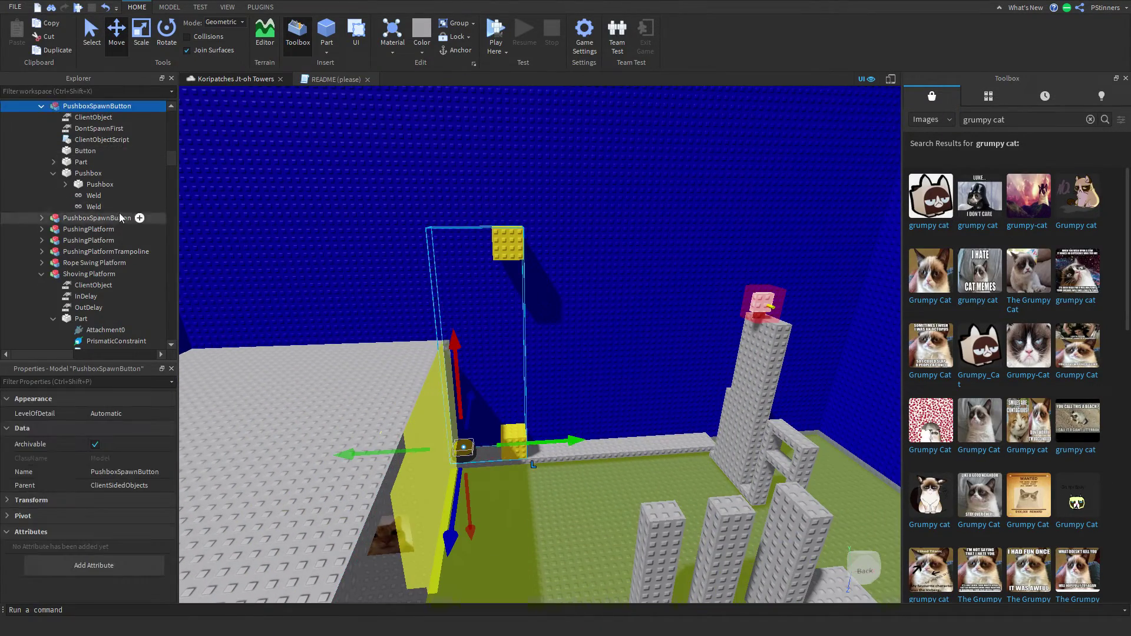
{"action": "left_click", "coordinate": [66, 184]}
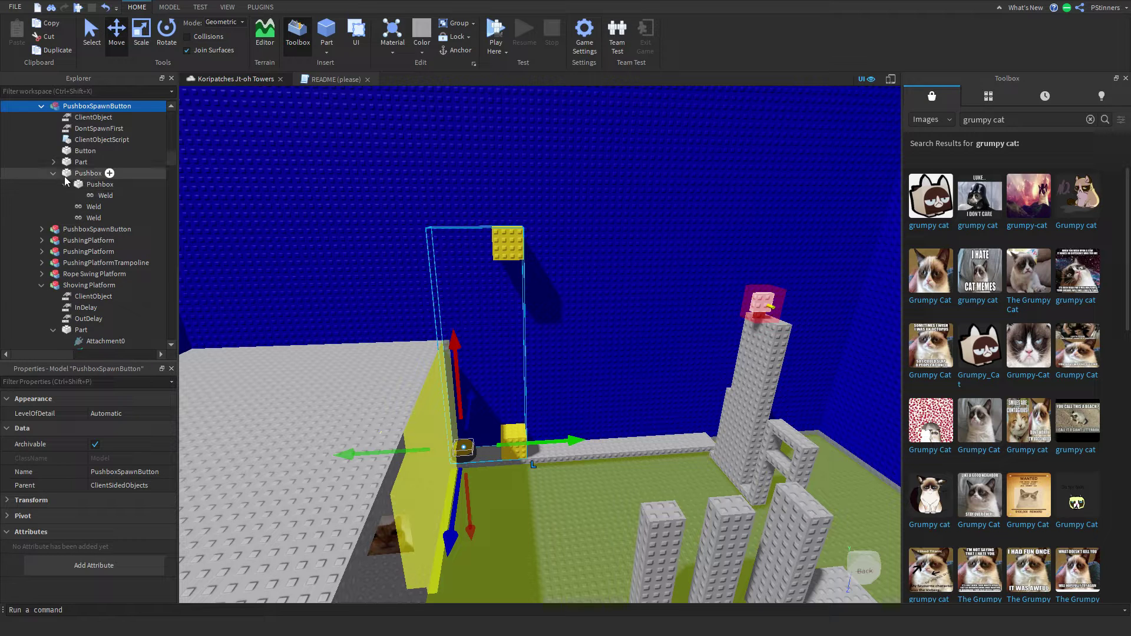
{"action": "left_click", "coordinate": [89, 217]}
{"action": "key", "text": "Delete"}
{"action": "left_click", "coordinate": [89, 206]}
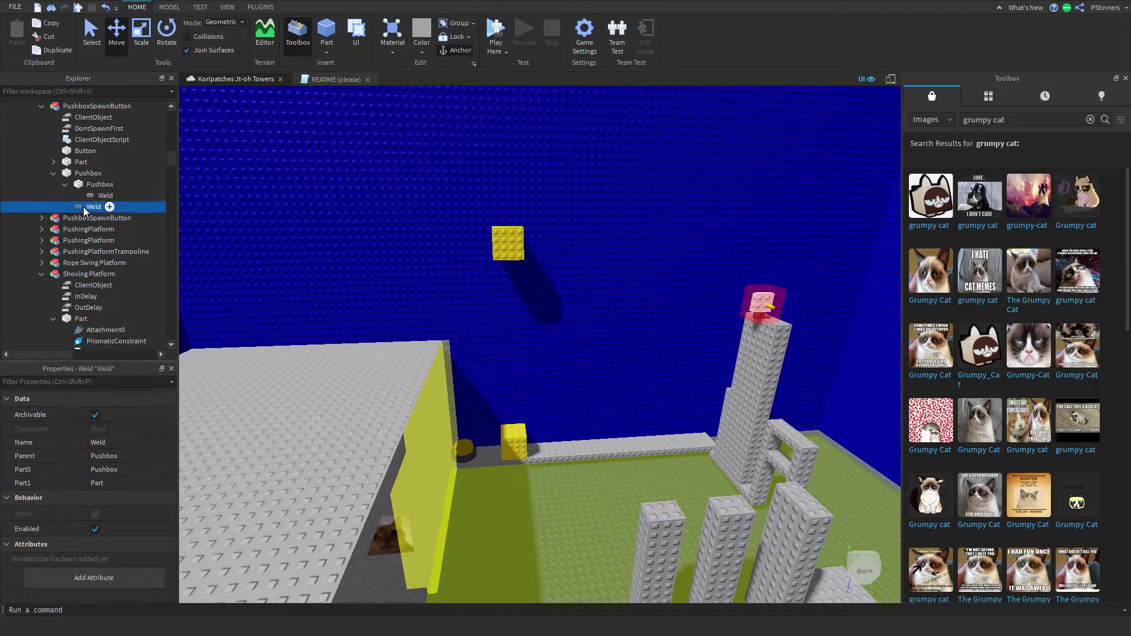
{"action": "key", "text": "Delete"}
{"action": "left_click", "coordinate": [91, 196]}
{"action": "key", "text": "Delete"}
{"action": "left_click", "coordinate": [88, 186]}
{"action": "left_click", "coordinate": [79, 173]}
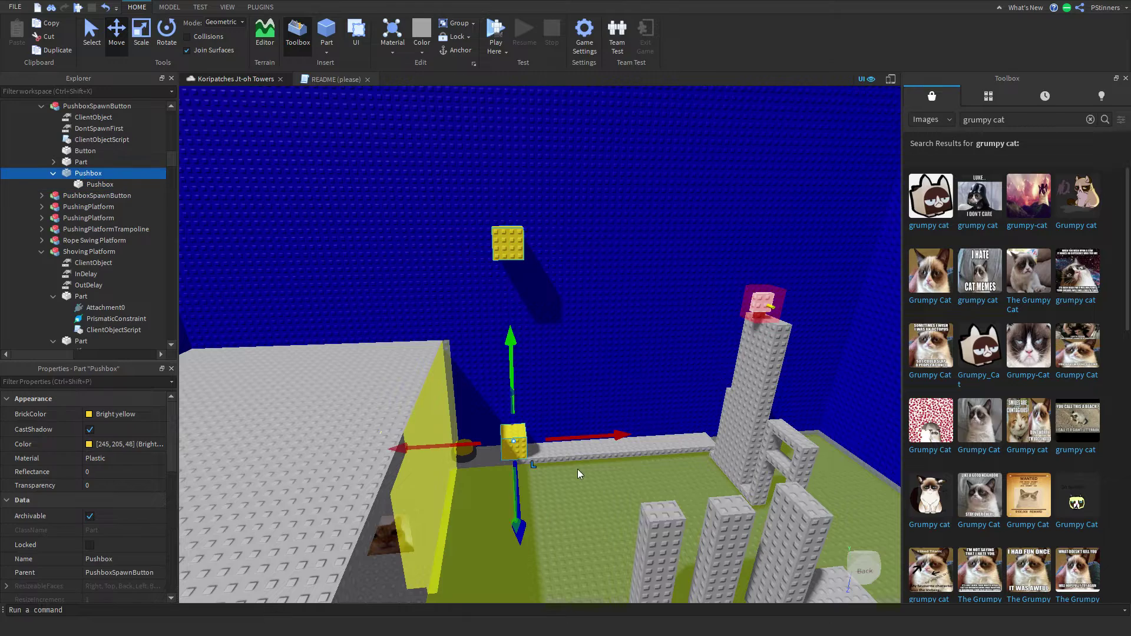
Move the PushboxSpawnButton model along the ledge so that its button and box stand near the tall grey tower
{"action": "left_click", "coordinate": [578, 470]}
{"action": "scroll", "coordinate": [515, 478], "scroll_direction": "up", "scroll_amount": 2}
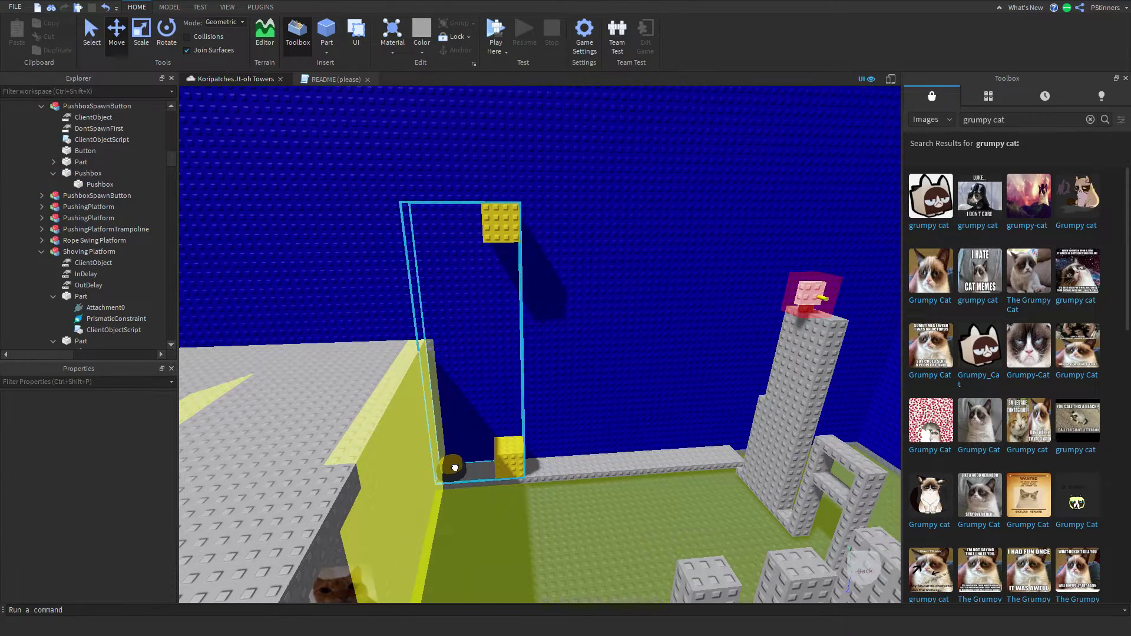
{"action": "left_click", "coordinate": [455, 469]}
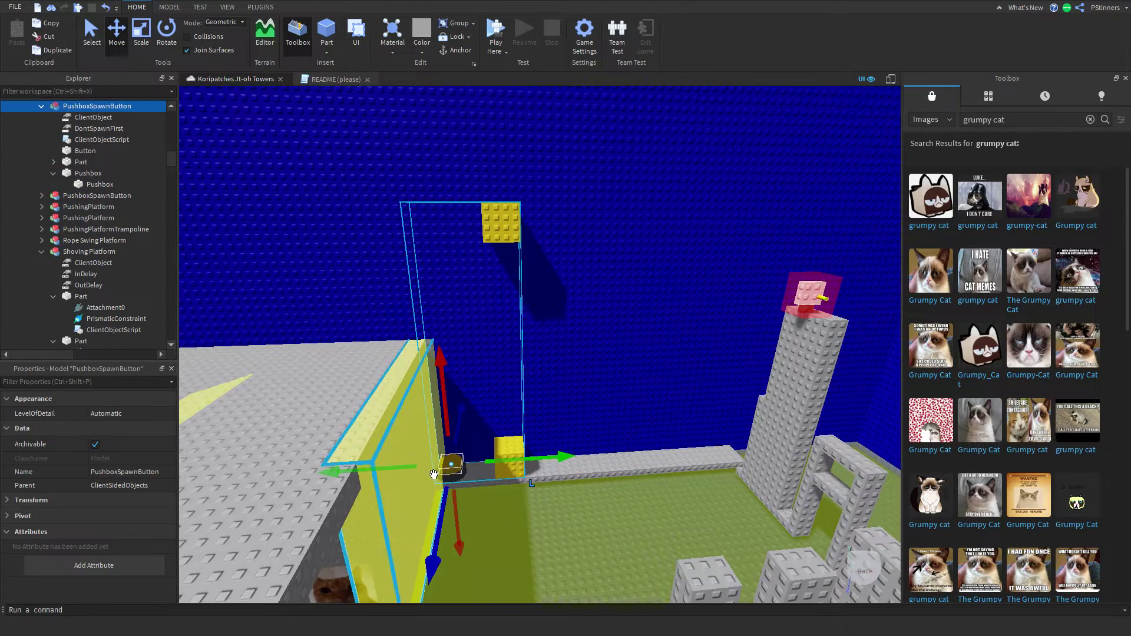
{"action": "left_click_drag", "start_coordinate": [372, 471], "coordinate": [450, 455]}
{"action": "key", "text": "d"}
{"action": "key", "text": "w"}
{"action": "key", "text": "d"}
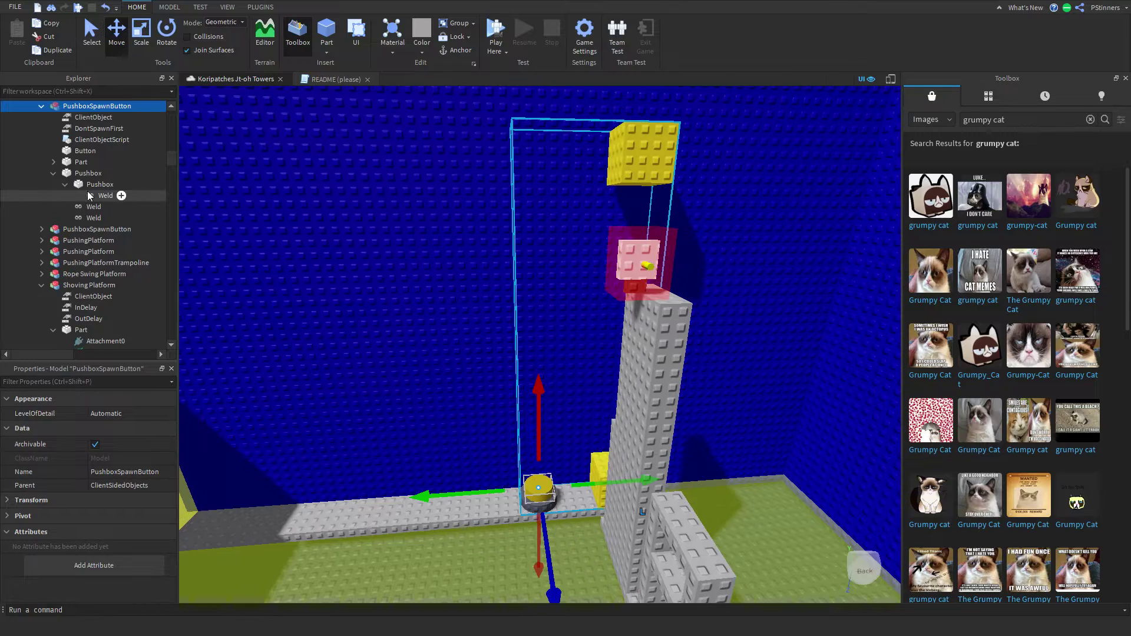
Remove both Welds from the main Pushbox and the Weld from its nested Pushbox
{"action": "key", "text": "f"}
{"action": "left_click", "coordinate": [90, 207]}
{"action": "key", "text": "Delete"}
{"action": "left_click", "coordinate": [91, 207]}
{"action": "key", "text": "Delete"}
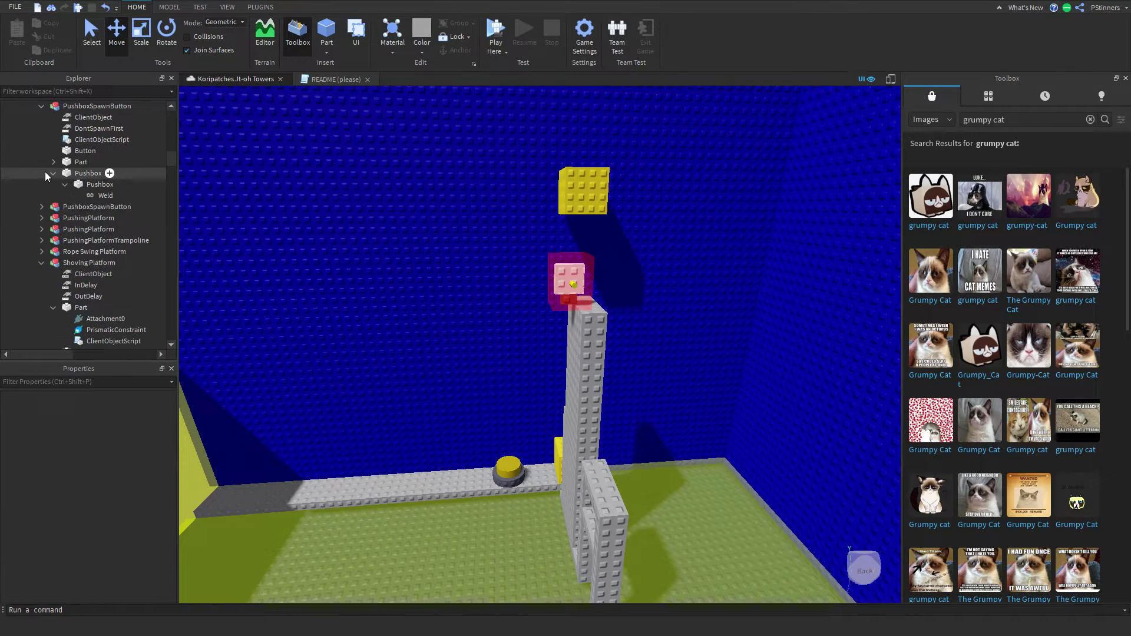
{"action": "left_click", "coordinate": [50, 174]}
{"action": "left_click", "coordinate": [131, 197]}
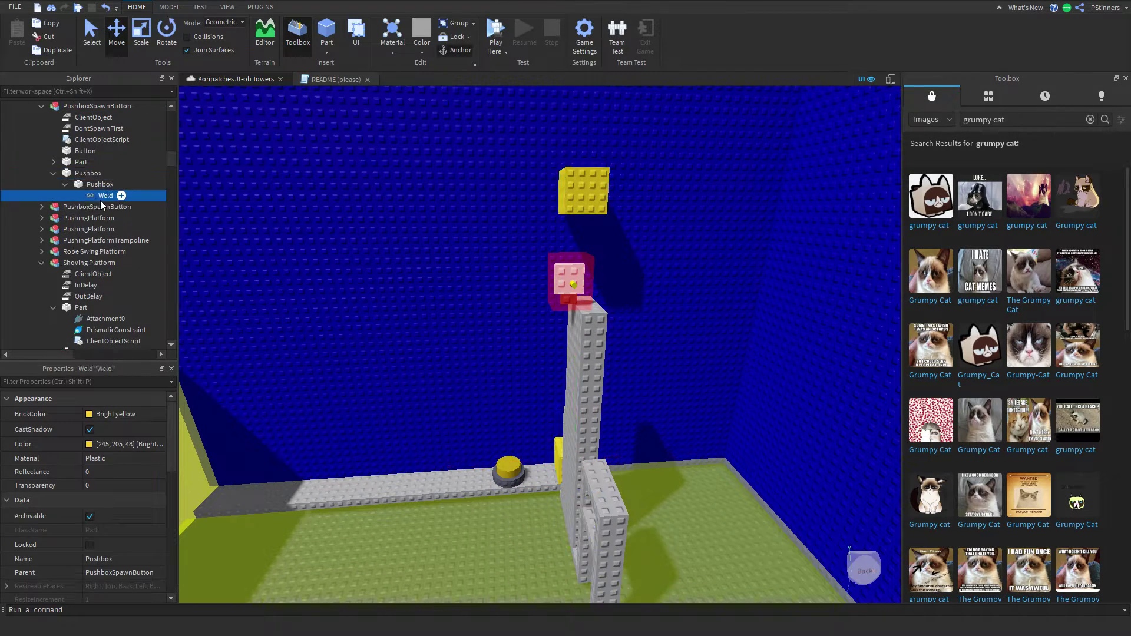
{"action": "key", "text": "Delete"}
Lower the nested Pushbox beside the top of the tall grey tower and delete its Weld
{"action": "key", "text": "f"}
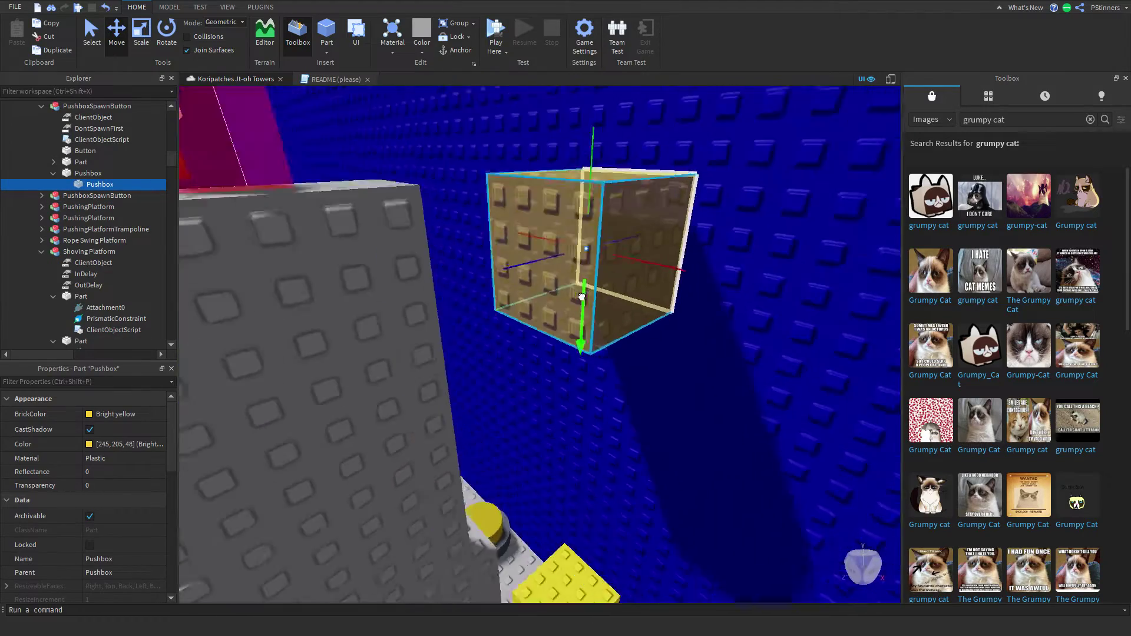
{"action": "left_click_drag", "start_coordinate": [582, 297], "coordinate": [582, 295]}
{"action": "right_click_drag", "start_coordinate": [582, 297], "coordinate": [581, 295]}
{"action": "scroll", "coordinate": [581, 295], "scroll_direction": "down", "scroll_amount": 3}
{"action": "left_click_drag", "start_coordinate": [581, 295], "coordinate": [580, 351]}
{"action": "key", "text": "s"}
{"action": "key", "text": "a"}
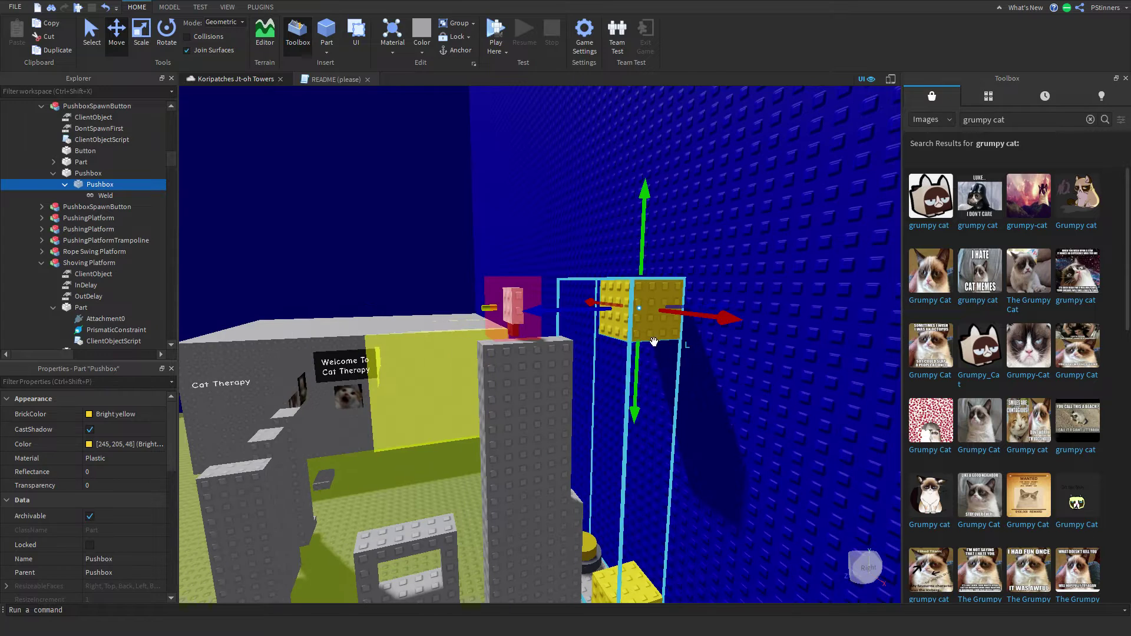
{"action": "left_click", "coordinate": [104, 196]}
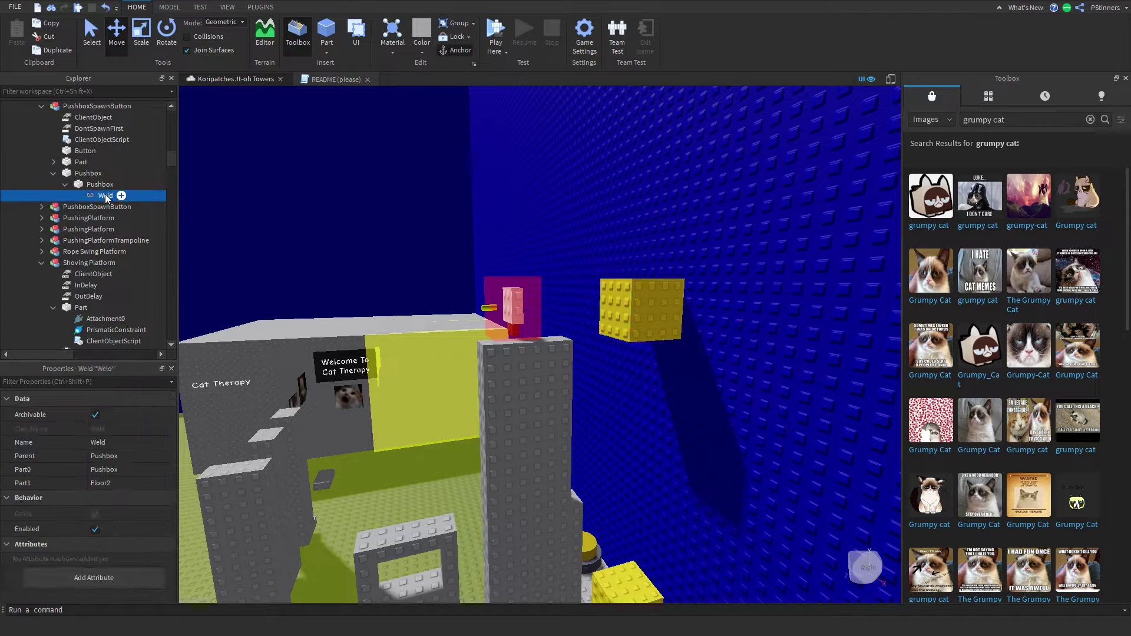
{"action": "key", "text": "Delete"}
{"action": "left_click", "coordinate": [96, 184]}
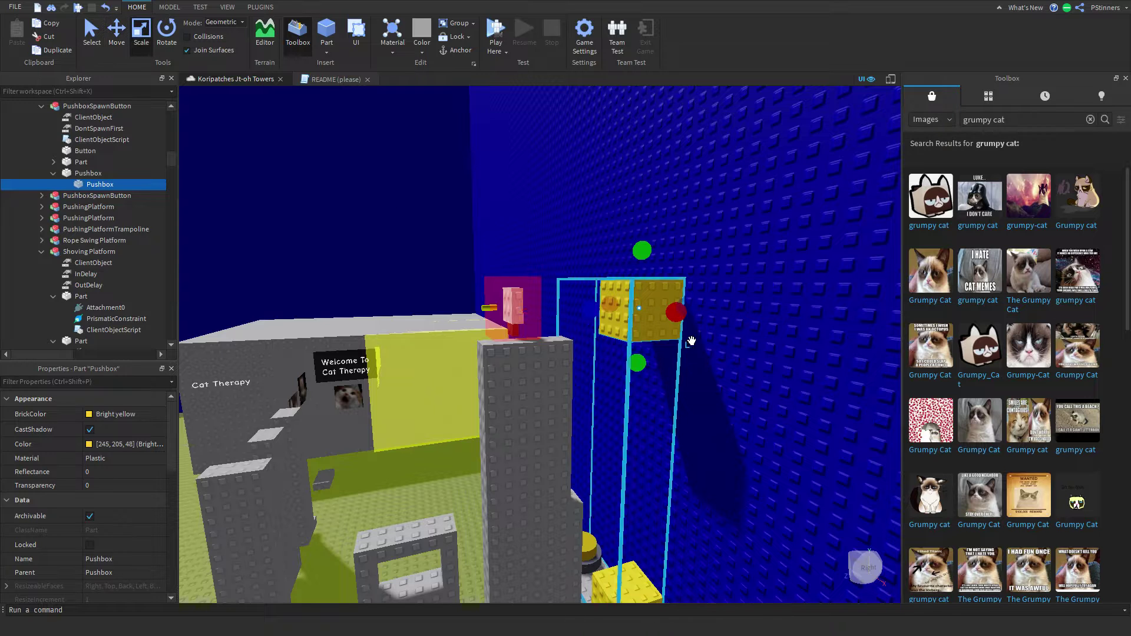
Stretch the nested Pushbox into a long horizontal bar along the blue wall
{"action": "left_click_drag", "start_coordinate": [684, 334], "coordinate": [690, 322]}
{"action": "left_click", "coordinate": [105, 9]}
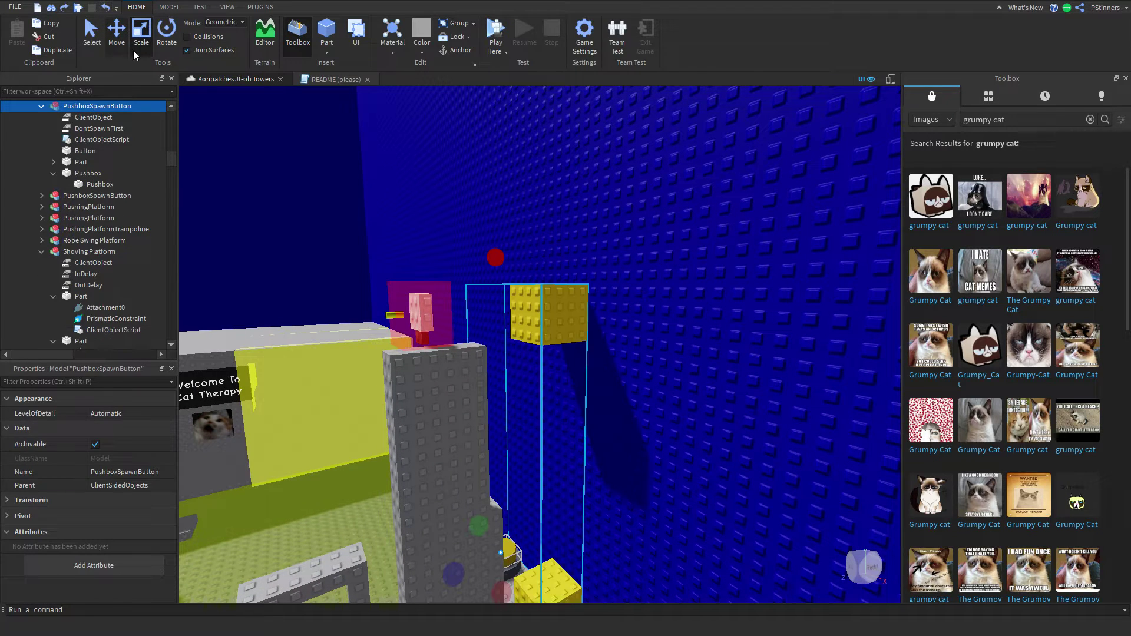
{"action": "left_click", "coordinate": [146, 50]}
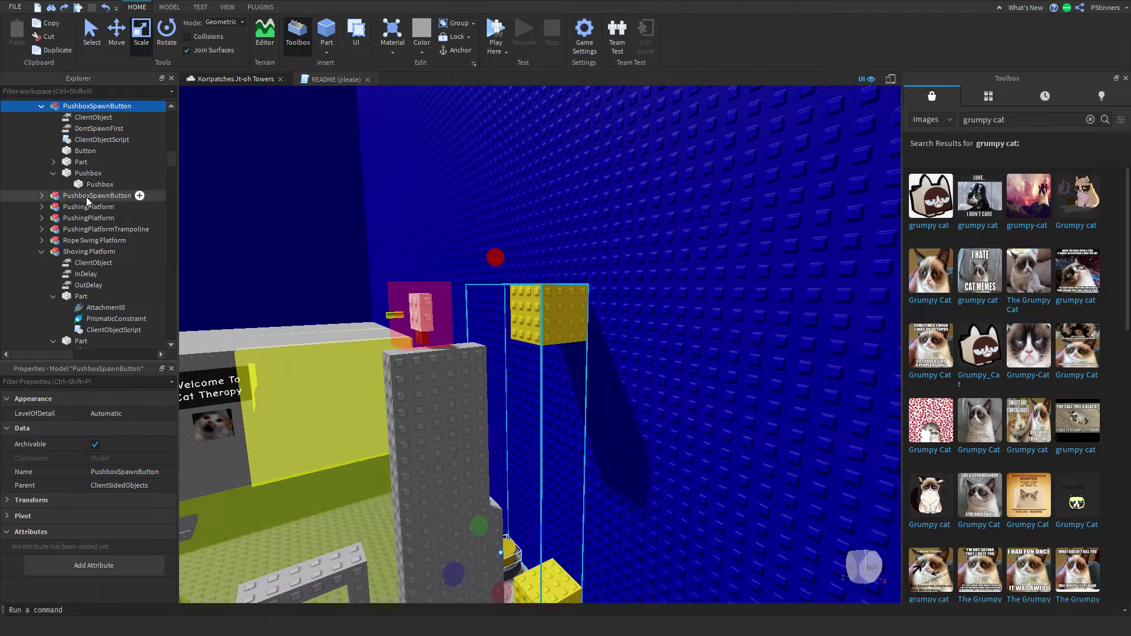
{"action": "left_click", "coordinate": [97, 184]}
{"action": "scroll", "coordinate": [619, 321], "scroll_direction": "down", "scroll_amount": 5}
{"action": "scroll", "coordinate": [619, 321], "scroll_direction": "down", "scroll_amount": 5}
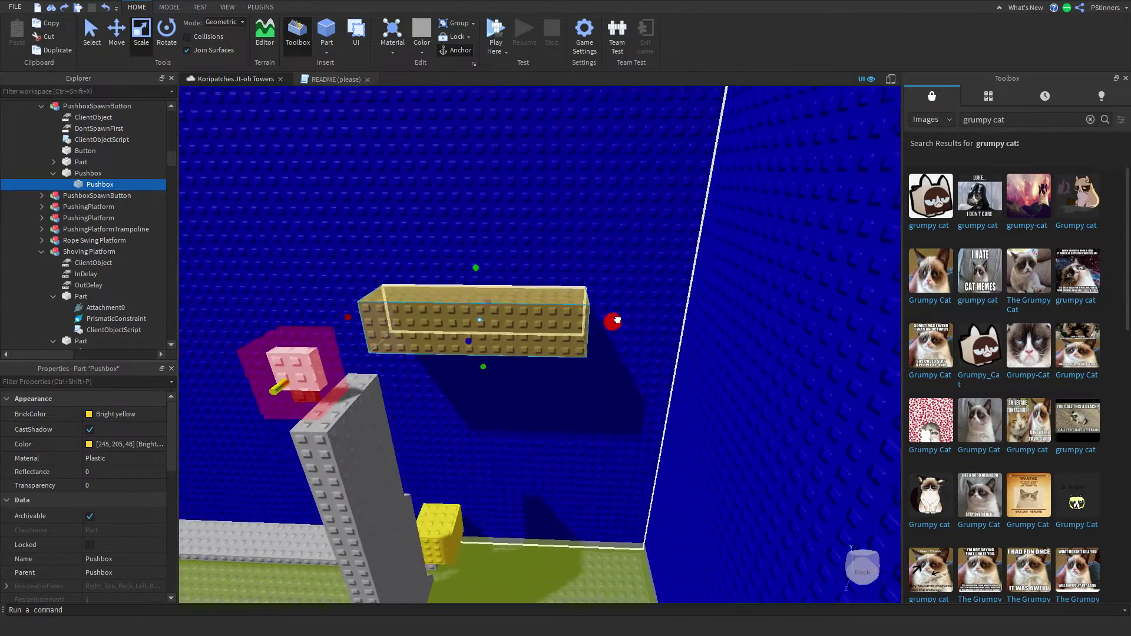
{"action": "left_click_drag", "start_coordinate": [628, 323], "coordinate": [628, 324]}
Rotate the stretched Pushbox to a diagonal slope and move it so its lower end sits just above the tall grey tower
{"action": "key", "text": "ctrl+4"}
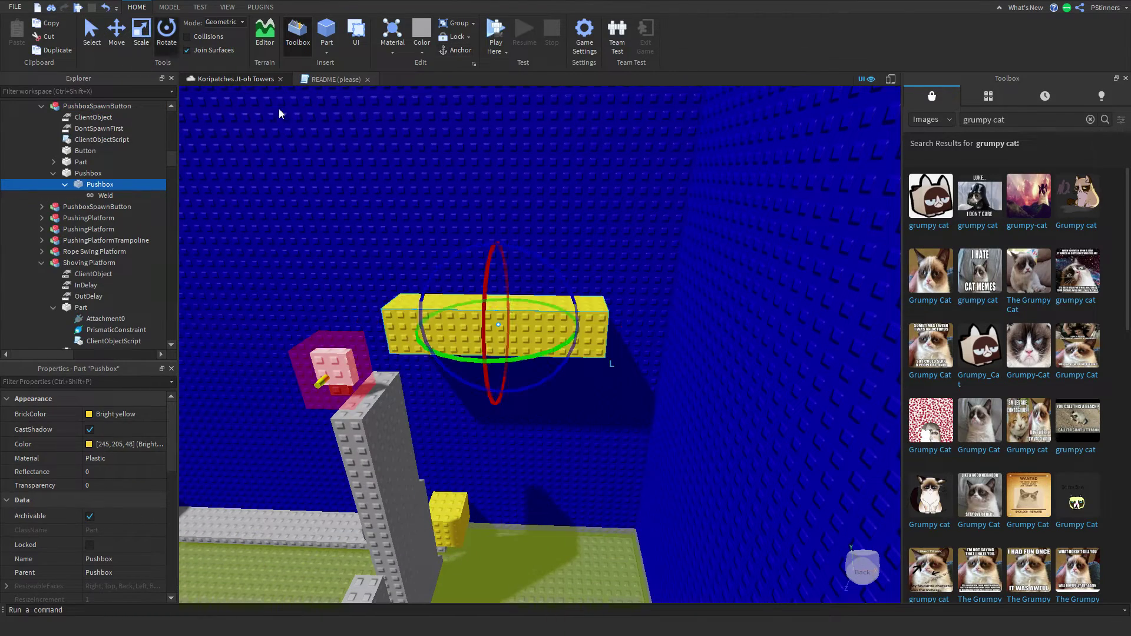
{"action": "left_click_drag", "start_coordinate": [538, 266], "coordinate": [384, 198]}
{"action": "left_click", "coordinate": [117, 37]}
{"action": "left_click_drag", "start_coordinate": [508, 231], "coordinate": [567, 194]}
{"action": "key", "text": "a"}
{"action": "key", "text": "s"}
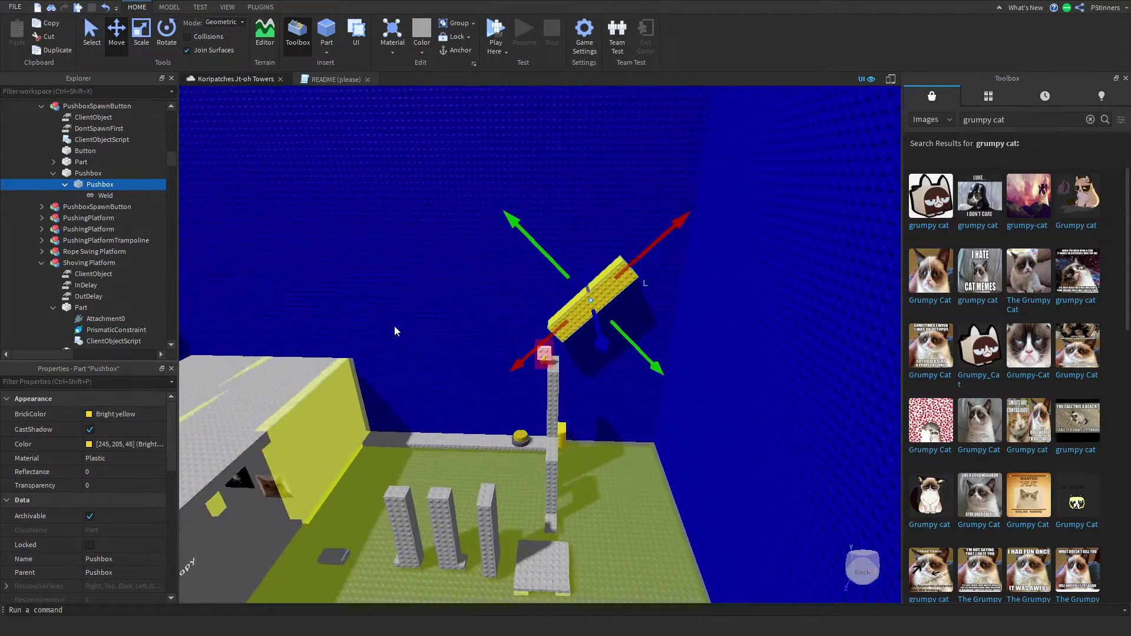
Examine the slanted bar's position relative to the tall grey tower and the blue walls from several angles
{"action": "key", "text": "d"}
{"action": "key", "text": "w"}
{"action": "key", "text": "a"}
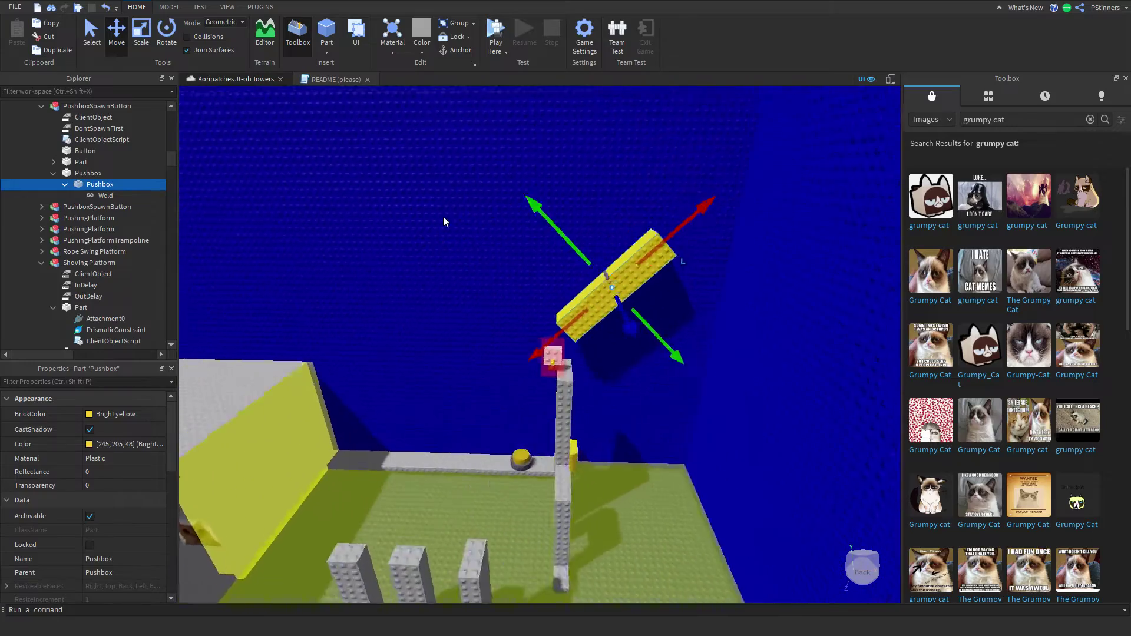
{"action": "left_click", "coordinate": [410, 253]}
{"action": "right_click_drag", "start_coordinate": [410, 253], "coordinate": [412, 255]}
{"action": "key", "text": "w"}
{"action": "left_click", "coordinate": [566, 343]}
{"action": "key", "text": "s"}
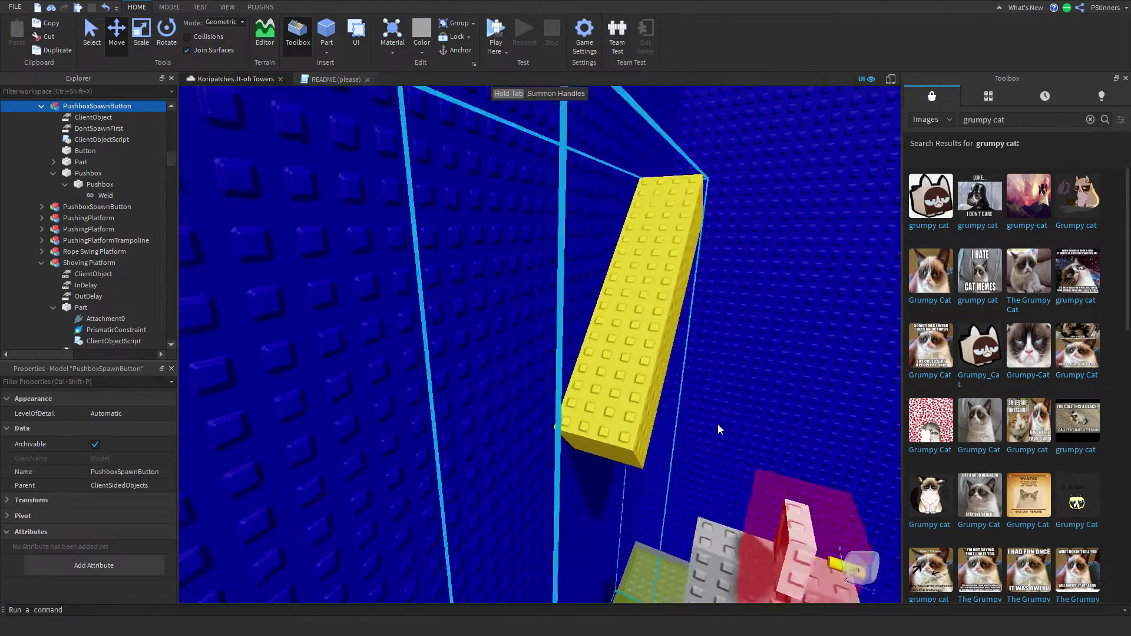
{"action": "left_click", "coordinate": [757, 391]}
{"action": "key", "text": "s"}
{"action": "right_click_drag", "start_coordinate": [757, 391], "coordinate": [757, 391]}
{"action": "key", "text": "w"}
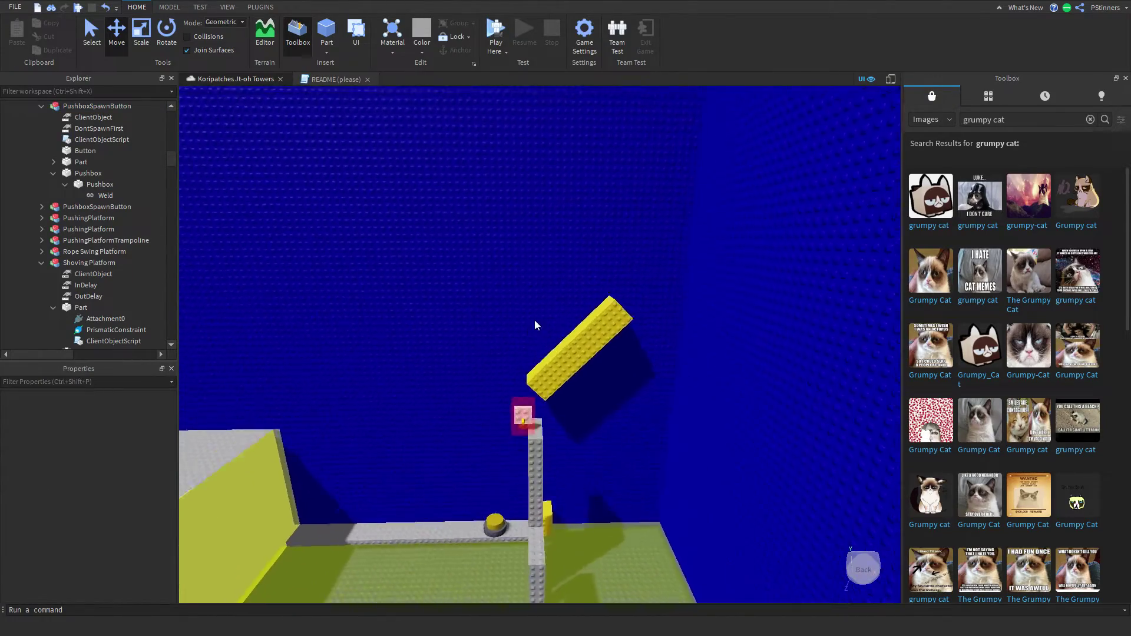
{"action": "key", "text": "d"}
Lengthen the slanted Pushbox at its upper end toward the room's corner and delete its Weld
{"action": "left_click", "coordinate": [102, 184]}
{"action": "key", "text": "f"}
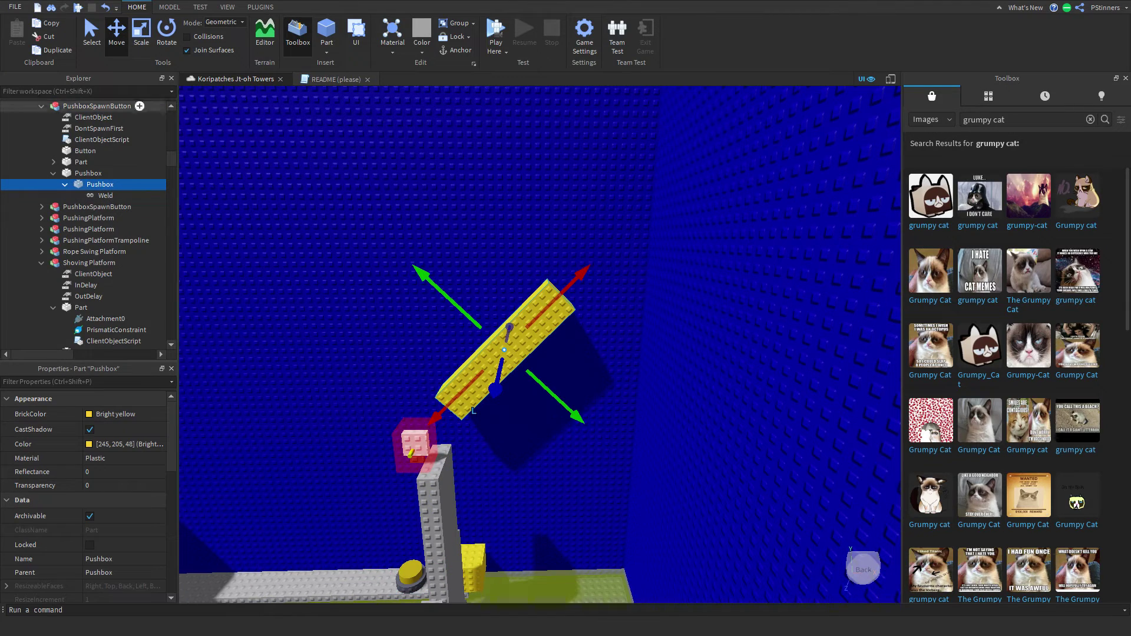
{"action": "left_click", "coordinate": [143, 43]}
{"action": "left_click_drag", "start_coordinate": [584, 273], "coordinate": [623, 245]}
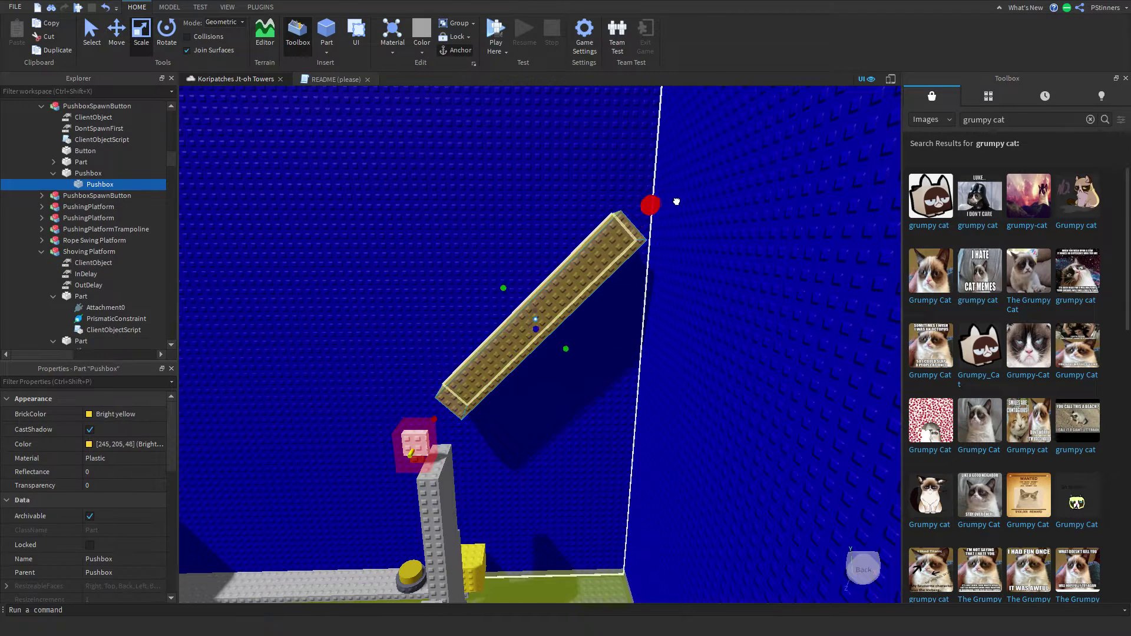
{"action": "left_click_drag", "start_coordinate": [677, 201], "coordinate": [690, 204]}
{"action": "left_click", "coordinate": [105, 195]}
{"action": "key", "text": "Delete"}
{"action": "left_click", "coordinate": [94, 186]}
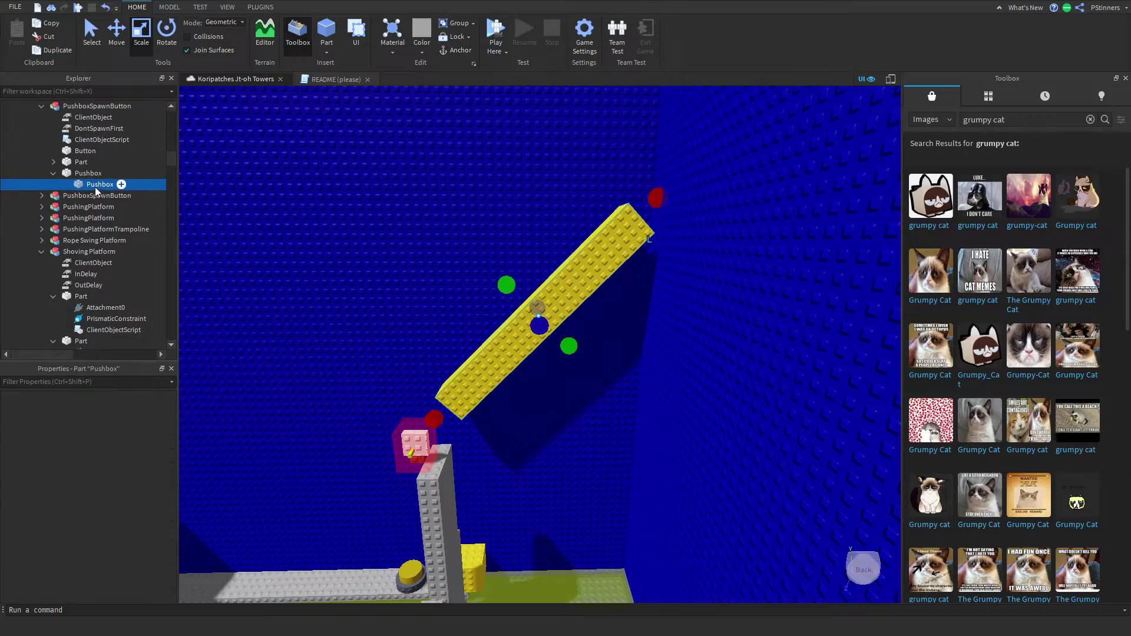
Move the whole PushboxSpawnButton model onto the large grey platform, with its button and box beside the yellow wall
{"action": "left_click", "coordinate": [86, 175]}
{"action": "key", "text": "f"}
{"action": "left_click", "coordinate": [279, 242]}
{"action": "key", "text": "s"}
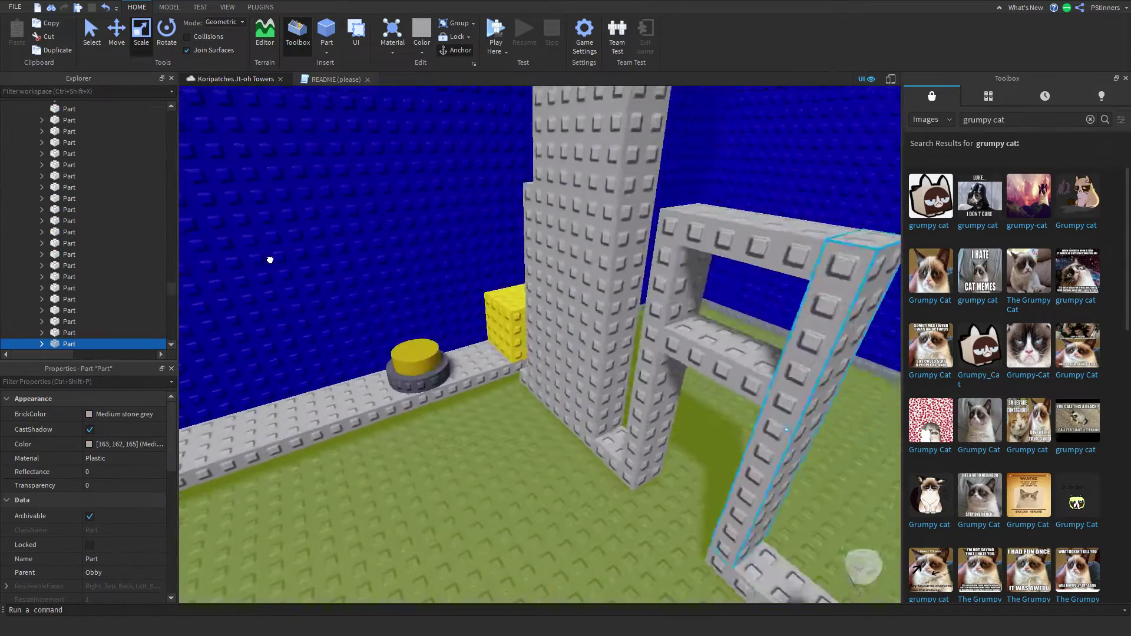
{"action": "key", "text": "a"}
{"action": "left_click", "coordinate": [480, 358]}
{"action": "key", "text": "s"}
{"action": "key", "text": "s"}
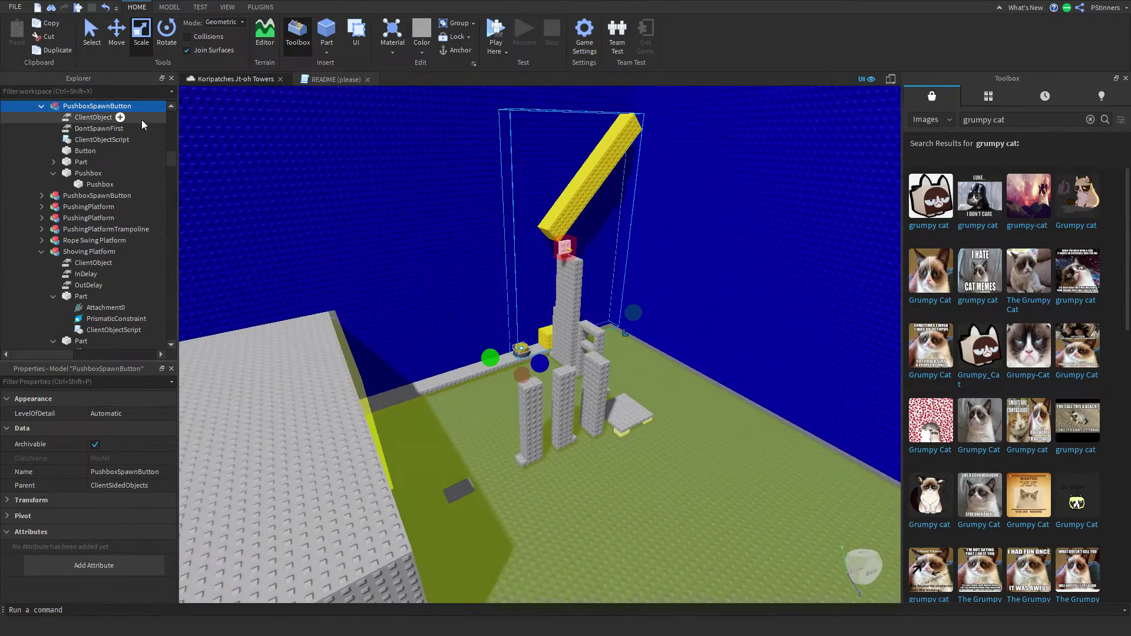
{"action": "key", "text": "a"}
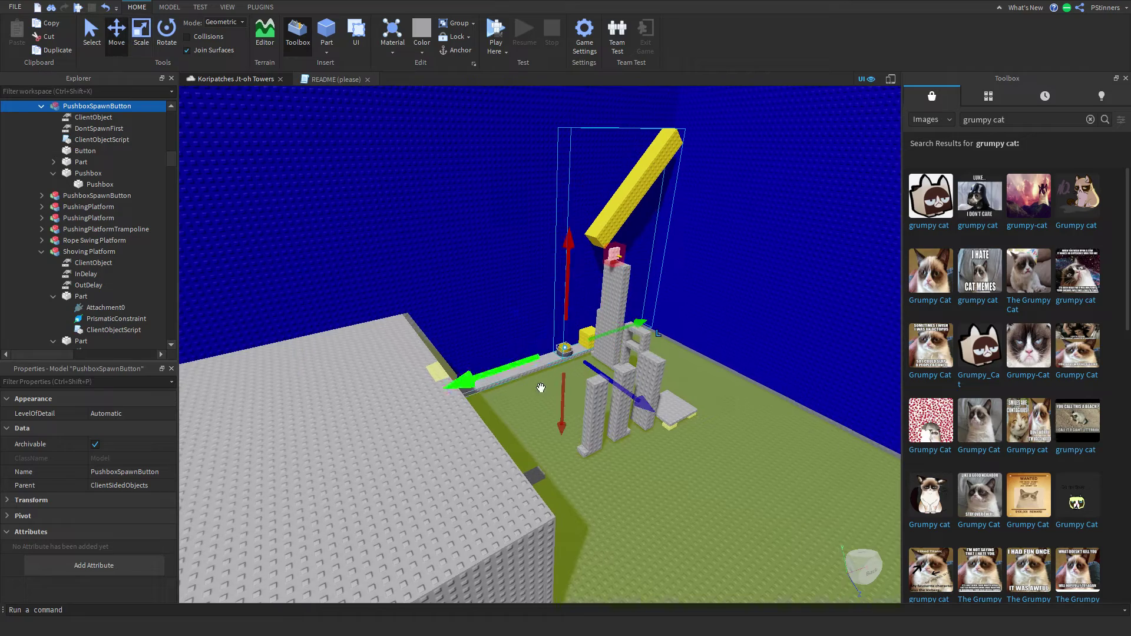
{"action": "key", "text": "a"}
{"action": "left_click_drag", "start_coordinate": [523, 386], "coordinate": [385, 419]}
{"action": "key", "text": "w"}
{"action": "right_click_drag", "start_coordinate": [385, 419], "coordinate": [385, 419]}
{"action": "key", "text": "s"}
{"action": "left_click_drag", "start_coordinate": [386, 419], "coordinate": [362, 428]}
{"action": "key", "text": "w"}
{"action": "right_click_drag", "start_coordinate": [362, 428], "coordinate": [362, 428]}
{"action": "left_click_drag", "start_coordinate": [362, 428], "coordinate": [362, 427]}
{"action": "right_click_drag", "start_coordinate": [362, 428], "coordinate": [362, 428]}
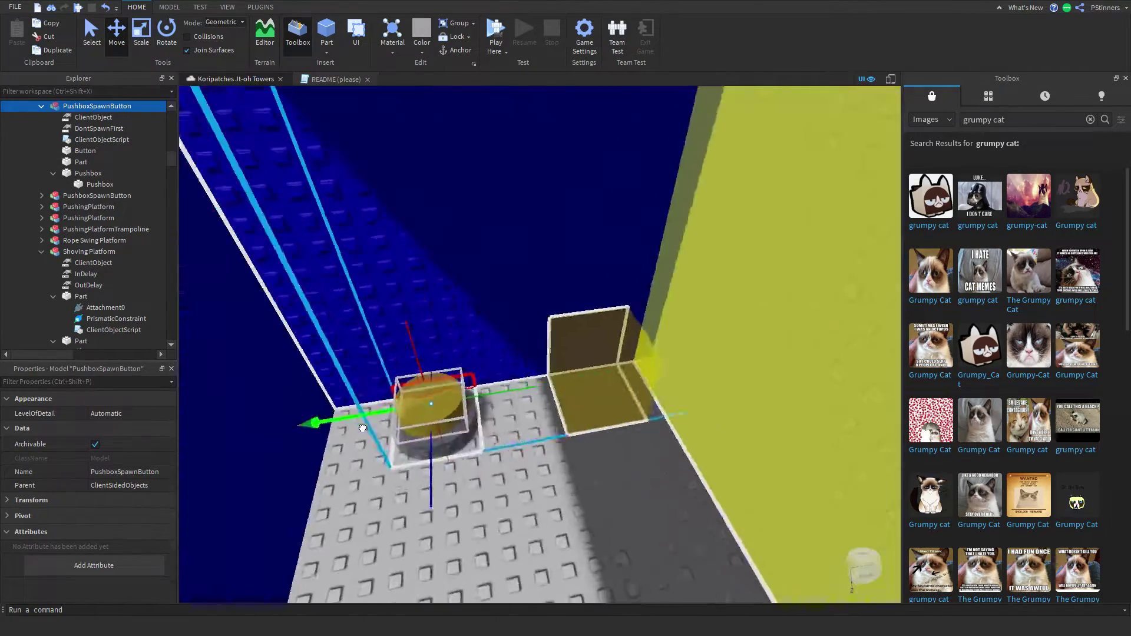
{"action": "left_click_drag", "start_coordinate": [362, 428], "coordinate": [327, 436]}
{"action": "key", "text": "s"}
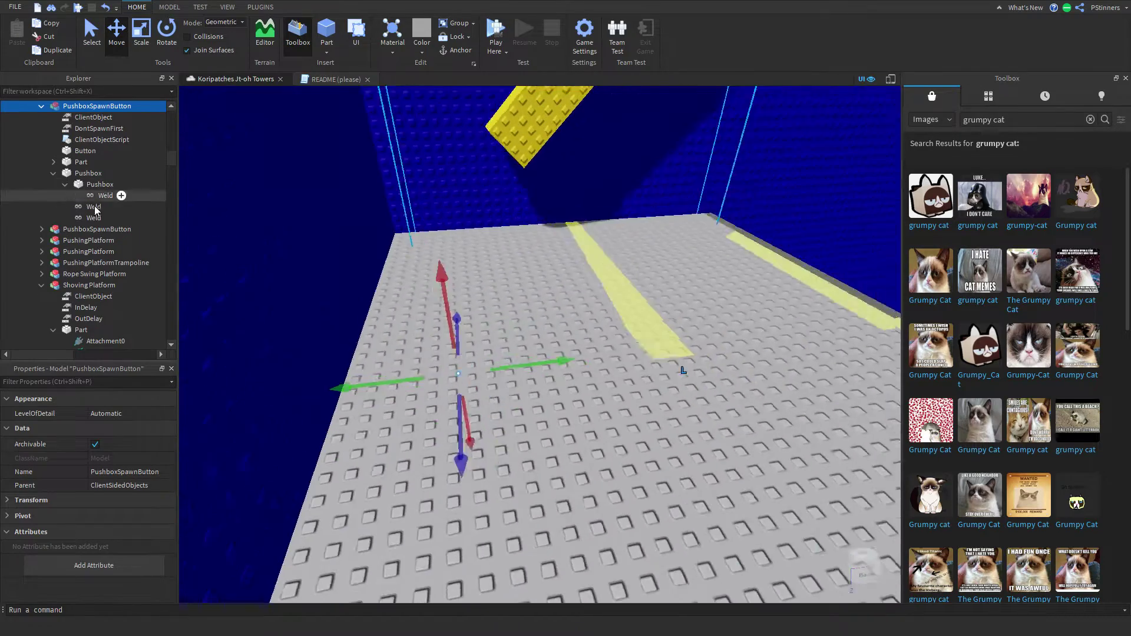
Delete the Welds under the relocated Pushbox and its slanted nested Pushbox
{"action": "left_click", "coordinate": [95, 210]}
{"action": "key", "text": "d"}
{"action": "key", "text": "Delete"}
{"action": "left_click", "coordinate": [94, 210]}
{"action": "key", "text": "Delete"}
{"action": "left_click", "coordinate": [94, 191]}
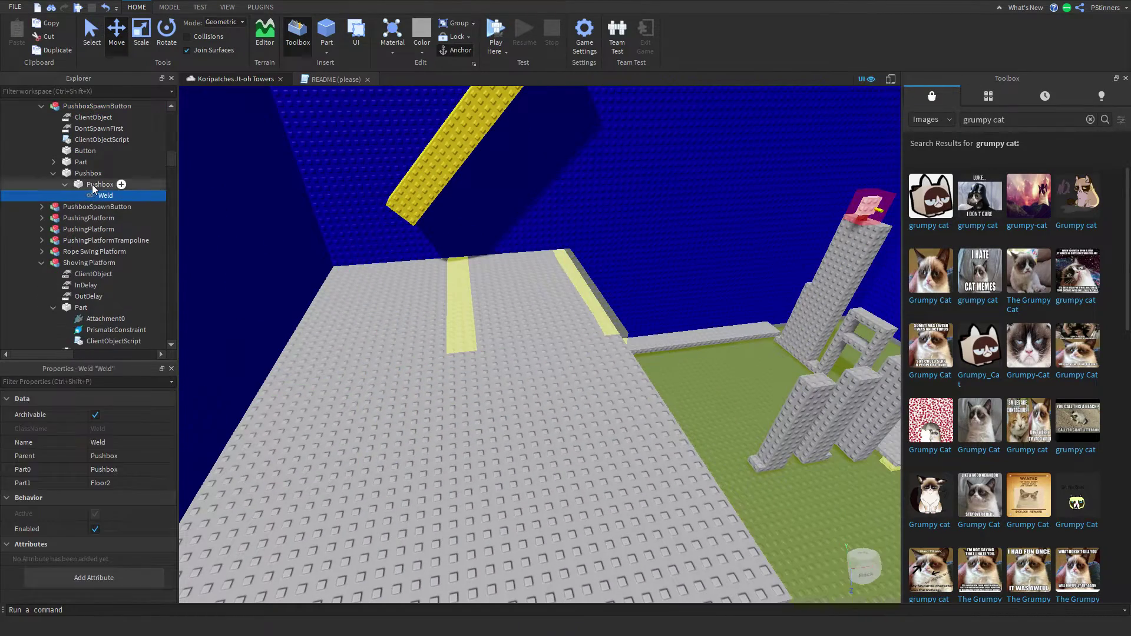
{"action": "key", "text": "Delete"}
Turn on Anchored for the slanted Pushbox nested inside the main Pushbox
{"action": "left_click", "coordinate": [89, 182]}
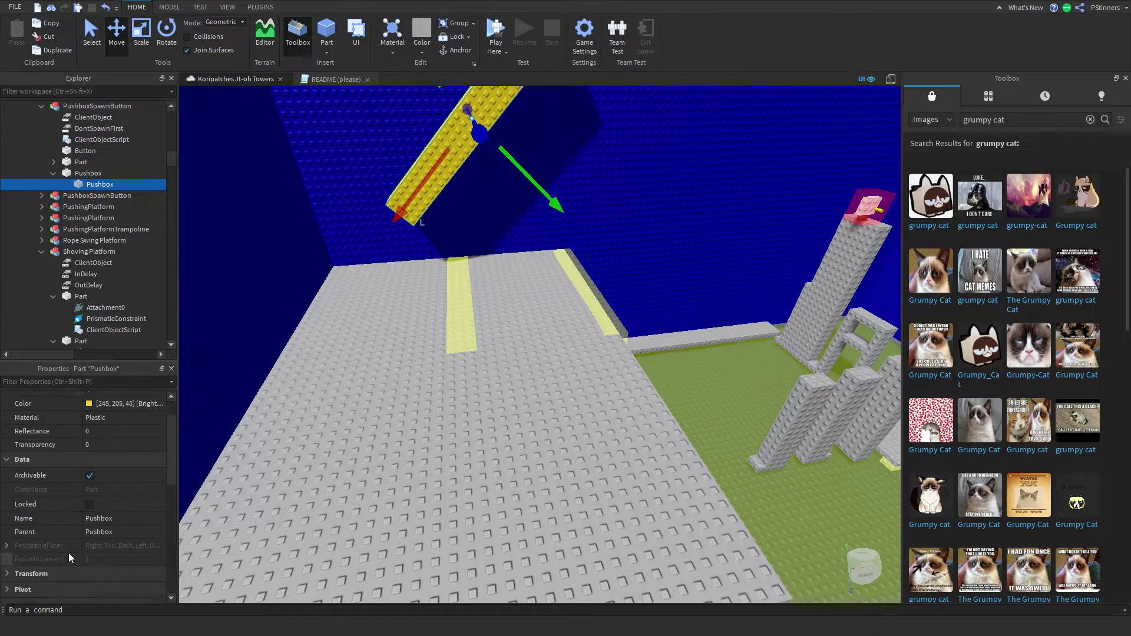
{"action": "scroll", "coordinate": [83, 530], "scroll_direction": "down", "scroll_amount": 3}
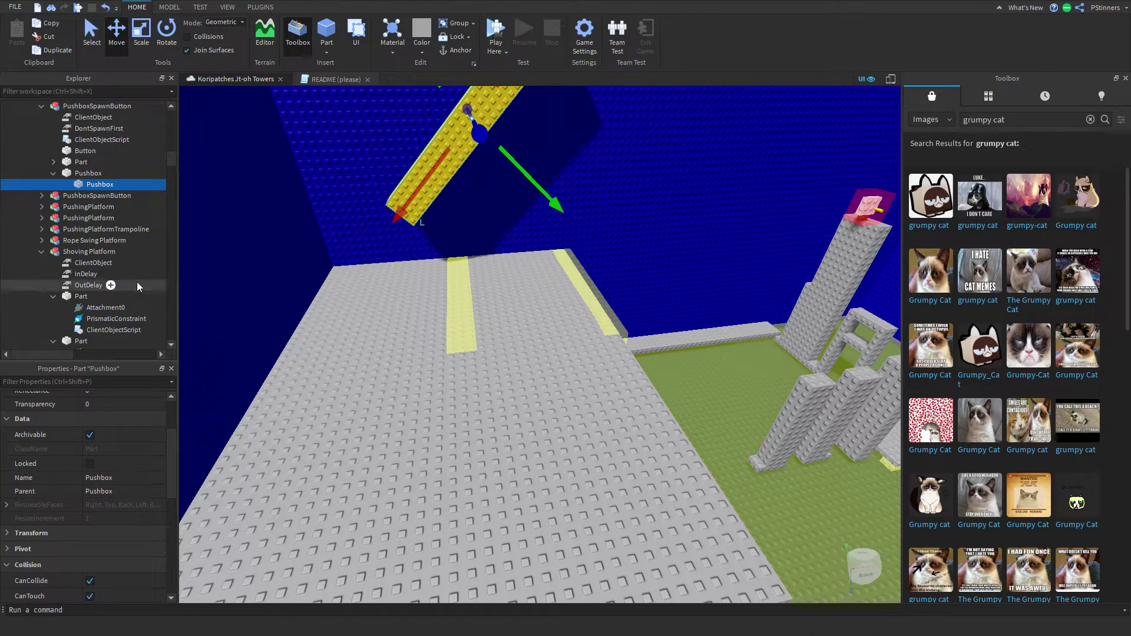
{"action": "left_click", "coordinate": [89, 174]}
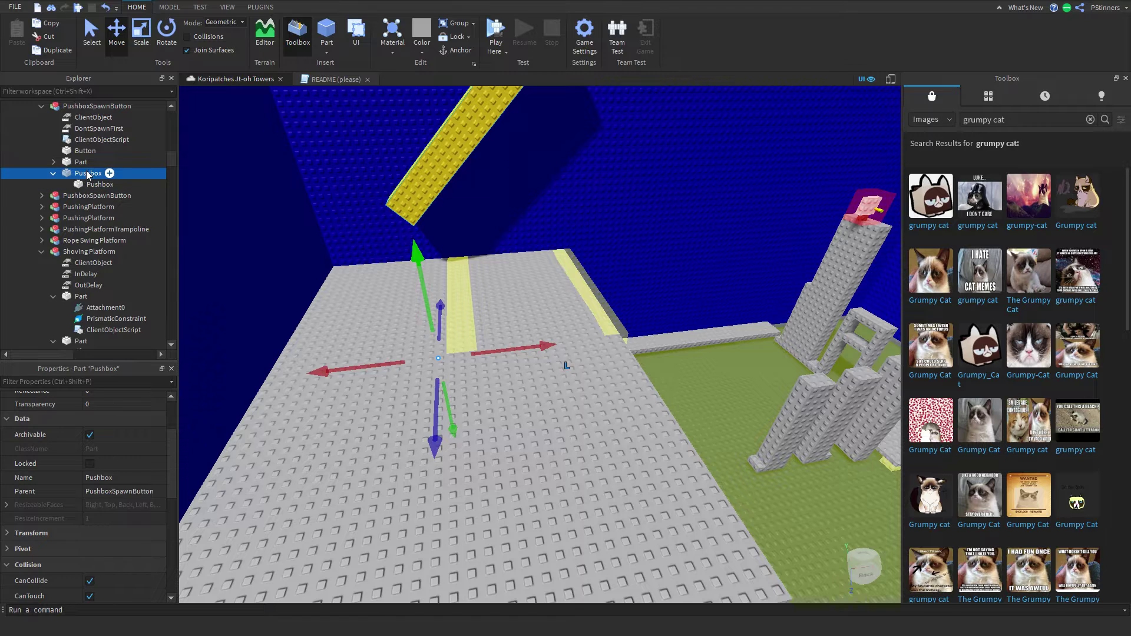
{"action": "left_click", "coordinate": [90, 185]}
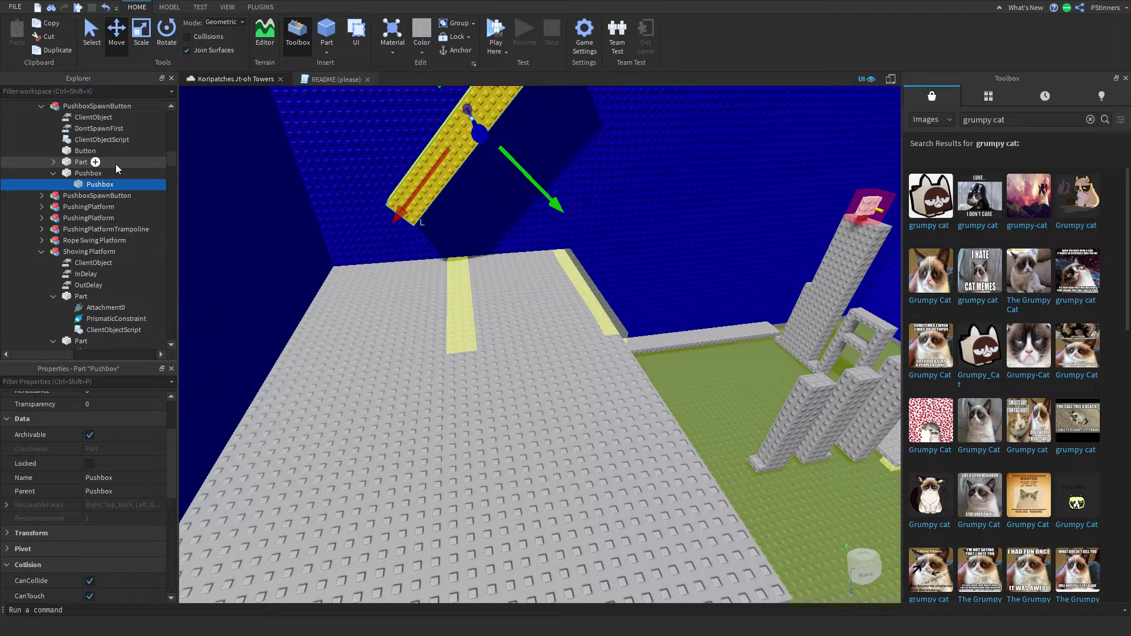
{"action": "left_click", "coordinate": [72, 177]}
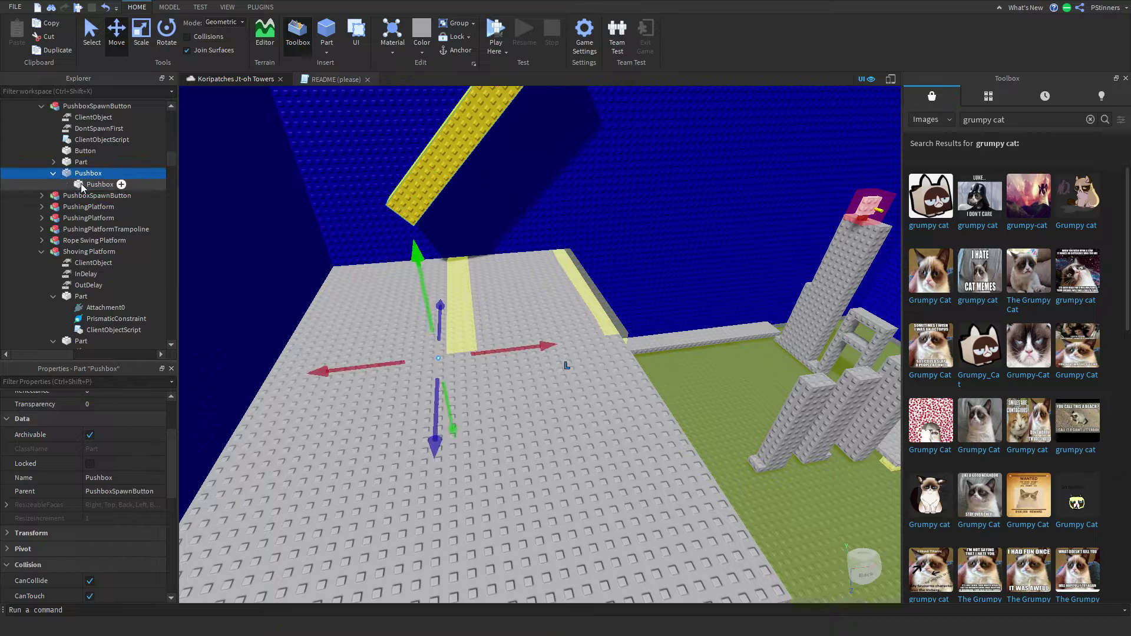
{"action": "left_click", "coordinate": [75, 184]}
{"action": "left_click", "coordinate": [76, 177]}
{"action": "left_click", "coordinate": [76, 186]}
{"action": "left_click", "coordinate": [77, 185]}
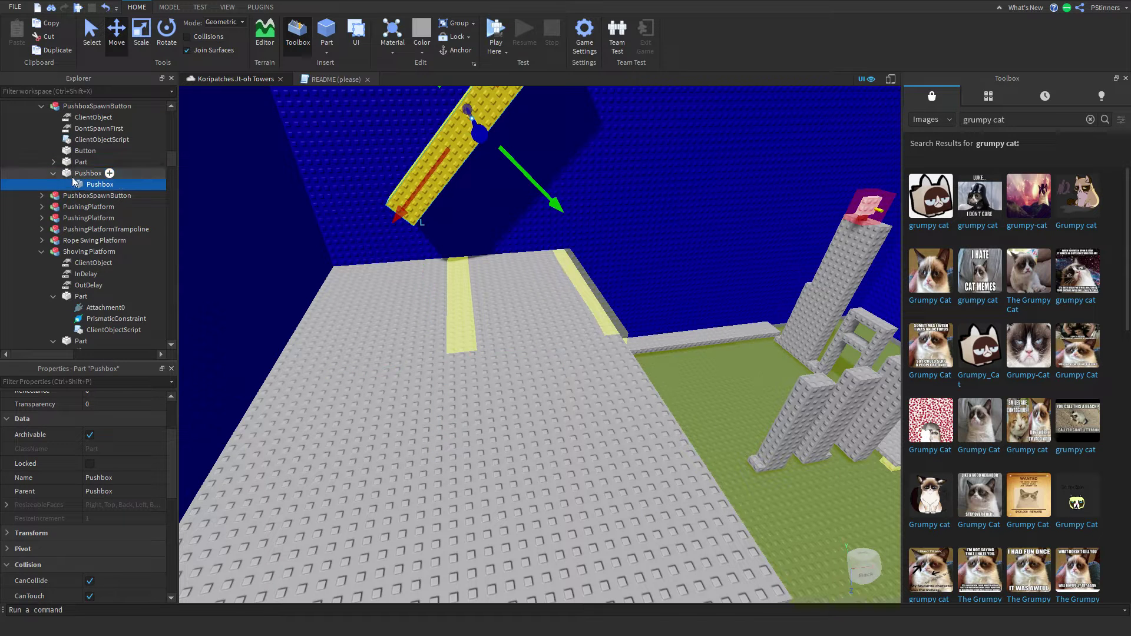
{"action": "scroll", "coordinate": [83, 513], "scroll_direction": "down", "scroll_amount": 2}
{"action": "left_click", "coordinate": [92, 560]}
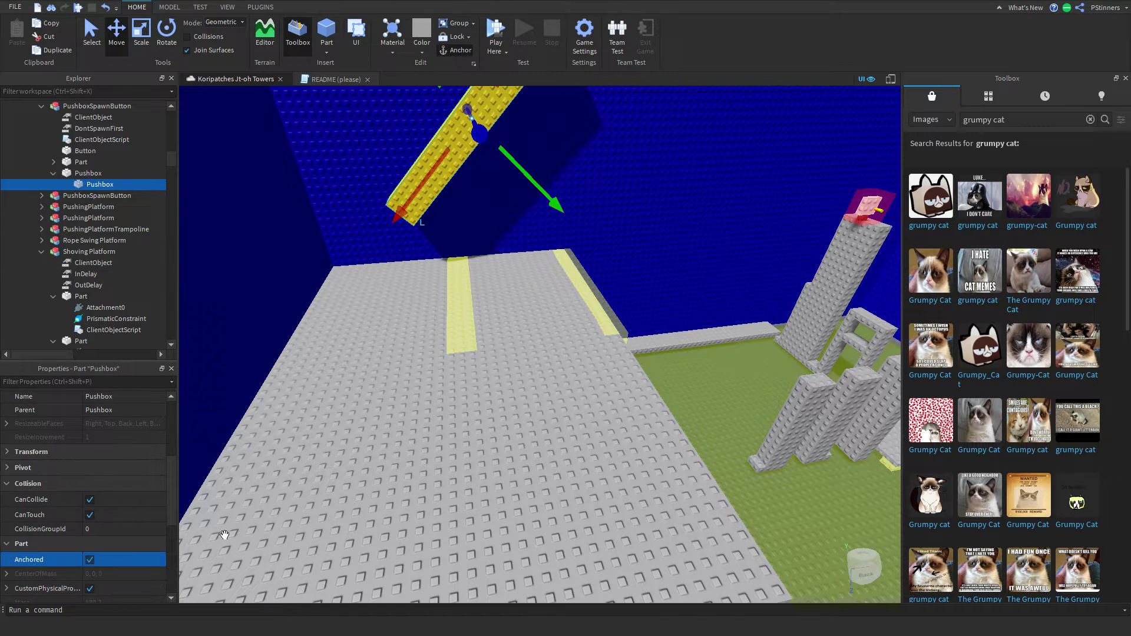
Inspect the slanted bar above the grey platform and the button and box beside the yellow wall
{"action": "left_click", "coordinate": [354, 496]}
{"action": "right_click_drag", "start_coordinate": [355, 496], "coordinate": [354, 463]}
{"action": "left_click", "coordinate": [412, 423]}
{"action": "left_click", "coordinate": [483, 371]}
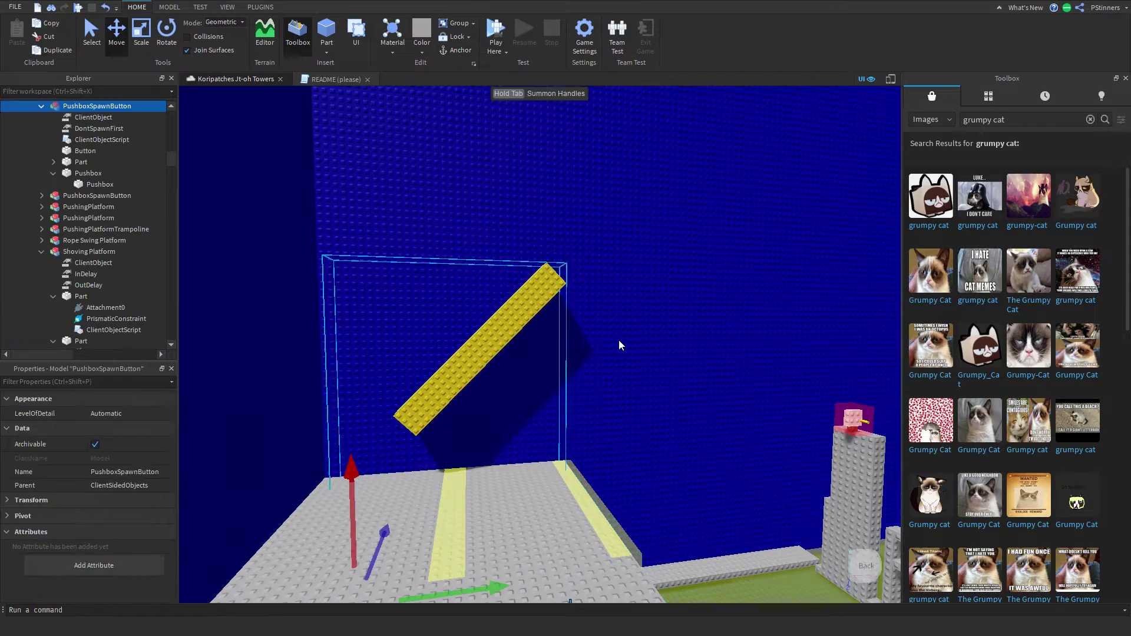
{"action": "left_click", "coordinate": [619, 341]}
{"action": "key", "text": "q"}
{"action": "right_click_drag", "start_coordinate": [619, 341], "coordinate": [619, 341]}
{"action": "right_click_drag", "start_coordinate": [619, 340], "coordinate": [619, 341]}
Delete the Weld from the smoky grey base Part under the spawn button
{"action": "left_click", "coordinate": [377, 515]}
{"action": "left_click", "coordinate": [86, 183]}
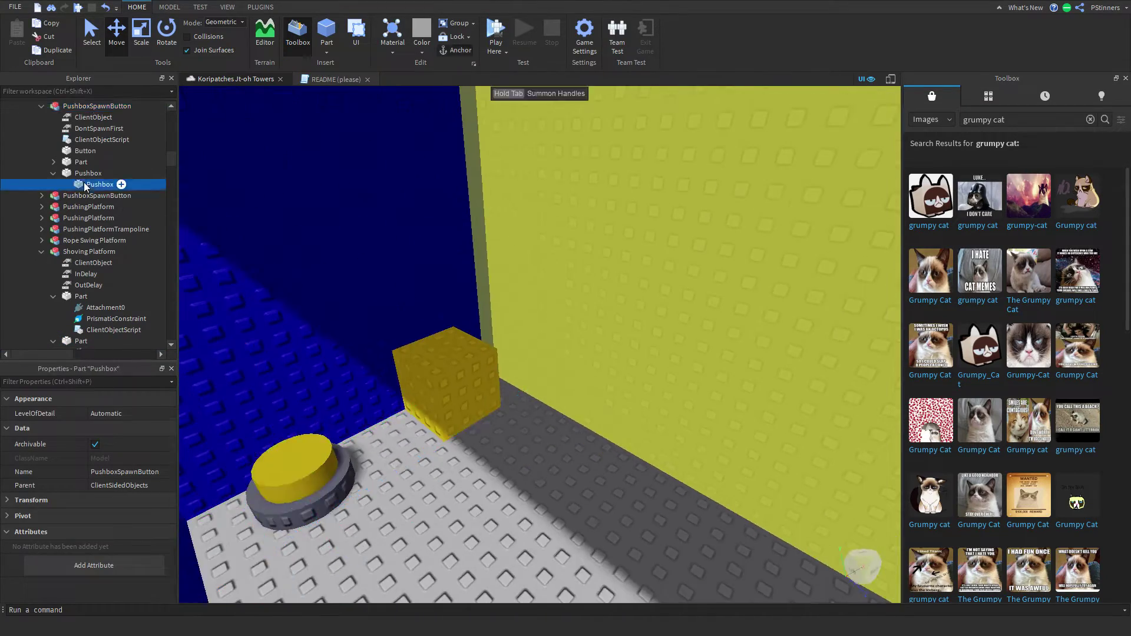
{"action": "left_click", "coordinate": [53, 173]}
{"action": "left_click", "coordinate": [54, 162]}
{"action": "left_click", "coordinate": [54, 163]}
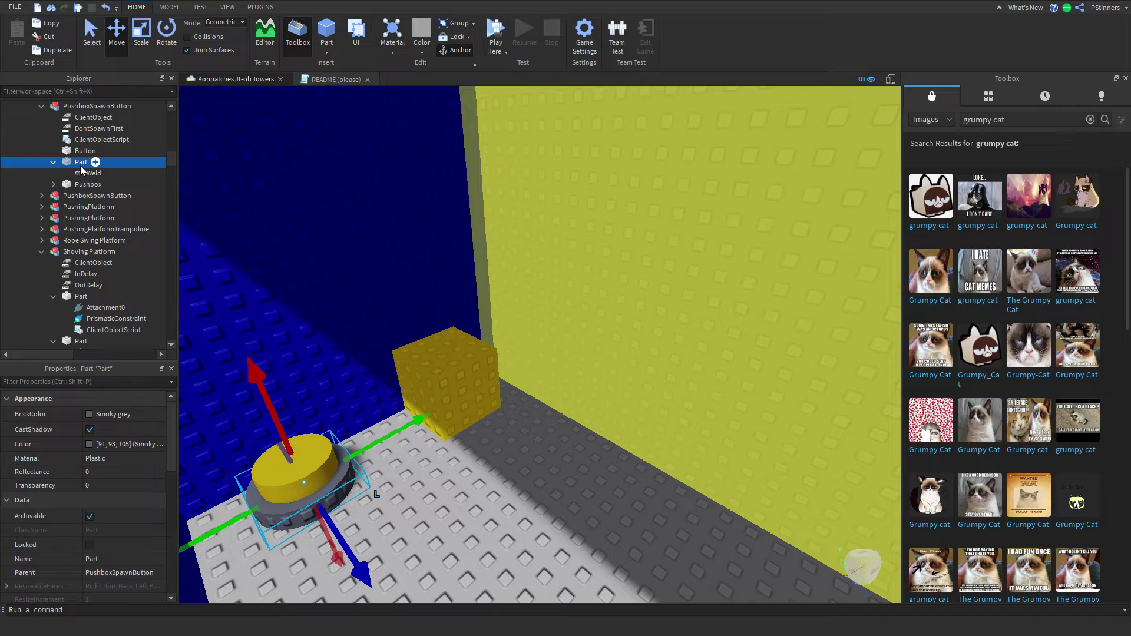
{"action": "left_click", "coordinate": [89, 173]}
{"action": "key", "text": "Delete"}
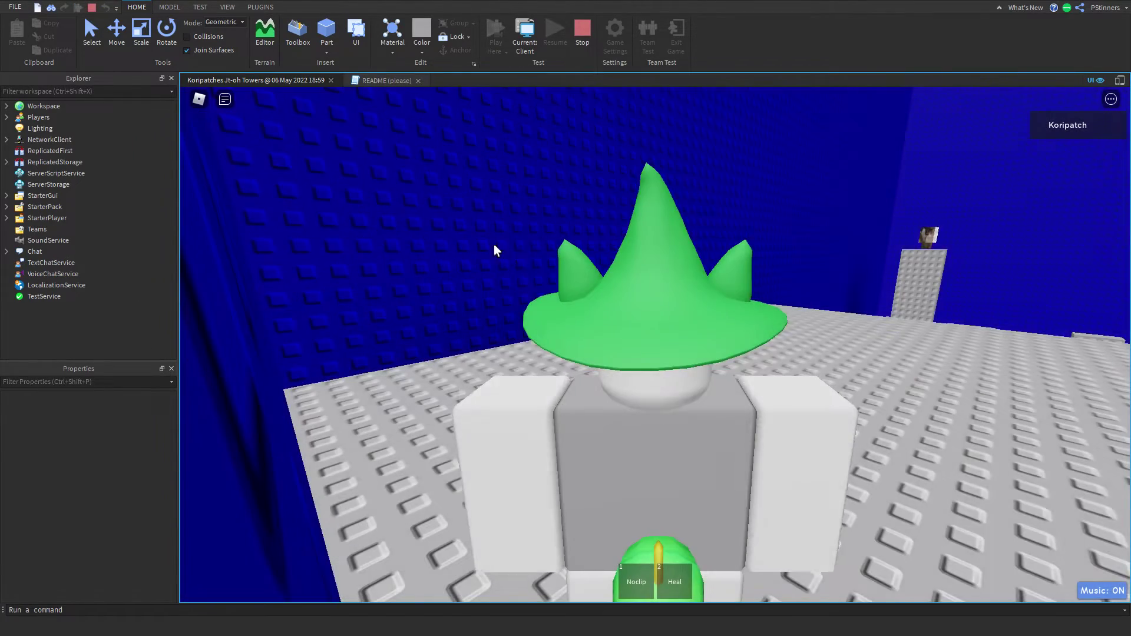
Fly the avatar with Noclip through the tower to the front of the Cat Therapy room
{"action": "scroll", "coordinate": [548, 271], "scroll_direction": "down", "scroll_amount": 4}
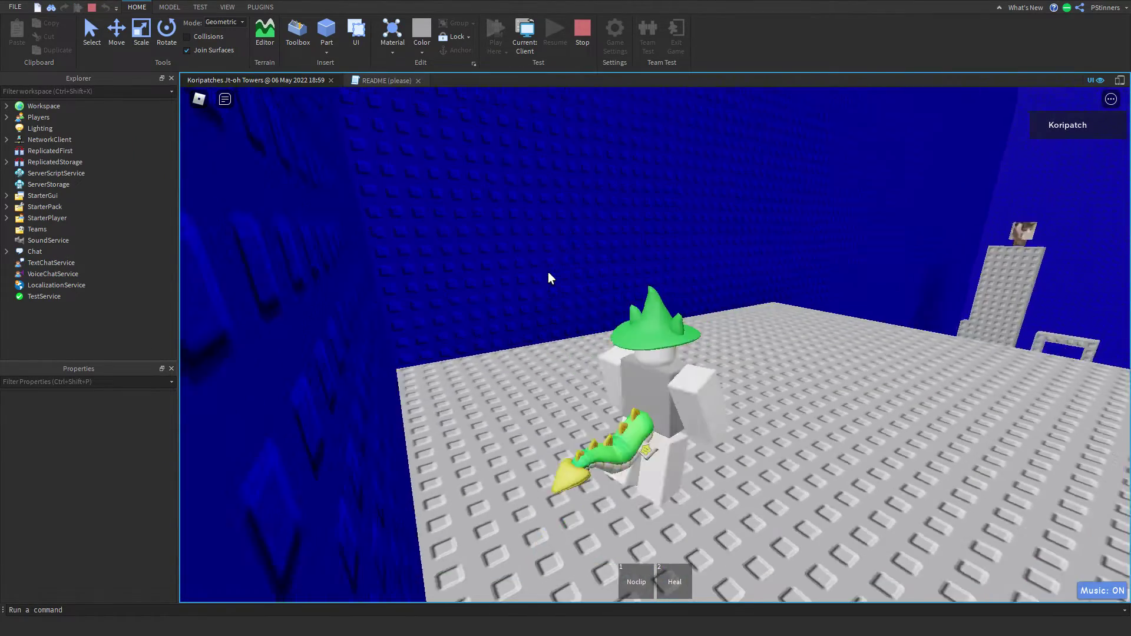
{"action": "key", "text": "shift"}
{"action": "key", "text": "w"}
{"action": "key", "text": "1"}
{"action": "key", "text": "w"}
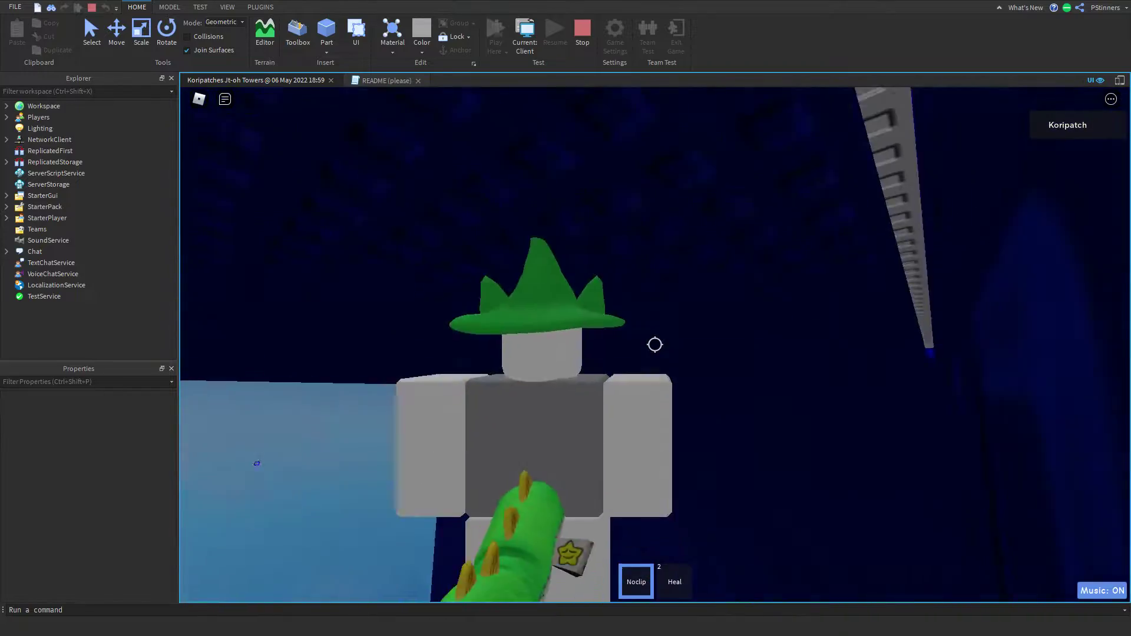
{"action": "key", "text": "s"}
{"action": "key", "text": "w"}
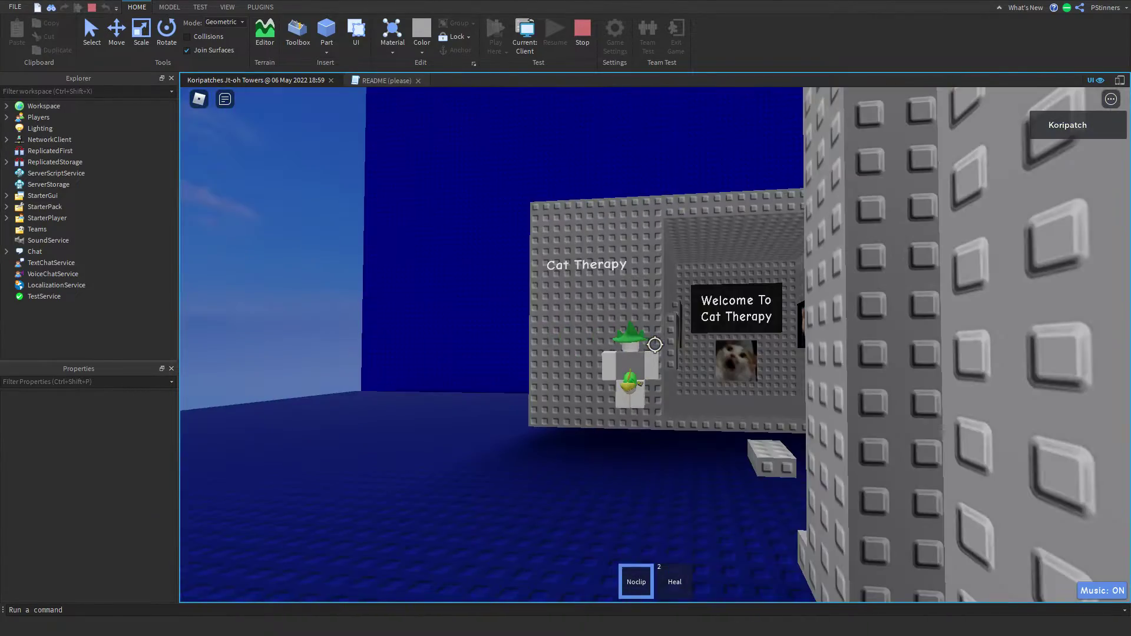
{"action": "key", "text": "grave"}
{"action": "key", "text": "grave"}
{"action": "key", "text": "1"}
{"action": "key", "text": "1"}
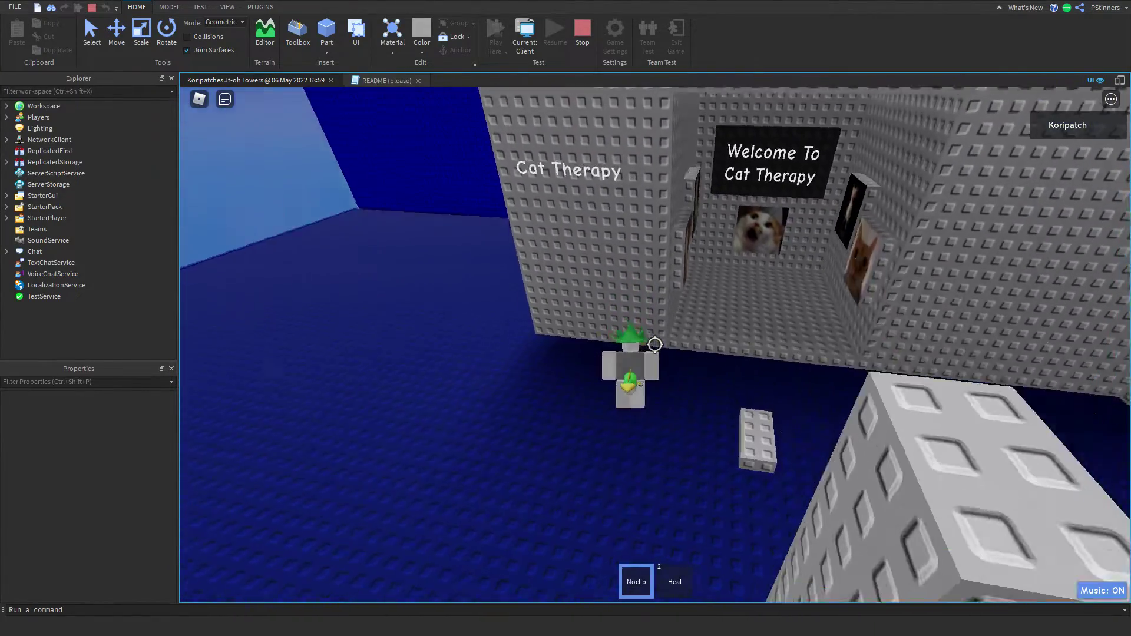
Bring the avatar down from Cat Therapy and land on the grey lava pillar above the orange gears
{"action": "key", "text": "shift"}
{"action": "key", "text": "s"}
{"action": "right_click_drag", "start_coordinate": [676, 404], "coordinate": [621, 407]}
{"action": "key", "text": "1"}
{"action": "key", "text": "1"}
{"action": "key", "text": "grave"}
{"action": "key", "text": "grave"}
{"action": "key", "text": "1"}
{"action": "key", "text": "1"}
{"action": "right_click_drag", "start_coordinate": [648, 288], "coordinate": [634, 292]}
{"action": "key", "text": "1"}
{"action": "key", "text": "shift"}
{"action": "scroll", "coordinate": [655, 345], "scroll_direction": "up", "scroll_amount": 1}
{"action": "key", "text": "w"}
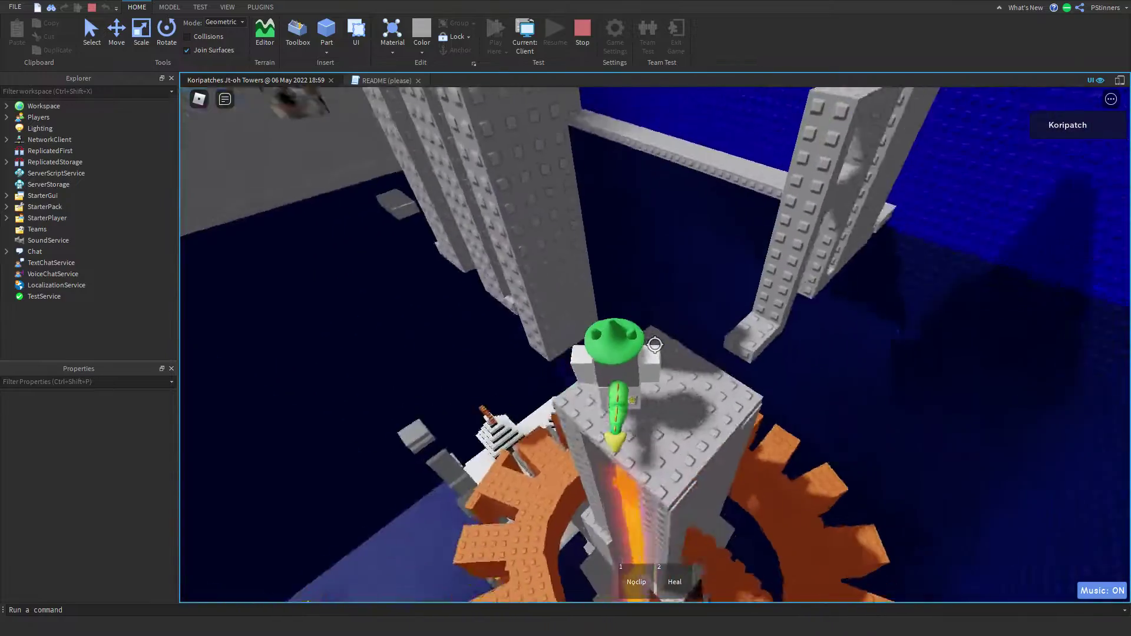
Playtest the jumps from the lava pillar's top toward the neighbouring grey blocks
{"action": "key", "text": "w"}
{"action": "key", "text": "space"}
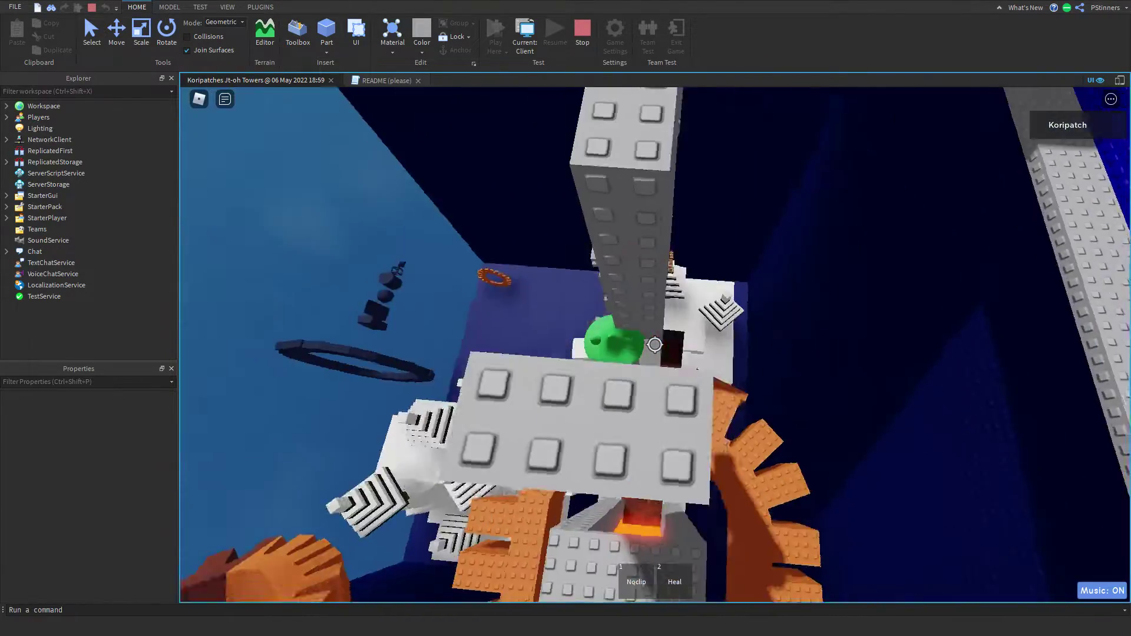
{"action": "right_click_drag", "start_coordinate": [654, 345], "coordinate": [655, 345]}
{"action": "key", "text": "w"}
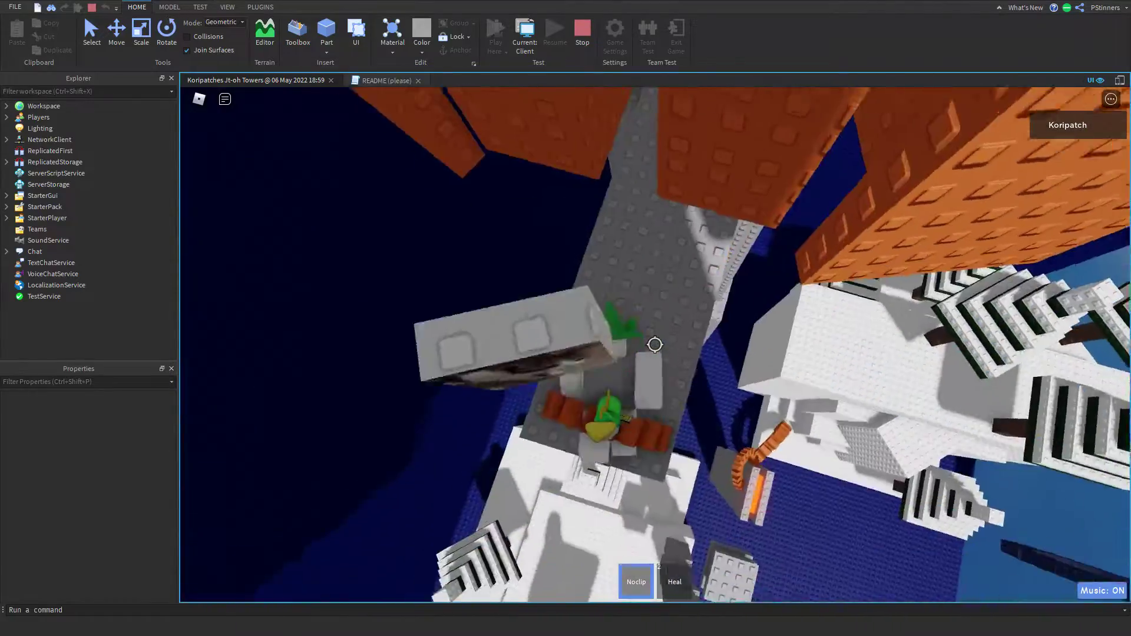
Use the Heal tool on the avatar and fly with Noclip back up to the lava pillar's top
{"action": "key", "text": "1"}
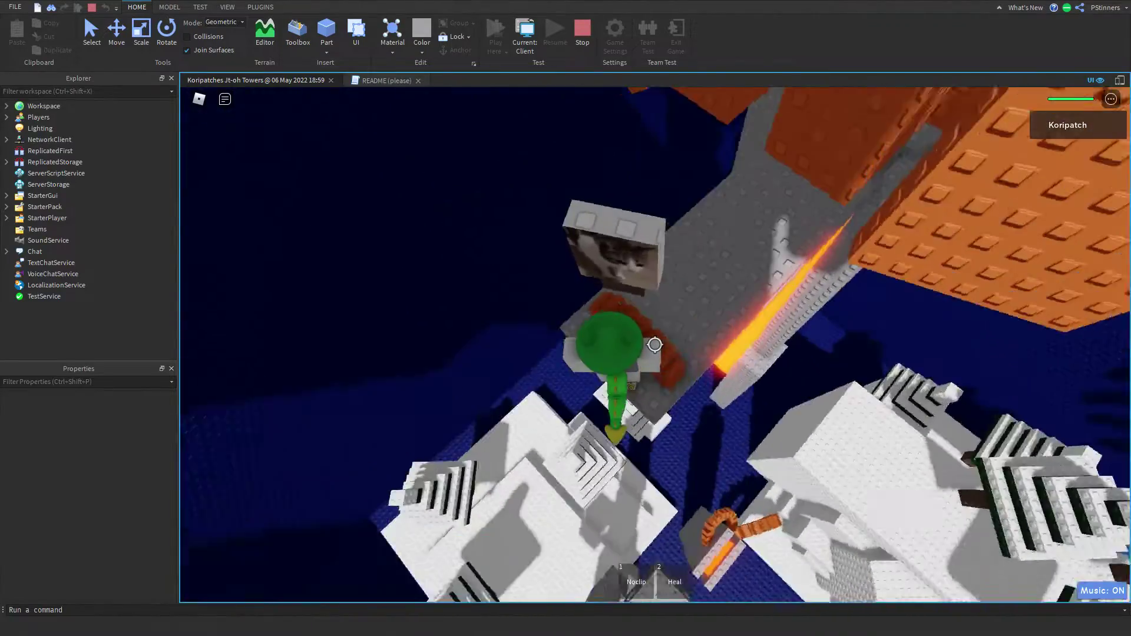
{"action": "key", "text": "2"}
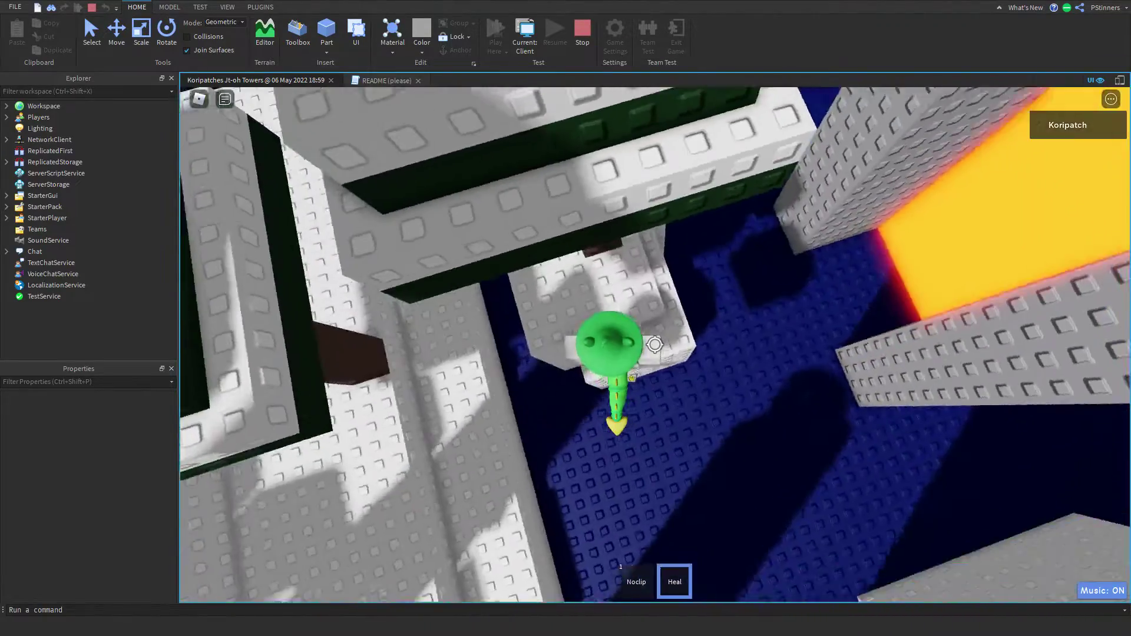
{"action": "key", "text": "1"}
{"action": "key", "text": "s"}
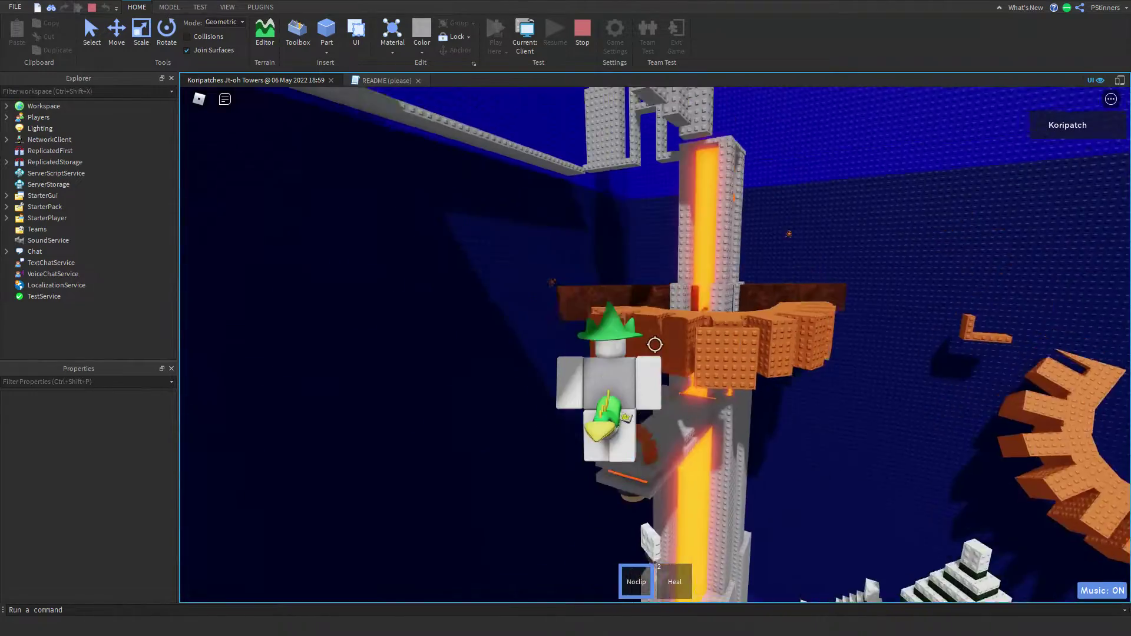
{"action": "key", "text": "w"}
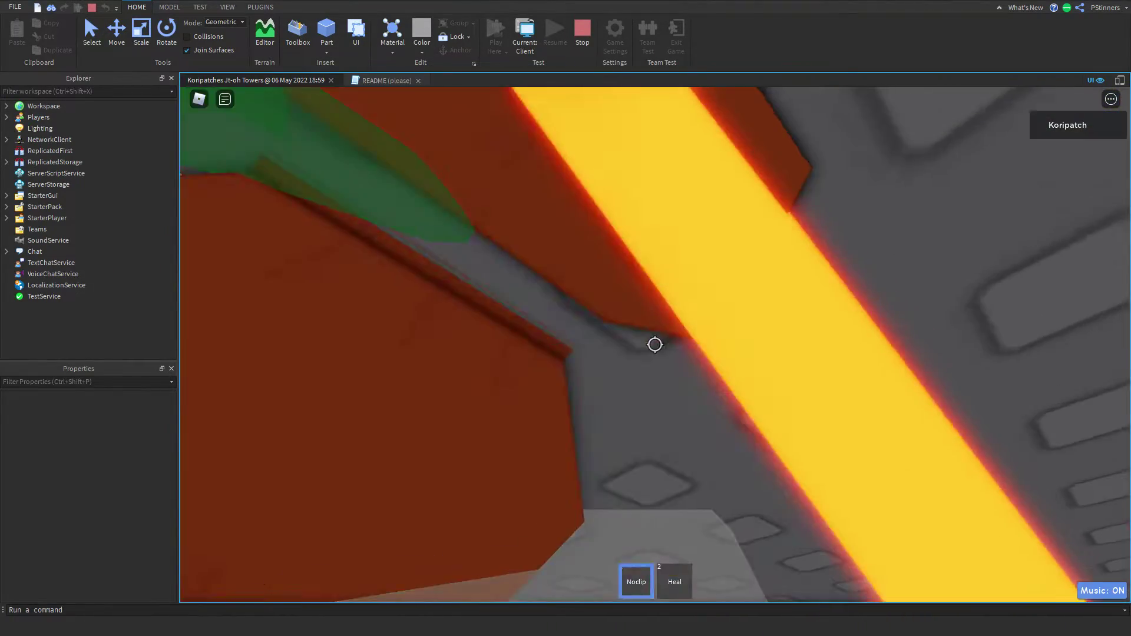
{"action": "right_click_drag", "start_coordinate": [654, 345], "coordinate": [654, 344]}
{"action": "key", "text": "1"}
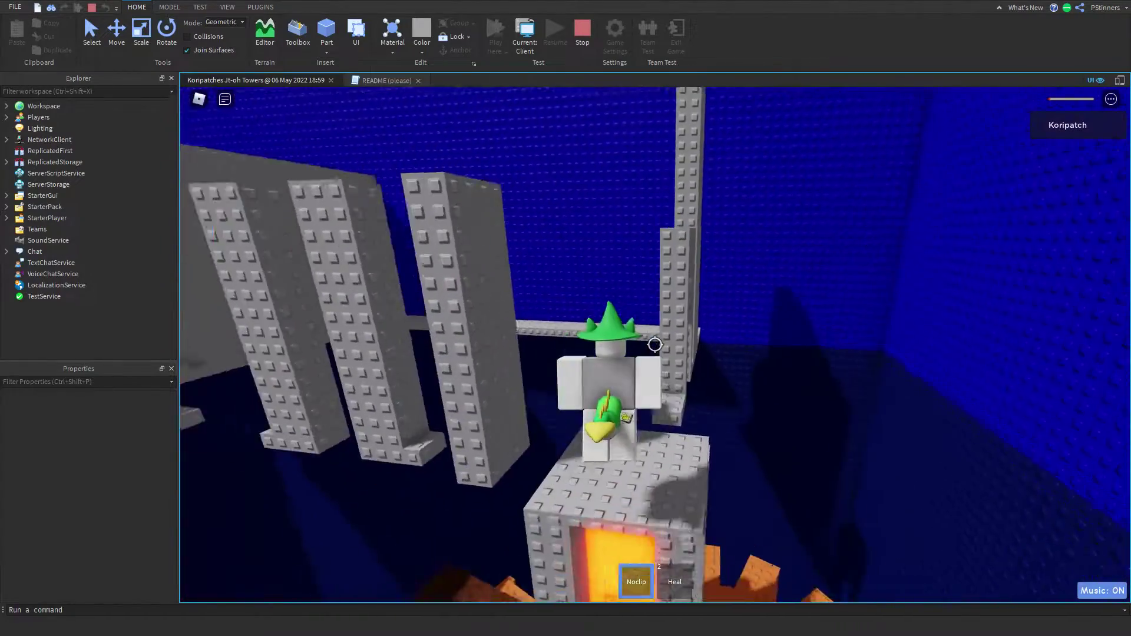
Playtest the climb from the lava pillar's top up into the room with the Nyan Cat picture
{"action": "key", "text": "1"}
{"action": "key", "text": "2"}
{"action": "key", "text": "1"}
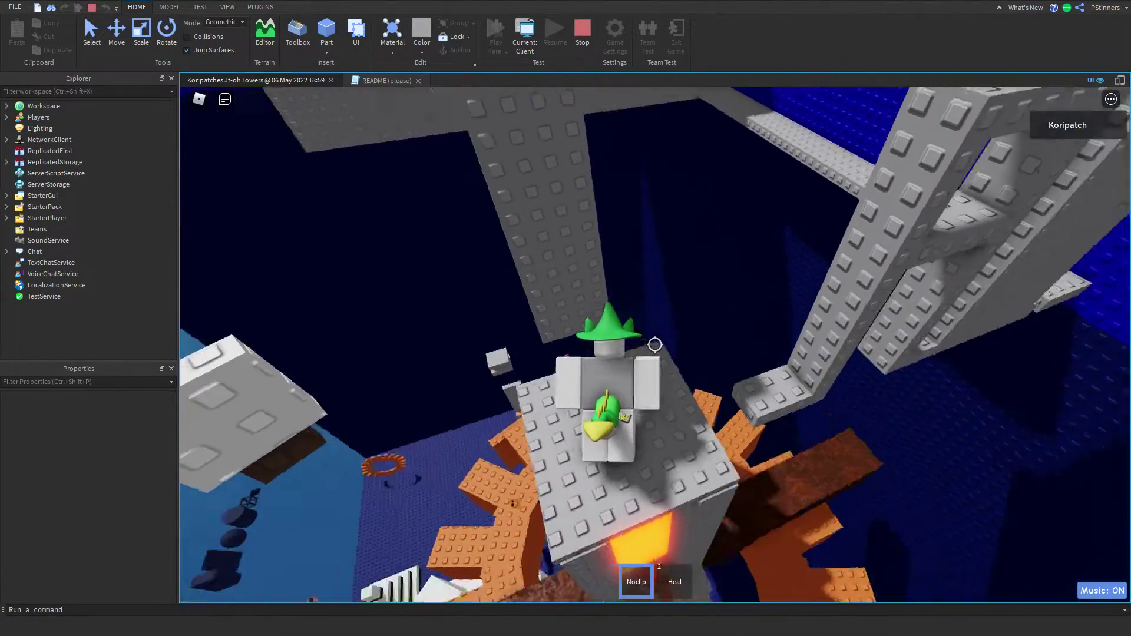
{"action": "key", "text": "shift"}
{"action": "key", "text": "shift"}
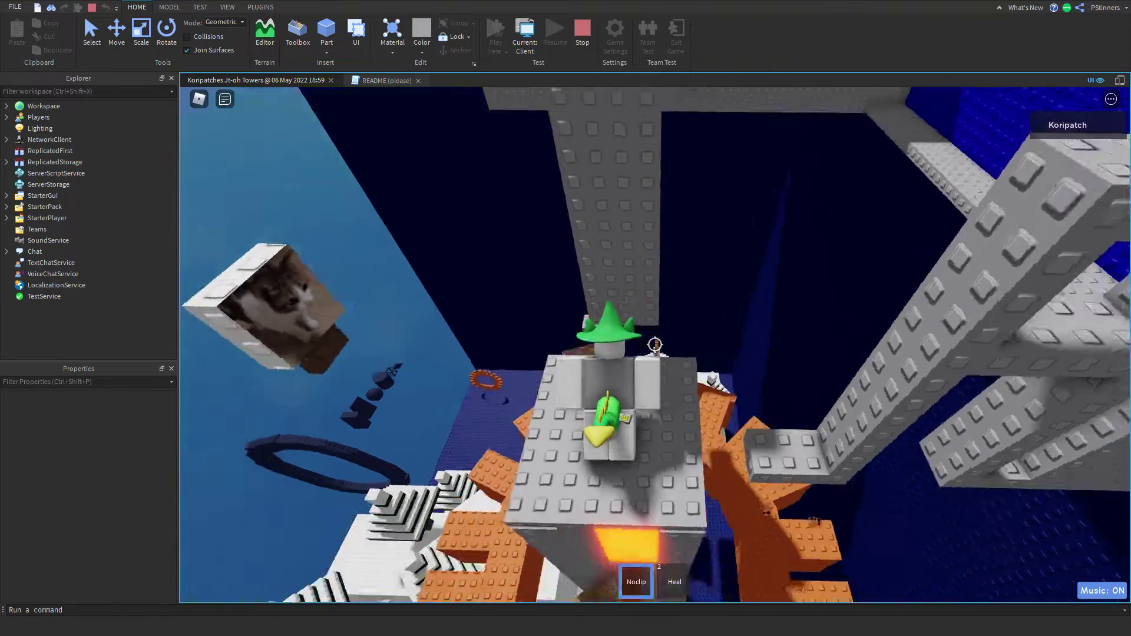
{"action": "mouse_move", "coordinate": [656, 345]}
{"action": "key", "text": "1"}
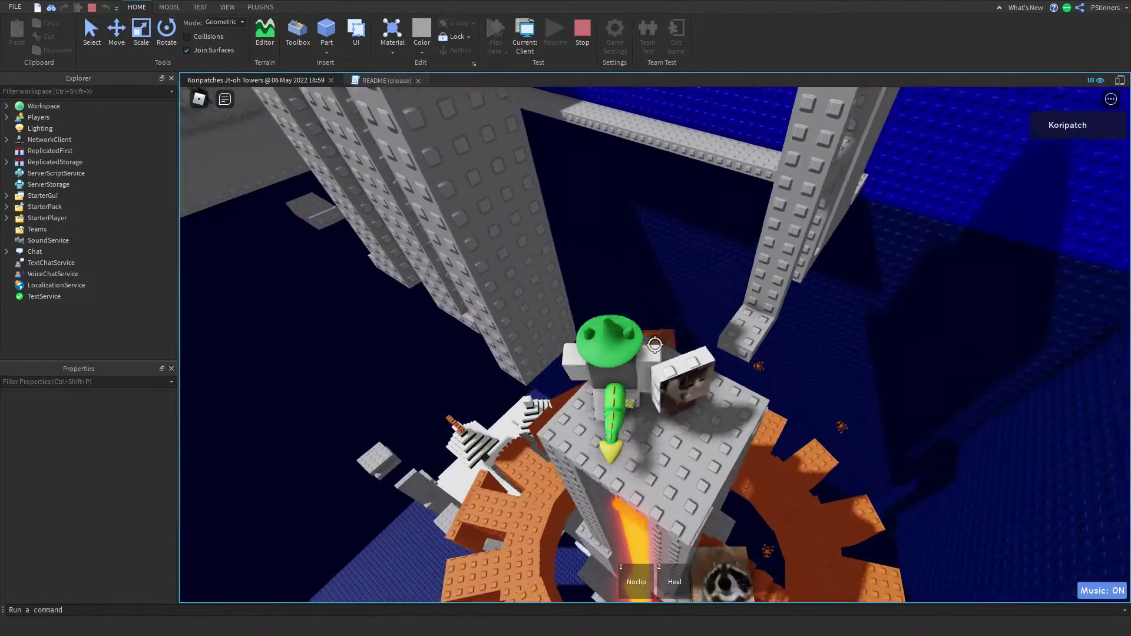
{"action": "key", "text": "w"}
{"action": "key", "text": "space"}
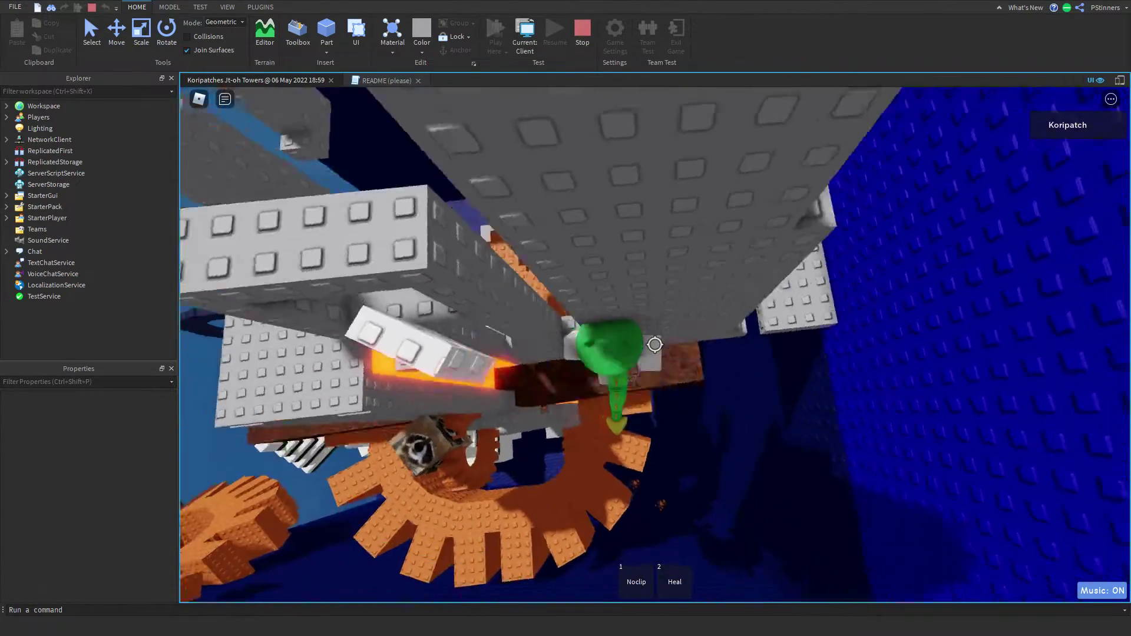
{"action": "key", "text": "w"}
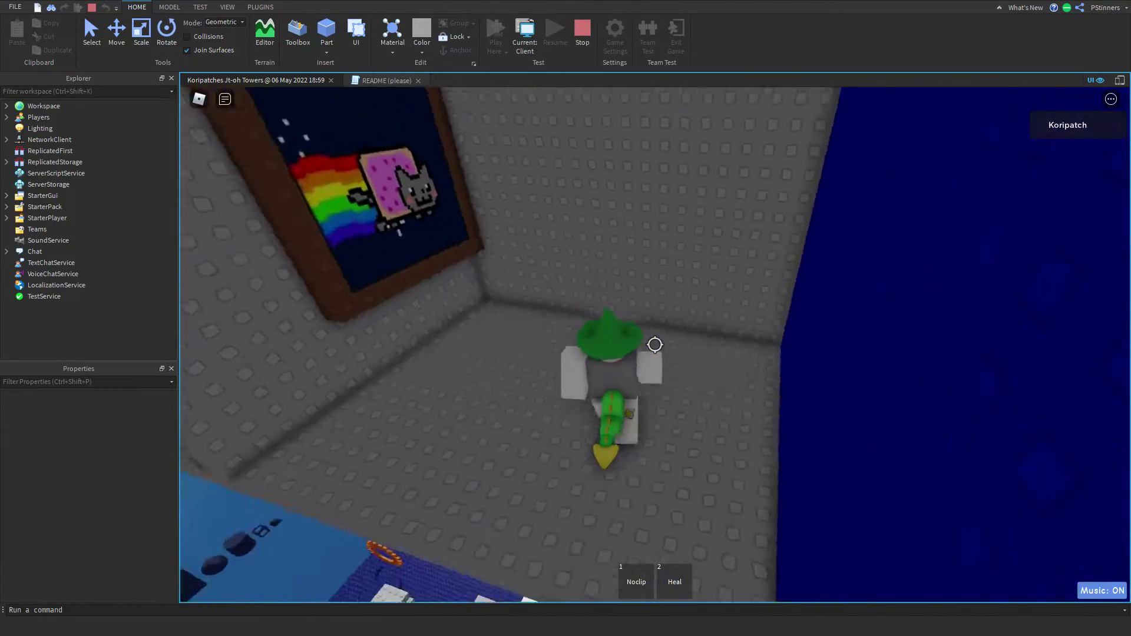
Enter the Social Credit Room and spawn the yellow pushbox with the yellow button
{"action": "key", "text": "shift"}
{"action": "key", "text": "shift"}
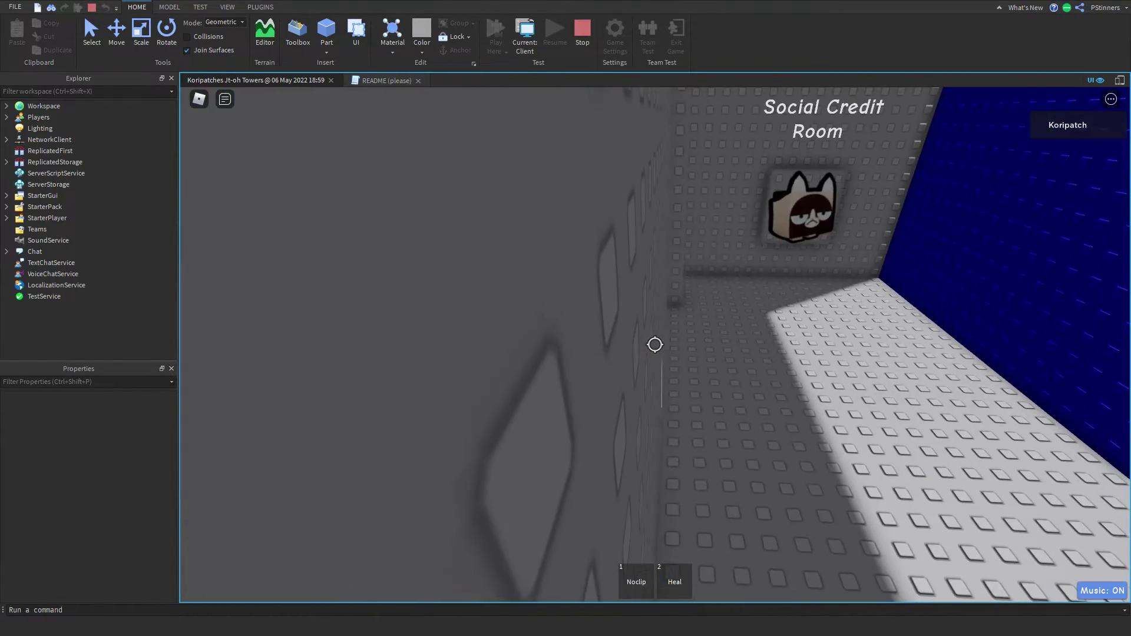
{"action": "key", "text": "1"}
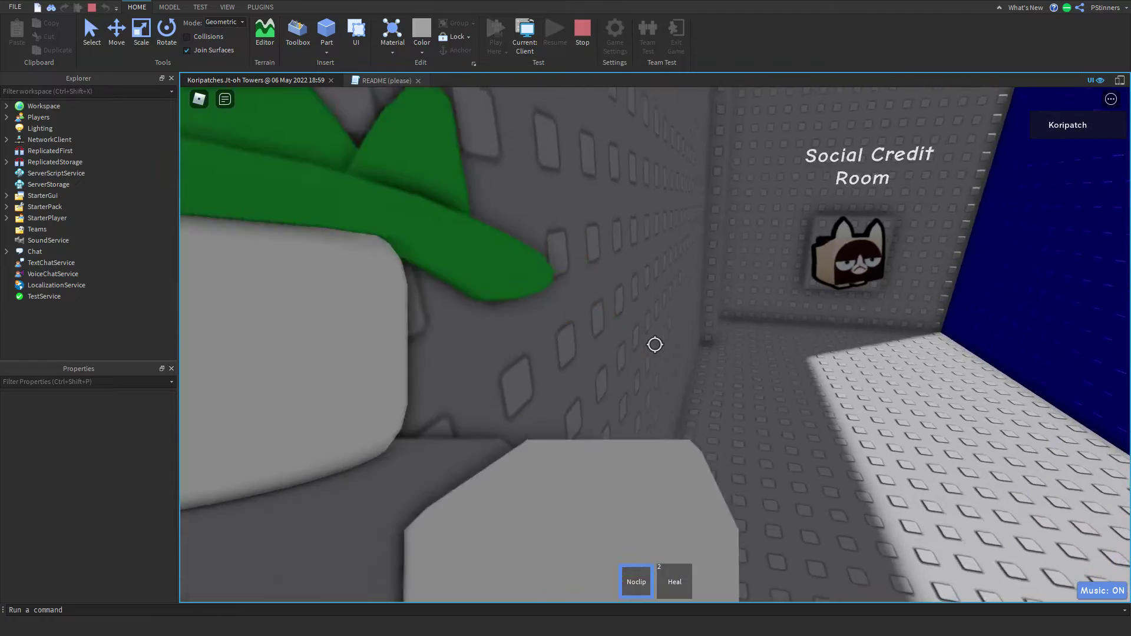
{"action": "key", "text": "w"}
{"action": "key", "text": "1"}
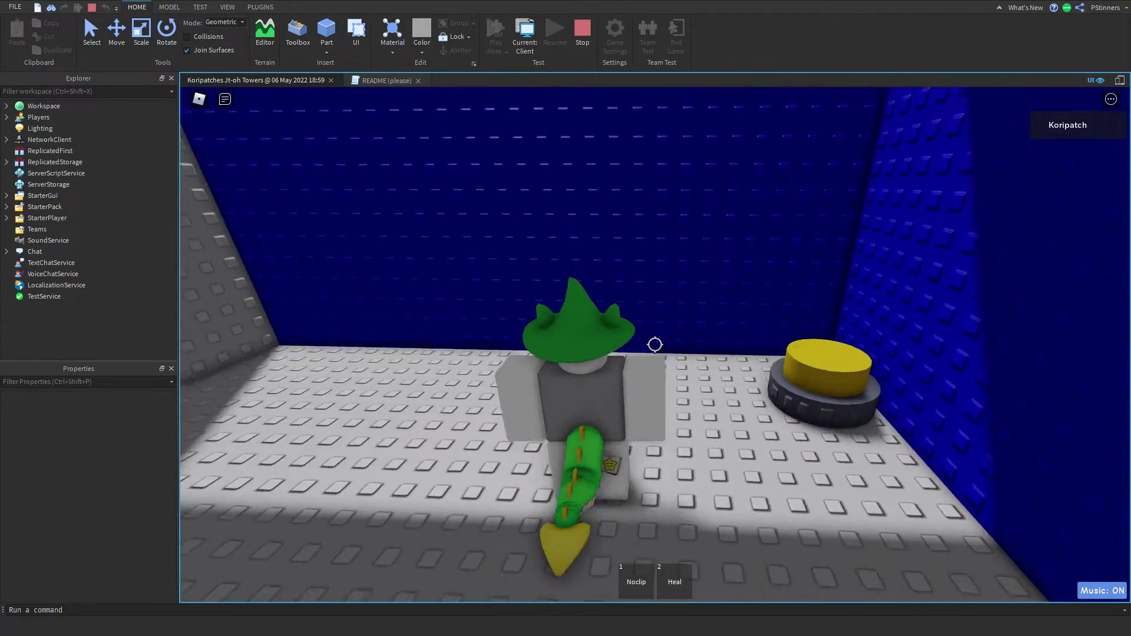
{"action": "key", "text": "w"}
{"action": "key", "text": "s"}
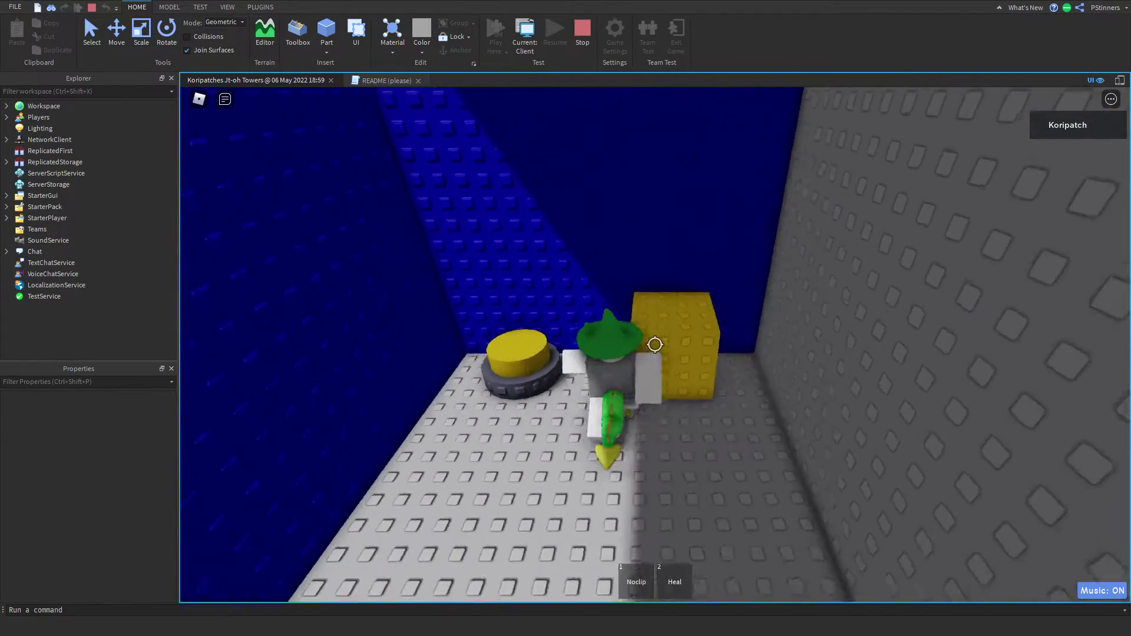
Fly through the roof to check the yellow bar above, and return beside the pushbox
{"action": "key", "text": "1"}
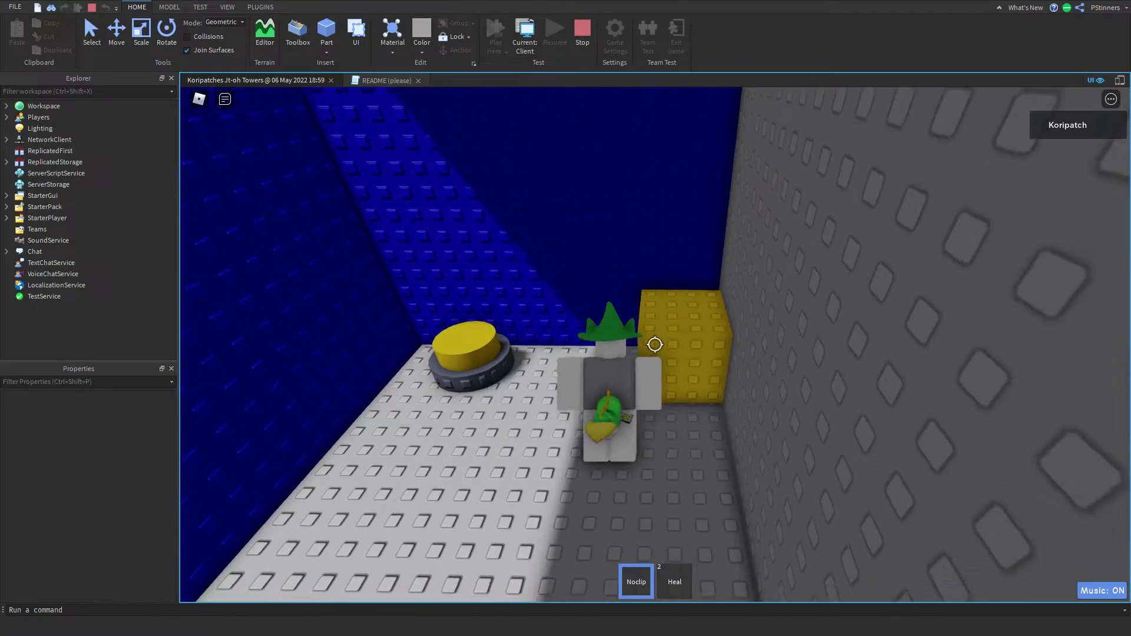
{"action": "key", "text": "w"}
{"action": "key", "text": "s"}
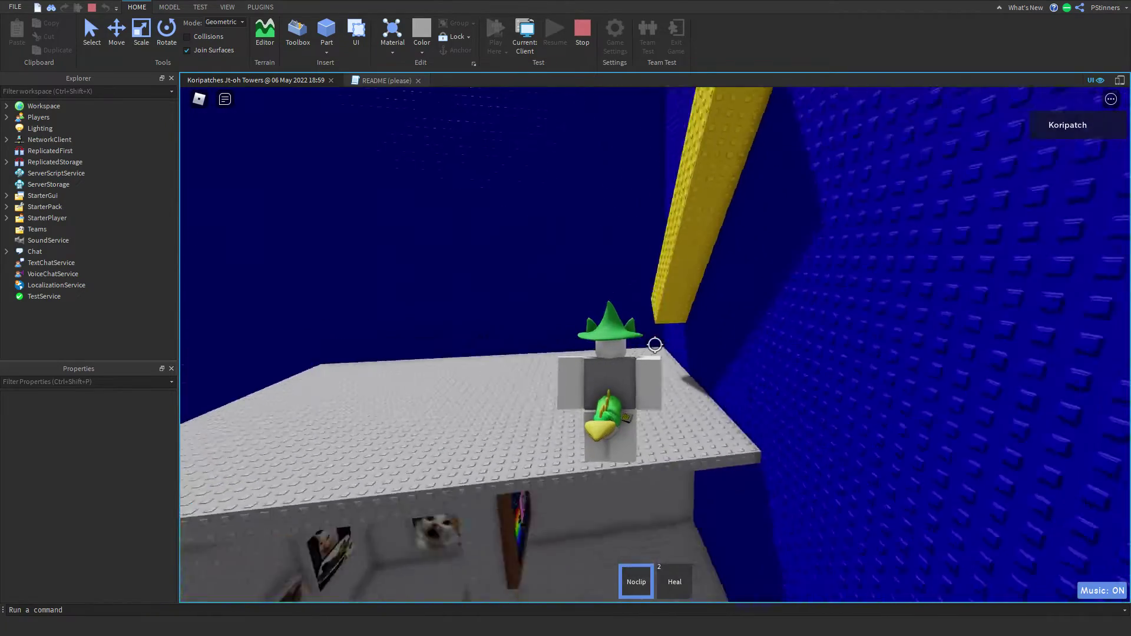
{"action": "key", "text": "w"}
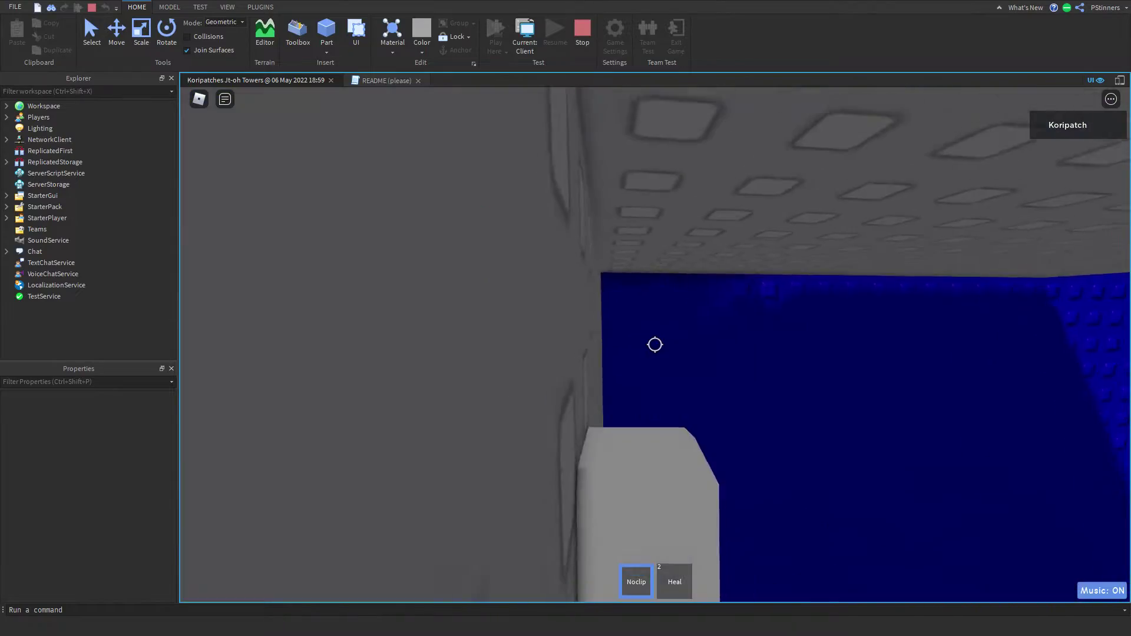
{"action": "key", "text": "w"}
{"action": "key", "text": "1"}
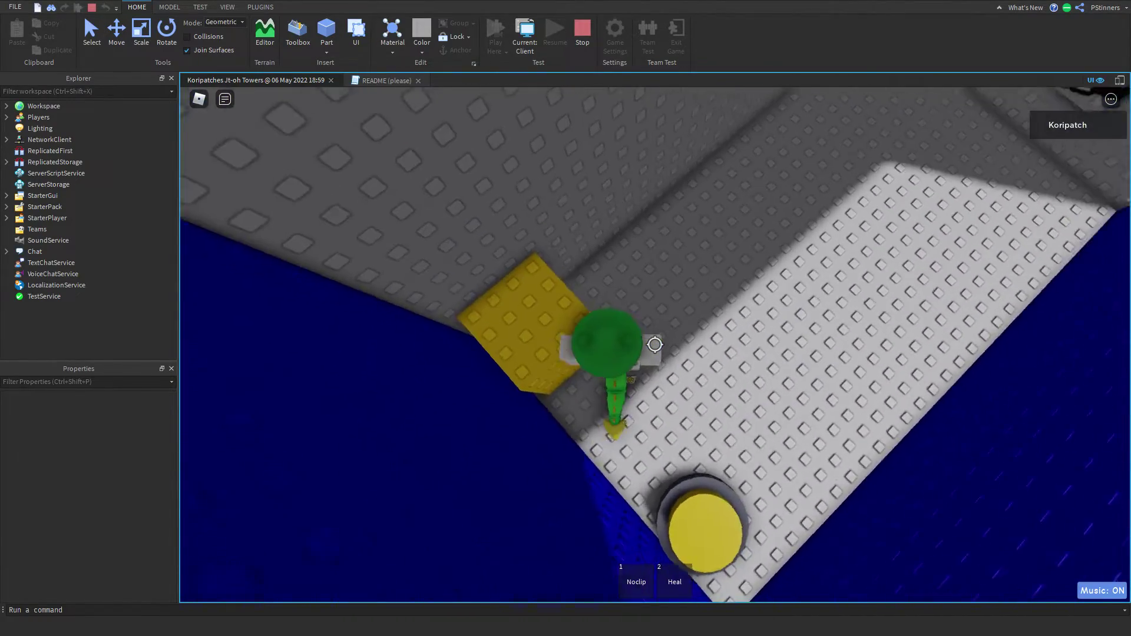
Test pushing the yellow box away from the blue wall and across the Social Credit Room floor
{"action": "key", "text": "a"}
{"action": "key", "text": "w"}
{"action": "key", "text": "s"}
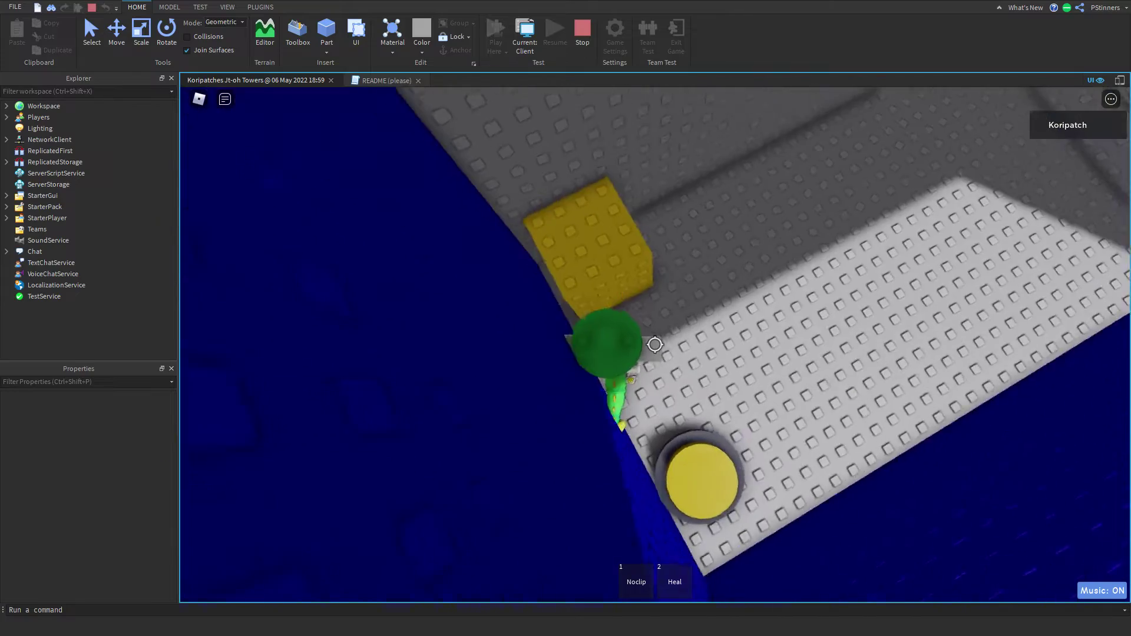
{"action": "key", "text": "w"}
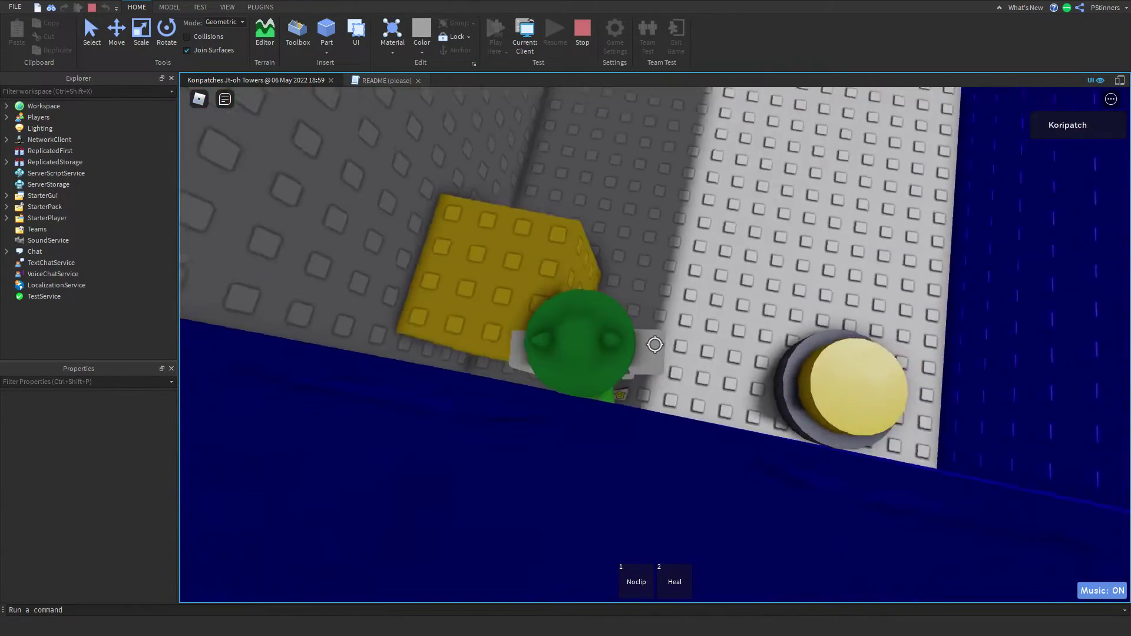
{"action": "key", "text": "a"}
{"action": "key", "text": "d"}
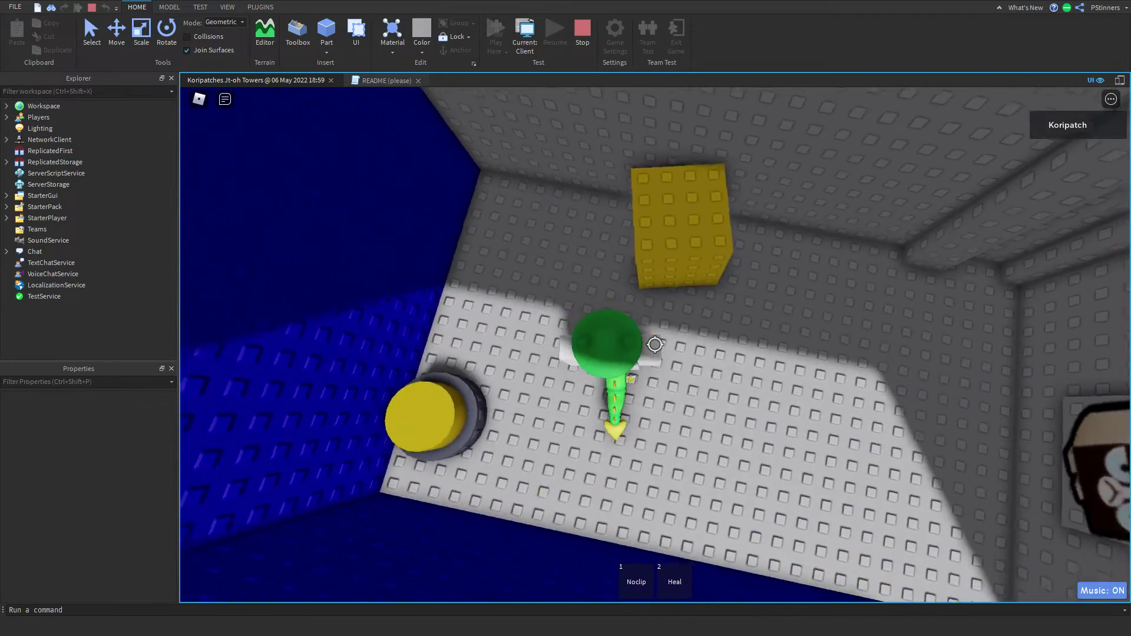
Fly with Noclip from the Social Credit Room up onto the grey roof beside the slanted yellow bar
{"action": "key", "text": "1"}
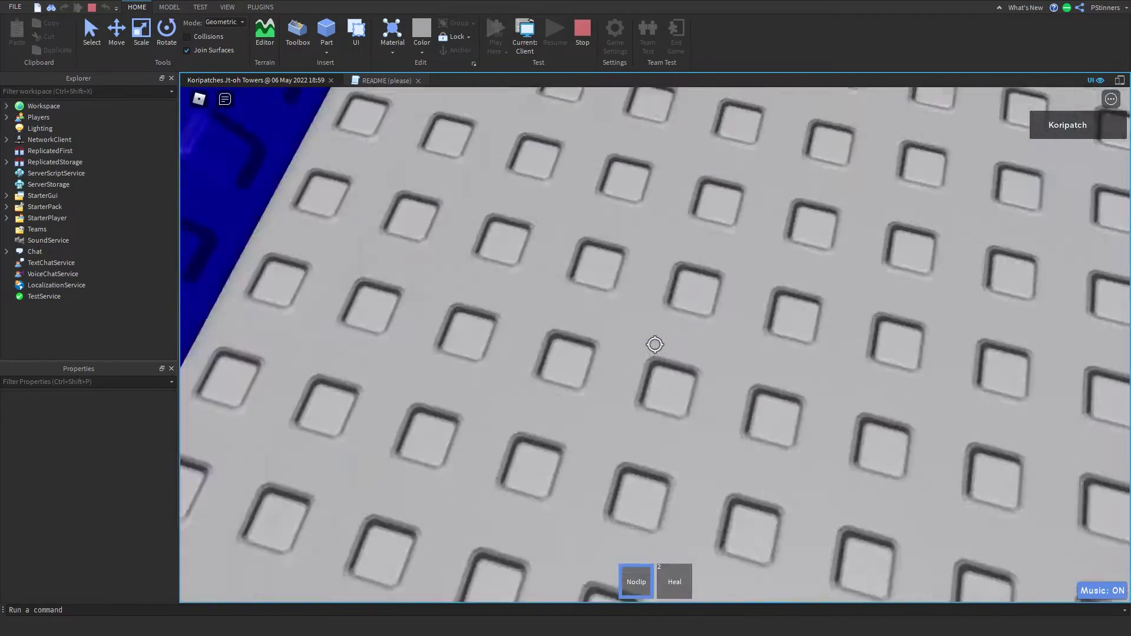
{"action": "key", "text": "1"}
{"action": "key", "text": "1"}
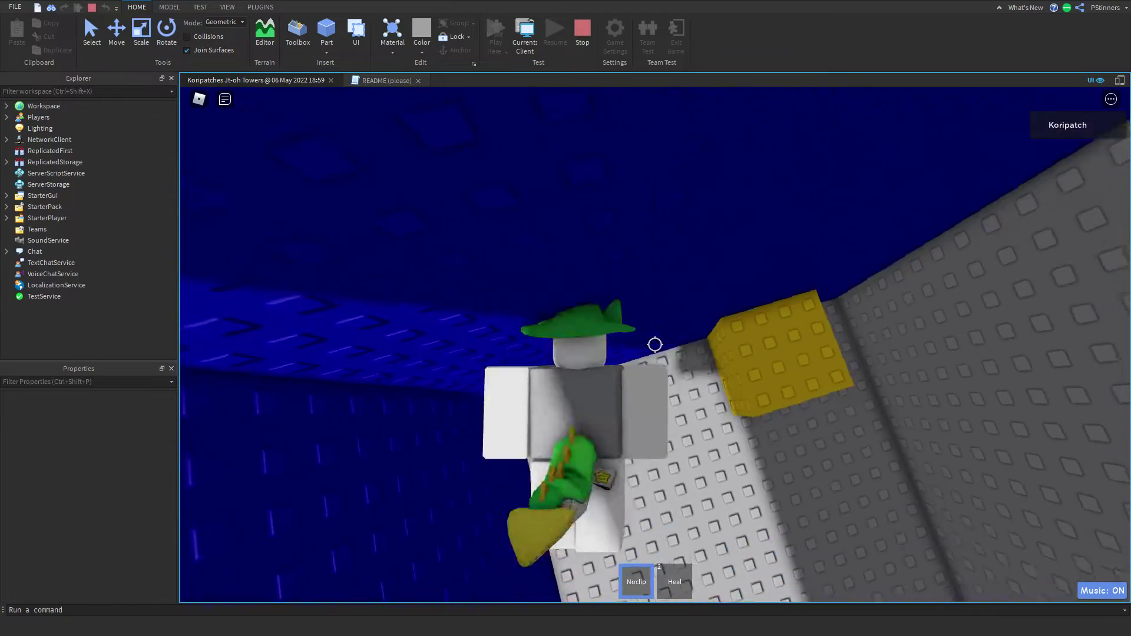
{"action": "key", "text": "w"}
{"action": "key", "text": "shift"}
{"action": "key", "text": "1"}
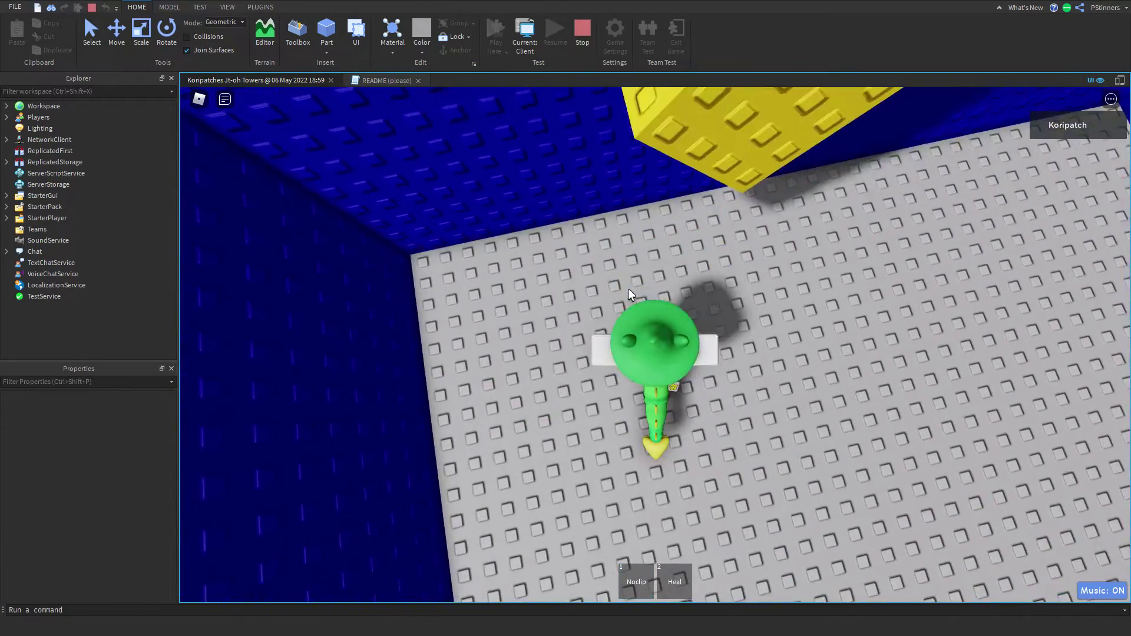
Playtest walking up the slanted yellow bar along the blue wall above the grey roof
{"action": "key", "text": "w"}
{"action": "key", "text": "a"}
{"action": "right_click_drag", "start_coordinate": [628, 290], "coordinate": [635, 285]}
{"action": "key", "text": "shift"}
{"action": "key", "text": "w"}
{"action": "key", "text": "shift"}
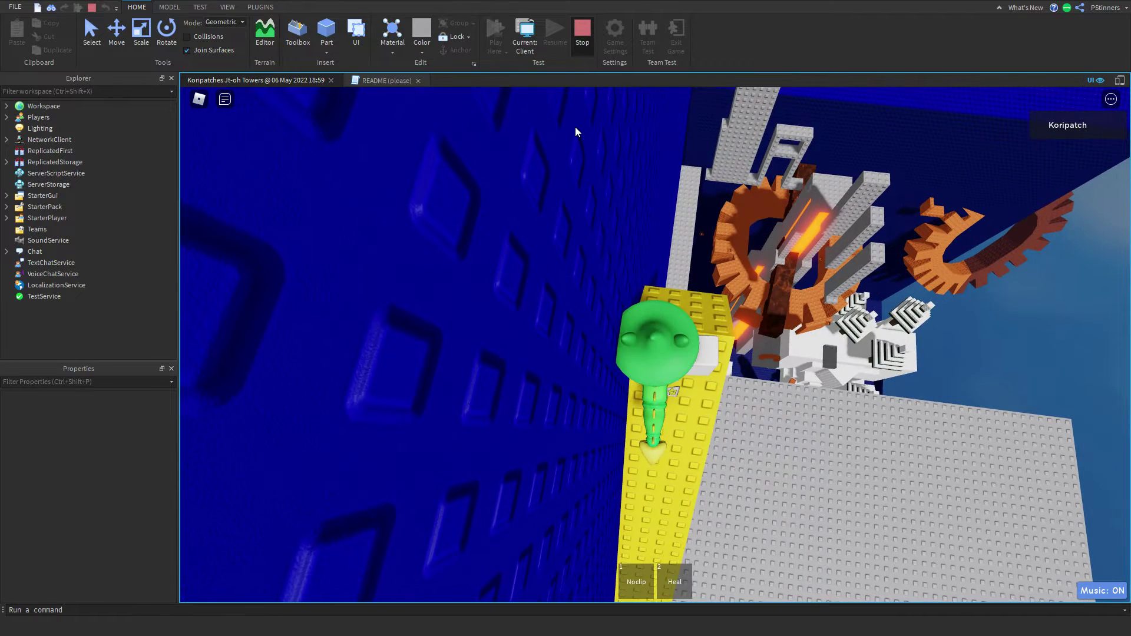
Stop the playtest and delete the selected PushboxSpawnButton model
{"action": "key", "text": "shift+F5"}
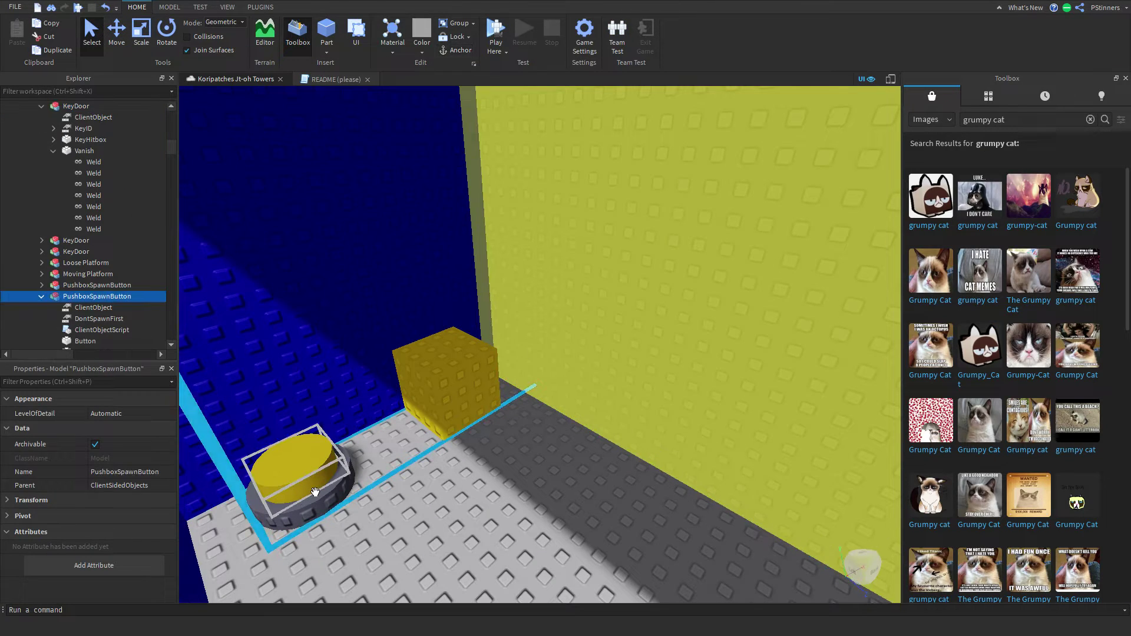
{"action": "key", "text": "Delete"}
{"action": "right_click_drag", "start_coordinate": [323, 344], "coordinate": [323, 344]}
{"action": "key", "text": "s"}
{"action": "key", "text": "w"}
{"action": "key", "text": "w"}
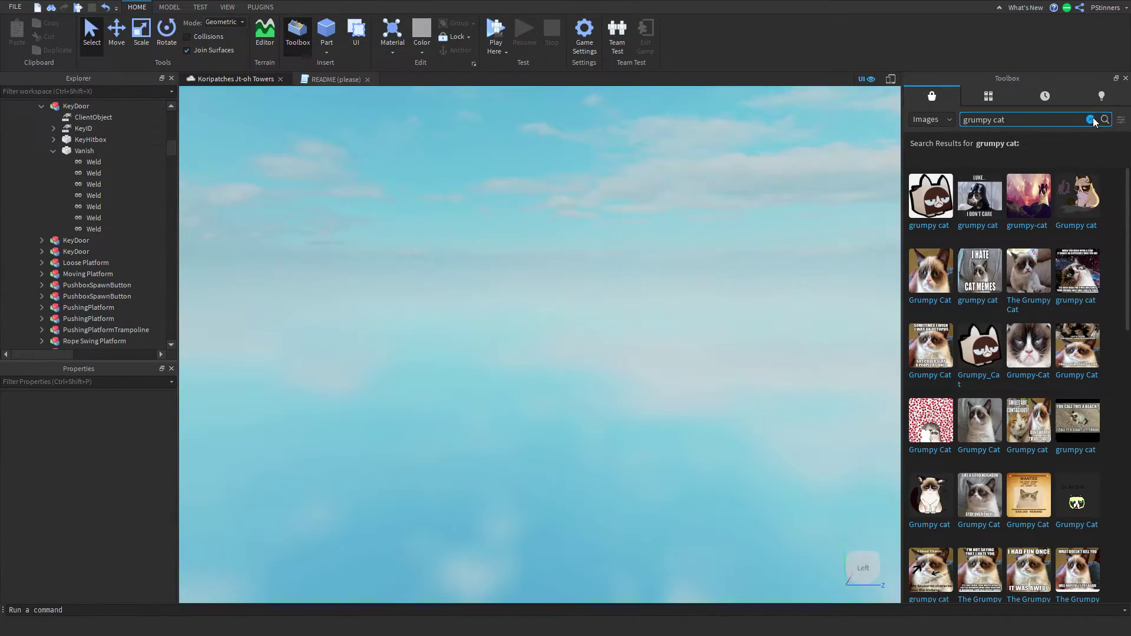
Replace the grumpy cat image search with a search for "jtoh" among the Toolbox models
{"action": "left_click", "coordinate": [1091, 119]}
{"action": "left_click", "coordinate": [924, 120]}
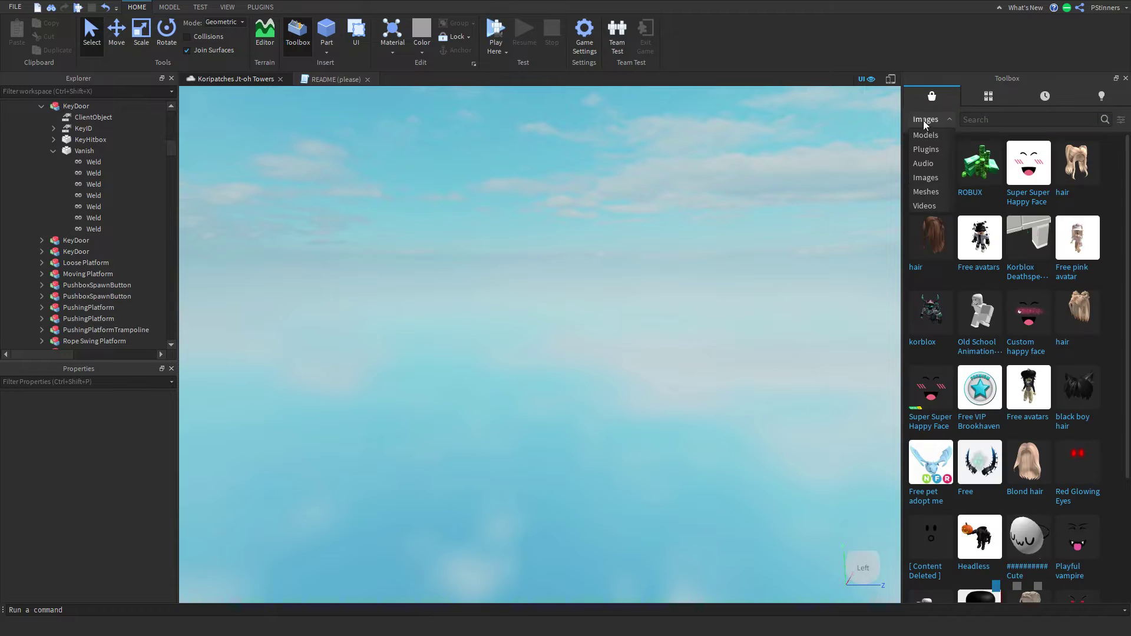
{"action": "left_click", "coordinate": [939, 130]}
{"action": "left_click", "coordinate": [971, 123]}
{"action": "type", "text": "jt"}
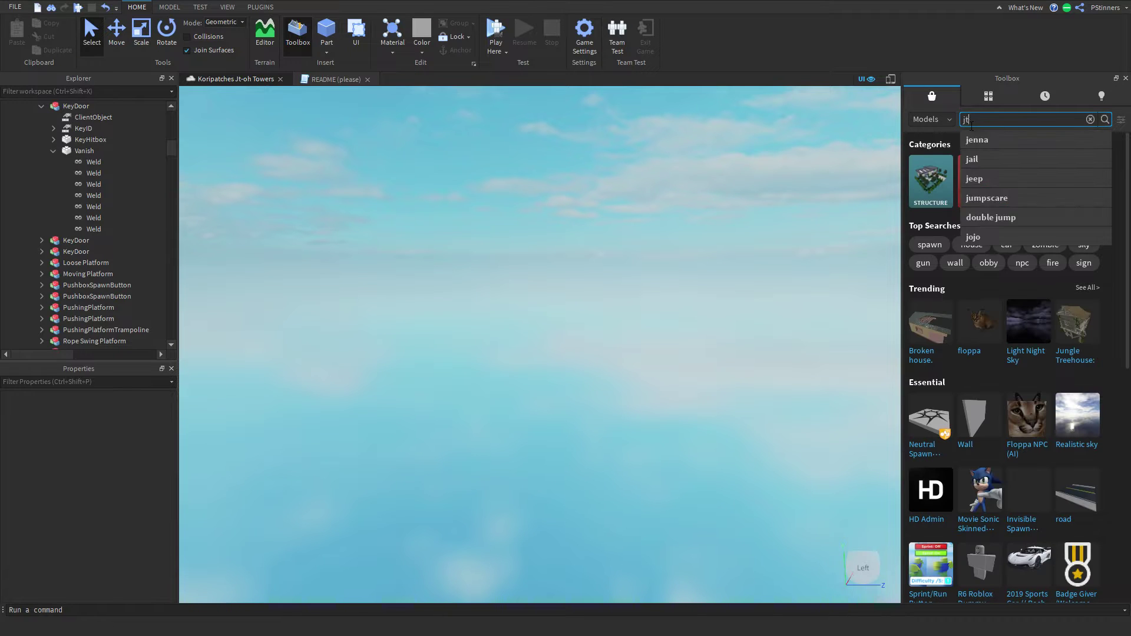
{"action": "type", "text": "oh\\"}
{"action": "key", "text": "BackSpace"}
{"action": "key", "text": "Return"}
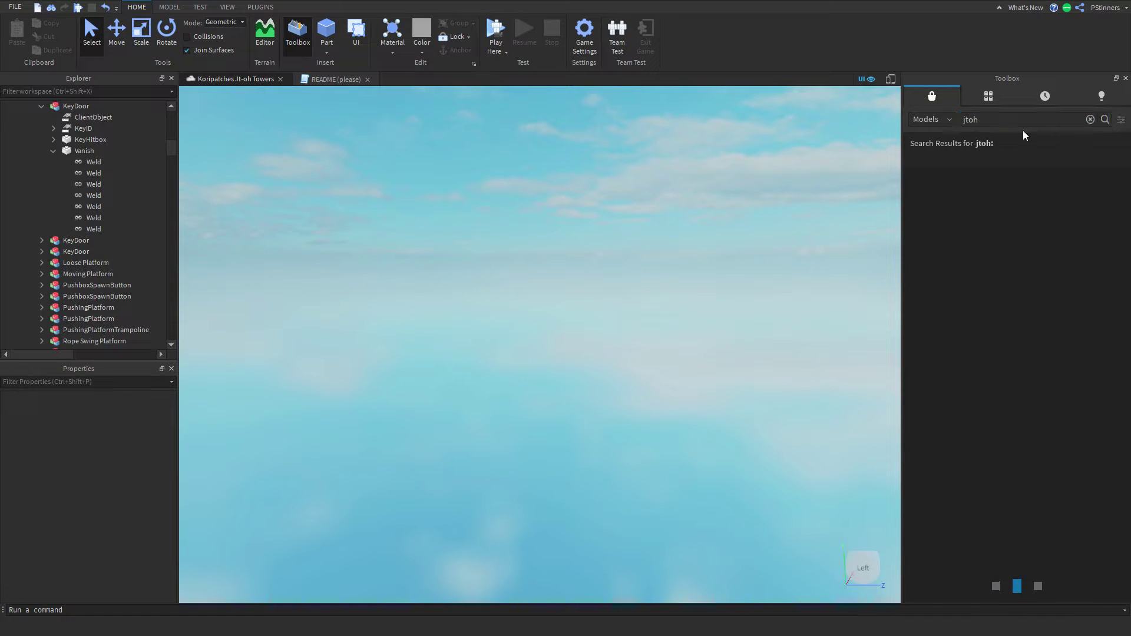
Insert the JToH Kit v8.3 model and move it well away from the blue tower
{"action": "mouse_move", "coordinate": [928, 195]}
{"action": "left_click", "coordinate": [937, 226]}
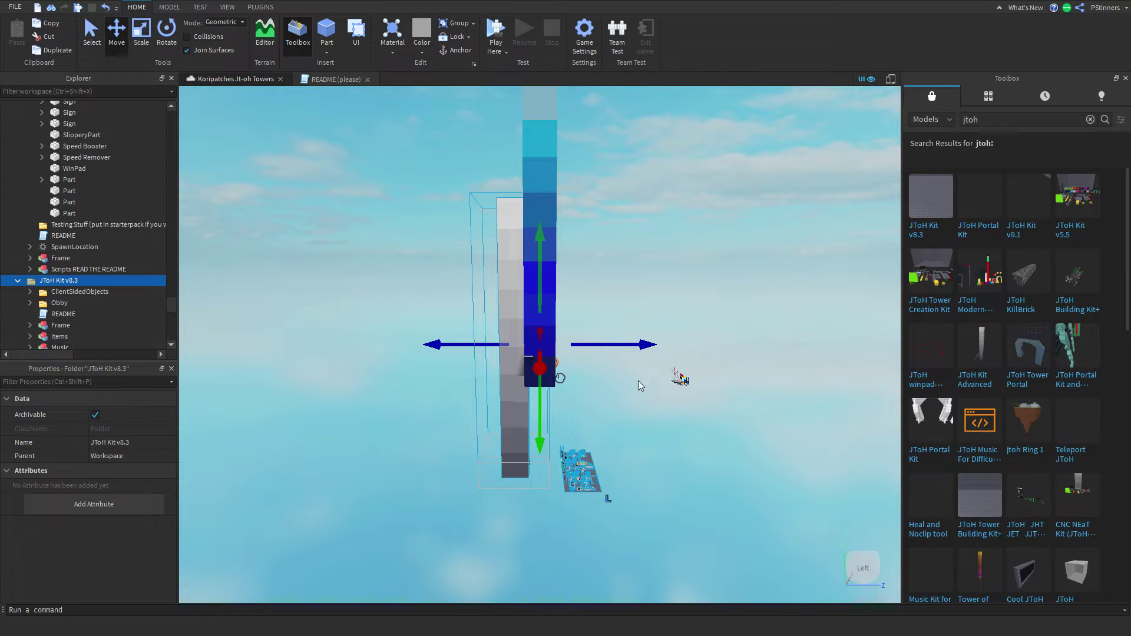
{"action": "left_click_drag", "start_coordinate": [582, 354], "coordinate": [396, 377]}
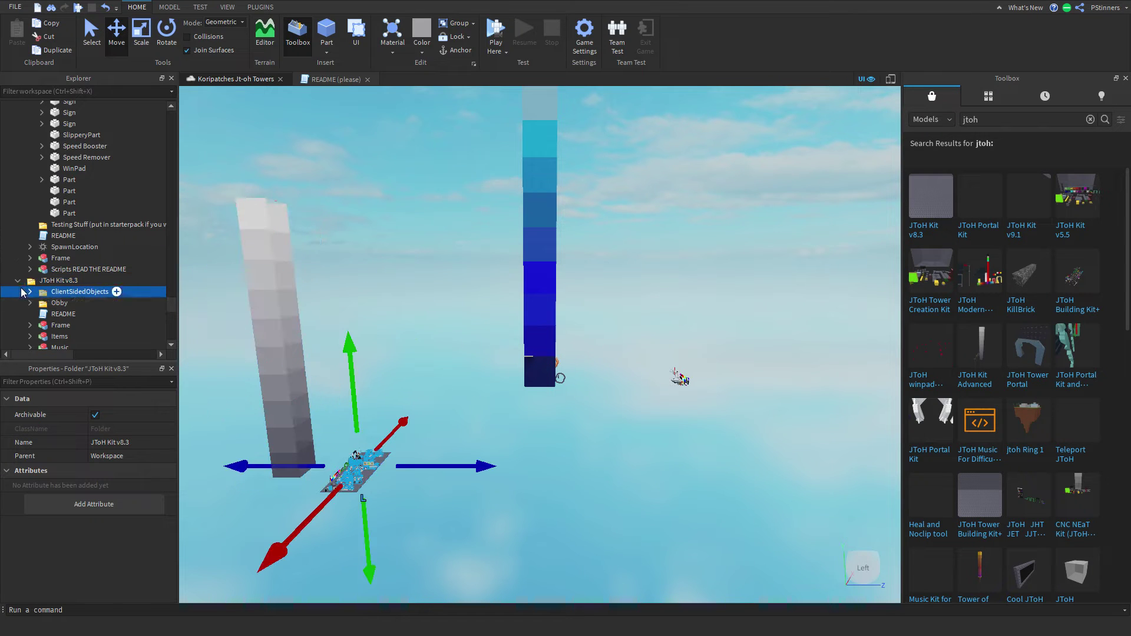
{"action": "scroll", "coordinate": [62, 314], "scroll_direction": "down", "scroll_amount": 2}
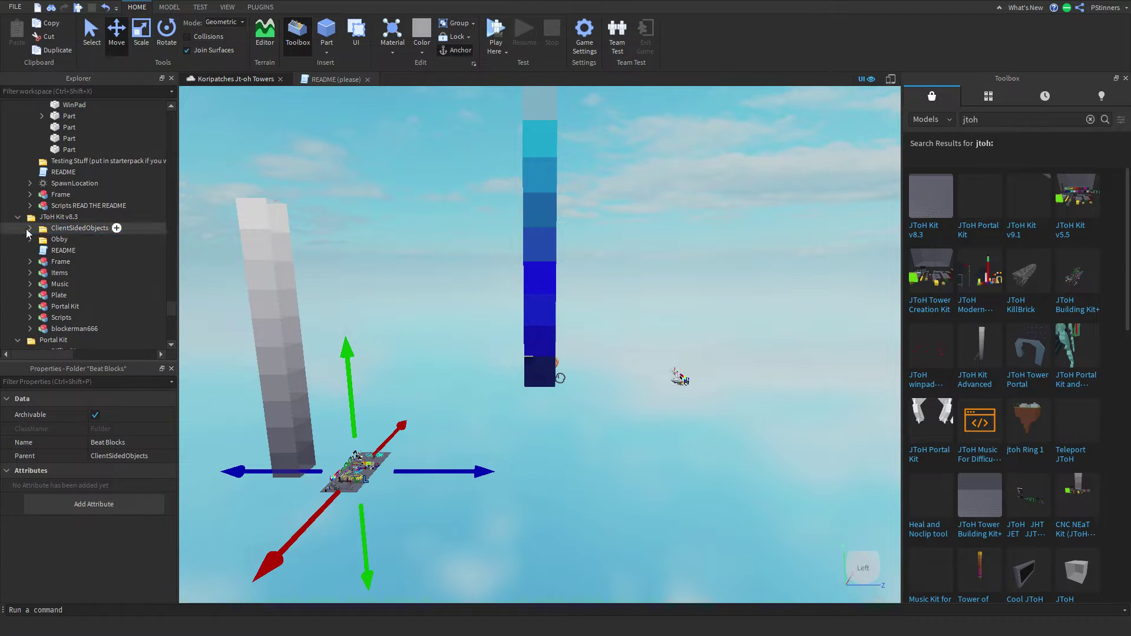
Examine the obstacle samples on the inserted kit's plate, up to the coloured pushboxes and their spawn buttons
{"action": "left_click", "coordinate": [381, 422]}
{"action": "left_click_drag", "start_coordinate": [354, 479], "coordinate": [355, 480]}
{"action": "key", "text": "f"}
{"action": "scroll", "coordinate": [613, 365], "scroll_direction": "up", "scroll_amount": 1}
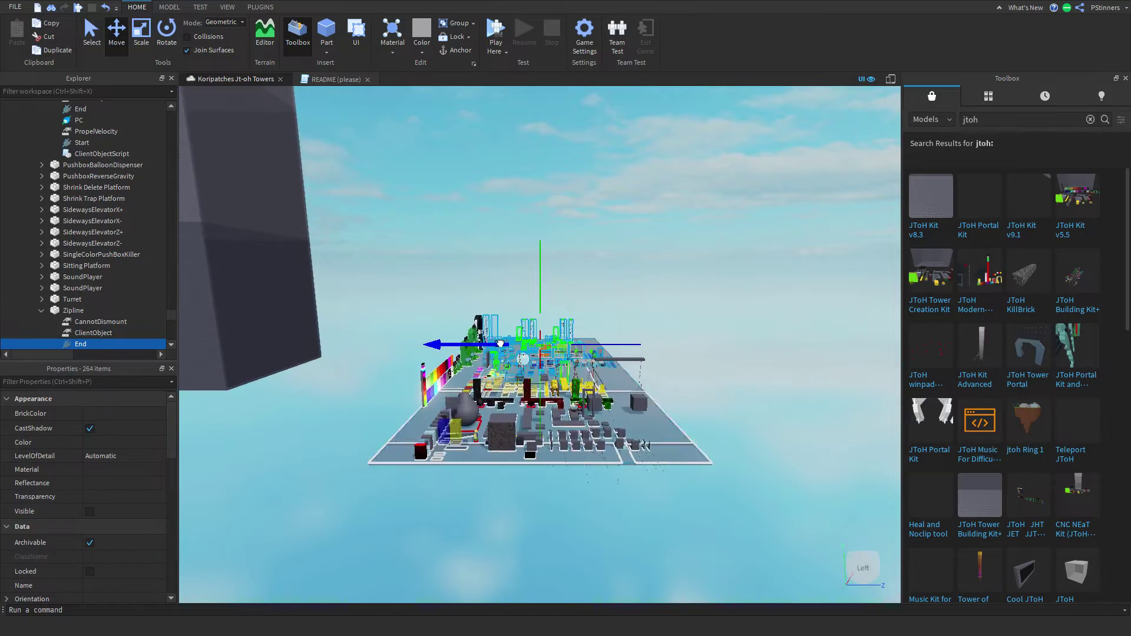
{"action": "left_click", "coordinate": [543, 324]}
{"action": "scroll", "coordinate": [613, 291], "scroll_direction": "up", "scroll_amount": 2}
{"action": "scroll", "coordinate": [626, 281], "scroll_direction": "up", "scroll_amount": 2}
{"action": "left_click_drag", "start_coordinate": [625, 280], "coordinate": [560, 348]}
{"action": "left_click", "coordinate": [724, 245]}
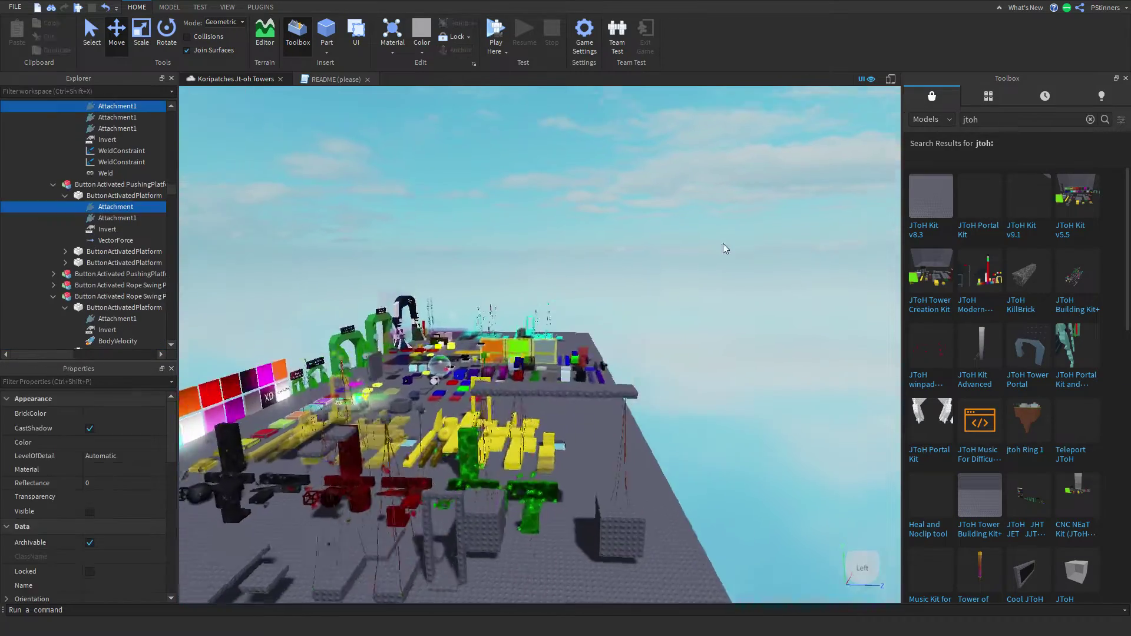
{"action": "right_click_drag", "start_coordinate": [723, 245], "coordinate": [726, 244]}
{"action": "scroll", "coordinate": [653, 389], "scroll_direction": "up", "scroll_amount": 2}
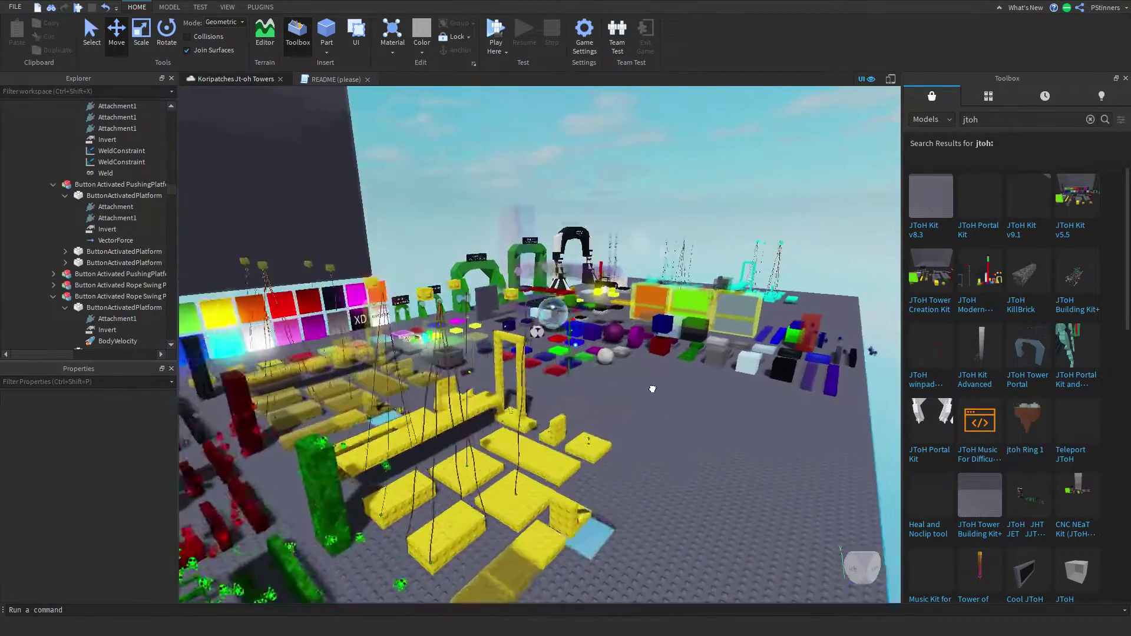
{"action": "left_click", "coordinate": [652, 389]}
{"action": "scroll", "coordinate": [653, 389], "scroll_direction": "up", "scroll_amount": 3}
{"action": "right_click_drag", "start_coordinate": [651, 387], "coordinate": [652, 404]}
{"action": "scroll", "coordinate": [651, 405], "scroll_direction": "down", "scroll_amount": 2}
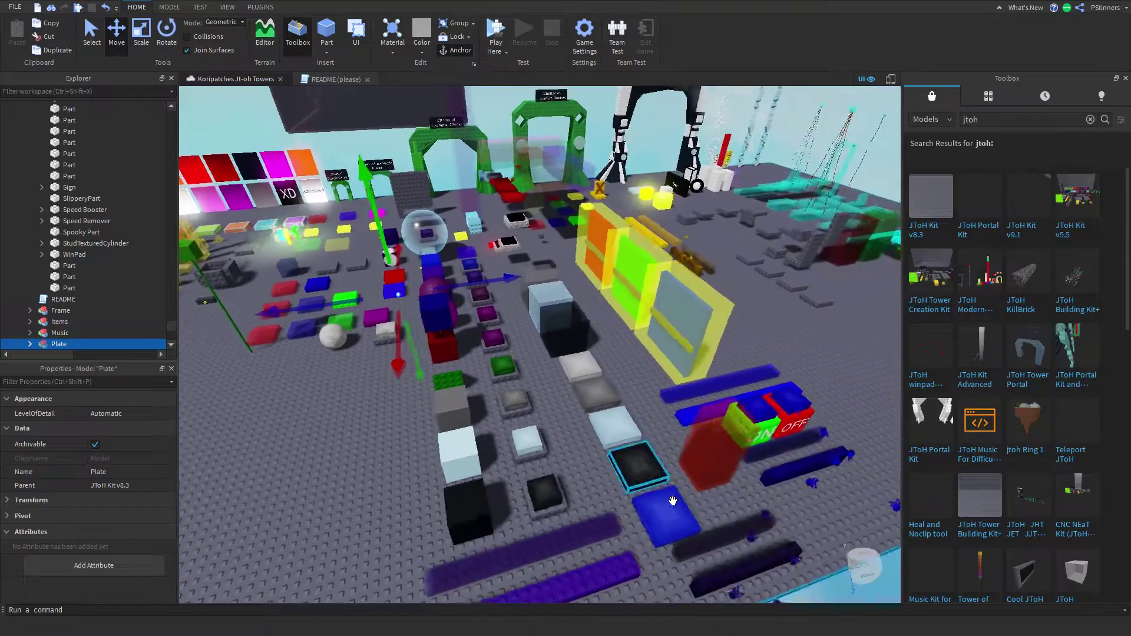
Pick the kit's DualityBox Spawn Button model and bring it over to the cat-picture room in the tower
{"action": "left_click", "coordinate": [440, 341]}
{"action": "key", "text": "f"}
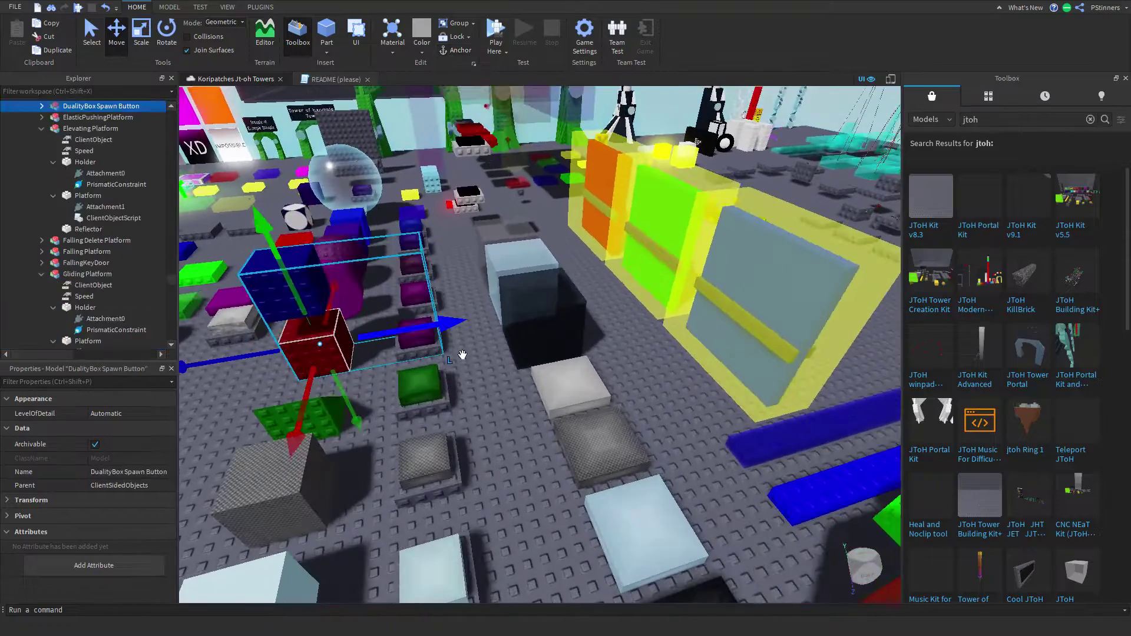
{"action": "mouse_move", "coordinate": [444, 361]}
{"action": "left_mouse_down"}
{"action": "mouse_move", "coordinate": [427, 334]}
{"action": "mouse_move", "coordinate": [448, 345]}
{"action": "left_mouse_up"}
{"action": "key", "text": "f"}
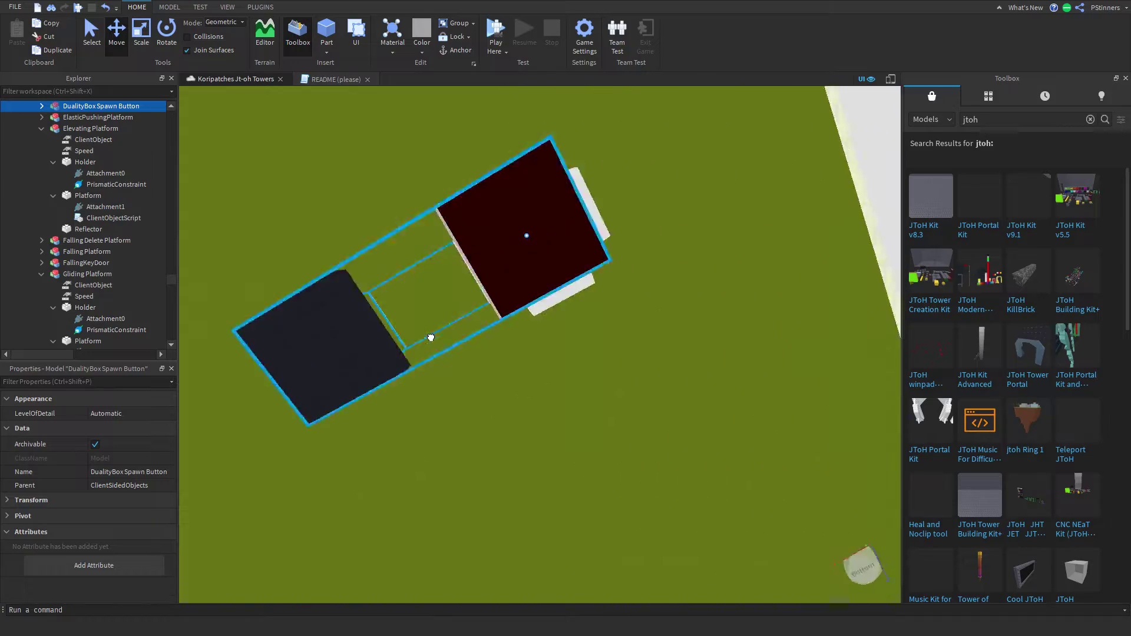
{"action": "right_click_drag", "start_coordinate": [431, 338], "coordinate": [430, 337]}
{"action": "left_click_drag", "start_coordinate": [431, 337], "coordinate": [498, 382]}
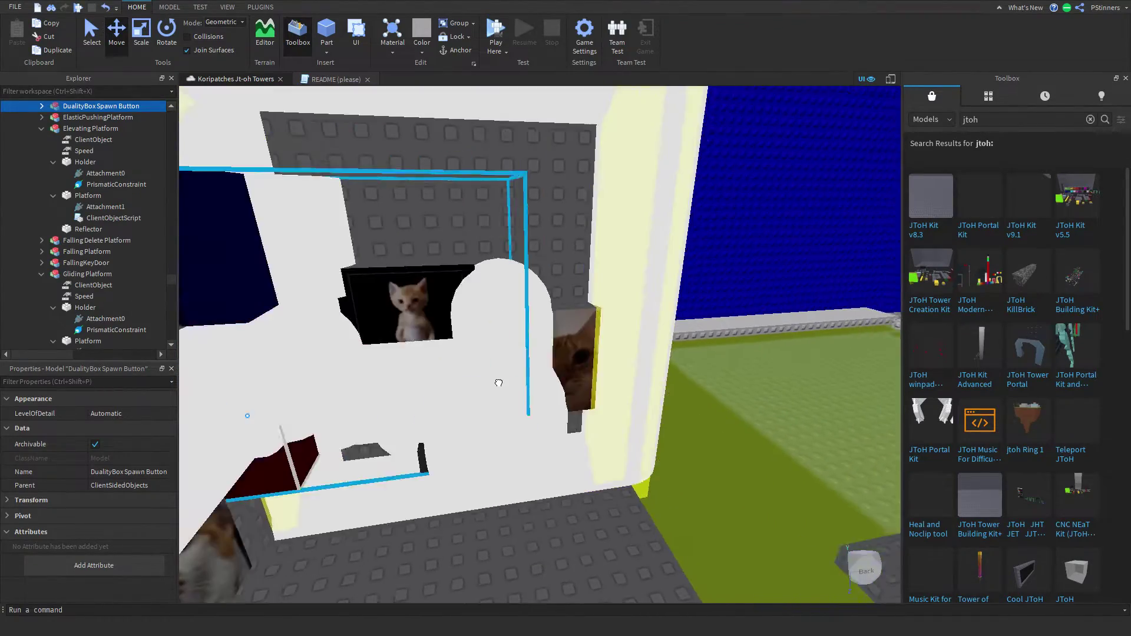
{"action": "right_click_drag", "start_coordinate": [499, 381], "coordinate": [624, 434]}
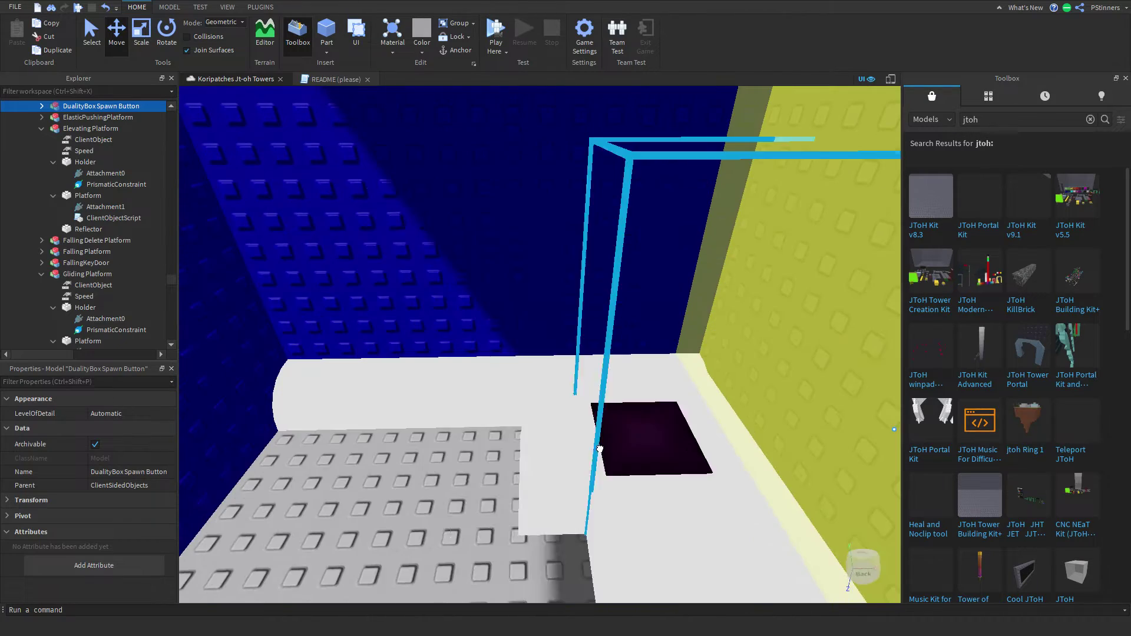
Rotate the DualityBox Spawn Button model and set it on the room's grey floor against the blue wall
{"action": "scroll", "coordinate": [425, 465], "scroll_direction": "down", "scroll_amount": 1}
{"action": "left_click_drag", "start_coordinate": [425, 465], "coordinate": [396, 444]}
{"action": "key", "text": "ctrl+r"}
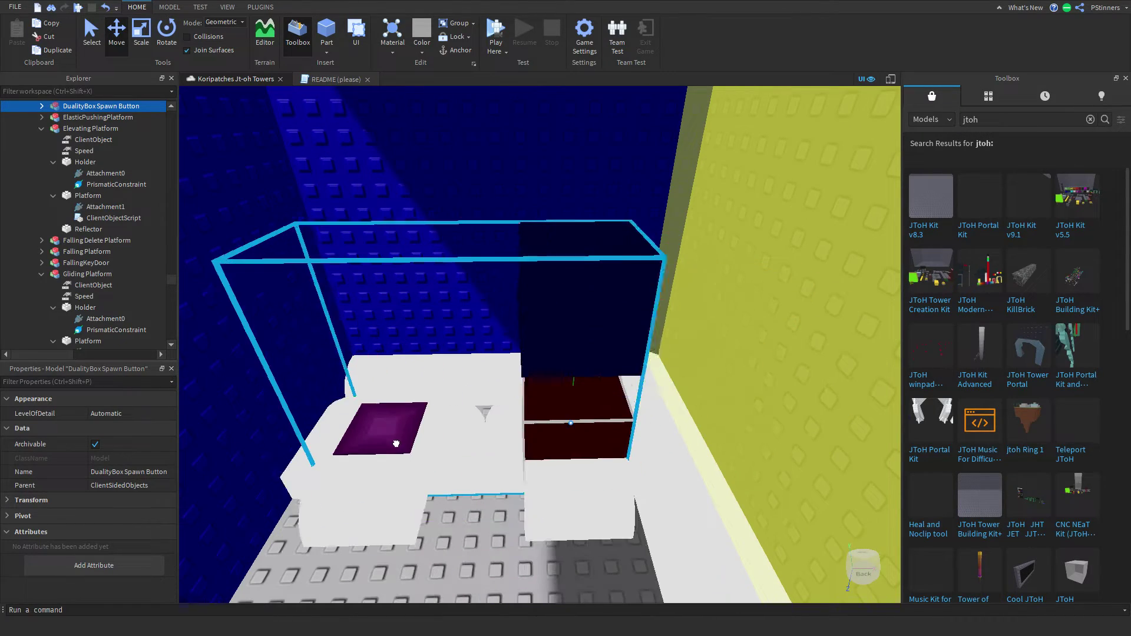
{"action": "key", "text": "w"}
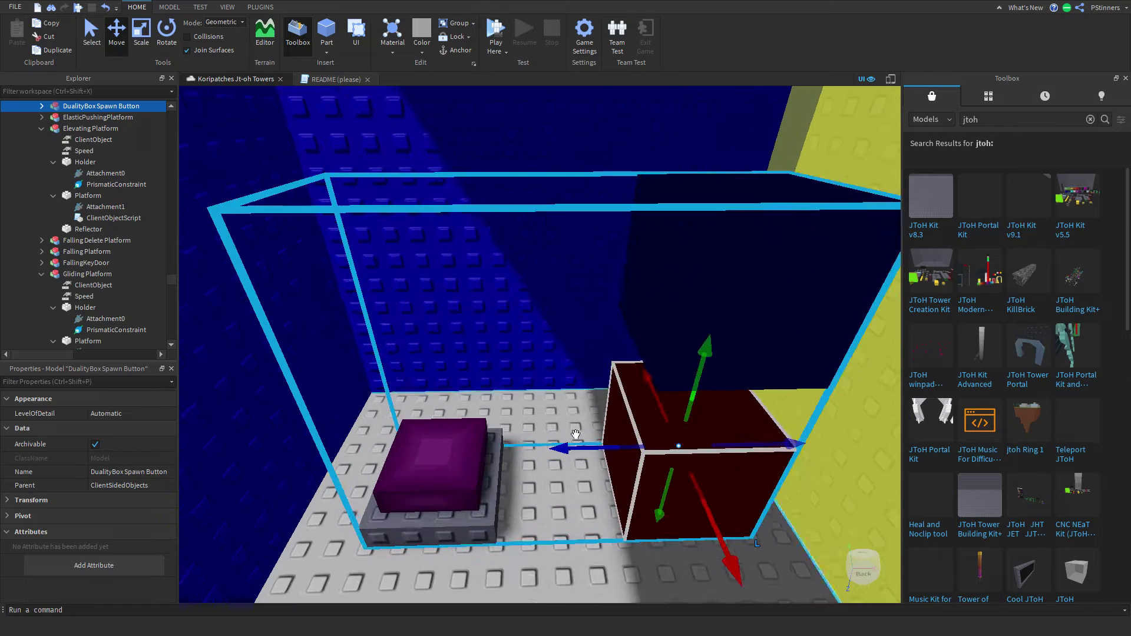
{"action": "key", "text": "s"}
{"action": "key", "text": "d"}
{"action": "left_click_drag", "start_coordinate": [400, 434], "coordinate": [489, 440]}
{"action": "key", "text": "a"}
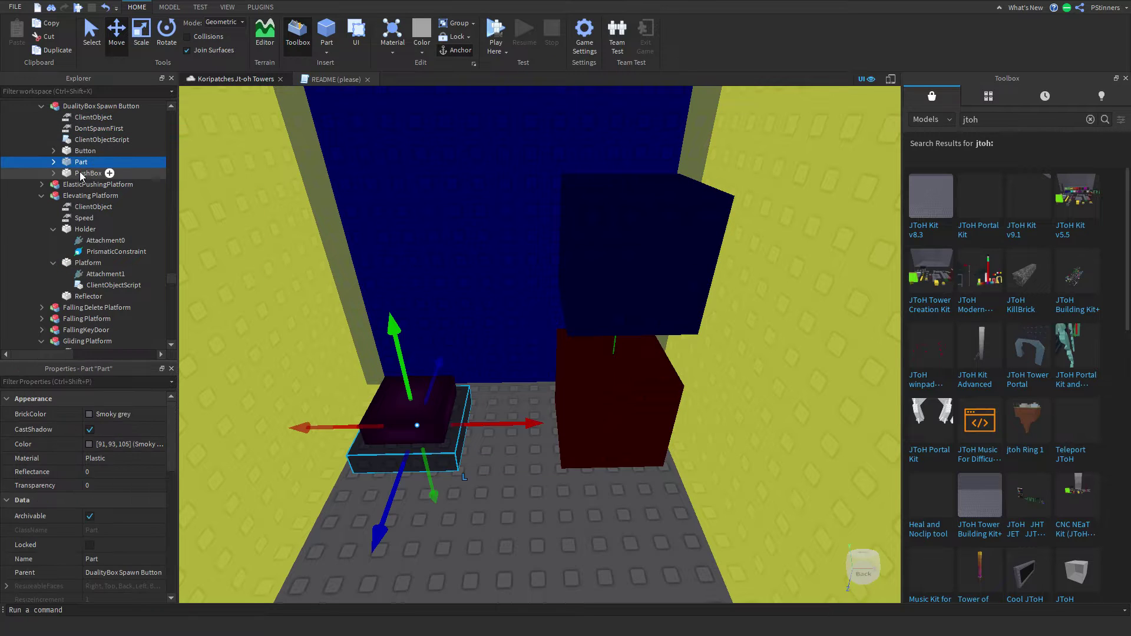
Delete the Weld inside the red PushBox and raise the navy blue PushBox above the grey roof
{"action": "left_click", "coordinate": [81, 187]}
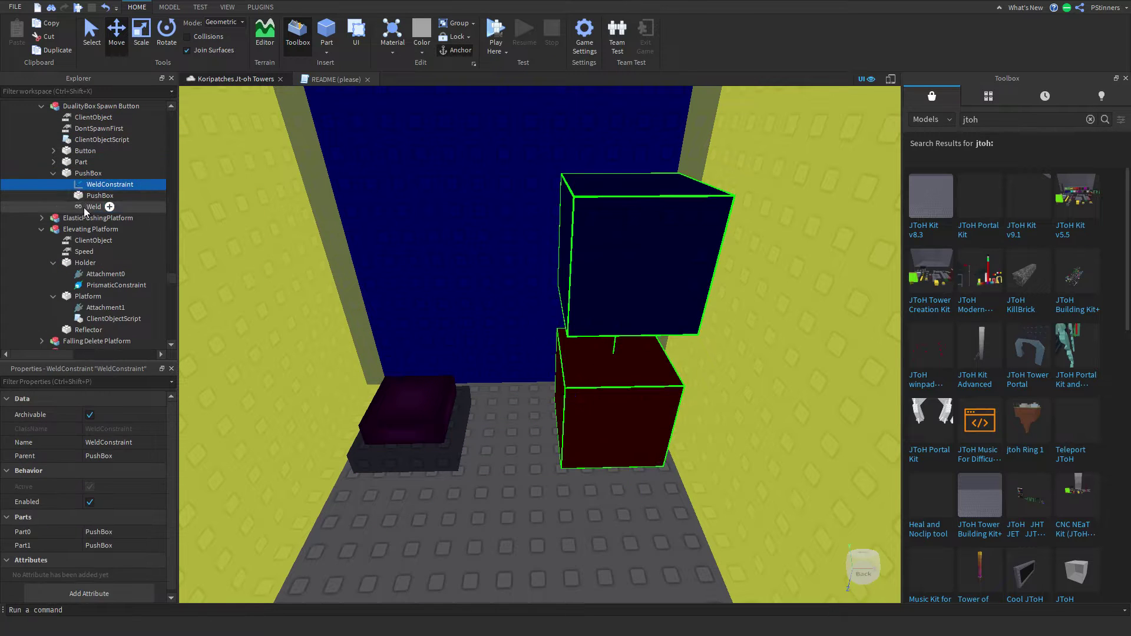
{"action": "left_click", "coordinate": [85, 207]}
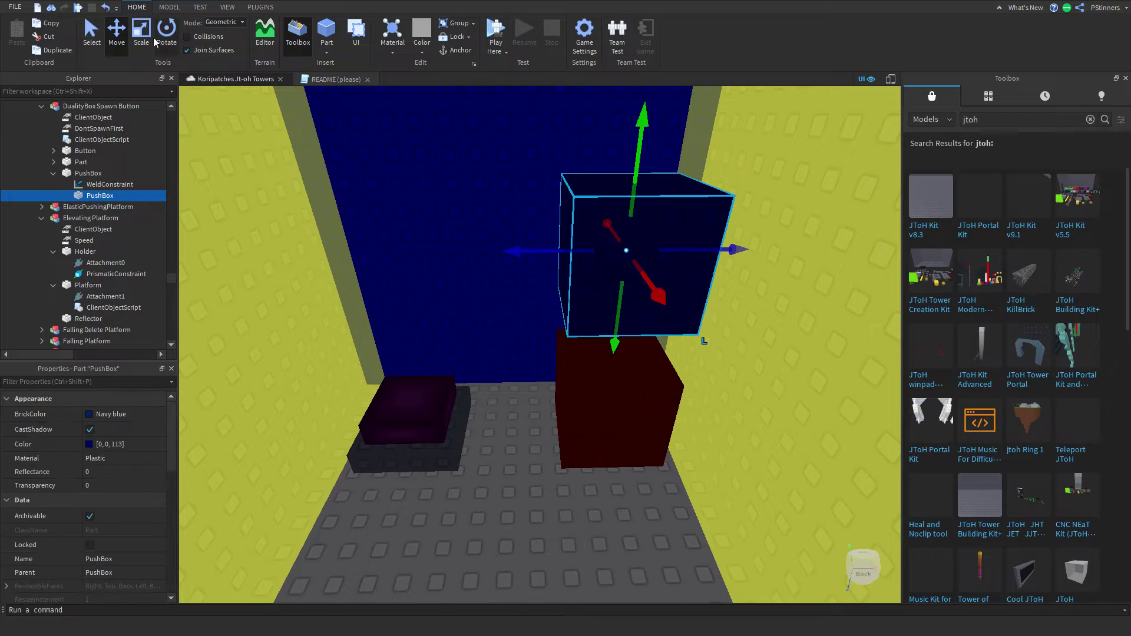
{"action": "left_click", "coordinate": [624, 233]}
{"action": "key", "text": "s"}
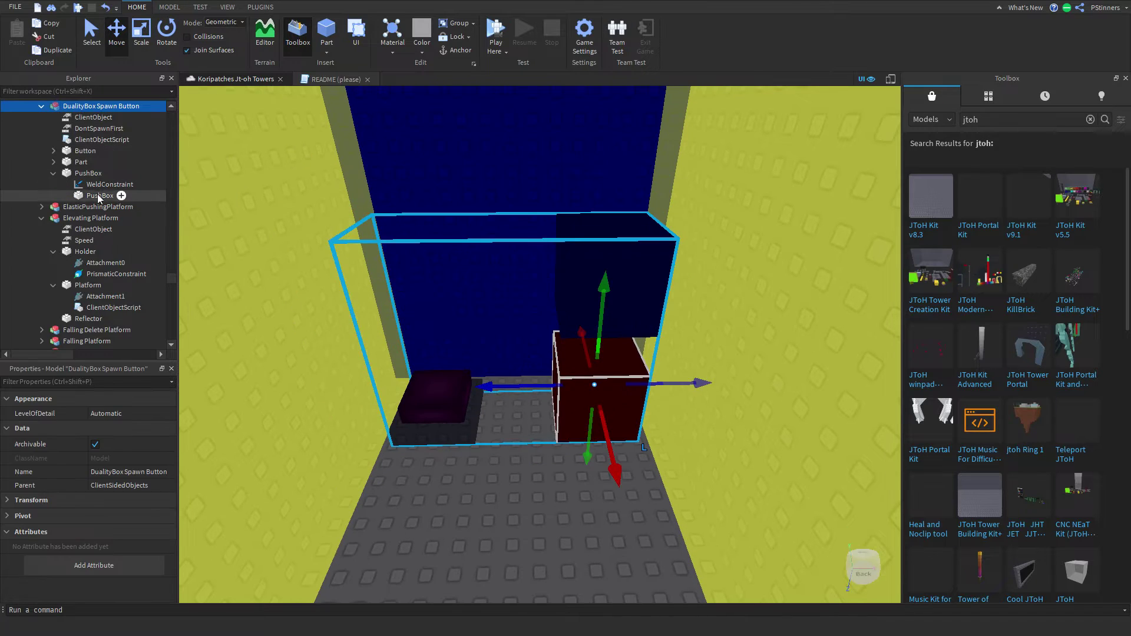
{"action": "left_click", "coordinate": [120, 196]}
{"action": "left_click_drag", "start_coordinate": [631, 141], "coordinate": [631, 254]}
{"action": "key", "text": "s"}
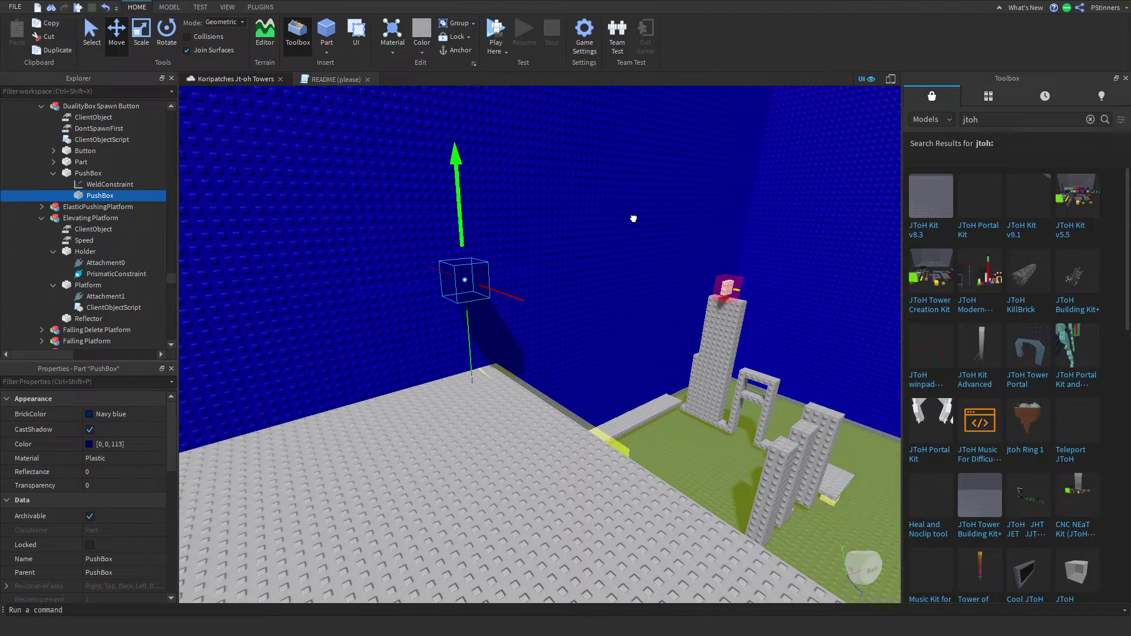
Start a playtest inside the room, in front of the purple button and the red box
{"action": "key", "text": "w"}
{"action": "left_click", "coordinate": [299, 220]}
{"action": "right_click_drag", "start_coordinate": [299, 221], "coordinate": [299, 221]}
{"action": "key", "text": "w"}
{"action": "left_click", "coordinate": [495, 29]}
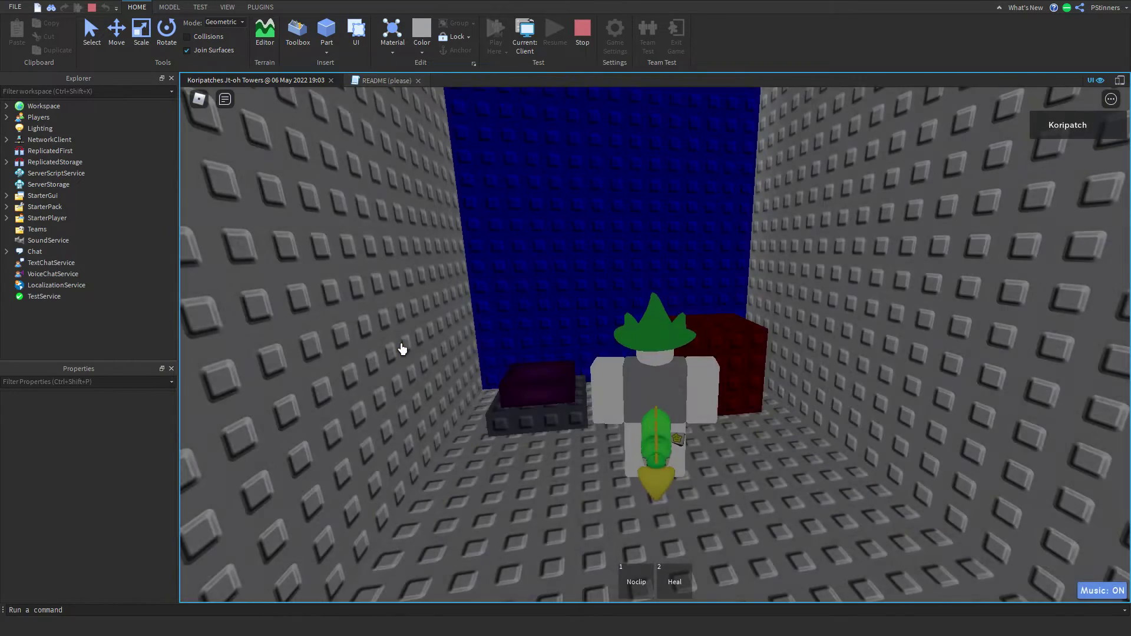
{"action": "key", "text": "shift"}
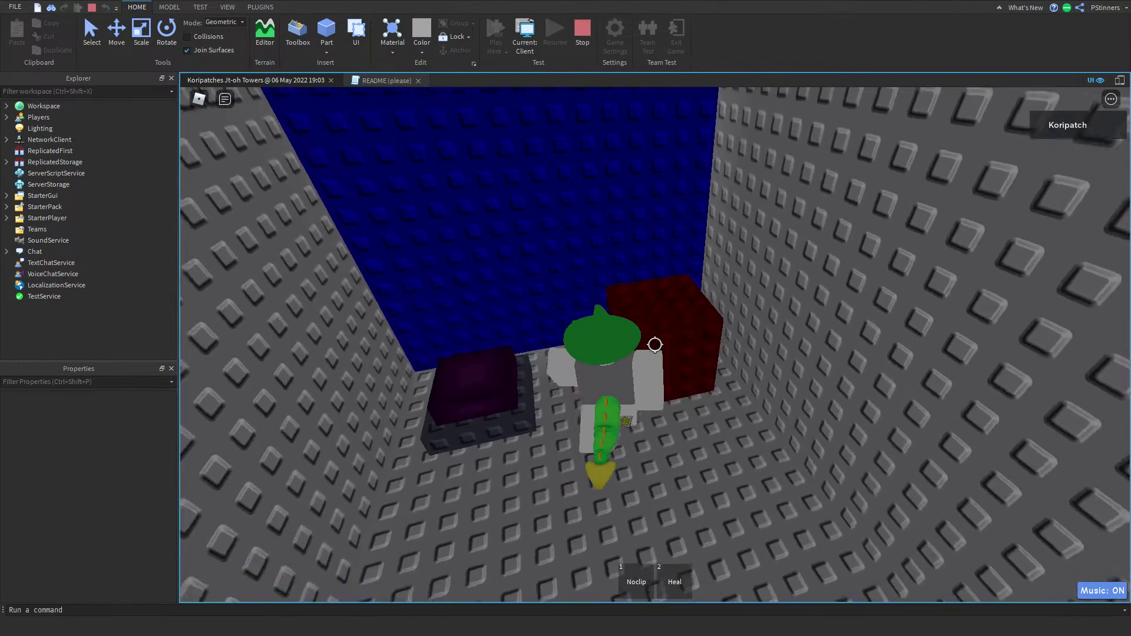
Test pushing the red box from different sides beside the purple spawn button
{"action": "key", "text": "s"}
{"action": "key", "text": "w"}
{"action": "key", "text": "d"}
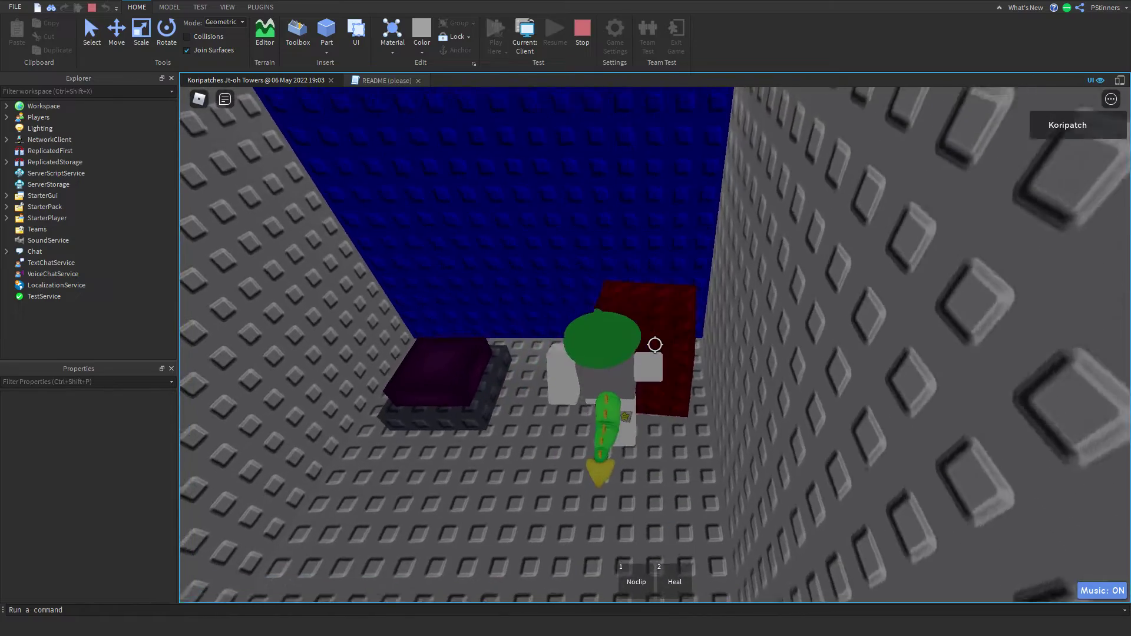
{"action": "key", "text": "a"}
{"action": "key", "text": "w"}
{"action": "key", "text": "space"}
{"action": "key", "text": "d"}
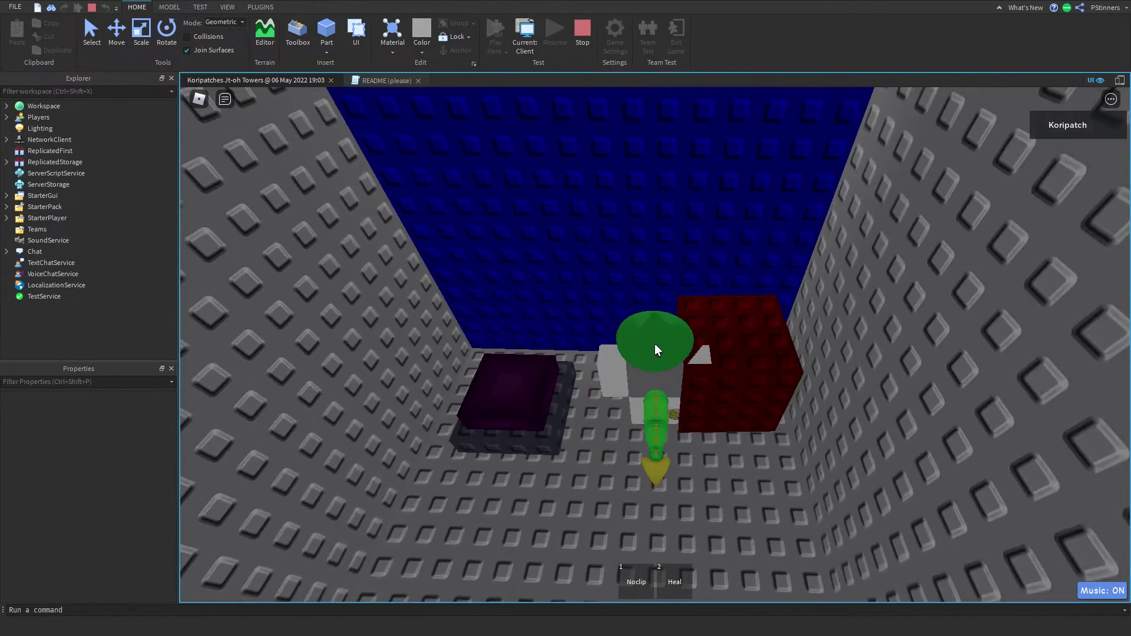
{"action": "key", "text": "space"}
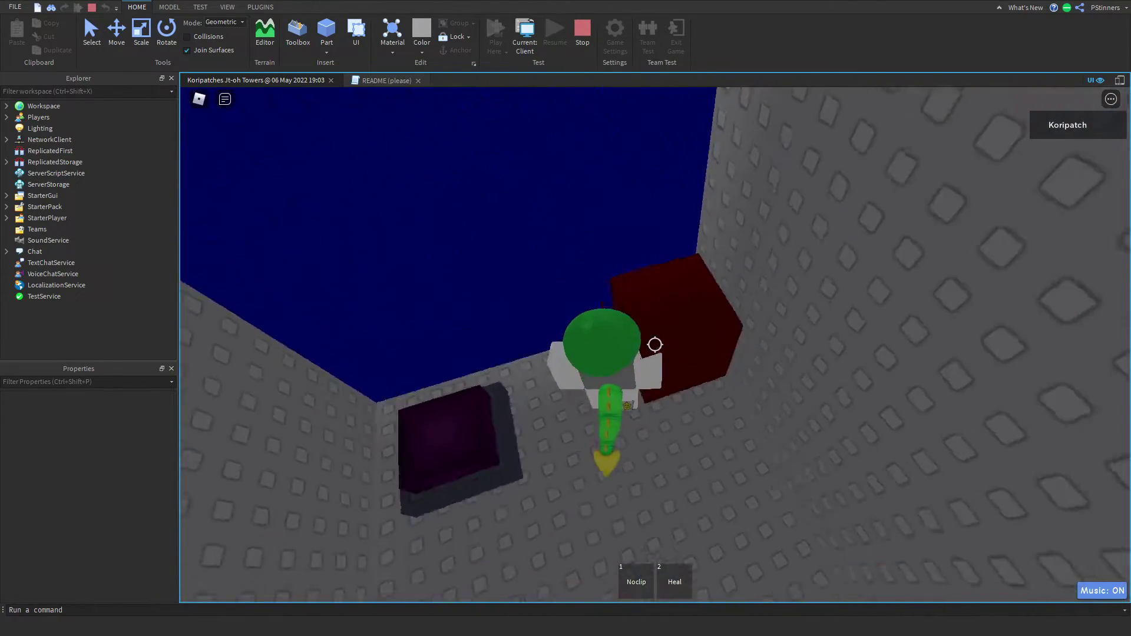
Fly with Noclip above the grey roof to check the raised blue box, and go into the Cat Therapy room
{"action": "key", "text": "d"}
{"action": "key", "text": "1"}
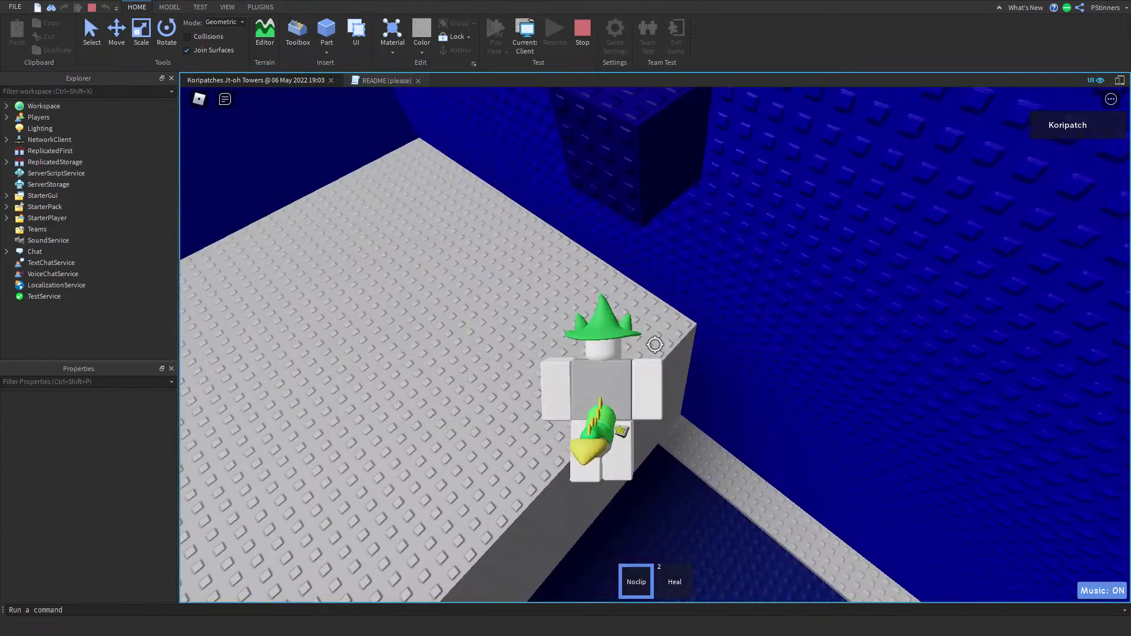
{"action": "key", "text": "w"}
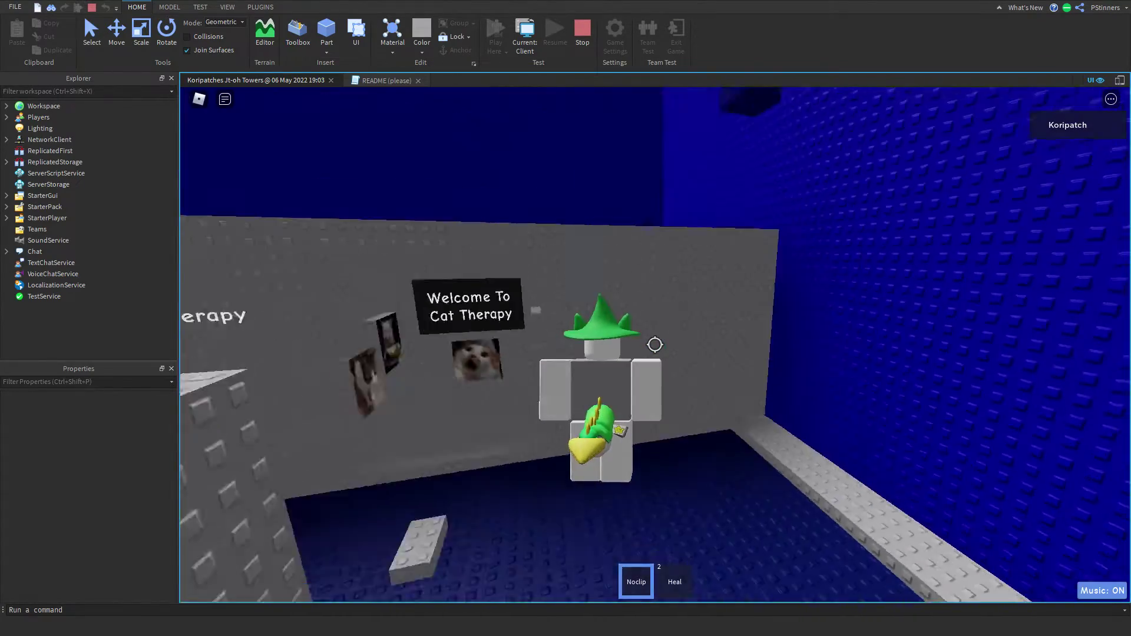
{"action": "key", "text": "1"}
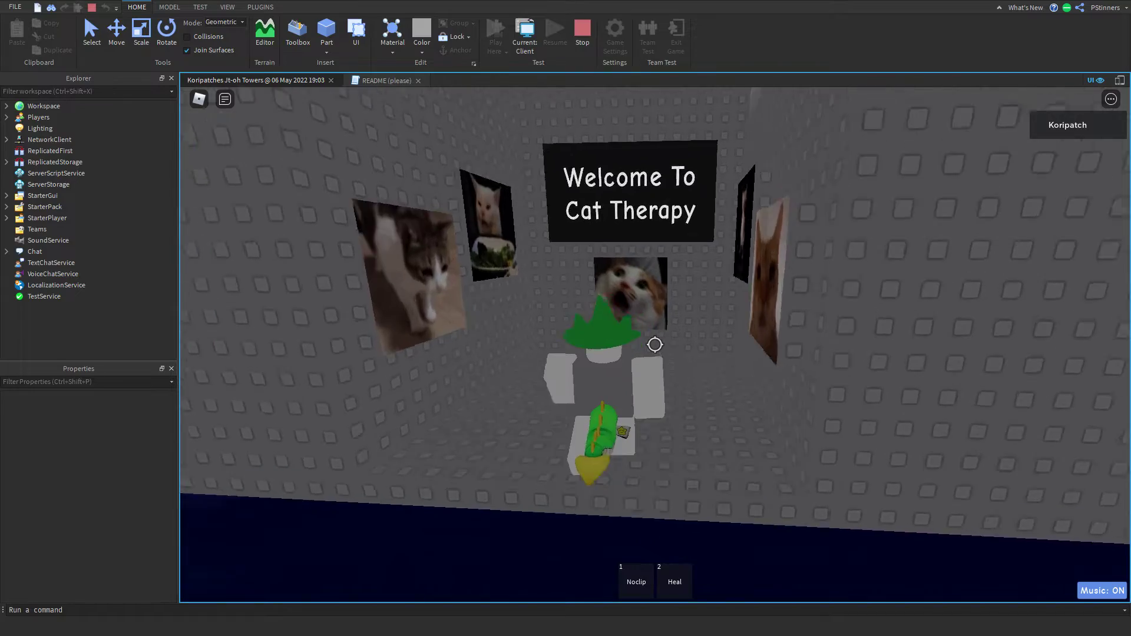
Pass through the Cat Therapy walls with Noclip and walk out along the dark blue floor
{"action": "key", "text": "1"}
{"action": "key", "text": "w"}
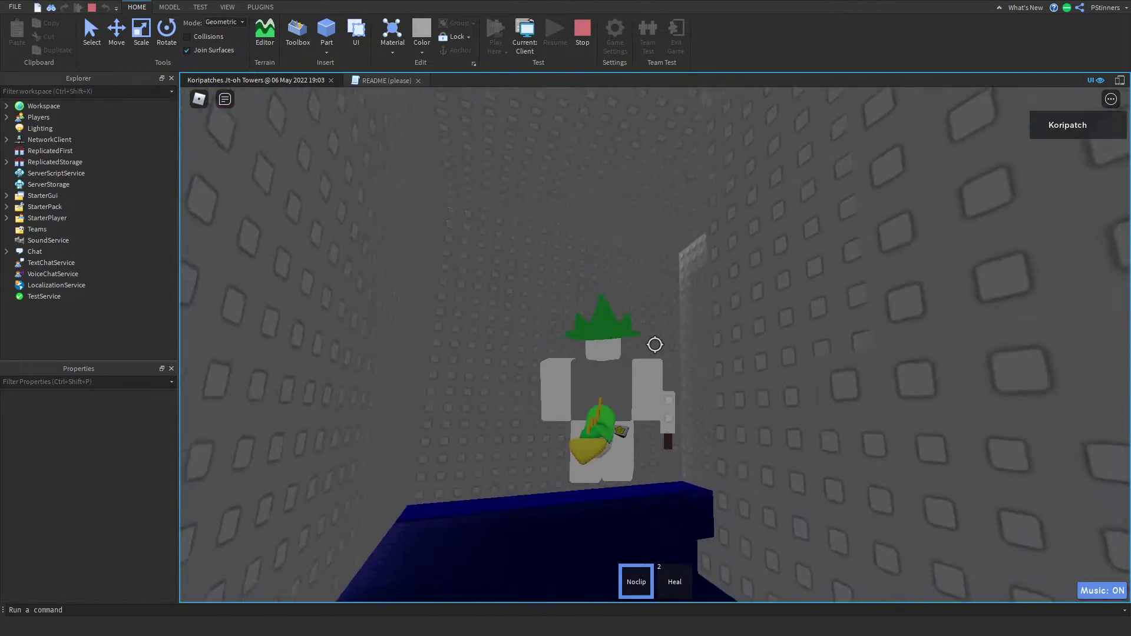
{"action": "key", "text": "1"}
{"action": "key", "text": "w"}
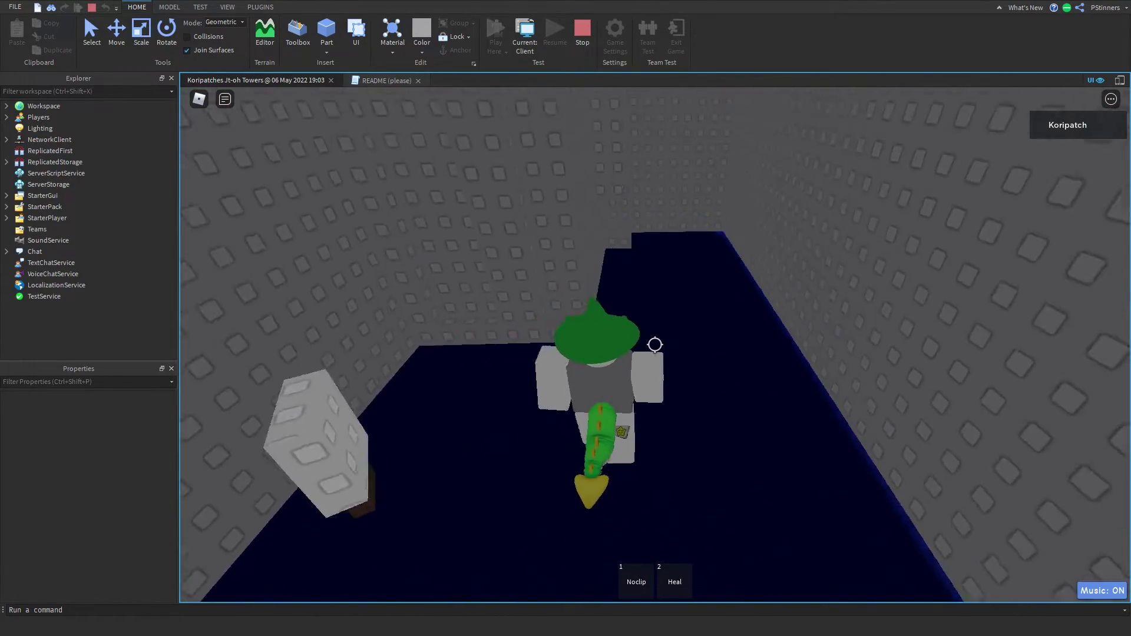
{"action": "key", "text": "shift"}
{"action": "right_click_drag", "start_coordinate": [624, 343], "coordinate": [624, 343]}
{"action": "key", "text": "shift"}
{"action": "key", "text": "w"}
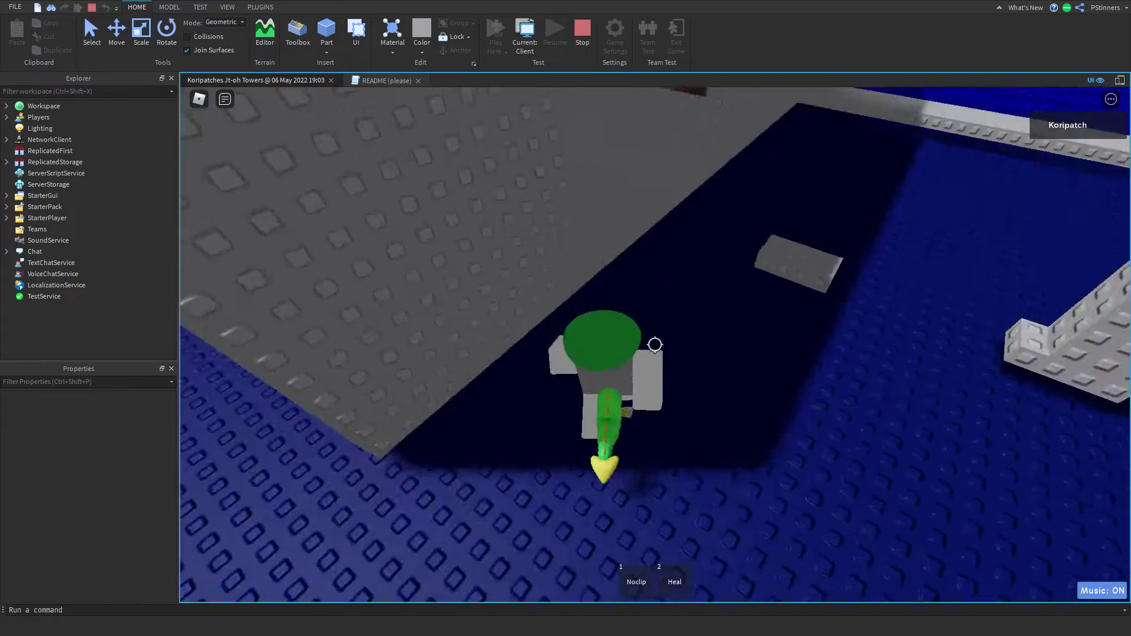
Test pushing the red box along the blue wall towards the narrow grey ledge, viewing it from farther out
{"action": "key", "text": "w"}
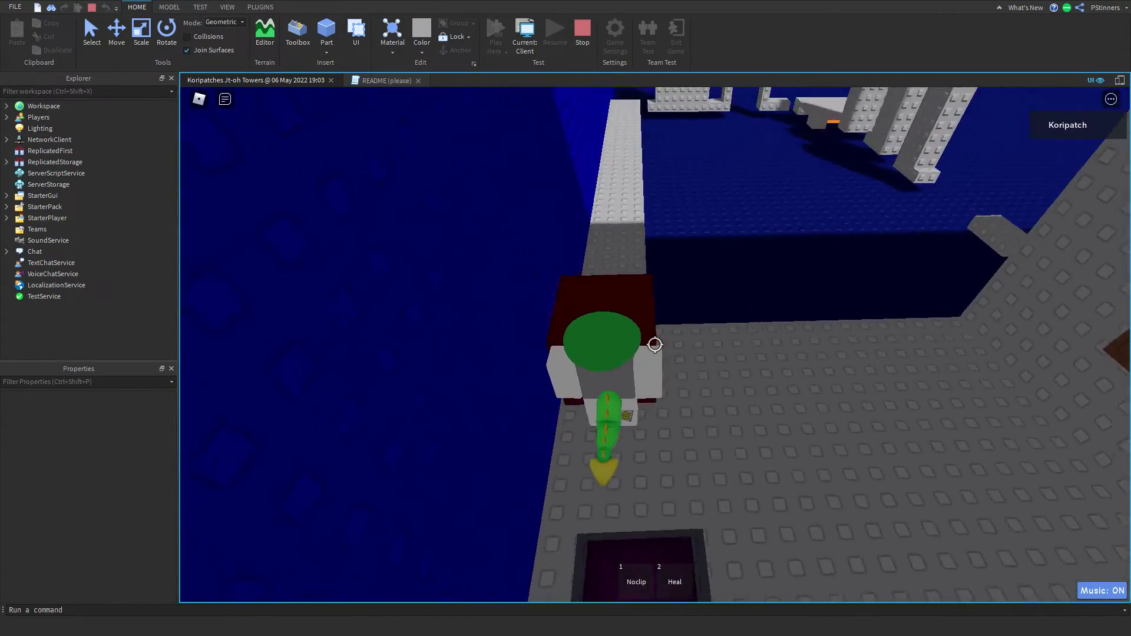
{"action": "scroll", "coordinate": [654, 345], "scroll_direction": "down", "scroll_amount": 4}
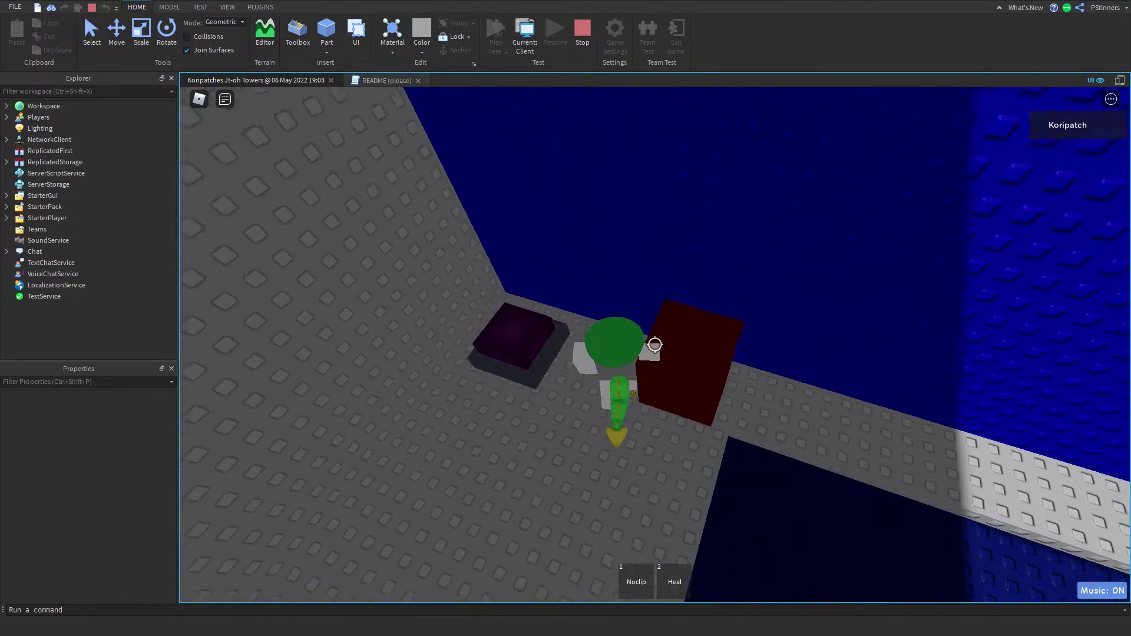
{"action": "key", "text": "shift"}
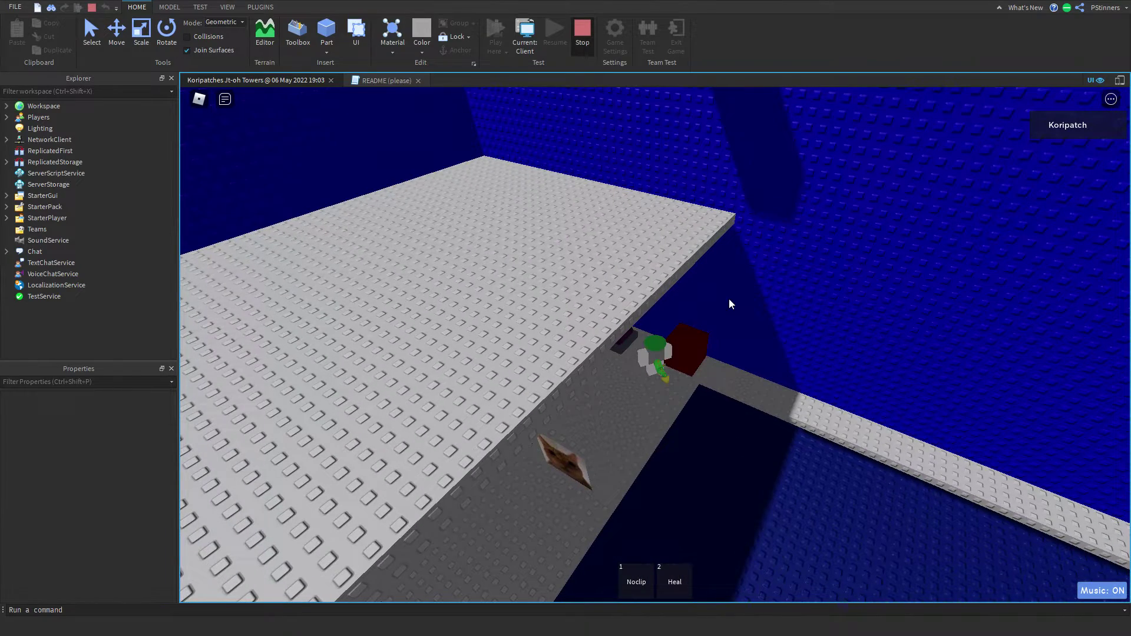
Stop the playtest, undo the last change to the DualityBox Spawn Button model, and look through its child objects
{"action": "key", "text": "shift+F5"}
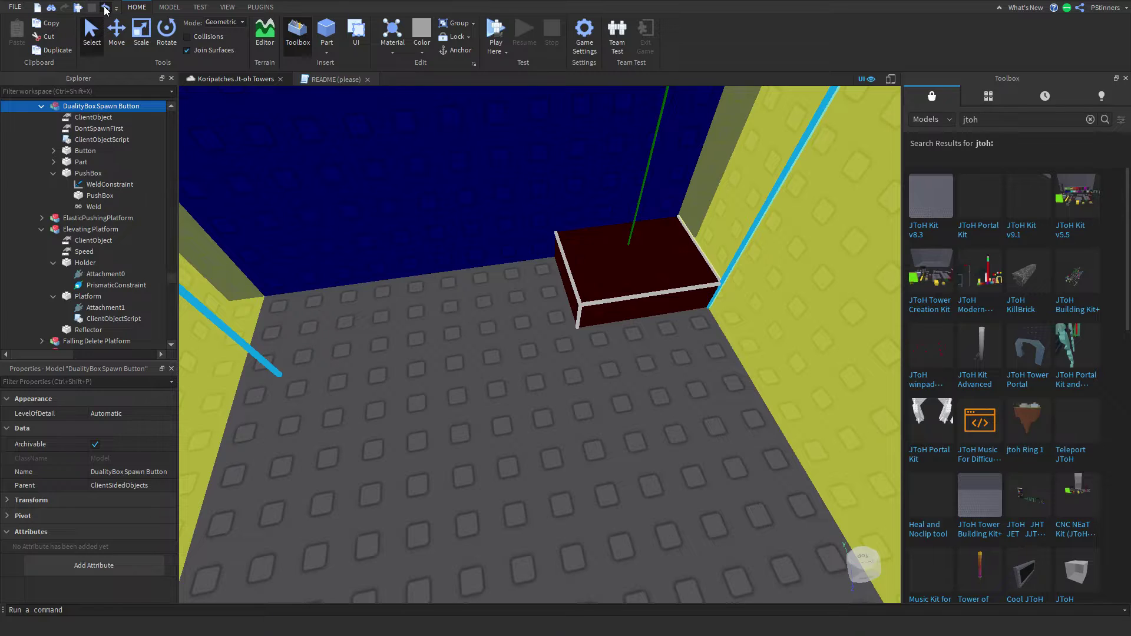
{"action": "left_click", "coordinate": [105, 7]}
{"action": "left_click", "coordinate": [82, 152]}
{"action": "left_click", "coordinate": [88, 184]}
{"action": "left_click", "coordinate": [90, 129]}
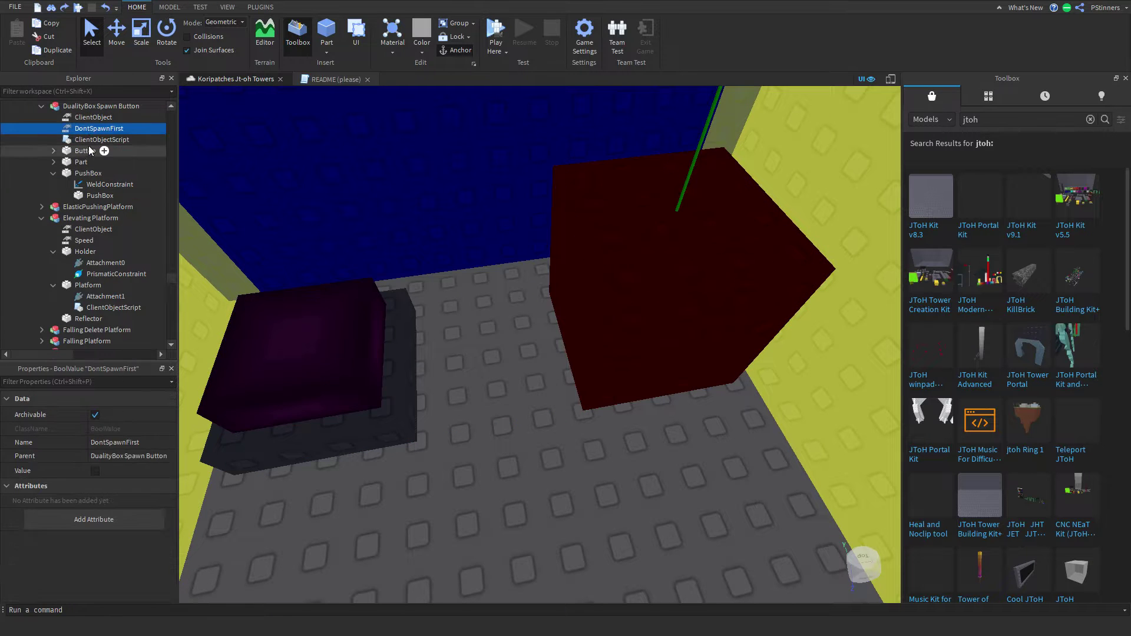
{"action": "left_click", "coordinate": [88, 151]}
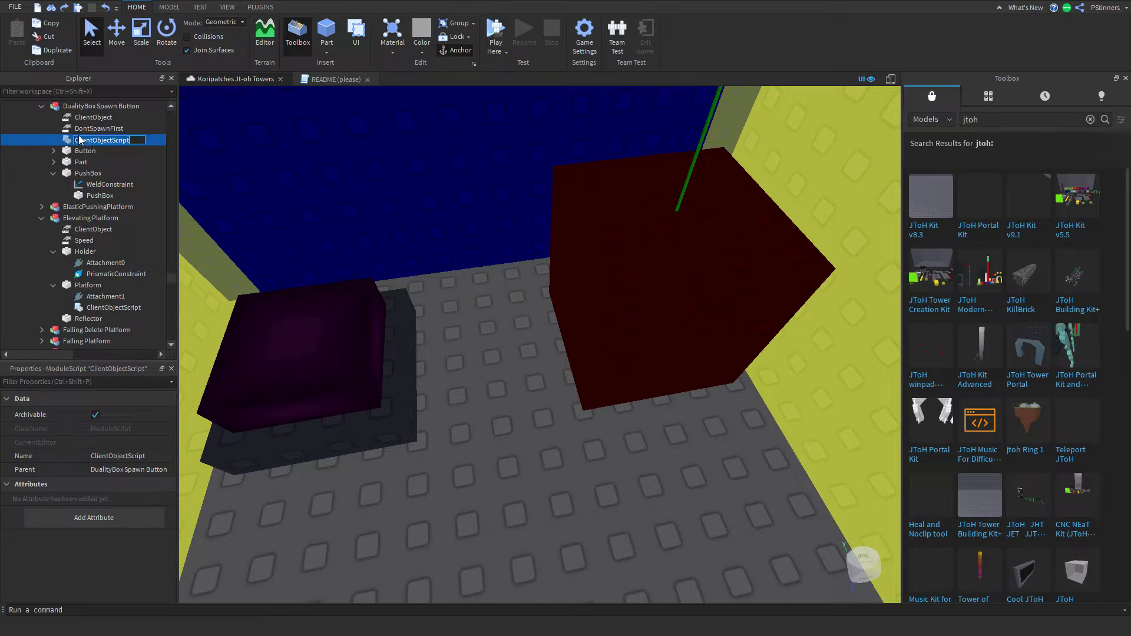
Move the DualityBox Spawn Button onto the narrow grey ledge along the blue wall and delete the welds in its PushBox and Part
{"action": "left_click", "coordinate": [80, 108]}
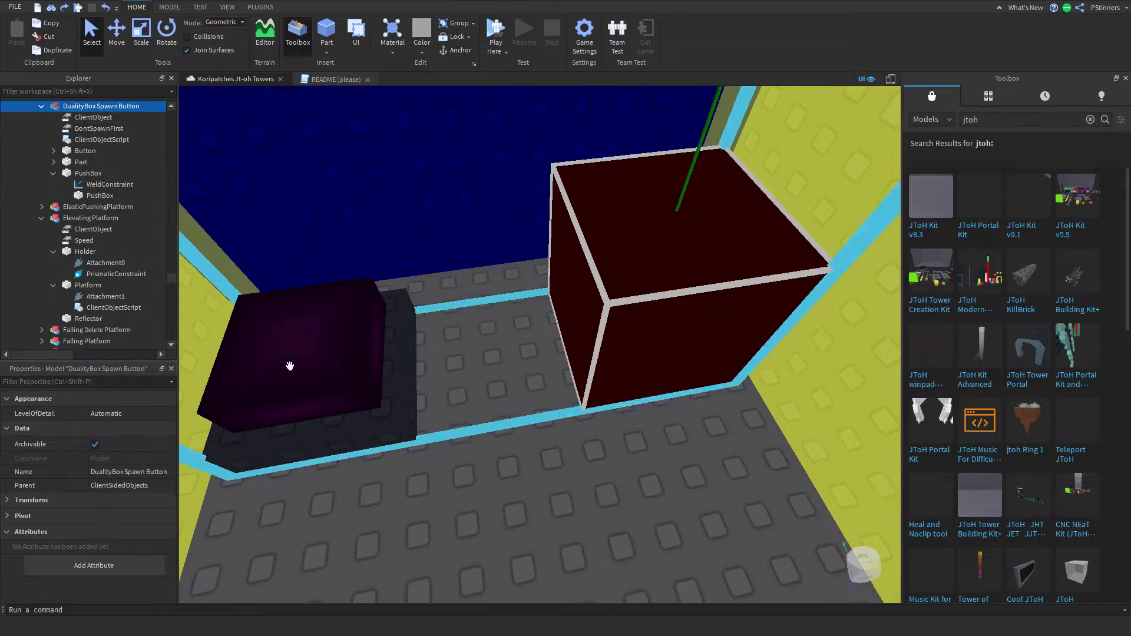
{"action": "right_click_drag", "start_coordinate": [384, 346], "coordinate": [384, 394]}
{"action": "key", "text": "w"}
{"action": "left_click_drag", "start_coordinate": [416, 431], "coordinate": [465, 447]}
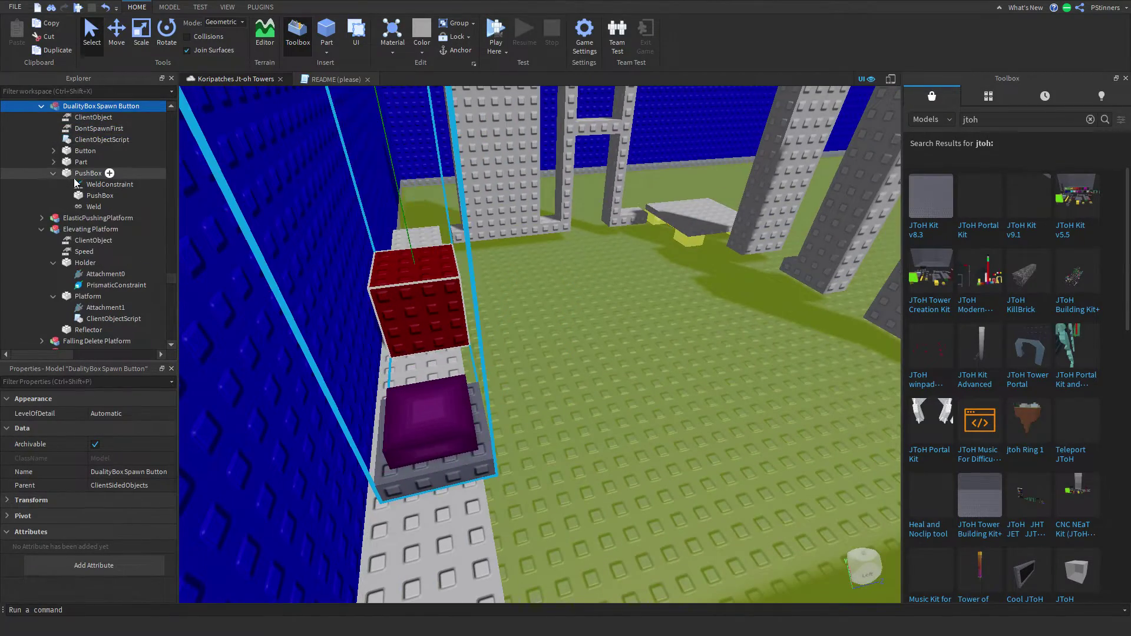
{"action": "left_click", "coordinate": [91, 207]}
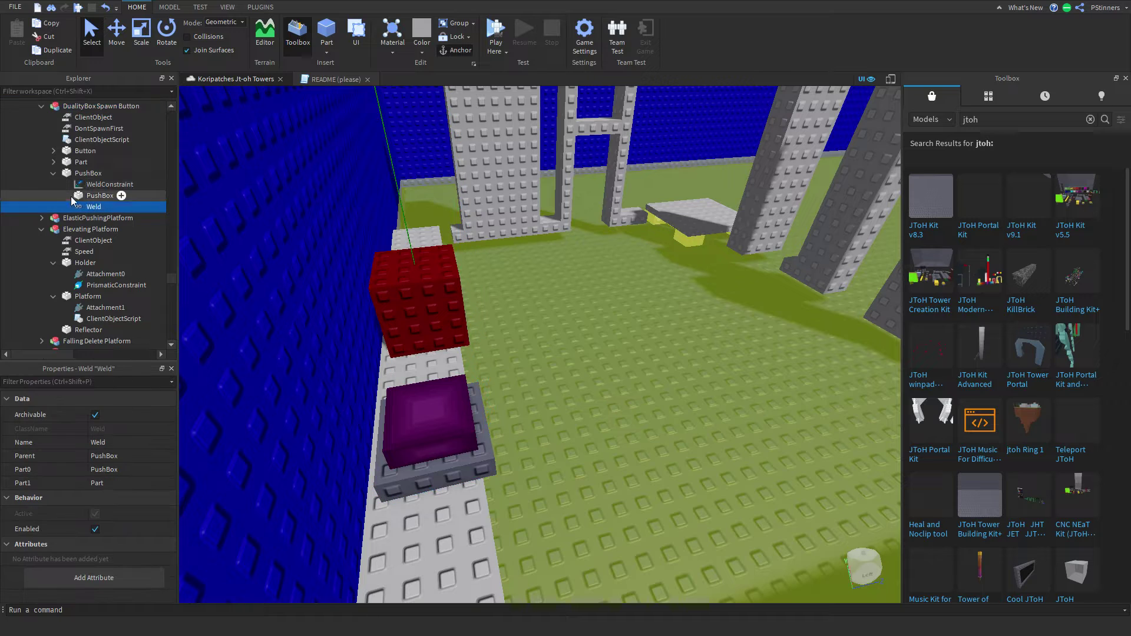
{"action": "left_click", "coordinate": [53, 162]}
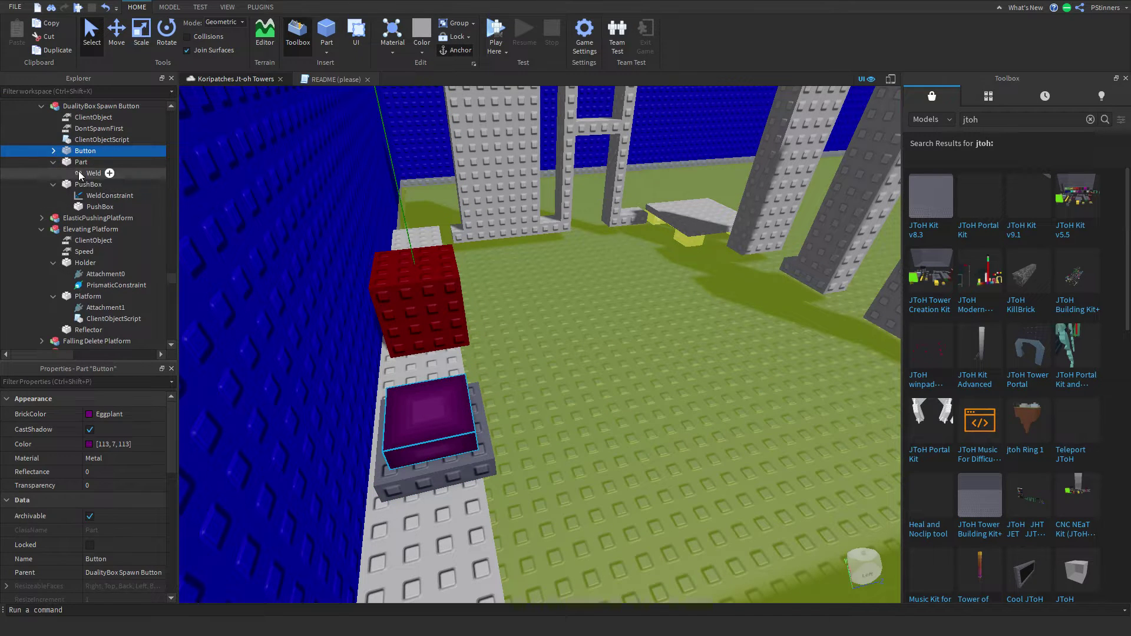
Playtest pushing the red box along the ledge, check the blue box in the far corner, and stop the playtest
{"action": "left_click", "coordinate": [496, 29]}
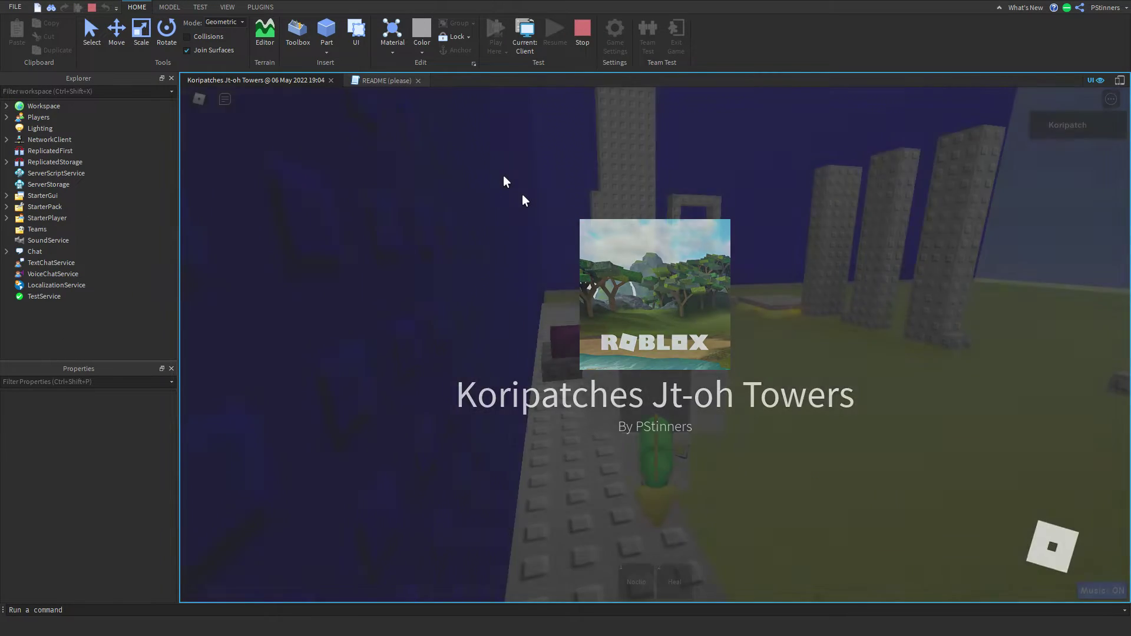
{"action": "key", "text": "w"}
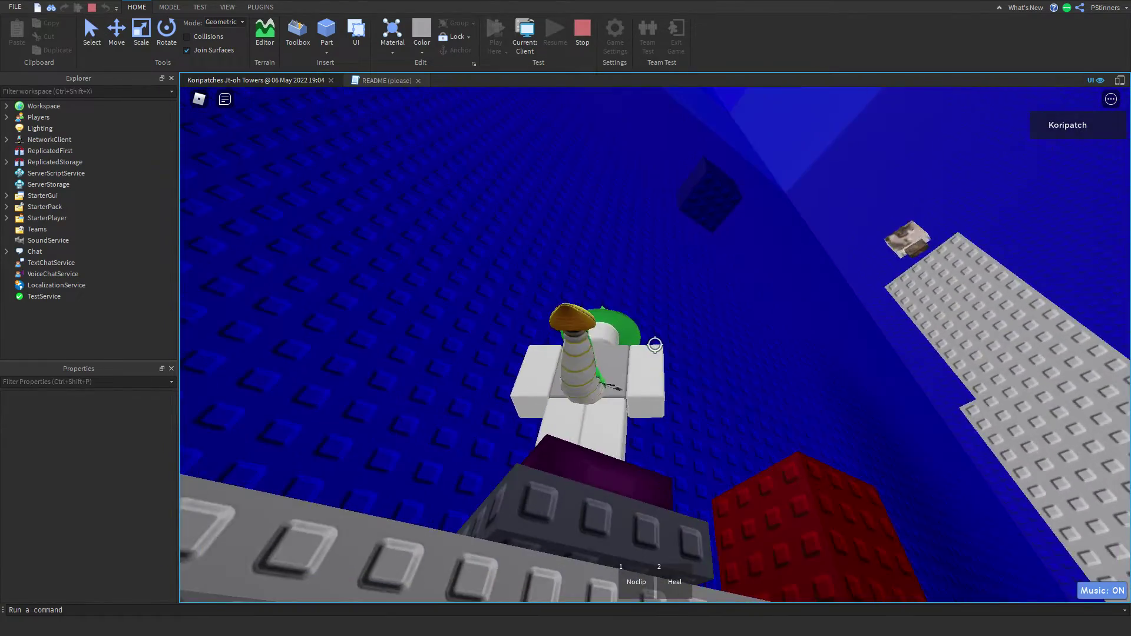
{"action": "key", "text": "w"}
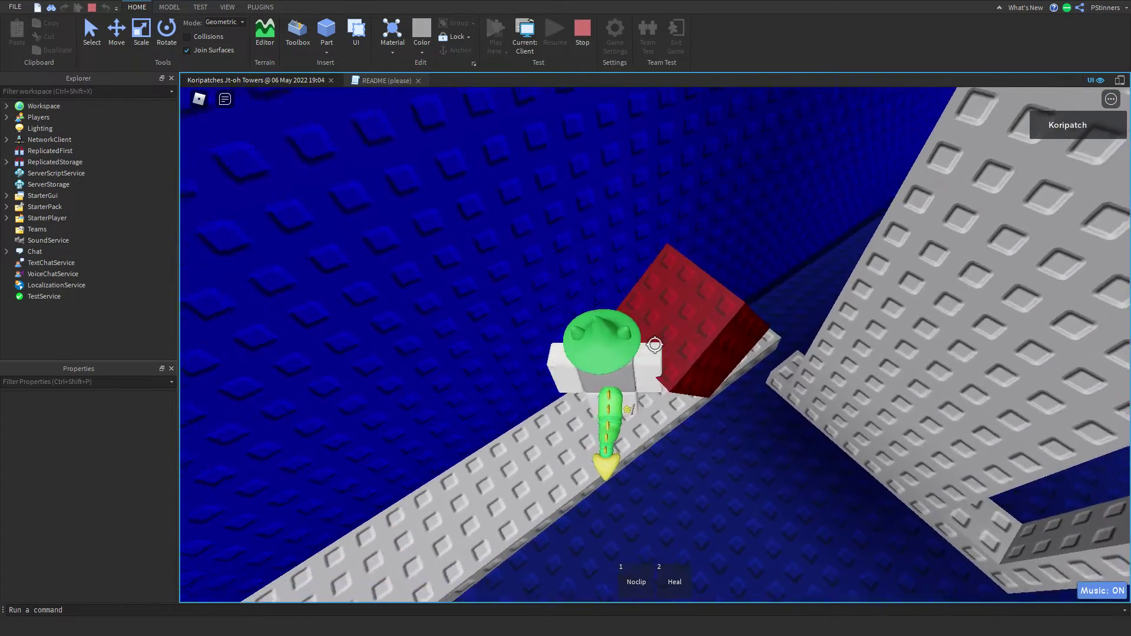
{"action": "key", "text": "w"}
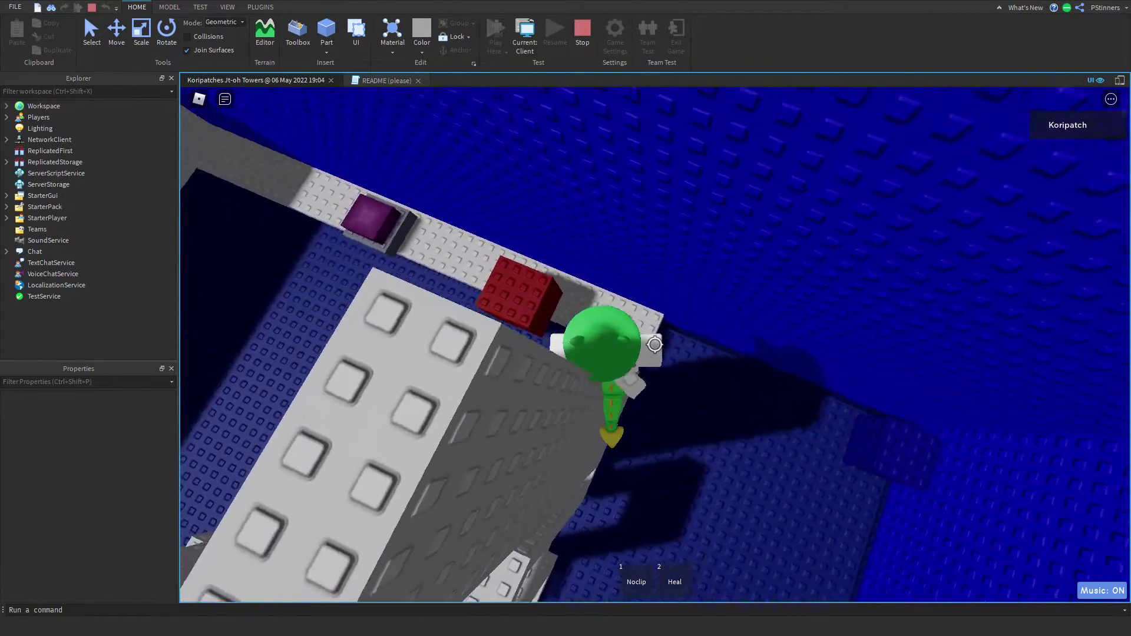
{"action": "key", "text": "d"}
{"action": "key", "text": "shift"}
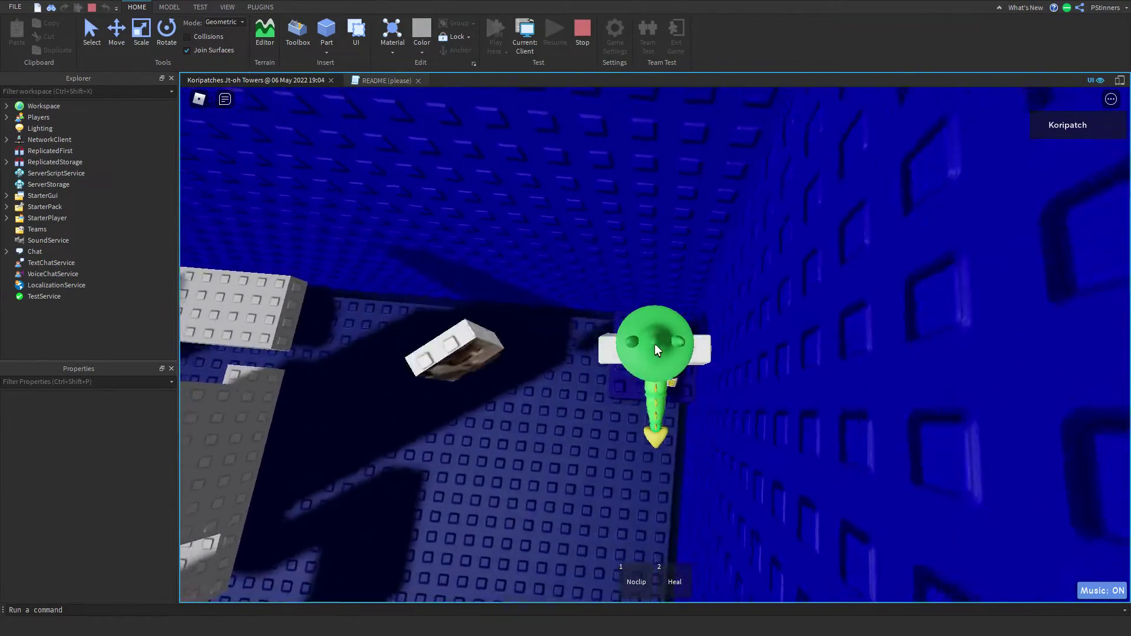
{"action": "right_click_drag", "start_coordinate": [656, 344], "coordinate": [559, 130]}
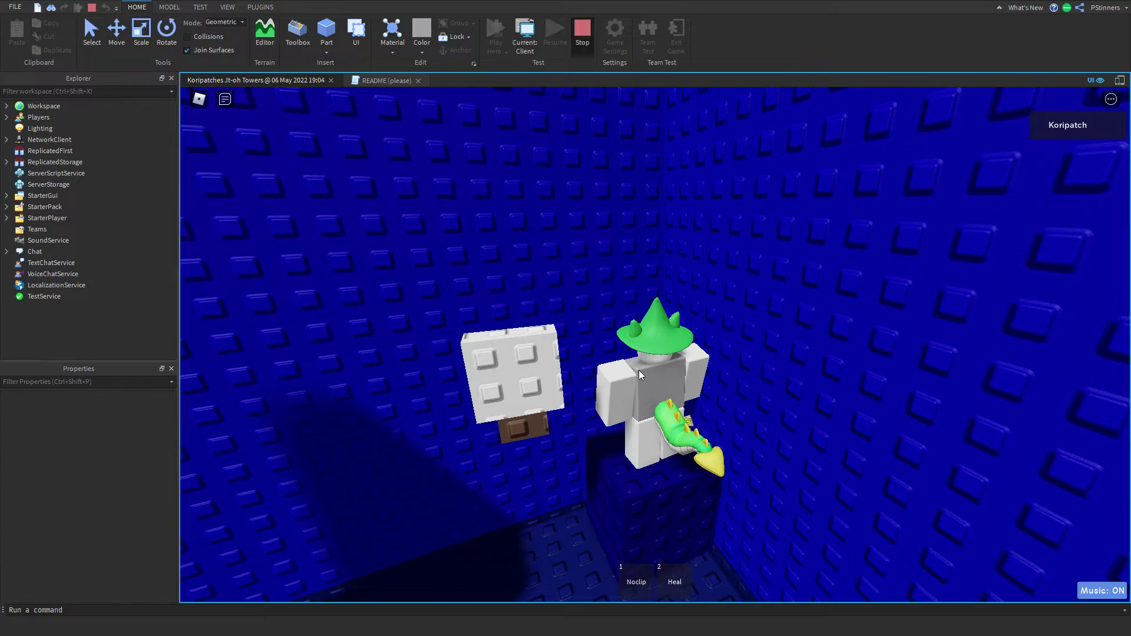
{"action": "key", "text": "shift+F5"}
Move the DualityBox Spawn Button along the ledge so that the red box stands behind the tall grey tower
{"action": "left_click", "coordinate": [479, 367]}
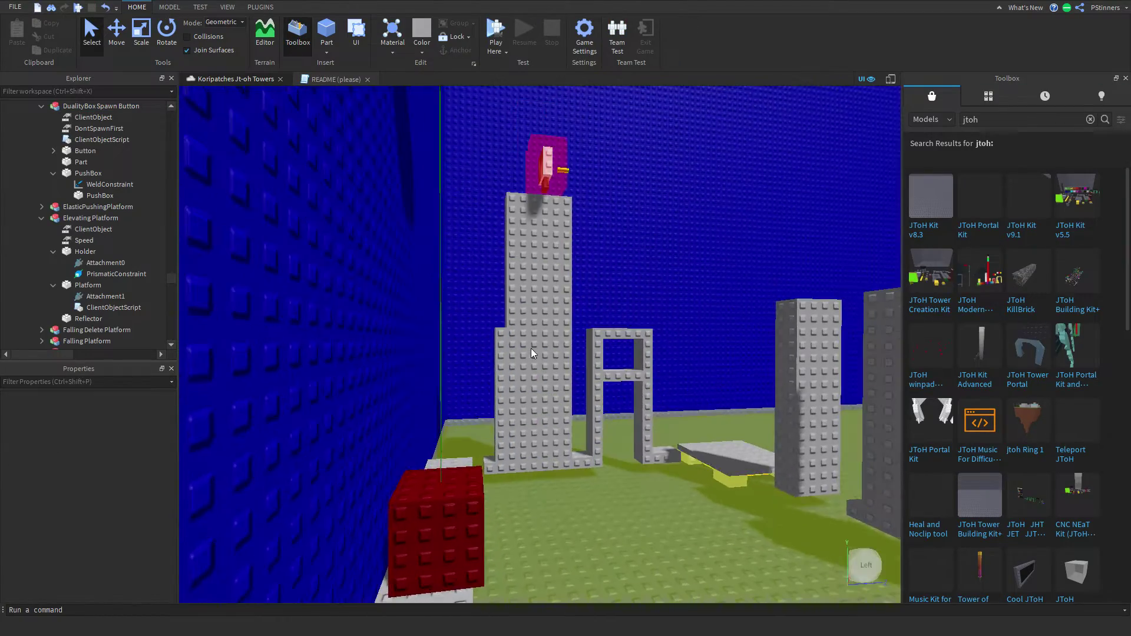
{"action": "right_click_drag", "start_coordinate": [531, 348], "coordinate": [530, 337]}
{"action": "key", "text": "w"}
{"action": "key", "text": "s"}
{"action": "left_click", "coordinate": [538, 305]}
{"action": "left_click", "coordinate": [609, 245]}
{"action": "scroll", "coordinate": [609, 245], "scroll_direction": "up", "scroll_amount": 1}
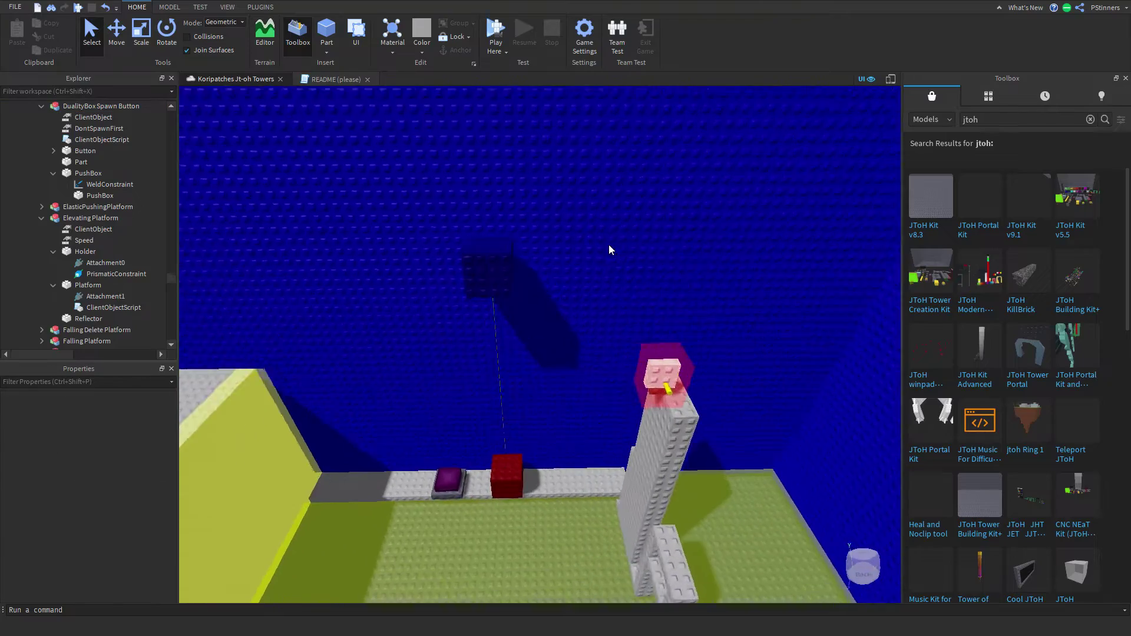
{"action": "left_click", "coordinate": [496, 405]}
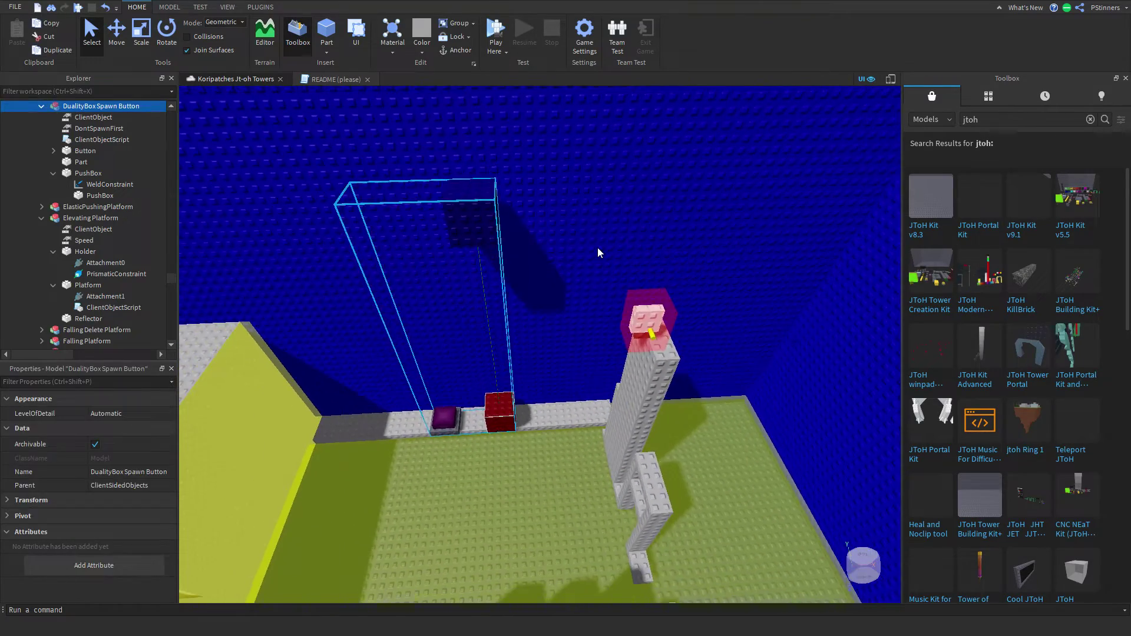
{"action": "left_click", "coordinate": [599, 248]}
{"action": "key", "text": "w"}
{"action": "right_click_drag", "start_coordinate": [598, 248], "coordinate": [598, 248]}
{"action": "key", "text": "s"}
{"action": "left_click", "coordinate": [430, 306]}
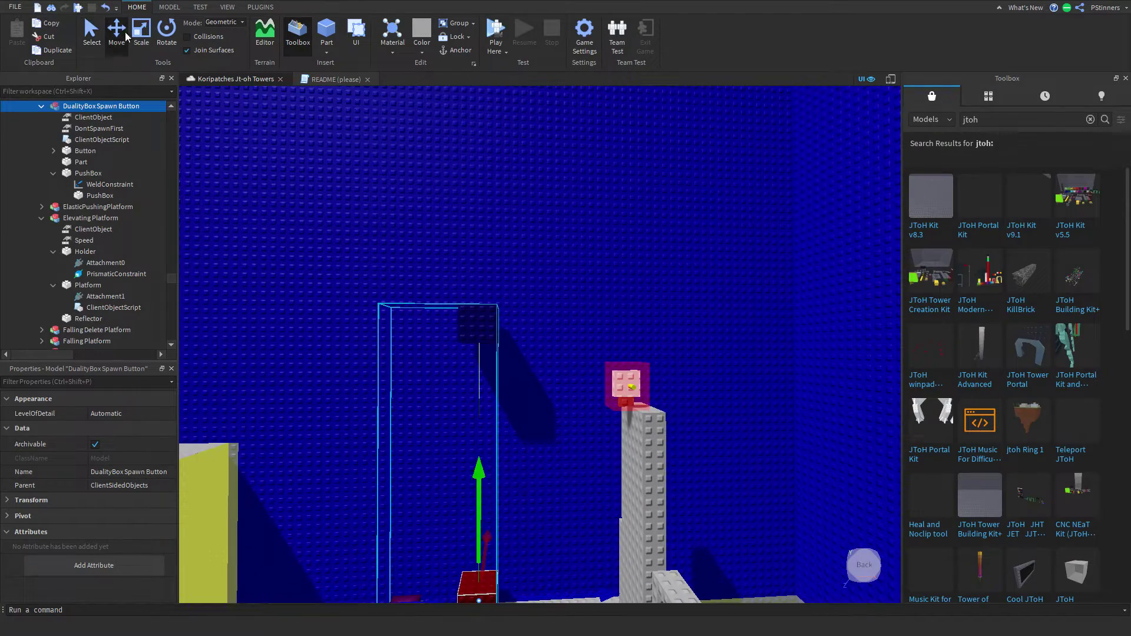
{"action": "left_click_drag", "start_coordinate": [580, 596], "coordinate": [631, 593]}
{"action": "right_click_drag", "start_coordinate": [632, 593], "coordinate": [631, 593]}
{"action": "key", "text": "w"}
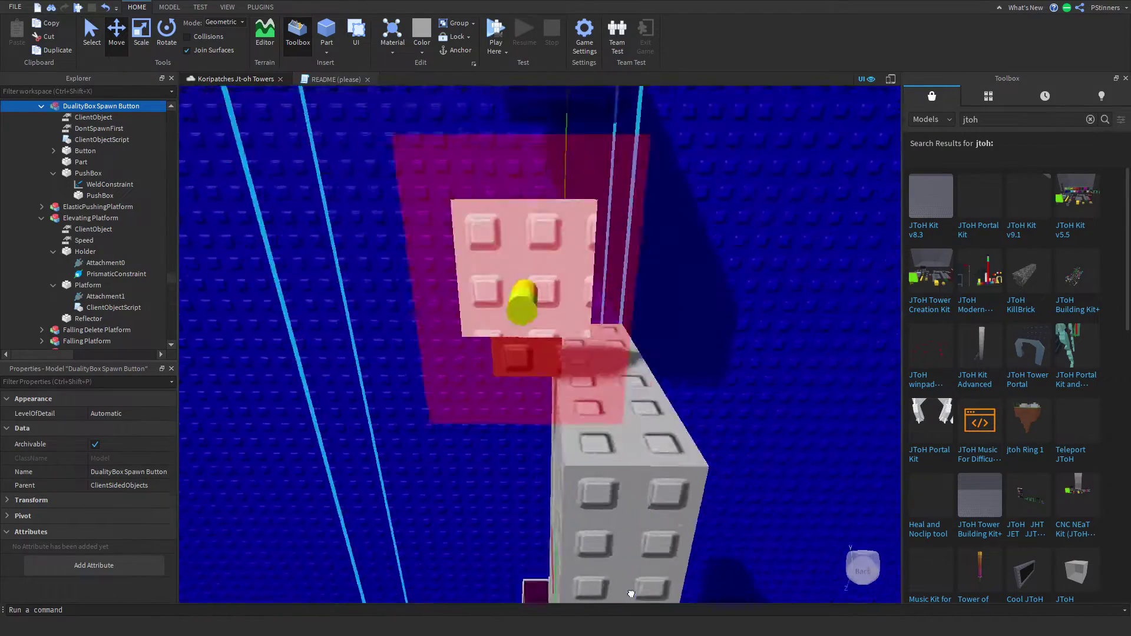
{"action": "key", "text": "s"}
{"action": "left_click_drag", "start_coordinate": [631, 593], "coordinate": [634, 595]}
Select the navy blue PushBox and examine its position relative to the grey tower and blue wall from several sides
{"action": "left_click", "coordinate": [98, 207]}
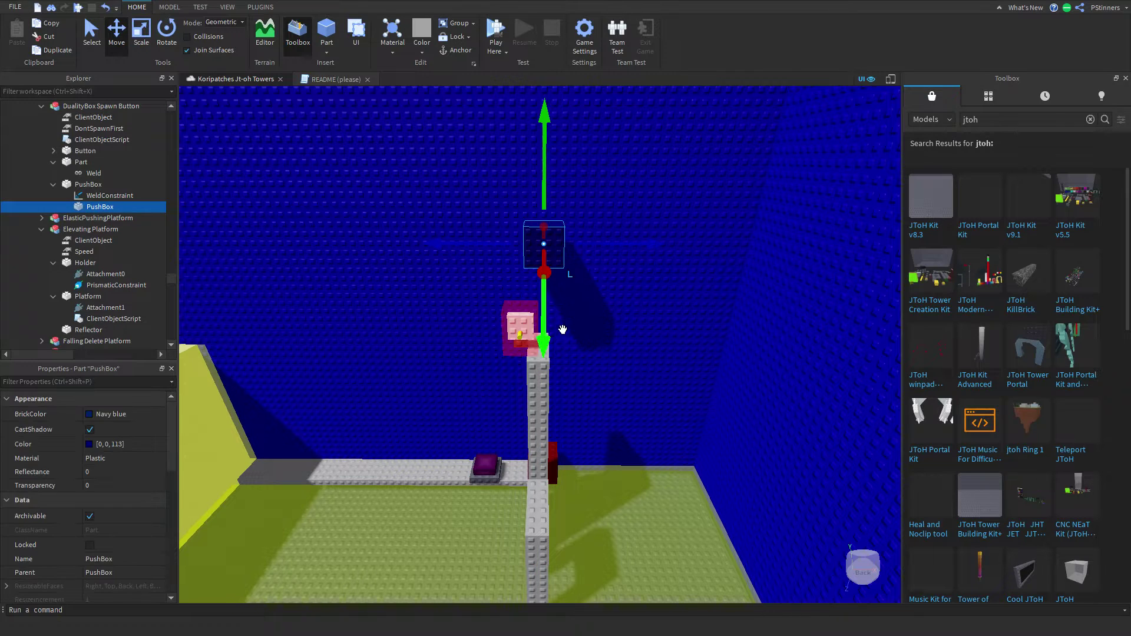
{"action": "left_click_drag", "start_coordinate": [563, 330], "coordinate": [548, 316]}
{"action": "right_click_drag", "start_coordinate": [563, 330], "coordinate": [548, 316]}
{"action": "key", "text": "d"}
{"action": "scroll", "coordinate": [547, 318], "scroll_direction": "up", "scroll_amount": 1}
{"action": "left_click_drag", "start_coordinate": [548, 316], "coordinate": [577, 334]}
{"action": "scroll", "coordinate": [569, 334], "scroll_direction": "down", "scroll_amount": 1}
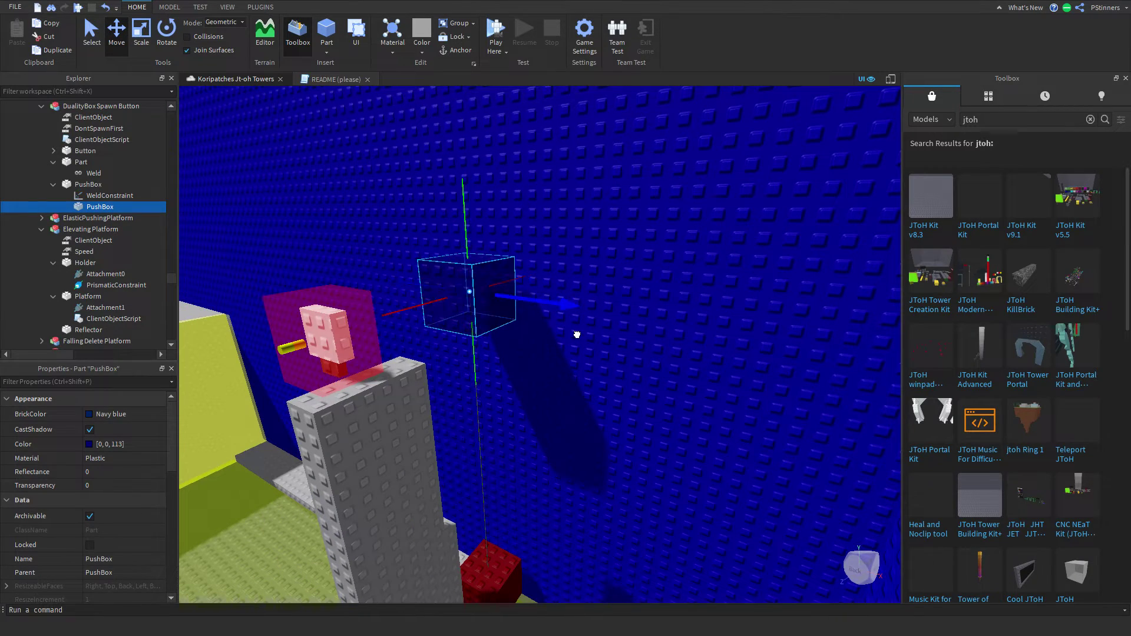
{"action": "left_click", "coordinate": [598, 383]}
{"action": "key", "text": "a"}
{"action": "right_click_drag", "start_coordinate": [599, 383], "coordinate": [599, 383]}
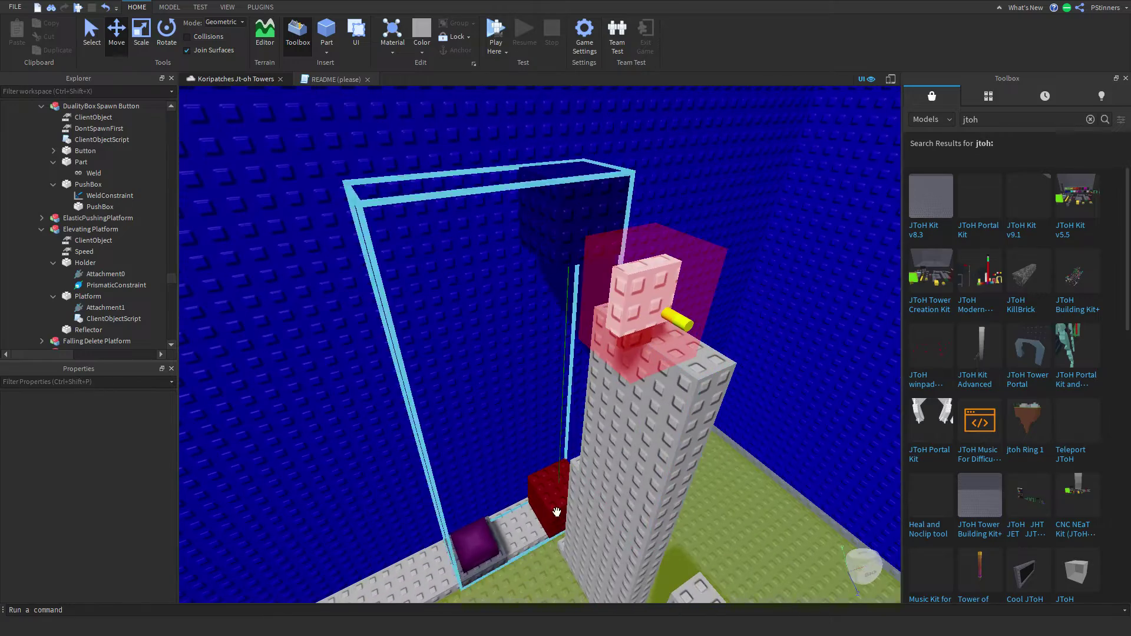
Move the DualityBox Spawn Button to the grey floor between the blue wall and the yellow wall, and start a playtest
{"action": "left_click", "coordinate": [555, 514]}
{"action": "scroll", "coordinate": [554, 516], "scroll_direction": "down", "scroll_amount": 1}
{"action": "key", "text": "s"}
{"action": "left_click_drag", "start_coordinate": [473, 541], "coordinate": [403, 536]}
{"action": "right_click_drag", "start_coordinate": [403, 536], "coordinate": [402, 536]}
{"action": "left_click_drag", "start_coordinate": [402, 536], "coordinate": [403, 535]}
{"action": "right_click_drag", "start_coordinate": [403, 536], "coordinate": [403, 536]}
{"action": "key", "text": "w"}
{"action": "left_click_drag", "start_coordinate": [403, 536], "coordinate": [402, 535]}
{"action": "key", "text": "s"}
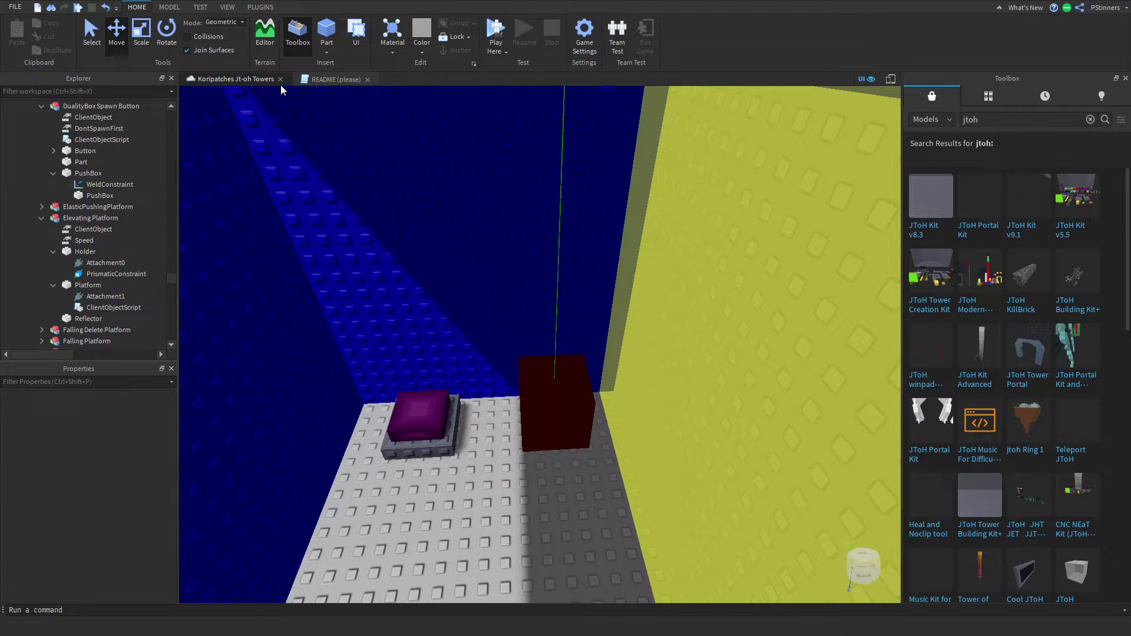
{"action": "key", "text": "w"}
{"action": "key", "text": "F5"}
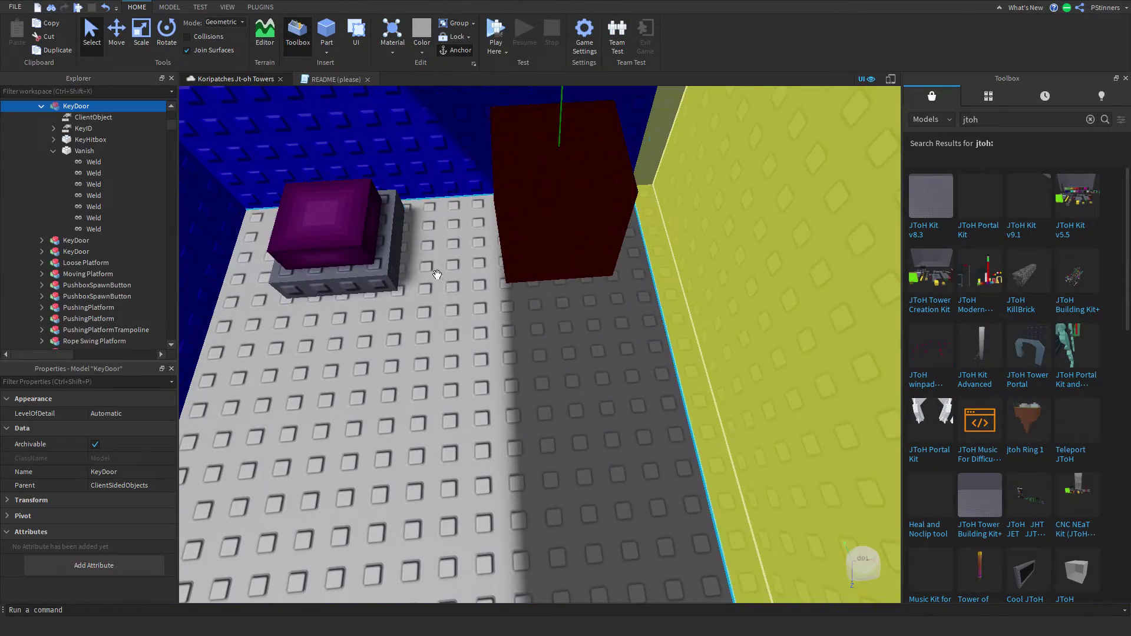
Place the DualityBox Spawn Button on the grey roof beside the blue wall
{"action": "left_click", "coordinate": [438, 275]}
{"action": "key", "text": "f"}
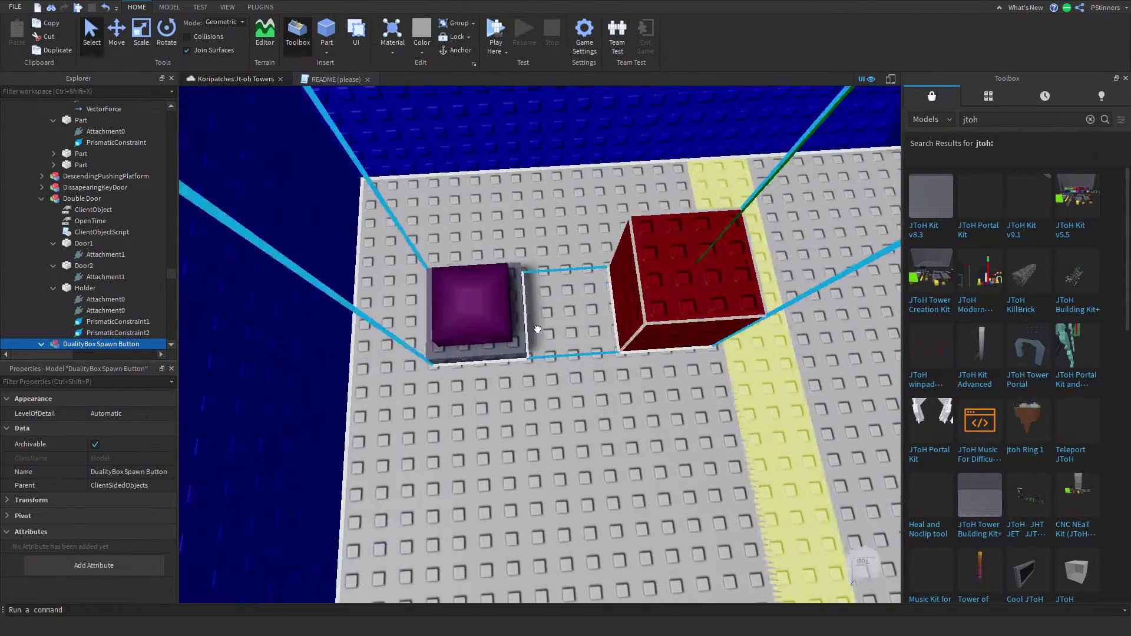
{"action": "scroll", "coordinate": [537, 330], "scroll_direction": "down", "scroll_amount": 3}
{"action": "left_click", "coordinate": [452, 316]}
{"action": "scroll", "coordinate": [429, 329], "scroll_direction": "down", "scroll_amount": 3}
Pull the edge of the grey roof back from the blue wall behind the duality pushbox
{"action": "key", "text": "a"}
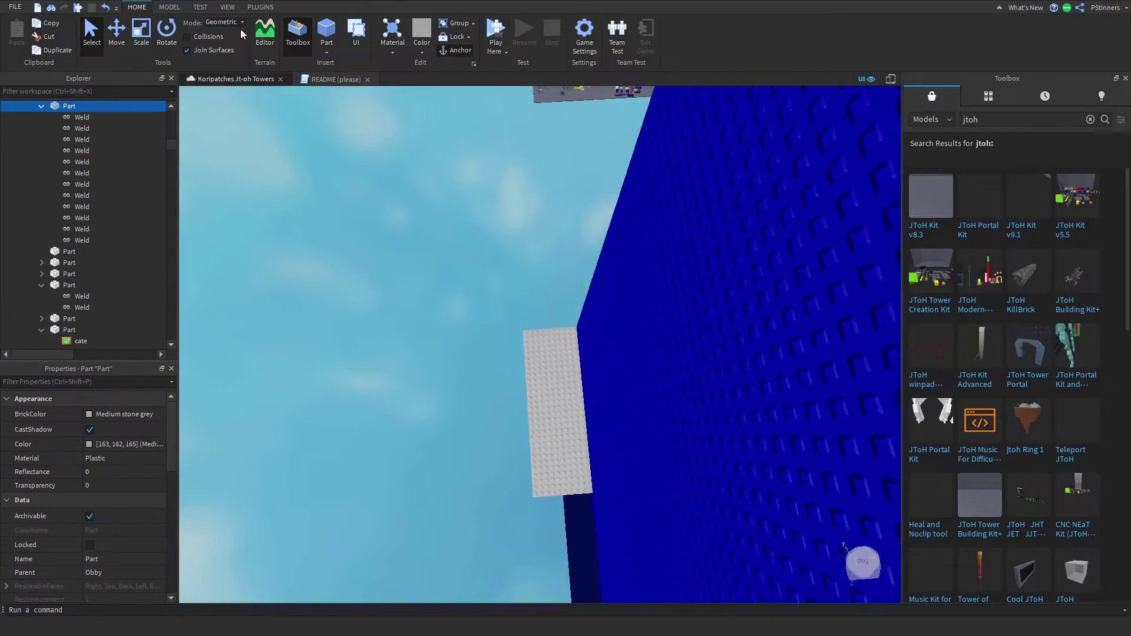
{"action": "key", "text": "d"}
{"action": "key", "text": "w"}
{"action": "left_click_drag", "start_coordinate": [581, 251], "coordinate": [602, 284]}
{"action": "key", "text": "s"}
{"action": "key", "text": "s"}
Duplicate the grey roof part and shrink the copy to a small slab between the roof edge and the blue wall
{"action": "key", "text": "ctrl+d"}
{"action": "left_click_drag", "start_coordinate": [430, 521], "coordinate": [565, 505]}
{"action": "key", "text": "d"}
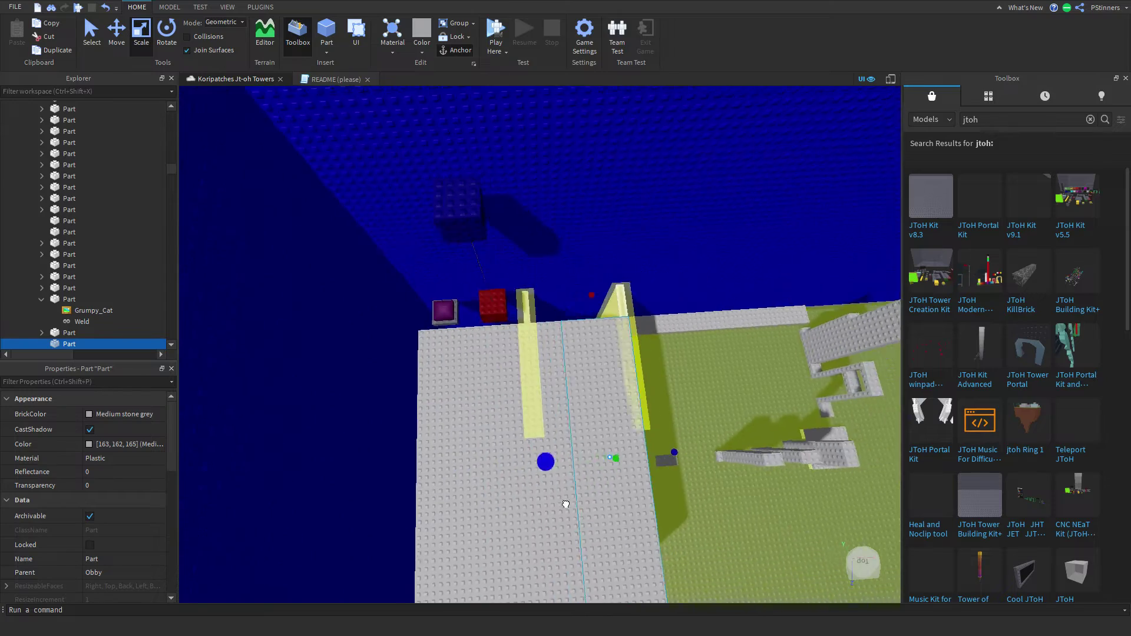
{"action": "key", "text": "w"}
{"action": "left_click_drag", "start_coordinate": [578, 577], "coordinate": [562, 345]}
Stretch the small grey slab along the blue wall beneath the red box and purple button, leaving the roof corner open
{"action": "key", "text": "w"}
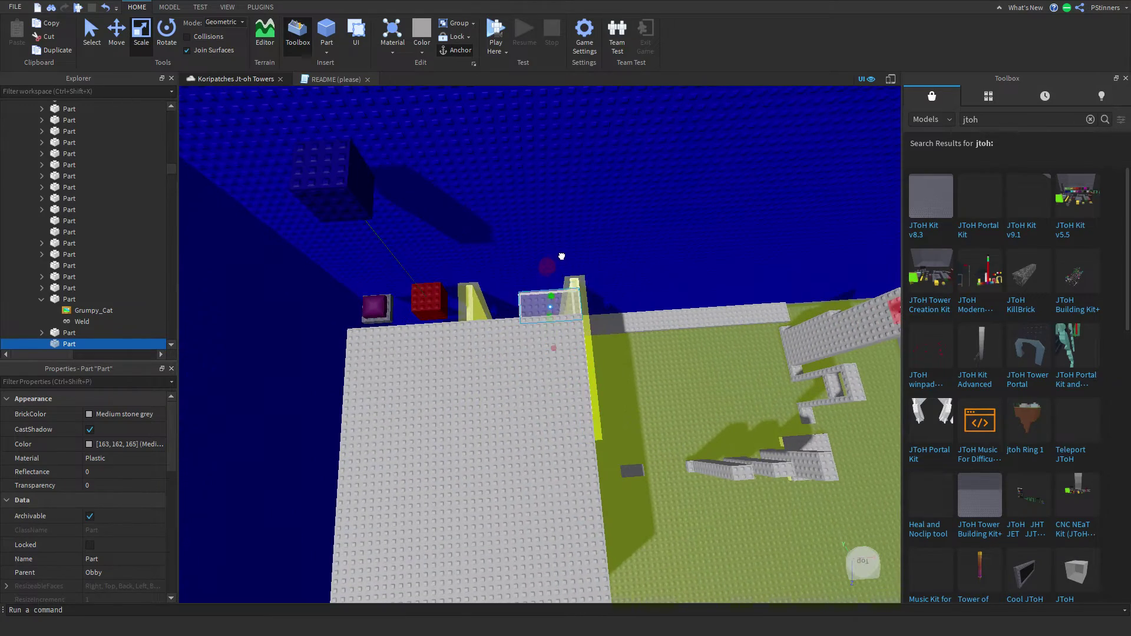
{"action": "key", "text": "a"}
{"action": "left_click_drag", "start_coordinate": [493, 301], "coordinate": [460, 313]}
{"action": "key", "text": "w"}
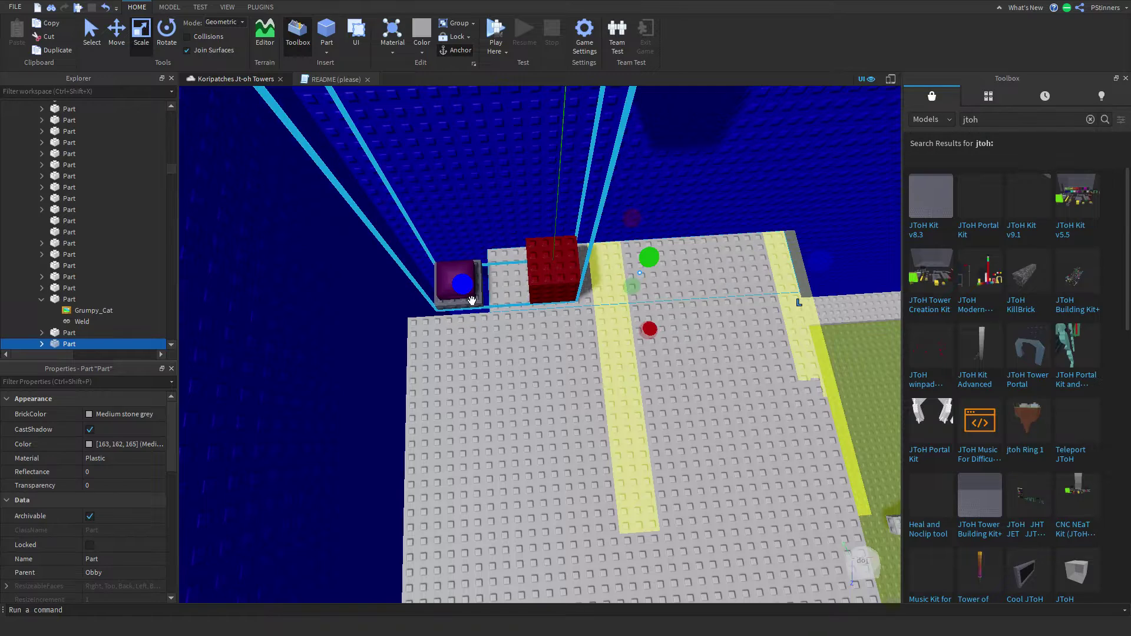
{"action": "scroll", "coordinate": [430, 280], "scroll_direction": "up", "scroll_amount": 5}
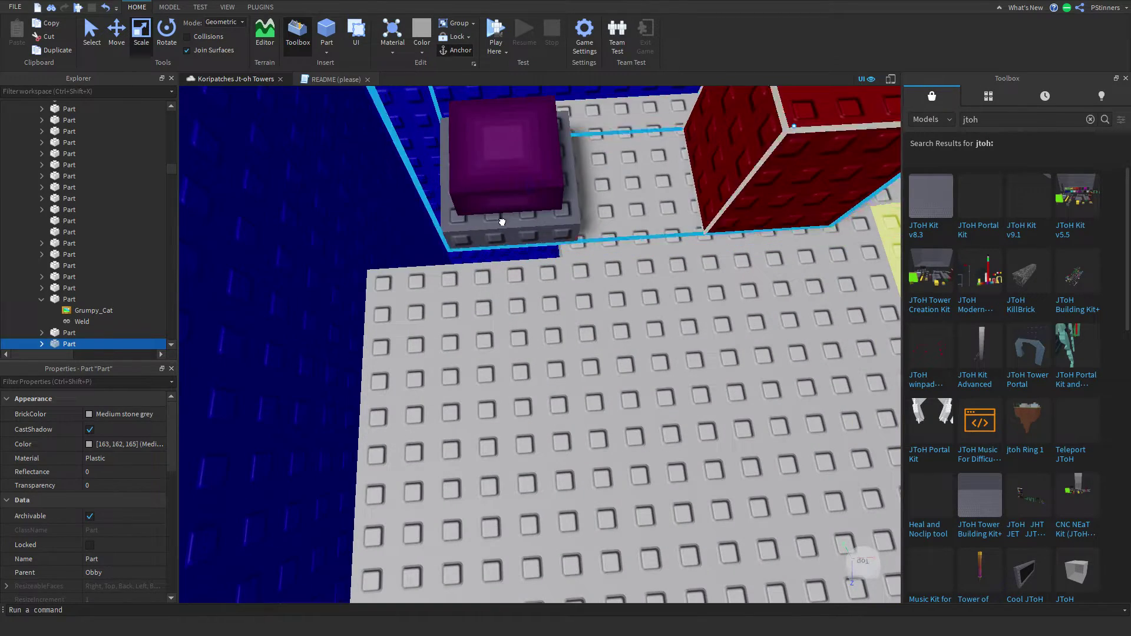
{"action": "scroll", "coordinate": [513, 227], "scroll_direction": "down", "scroll_amount": 3}
{"action": "left_click_drag", "start_coordinate": [502, 222], "coordinate": [583, 260]}
Delete the welds from the Part and PushBox inside the DualityBox Spawn Button
{"action": "key", "text": "d"}
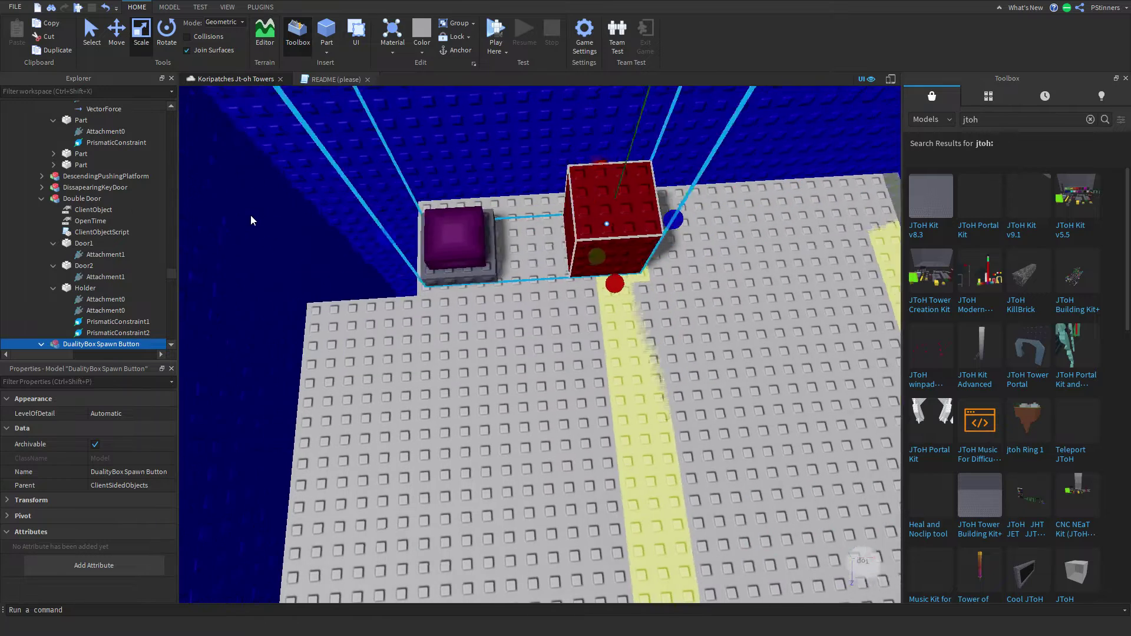
{"action": "key", "text": "s"}
{"action": "scroll", "coordinate": [91, 257], "scroll_direction": "down", "scroll_amount": 2}
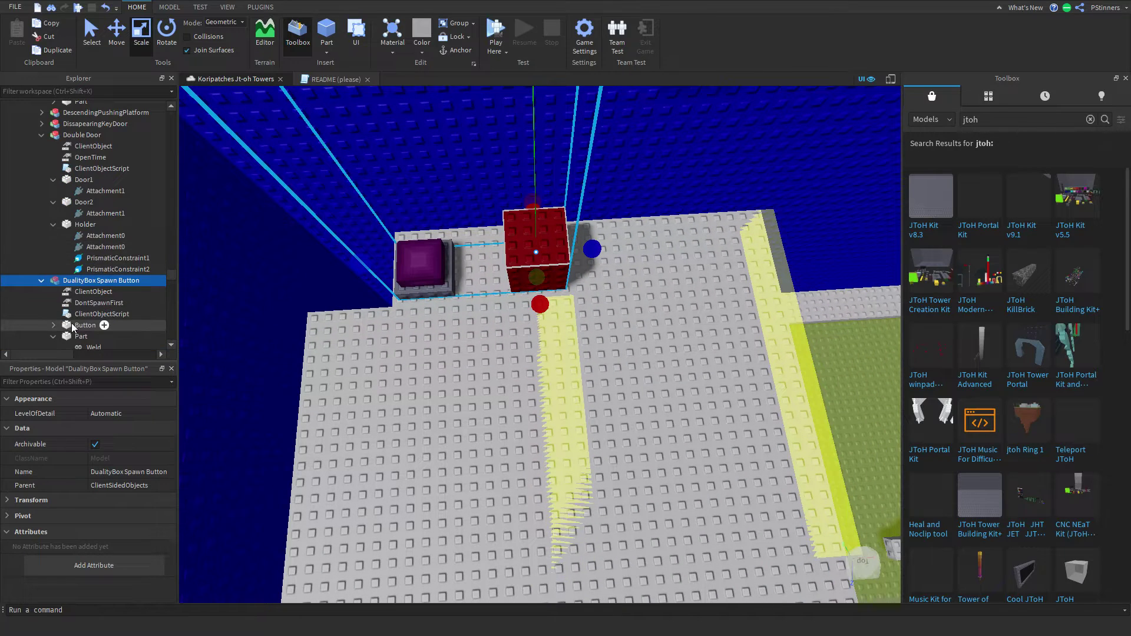
{"action": "scroll", "coordinate": [72, 323], "scroll_direction": "down", "scroll_amount": 1}
{"action": "left_click", "coordinate": [86, 316]}
{"action": "scroll", "coordinate": [86, 306], "scroll_direction": "down", "scroll_amount": 1}
{"action": "key", "text": "Delete"}
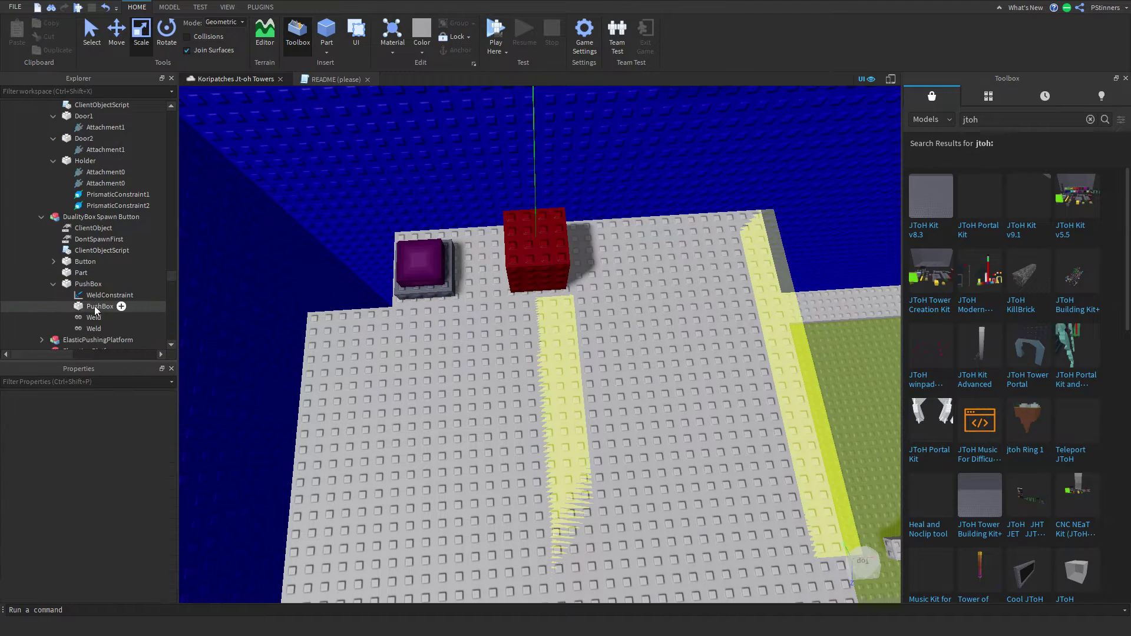
{"action": "left_click", "coordinate": [95, 317]}
Duplicate a grey block, place the copy in the blue wall corner below the roof opening, and narrow it to a two-stud pillar
{"action": "left_click", "coordinate": [564, 327]}
{"action": "mouse_move", "coordinate": [564, 327]}
{"action": "right_mouse_down"}
{"action": "mouse_move", "coordinate": [551, 313]}
{"action": "mouse_move", "coordinate": [554, 329]}
{"action": "right_mouse_up"}
{"action": "key", "text": "w"}
{"action": "left_click", "coordinate": [636, 407]}
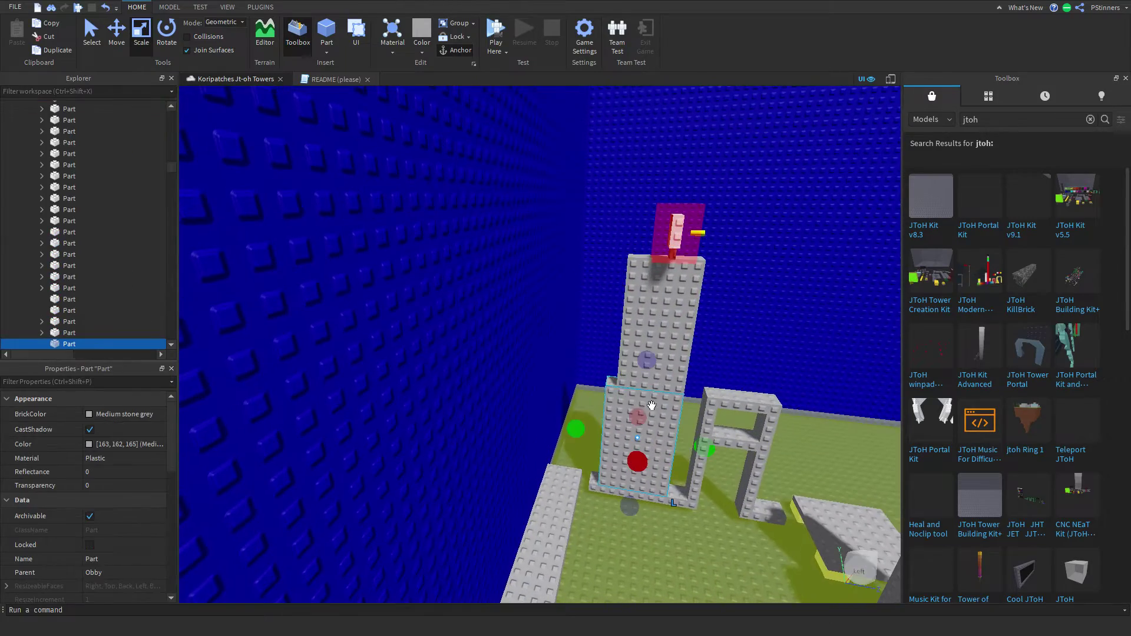
{"action": "key", "text": "w"}
{"action": "mouse_move", "coordinate": [519, 432]}
{"action": "right_mouse_down"}
{"action": "mouse_move", "coordinate": [500, 436]}
{"action": "mouse_move", "coordinate": [518, 432]}
{"action": "right_mouse_up"}
{"action": "key", "text": "s"}
{"action": "left_click_drag", "start_coordinate": [518, 432], "coordinate": [495, 411]}
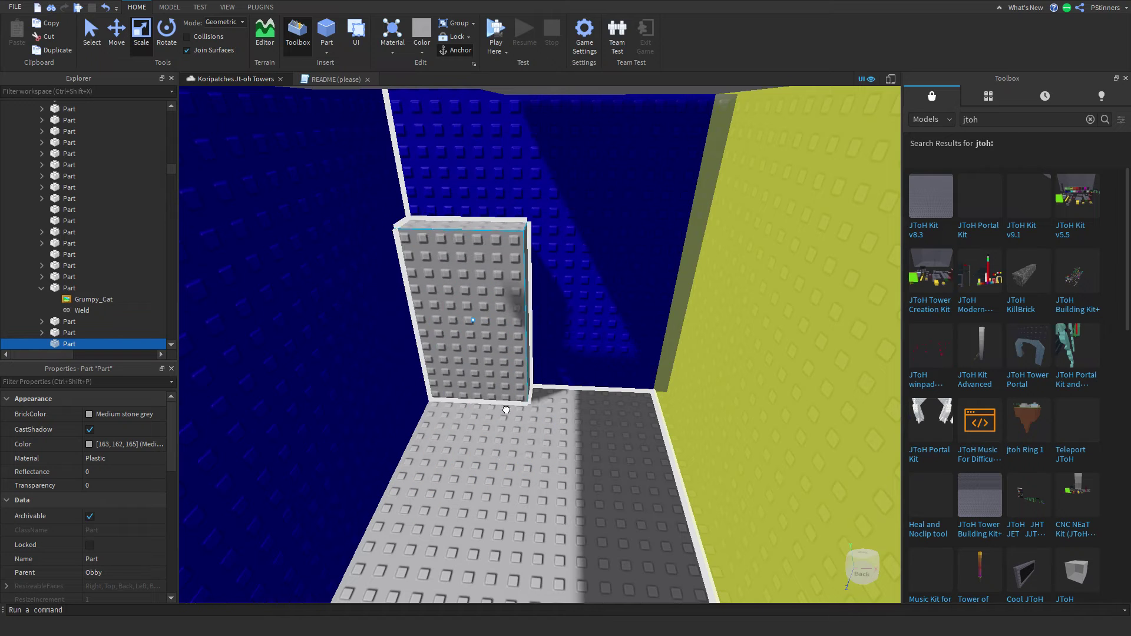
{"action": "left_click_drag", "start_coordinate": [553, 324], "coordinate": [523, 332]}
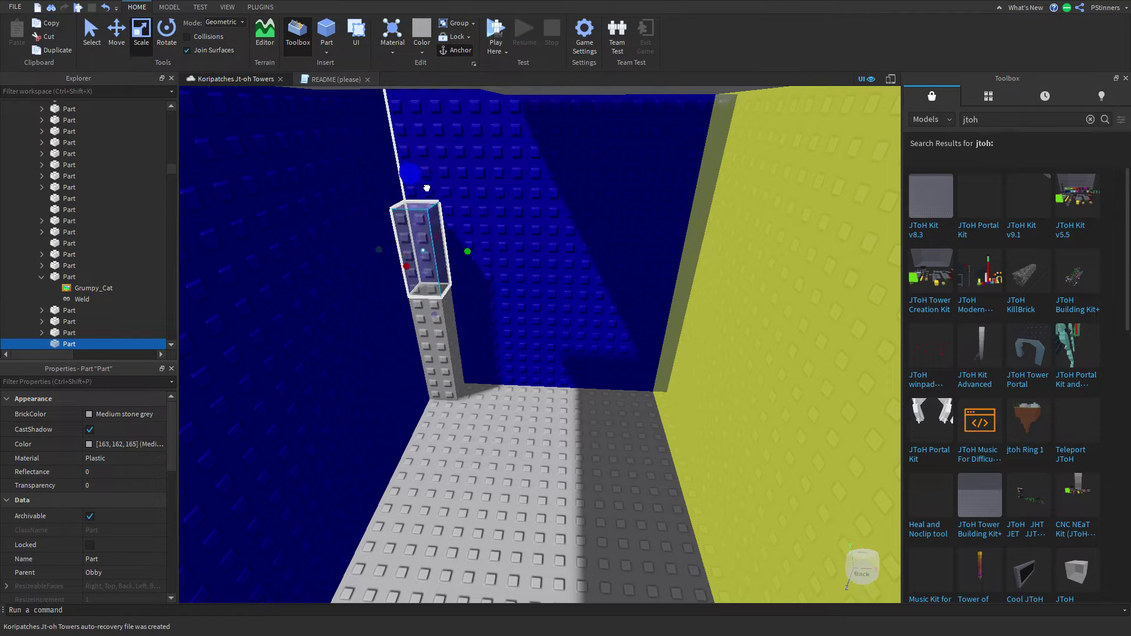
Stack a copy of the grey pillar above the first in the blue corner and stretch it up towards the roof opening
{"action": "left_click", "coordinate": [521, 265]}
{"action": "right_click_drag", "start_coordinate": [522, 265], "coordinate": [506, 200]}
{"action": "scroll", "coordinate": [522, 265], "scroll_direction": "up", "scroll_amount": 2}
{"action": "left_click", "coordinate": [430, 450]}
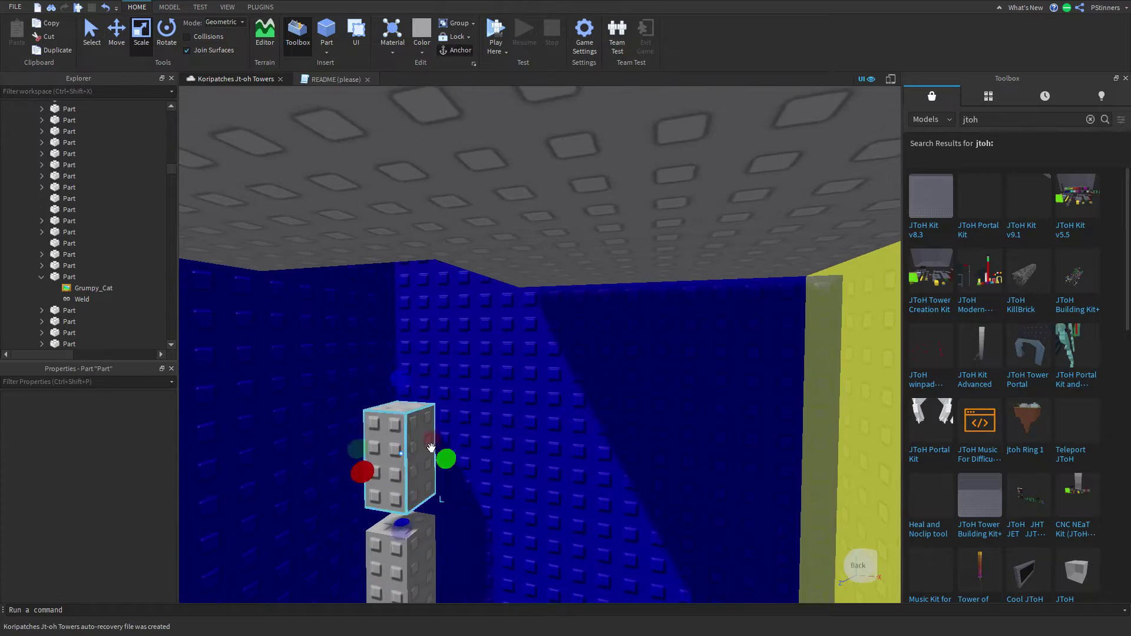
{"action": "left_click_drag", "start_coordinate": [394, 377], "coordinate": [417, 283]}
{"action": "scroll", "coordinate": [418, 282], "scroll_direction": "up", "scroll_amount": 1}
{"action": "left_click_drag", "start_coordinate": [386, 223], "coordinate": [389, 213]}
Start a playtest from the floor below the roof opening and jump at the stacked grey pillars in the corner
{"action": "left_click", "coordinate": [441, 345]}
{"action": "key", "text": "e"}
{"action": "right_click_drag", "start_coordinate": [441, 346], "coordinate": [443, 348]}
{"action": "scroll", "coordinate": [441, 346], "scroll_direction": "up", "scroll_amount": 2}
{"action": "scroll", "coordinate": [441, 345], "scroll_direction": "down", "scroll_amount": 2}
{"action": "scroll", "coordinate": [444, 348], "scroll_direction": "up", "scroll_amount": 3}
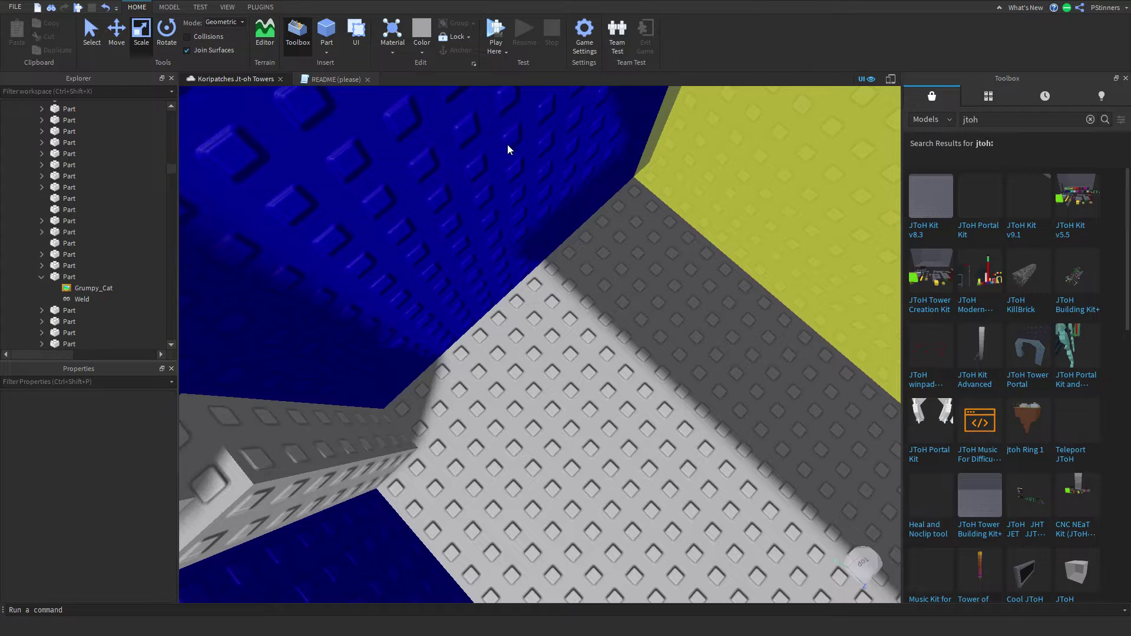
{"action": "key", "text": "d"}
{"action": "key", "text": "w"}
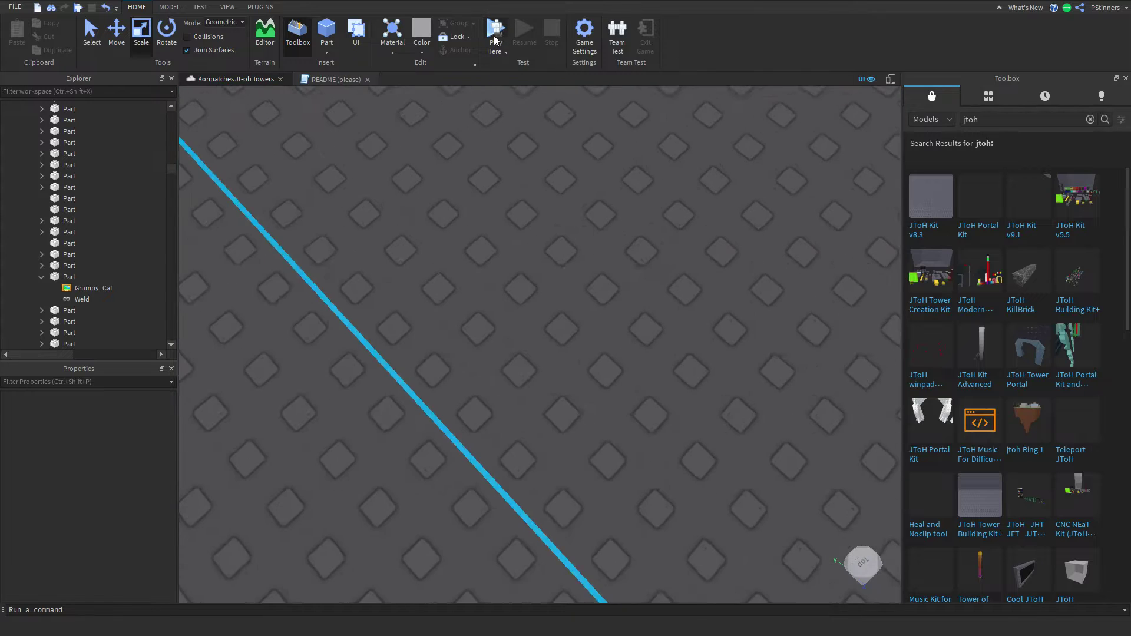
{"action": "key", "text": "s"}
{"action": "left_click", "coordinate": [494, 37]}
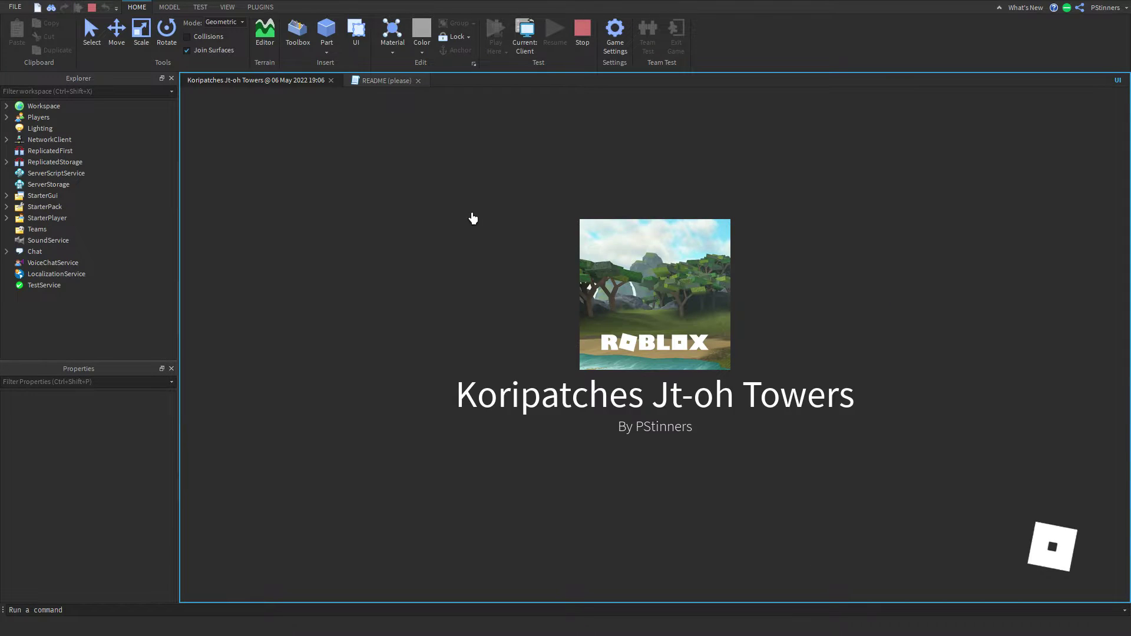
{"action": "key", "text": "shift"}
{"action": "key", "text": "w"}
{"action": "key", "text": "space"}
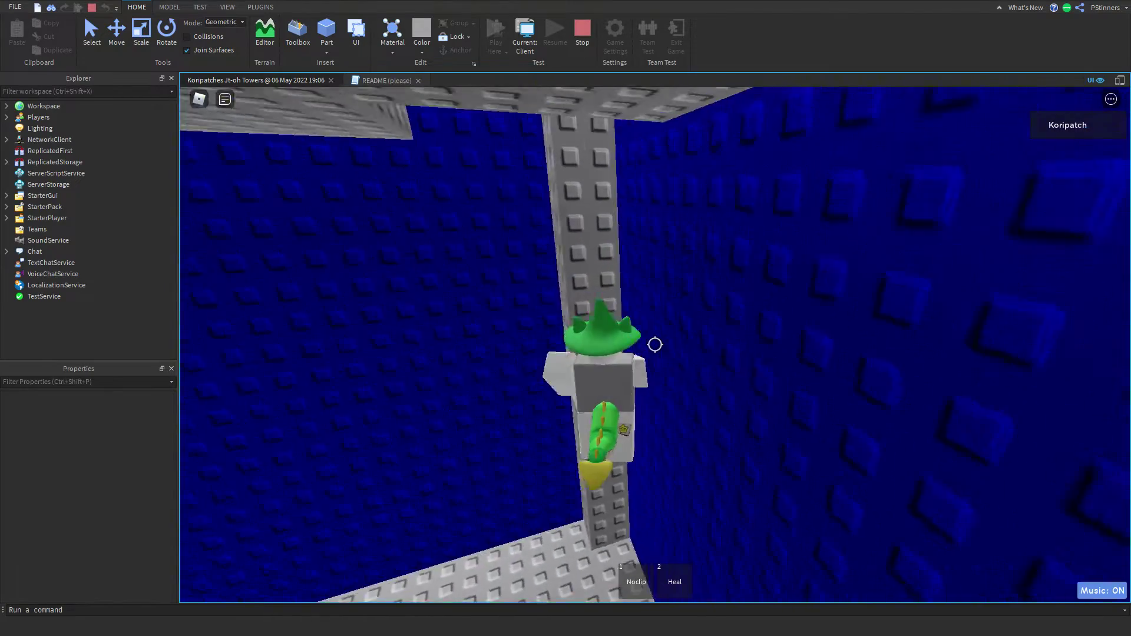
Test climbing the corner pillars to the roof opening beside the purple button using shift lock, and end the playtest
{"action": "key", "text": "shift"}
{"action": "right_click_drag", "start_coordinate": [655, 345], "coordinate": [656, 344]}
{"action": "key", "text": "shift"}
{"action": "key", "text": "shift"}
{"action": "key", "text": "shift"}
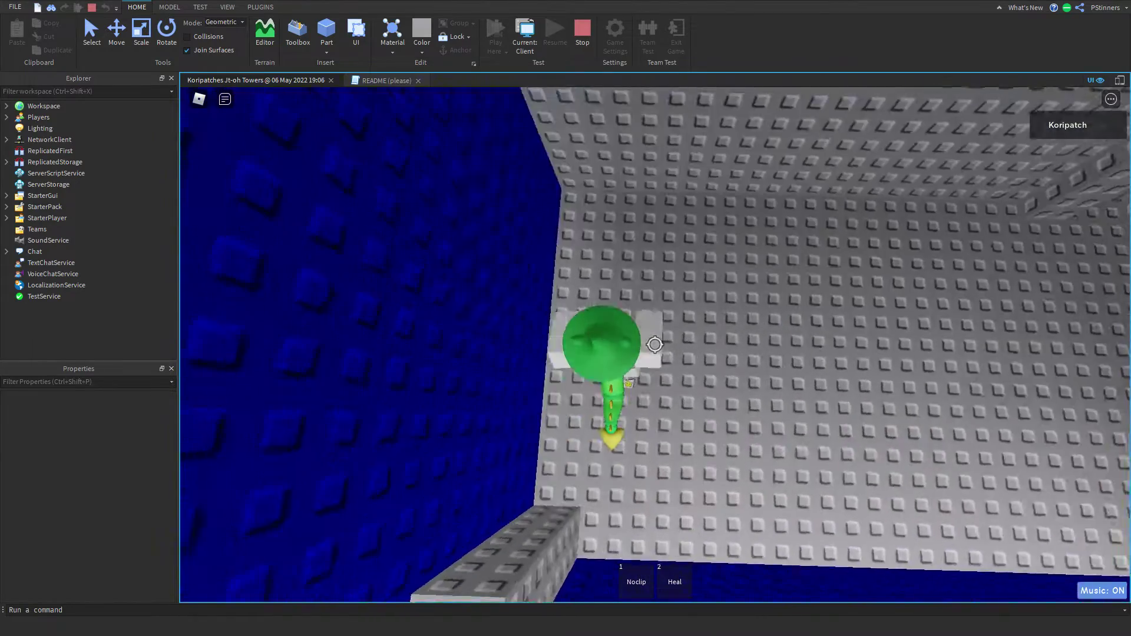
{"action": "key", "text": "shift"}
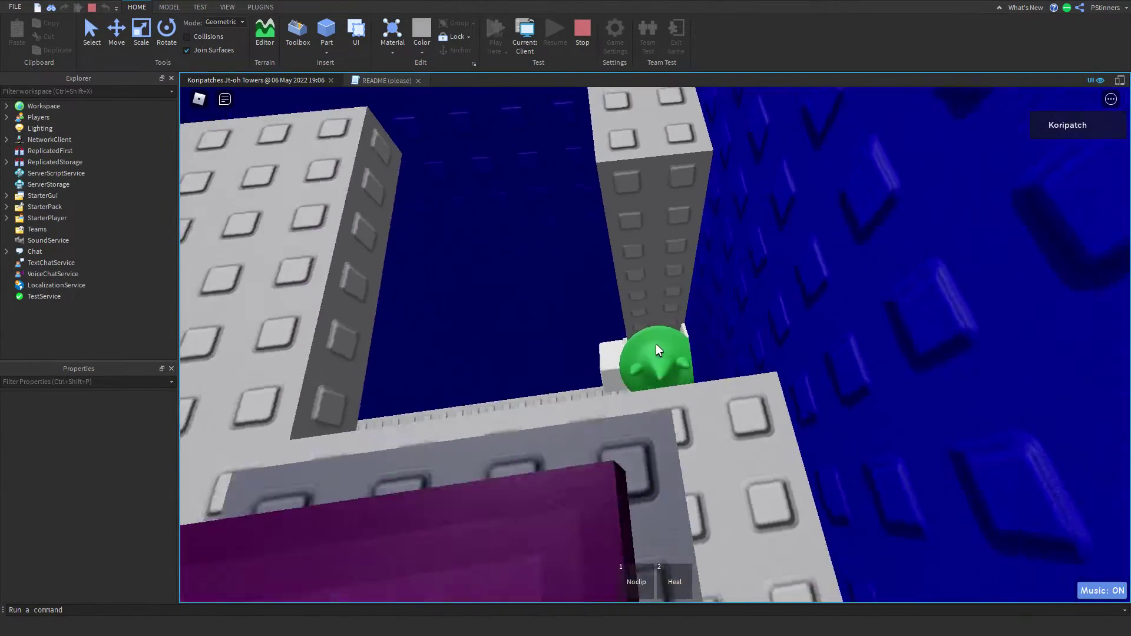
{"action": "right_click_drag", "start_coordinate": [656, 344], "coordinate": [676, 352]}
{"action": "key", "text": "shift"}
{"action": "key", "text": "shift"}
{"action": "key", "text": "shift"}
{"action": "key", "text": "shift"}
{"action": "key", "text": "shift"}
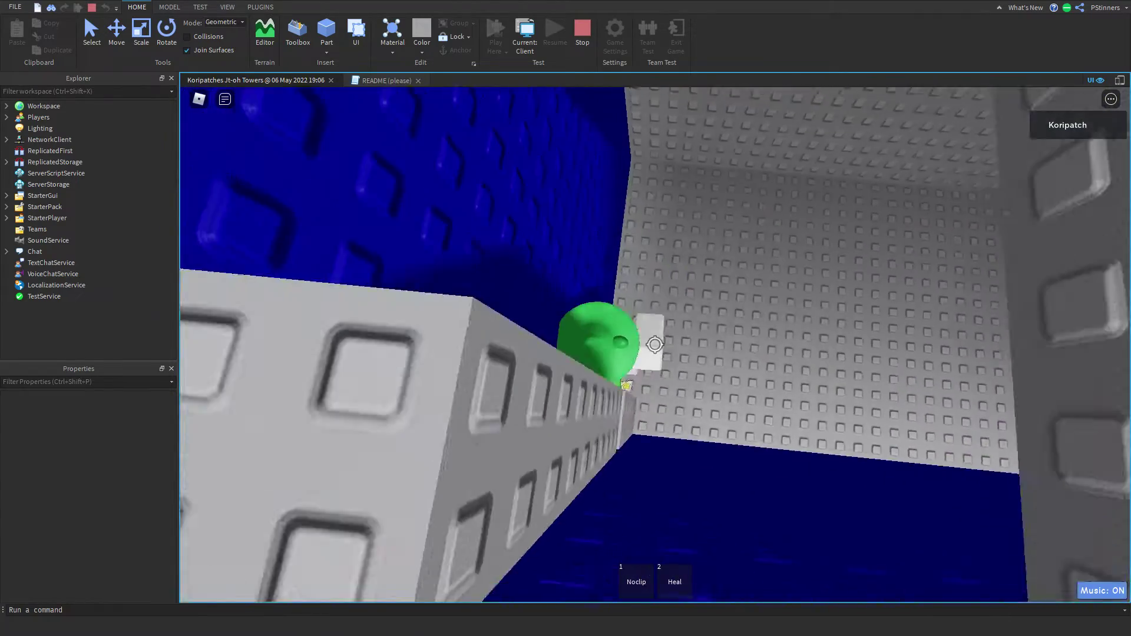
{"action": "key", "text": "shift"}
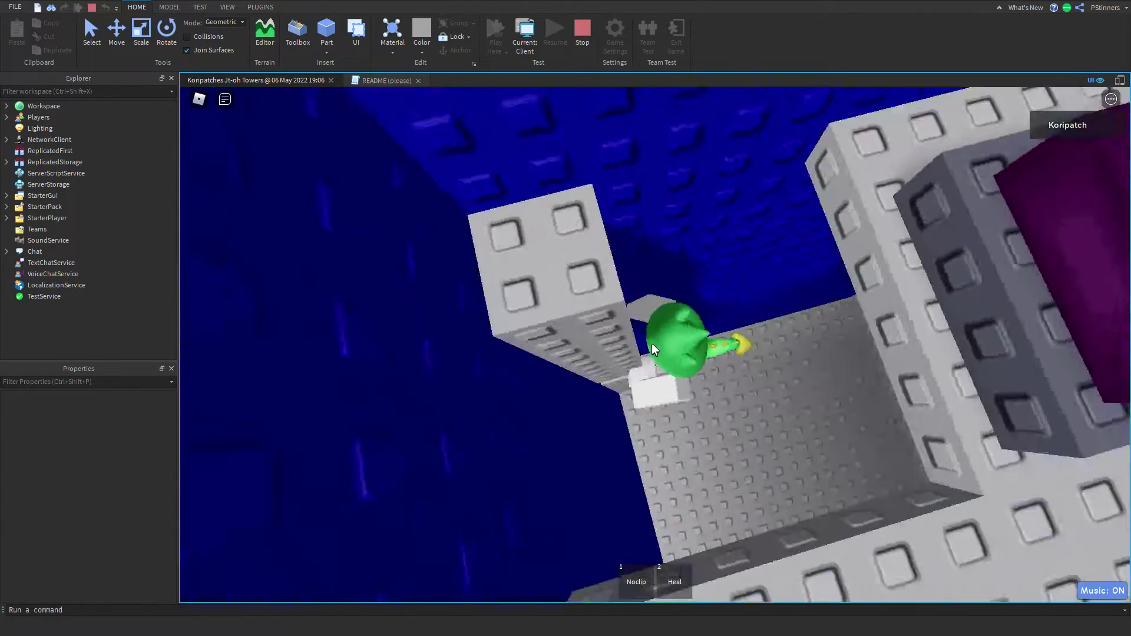
{"action": "right_click_drag", "start_coordinate": [652, 343], "coordinate": [656, 345]}
{"action": "key", "text": "shift"}
{"action": "key", "text": "shift"}
{"action": "key", "text": "shift"}
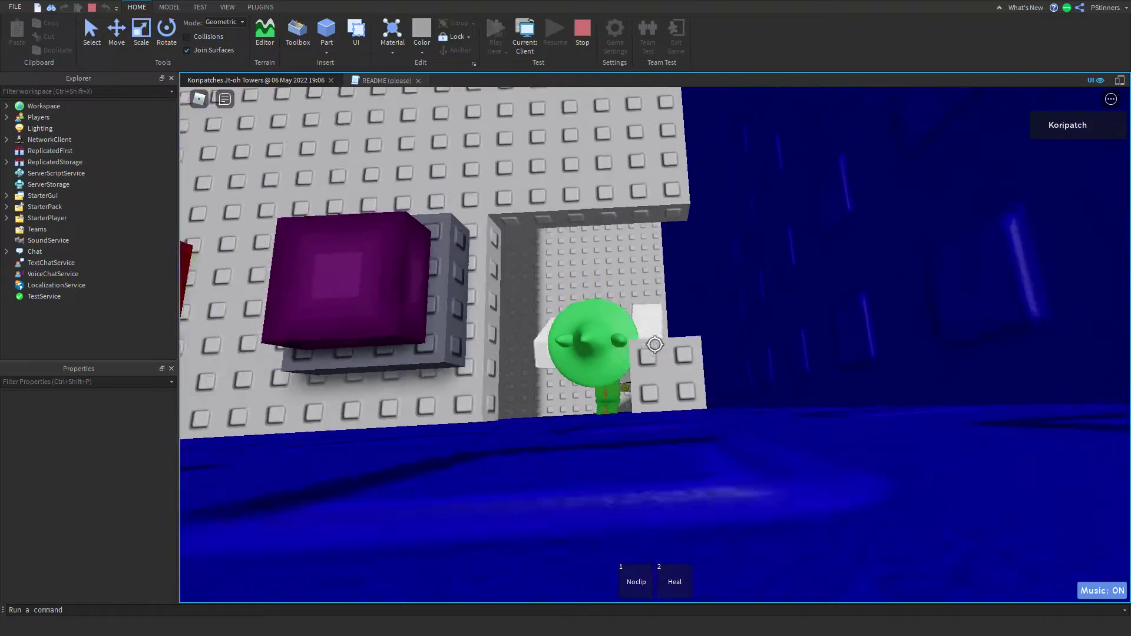
{"action": "key", "text": "shift"}
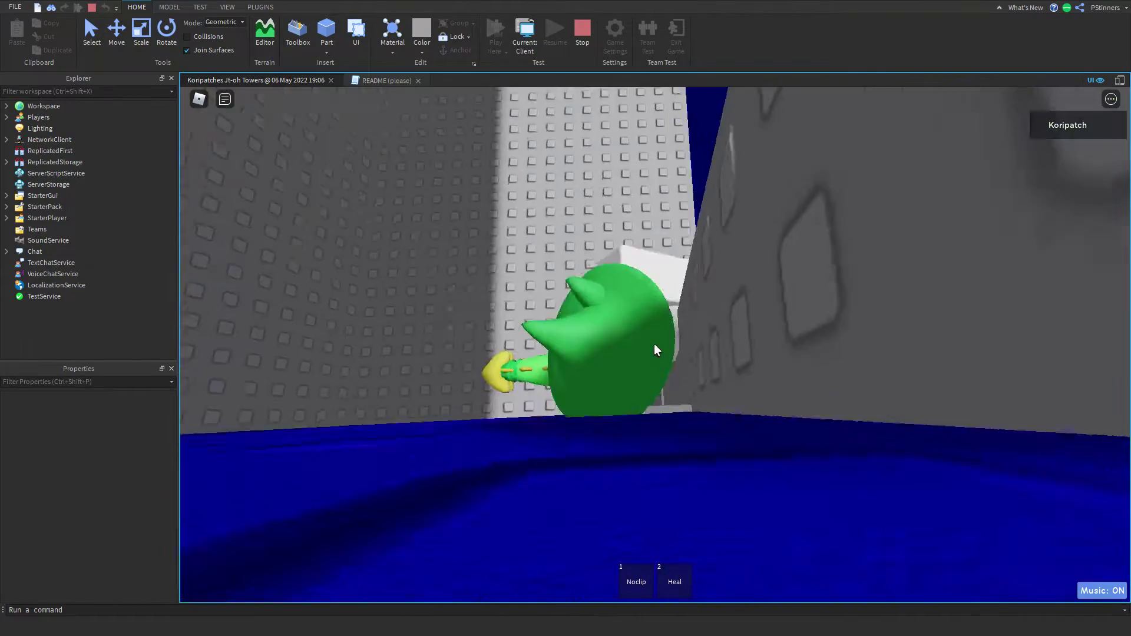
{"action": "key", "text": "shift"}
{"action": "key", "text": "shift"}
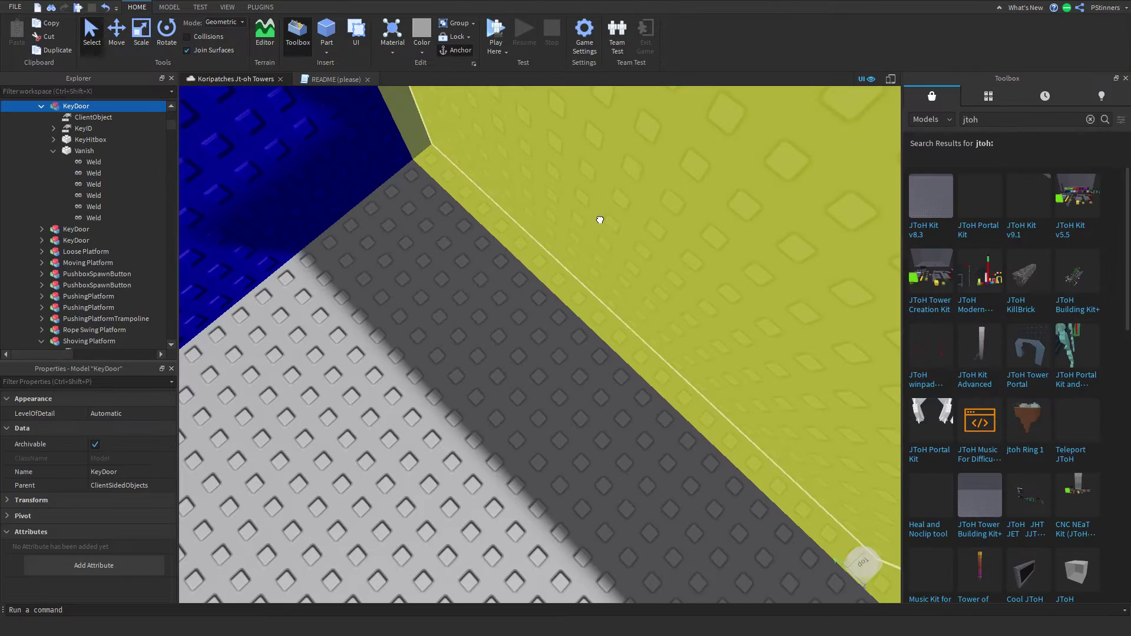
Shorten the upper corner pillar so it ends below the roof, and make a flat block copy above it
{"action": "right_click_drag", "start_coordinate": [599, 220], "coordinate": [599, 220]}
{"action": "key", "text": "w"}
{"action": "key", "text": "s"}
{"action": "left_click", "coordinate": [538, 311]}
{"action": "key", "text": "w"}
{"action": "key", "text": "s"}
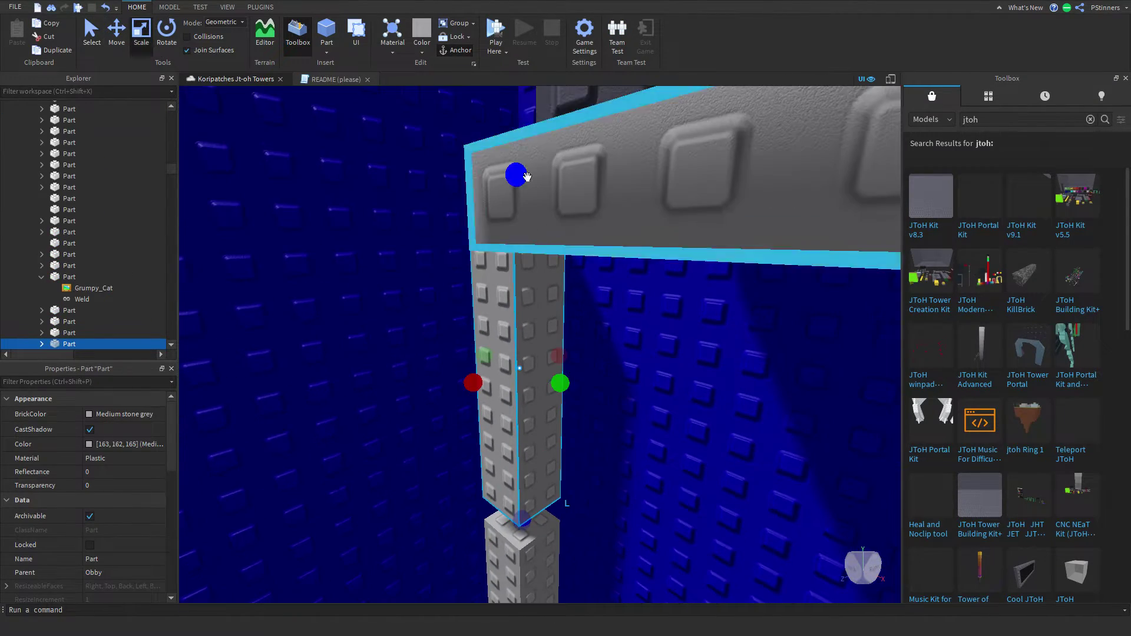
{"action": "key", "text": "w"}
{"action": "mouse_move", "coordinate": [526, 200]}
{"action": "left_mouse_down"}
{"action": "mouse_move", "coordinate": [516, 237]}
{"action": "mouse_move", "coordinate": [518, 212]}
{"action": "left_mouse_up"}
{"action": "key", "text": "s"}
{"action": "key", "text": "w"}
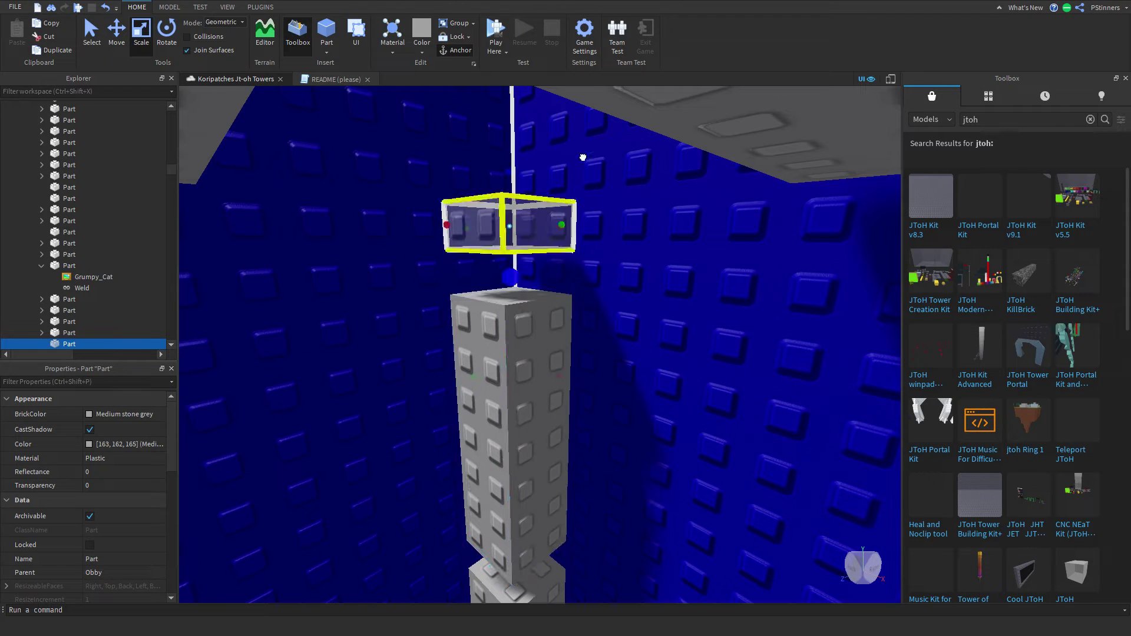
Raise the flat grey copy into the roof's open corner above the upper pillar
{"action": "left_click", "coordinate": [596, 224]}
{"action": "right_click_drag", "start_coordinate": [596, 224], "coordinate": [594, 224]}
{"action": "key", "text": "s"}
{"action": "left_click", "coordinate": [607, 296]}
{"action": "left_click_drag", "start_coordinate": [611, 265], "coordinate": [614, 247]}
{"action": "left_click", "coordinate": [655, 236]}
{"action": "right_click_drag", "start_coordinate": [656, 235], "coordinate": [655, 237]}
{"action": "key", "text": "w"}
{"action": "key", "text": "s"}
Playtest the revised corner climb up onto the grey roof by the red box, and stop the test
{"action": "left_click", "coordinate": [496, 30]}
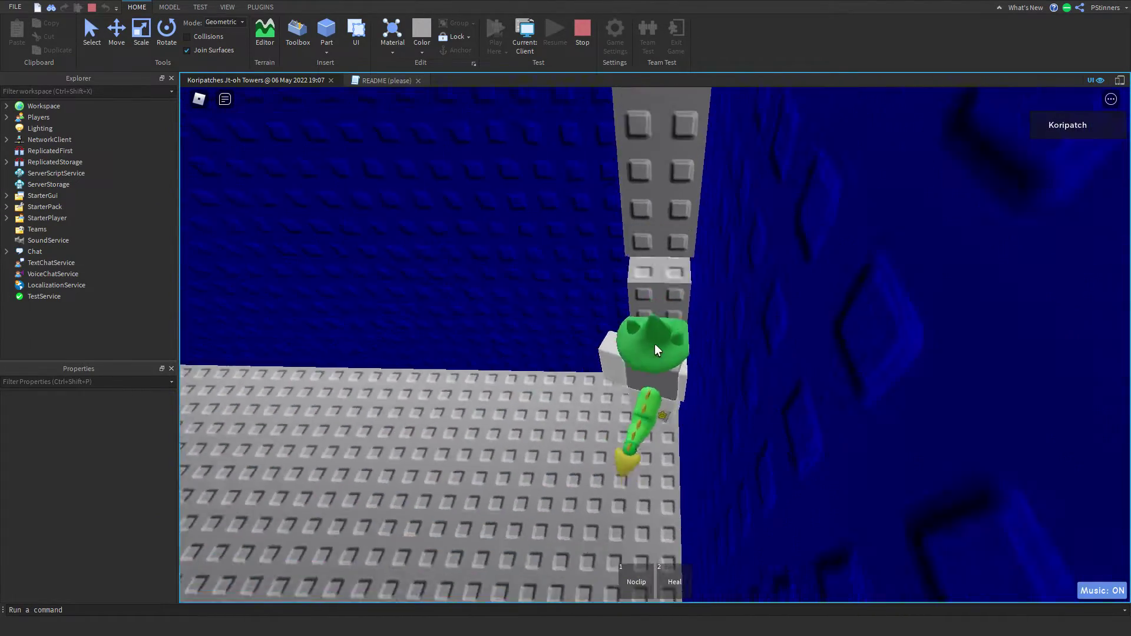
{"action": "right_click_drag", "start_coordinate": [655, 345], "coordinate": [655, 345]}
{"action": "key", "text": "w"}
{"action": "key", "text": "shift"}
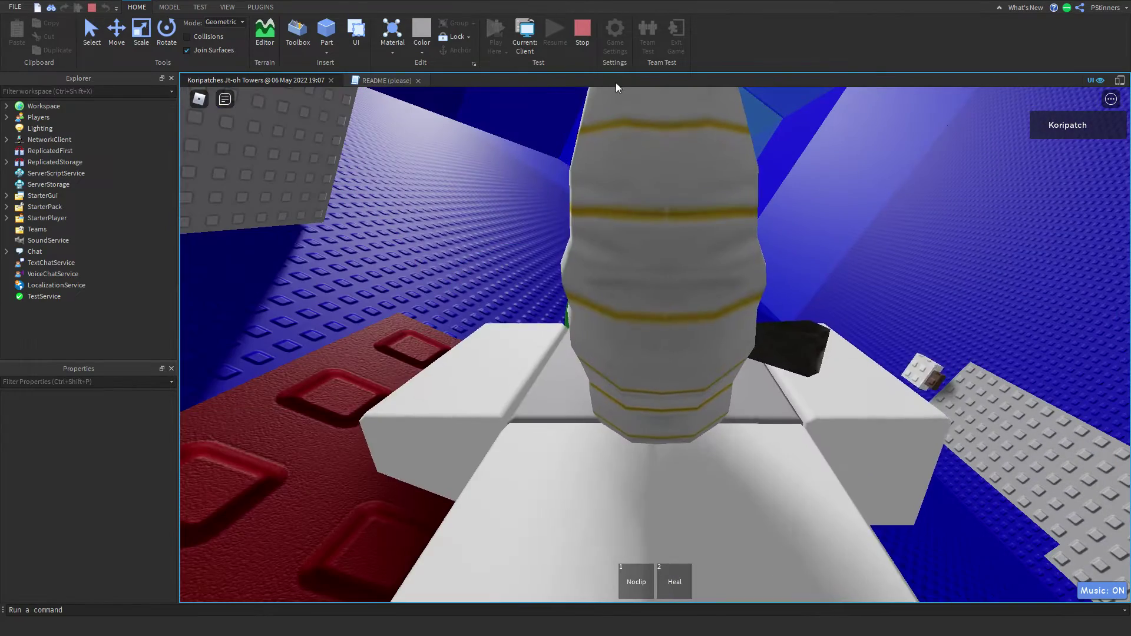
{"action": "left_click", "coordinate": [583, 32]}
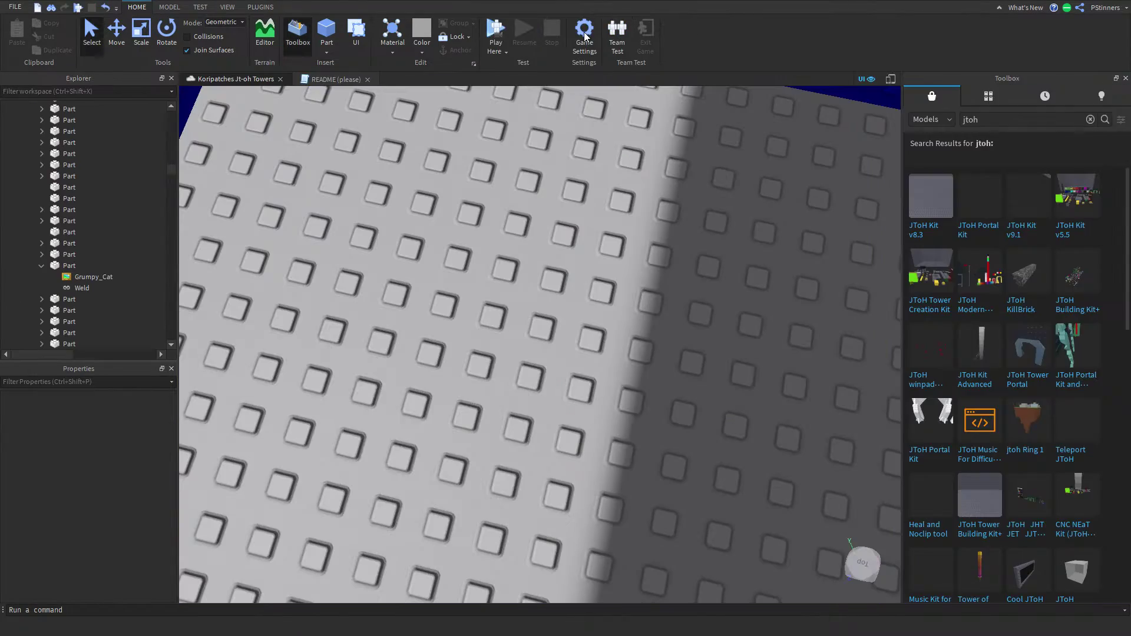
Delete the tall grey pillar under the pink brick and the small grey slab on the green floor nearby
{"action": "left_click", "coordinate": [613, 345]}
{"action": "right_click_drag", "start_coordinate": [613, 345], "coordinate": [542, 406]}
{"action": "left_click", "coordinate": [588, 343]}
{"action": "scroll", "coordinate": [574, 321], "scroll_direction": "up", "scroll_amount": 4}
{"action": "scroll", "coordinate": [543, 406], "scroll_direction": "down", "scroll_amount": 5}
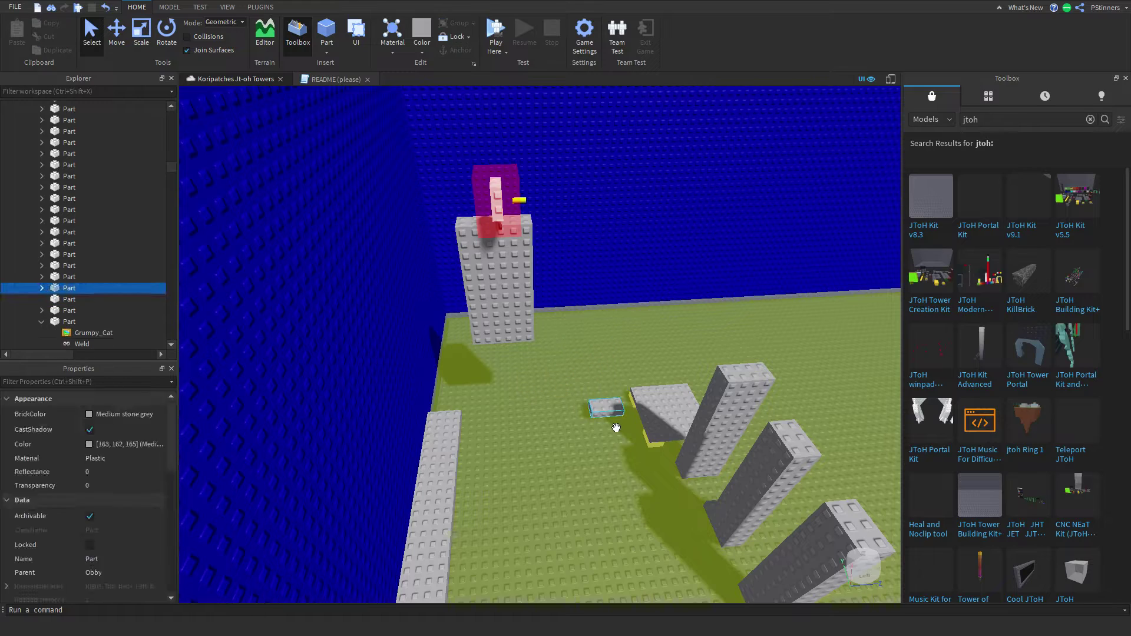
{"action": "right_click_drag", "start_coordinate": [557, 390], "coordinate": [523, 374]}
{"action": "left_click", "coordinate": [523, 374]}
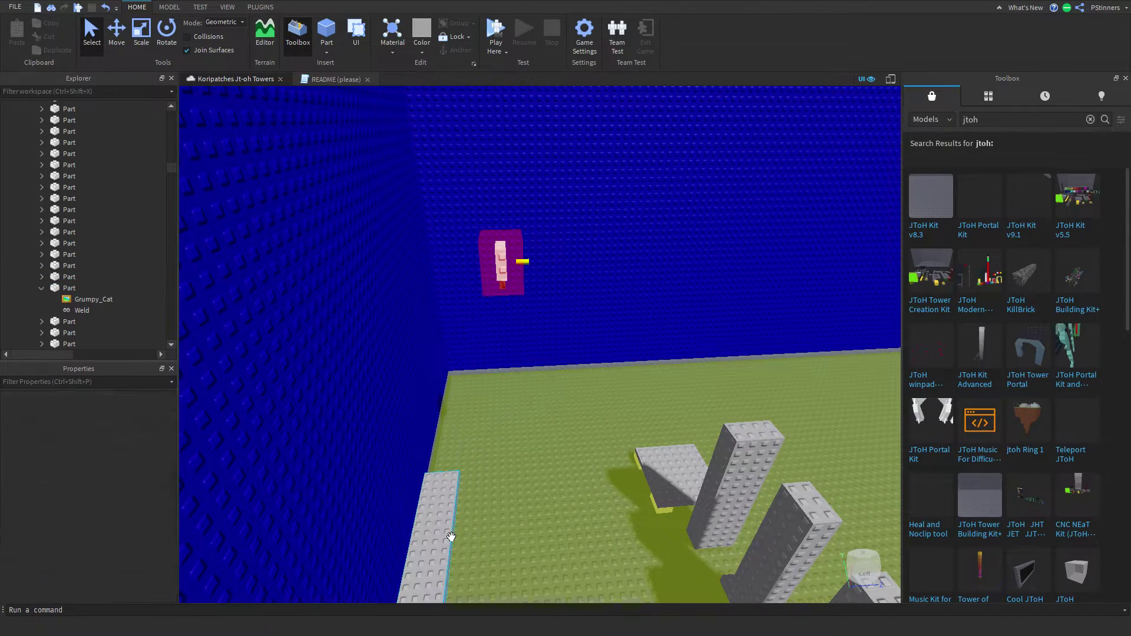
Duplicate the long grey slab by the blue wall and raise the copy to roof level as a ledge towards the pink brick
{"action": "right_click_drag", "start_coordinate": [451, 537], "coordinate": [621, 547]}
{"action": "left_click", "coordinate": [621, 547]}
{"action": "key", "text": "ctrl+d"}
{"action": "scroll", "coordinate": [468, 566], "scroll_direction": "down", "scroll_amount": 4}
{"action": "right_click_drag", "start_coordinate": [501, 558], "coordinate": [465, 549]}
{"action": "left_click_drag", "start_coordinate": [465, 513], "coordinate": [460, 489]}
{"action": "scroll", "coordinate": [460, 489], "scroll_direction": "up", "scroll_amount": 3}
{"action": "scroll", "coordinate": [460, 489], "scroll_direction": "up", "scroll_amount": 3}
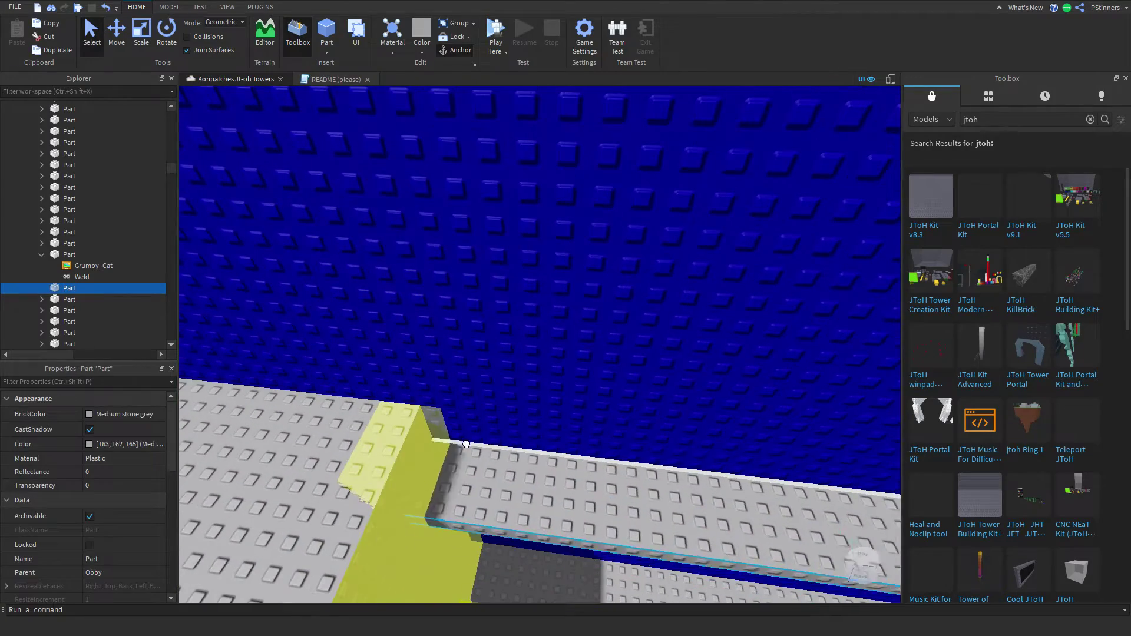
{"action": "left_click_drag", "start_coordinate": [492, 421], "coordinate": [514, 370]}
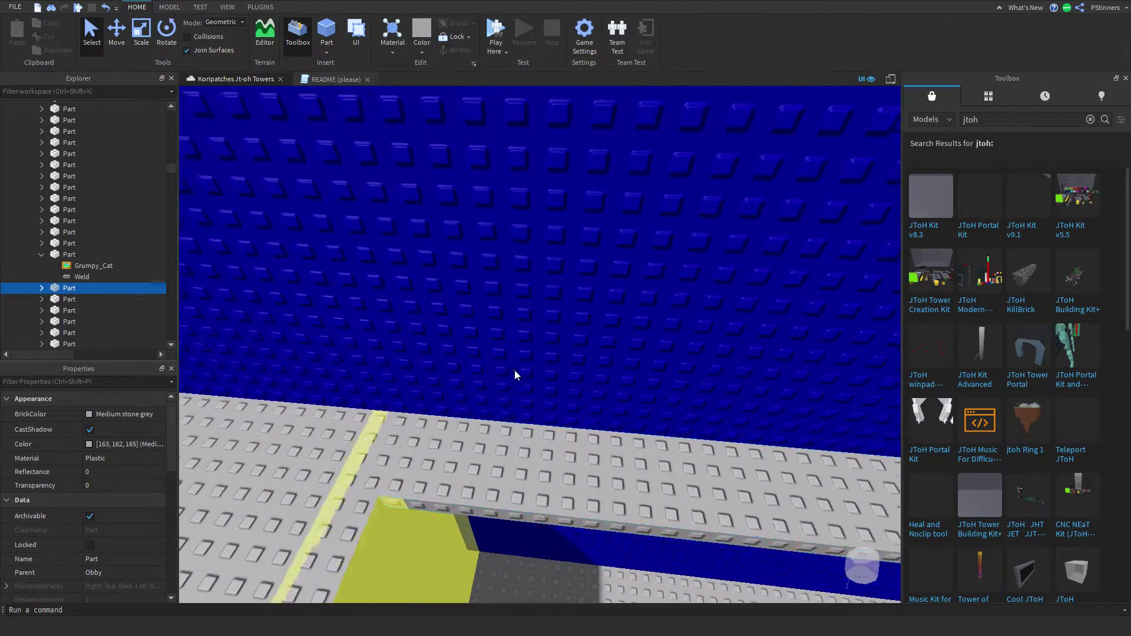
{"action": "left_click", "coordinate": [515, 371]}
Examine the new wall ledge, the red box and the pink brick from several angles across the room
{"action": "scroll", "coordinate": [514, 370], "scroll_direction": "down", "scroll_amount": 5}
{"action": "right_click_drag", "start_coordinate": [514, 370], "coordinate": [511, 369]}
{"action": "scroll", "coordinate": [512, 370], "scroll_direction": "up", "scroll_amount": 10}
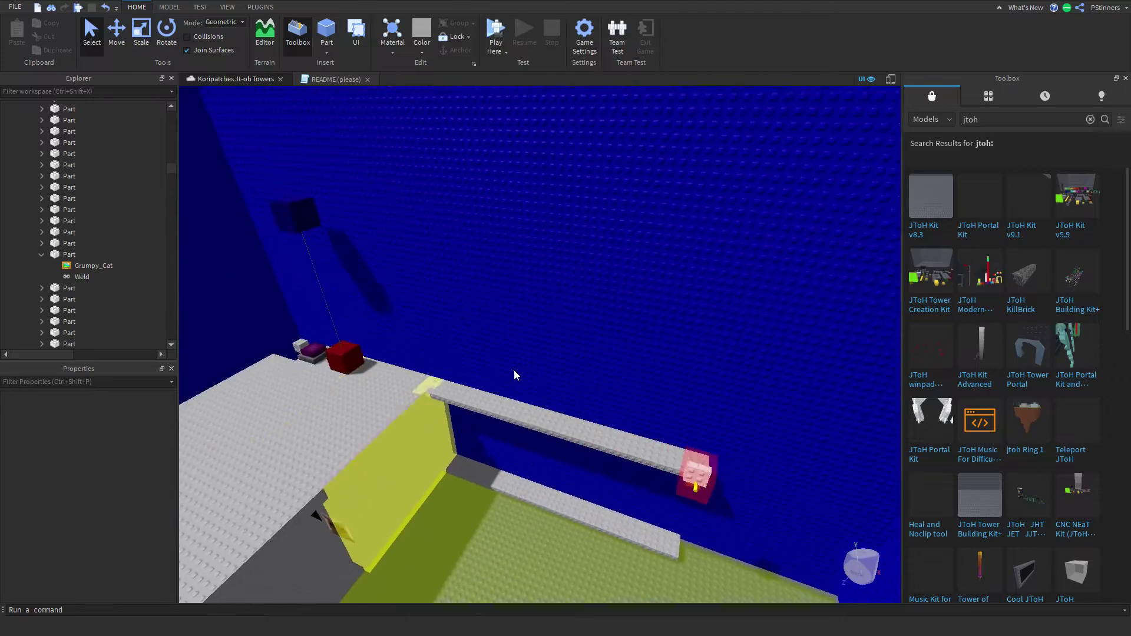
{"action": "scroll", "coordinate": [511, 371], "scroll_direction": "down", "scroll_amount": 10}
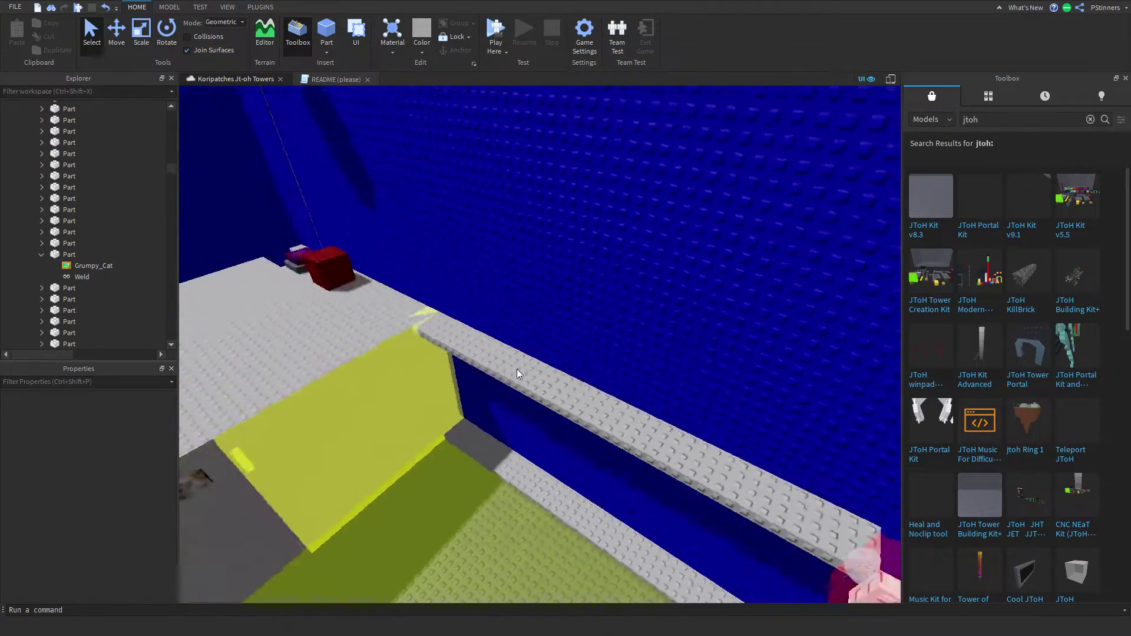
{"action": "key", "text": "d"}
{"action": "right_click_drag", "start_coordinate": [514, 370], "coordinate": [514, 370]}
{"action": "key", "text": "w"}
{"action": "key", "text": "a"}
{"action": "key", "text": "s"}
{"action": "key", "text": "s"}
{"action": "key", "text": "d"}
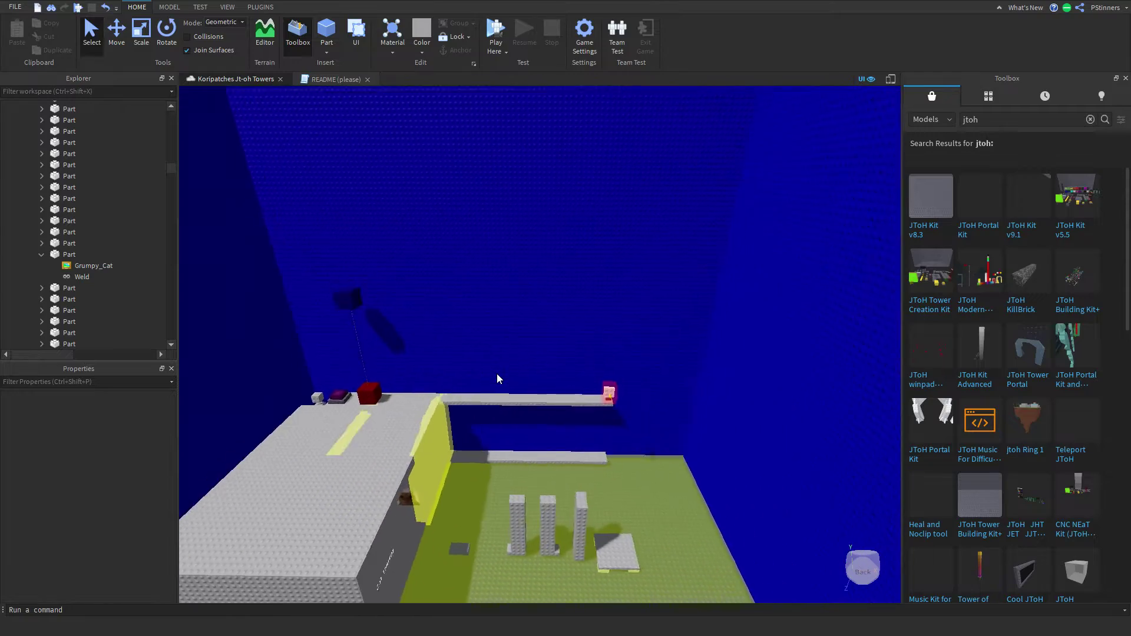
{"action": "key", "text": "w"}
{"action": "key", "text": "a"}
{"action": "right_click_drag", "start_coordinate": [514, 372], "coordinate": [513, 370]}
{"action": "key", "text": "a"}
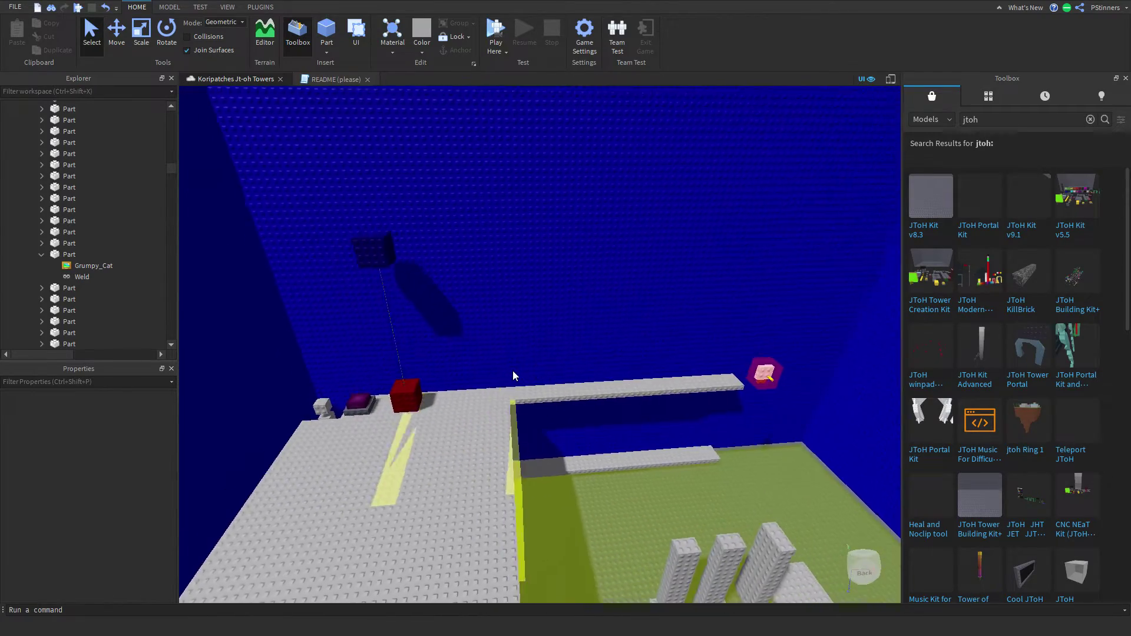
{"action": "key", "text": "w"}
{"action": "key", "text": "d"}
{"action": "scroll", "coordinate": [513, 376], "scroll_direction": "down", "scroll_amount": 10}
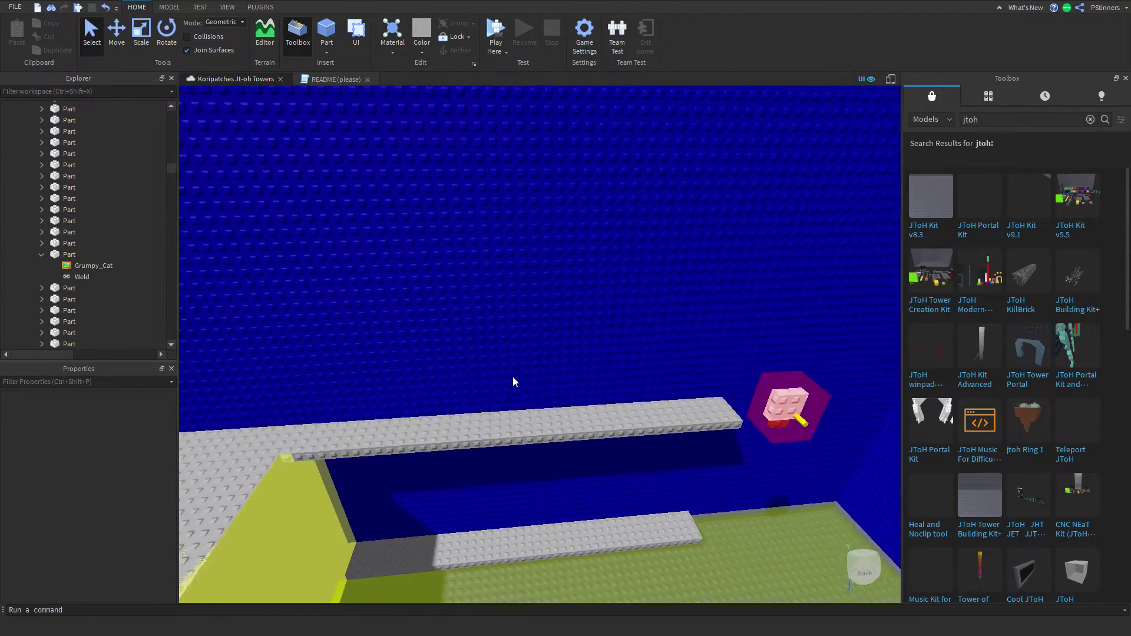
Duplicate the wall ledge, join the copy at a right angle to its end beside the pink brick, and shorten it
{"action": "right_click_drag", "start_coordinate": [532, 395], "coordinate": [513, 381]}
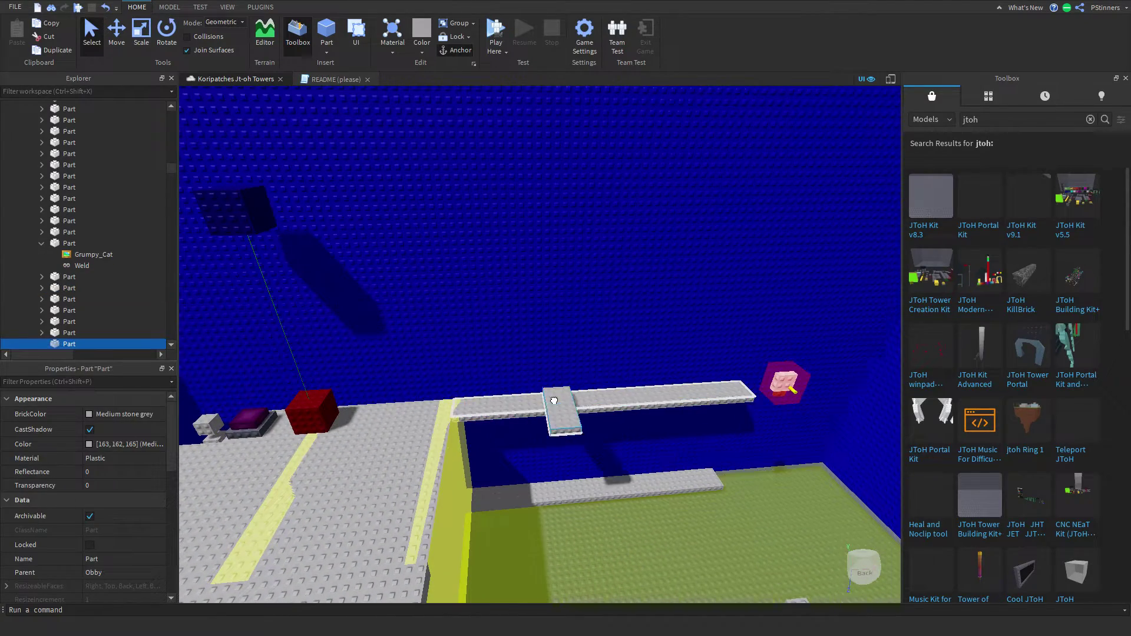
{"action": "scroll", "coordinate": [563, 420], "scroll_direction": "up", "scroll_amount": 5}
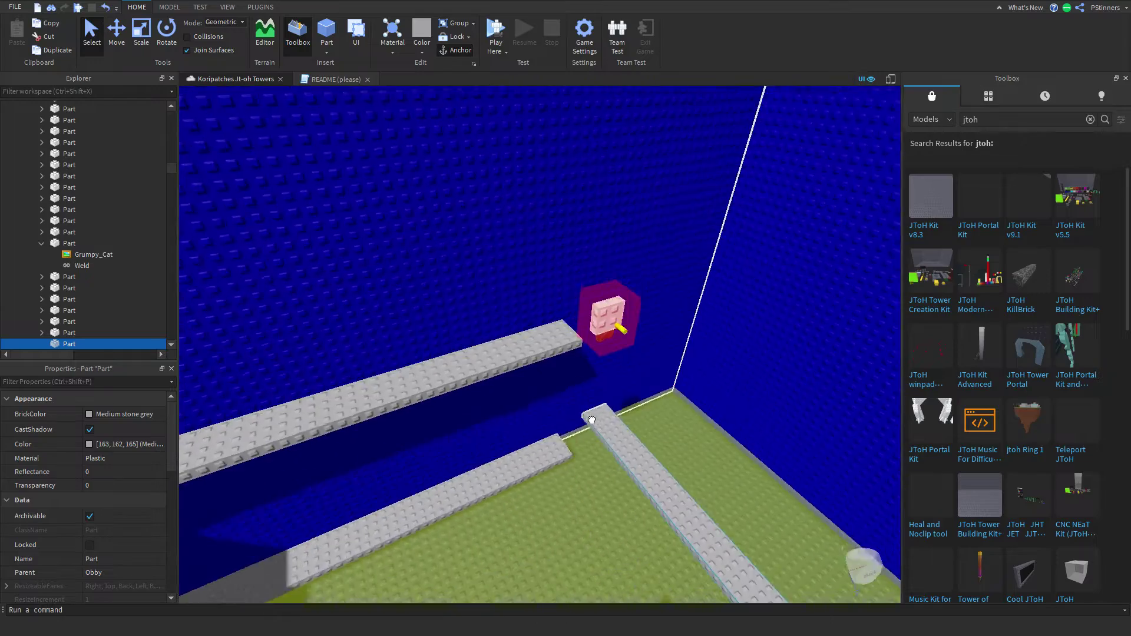
{"action": "scroll", "coordinate": [567, 354], "scroll_direction": "down", "scroll_amount": 5}
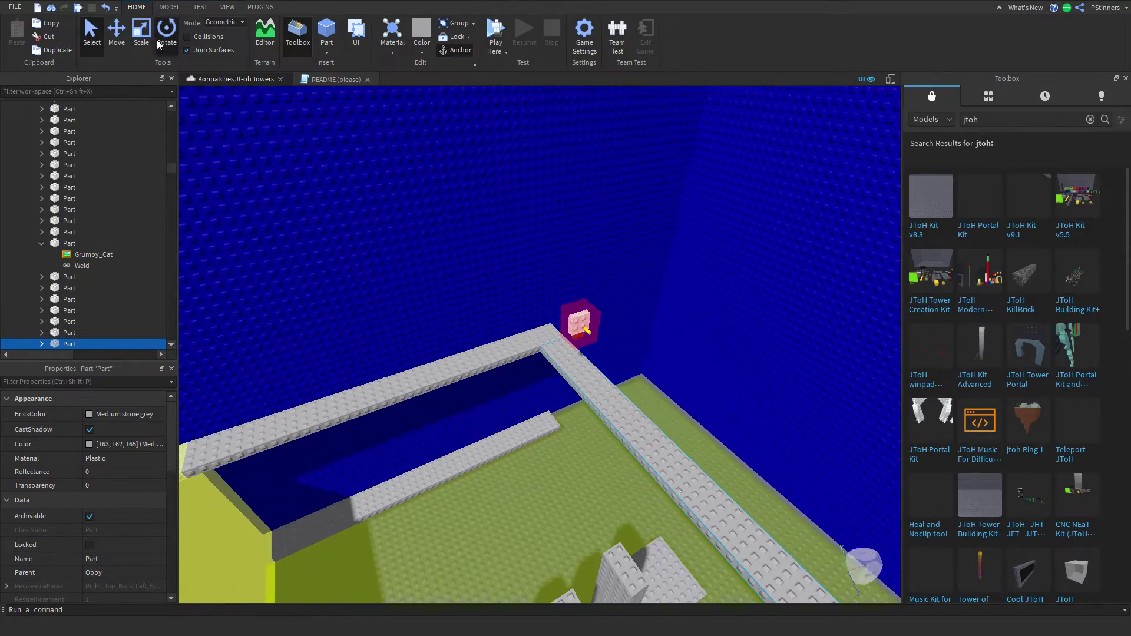
{"action": "left_click", "coordinate": [786, 371]}
{"action": "right_click_drag", "start_coordinate": [787, 370], "coordinate": [816, 370]}
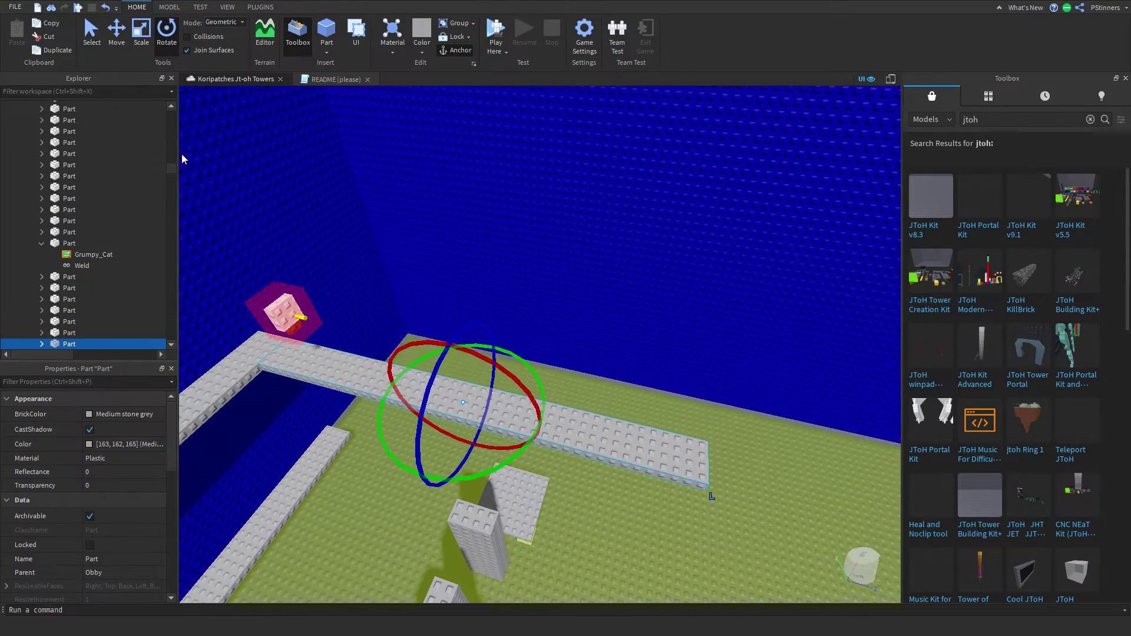
{"action": "key", "text": "s"}
{"action": "left_click_drag", "start_coordinate": [696, 454], "coordinate": [670, 480]}
Duplicate the shortened grey slab and place the copy perpendicular to the middle of the wall ledge
{"action": "scroll", "coordinate": [656, 457], "scroll_direction": "up", "scroll_amount": 5}
{"action": "left_click", "coordinate": [670, 480]}
{"action": "scroll", "coordinate": [669, 480], "scroll_direction": "down", "scroll_amount": 5}
{"action": "right_click_drag", "start_coordinate": [669, 480], "coordinate": [670, 480]}
{"action": "scroll", "coordinate": [670, 480], "scroll_direction": "up", "scroll_amount": 4}
{"action": "scroll", "coordinate": [670, 480], "scroll_direction": "down", "scroll_amount": 4}
{"action": "left_click", "coordinate": [732, 372]}
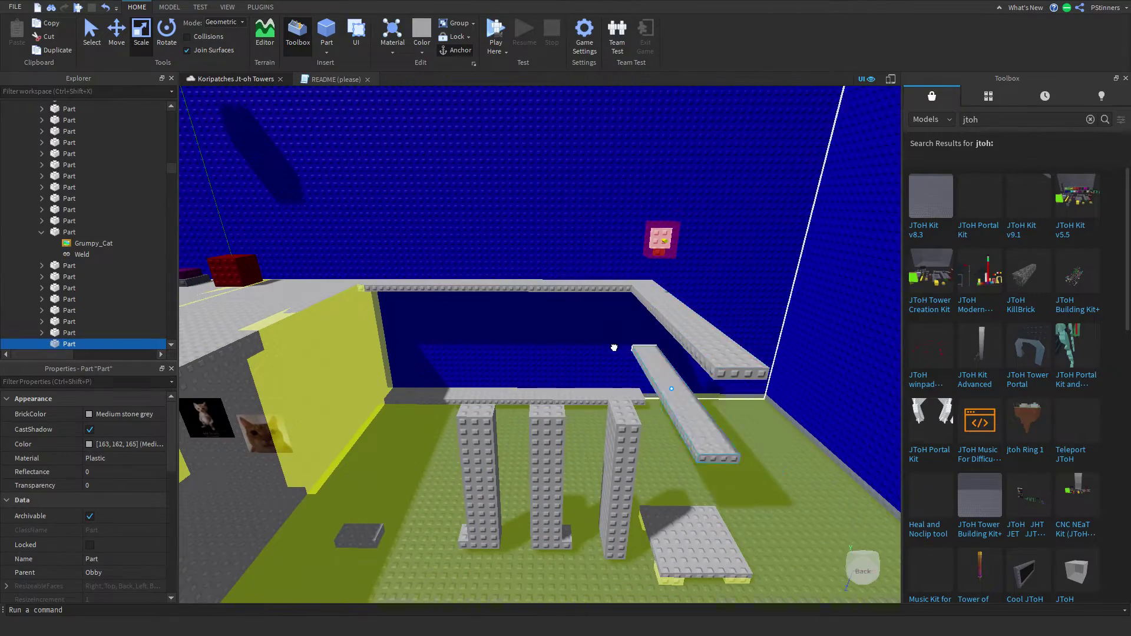
{"action": "scroll", "coordinate": [614, 347], "scroll_direction": "up", "scroll_amount": 3}
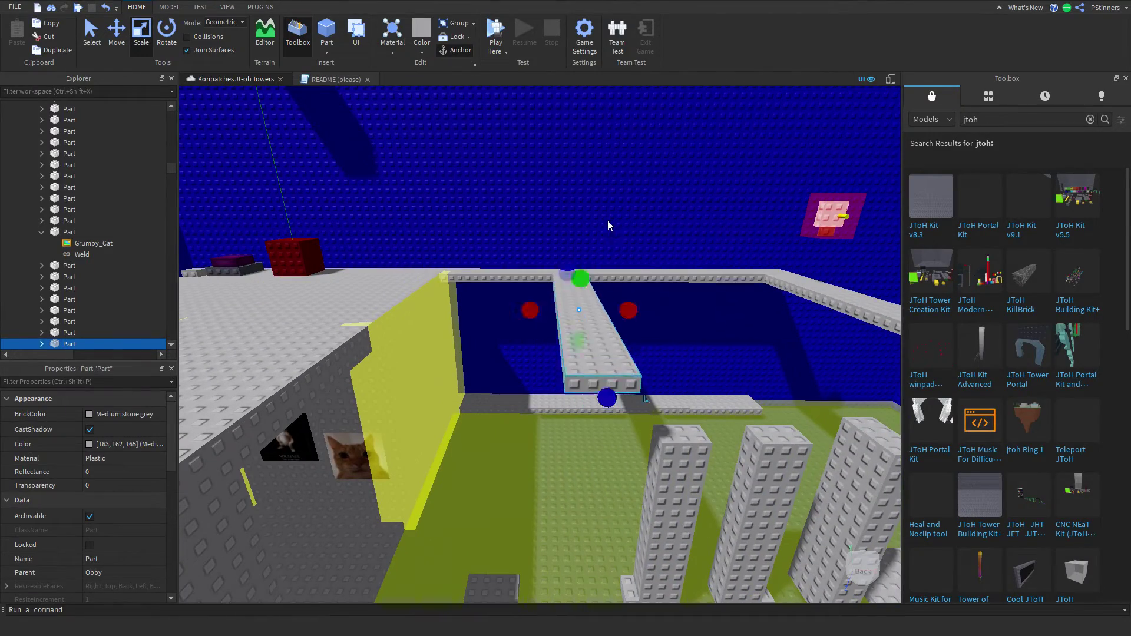
Shorten the perpendicular grey slab from its wall-ledge end into a small, nearly square platform out in the room
{"action": "left_click", "coordinate": [609, 221]}
{"action": "right_click_drag", "start_coordinate": [608, 222], "coordinate": [611, 221]}
{"action": "scroll", "coordinate": [610, 220], "scroll_direction": "down", "scroll_amount": 3}
{"action": "left_click", "coordinate": [371, 361]}
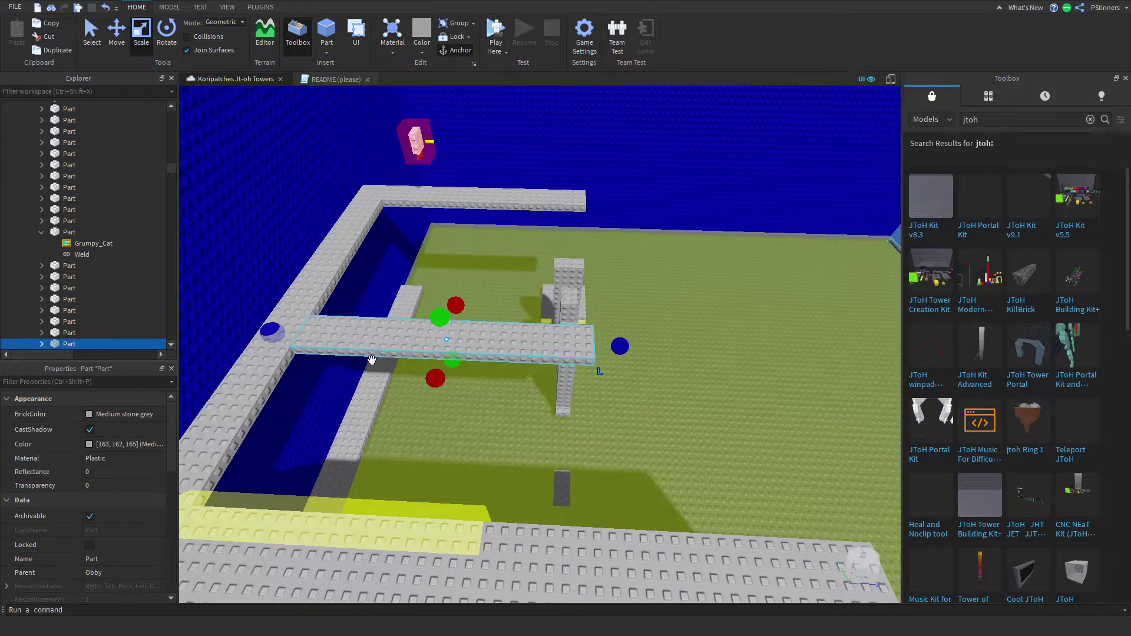
{"action": "left_click_drag", "start_coordinate": [284, 334], "coordinate": [516, 355]}
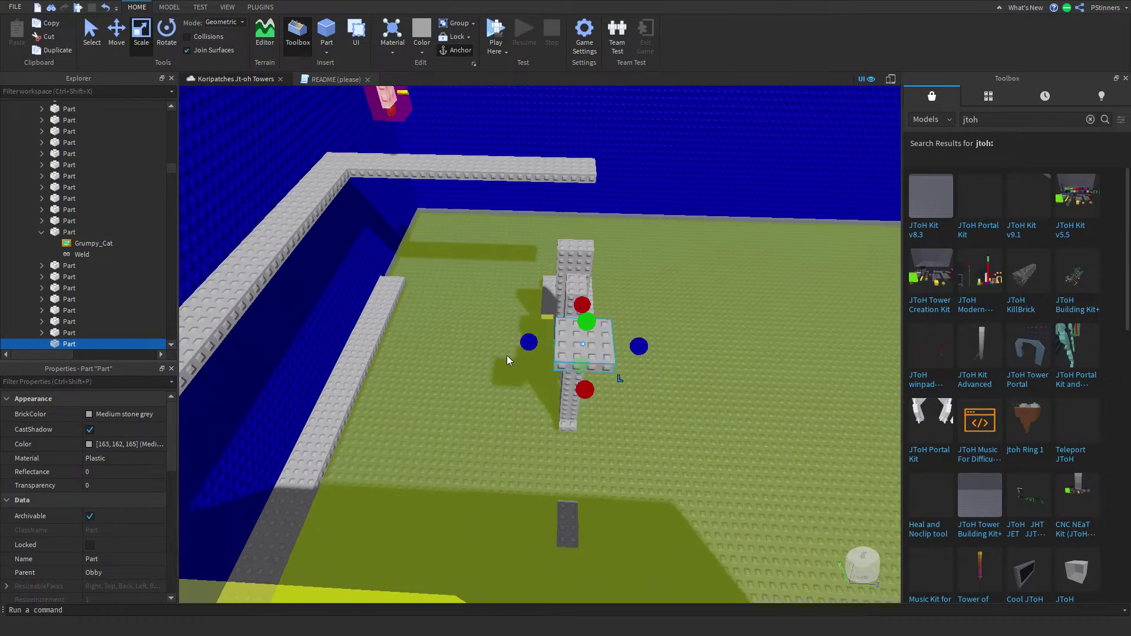
Try to duplicate the small platform and shrink the copy into a narrower block on top of it
{"action": "left_click", "coordinate": [617, 400]}
{"action": "right_click_drag", "start_coordinate": [618, 400], "coordinate": [617, 401]}
{"action": "scroll", "coordinate": [620, 401], "scroll_direction": "up", "scroll_amount": 3}
{"action": "scroll", "coordinate": [618, 401], "scroll_direction": "down", "scroll_amount": 3}
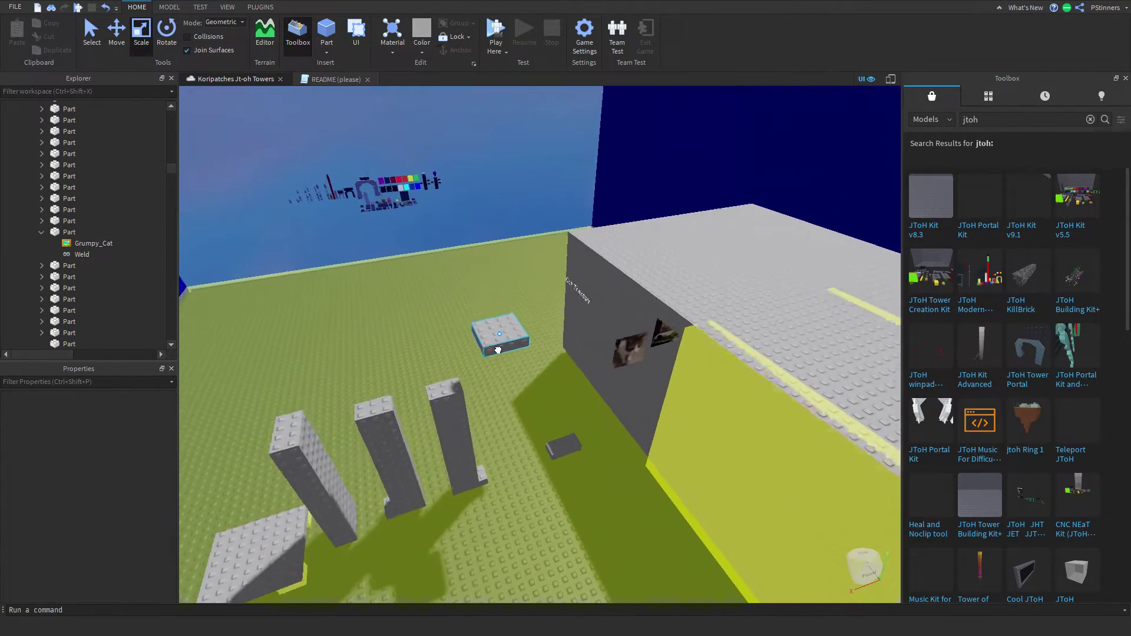
{"action": "left_click", "coordinate": [498, 350]}
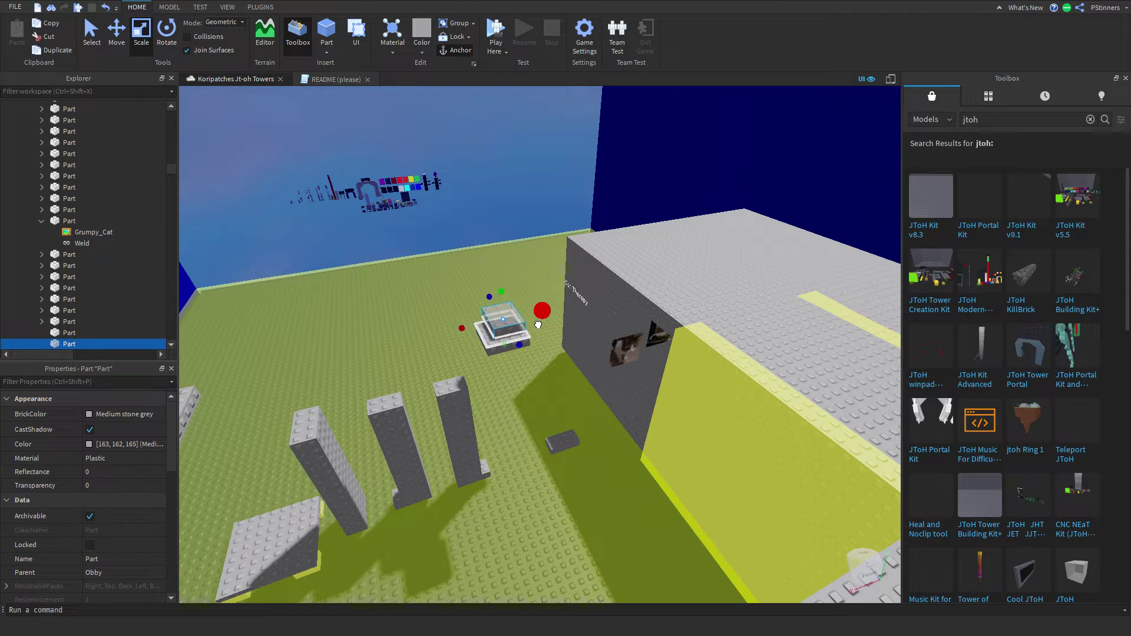
Duplicate the three stacked grey pillar parts in the blue wall corner and stack the copies on the small platform
{"action": "left_click", "coordinate": [378, 302]}
{"action": "right_click_drag", "start_coordinate": [377, 302], "coordinate": [394, 321]}
{"action": "scroll", "coordinate": [379, 305], "scroll_direction": "up", "scroll_amount": 3}
{"action": "left_click", "coordinate": [334, 506]}
{"action": "key", "text": "w"}
{"action": "right_click_drag", "start_coordinate": [334, 506], "coordinate": [334, 506]}
{"action": "scroll", "coordinate": [475, 429], "scroll_direction": "up", "scroll_amount": 2}
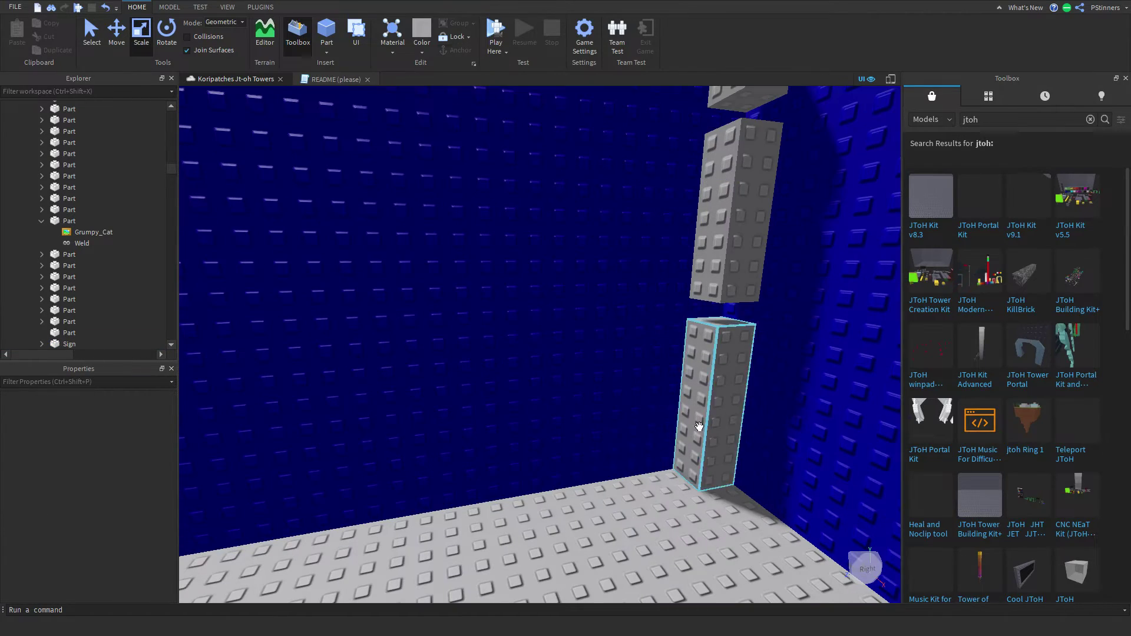
{"action": "left_click", "coordinate": [745, 218], "text": "ctrl"}
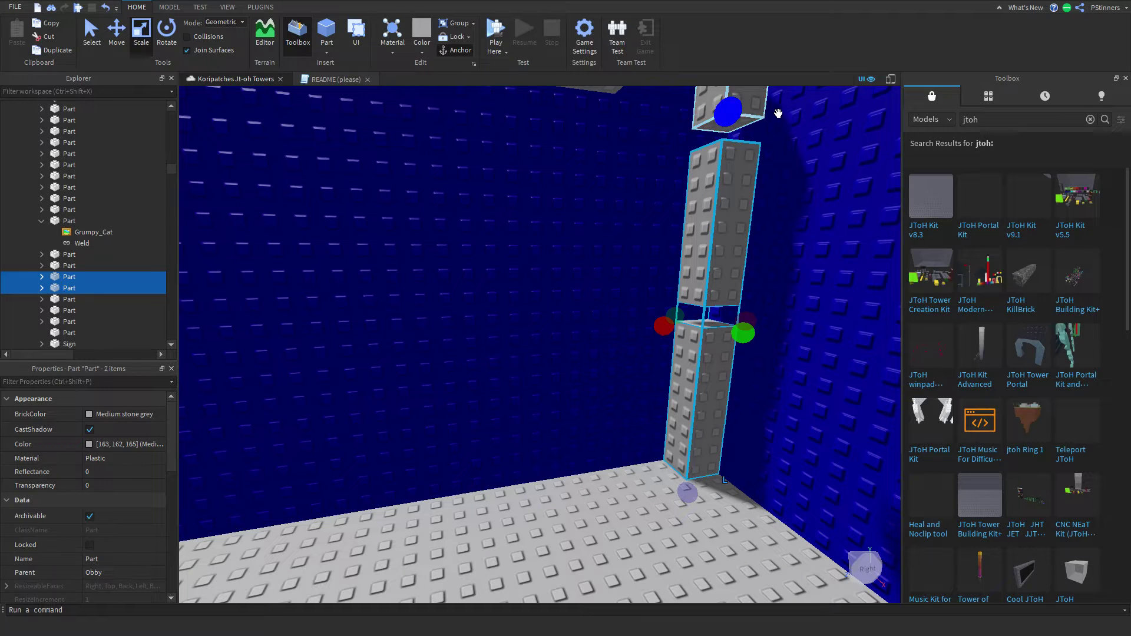
{"action": "scroll", "coordinate": [700, 460], "scroll_direction": "down", "scroll_amount": 5}
{"action": "left_click_drag", "start_coordinate": [700, 461], "coordinate": [700, 460]}
{"action": "right_click_drag", "start_coordinate": [700, 460], "coordinate": [700, 461]}
{"action": "left_click_drag", "start_coordinate": [700, 461], "coordinate": [700, 460]}
{"action": "right_click_drag", "start_coordinate": [700, 460], "coordinate": [701, 460]}
{"action": "left_click_drag", "start_coordinate": [700, 460], "coordinate": [700, 460]}
{"action": "right_click_drag", "start_coordinate": [700, 460], "coordinate": [700, 460]}
{"action": "key", "text": "f"}
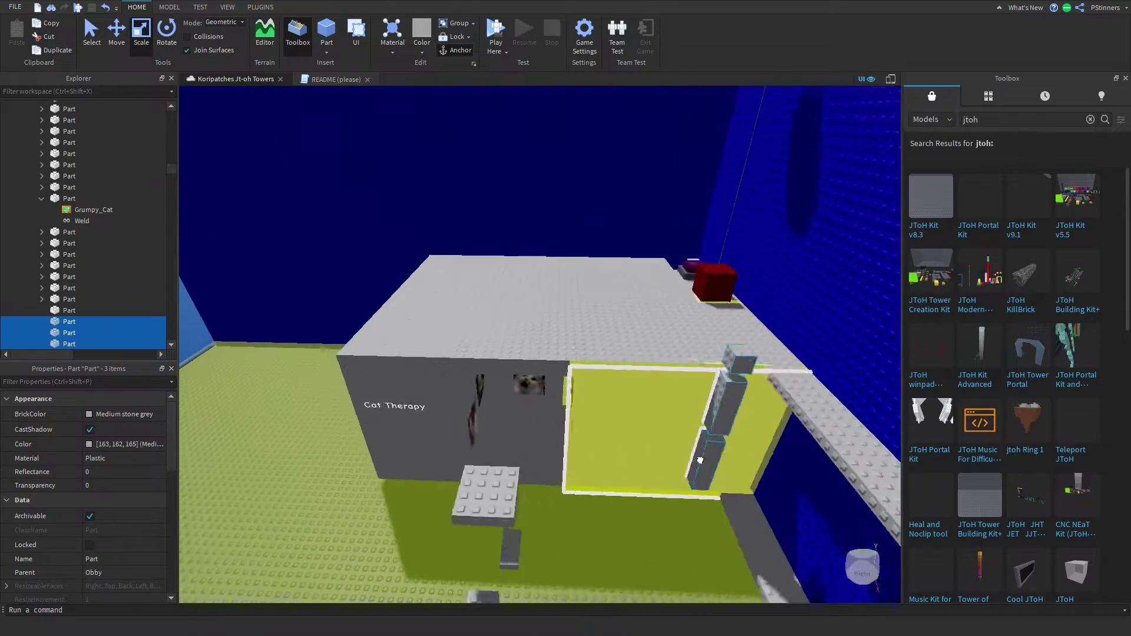
Move the pink key model from the wall ledge corner to the top of the new pillar stack
{"action": "left_click", "coordinate": [592, 533]}
{"action": "right_click_drag", "start_coordinate": [591, 533], "coordinate": [589, 529]}
{"action": "scroll", "coordinate": [590, 533], "scroll_direction": "down", "scroll_amount": 5}
{"action": "scroll", "coordinate": [589, 529], "scroll_direction": "up", "scroll_amount": 3}
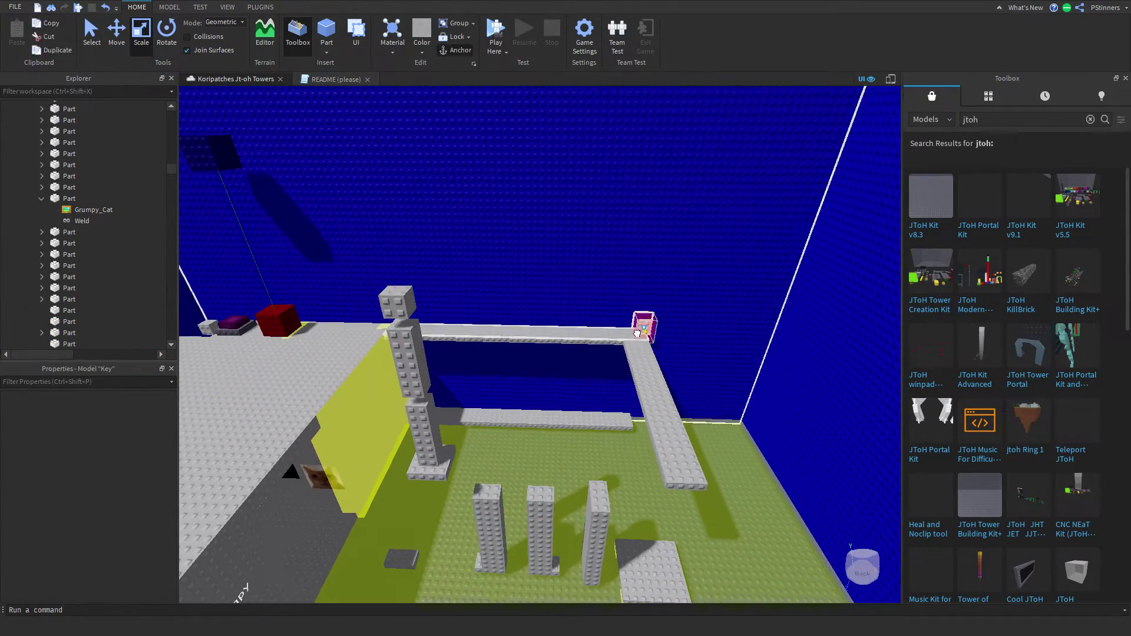
{"action": "left_click", "coordinate": [637, 334]}
{"action": "key", "text": "f"}
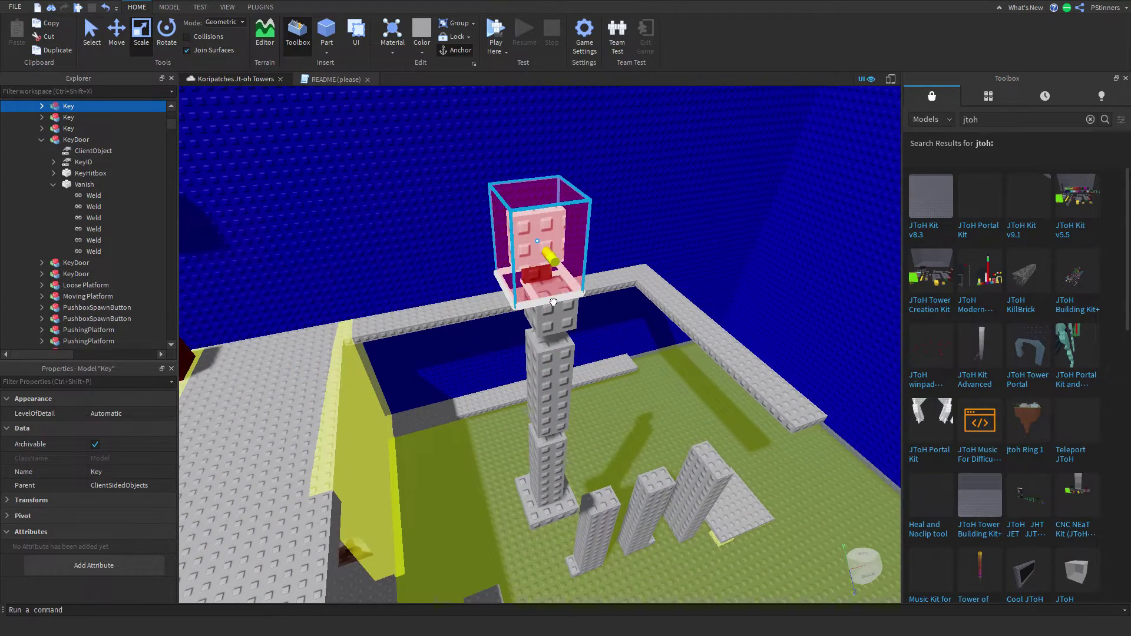
{"action": "scroll", "coordinate": [555, 311], "scroll_direction": "down", "scroll_amount": 2}
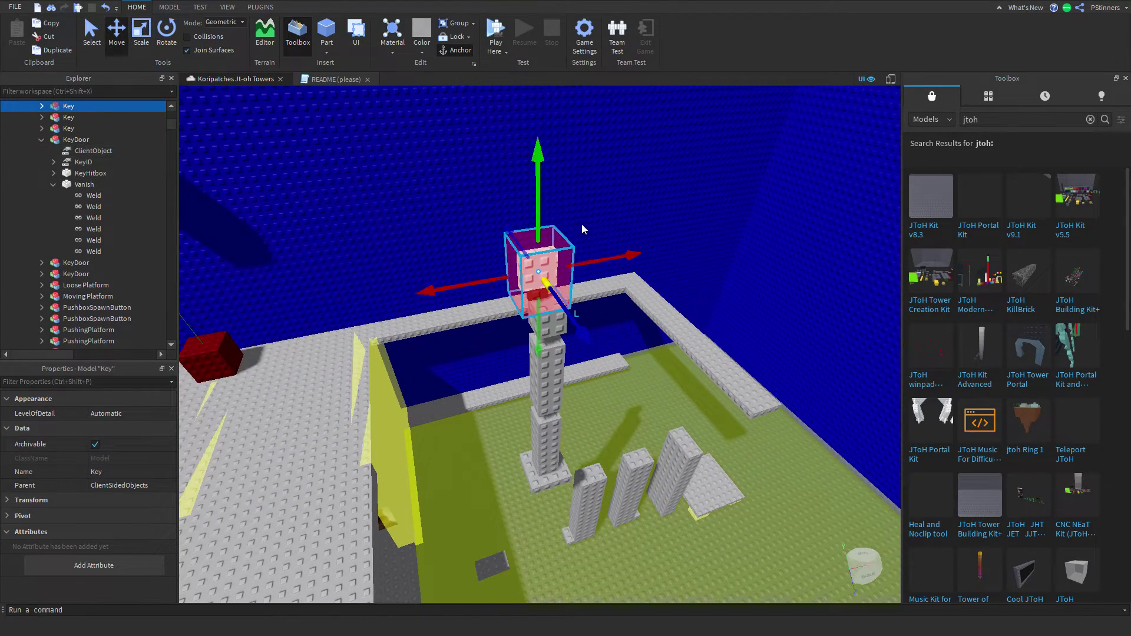
Examine the key on top of the pillar stack from several sides
{"action": "left_click", "coordinate": [641, 367]}
{"action": "right_click_drag", "start_coordinate": [641, 367], "coordinate": [637, 366]}
{"action": "key", "text": "w"}
{"action": "key", "text": "d"}
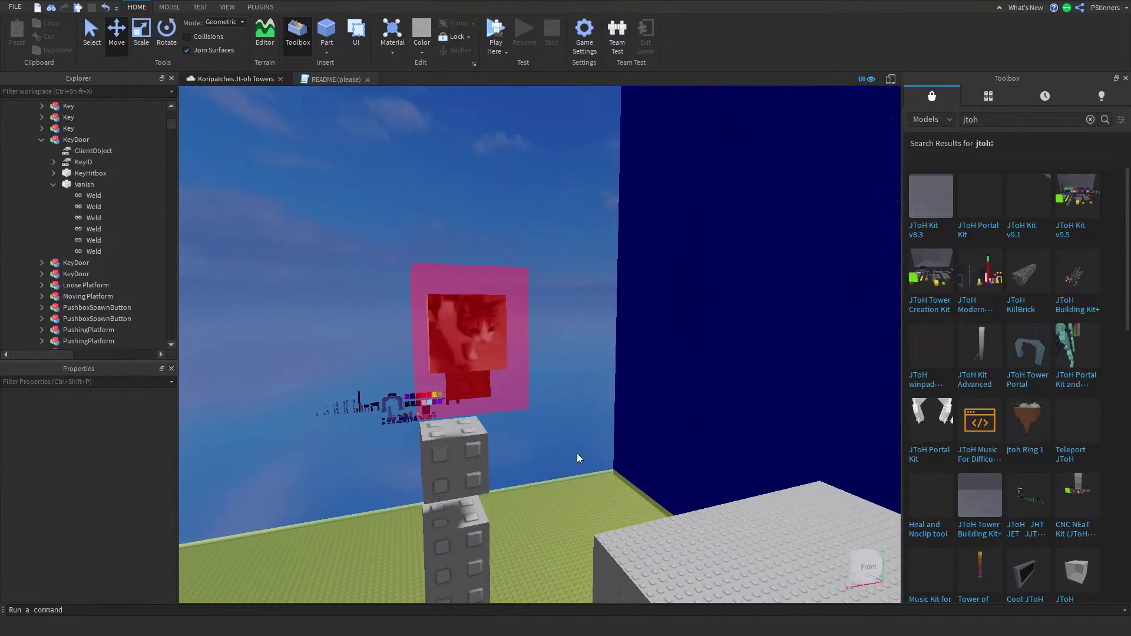
{"action": "right_click_drag", "start_coordinate": [567, 513], "coordinate": [567, 513]}
{"action": "key", "text": "s"}
{"action": "key", "text": "w"}
{"action": "key", "text": "s"}
Try to relocate the DualityBox Spawn Button from the roof to the corner of the wall ledges
{"action": "left_click", "coordinate": [384, 402]}
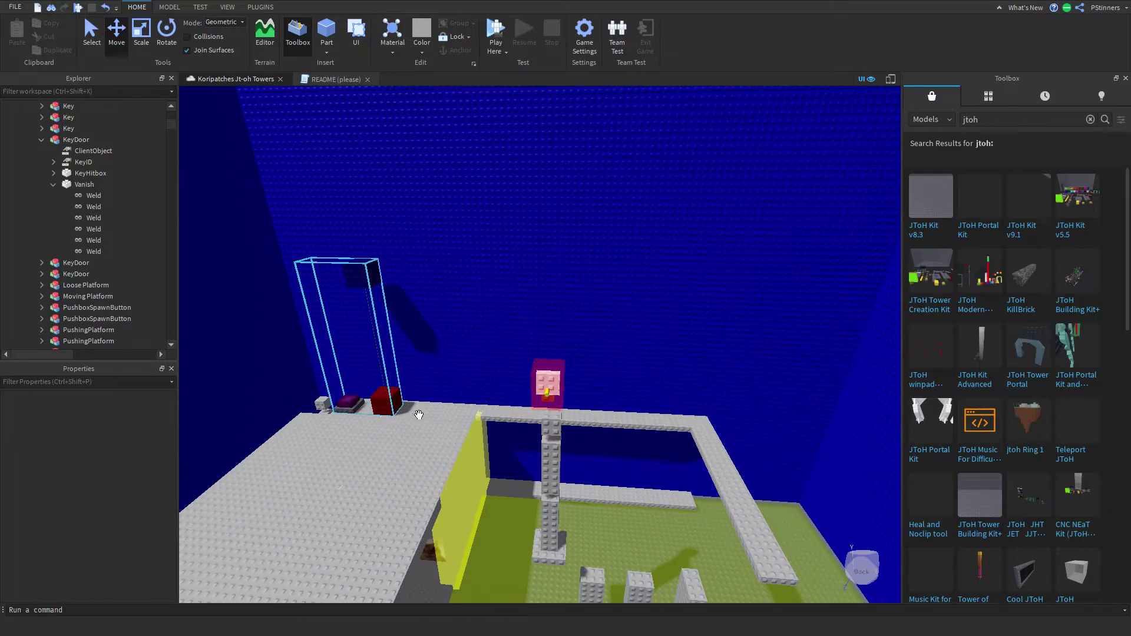
{"action": "key", "text": "f"}
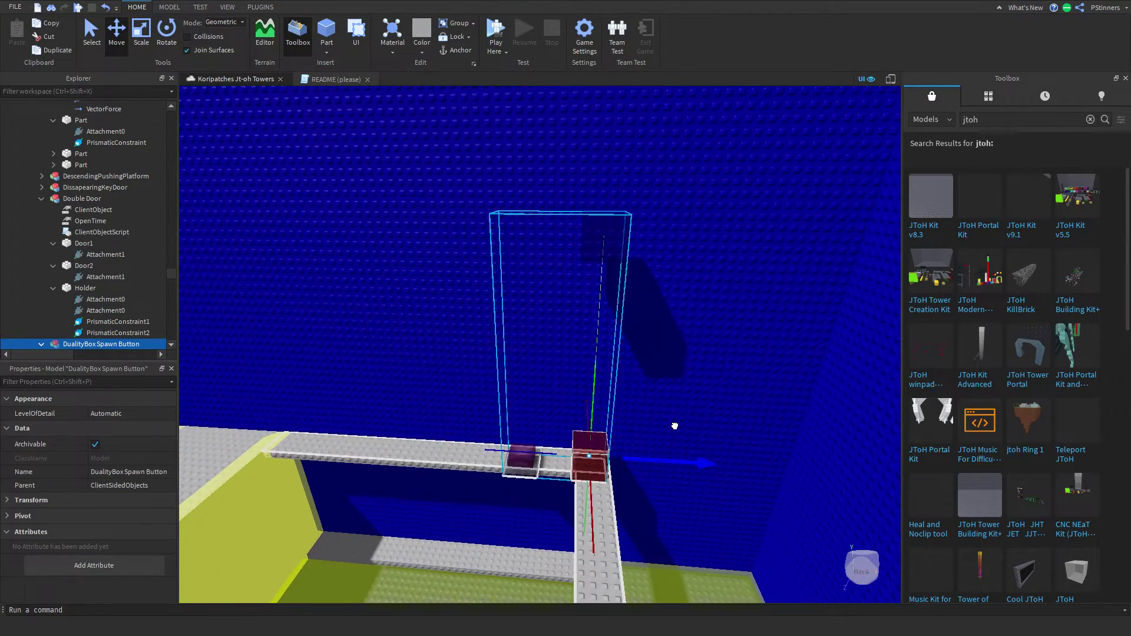
{"action": "key", "text": "s"}
{"action": "left_click", "coordinate": [491, 319]}
{"action": "right_click_drag", "start_coordinate": [492, 319], "coordinate": [492, 322]}
{"action": "scroll", "coordinate": [491, 318], "scroll_direction": "up", "scroll_amount": 1}
{"action": "left_click", "coordinate": [459, 347]}
{"action": "key", "text": "ctrl+d"}
{"action": "left_click_drag", "start_coordinate": [459, 347], "coordinate": [526, 366]}
Undo the relocation of the DualityBox Spawn Button and the edits after it
{"action": "left_click", "coordinate": [106, 7]}
{"action": "left_click", "coordinate": [106, 7]}
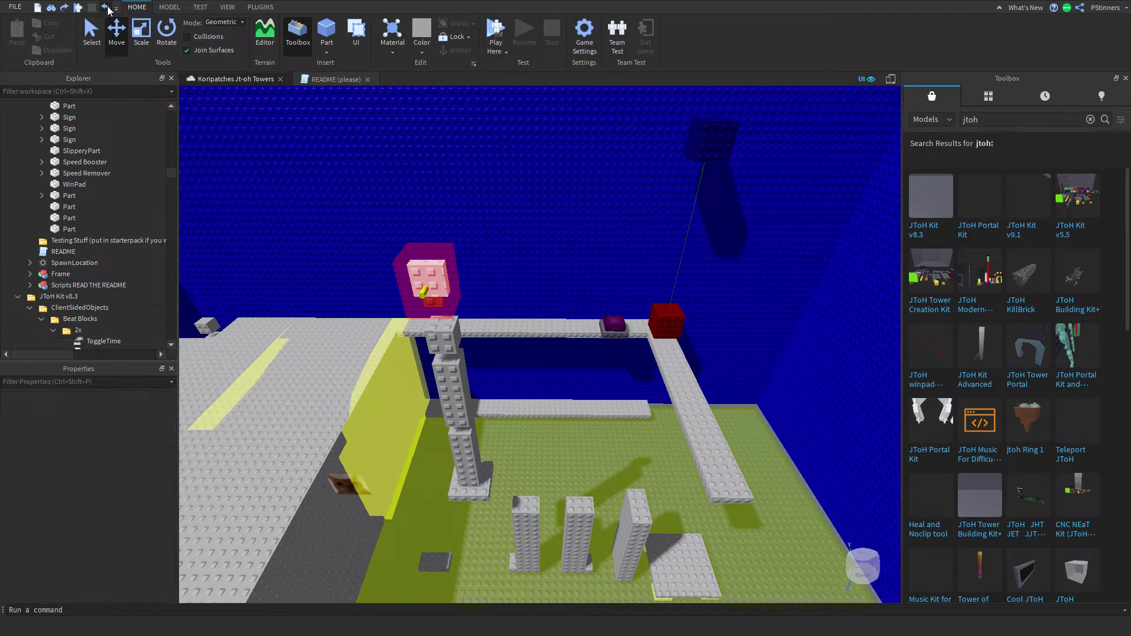
{"action": "left_click", "coordinate": [106, 7]}
Duplicate the grey ledge that runs out beyond the wall ledge corner and rotate the copy a quarter turn
{"action": "left_click", "coordinate": [473, 168]}
{"action": "key", "text": "w"}
{"action": "key", "text": "d"}
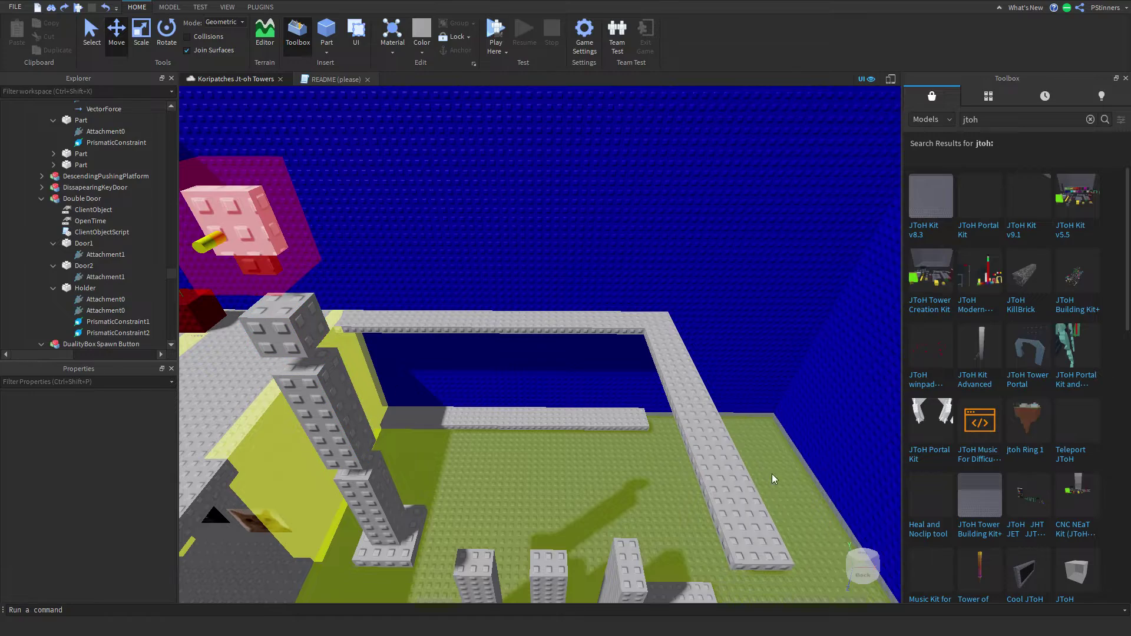
{"action": "left_click", "coordinate": [744, 482]}
{"action": "scroll", "coordinate": [750, 462], "scroll_direction": "up", "scroll_amount": 5}
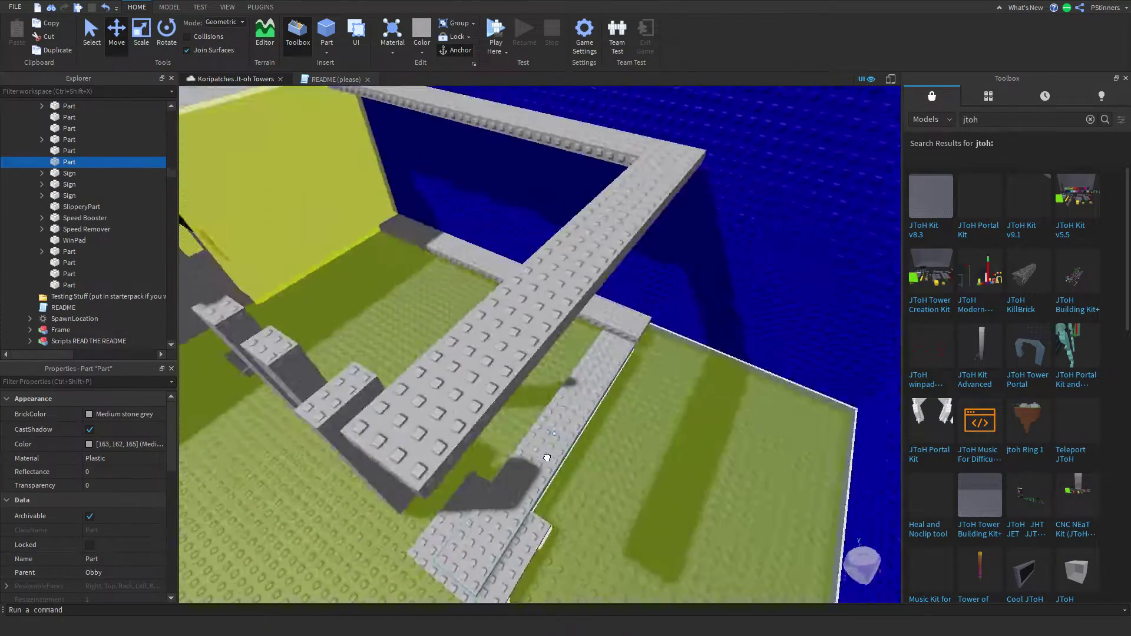
{"action": "right_click_drag", "start_coordinate": [547, 458], "coordinate": [503, 417]}
{"action": "left_click_drag", "start_coordinate": [502, 416], "coordinate": [470, 396]}
{"action": "key", "text": "r"}
{"action": "key", "text": "t"}
{"action": "right_click_drag", "start_coordinate": [383, 430], "coordinate": [383, 431]}
{"action": "left_click", "coordinate": [383, 431]}
Raise the rotated slab copy and join it at a right angle to the free end of the ledge
{"action": "key", "text": "s"}
{"action": "key", "text": "w"}
{"action": "right_click_drag", "start_coordinate": [548, 453], "coordinate": [548, 453]}
{"action": "key", "text": "w"}
{"action": "right_click_drag", "start_coordinate": [545, 406], "coordinate": [574, 433]}
{"action": "key", "text": "w"}
{"action": "right_click_drag", "start_coordinate": [558, 352], "coordinate": [709, 416]}
{"action": "left_click_drag", "start_coordinate": [581, 449], "coordinate": [545, 174]}
{"action": "scroll", "coordinate": [547, 174], "scroll_direction": "up", "scroll_amount": 5}
{"action": "right_click_drag", "start_coordinate": [547, 175], "coordinate": [546, 174]}
{"action": "left_click_drag", "start_coordinate": [546, 174], "coordinate": [546, 174]}
{"action": "right_click_drag", "start_coordinate": [546, 175], "coordinate": [545, 175]}
{"action": "scroll", "coordinate": [565, 373], "scroll_direction": "down", "scroll_amount": 3}
{"action": "left_click_drag", "start_coordinate": [546, 175], "coordinate": [477, 348]}
{"action": "scroll", "coordinate": [577, 353], "scroll_direction": "up", "scroll_amount": 4}
{"action": "left_click", "coordinate": [550, 296]}
Examine the tower floor from high above and from close up around the cat therapy box and the ledges
{"action": "right_click_drag", "start_coordinate": [549, 295], "coordinate": [549, 295]}
{"action": "scroll", "coordinate": [534, 412], "scroll_direction": "up", "scroll_amount": 5}
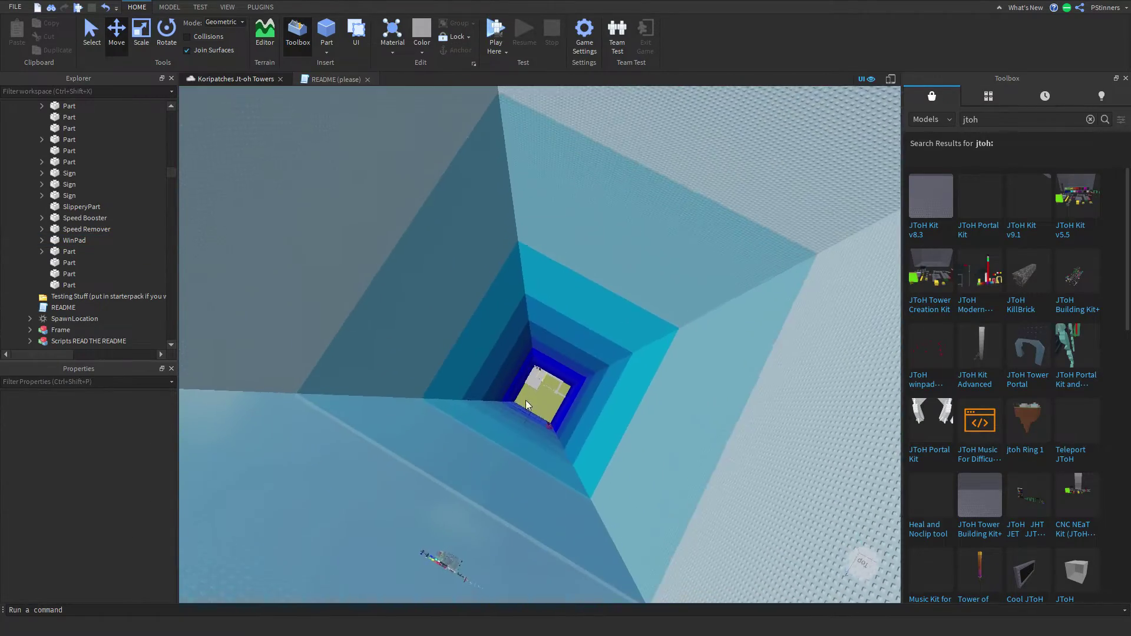
{"action": "scroll", "coordinate": [534, 413], "scroll_direction": "up", "scroll_amount": 8}
{"action": "left_click_drag", "start_coordinate": [534, 413], "coordinate": [555, 344]}
{"action": "left_click", "coordinate": [486, 369]}
{"action": "right_click_drag", "start_coordinate": [486, 370], "coordinate": [485, 369]}
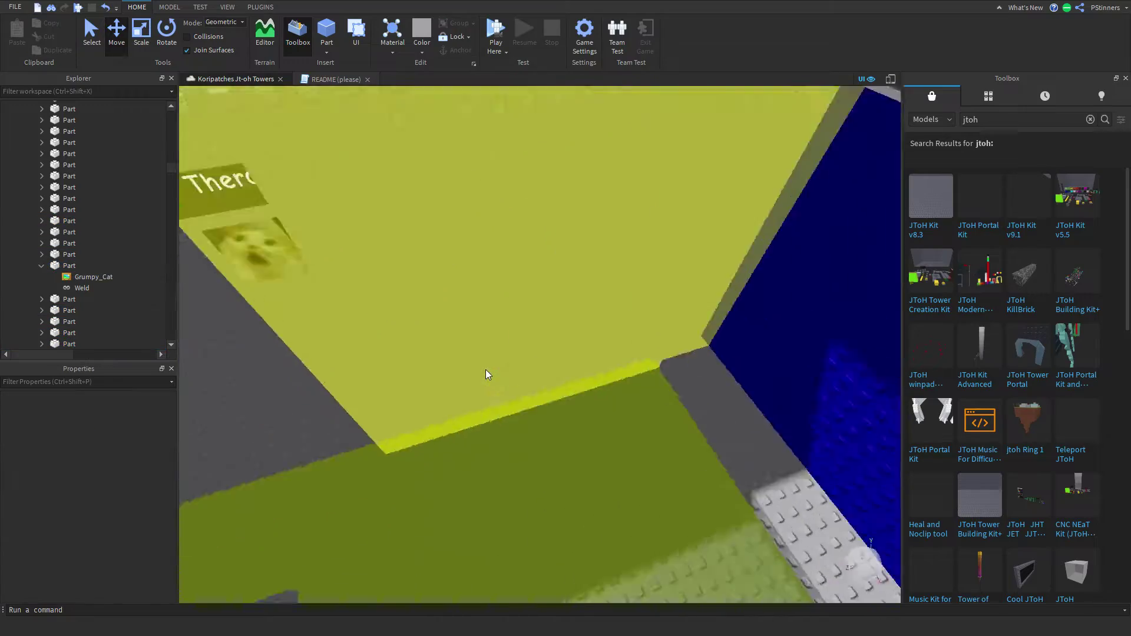
{"action": "scroll", "coordinate": [486, 369], "scroll_direction": "down", "scroll_amount": 4}
{"action": "scroll", "coordinate": [486, 370], "scroll_direction": "up", "scroll_amount": 4}
{"action": "scroll", "coordinate": [486, 370], "scroll_direction": "up", "scroll_amount": 2}
{"action": "scroll", "coordinate": [485, 369], "scroll_direction": "down", "scroll_amount": 3}
{"action": "scroll", "coordinate": [486, 369], "scroll_direction": "up", "scroll_amount": 3}
{"action": "key", "text": "a"}
{"action": "key", "text": "d"}
{"action": "key", "text": "s"}
{"action": "key", "text": "s"}
{"action": "key", "text": "s"}
{"action": "key", "text": "w"}
{"action": "key", "text": "s"}
{"action": "key", "text": "w"}
Set the KeyID value of the key on the pillar stack to "What"
{"action": "left_click", "coordinate": [552, 325]}
{"action": "scroll", "coordinate": [551, 324], "scroll_direction": "up", "scroll_amount": 2}
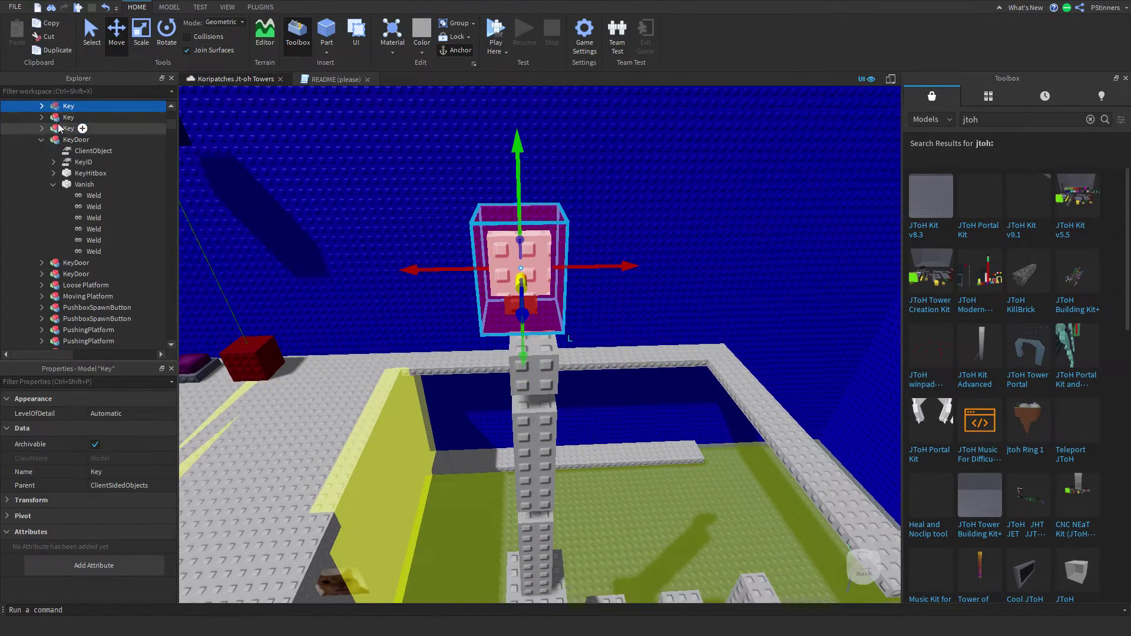
{"action": "left_click", "coordinate": [42, 106]}
{"action": "left_click", "coordinate": [83, 128]}
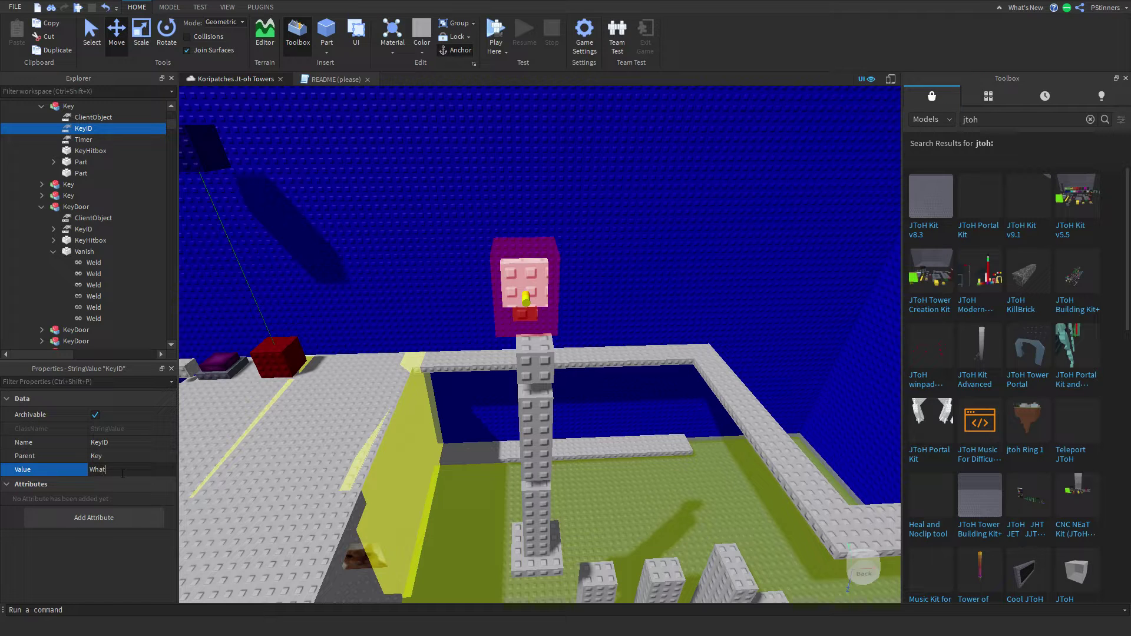
Set the key's Timer value to 30
{"action": "left_click", "coordinate": [83, 139]}
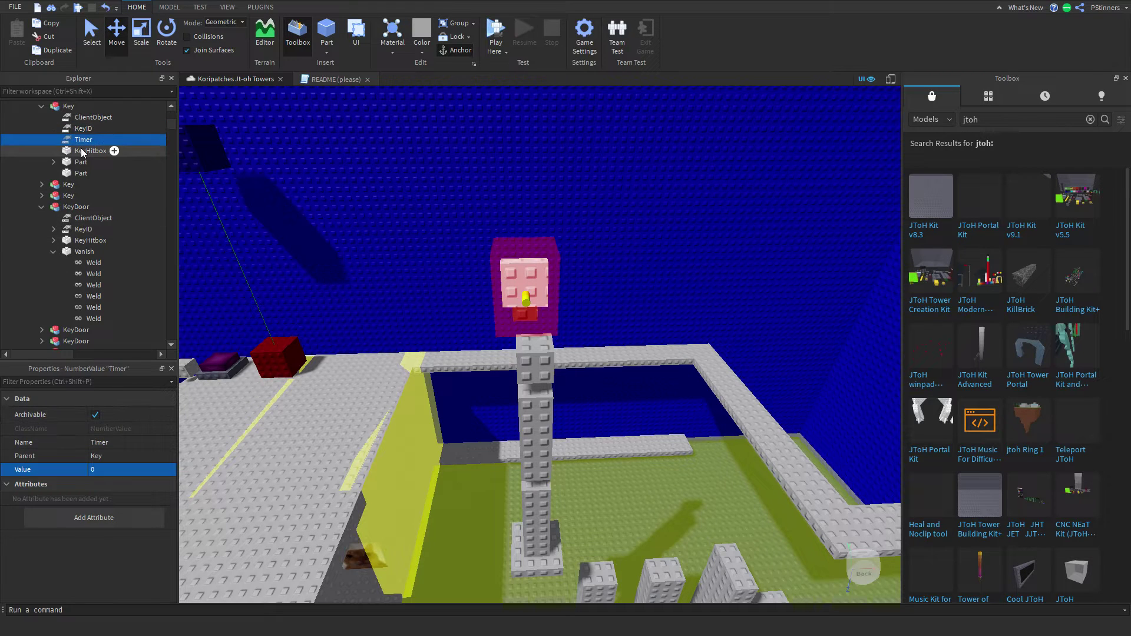
{"action": "left_click", "coordinate": [91, 151]}
{"action": "left_click", "coordinate": [83, 139]}
{"action": "left_click", "coordinate": [112, 474]}
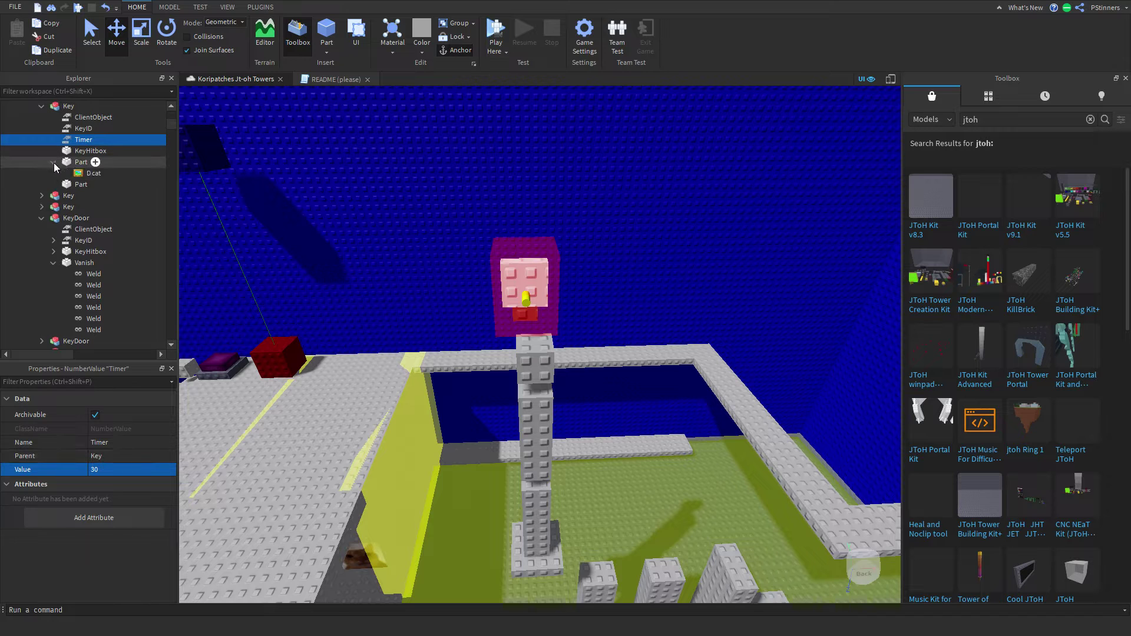
Delete the Dcat decal from the key's part and keep that part selected
{"action": "left_click", "coordinate": [77, 172]}
{"action": "key", "text": "Delete"}
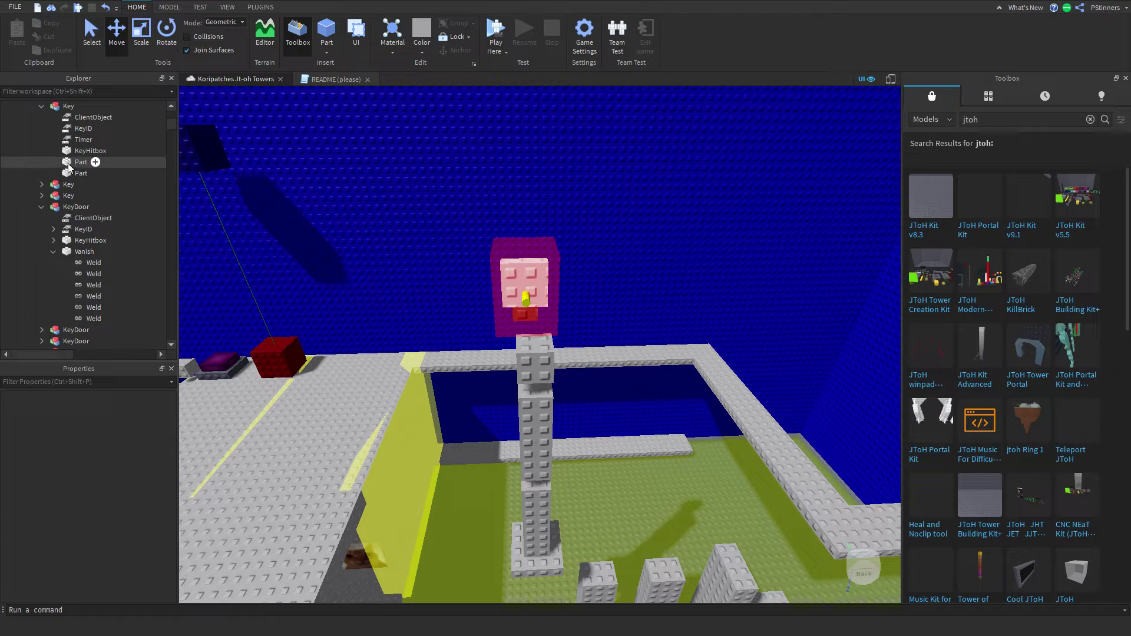
{"action": "left_click", "coordinate": [80, 162]}
Search the toolbox's images for "cate" and browse the results for a cat decal
{"action": "left_click", "coordinate": [1090, 119]}
{"action": "left_click", "coordinate": [947, 121]}
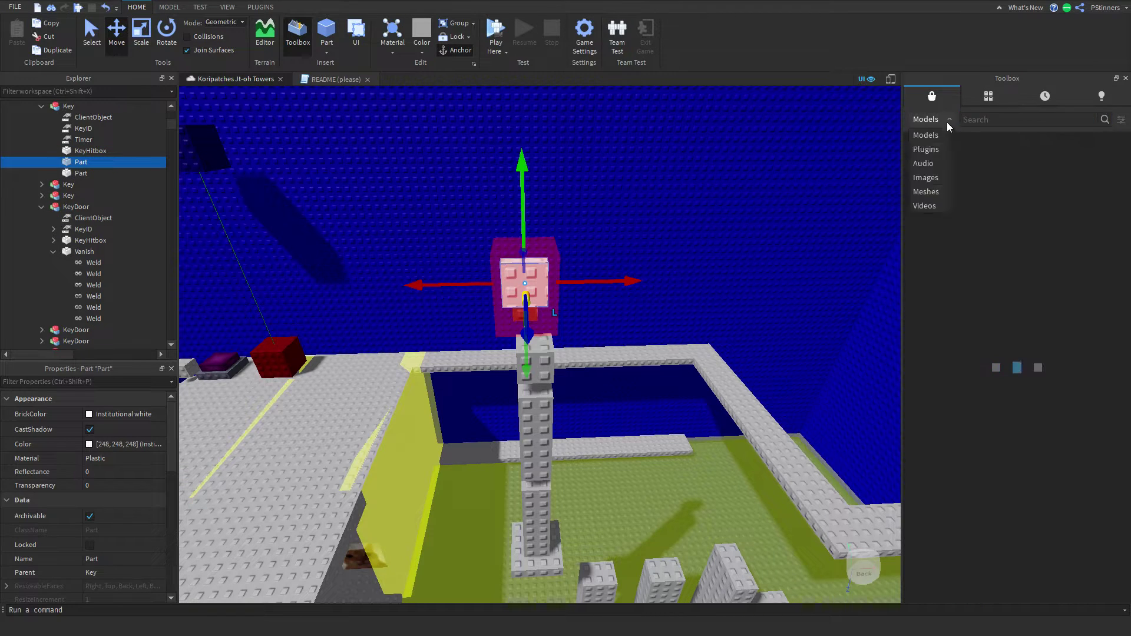
{"action": "left_click", "coordinate": [929, 166]}
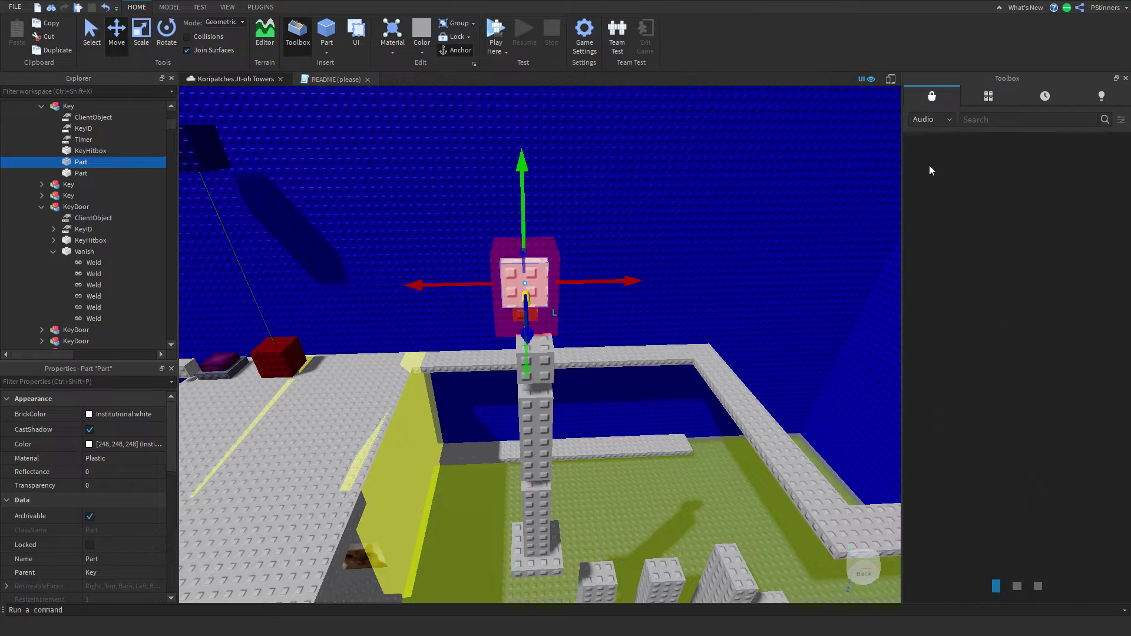
{"action": "left_click", "coordinate": [925, 166]}
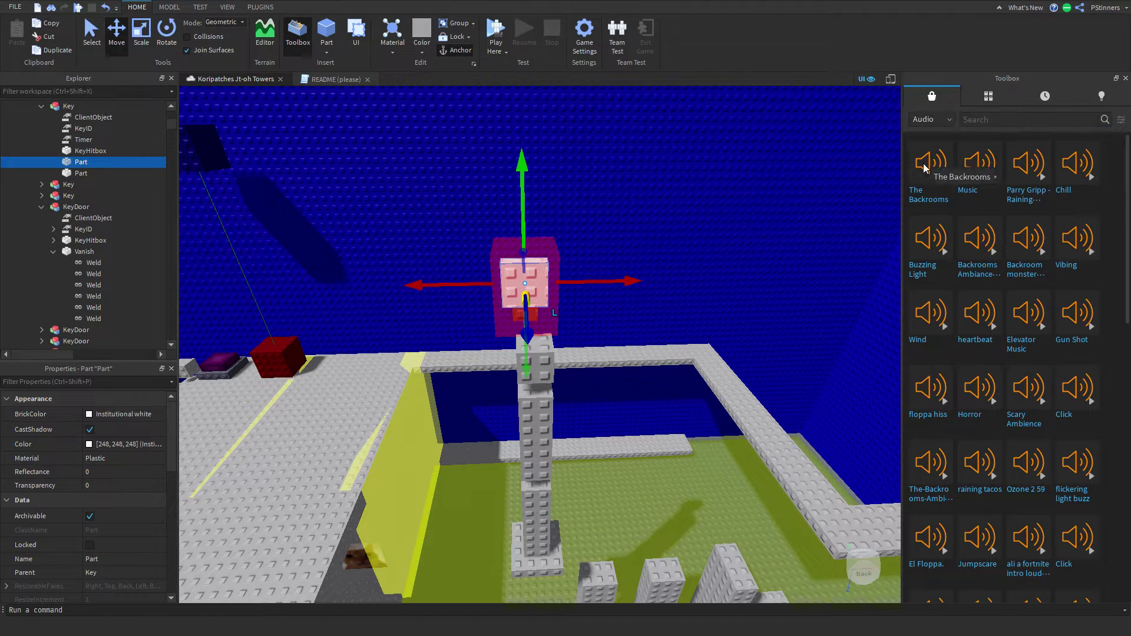
{"action": "left_click", "coordinate": [974, 123]}
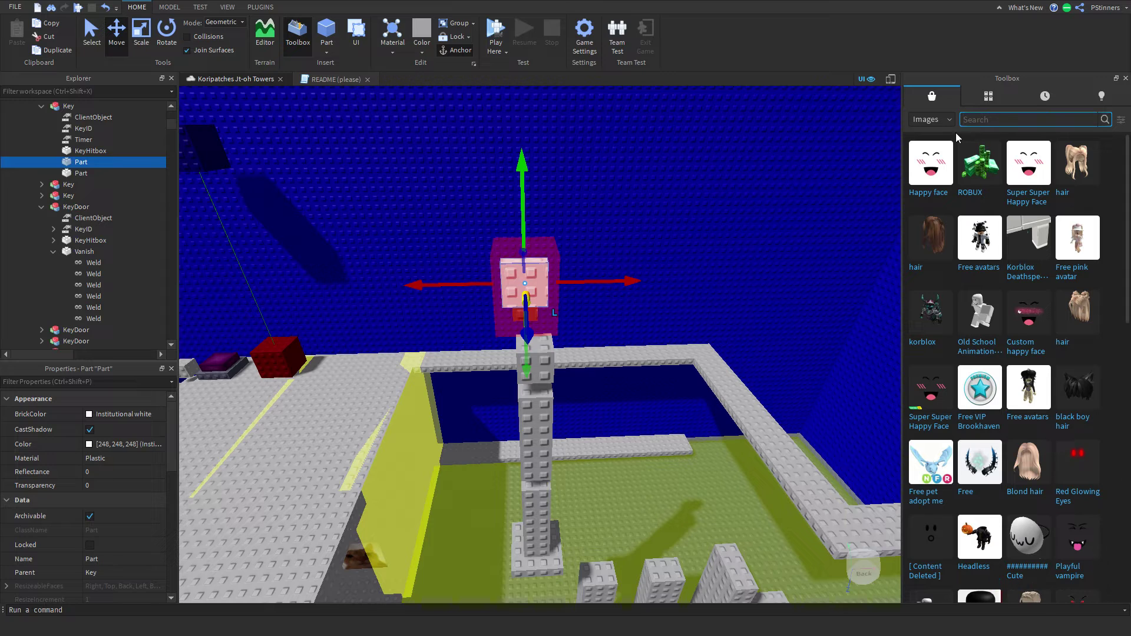
{"action": "type", "text": "cate"}
{"action": "key", "text": "Return"}
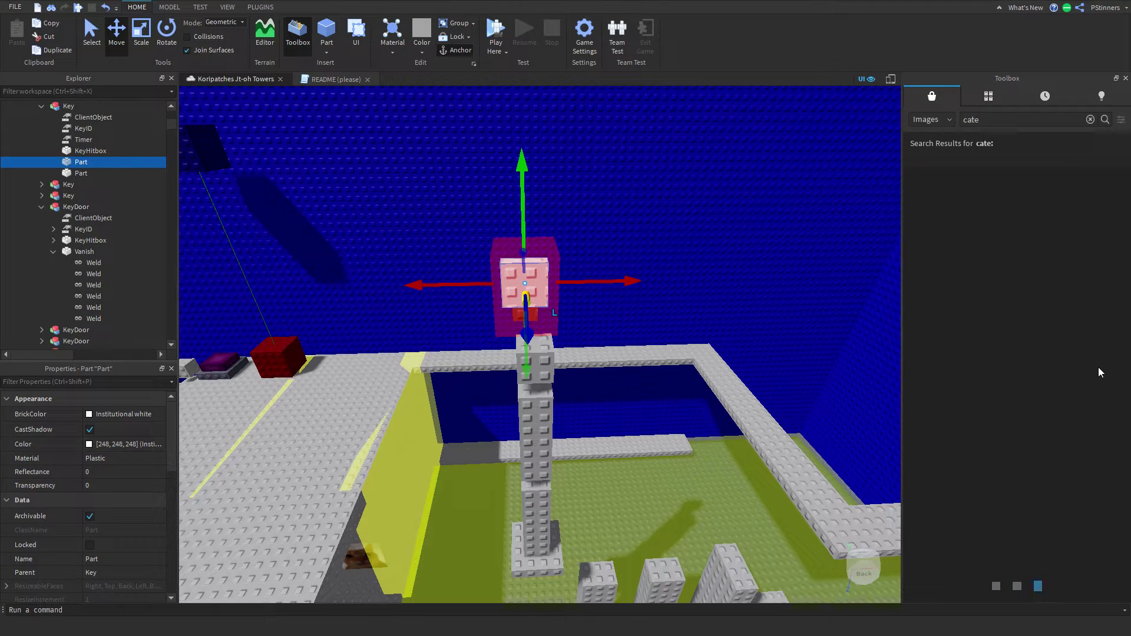
{"action": "scroll", "coordinate": [1086, 451], "scroll_direction": "down", "scroll_amount": 3}
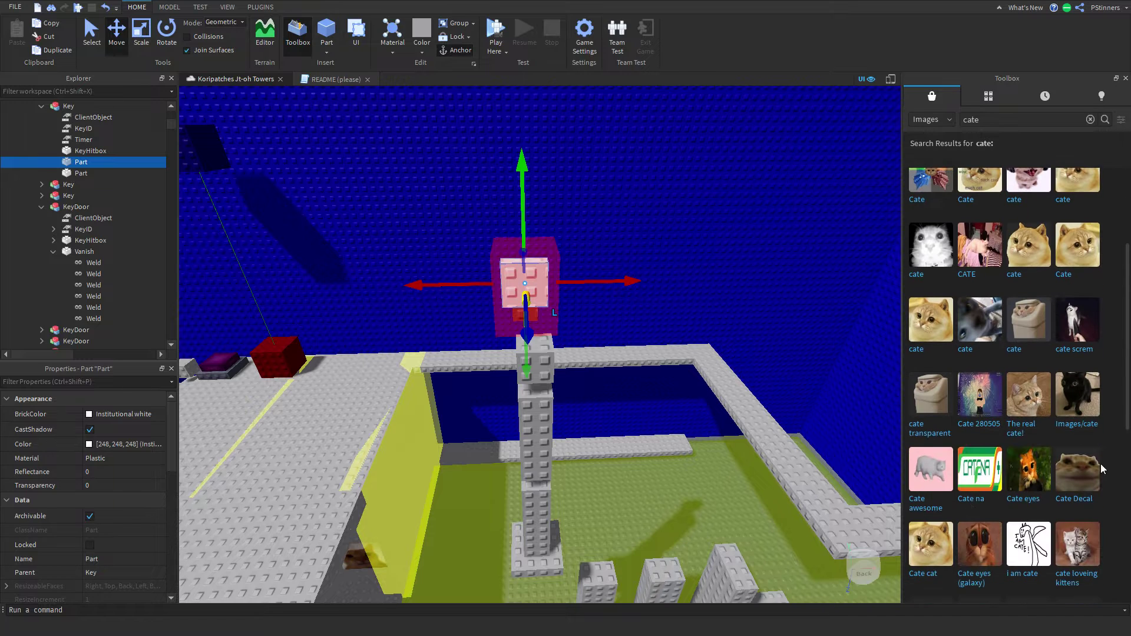
{"action": "scroll", "coordinate": [1035, 519], "scroll_direction": "down", "scroll_amount": 5}
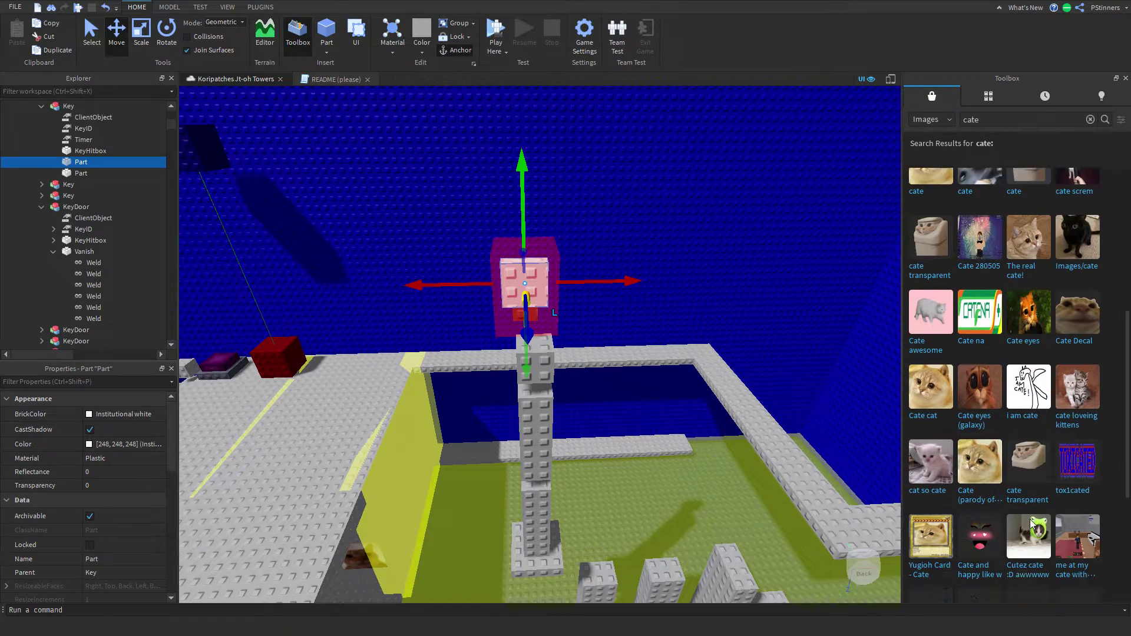
{"action": "scroll", "coordinate": [1031, 518], "scroll_direction": "down", "scroll_amount": 3}
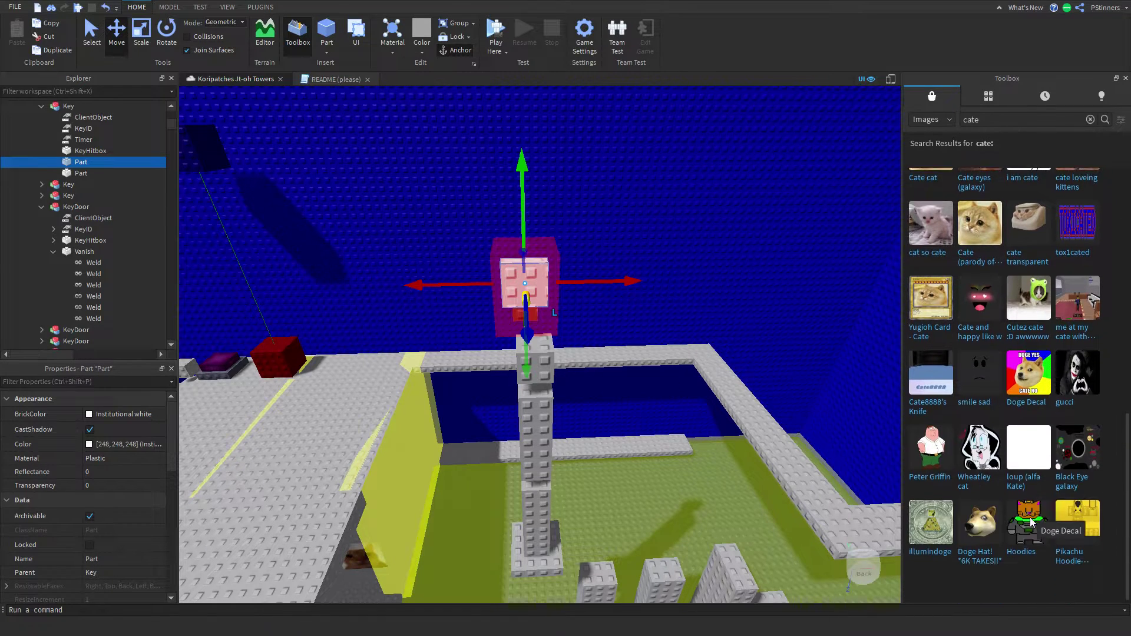
{"action": "scroll", "coordinate": [1046, 521], "scroll_direction": "up", "scroll_amount": 6}
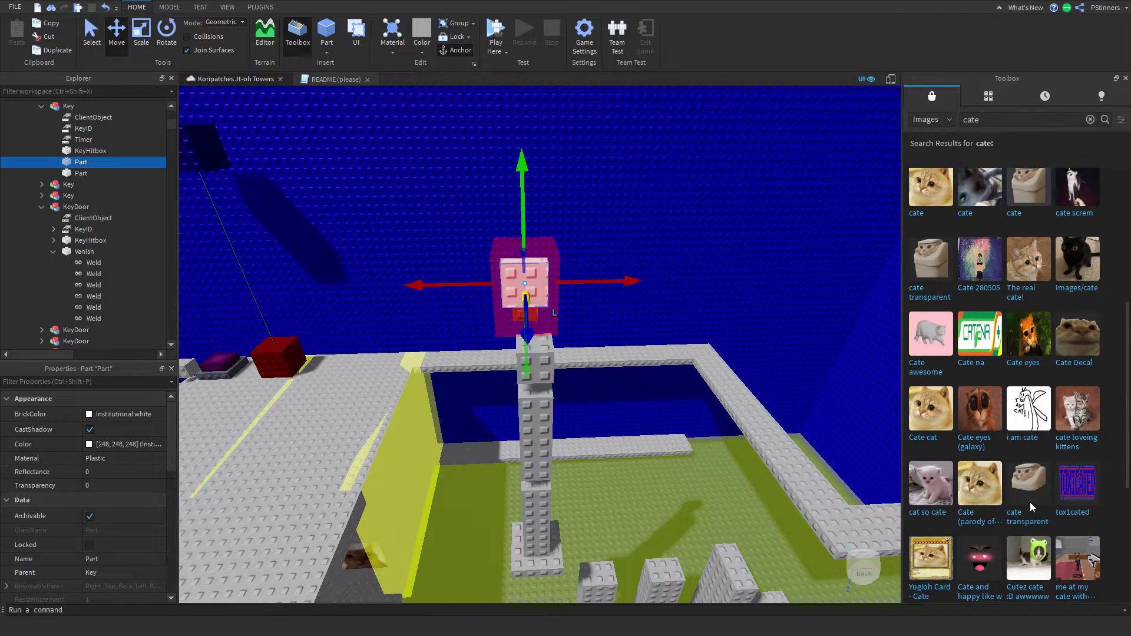
{"action": "scroll", "coordinate": [1069, 363], "scroll_direction": "up", "scroll_amount": 3}
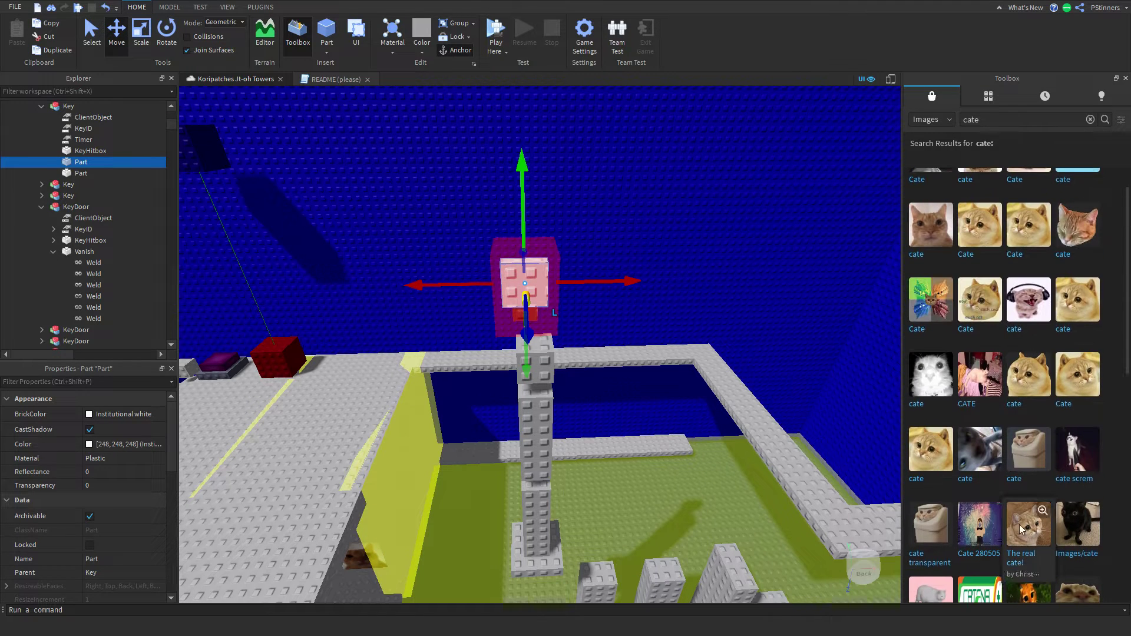
{"action": "scroll", "coordinate": [1032, 410], "scroll_direction": "down", "scroll_amount": 3}
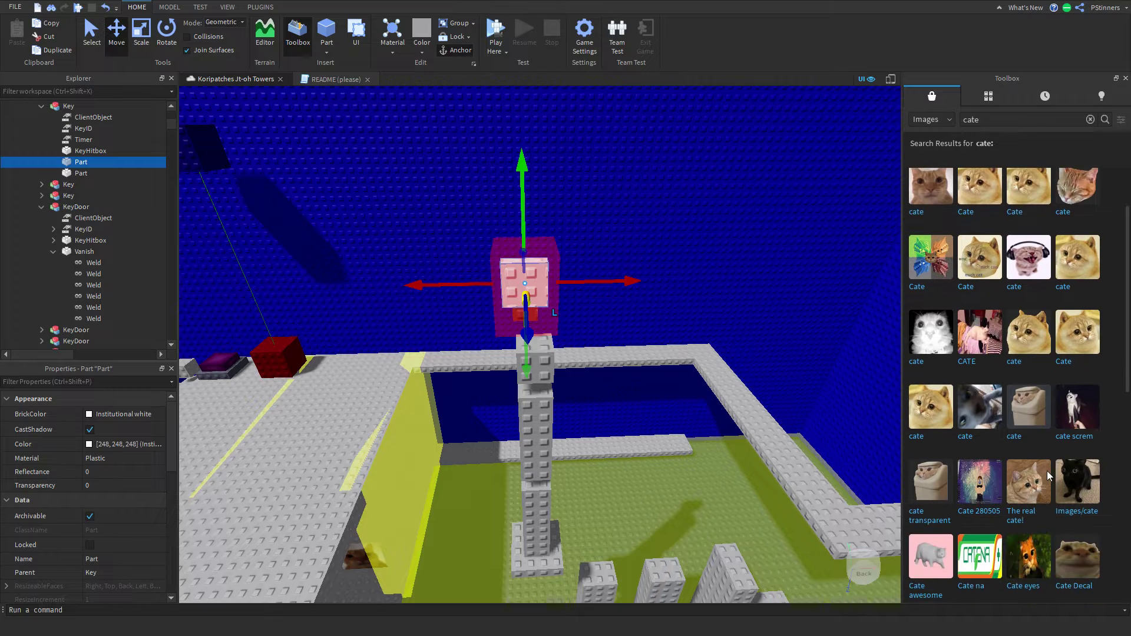
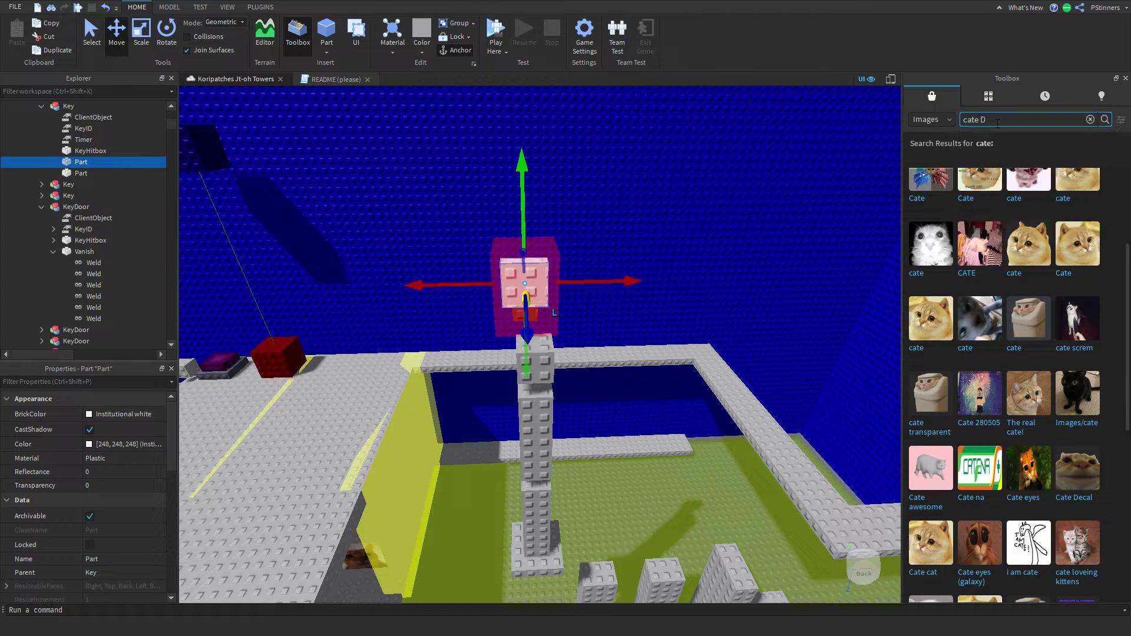
Search the toolbox's images for "sploinky" and look over the results for a cat decal
{"action": "type", "text": "SP"}
{"action": "type", "text": "sploinky"}
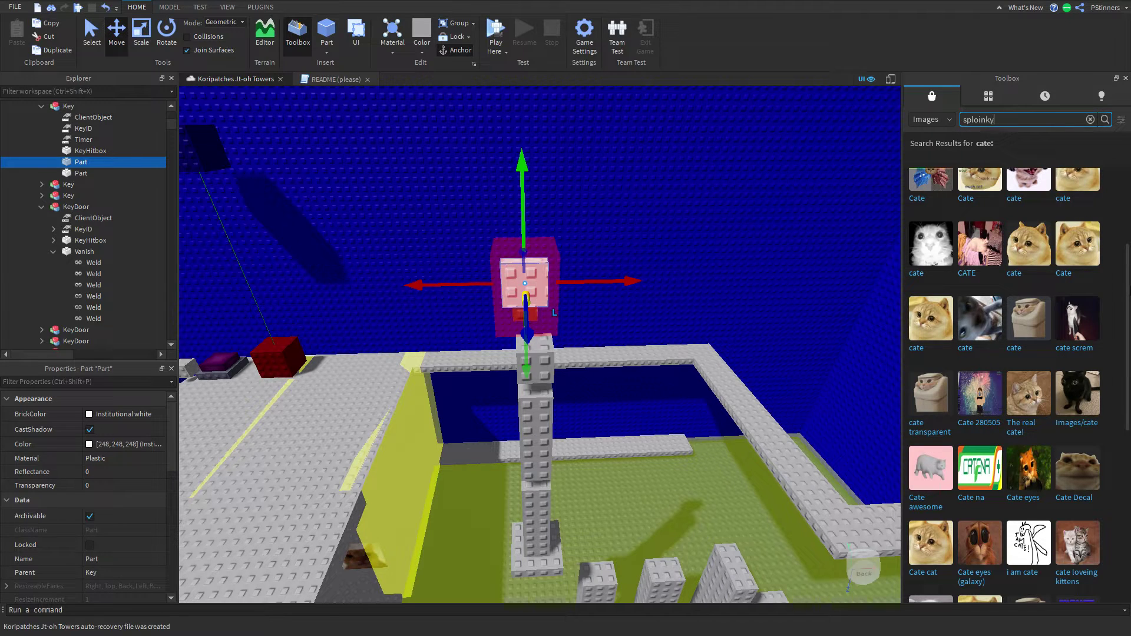
{"action": "key", "text": "Return"}
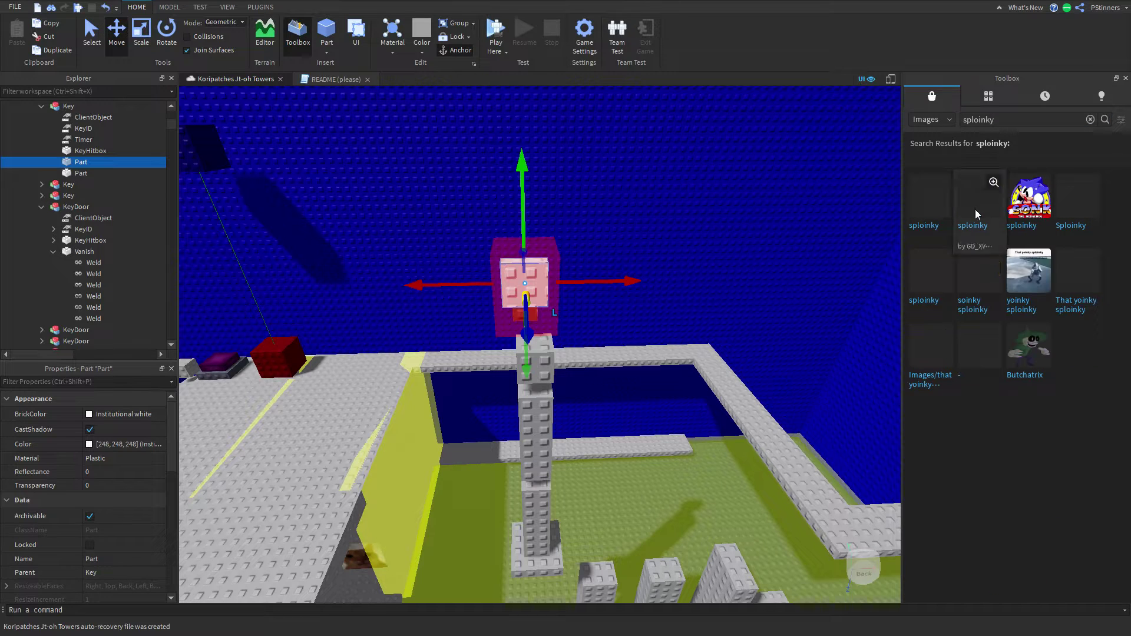
{"action": "mouse_move", "coordinate": [936, 272]}
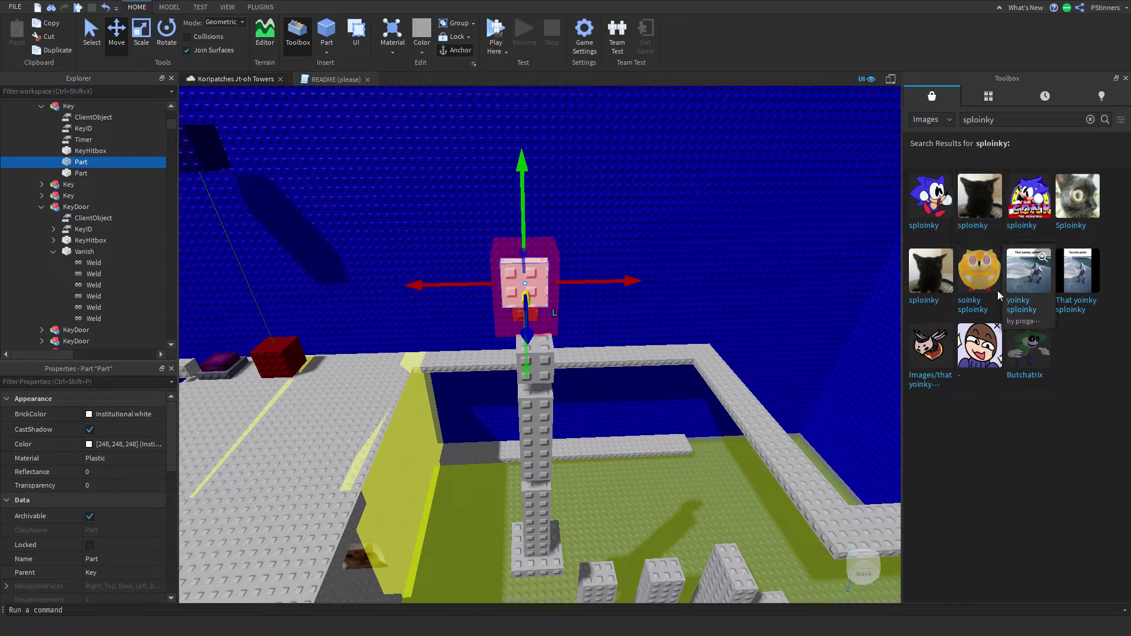
{"action": "left_click", "coordinate": [982, 119]}
{"action": "key", "text": "BackSpace"}
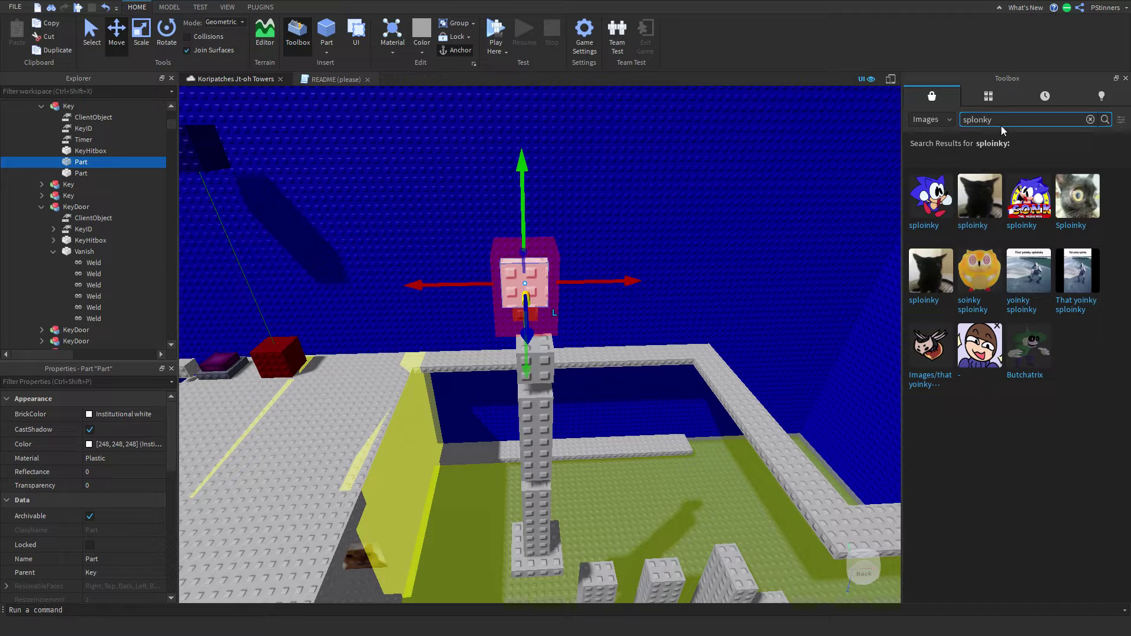
{"action": "key", "text": "Return"}
Search the toolbox's images for "cate" and add the black cat decal Images/cate to the key's upper part
{"action": "type", "text": "cate"}
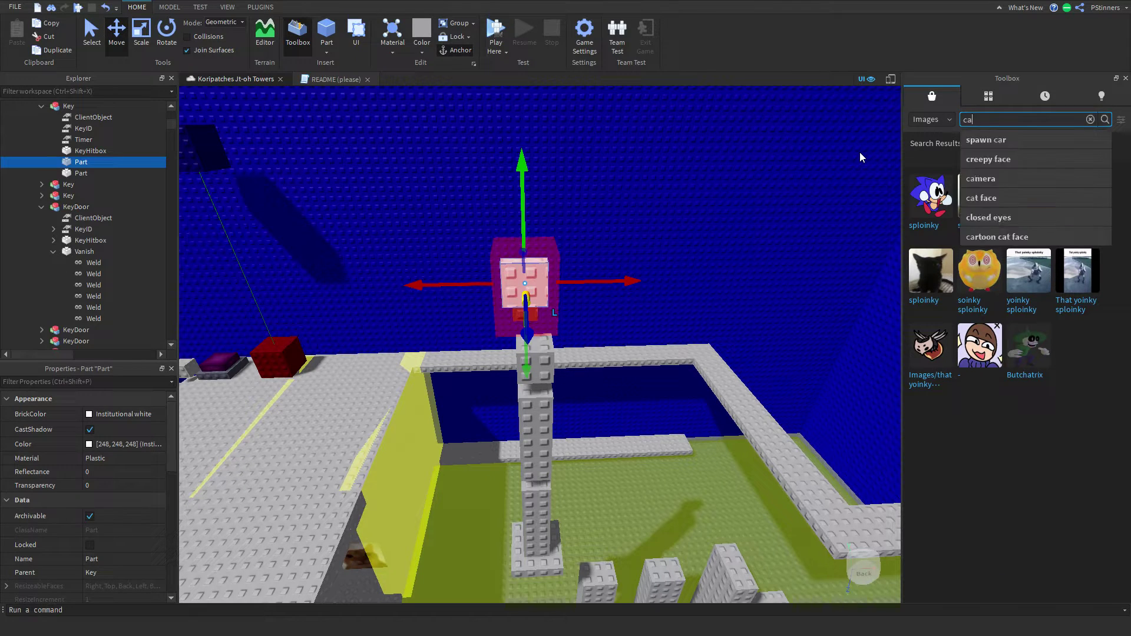
{"action": "key", "text": "Return"}
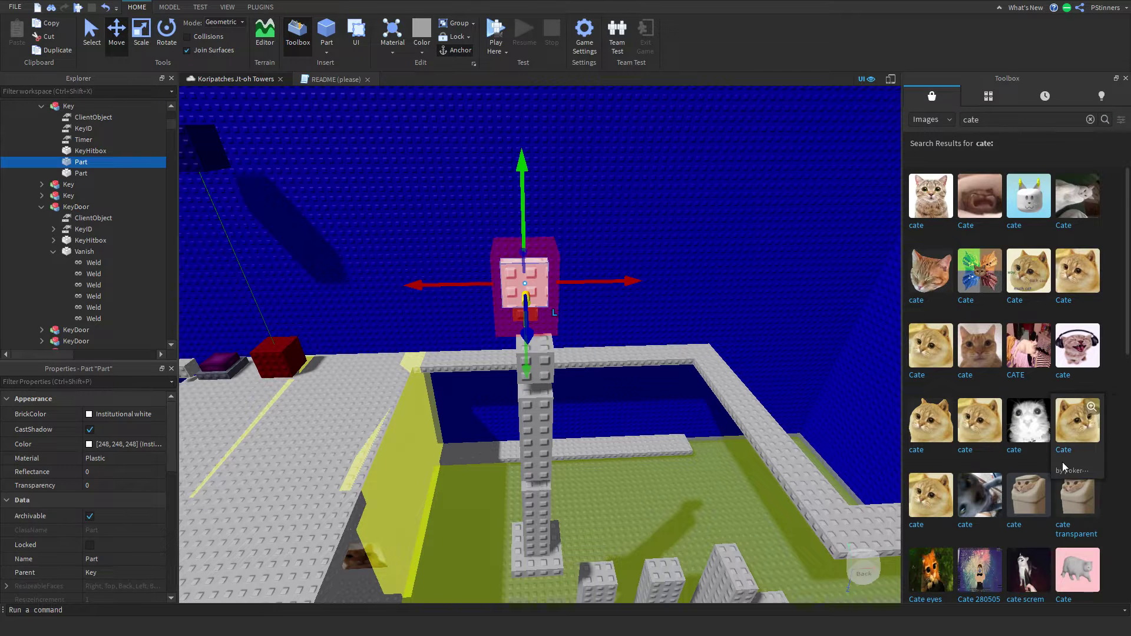
{"action": "scroll", "coordinate": [1064, 466], "scroll_direction": "down", "scroll_amount": 3}
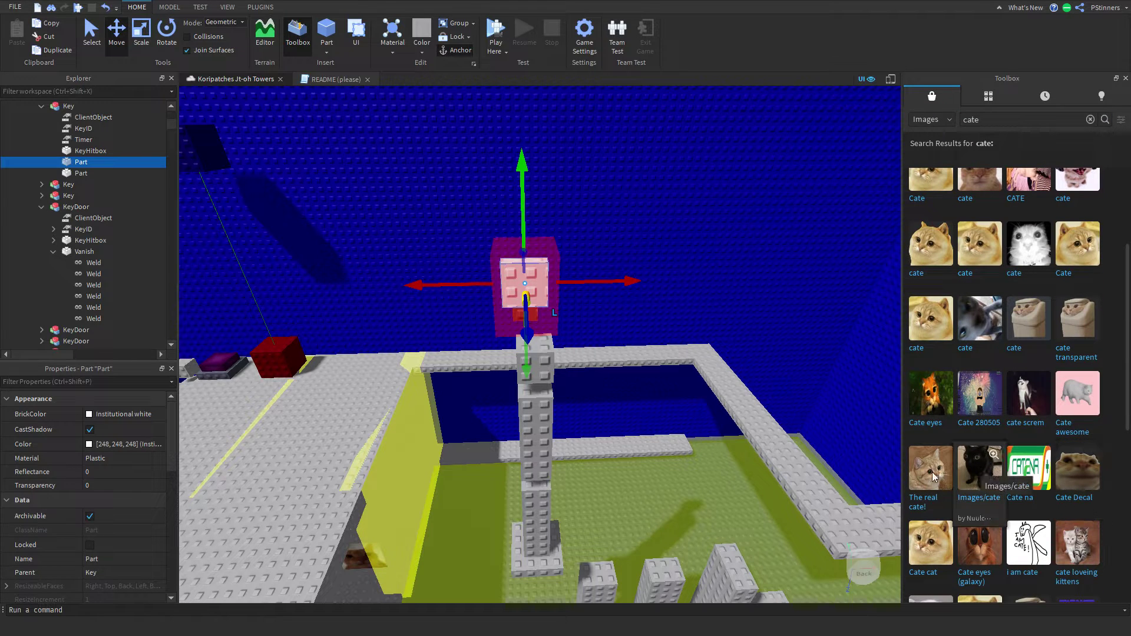
{"action": "left_click", "coordinate": [79, 164]}
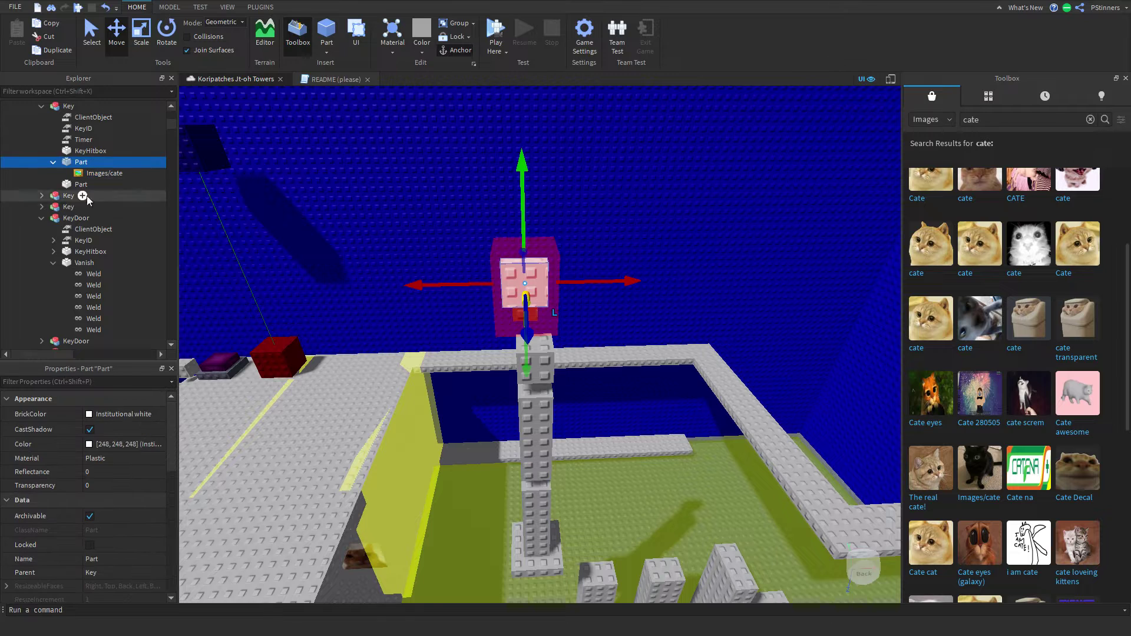
Set the BrickColor of the key's decal part to Really black and of its other part to Pine Cone
{"action": "left_click", "coordinate": [96, 415]}
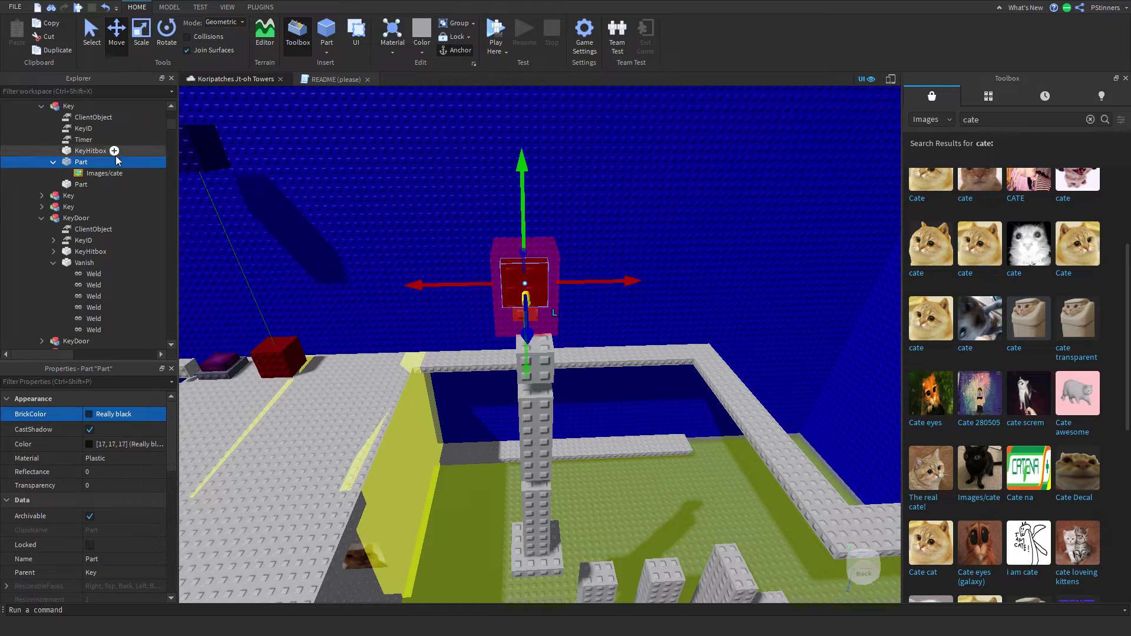
{"action": "left_click", "coordinate": [92, 183]}
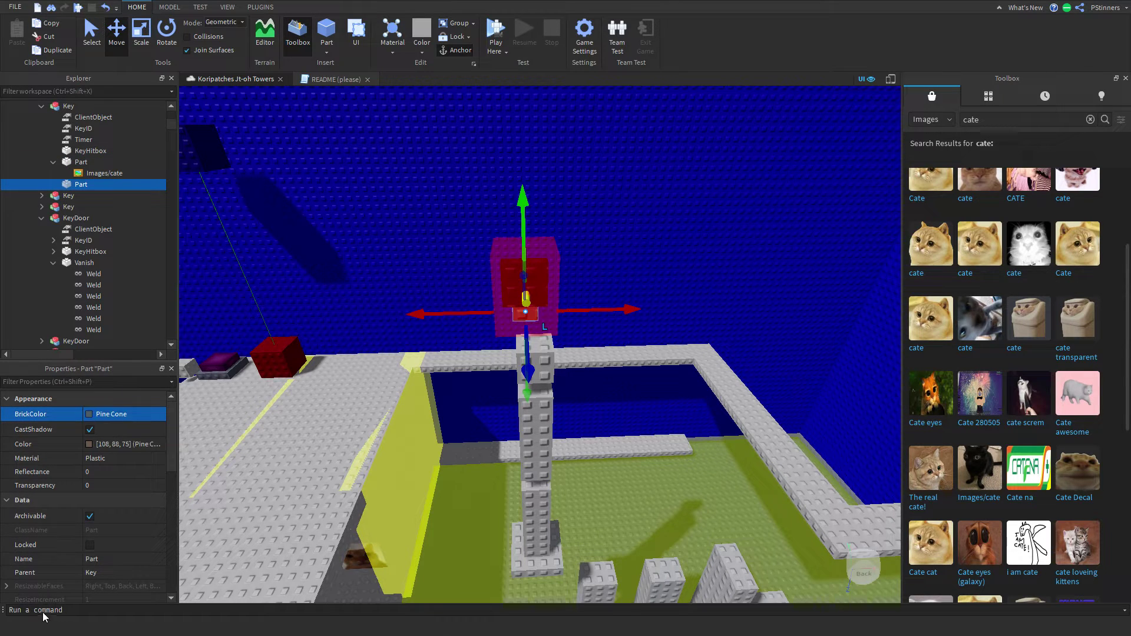
{"action": "left_click", "coordinate": [583, 251]}
Set the BrickColor of both key parts to Forest green
{"action": "right_click_drag", "start_coordinate": [583, 251], "coordinate": [602, 272]}
{"action": "scroll", "coordinate": [602, 272], "scroll_direction": "up", "scroll_amount": 3}
{"action": "left_click", "coordinate": [629, 348]}
{"action": "scroll", "coordinate": [630, 348], "scroll_direction": "down", "scroll_amount": 3}
{"action": "key", "text": "d"}
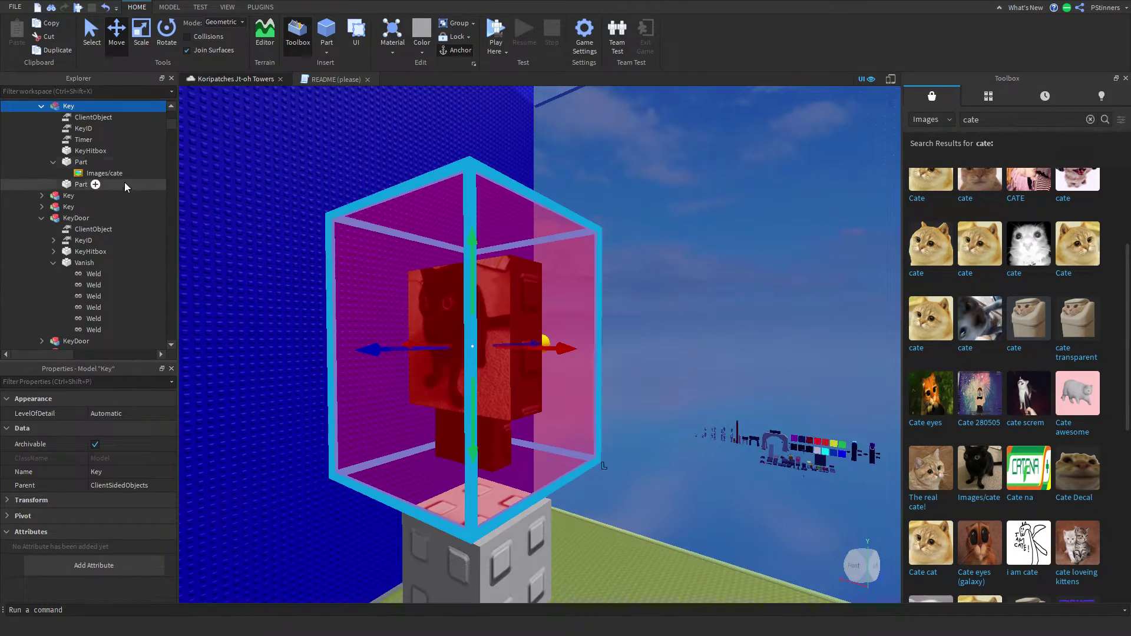
{"action": "left_click", "coordinate": [73, 163]}
{"action": "left_click", "coordinate": [77, 185], "text": "ctrl"}
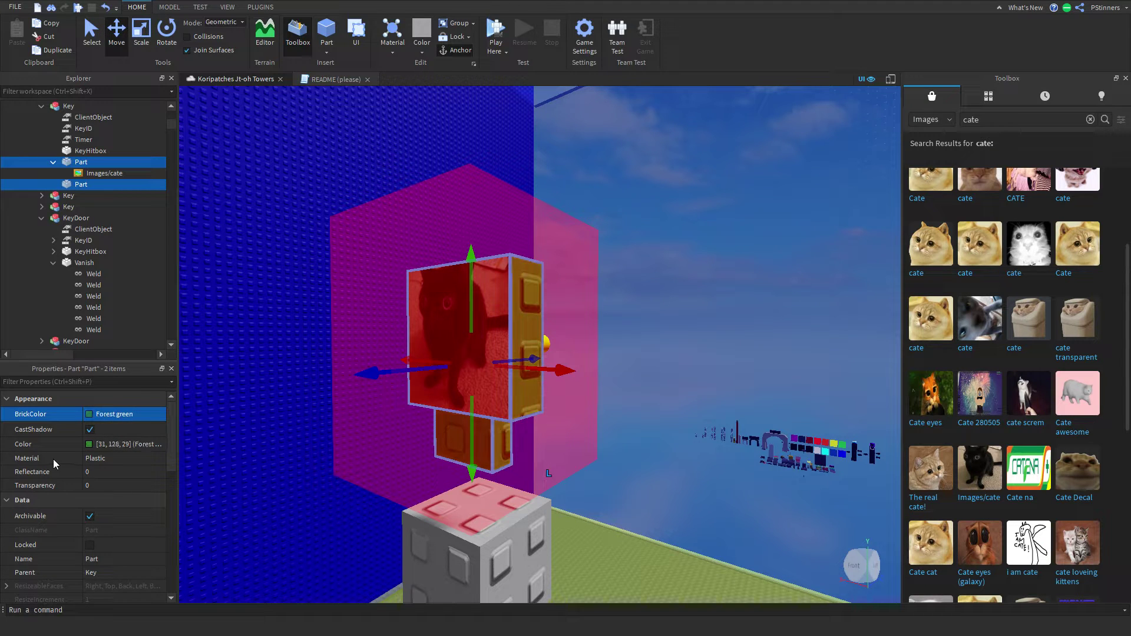
Set the color of both key parts to the muted green 82, 156, 89
{"action": "left_click", "coordinate": [640, 390]}
{"action": "scroll", "coordinate": [640, 390], "scroll_direction": "up", "scroll_amount": 6}
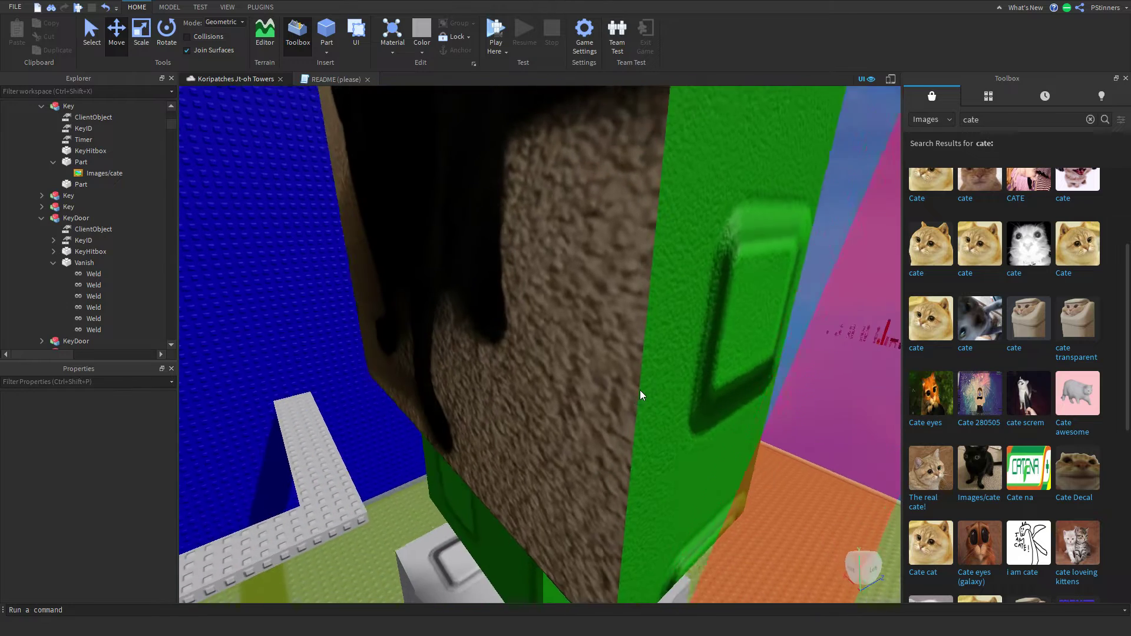
{"action": "right_click_drag", "start_coordinate": [640, 391], "coordinate": [640, 390]}
{"action": "left_click", "coordinate": [642, 391]}
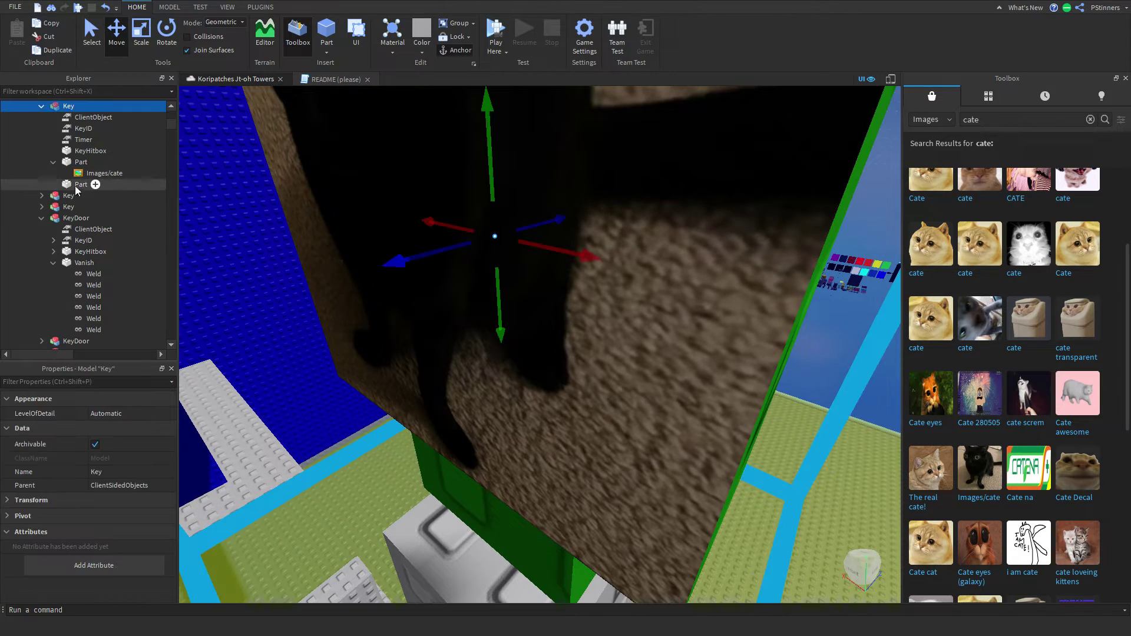
{"action": "left_click", "coordinate": [81, 184]}
{"action": "left_click", "coordinate": [80, 162], "text": "ctrl"}
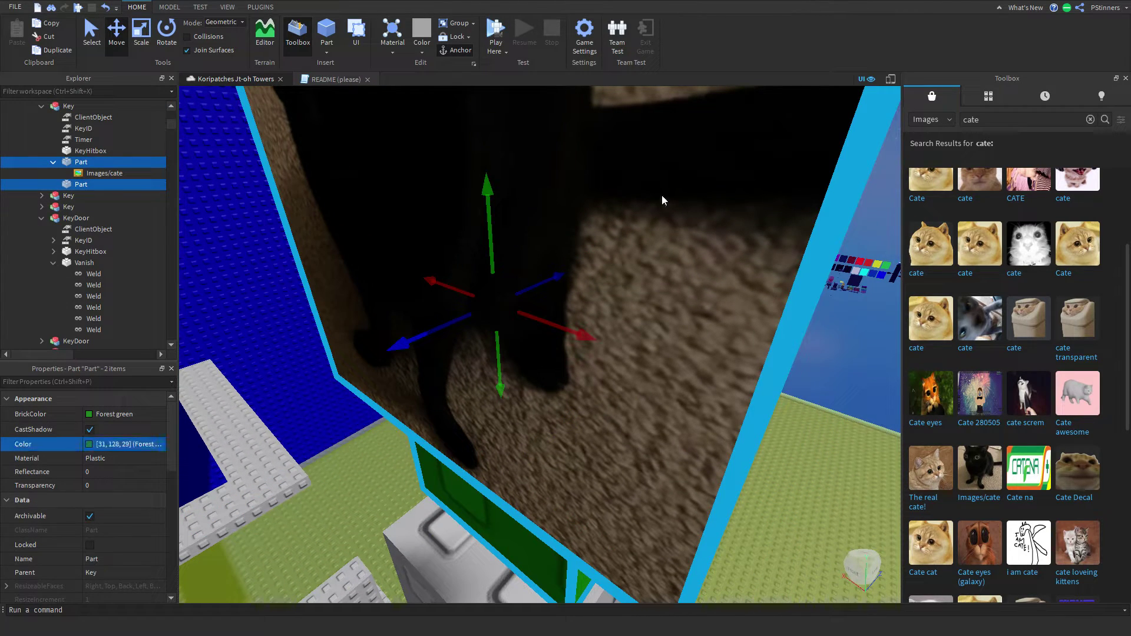
{"action": "left_click", "coordinate": [706, 211]}
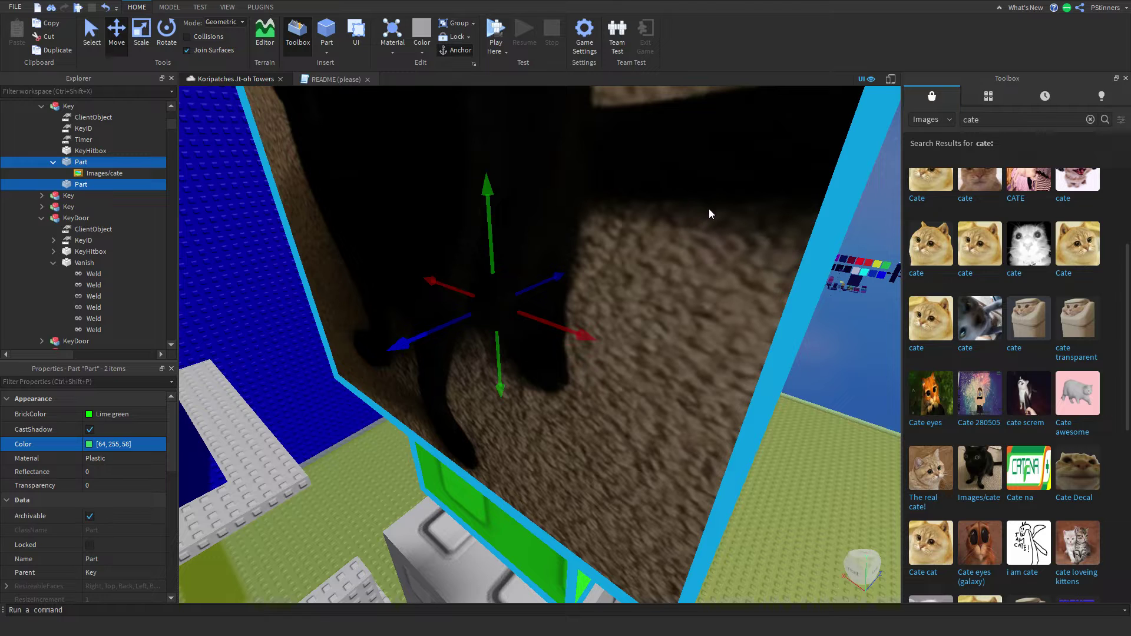
{"action": "left_click_drag", "start_coordinate": [709, 209], "coordinate": [751, 256]}
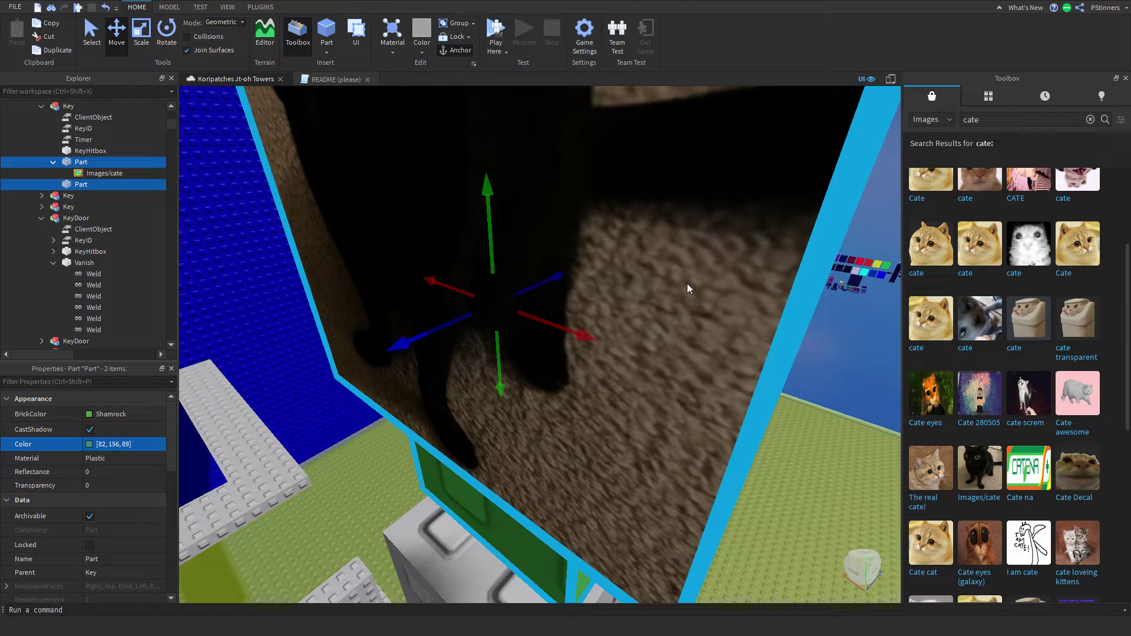
Undo the last change to the key
{"action": "left_click_drag", "start_coordinate": [668, 419], "coordinate": [637, 397]}
{"action": "scroll", "coordinate": [648, 406], "scroll_direction": "down", "scroll_amount": 3}
{"action": "left_click", "coordinate": [107, 8]}
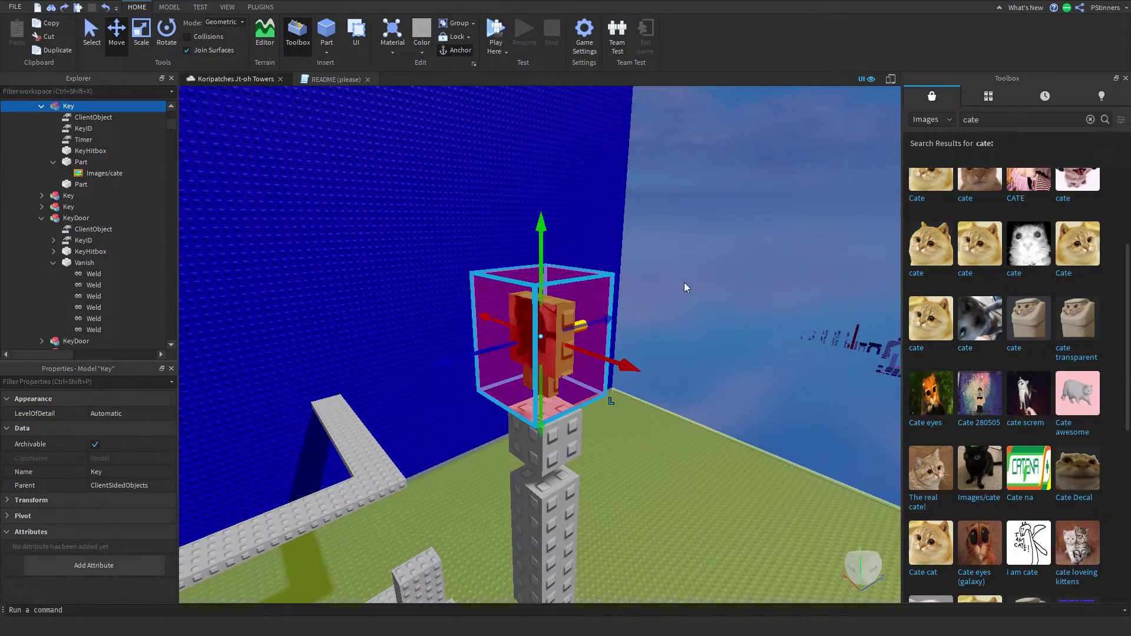
Examine the key on its pillar stack and the grey ledges running to the blue corner wall
{"action": "left_click", "coordinate": [684, 282]}
{"action": "scroll", "coordinate": [685, 282], "scroll_direction": "up", "scroll_amount": 4}
{"action": "right_click_drag", "start_coordinate": [685, 282], "coordinate": [686, 283]}
{"action": "key", "text": "s"}
{"action": "key", "text": "w"}
{"action": "right_click_drag", "start_coordinate": [685, 283], "coordinate": [651, 277]}
{"action": "key", "text": "s"}
{"action": "key", "text": "w"}
{"action": "key", "text": "w"}
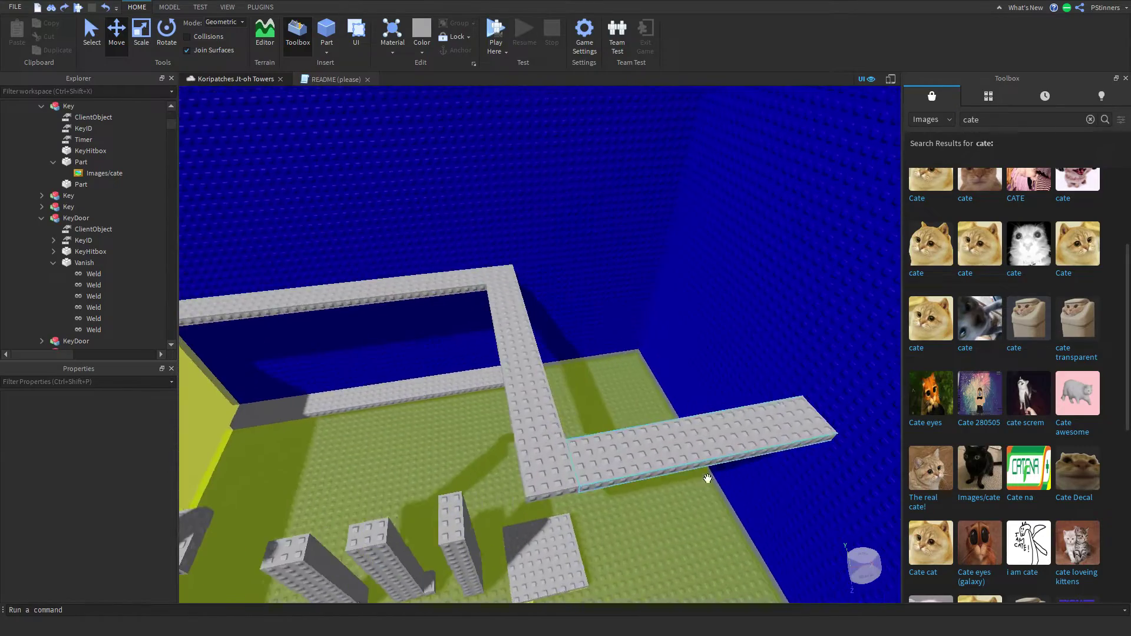
Duplicate the grey ledge that ends at the blue wall, rotate the copy and lay it along the wall
{"action": "left_click", "coordinate": [705, 472]}
{"action": "key", "text": "s"}
{"action": "left_click", "coordinate": [720, 327]}
{"action": "key", "text": "d"}
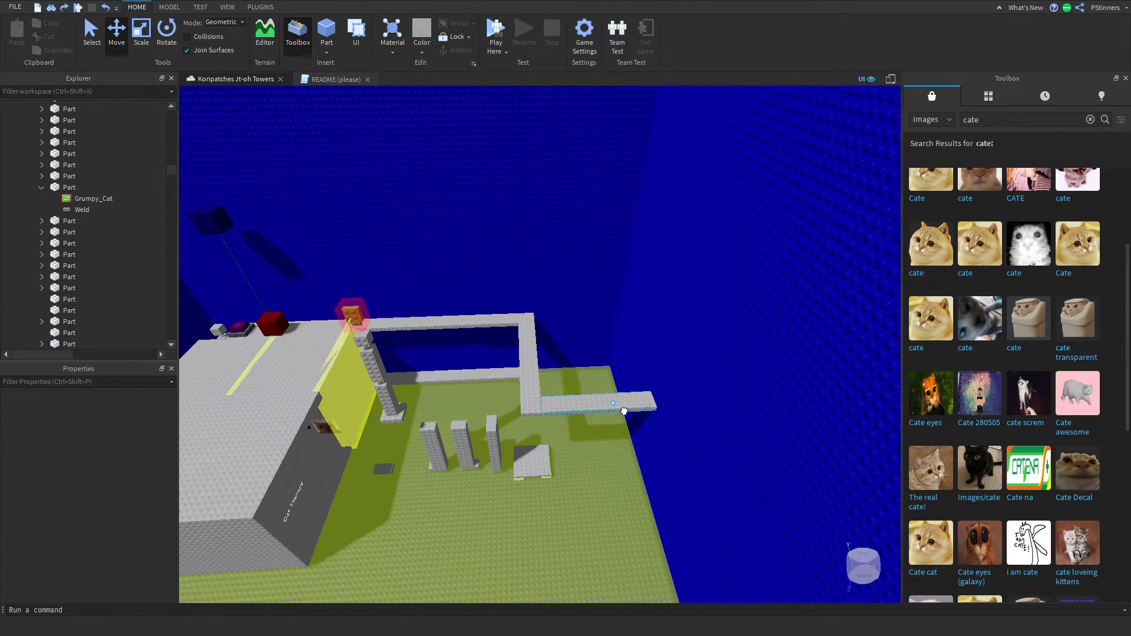
{"action": "left_click", "coordinate": [622, 407]}
{"action": "key", "text": "w"}
{"action": "key", "text": "d"}
{"action": "left_click", "coordinate": [602, 463]}
{"action": "left_click", "coordinate": [443, 452]}
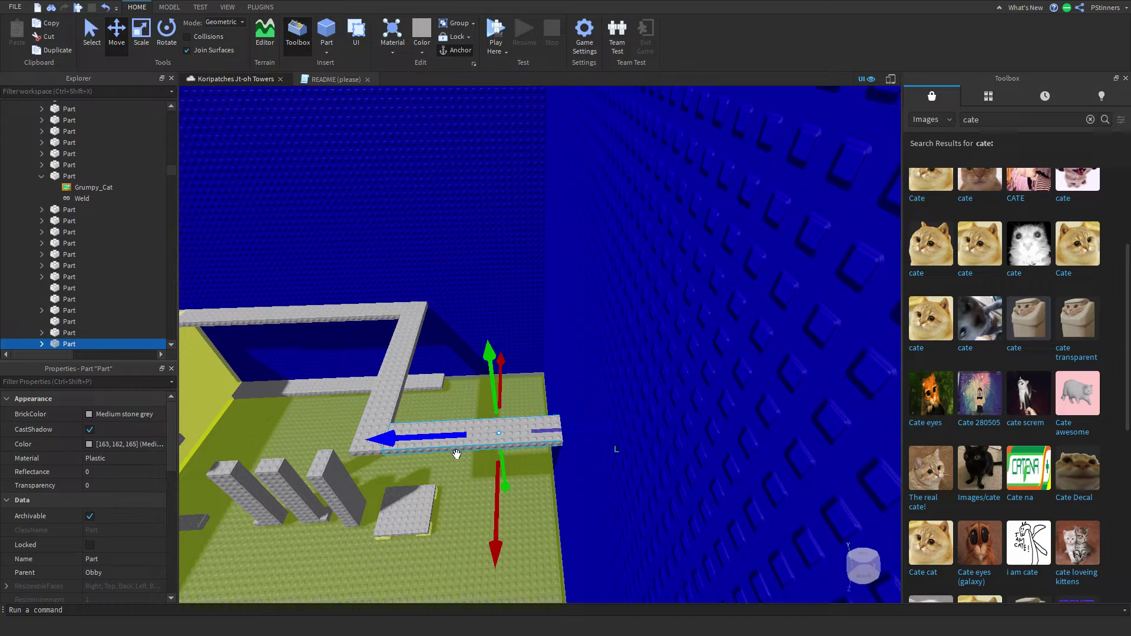
{"action": "key", "text": "r"}
{"action": "key", "text": "t"}
{"action": "key", "text": "t"}
{"action": "left_click_drag", "start_coordinate": [506, 436], "coordinate": [562, 429]}
{"action": "right_click_drag", "start_coordinate": [563, 430], "coordinate": [562, 430]}
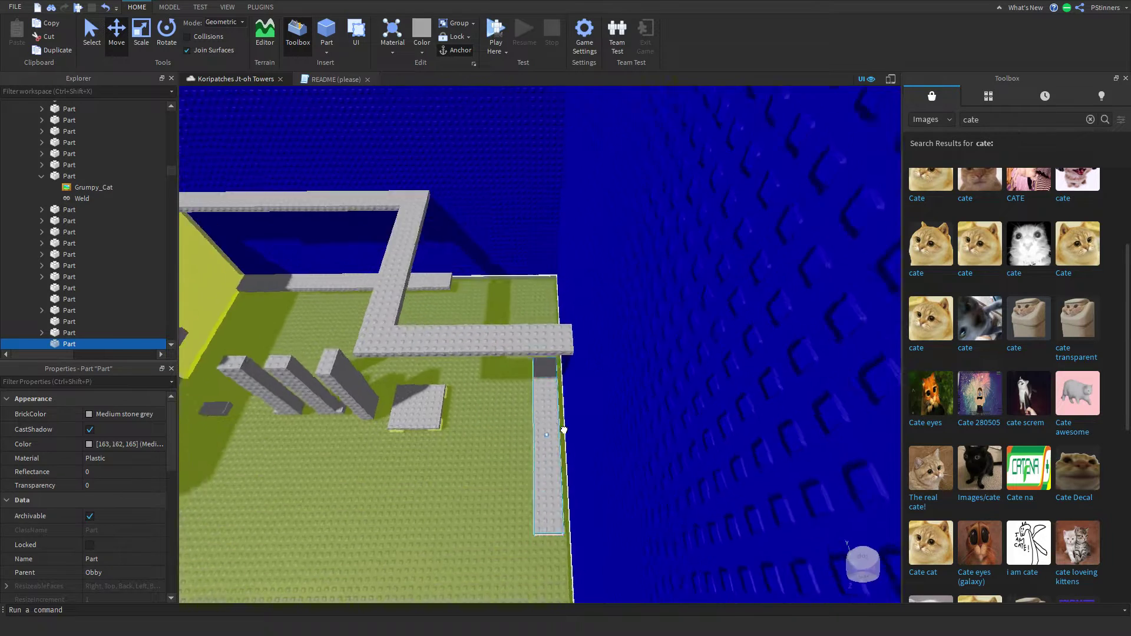
Move the copied ledge flush against the side of the original ledge at the wall
{"action": "key", "text": "w"}
{"action": "left_click_drag", "start_coordinate": [563, 430], "coordinate": [533, 342]}
{"action": "left_click", "coordinate": [583, 348]}
{"action": "left_click_drag", "start_coordinate": [520, 381], "coordinate": [520, 356]}
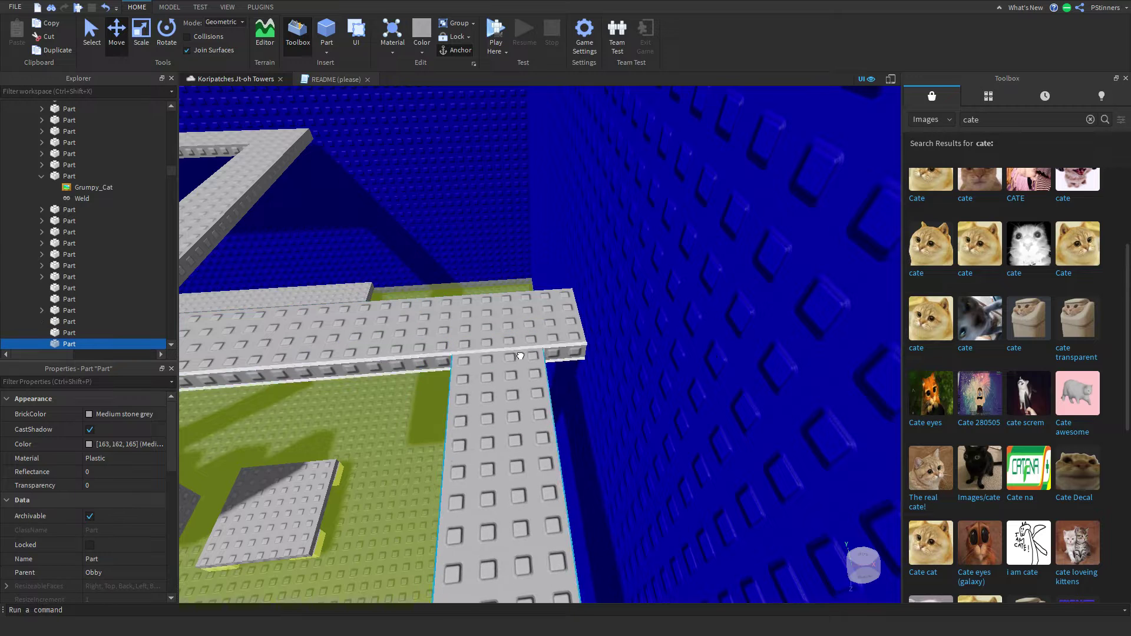
Scale the original ledge's protruding end to fit the corner with the new wall ledge
{"action": "left_click", "coordinate": [573, 335]}
{"action": "key", "text": "s"}
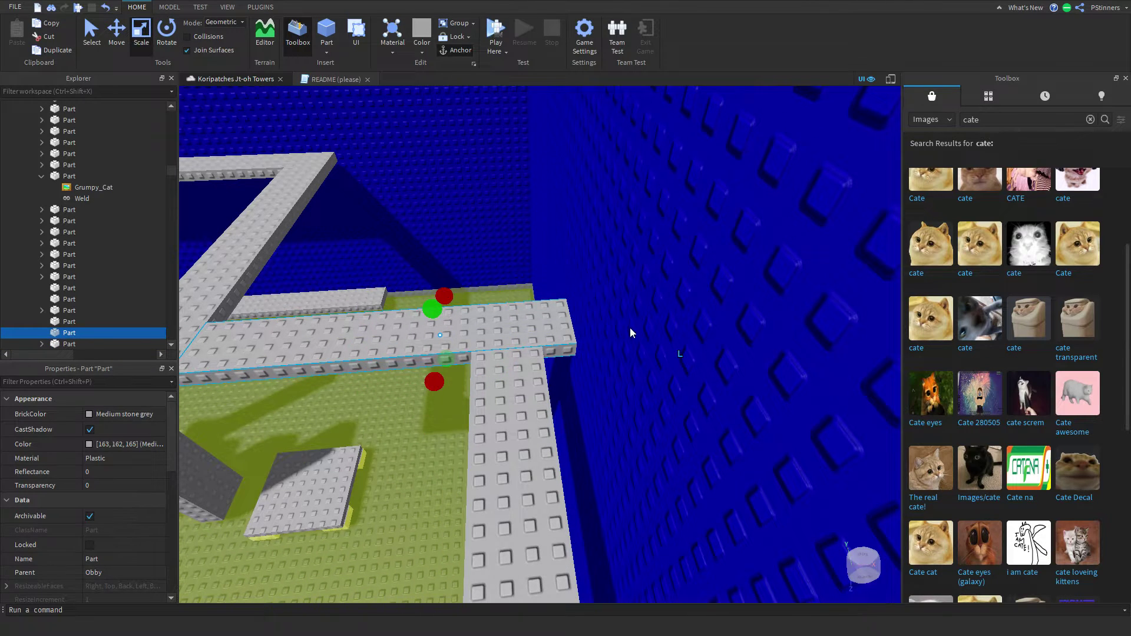
{"action": "key", "text": "d"}
{"action": "left_click", "coordinate": [587, 315]}
{"action": "left_click", "coordinate": [548, 324]}
{"action": "left_click_drag", "start_coordinate": [583, 320], "coordinate": [526, 351]}
Duplicate a grey ledge, place the copy across the far end of the wall ledge and resize it
{"action": "key", "text": "a"}
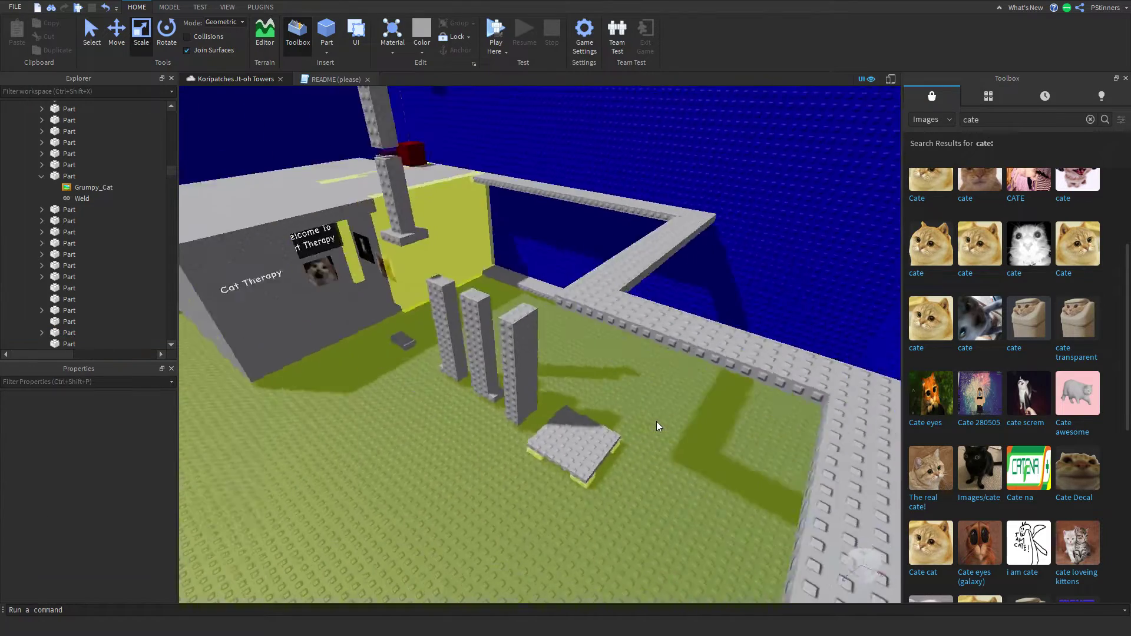
{"action": "key", "text": "s"}
{"action": "right_click_drag", "start_coordinate": [657, 422], "coordinate": [657, 422]}
{"action": "left_click", "coordinate": [677, 391]}
{"action": "key", "text": "ctrl+d"}
{"action": "left_click_drag", "start_coordinate": [606, 369], "coordinate": [680, 404]}
{"action": "scroll", "coordinate": [532, 543], "scroll_direction": "down", "scroll_amount": 2}
{"action": "left_click_drag", "start_coordinate": [488, 550], "coordinate": [562, 502]}
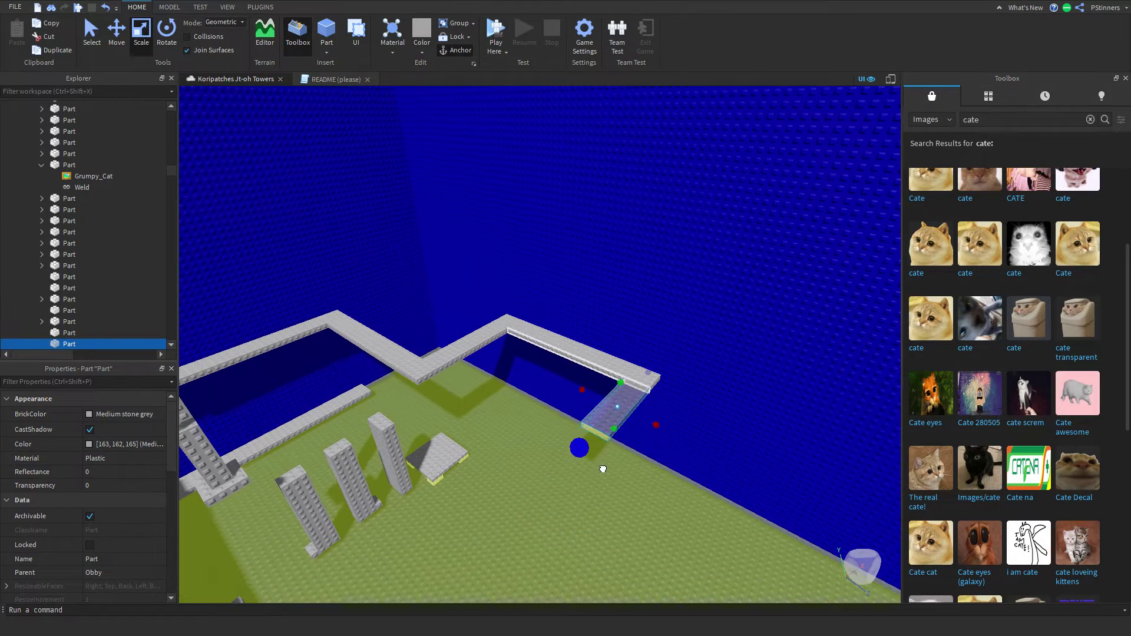
{"action": "left_click_drag", "start_coordinate": [475, 513], "coordinate": [475, 513]}
{"action": "left_click", "coordinate": [609, 512]}
Find the kit of sample objects outside the tower and focus on its Moving Platform model
{"action": "right_click_drag", "start_coordinate": [609, 512], "coordinate": [609, 512]}
{"action": "key", "text": "s"}
{"action": "key", "text": "w"}
{"action": "left_click_drag", "start_coordinate": [690, 360], "coordinate": [551, 286]}
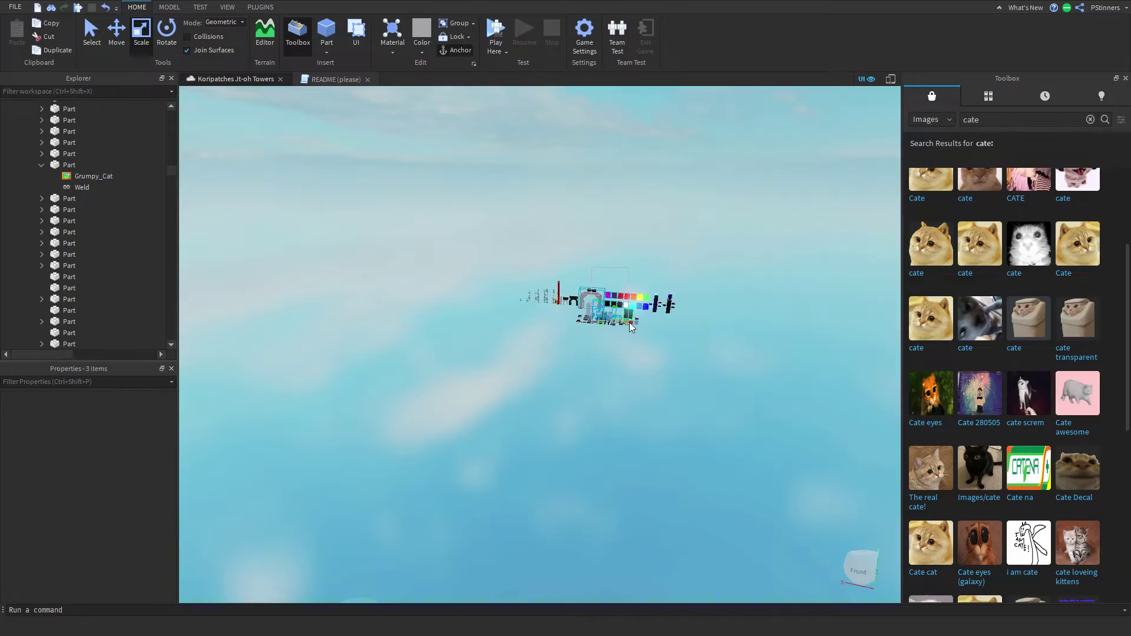
{"action": "key", "text": "f"}
{"action": "key", "text": "a"}
{"action": "left_click", "coordinate": [389, 416]}
{"action": "key", "text": "w"}
{"action": "right_click_drag", "start_coordinate": [389, 416], "coordinate": [389, 416]}
{"action": "left_click", "coordinate": [510, 409]}
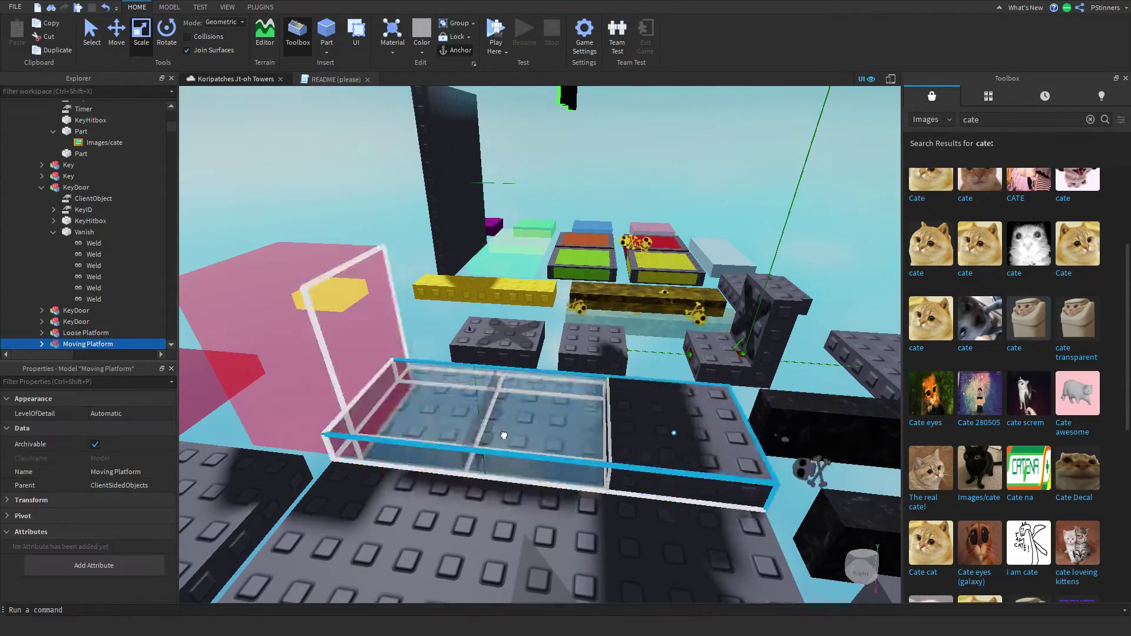
{"action": "key", "text": "f"}
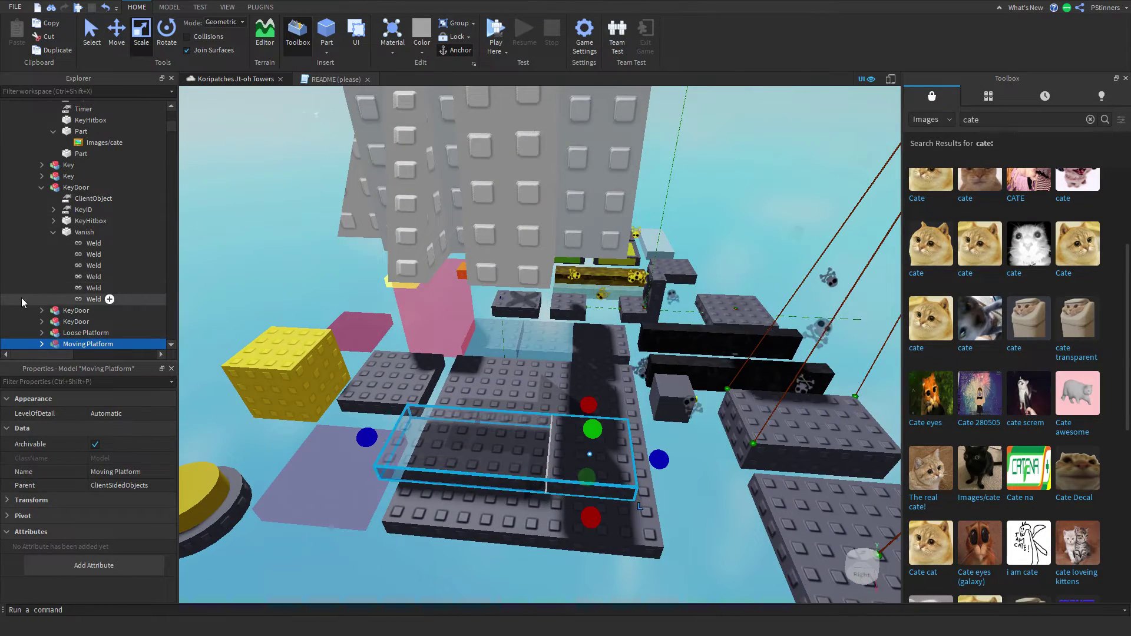
Examine the Moving Platform's contents, including DelayTime, the Positions parts a1 and a2, and Platform
{"action": "scroll", "coordinate": [50, 295], "scroll_direction": "down", "scroll_amount": 2}
{"action": "left_click", "coordinate": [56, 292]}
{"action": "scroll", "coordinate": [59, 304], "scroll_direction": "down", "scroll_amount": 1}
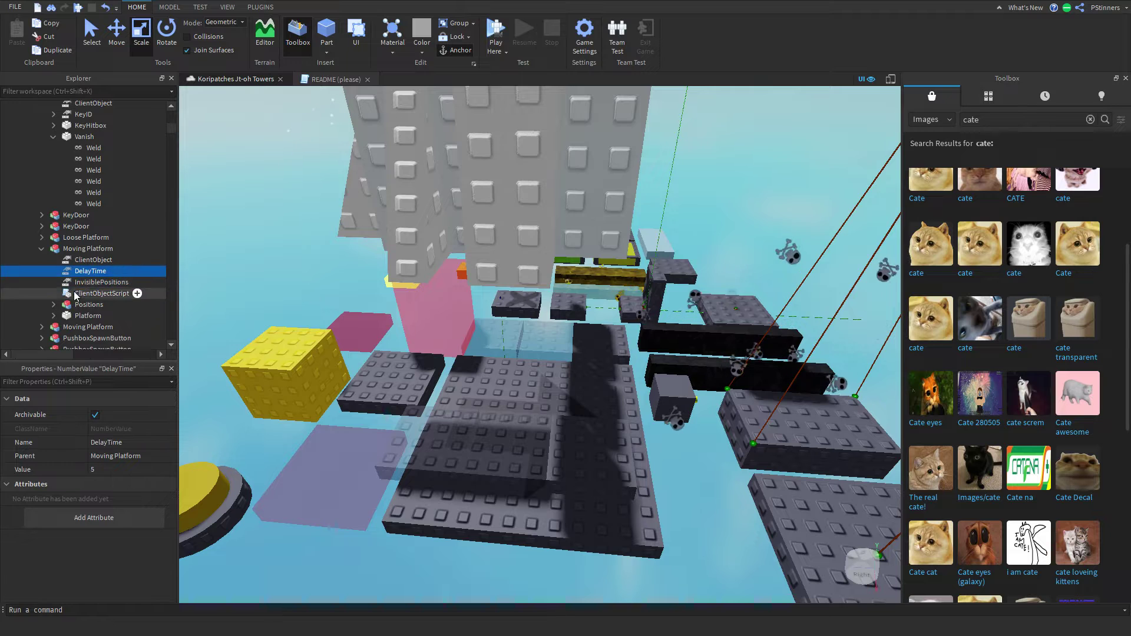
{"action": "left_click", "coordinate": [51, 305]}
{"action": "left_click", "coordinate": [64, 306]}
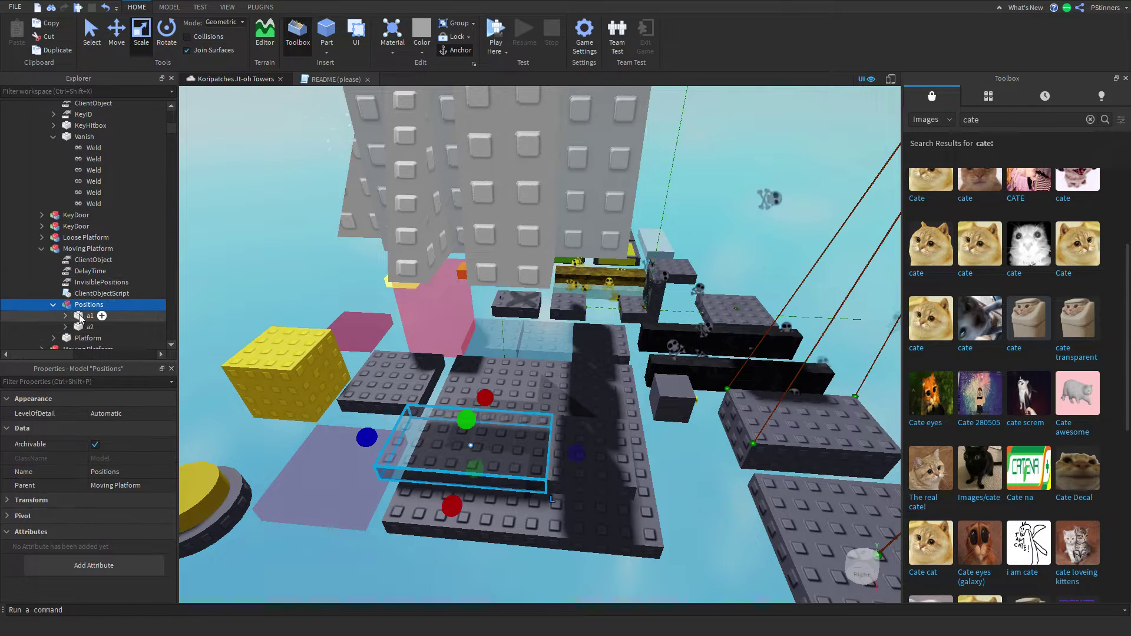
{"action": "left_click", "coordinate": [77, 316]}
{"action": "left_click", "coordinate": [82, 328]}
{"action": "left_click", "coordinate": [82, 339]}
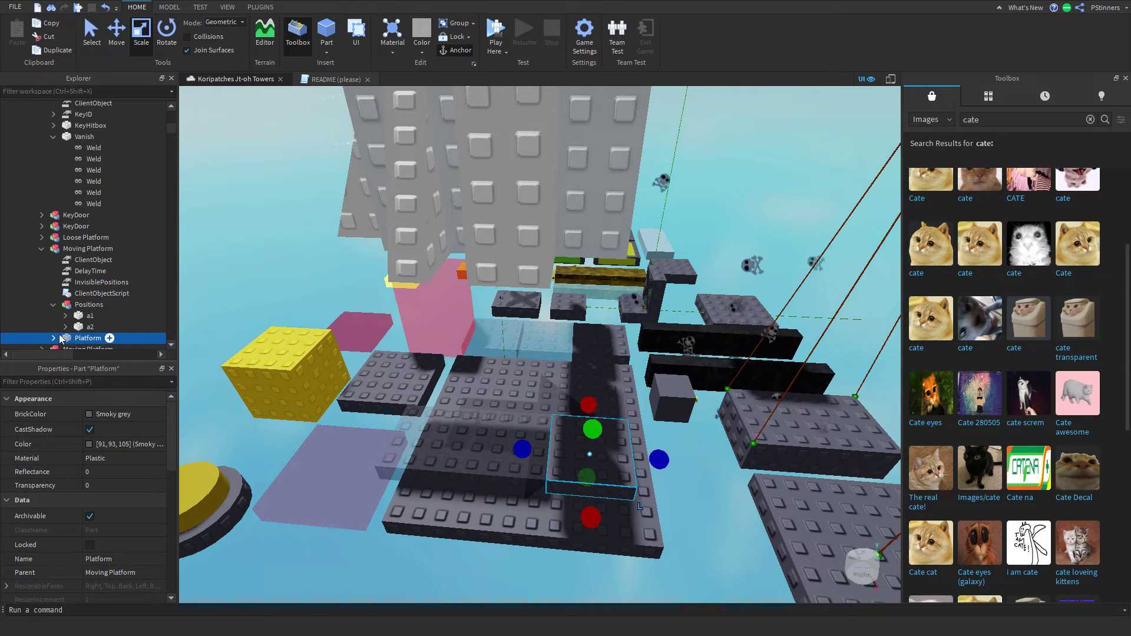
Delete the Weld inside the Moving Platform's Platform part
{"action": "scroll", "coordinate": [64, 333], "scroll_direction": "down", "scroll_amount": 1}
{"action": "scroll", "coordinate": [83, 316], "scroll_direction": "down", "scroll_amount": 1}
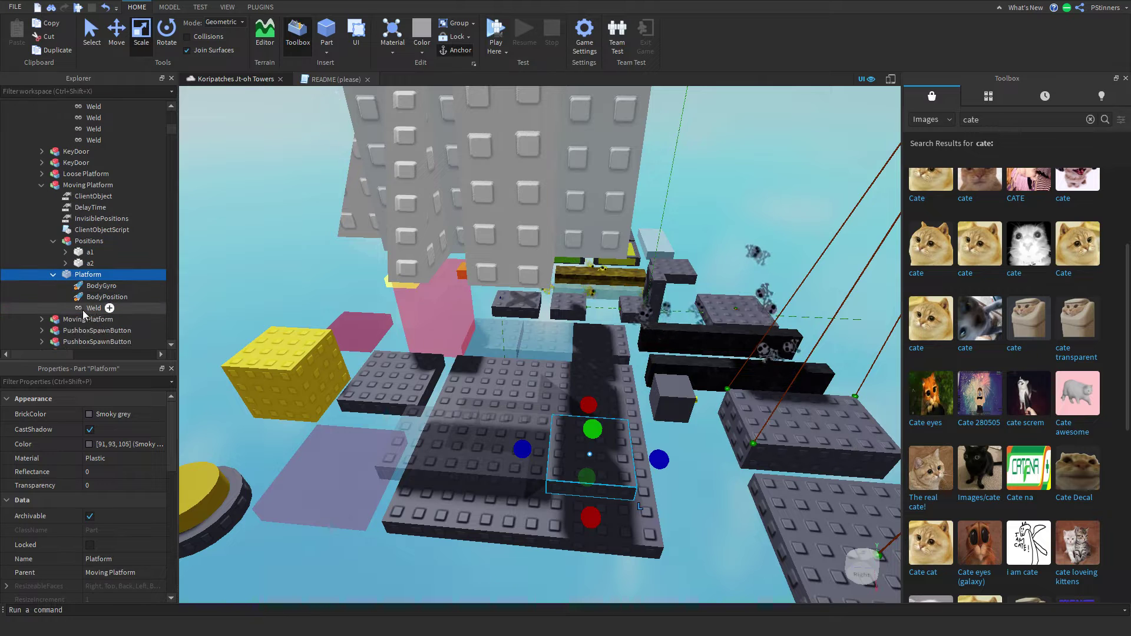
{"action": "key", "text": "Delete"}
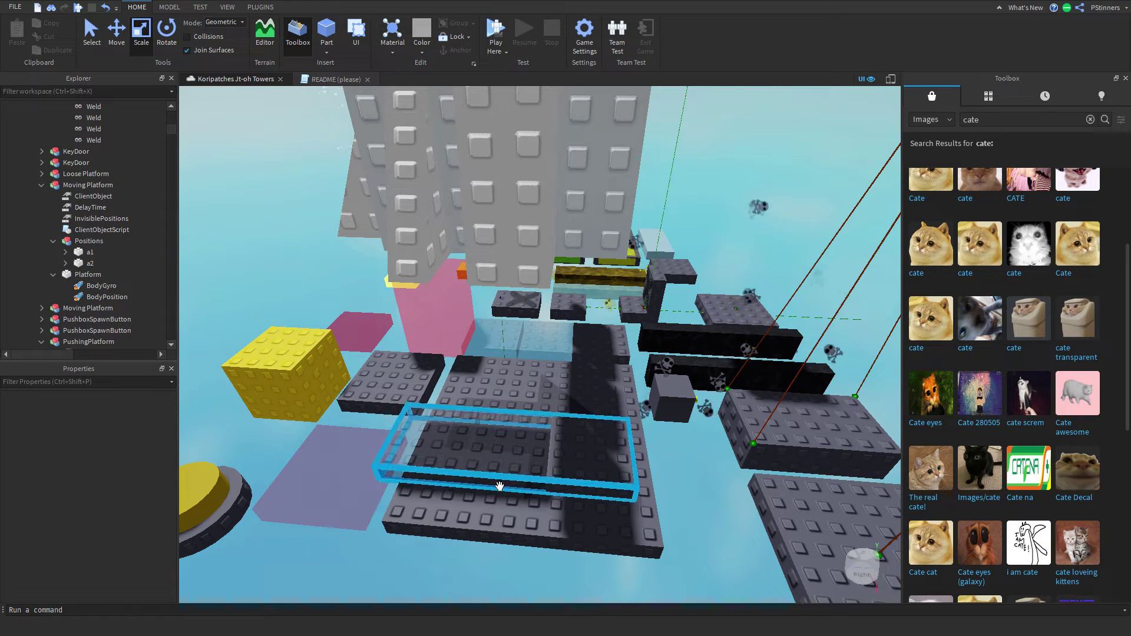
Move the Moving Platform model into the tower and place it in front of the open end of the grey wall ledge
{"action": "left_click", "coordinate": [500, 486]}
{"action": "left_click", "coordinate": [89, 263]}
{"action": "left_click", "coordinate": [89, 252]}
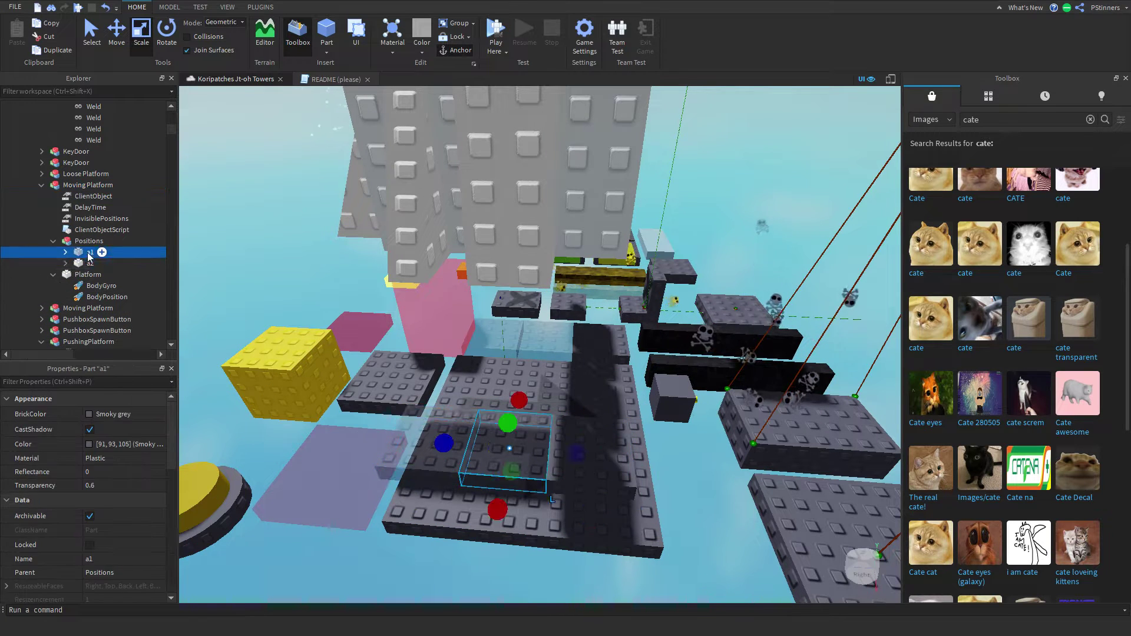
{"action": "left_click", "coordinate": [89, 263]}
{"action": "left_click", "coordinate": [552, 446]}
{"action": "right_click_drag", "start_coordinate": [551, 446], "coordinate": [554, 449]}
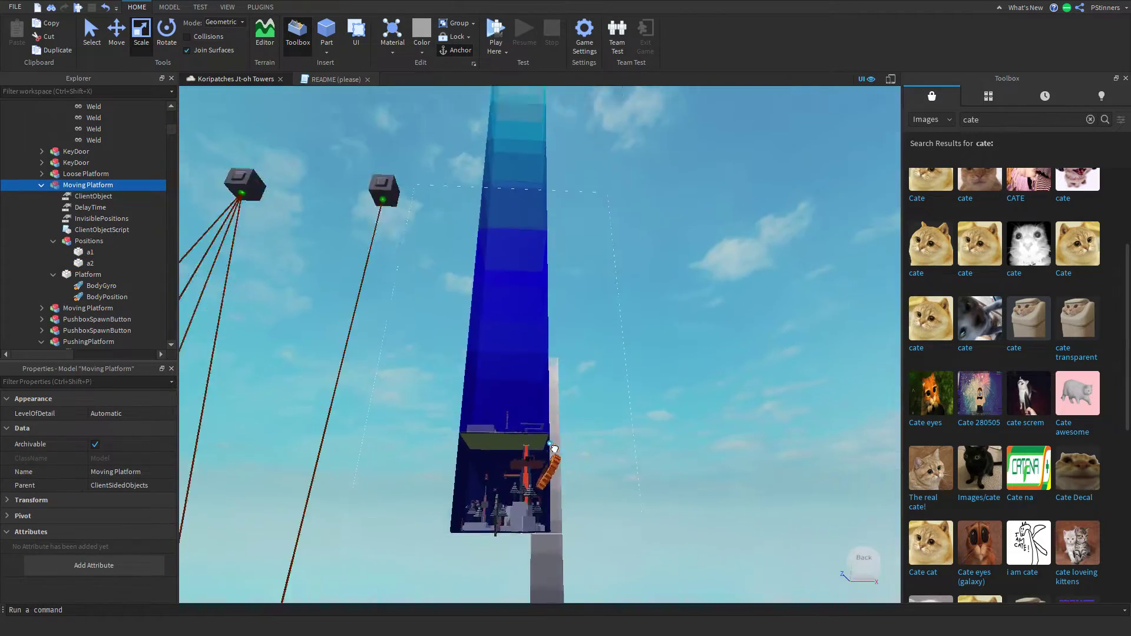
{"action": "scroll", "coordinate": [541, 436], "scroll_direction": "down", "scroll_amount": 2}
{"action": "scroll", "coordinate": [522, 436], "scroll_direction": "up", "scroll_amount": 10}
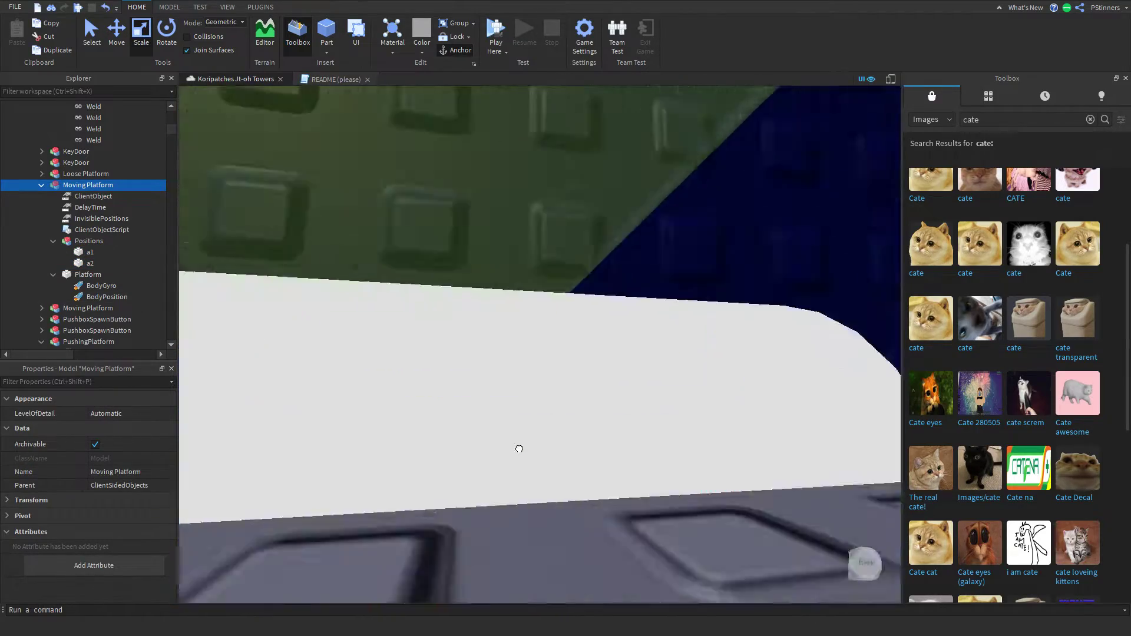
{"action": "scroll", "coordinate": [519, 449], "scroll_direction": "down", "scroll_amount": 15}
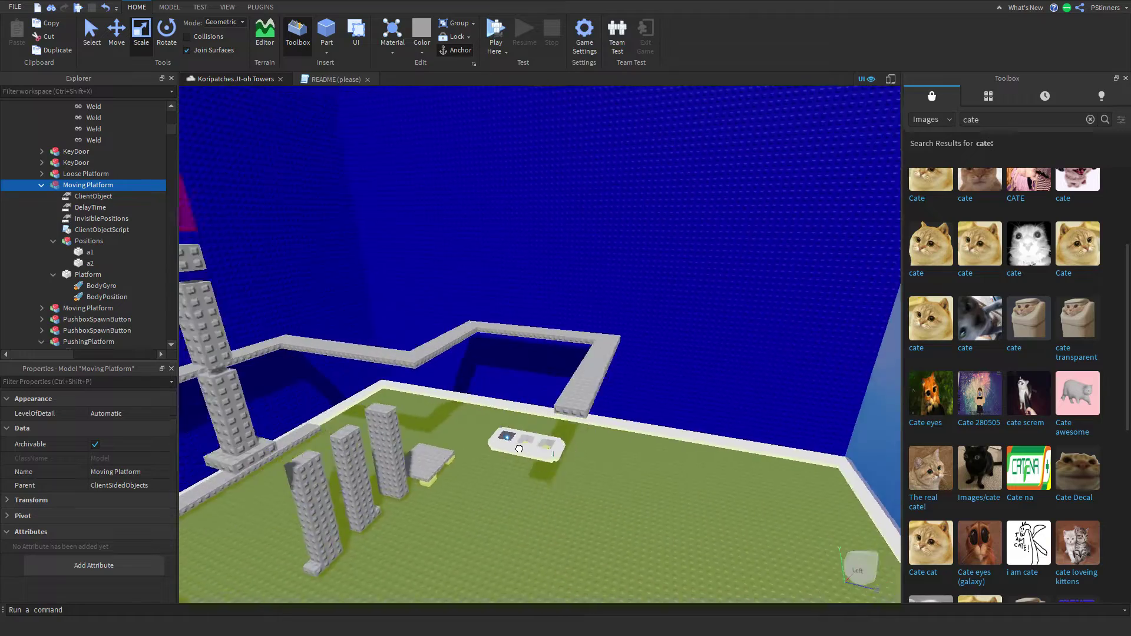
{"action": "scroll", "coordinate": [519, 449], "scroll_direction": "up", "scroll_amount": 10}
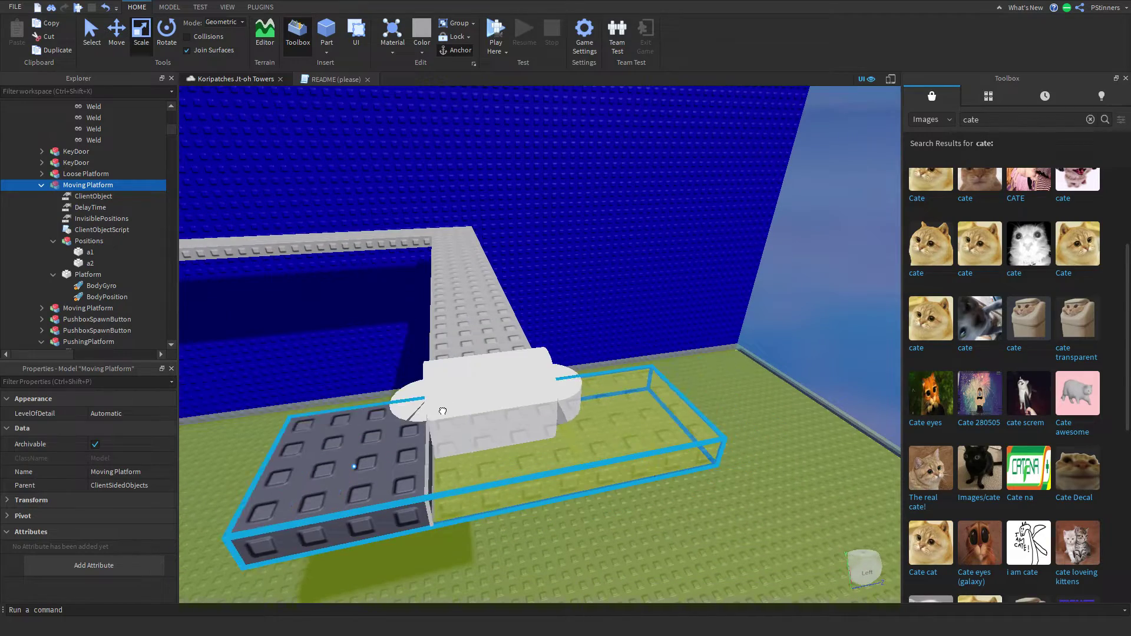
{"action": "scroll", "coordinate": [550, 436], "scroll_direction": "down", "scroll_amount": 5}
Move the model's Platform part away from its position parts, leaving a gap of about one platform width
{"action": "left_click", "coordinate": [81, 253]}
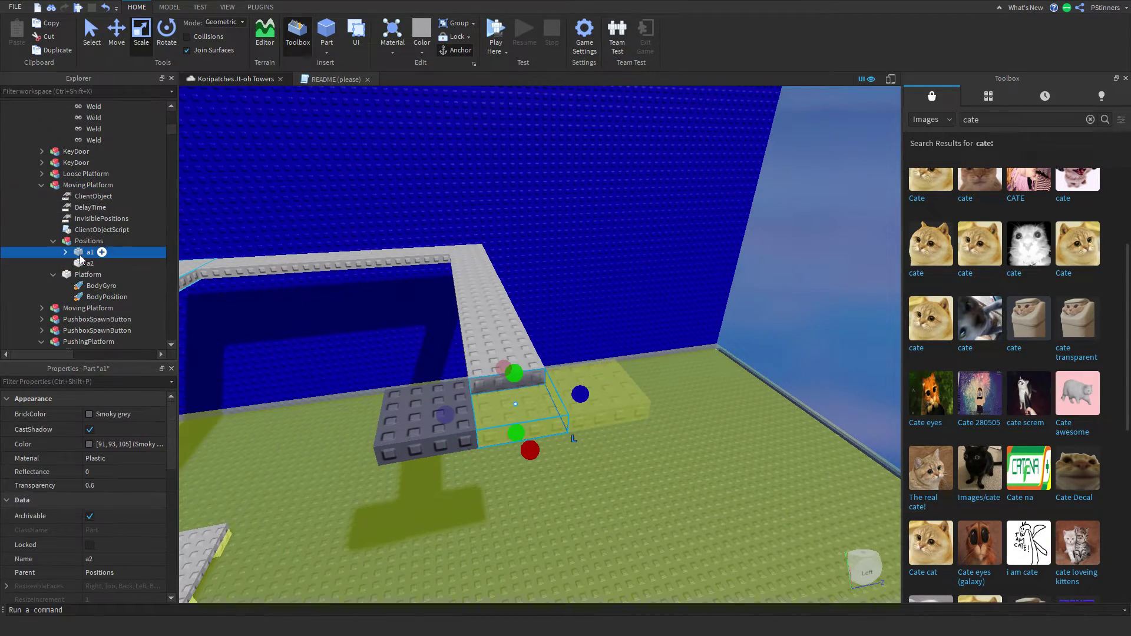
{"action": "left_click", "coordinate": [81, 266]}
{"action": "left_click", "coordinate": [84, 254]}
{"action": "left_click", "coordinate": [86, 287]}
{"action": "left_click", "coordinate": [88, 275]}
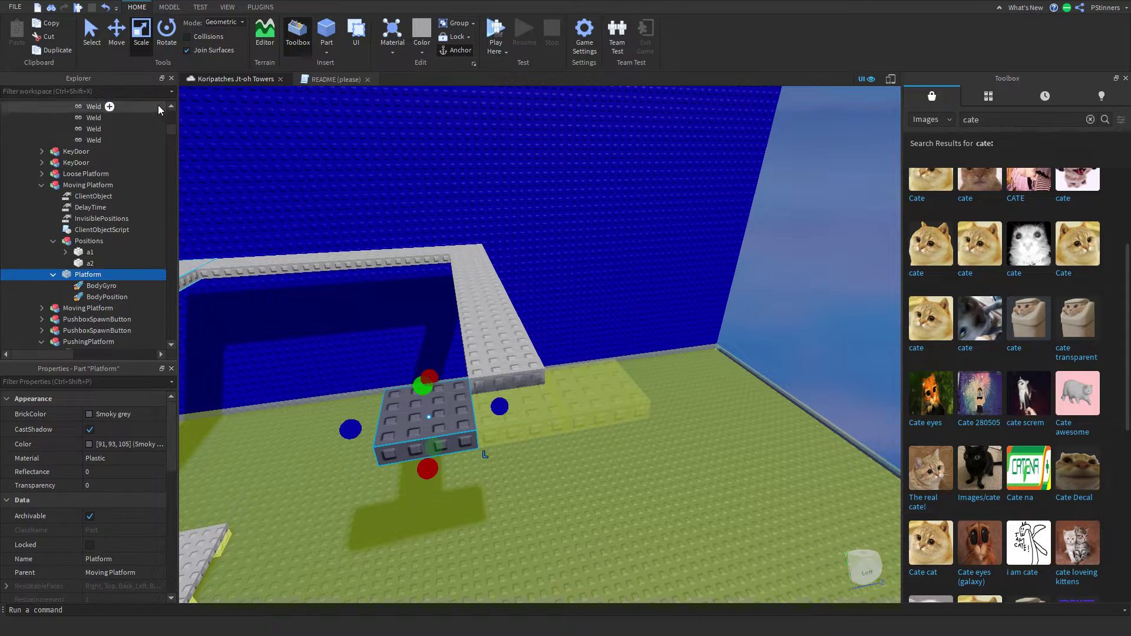
{"action": "left_click_drag", "start_coordinate": [300, 435], "coordinate": [207, 466]}
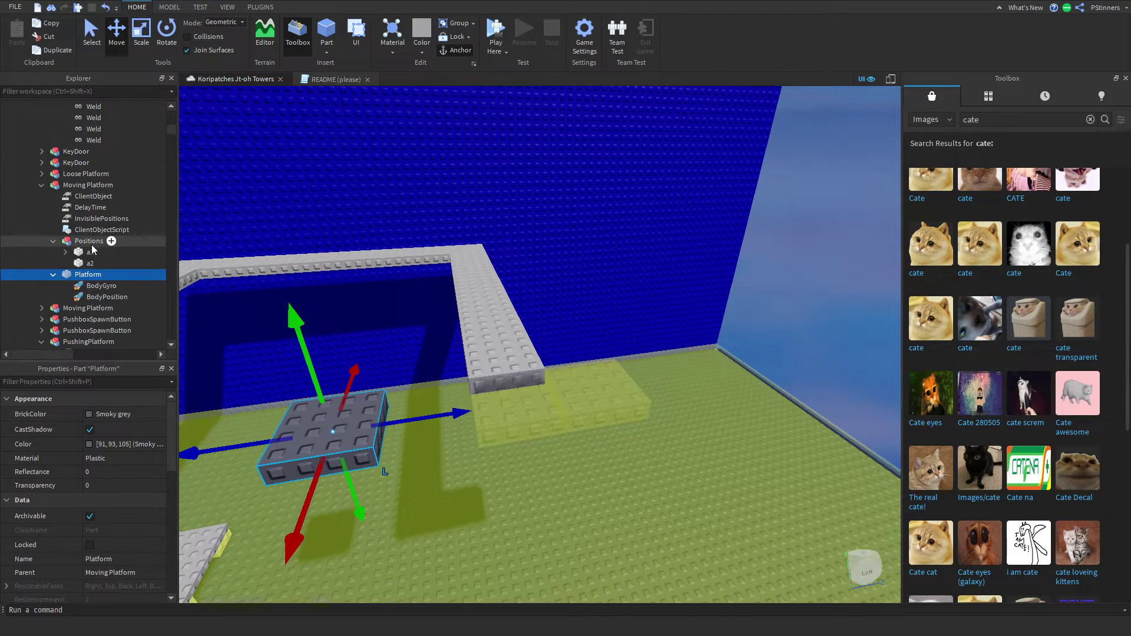
Shift position parts a1 and a2 together by one platform width so a1 adjoins the Platform part
{"action": "left_click", "coordinate": [81, 264]}
{"action": "left_click", "coordinate": [80, 256]}
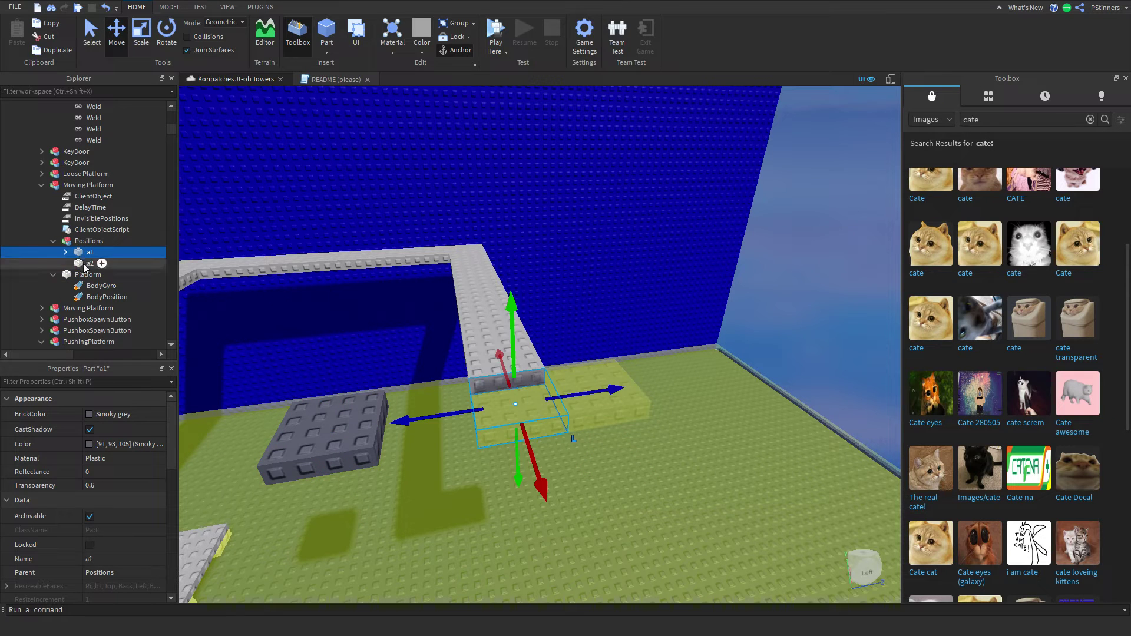
{"action": "left_click", "coordinate": [86, 264], "text": "ctrl"}
{"action": "left_click_drag", "start_coordinate": [471, 434], "coordinate": [378, 424]}
Duplicate position part a2, place the copy one width beyond it at the end of the row and name it a3
{"action": "left_click", "coordinate": [87, 264]}
{"action": "key", "text": "ctrl+d"}
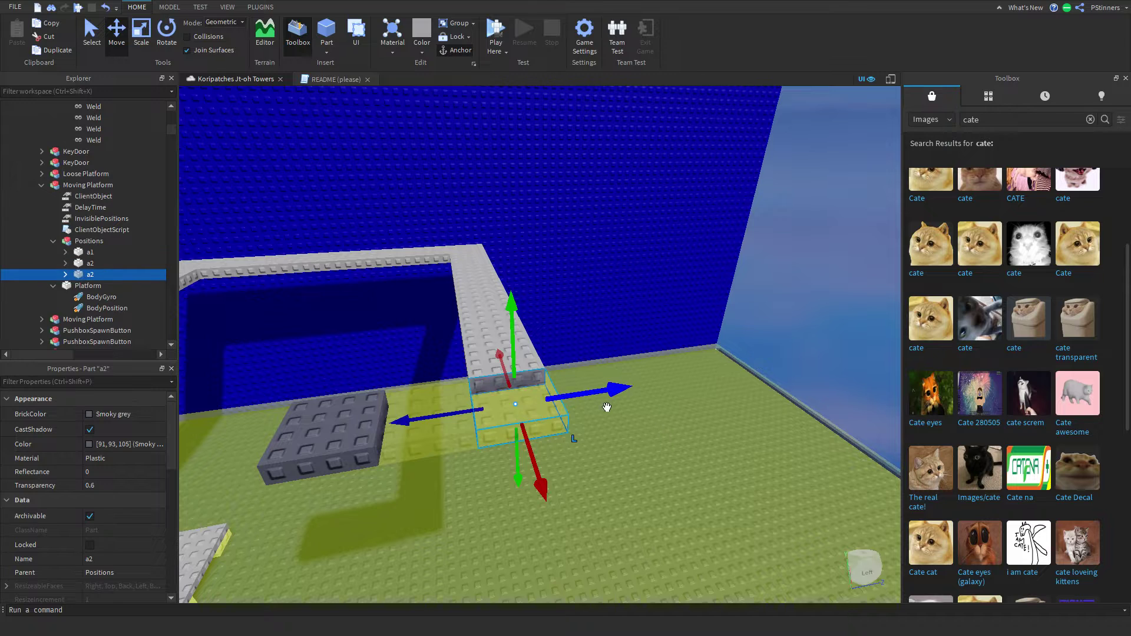
{"action": "left_click_drag", "start_coordinate": [607, 394], "coordinate": [685, 381]}
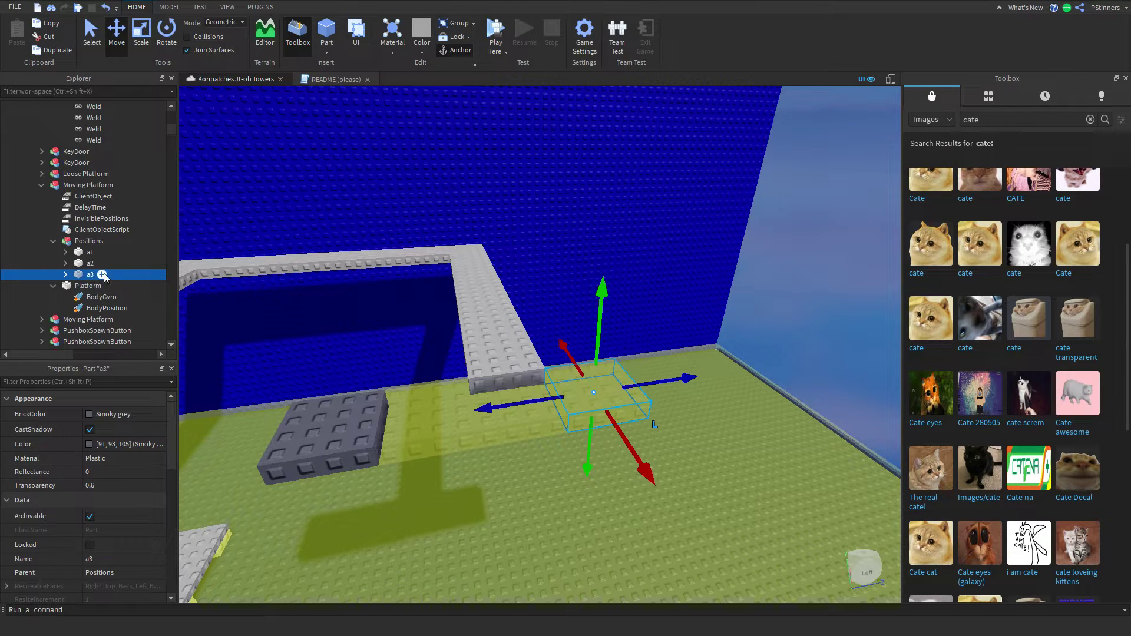
Delete the Weld inside each of the position parts a1, a2 and a3
{"action": "left_click", "coordinate": [80, 286]}
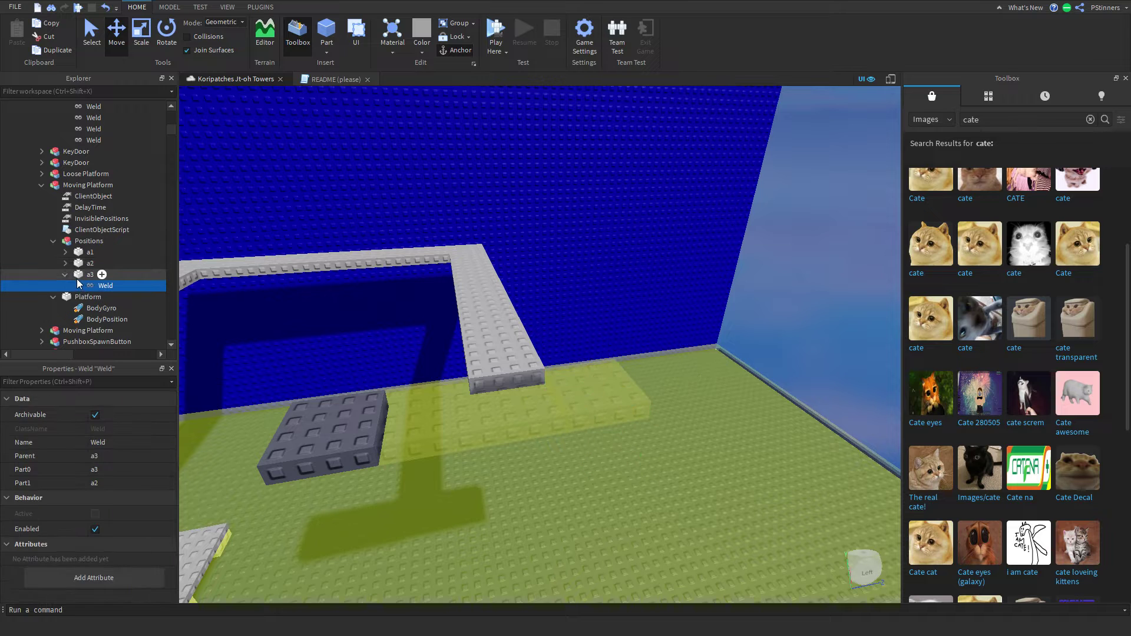
{"action": "key", "text": "Delete"}
{"action": "left_click", "coordinate": [87, 267]}
{"action": "left_click", "coordinate": [65, 263]}
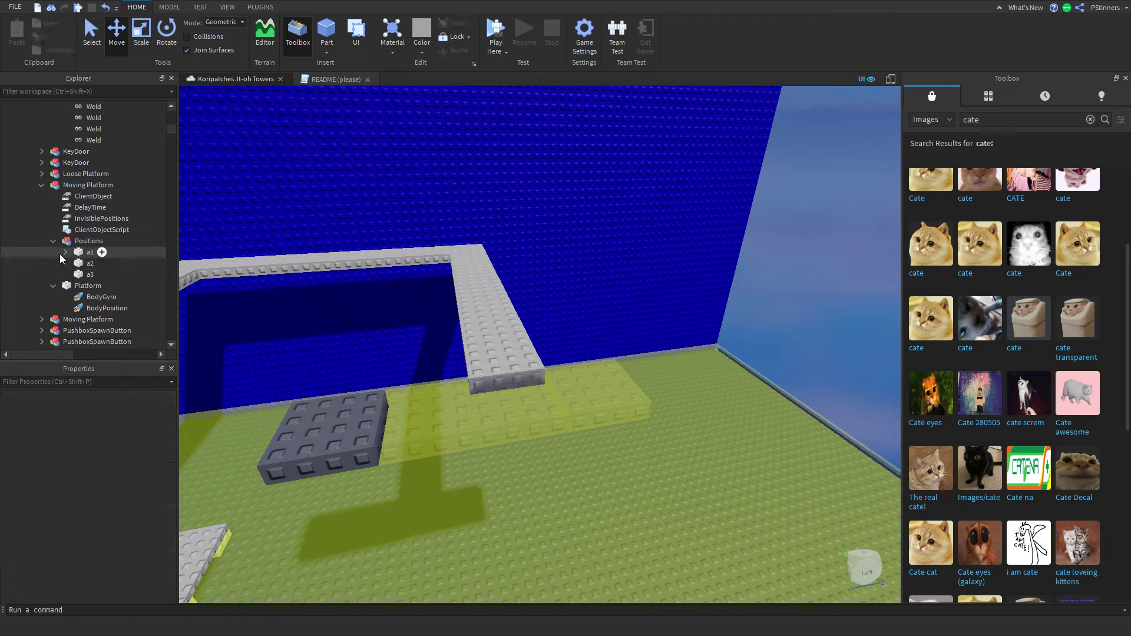
{"action": "left_click", "coordinate": [86, 265]}
{"action": "key", "text": "Delete"}
Duplicate the whole Moving Platform model, turn the copy to face the opposite way and place it as a second row in front of the original
{"action": "left_click", "coordinate": [352, 473]}
{"action": "scroll", "coordinate": [575, 353], "scroll_direction": "down", "scroll_amount": 2}
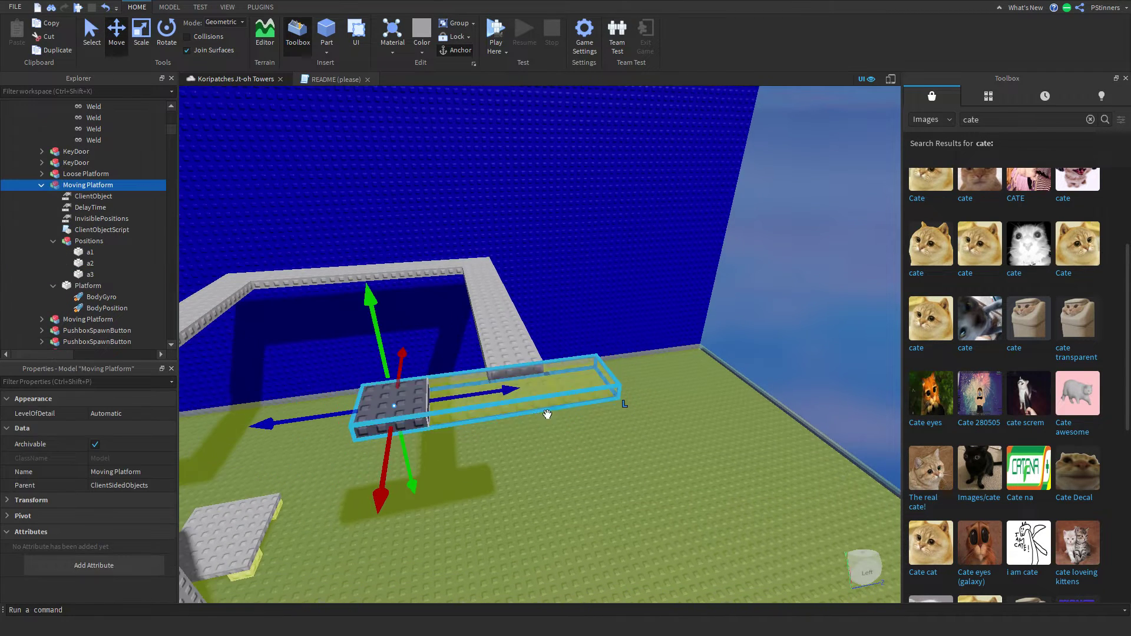
{"action": "scroll", "coordinate": [549, 413], "scroll_direction": "up", "scroll_amount": 3}
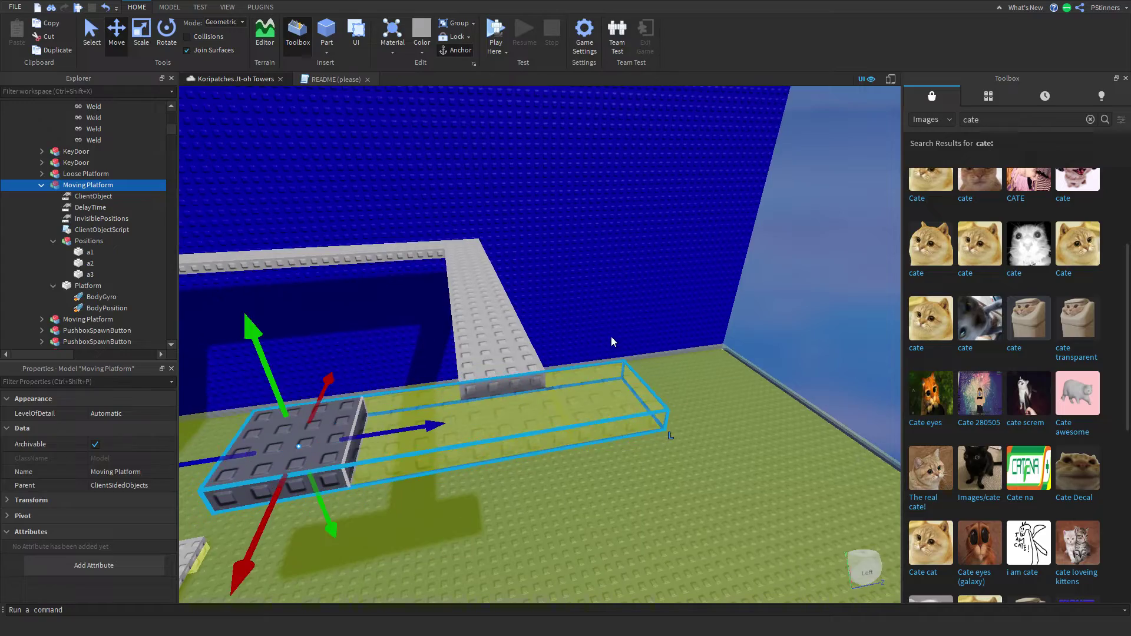
{"action": "left_click", "coordinate": [613, 335]}
{"action": "right_click_drag", "start_coordinate": [613, 334], "coordinate": [614, 334]}
{"action": "scroll", "coordinate": [614, 334], "scroll_direction": "down", "scroll_amount": 2}
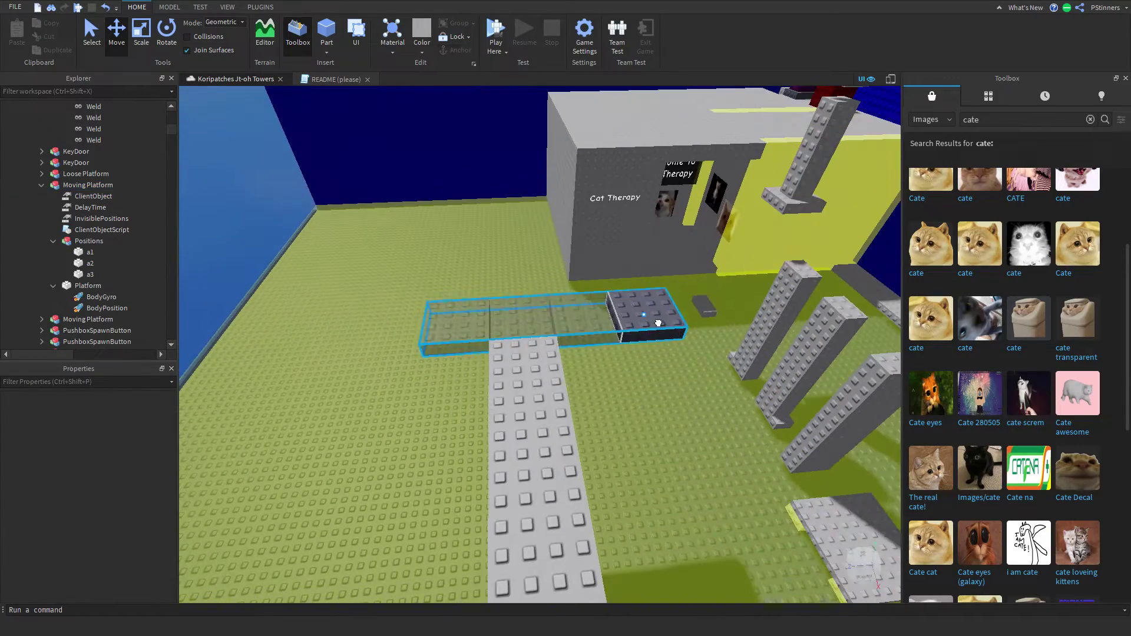
{"action": "left_click", "coordinate": [661, 327]}
{"action": "key", "text": "ctrl+d"}
{"action": "left_click_drag", "start_coordinate": [648, 317], "coordinate": [644, 288]}
{"action": "right_click_drag", "start_coordinate": [652, 299], "coordinate": [644, 289]}
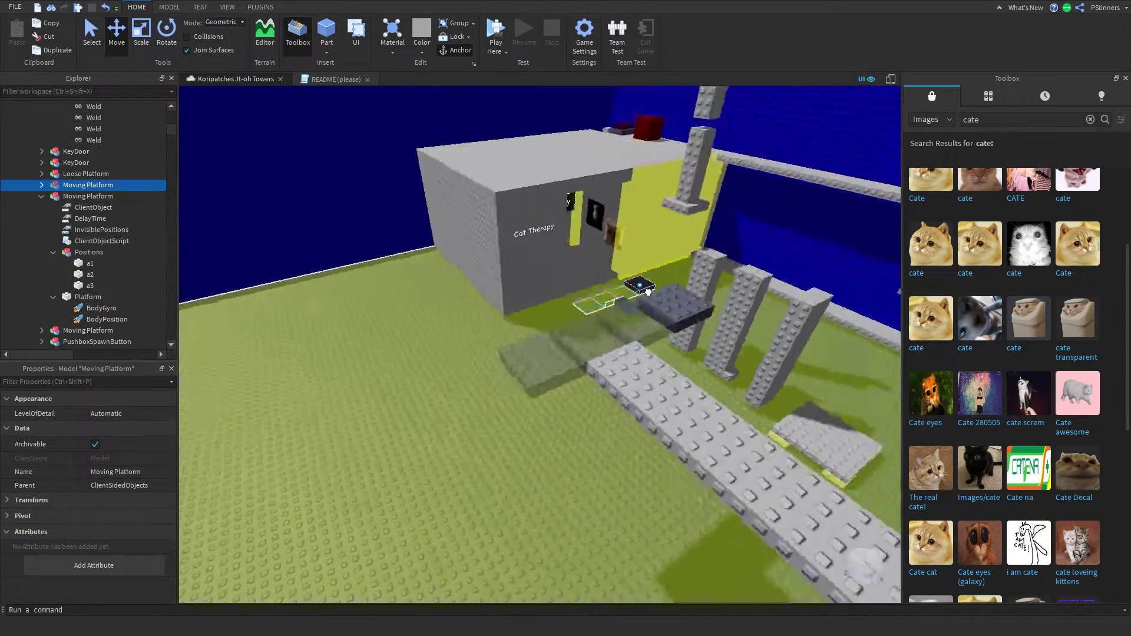
{"action": "left_click_drag", "start_coordinate": [644, 288], "coordinate": [646, 293]}
{"action": "right_click_drag", "start_coordinate": [644, 288], "coordinate": [646, 293]}
{"action": "left_click_drag", "start_coordinate": [647, 293], "coordinate": [717, 390]}
{"action": "key", "text": "t"}
{"action": "key", "text": "r"}
{"action": "key", "text": "t"}
{"action": "key", "text": "ctrl+r"}
Duplicate the turned Moving Platform, turn the new copy the other way, place it as a third row and expand its contents
{"action": "key", "text": "ctrl+d"}
{"action": "key", "text": "r"}
{"action": "key", "text": "r"}
{"action": "right_click_drag", "start_coordinate": [718, 391], "coordinate": [717, 390]}
{"action": "left_click_drag", "start_coordinate": [717, 390], "coordinate": [531, 427]}
{"action": "right_click_drag", "start_coordinate": [717, 390], "coordinate": [530, 427]}
{"action": "left_click_drag", "start_coordinate": [531, 427], "coordinate": [477, 427]}
{"action": "key", "text": "d"}
{"action": "left_click", "coordinate": [41, 185]}
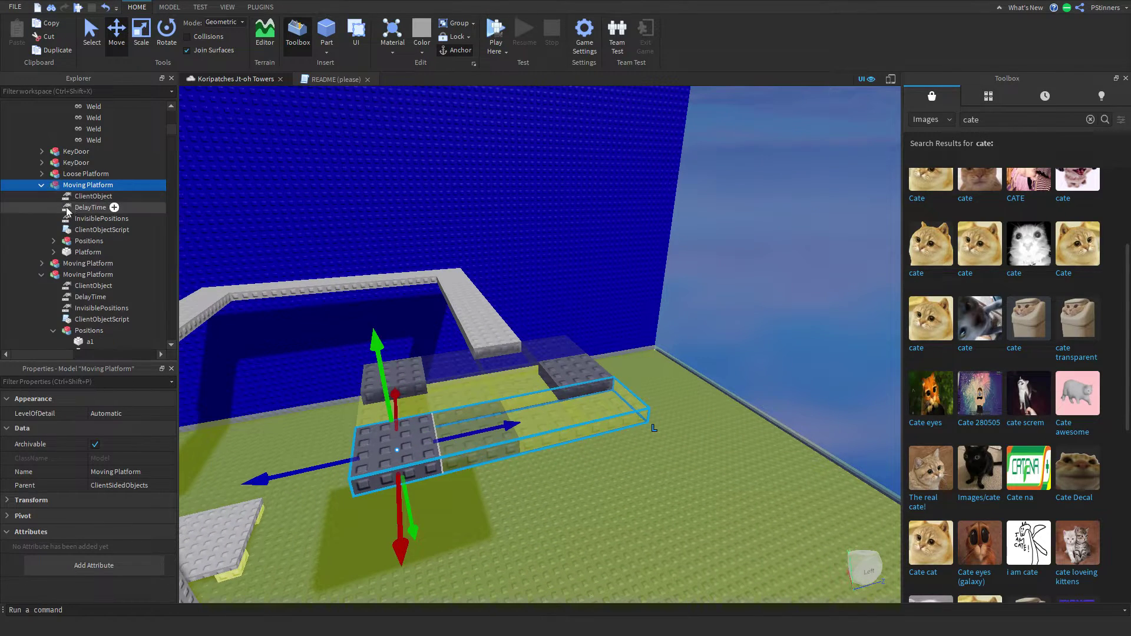
Delete the welds from the Platform part and from positions a1, a2 and a3 of the first moving platform
{"action": "left_click", "coordinate": [89, 285]}
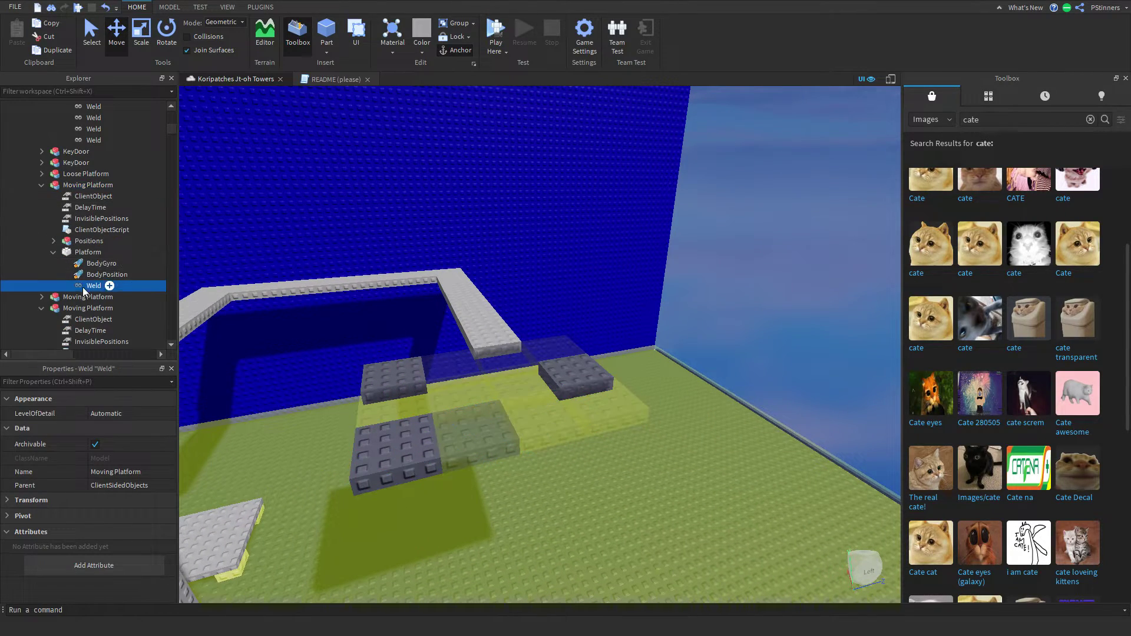
{"action": "key", "text": "Delete"}
{"action": "left_click", "coordinate": [53, 241]}
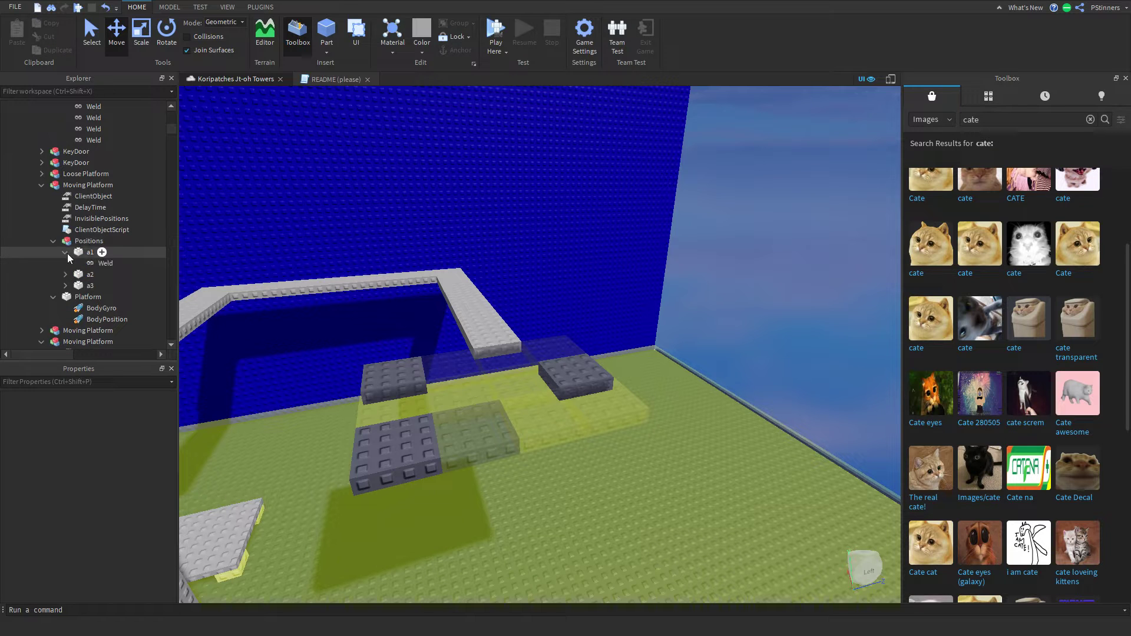
{"action": "left_click", "coordinate": [68, 263]}
{"action": "key", "text": "Delete"}
{"action": "left_click", "coordinate": [60, 264]}
{"action": "left_click", "coordinate": [65, 263]}
{"action": "left_click", "coordinate": [66, 275]}
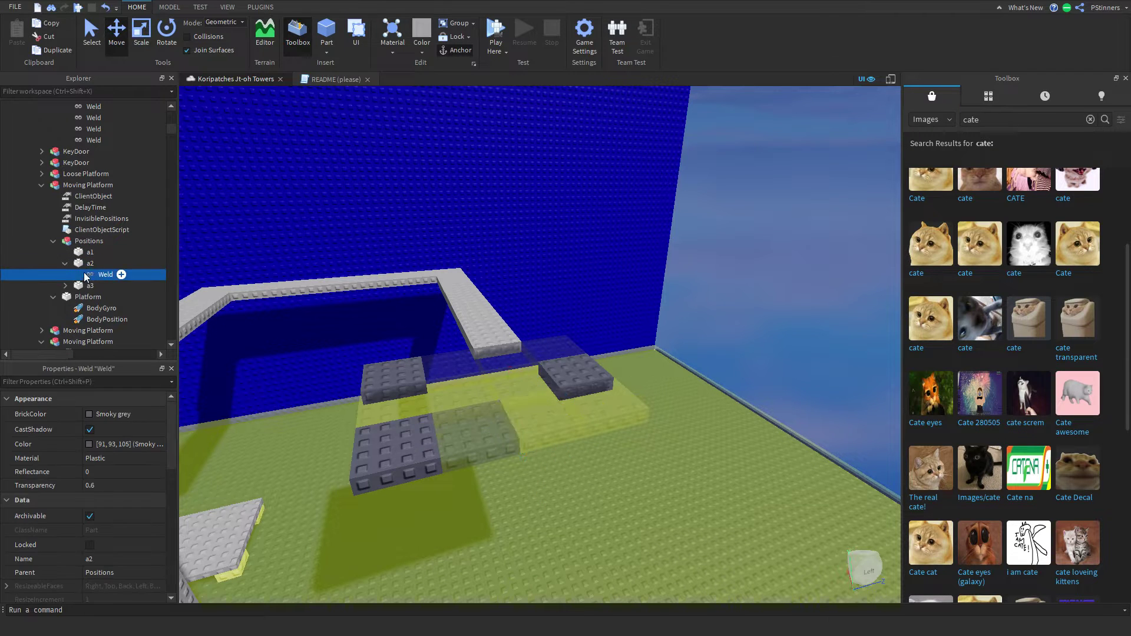
{"action": "key", "text": "Delete"}
{"action": "key", "text": "Delete"}
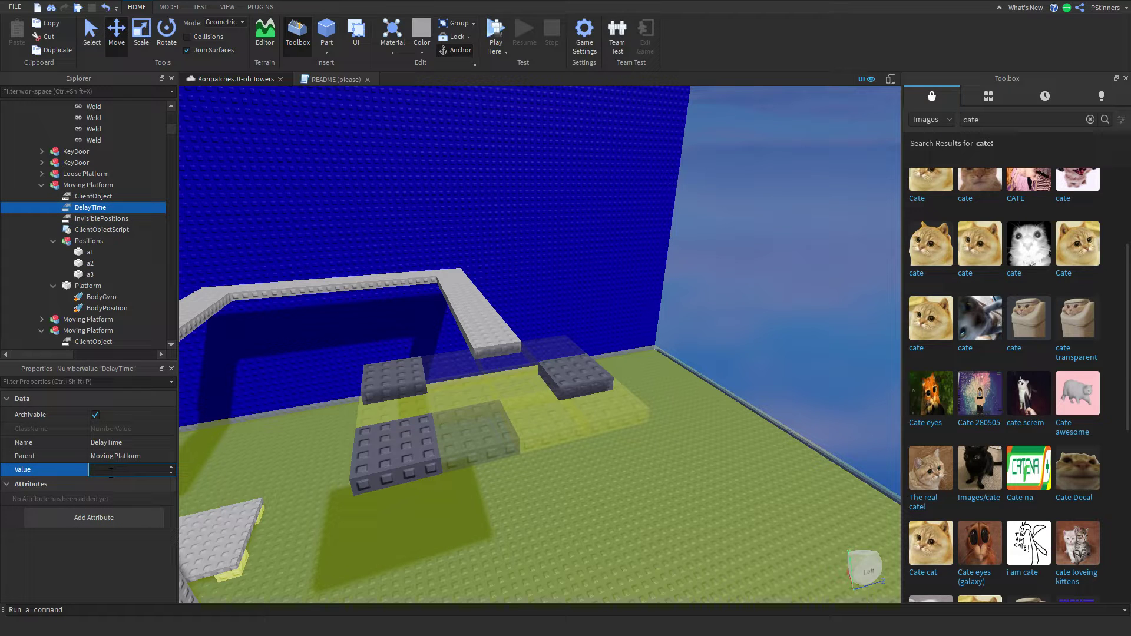
Set the DelayTime value of the second moving platform to 3
{"action": "left_click", "coordinate": [412, 407]}
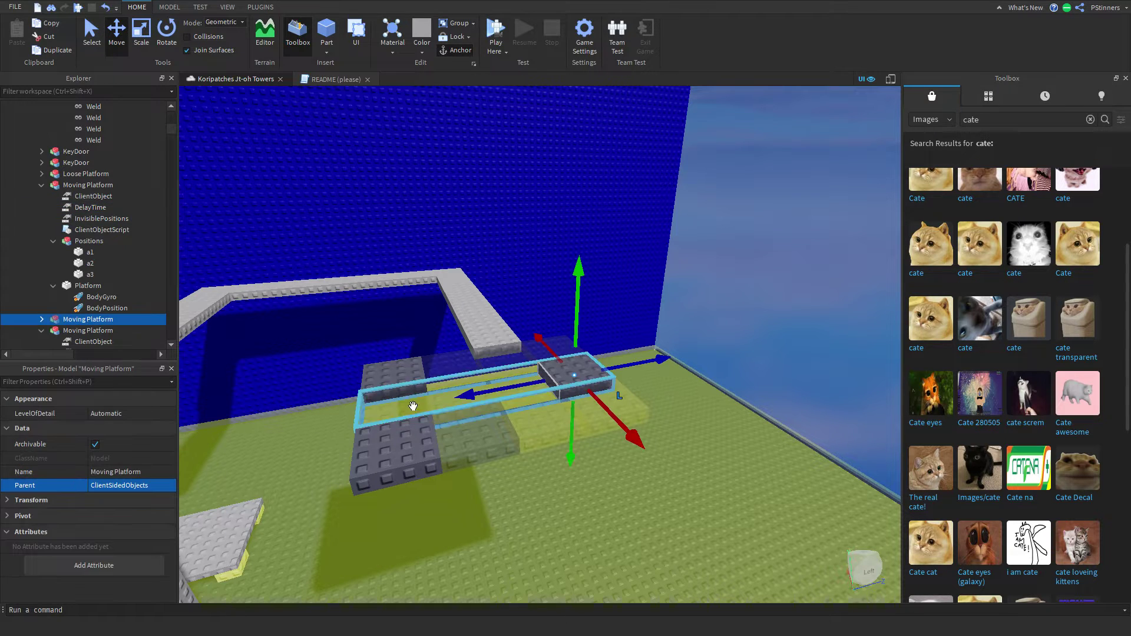
{"action": "scroll", "coordinate": [80, 297], "scroll_direction": "down", "scroll_amount": 1}
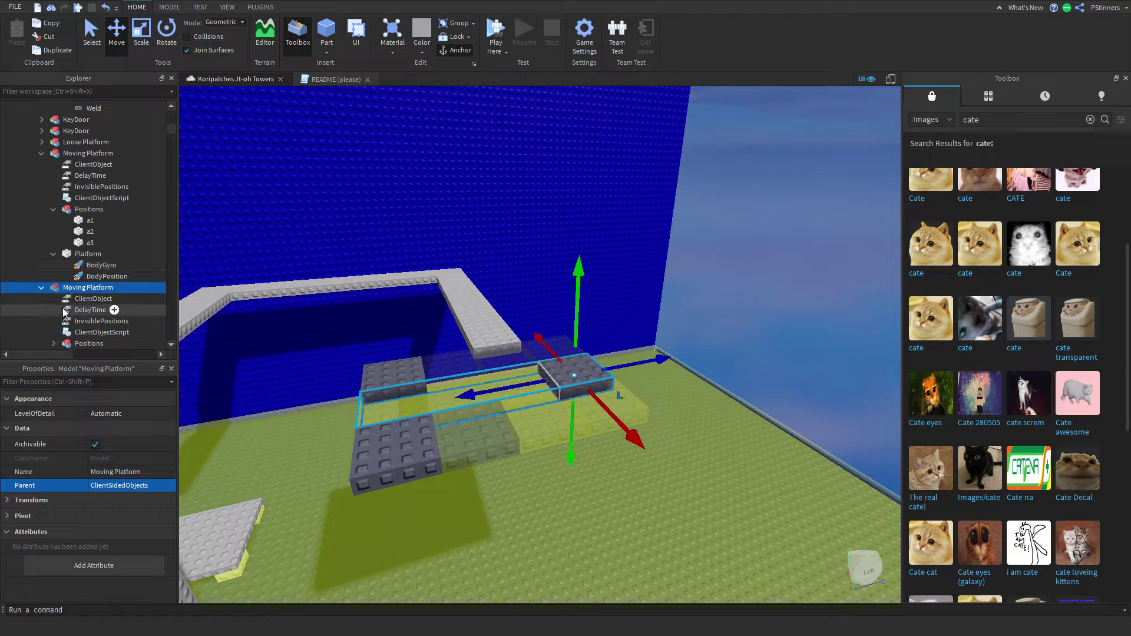
{"action": "left_click", "coordinate": [69, 311]}
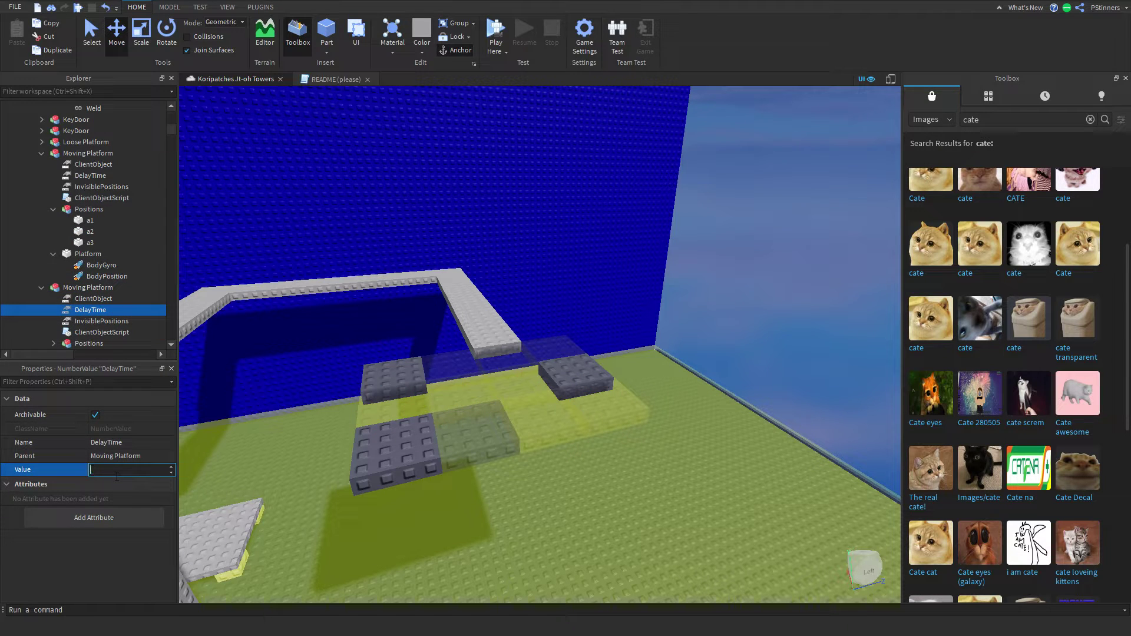
{"action": "scroll", "coordinate": [88, 330], "scroll_direction": "down", "scroll_amount": 1}
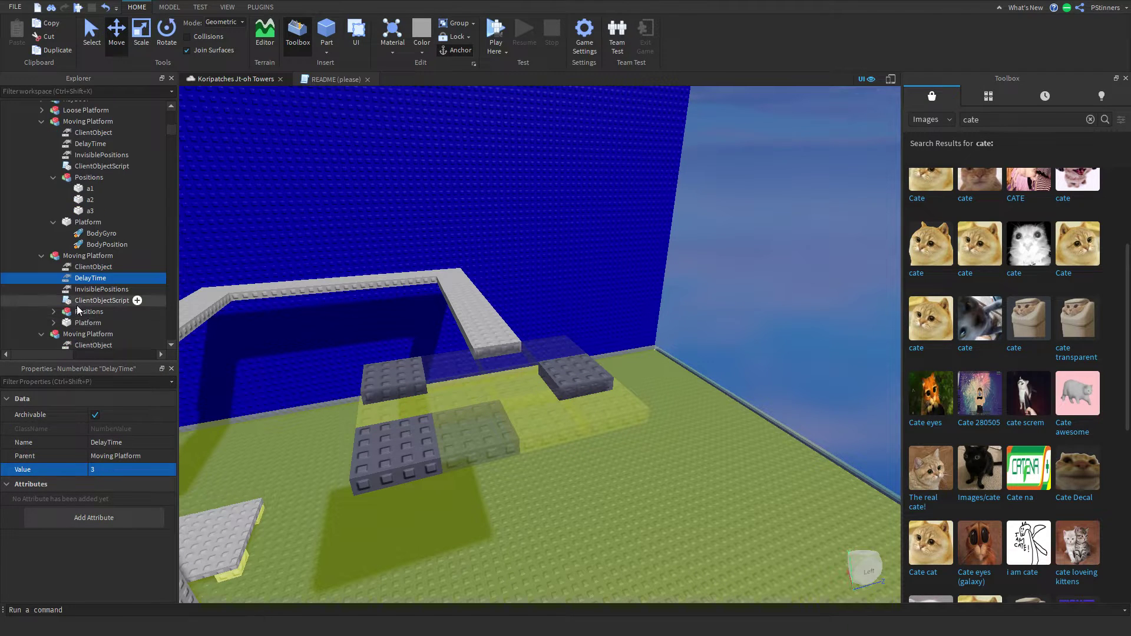
Delete the welds from positions a1, a2 and a3 and from the Platform part of the second moving platform
{"action": "scroll", "coordinate": [72, 319], "scroll_direction": "down", "scroll_amount": 1}
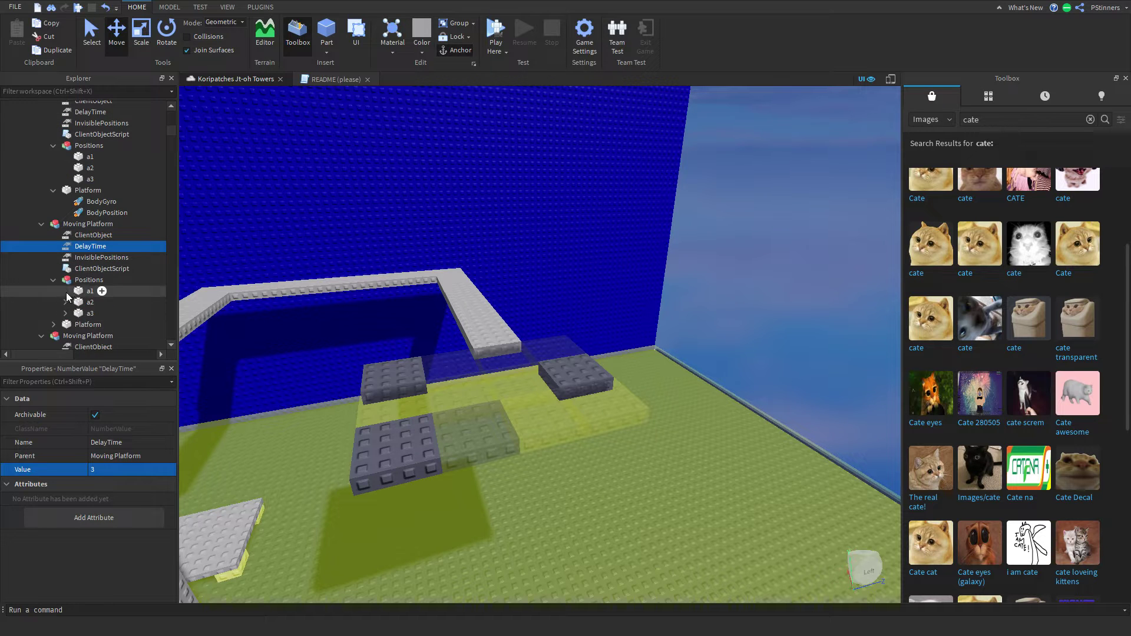
{"action": "left_click", "coordinate": [65, 291]}
{"action": "left_click", "coordinate": [88, 304]}
{"action": "key", "text": "Delete"}
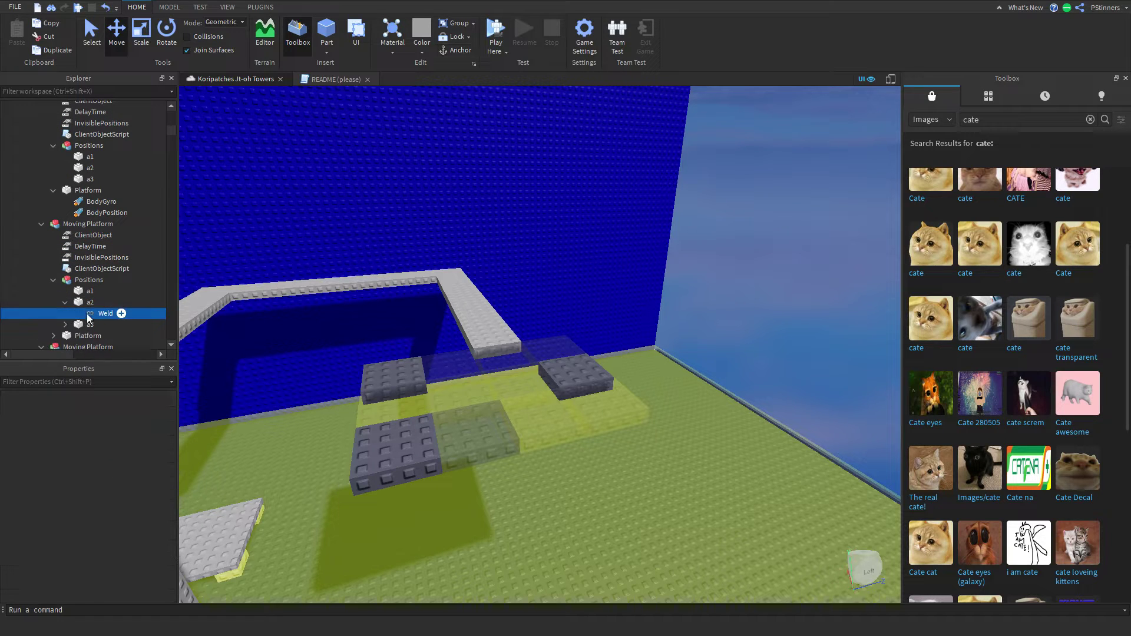
{"action": "key", "text": "Delete"}
{"action": "left_click", "coordinate": [90, 325]}
{"action": "key", "text": "Delete"}
{"action": "scroll", "coordinate": [61, 308], "scroll_direction": "down", "scroll_amount": 1}
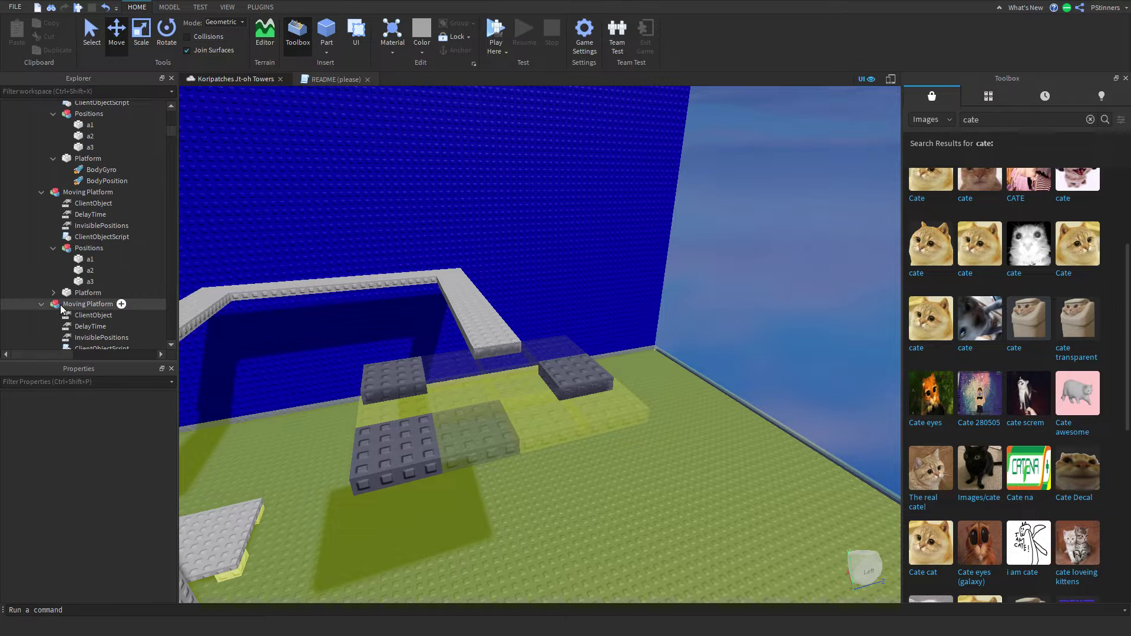
{"action": "left_click", "coordinate": [86, 327]}
{"action": "key", "text": "Delete"}
Select all three moving platform models together
{"action": "left_click", "coordinate": [394, 384]}
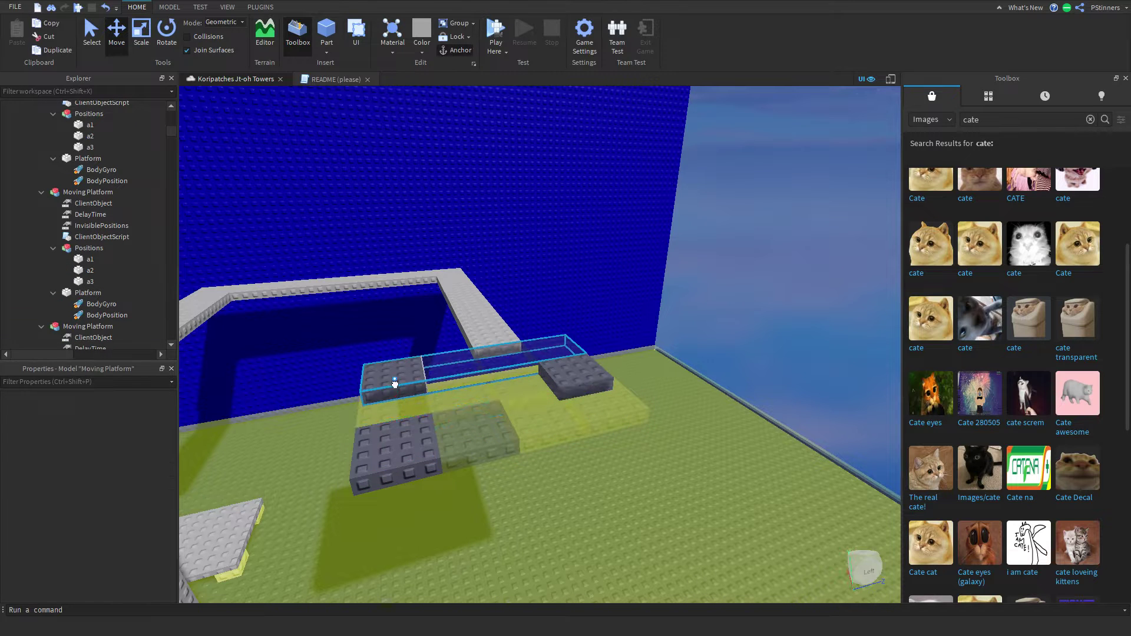
{"action": "left_click", "coordinate": [476, 410], "text": "ctrl"}
{"action": "left_click", "coordinate": [432, 445], "text": "ctrl"}
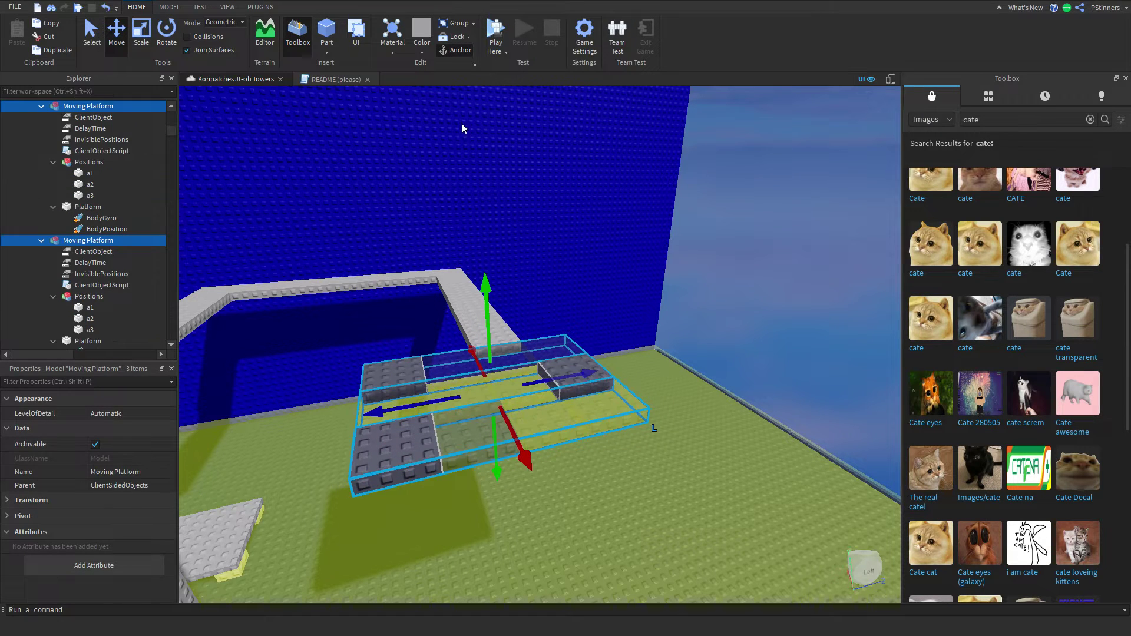
{"action": "left_click", "coordinate": [421, 37]}
Deselect the platforms and start a playtest at the snowy platforms with the pine trees
{"action": "left_click", "coordinate": [641, 308]}
{"action": "key", "text": "a"}
{"action": "key", "text": "w"}
{"action": "right_click_drag", "start_coordinate": [641, 309], "coordinate": [640, 310]}
{"action": "scroll", "coordinate": [639, 310], "scroll_direction": "up", "scroll_amount": 8}
{"action": "scroll", "coordinate": [640, 309], "scroll_direction": "down", "scroll_amount": 8}
{"action": "key", "text": "w"}
{"action": "key", "text": "d"}
{"action": "scroll", "coordinate": [640, 309], "scroll_direction": "up", "scroll_amount": 6}
{"action": "scroll", "coordinate": [639, 310], "scroll_direction": "up", "scroll_amount": 8}
{"action": "scroll", "coordinate": [639, 310], "scroll_direction": "down", "scroll_amount": 8}
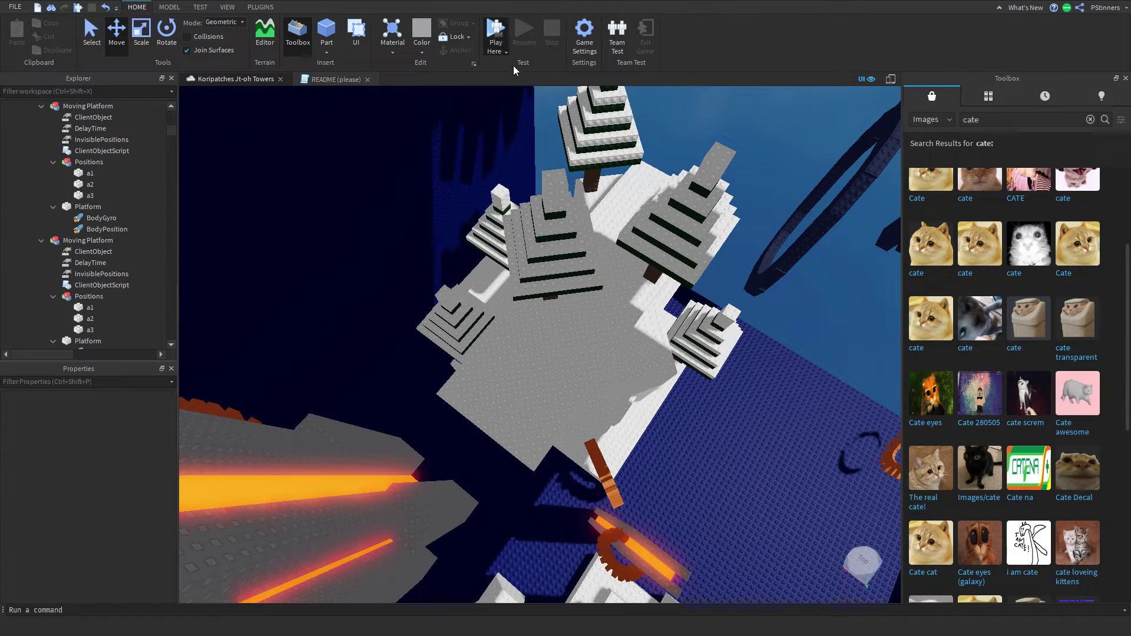
{"action": "left_click", "coordinate": [496, 32]}
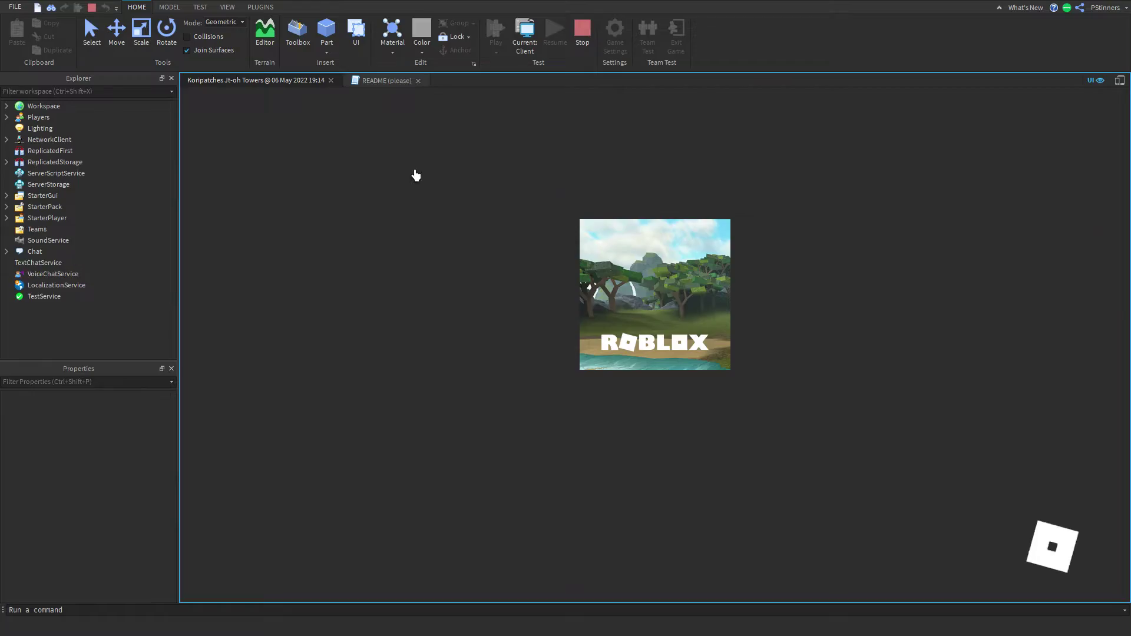
Playtest the jump from the snowy tree platform onto the narrow orange segmented arc
{"action": "key", "text": "shift"}
{"action": "key", "text": "w"}
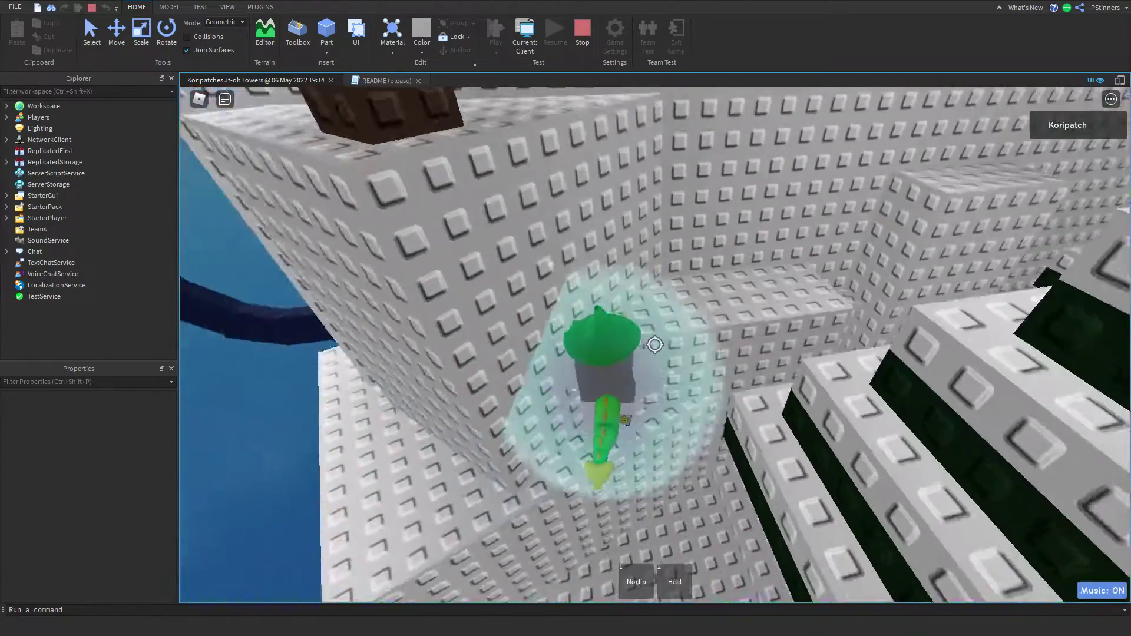
{"action": "key", "text": "space"}
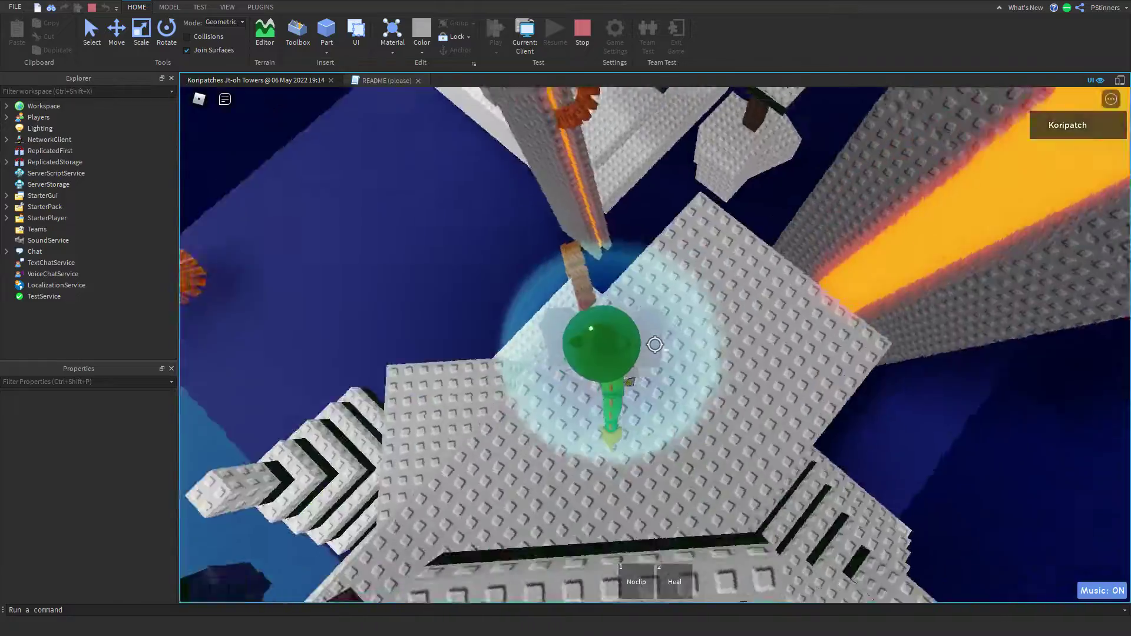
{"action": "key", "text": "w"}
{"action": "key", "text": "space"}
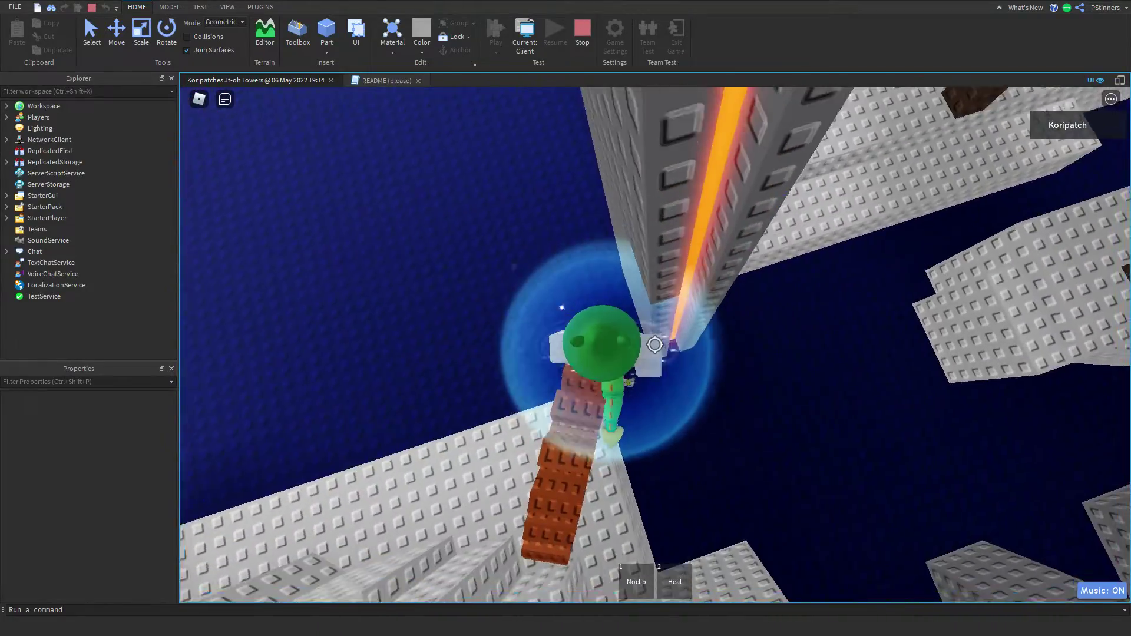
Use Noclip to reposition the character, then playtest the grey lava-striped wall and its narrow ledges
{"action": "key", "text": "1"}
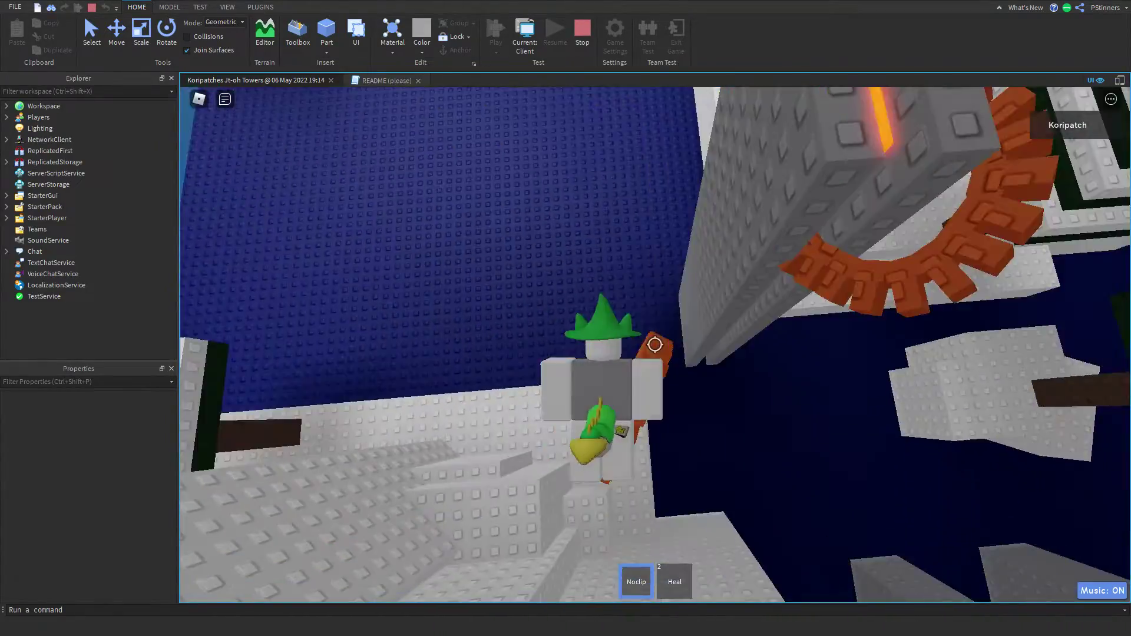
{"action": "key", "text": "1"}
{"action": "key", "text": "w"}
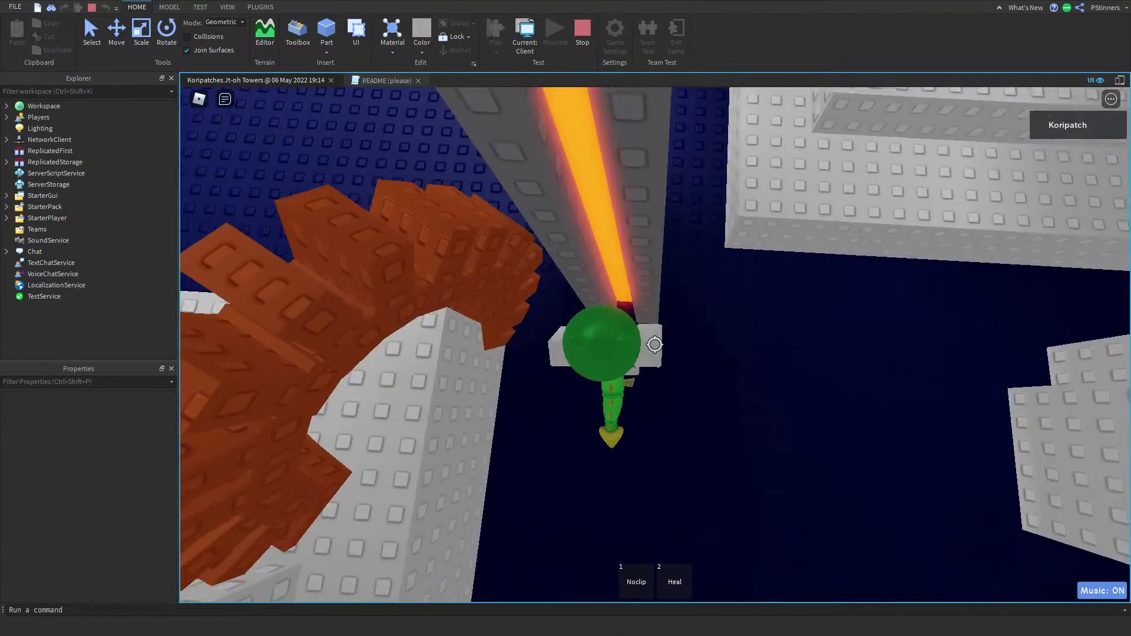
{"action": "key", "text": "w"}
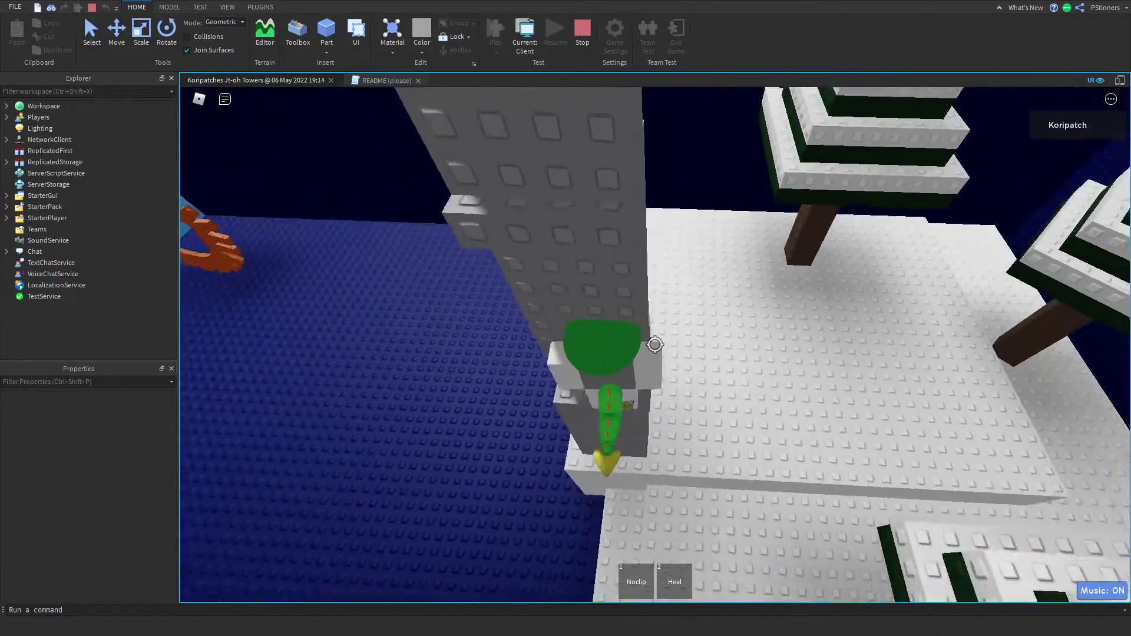
{"action": "key", "text": "space"}
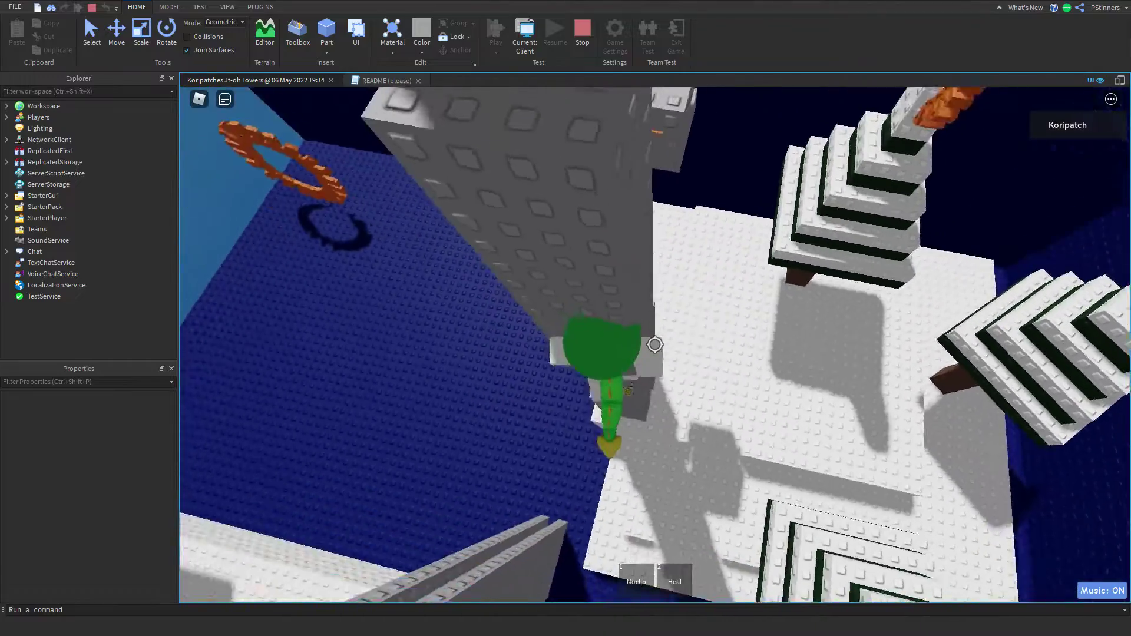
{"action": "key", "text": "space"}
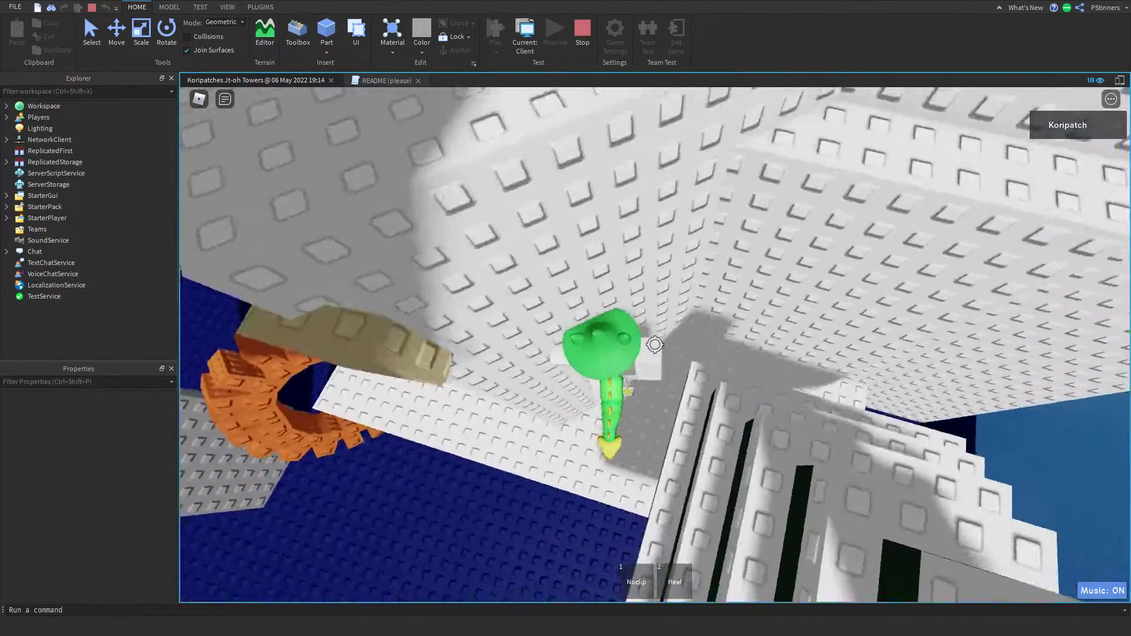
Playtest the route from the snowy trees up to the large orange gear platforms beside the lava column
{"action": "key", "text": "w"}
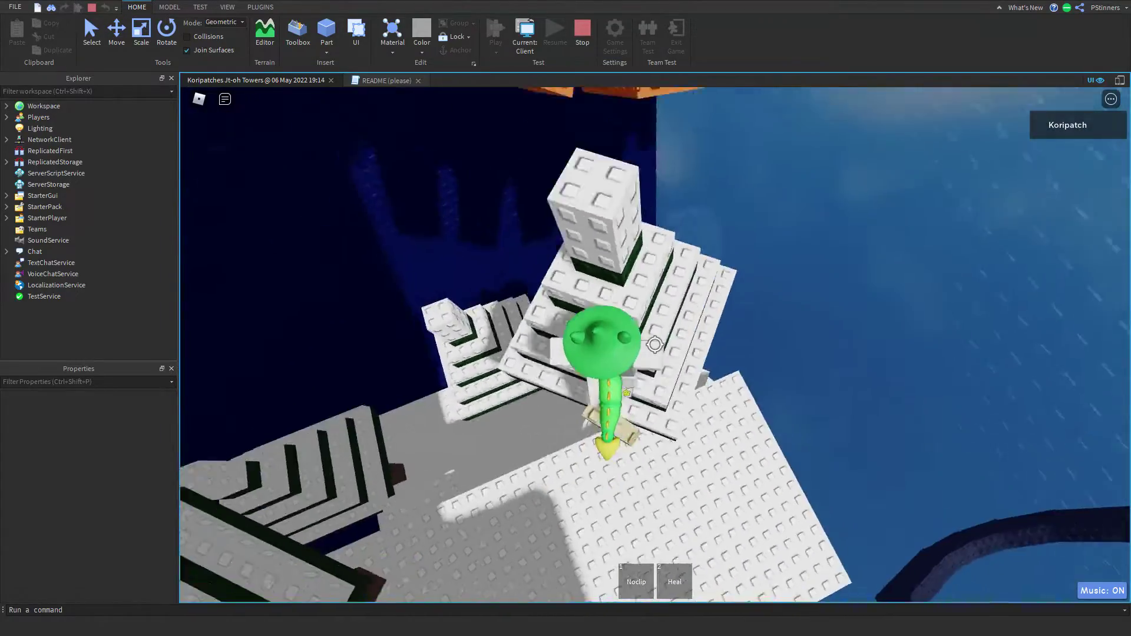
{"action": "key", "text": "w"}
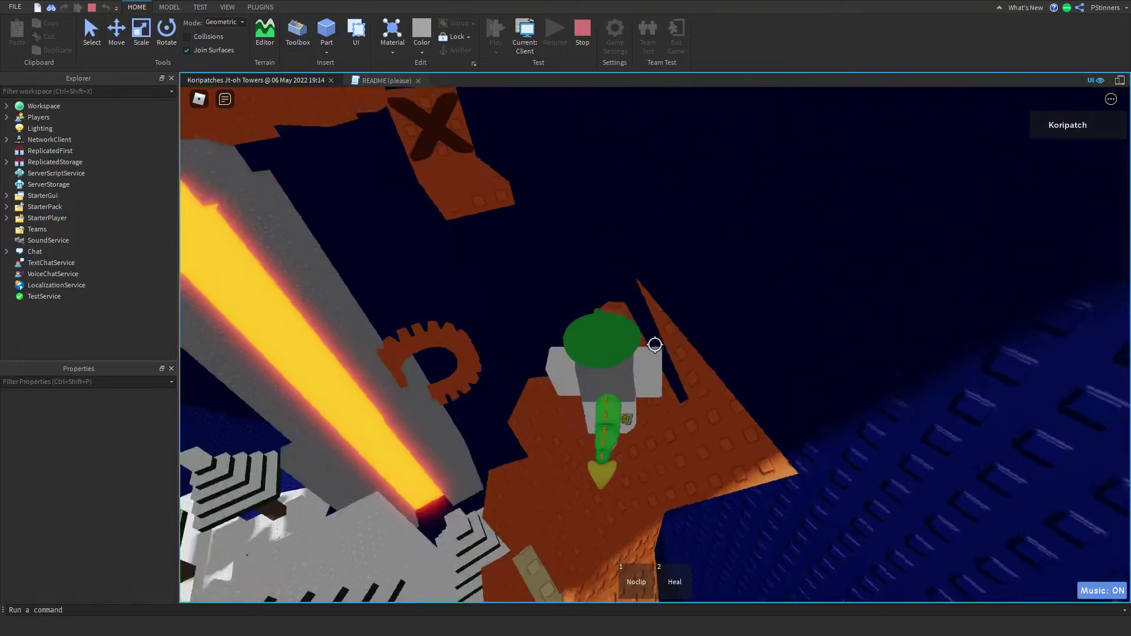
{"action": "key", "text": "w"}
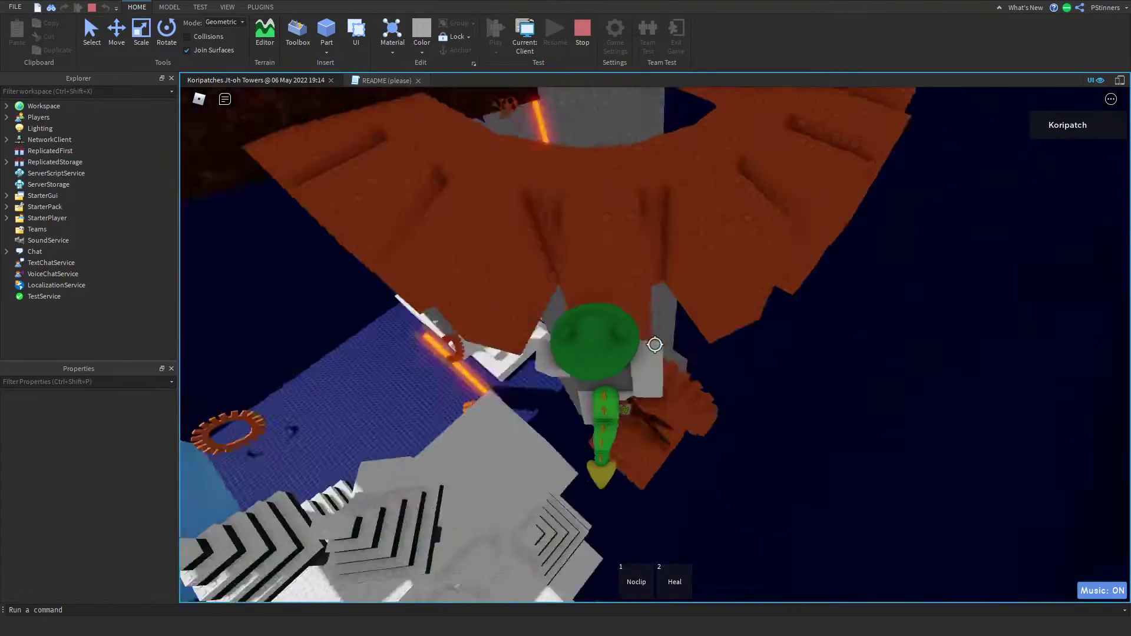
{"action": "key", "text": "w"}
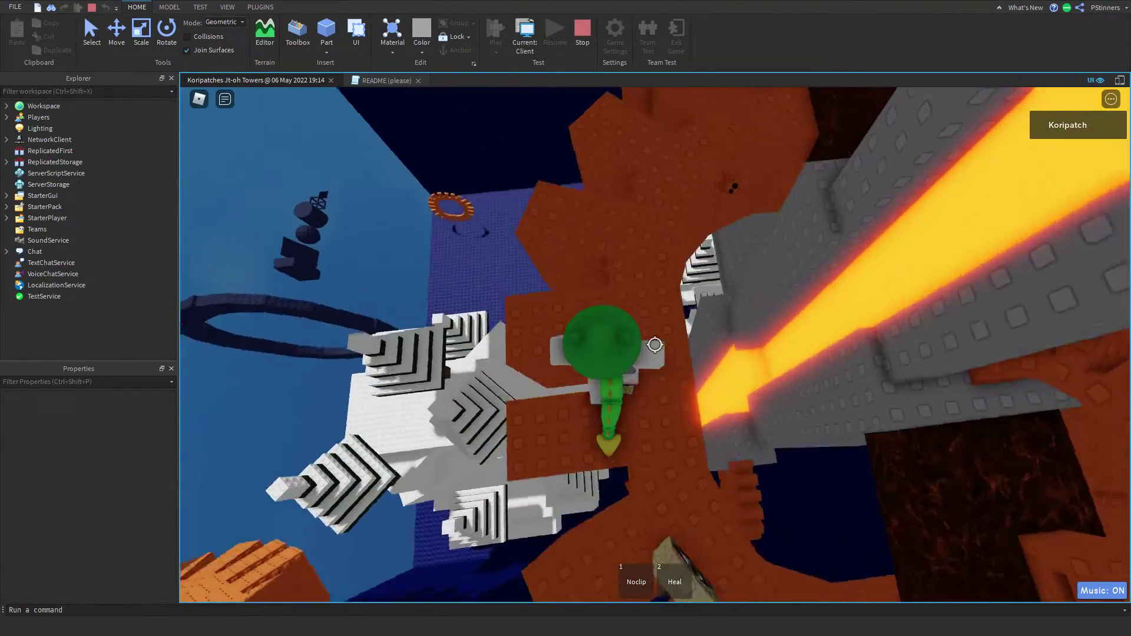
{"action": "key", "text": "w"}
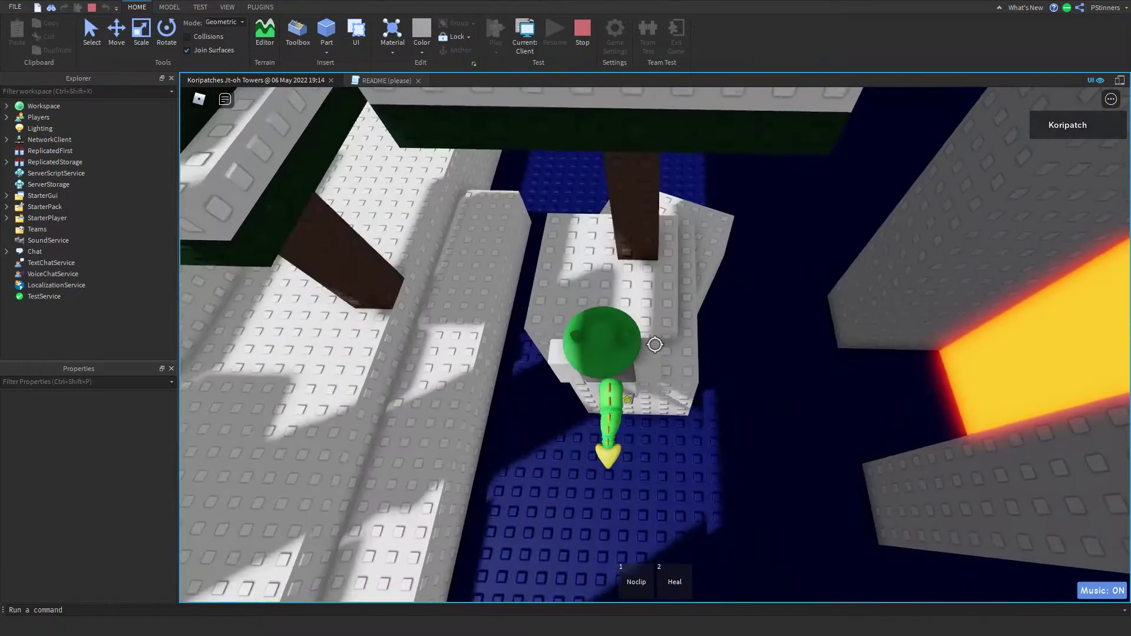
{"action": "key", "text": "space"}
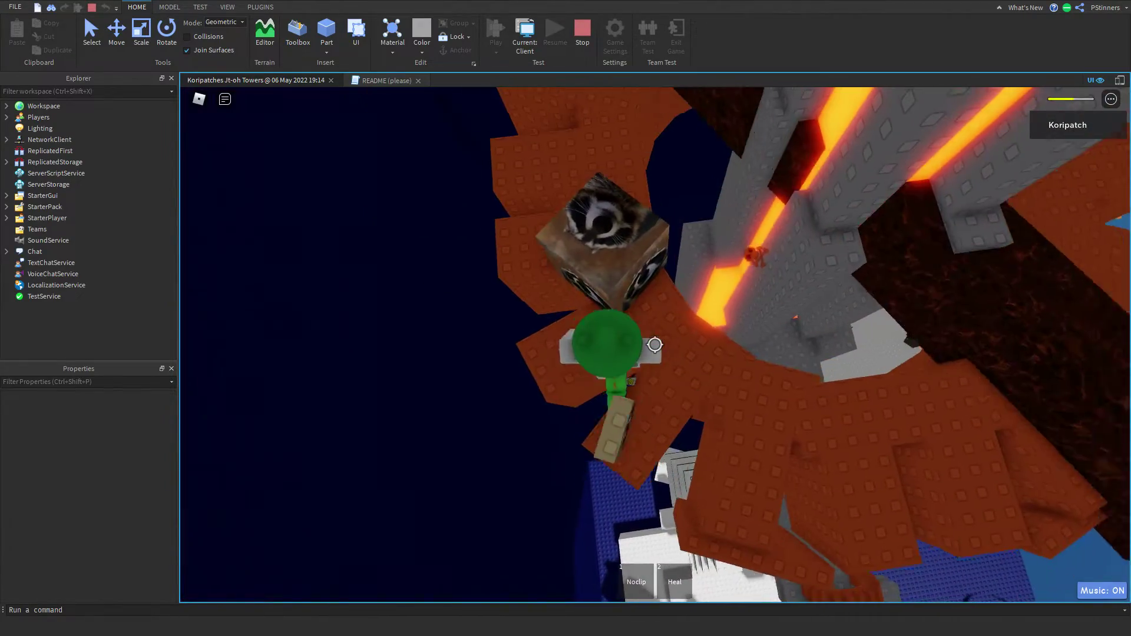
Test the raccoon cube obstacle on the orange gear, healing the character and toggling Noclip between attempts
{"action": "key", "text": "2"}
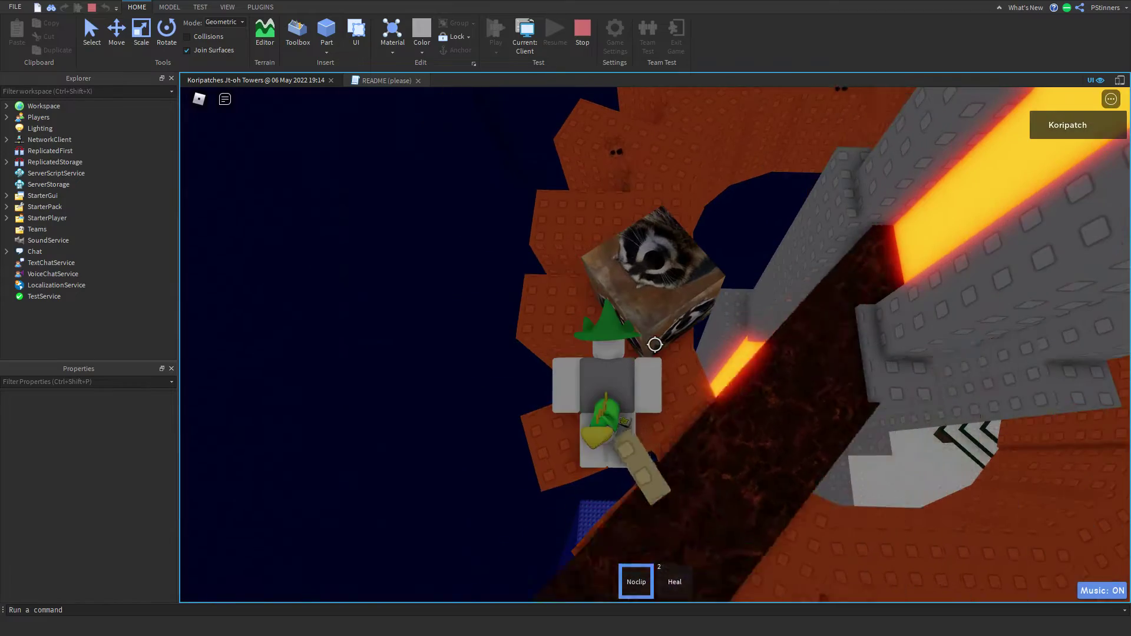
{"action": "key", "text": "1"}
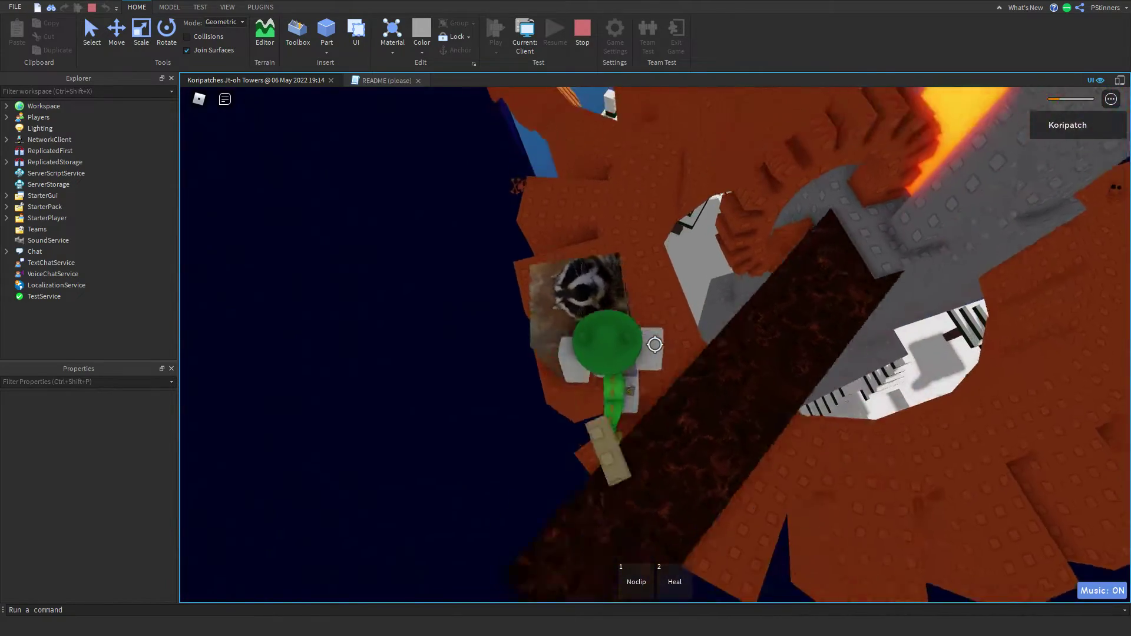
{"action": "key", "text": "2"}
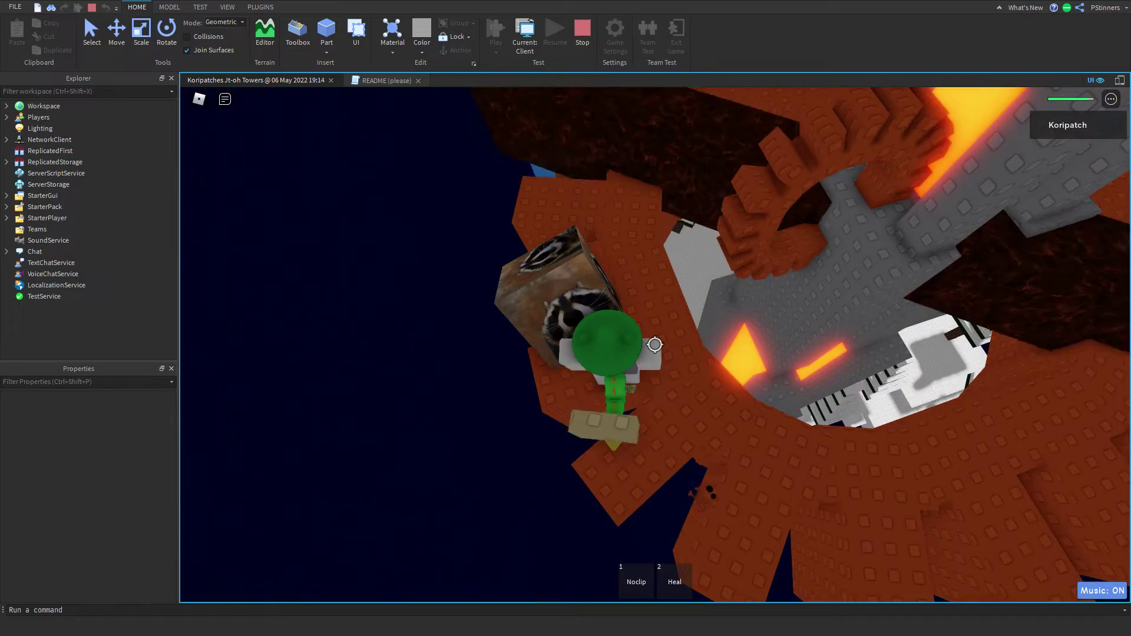
{"action": "key", "text": "1"}
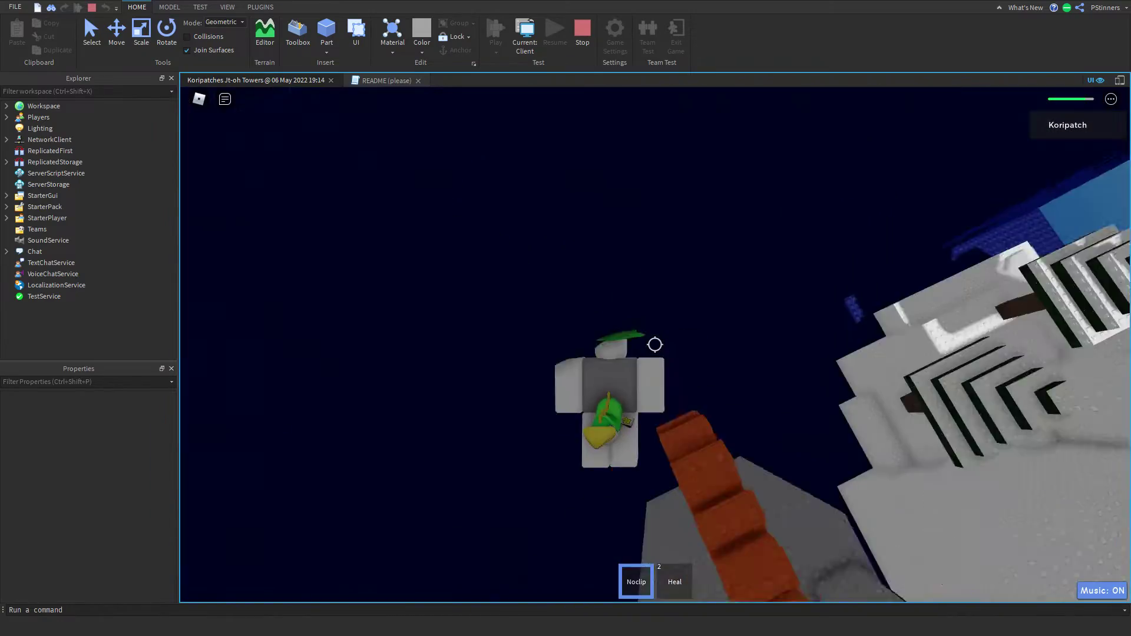
{"action": "key", "text": "w"}
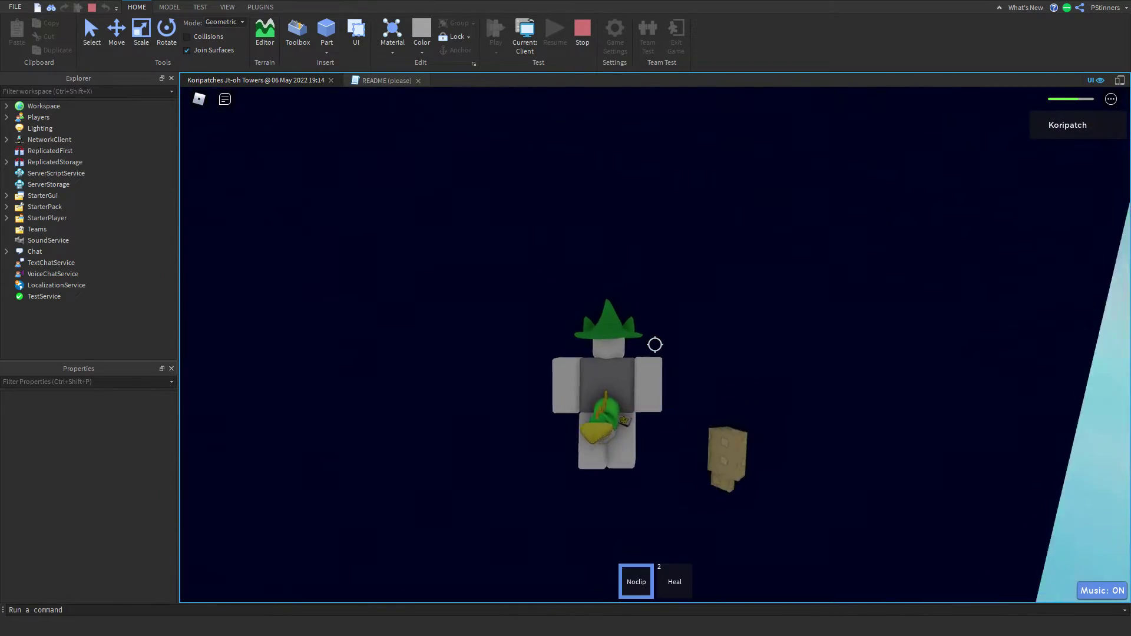
{"action": "key", "text": "1"}
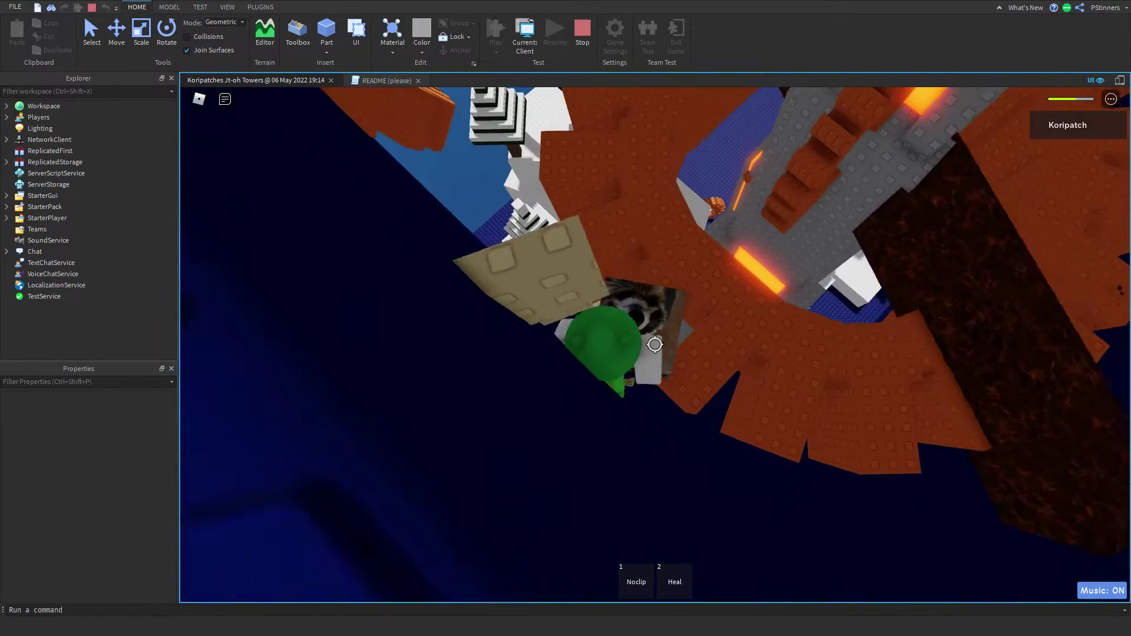
Retry the raccoon cube obstacle on the orange gear, healing the character and using Noclip to return to its start
{"action": "key", "text": "1"}
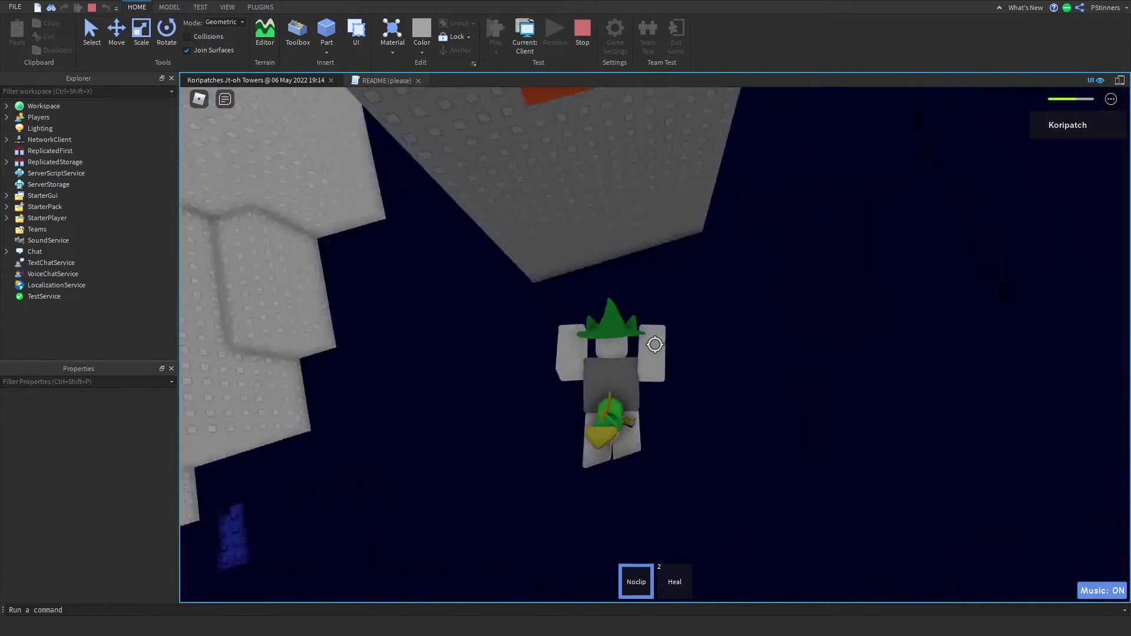
{"action": "key", "text": "1"}
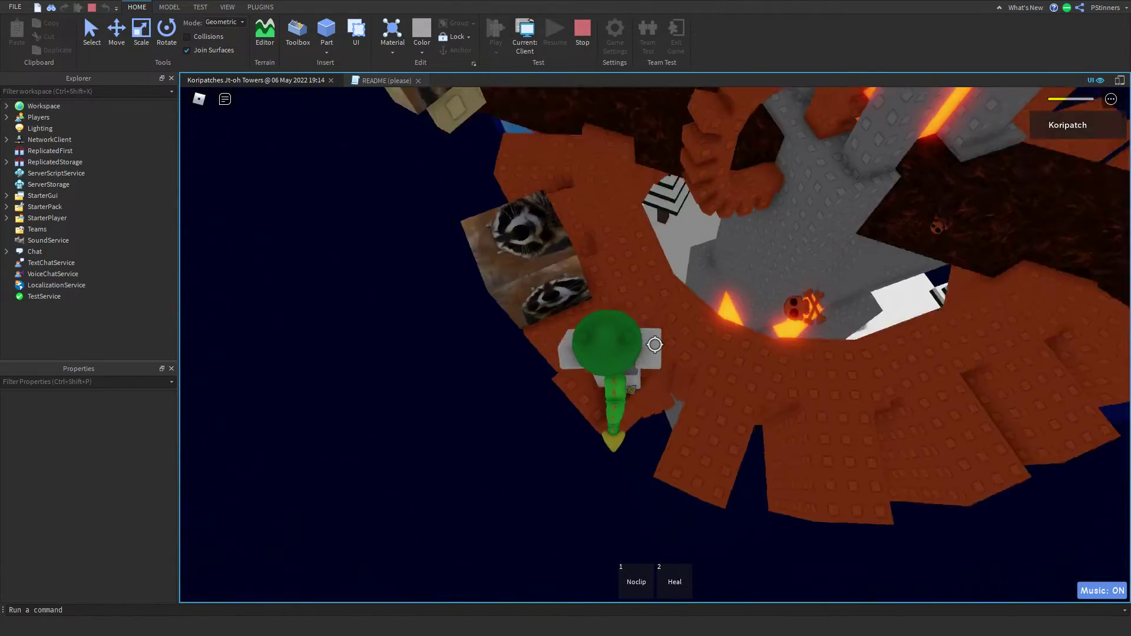
{"action": "key", "text": "2"}
{"action": "key", "text": "grave"}
{"action": "key", "text": "1"}
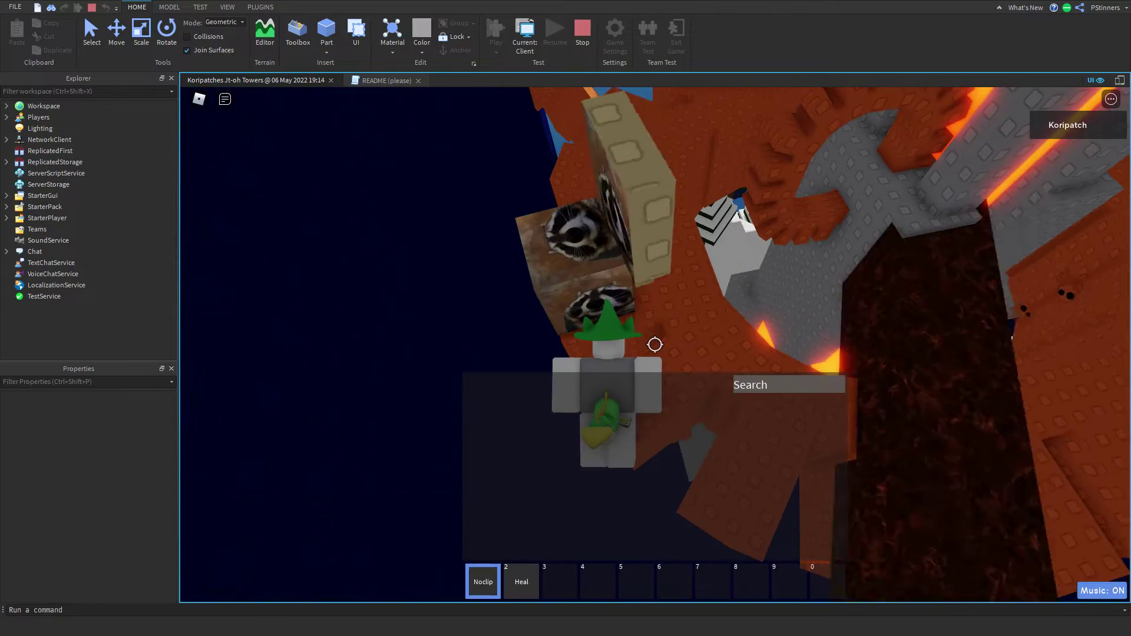
{"action": "key", "text": "grave"}
{"action": "key", "text": "1"}
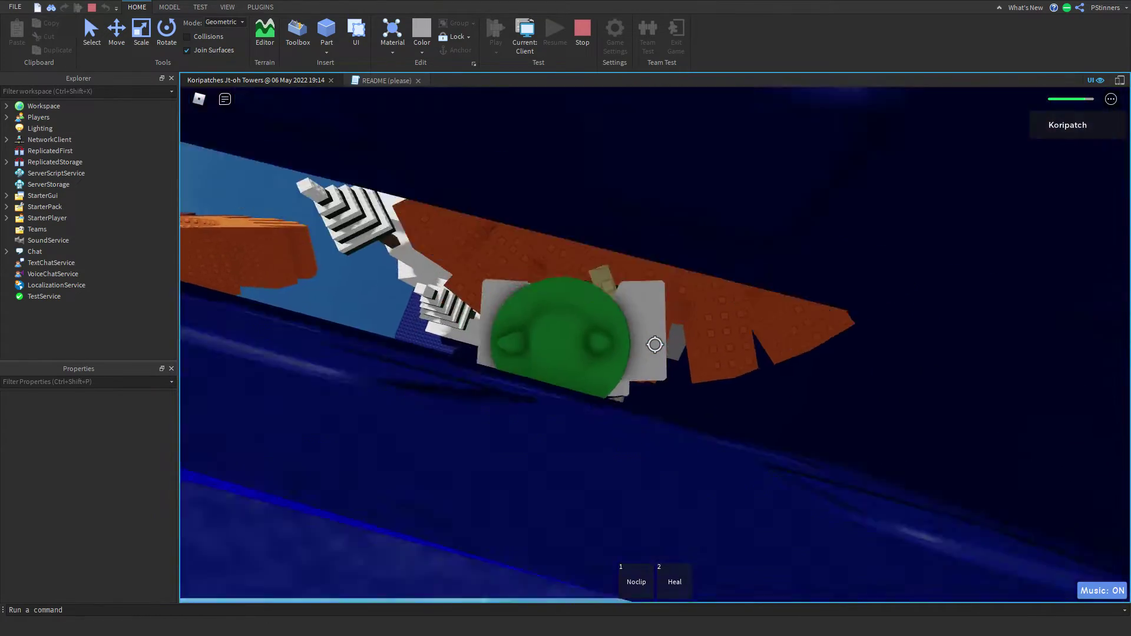
Playtest further jumps around the raccoon blocks beside the lava column, repositioning with Noclip after each attempt and restoring health
{"action": "key", "text": "1"}
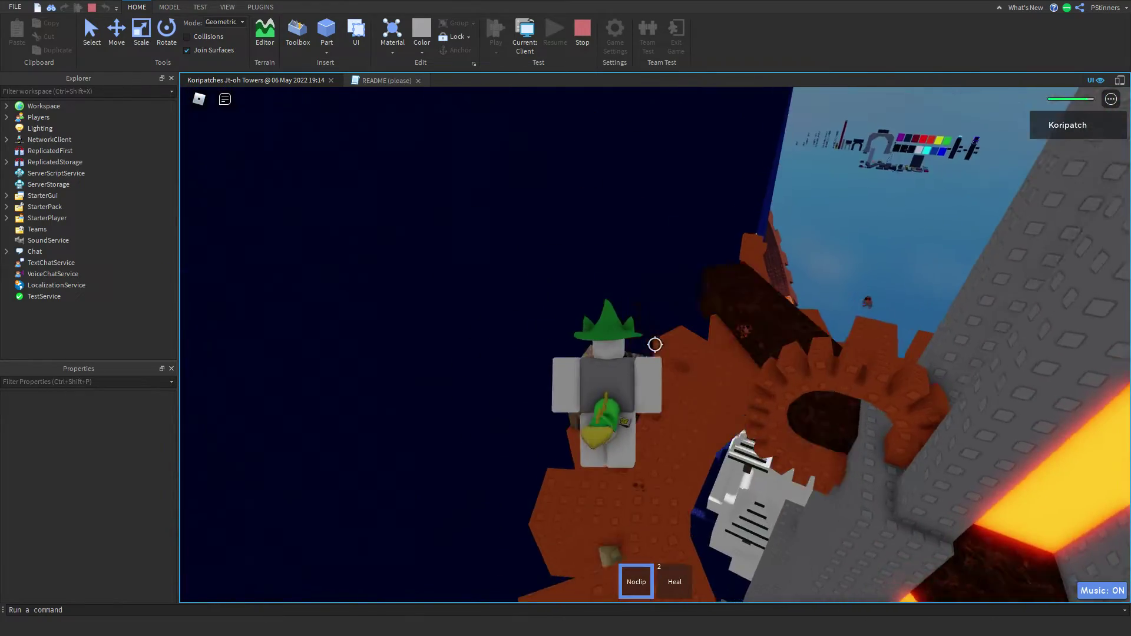
{"action": "key", "text": "1"}
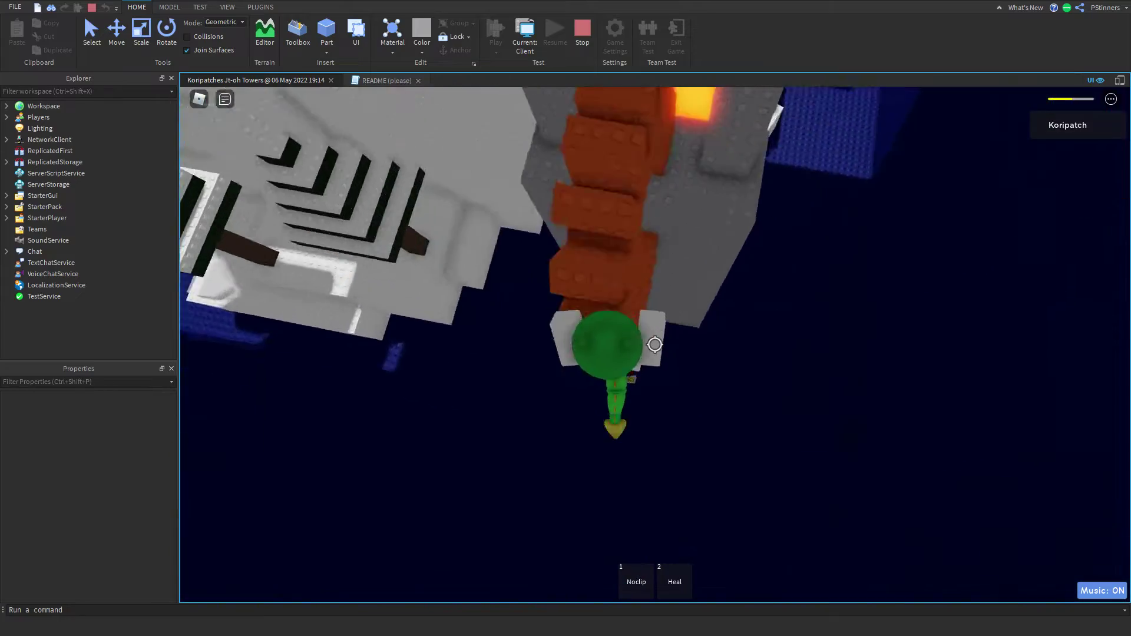
{"action": "key", "text": "1"}
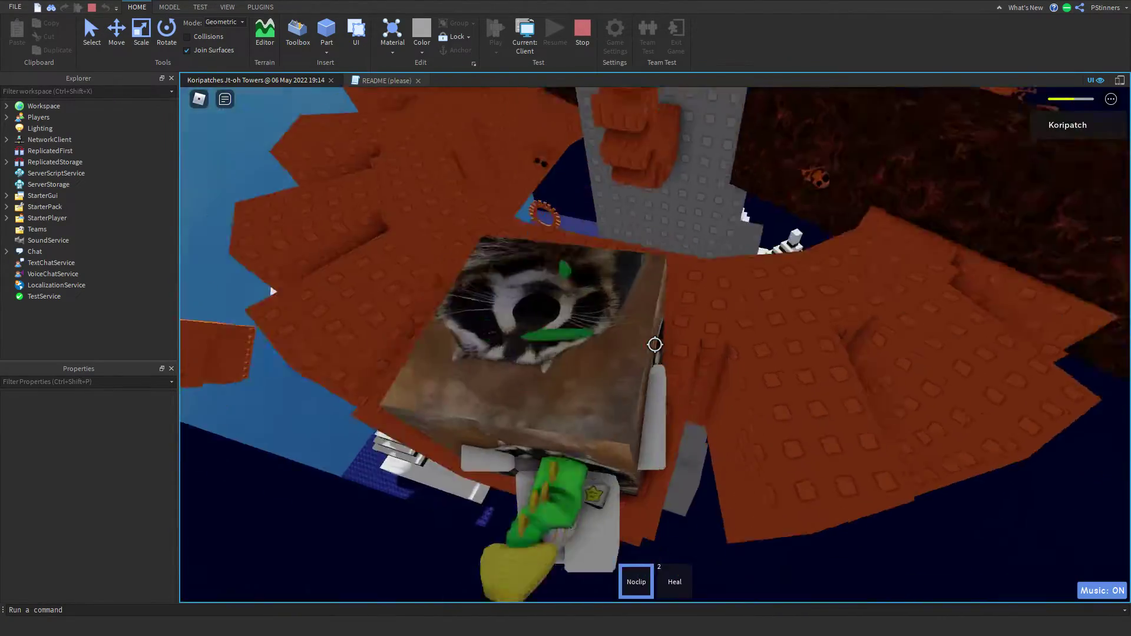
{"action": "key", "text": "1"}
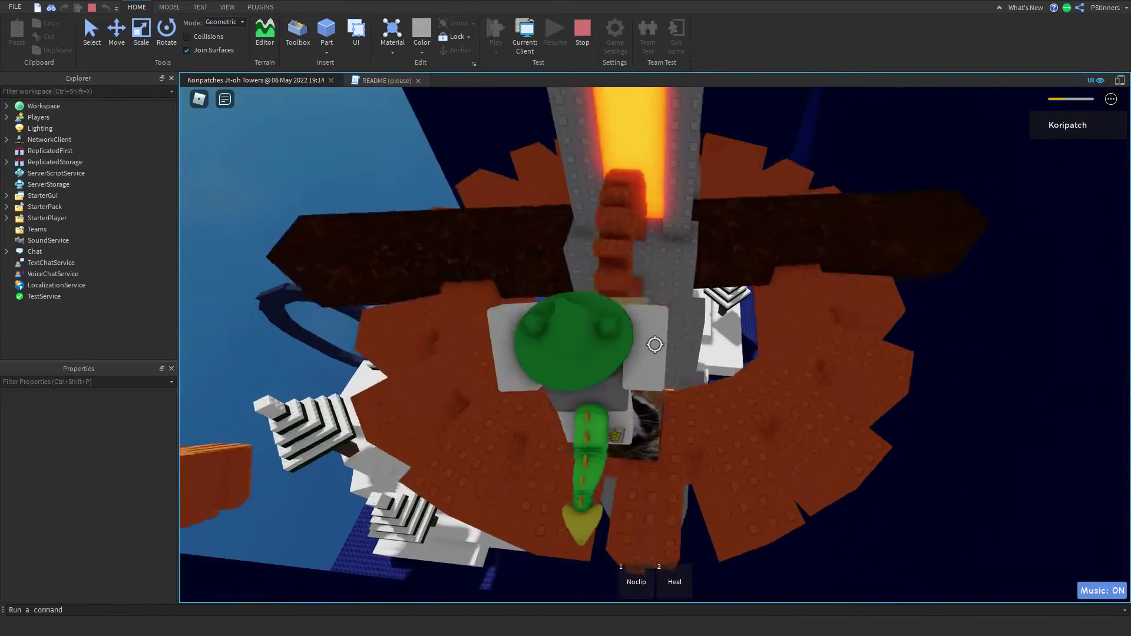
{"action": "key", "text": "1"}
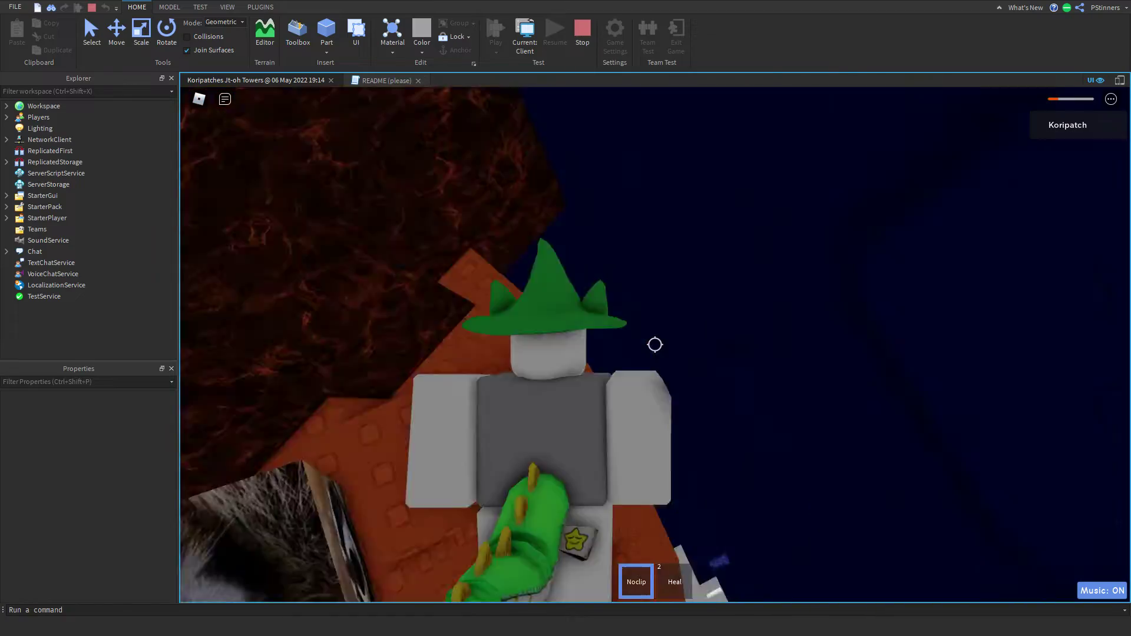
{"action": "key", "text": "1"}
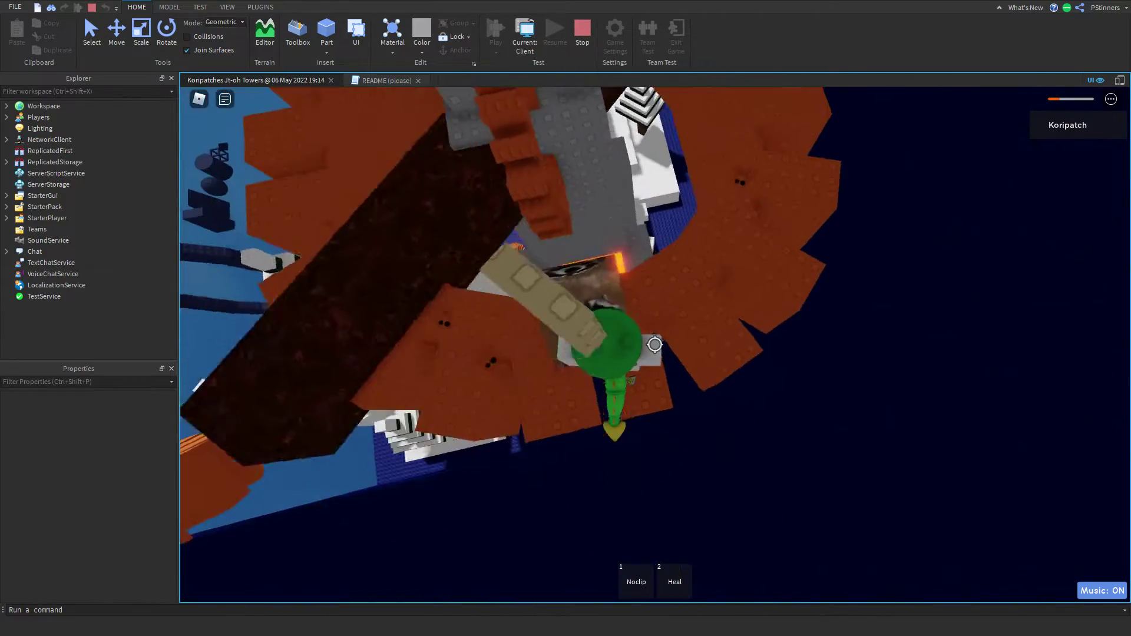
{"action": "key", "text": "2"}
{"action": "key", "text": "1"}
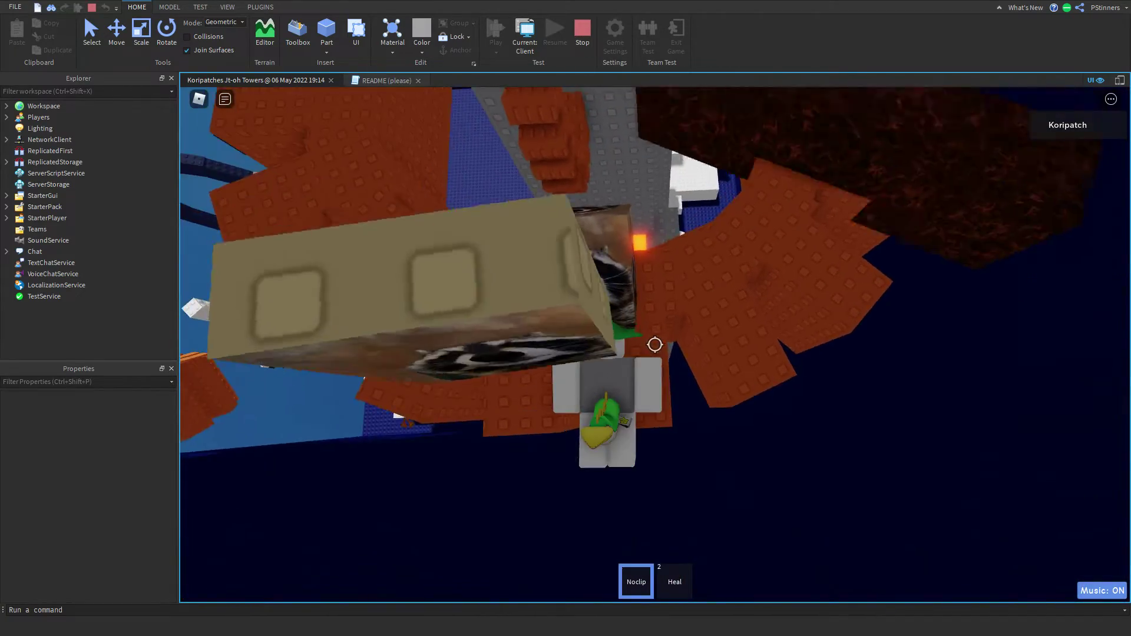
Playtest the section along the lava-filled groove near the top of the grey column, toggling Noclip between attempts
{"action": "key", "text": "1"}
{"action": "key", "text": "1"}
{"action": "key", "text": "1"}
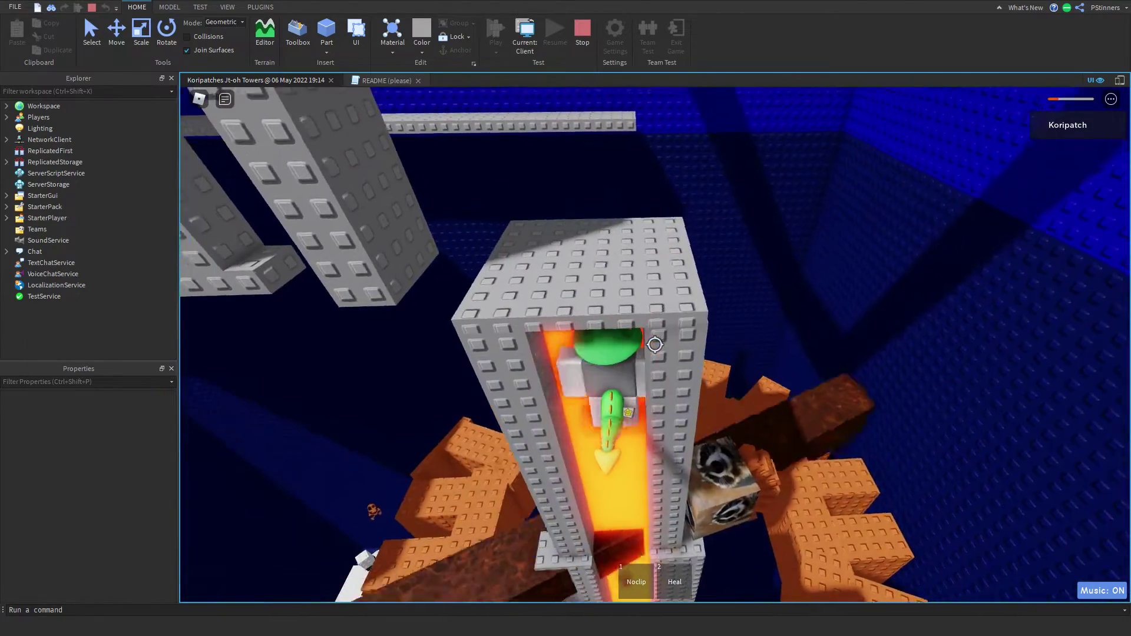
{"action": "key", "text": "1"}
{"action": "key", "text": "1"}
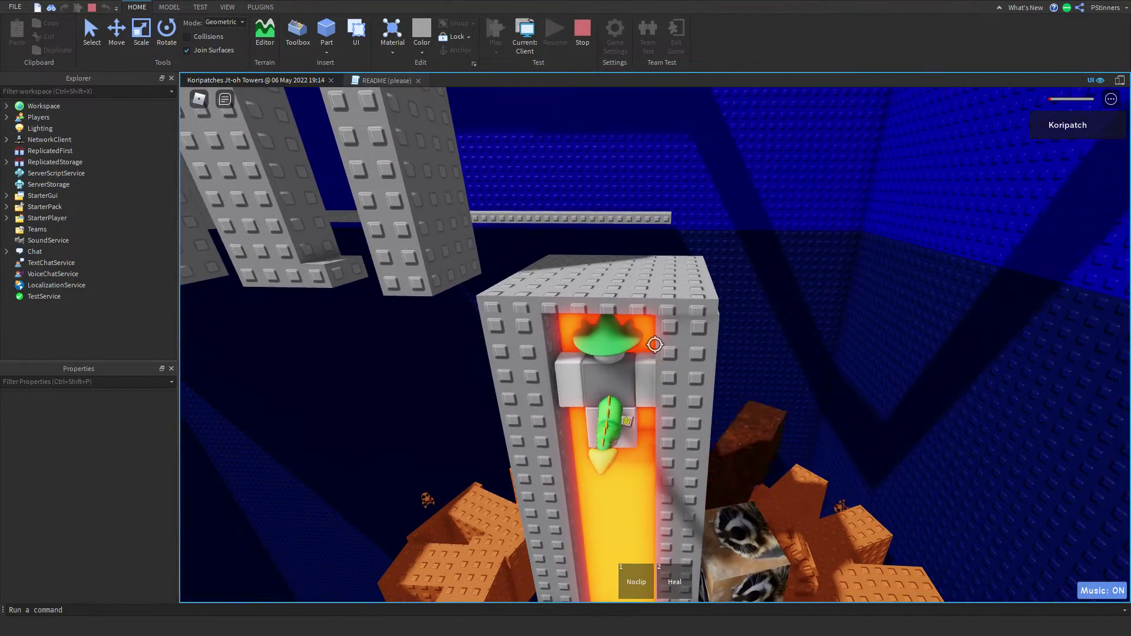
{"action": "key", "text": "1"}
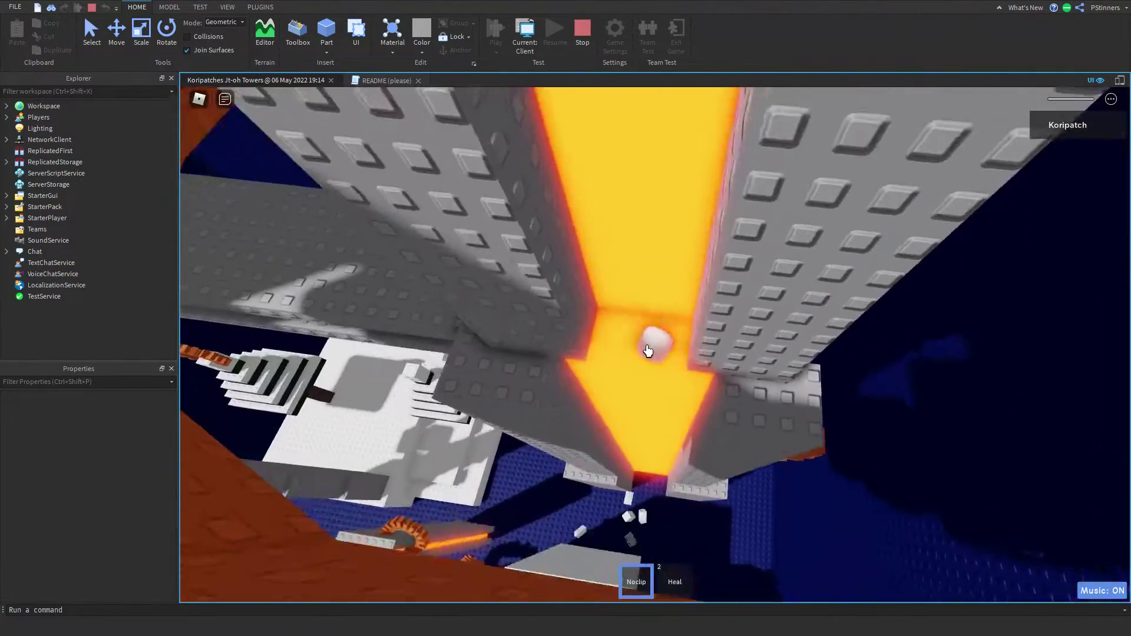
Use Noclip to bring the respawned character back onto the top of the grey lava column
{"action": "right_click_drag", "start_coordinate": [648, 350], "coordinate": [629, 299]}
{"action": "key", "text": "1"}
{"action": "key", "text": "1"}
{"action": "key", "text": "w"}
{"action": "key", "text": "1"}
{"action": "key", "text": "shift"}
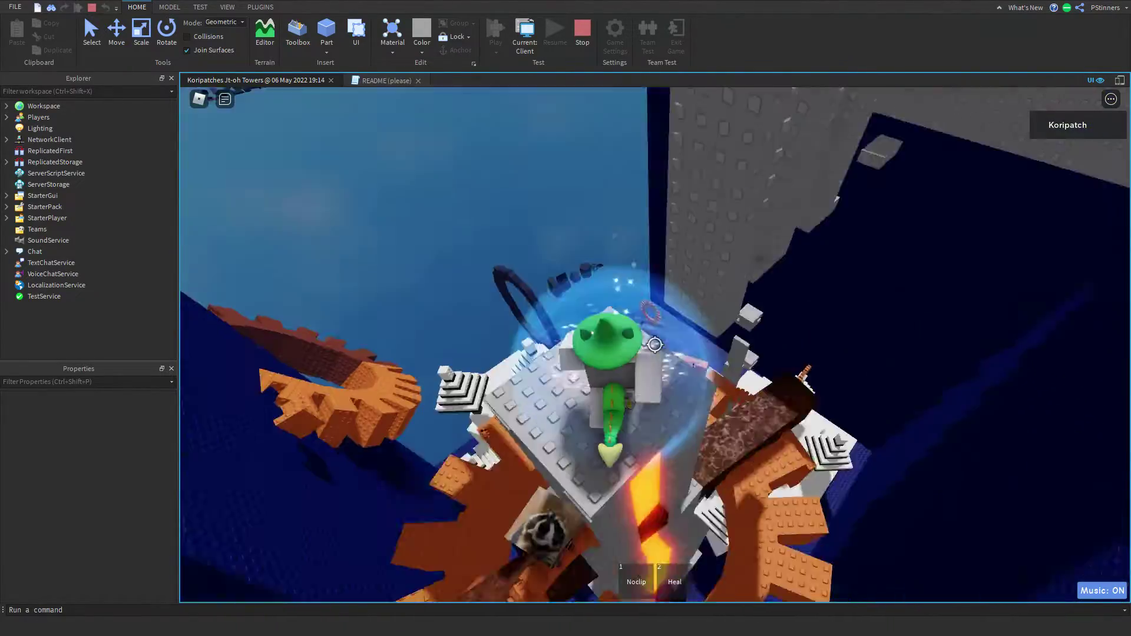
Playtest the jumps between the tall grey pillars above the orange gears, using Noclip to recover the position between attempts
{"action": "key", "text": "s"}
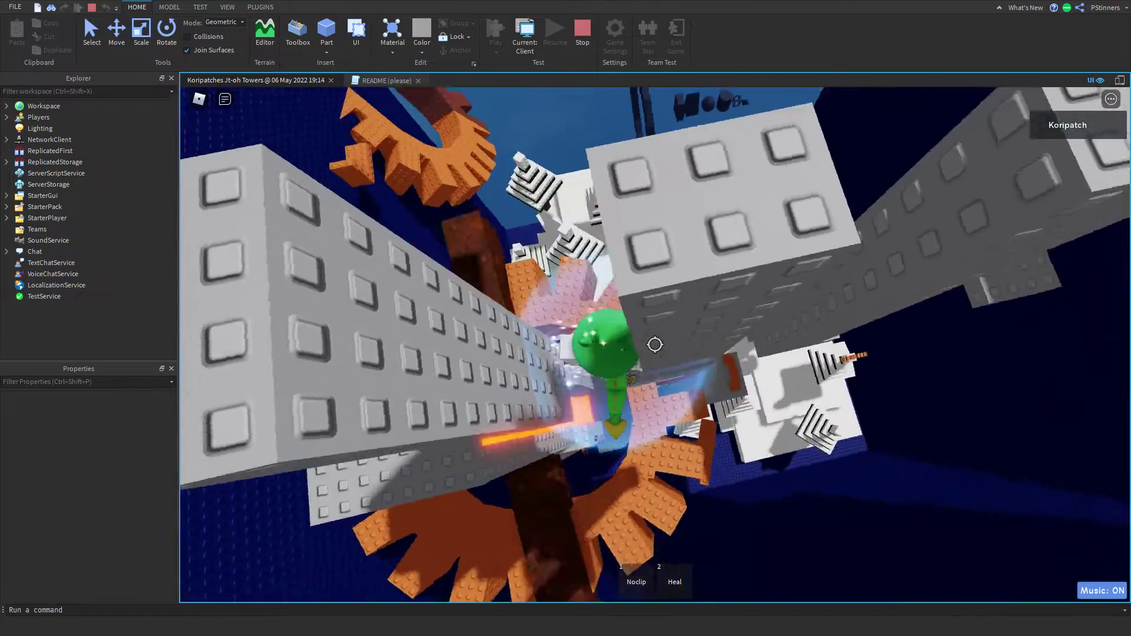
{"action": "key", "text": "s"}
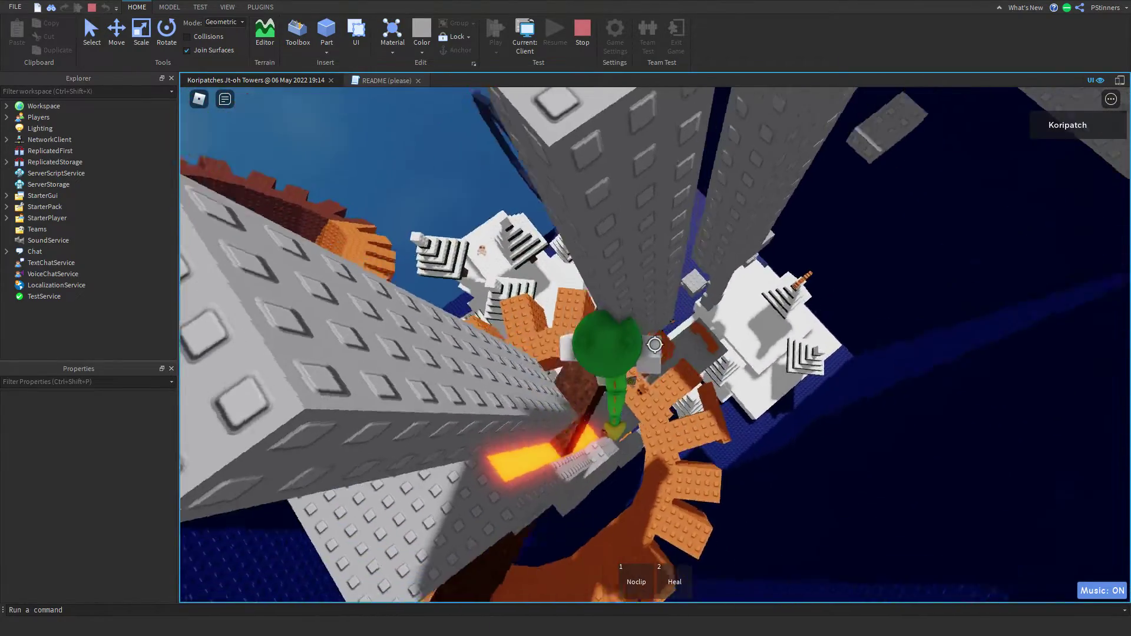
{"action": "key", "text": "1"}
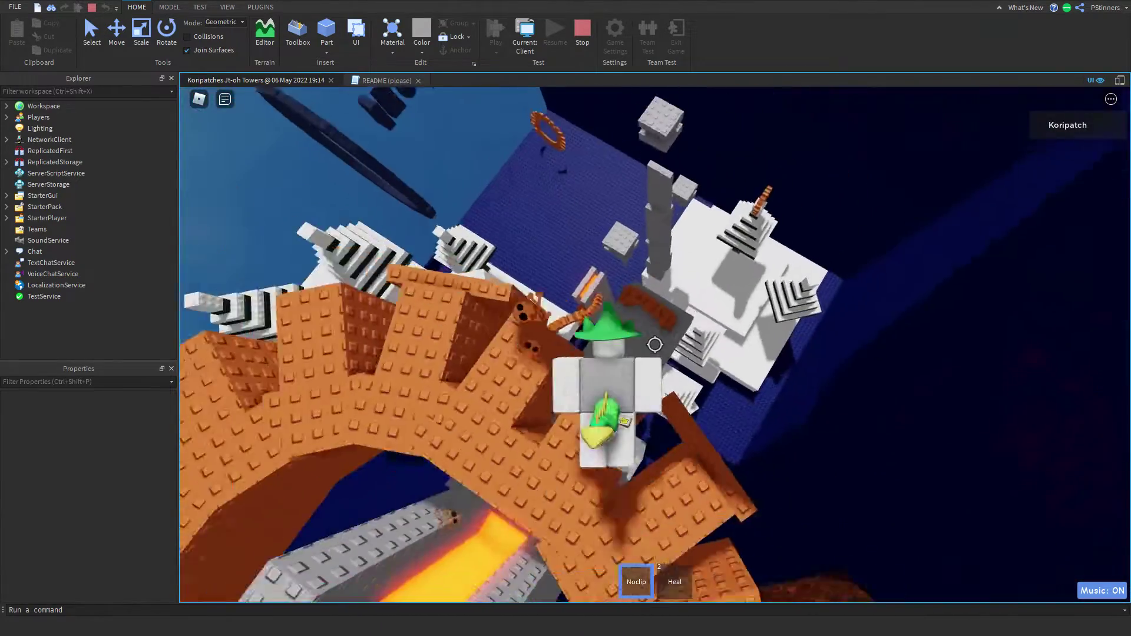
{"action": "key", "text": "1"}
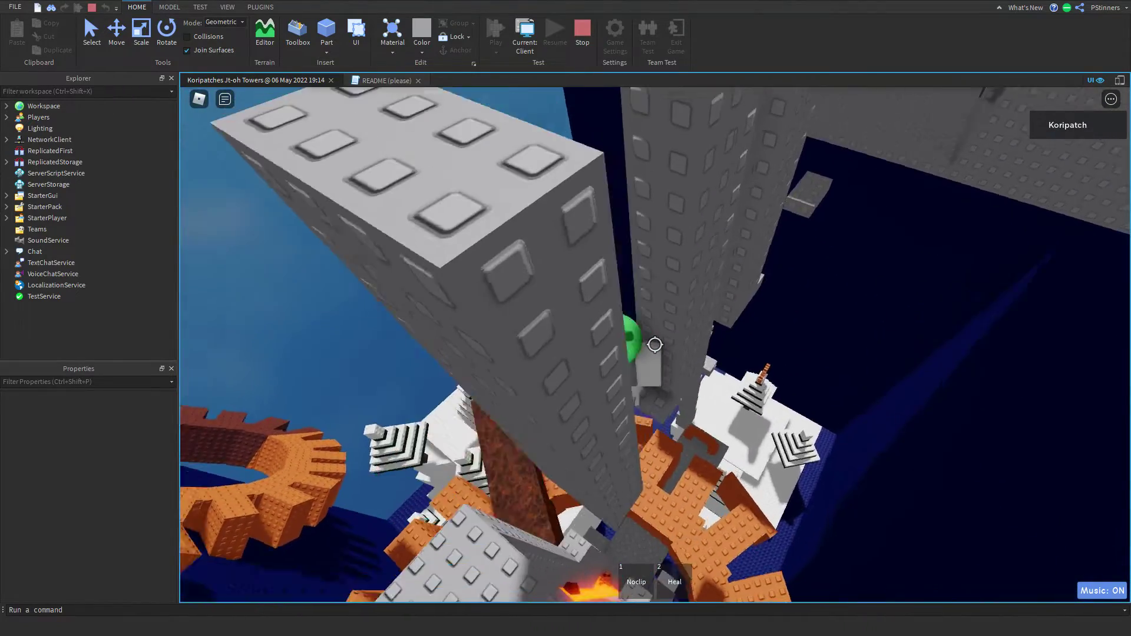
{"action": "key", "text": "d"}
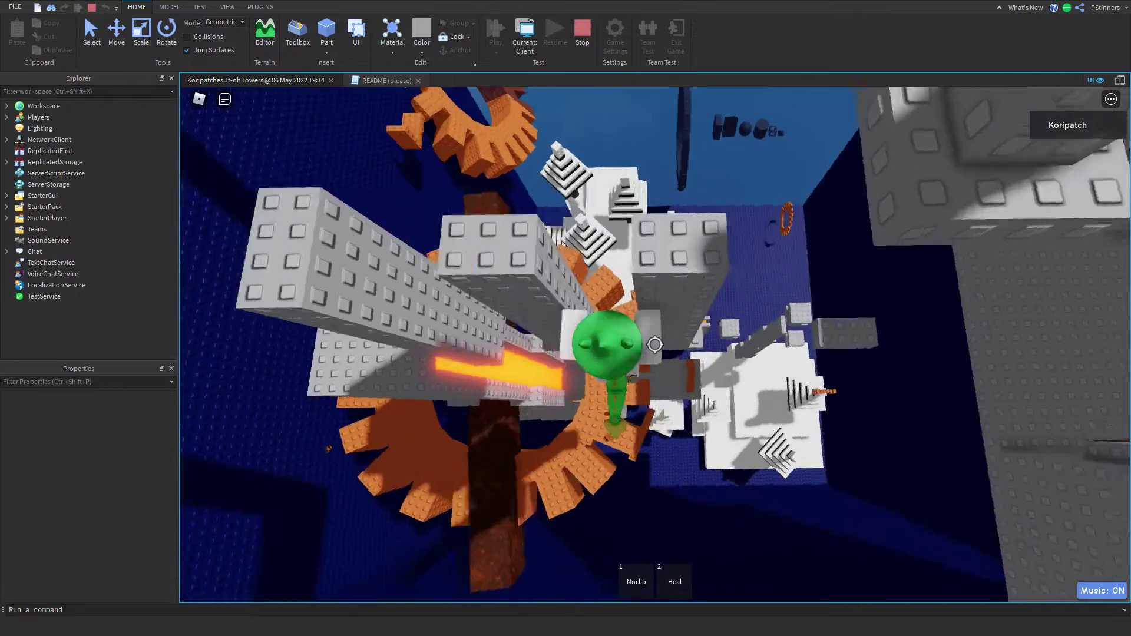
{"action": "key", "text": "1"}
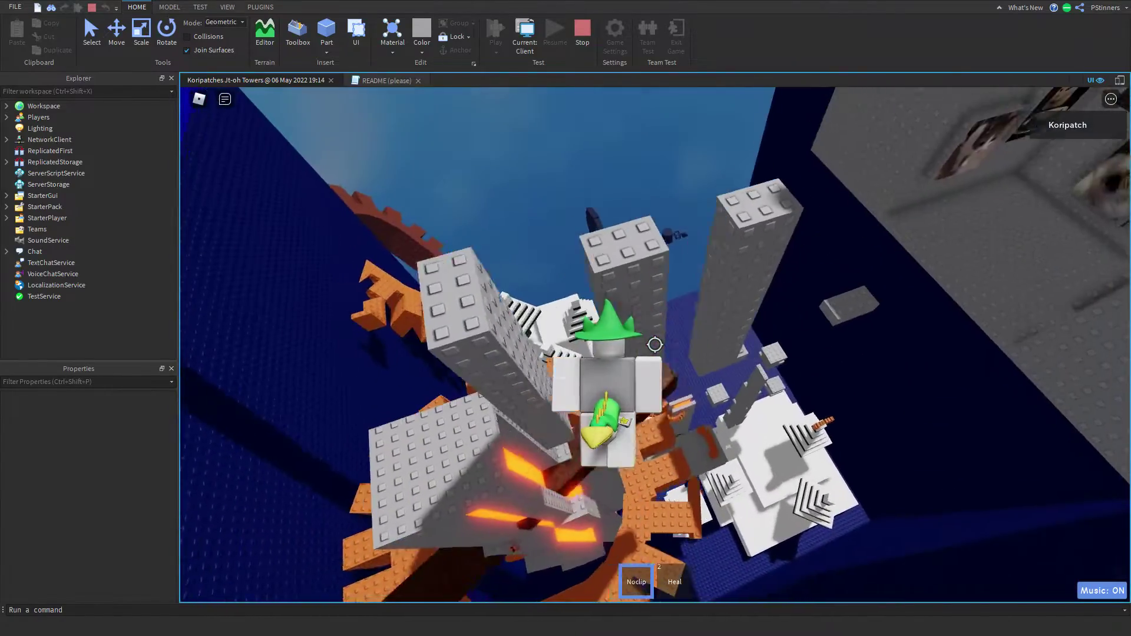
{"action": "key", "text": "w"}
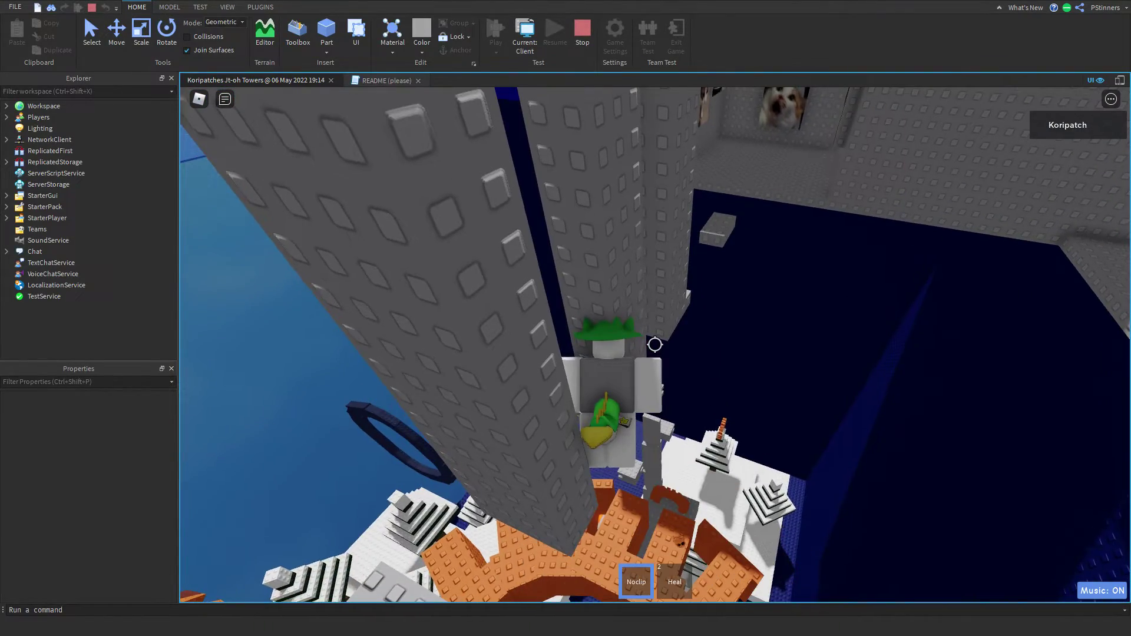
{"action": "key", "text": "1"}
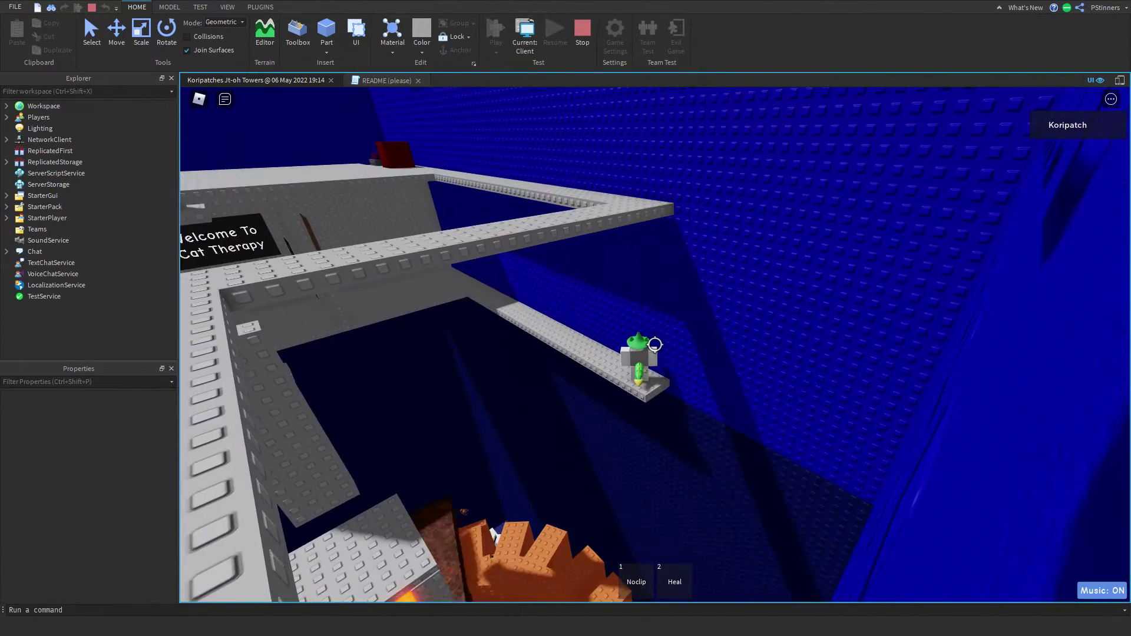
Use Noclip to fly the character from the ledge near Cat Therapy up to the grey floor with the red block
{"action": "key", "text": "a"}
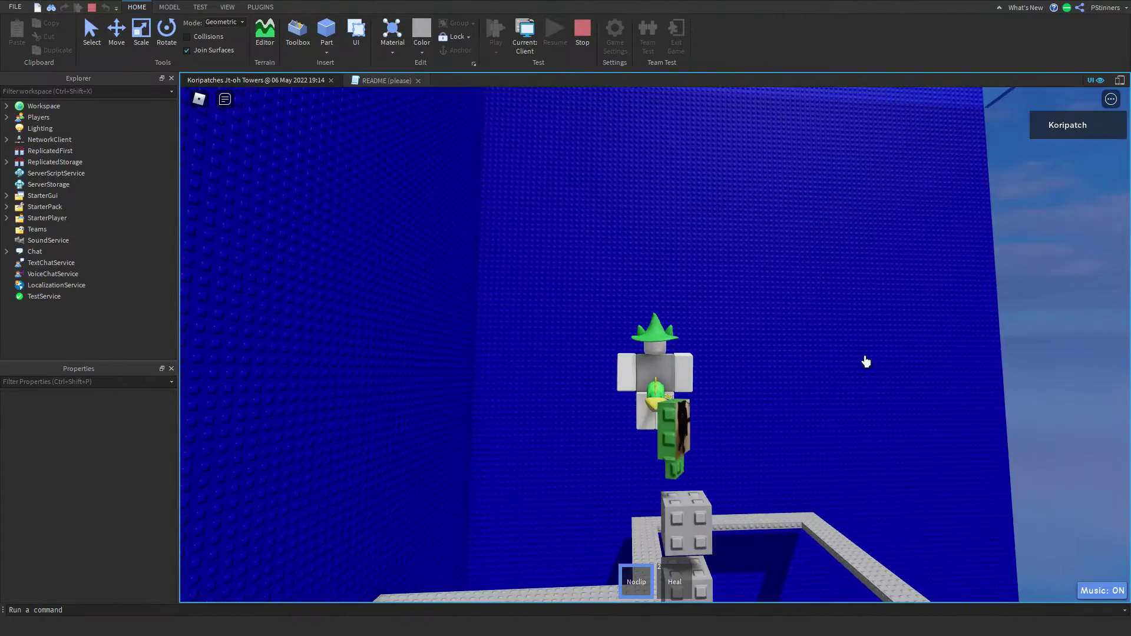
{"action": "key", "text": "w"}
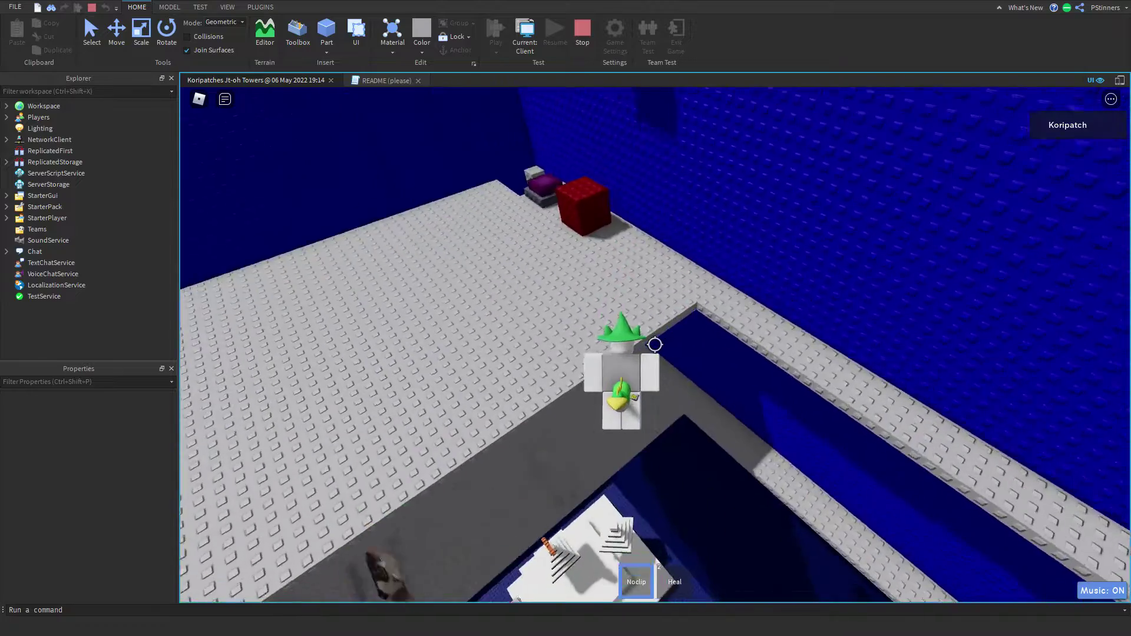
{"action": "key", "text": "1"}
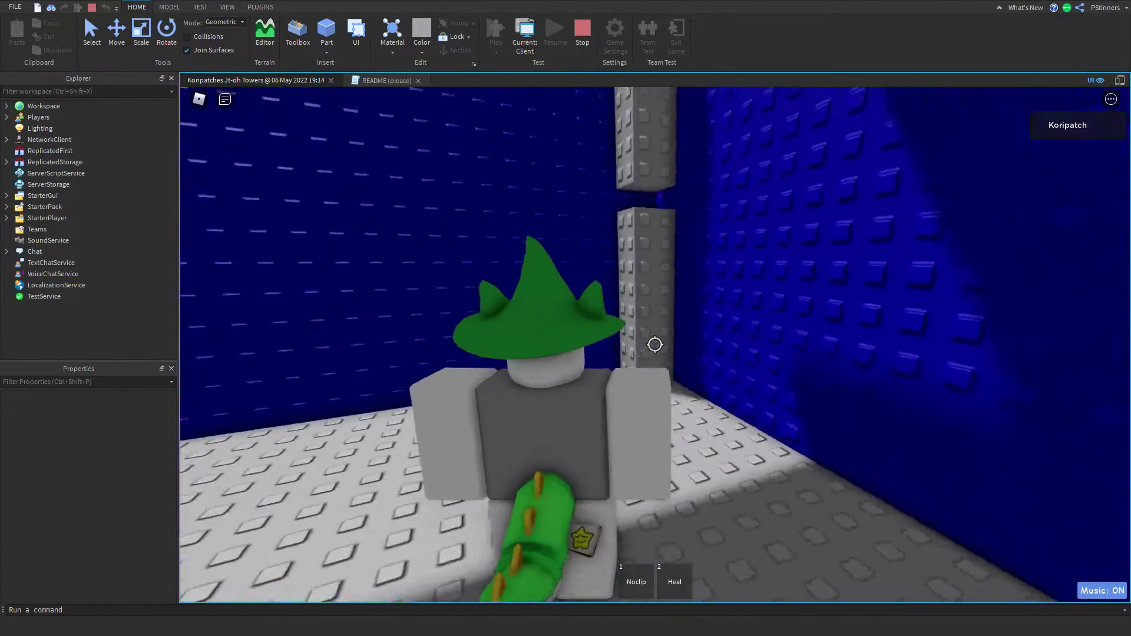
Playtest the narrow grey corner pillar on the upper floor, toggling shift lock to move the character around its edge
{"action": "key", "text": "shift"}
{"action": "key", "text": "shift"}
{"action": "key", "text": "w"}
{"action": "key", "text": "w"}
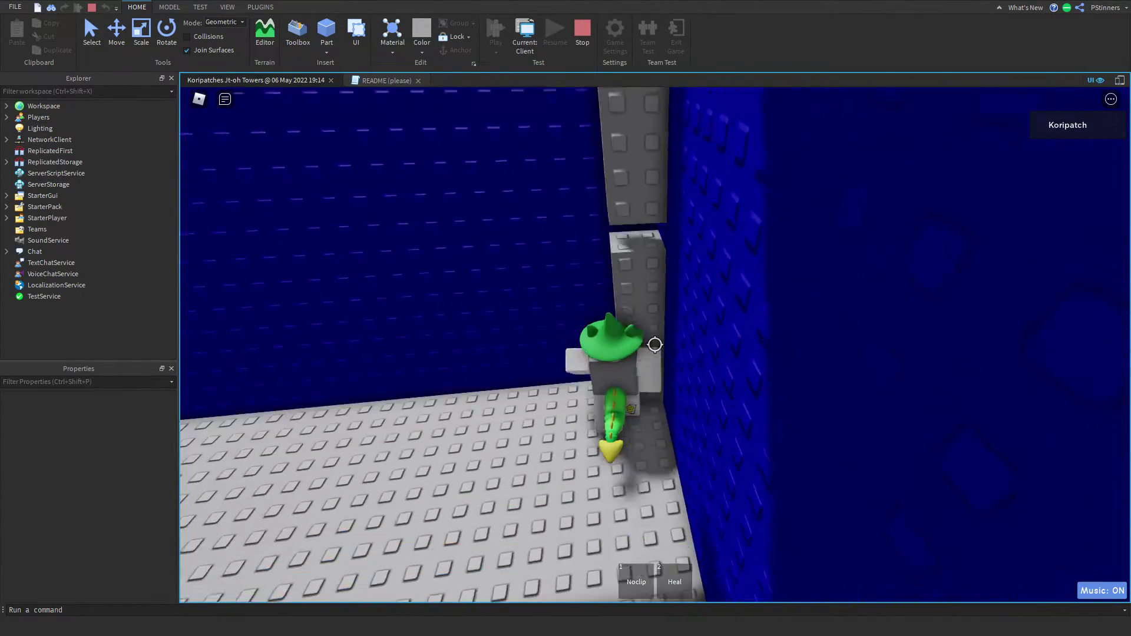
{"action": "key", "text": "shift"}
{"action": "key", "text": "shift"}
{"action": "key", "text": "shift"}
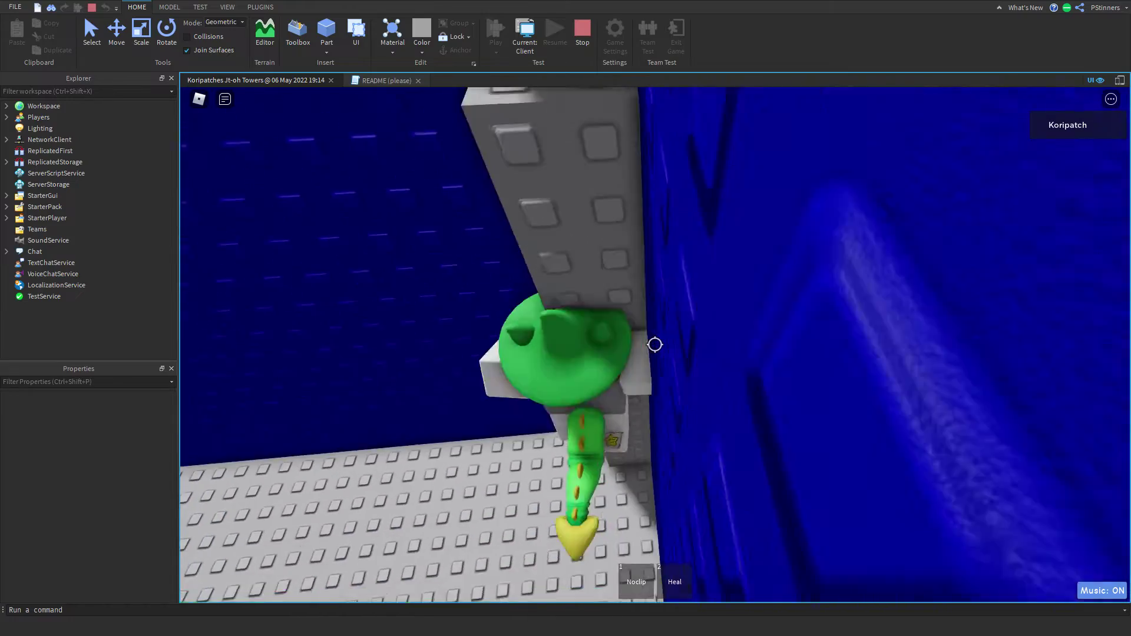
{"action": "key", "text": "shift"}
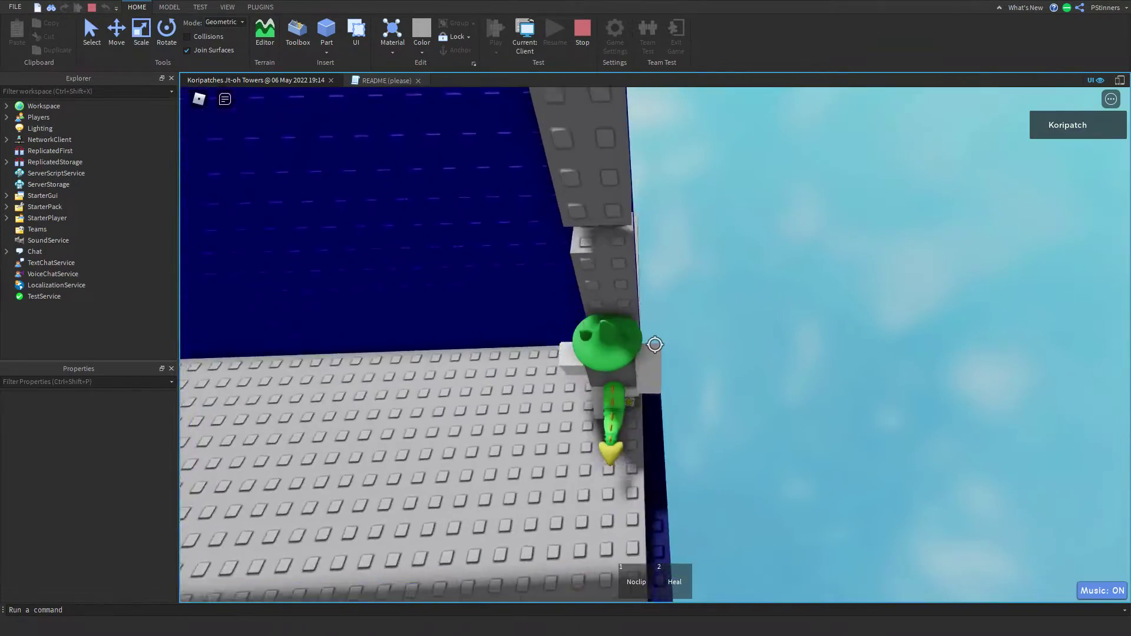
{"action": "key", "text": "shift"}
{"action": "key", "text": "shift"}
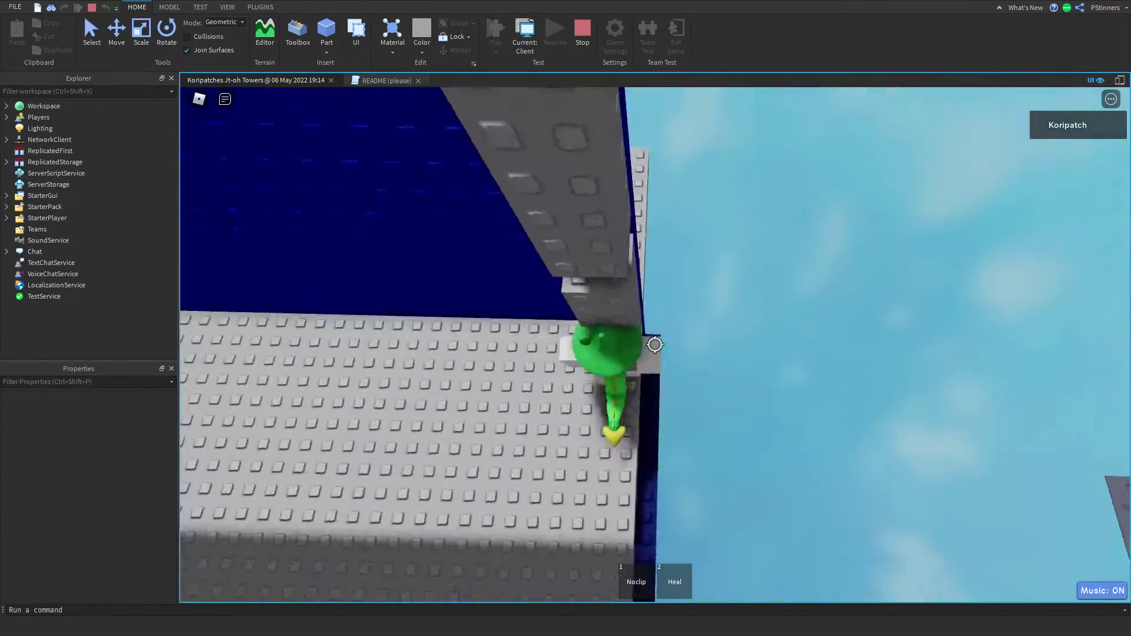
{"action": "key", "text": "shift"}
{"action": "key", "text": "shift"}
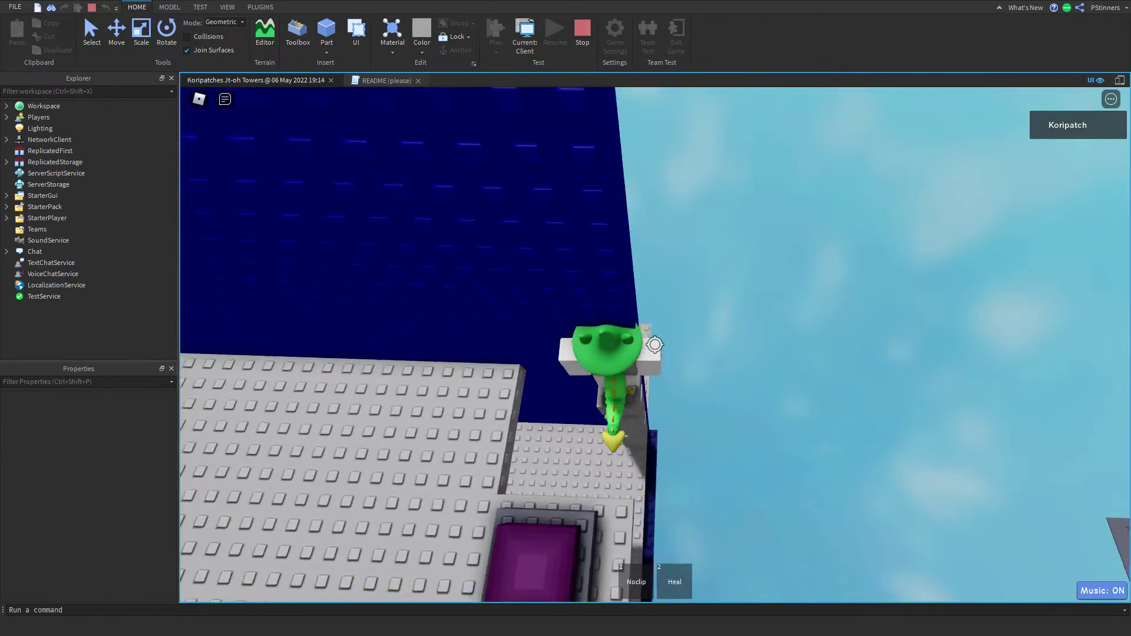
Walk the character past the purple button and playtest jumping over the red block beside the blue wall
{"action": "key", "text": "w"}
{"action": "key", "text": "space"}
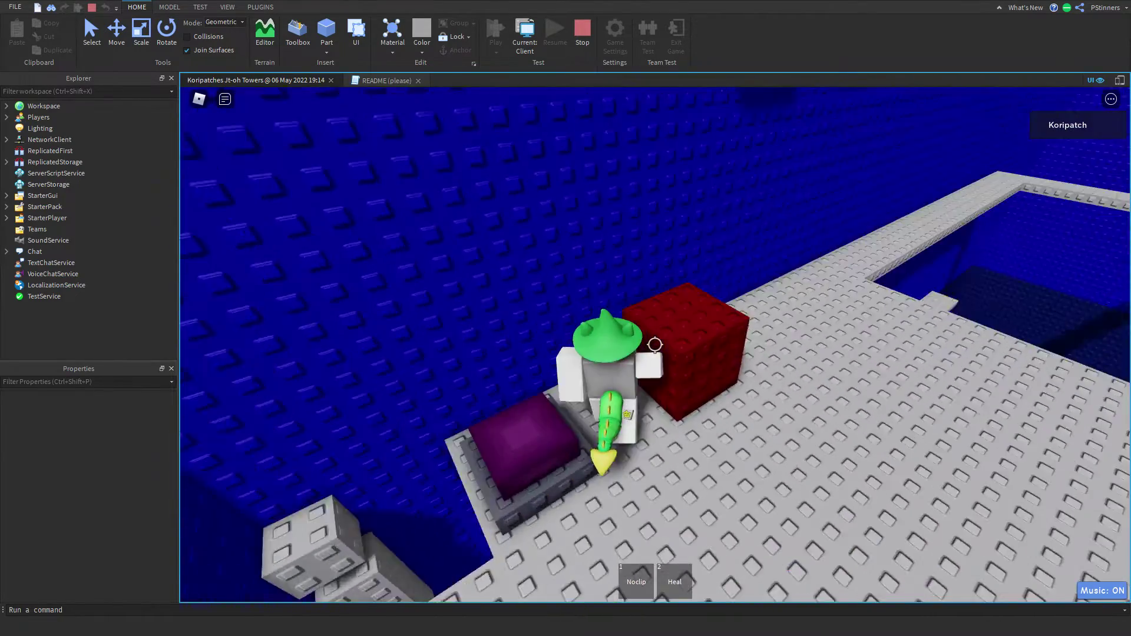
{"action": "key", "text": "w"}
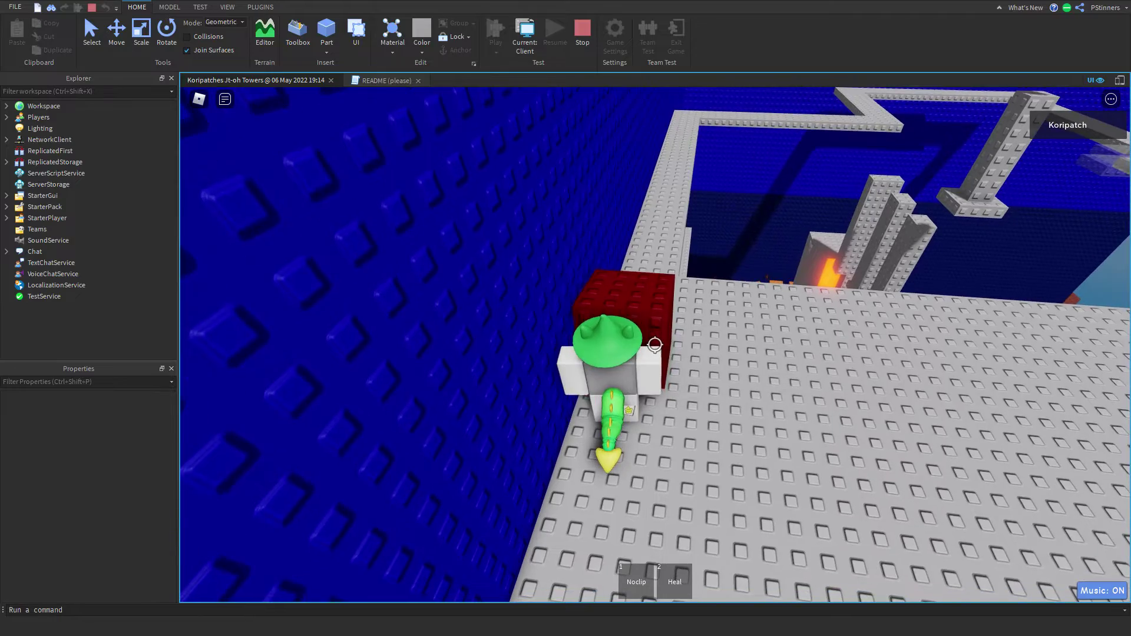
{"action": "key", "text": "w"}
{"action": "key", "text": "space"}
{"action": "key", "text": "d"}
{"action": "key", "text": "a"}
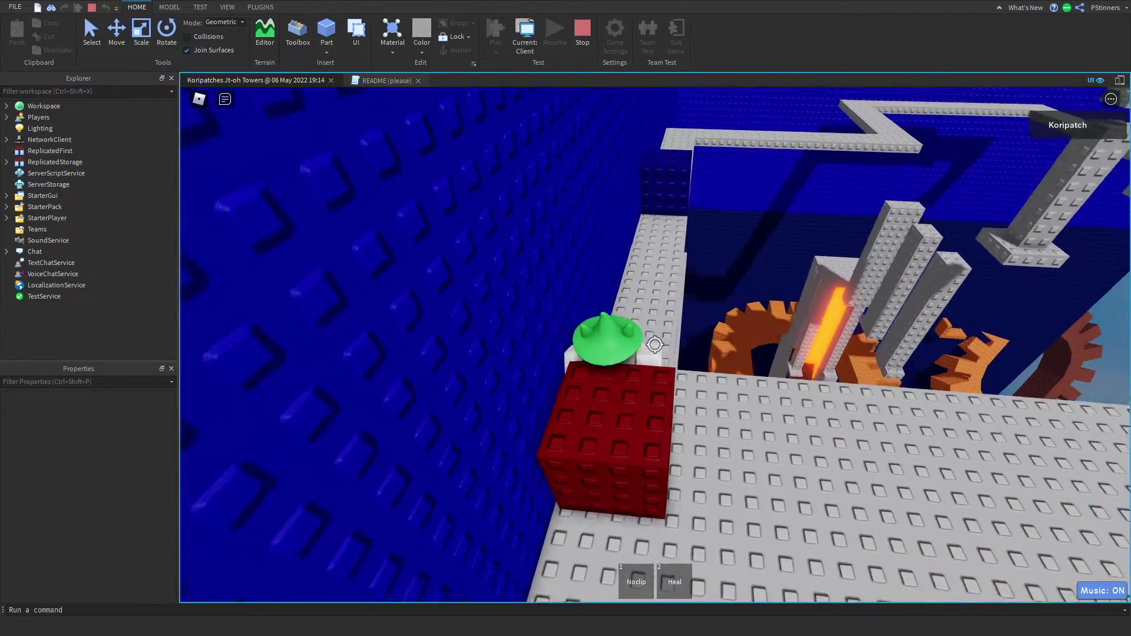
{"action": "key", "text": "s"}
{"action": "key", "text": "space"}
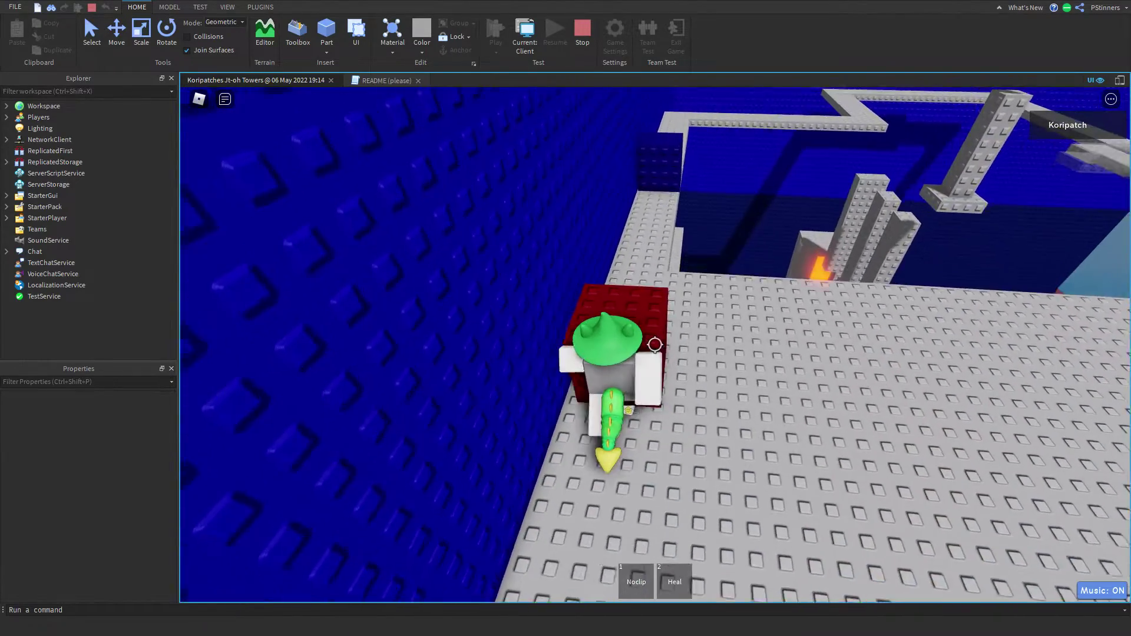
Walk the character over the red block and along the blue wall ledge, and playtest rounding the tall grey pillar with shift lock
{"action": "key", "text": "w"}
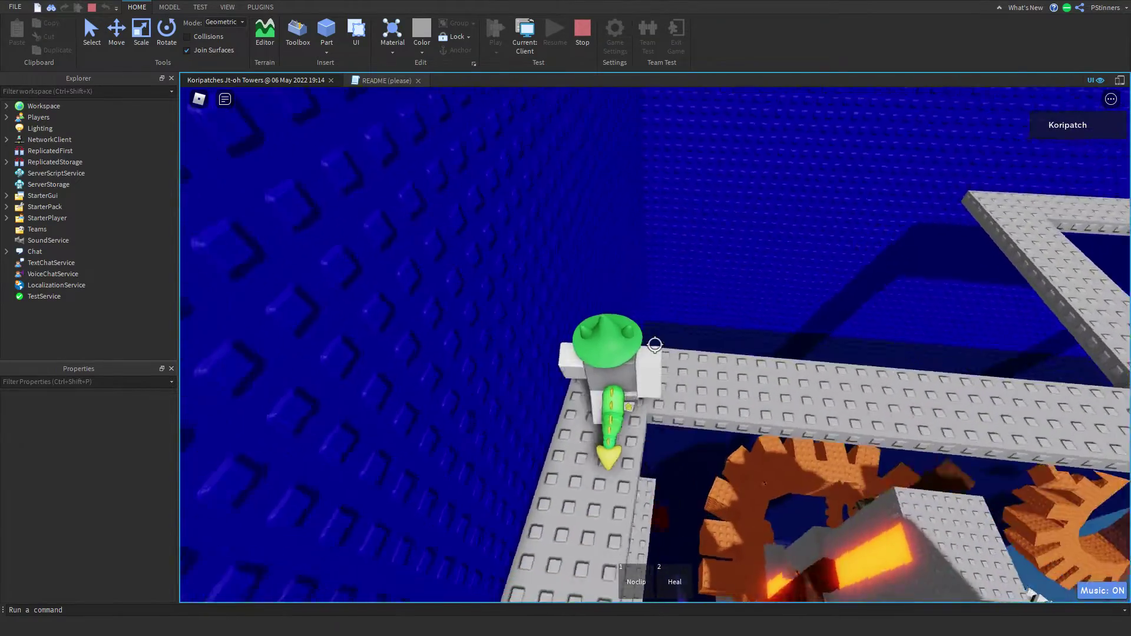
{"action": "key", "text": "w"}
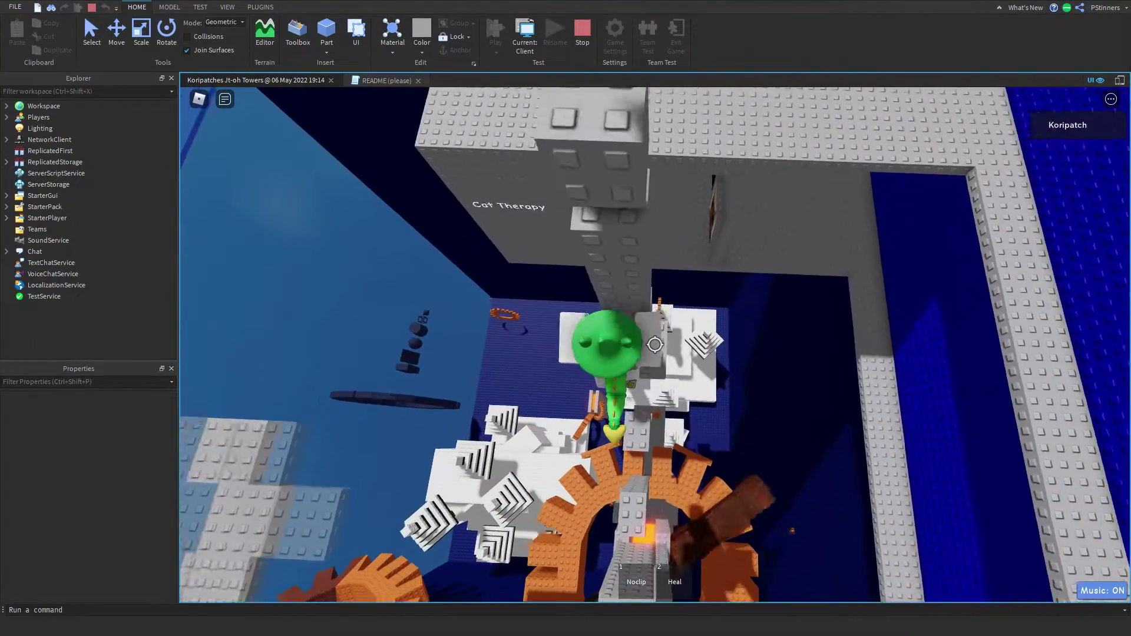
{"action": "key", "text": "shift"}
{"action": "key", "text": "shift"}
{"action": "key", "text": "shift"}
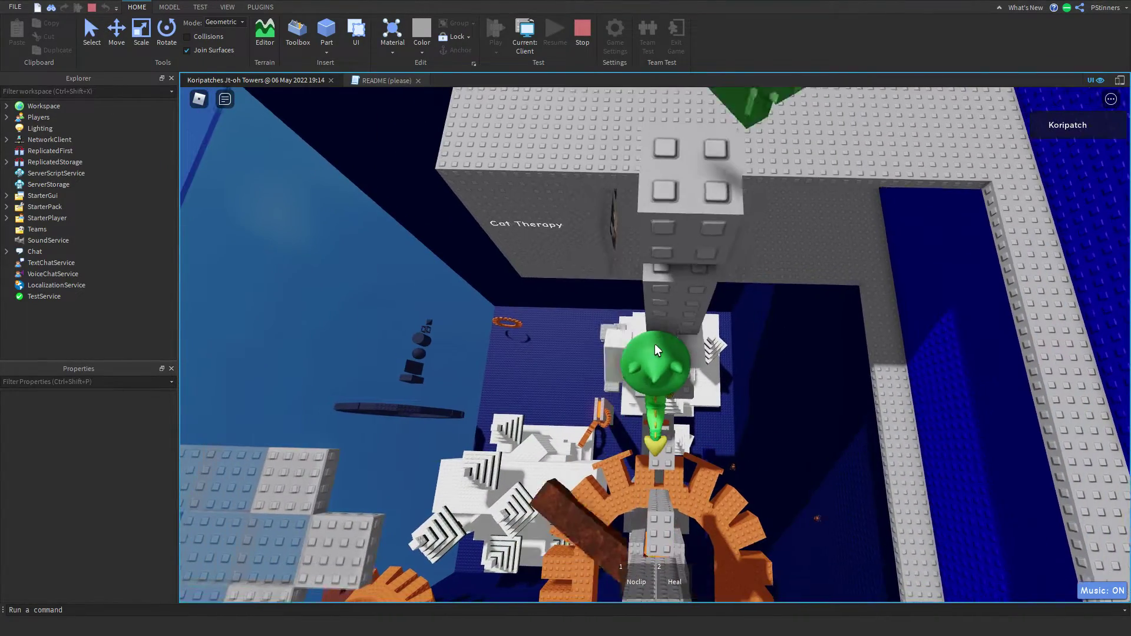
{"action": "right_click_drag", "start_coordinate": [655, 344], "coordinate": [656, 344]}
{"action": "key", "text": "shift"}
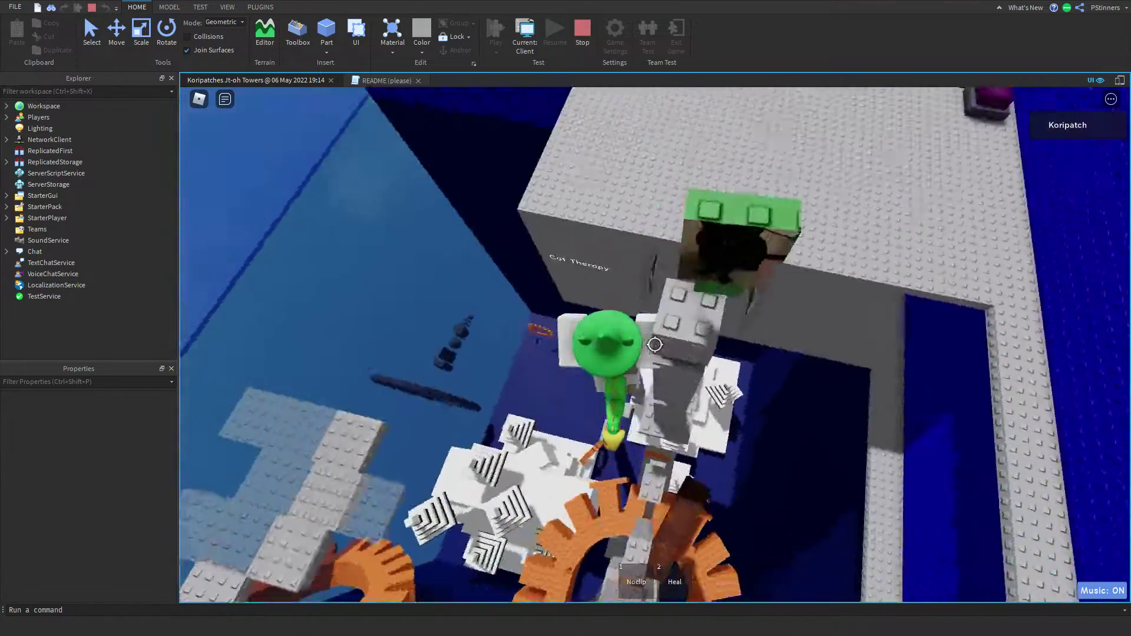
Recover the character's position with Noclip and retry the jumps around the tall grey pillar near Cat Therapy with shift lock
{"action": "key", "text": "2"}
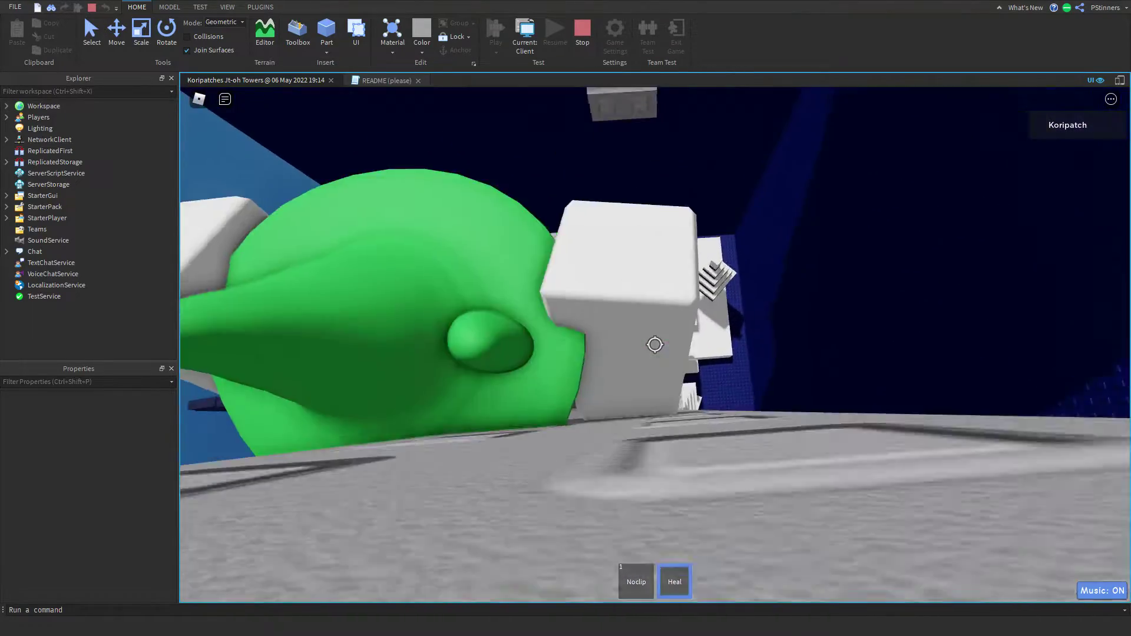
{"action": "key", "text": "1"}
{"action": "key", "text": "1"}
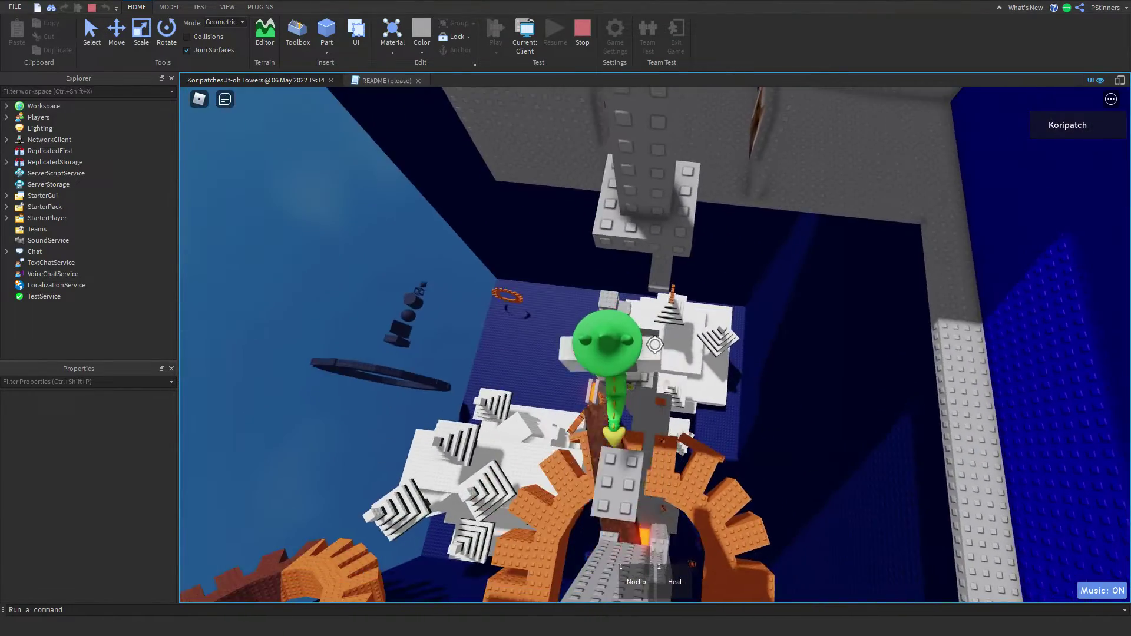
{"action": "key", "text": "shift"}
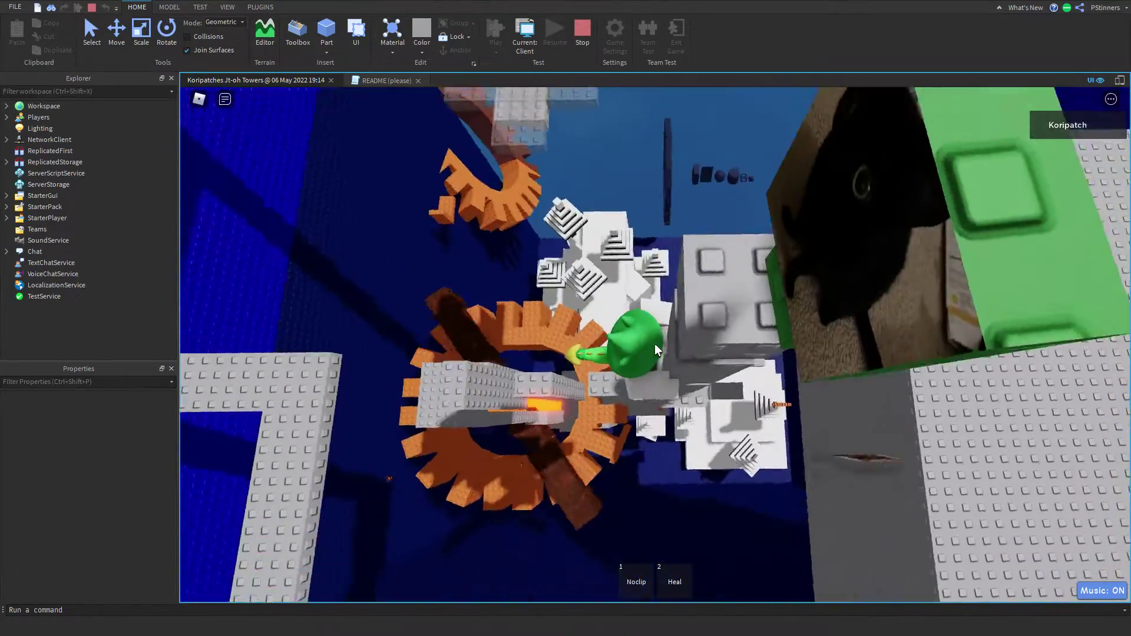
{"action": "key", "text": "shift"}
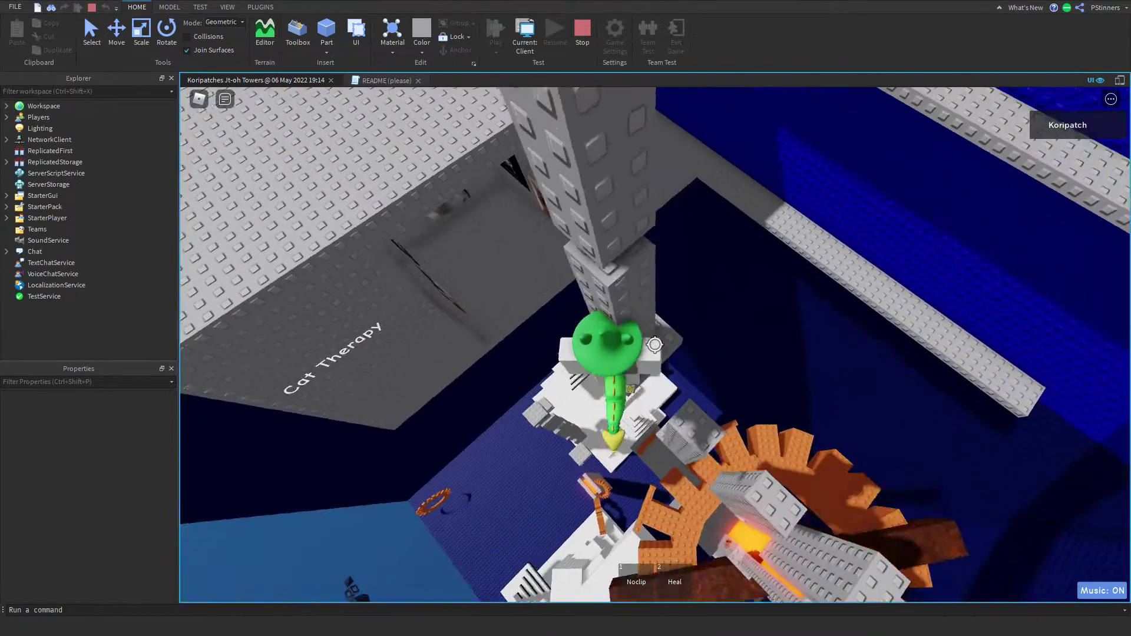
{"action": "key", "text": "space"}
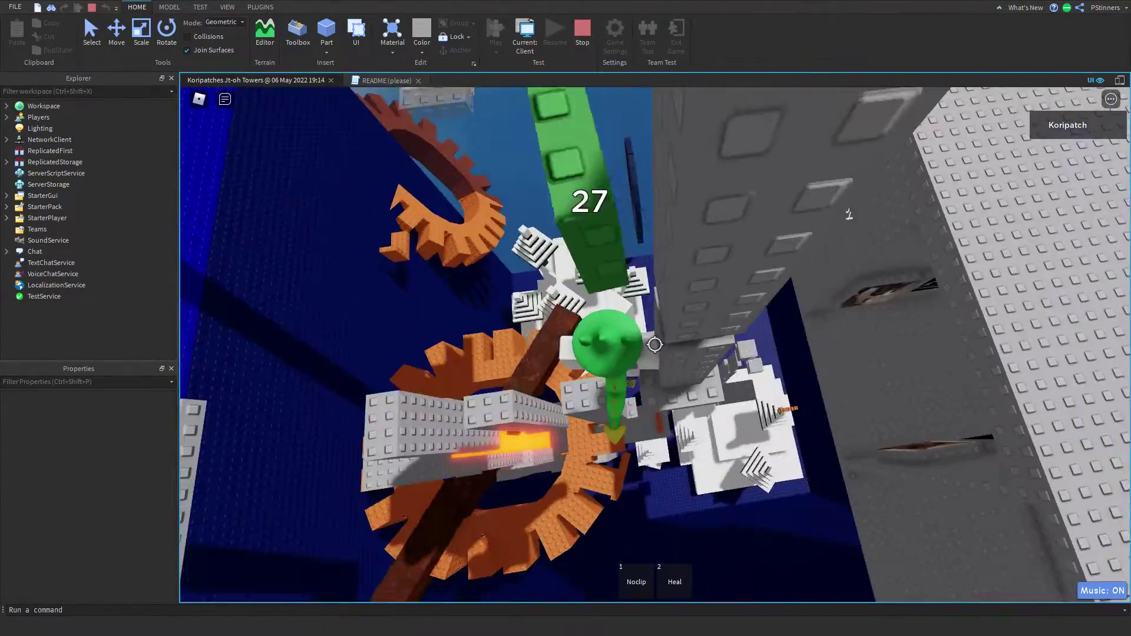
Playtest the timed run along the grey walkway by the blue wall and across the moving platforms towards the grey pillars
{"action": "key", "text": "w"}
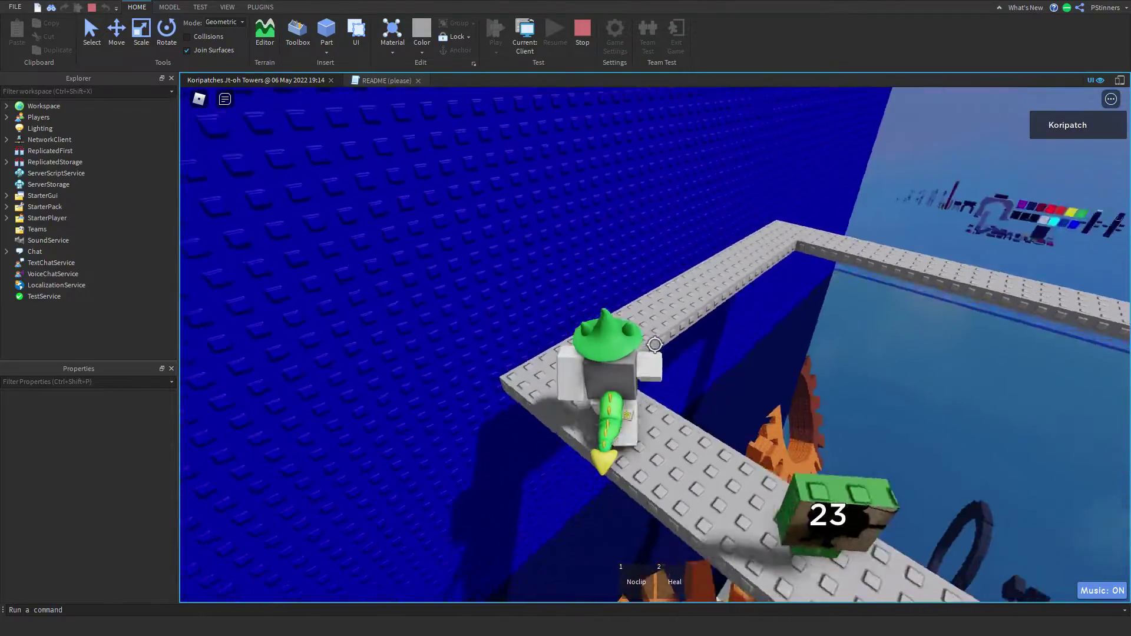
{"action": "key", "text": "w"}
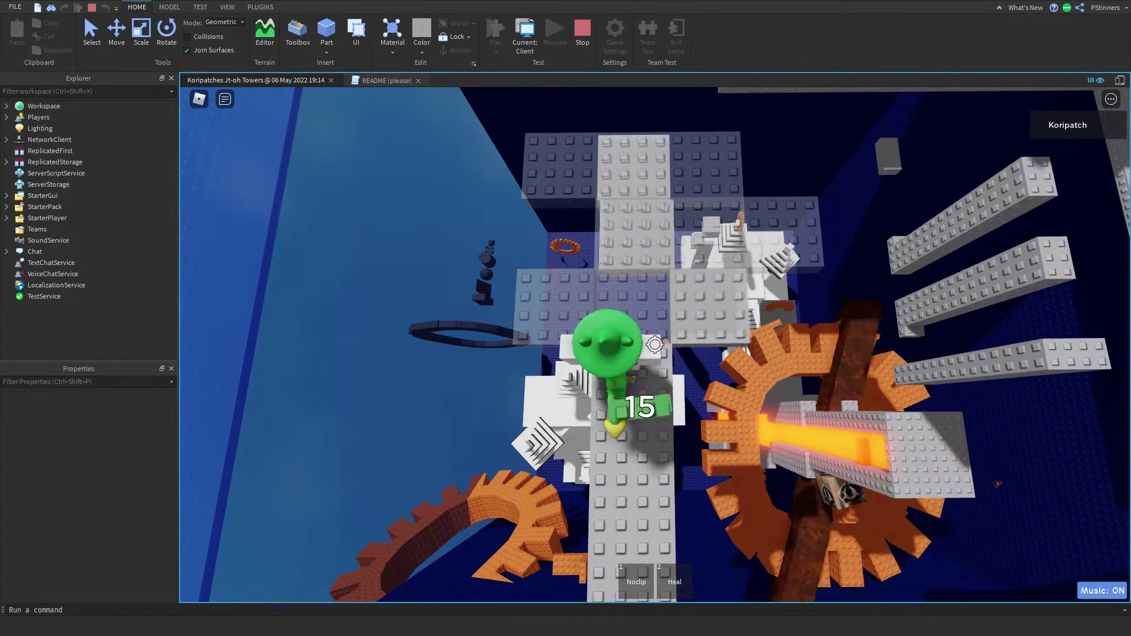
{"action": "key", "text": "w"}
{"action": "key", "text": "shift"}
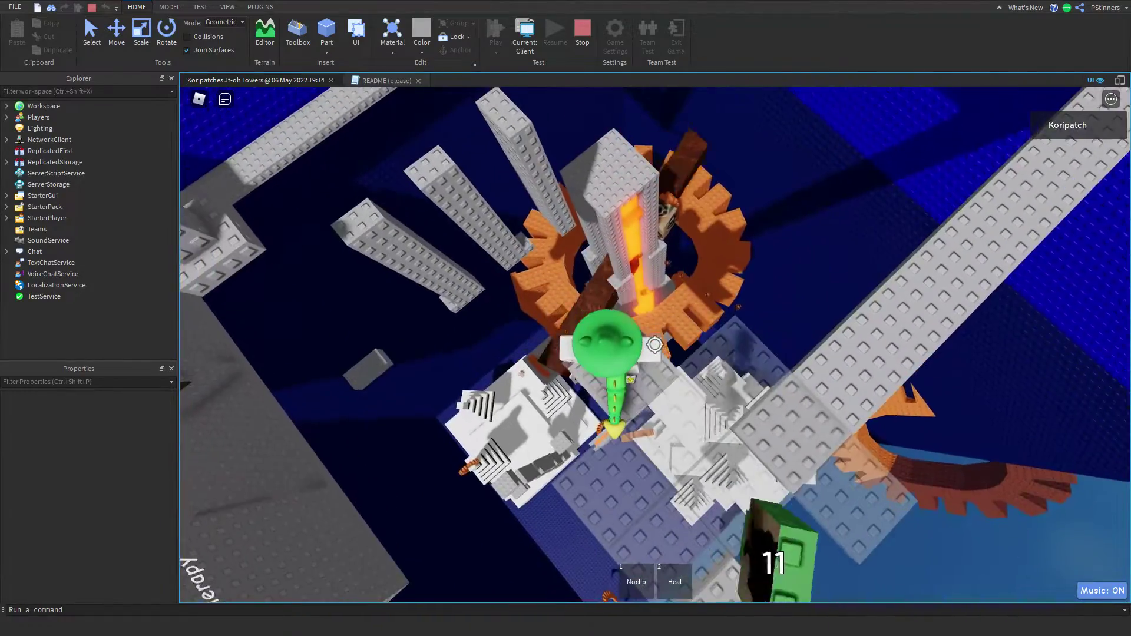
Use Noclip after leaving the moving platforms, bring the character down to the snowy area and stop the playtest
{"action": "key", "text": "1"}
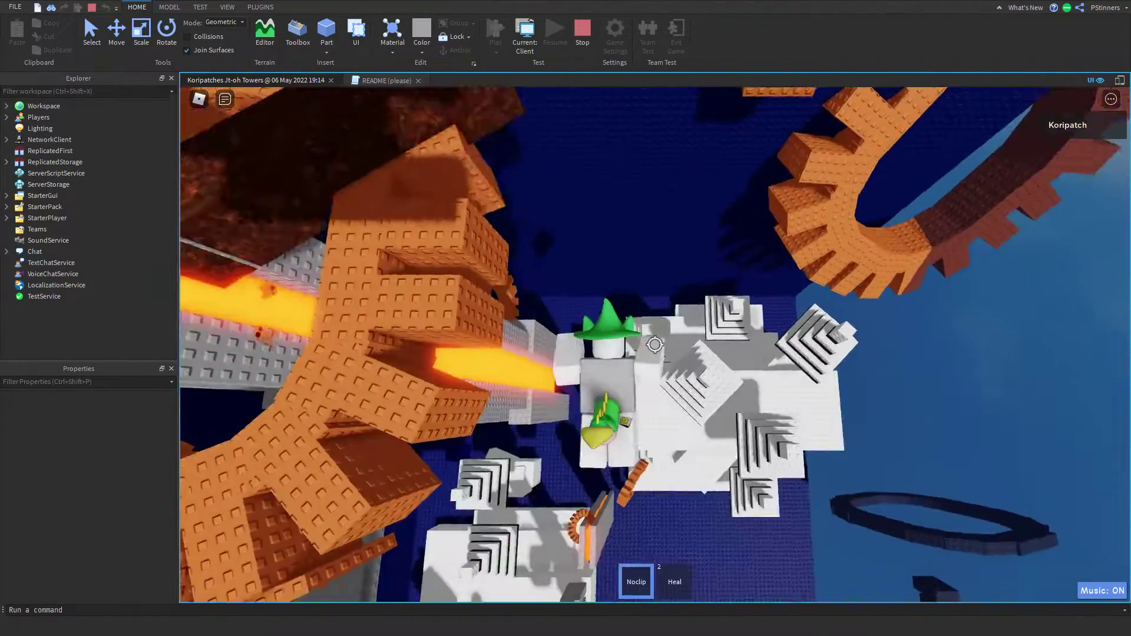
{"action": "key", "text": "1"}
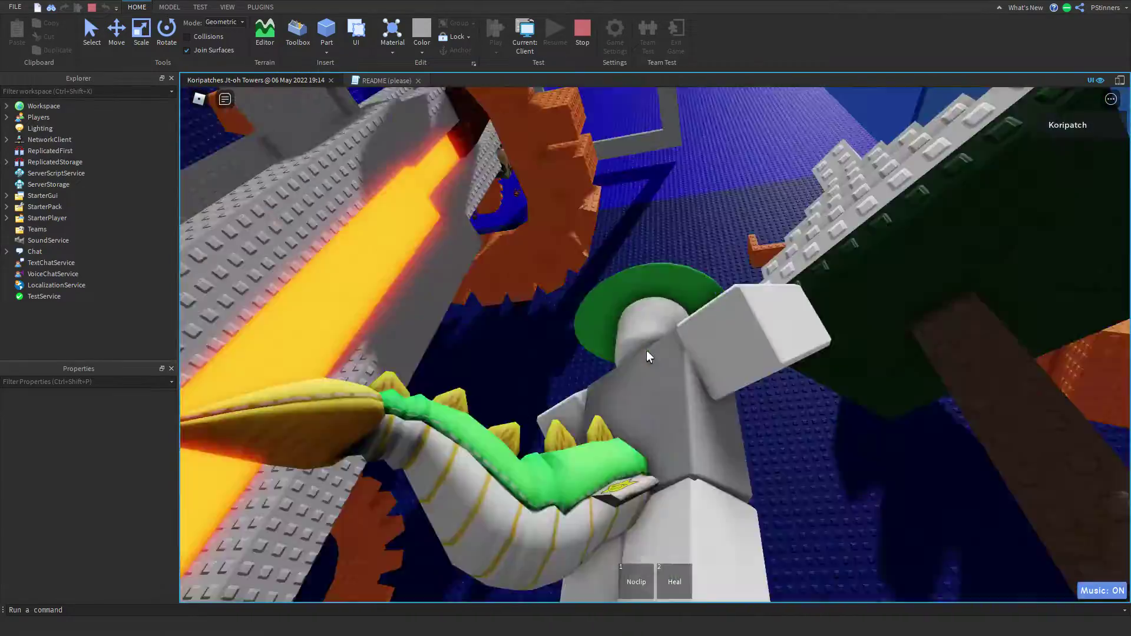
{"action": "right_click_drag", "start_coordinate": [647, 351], "coordinate": [647, 351]}
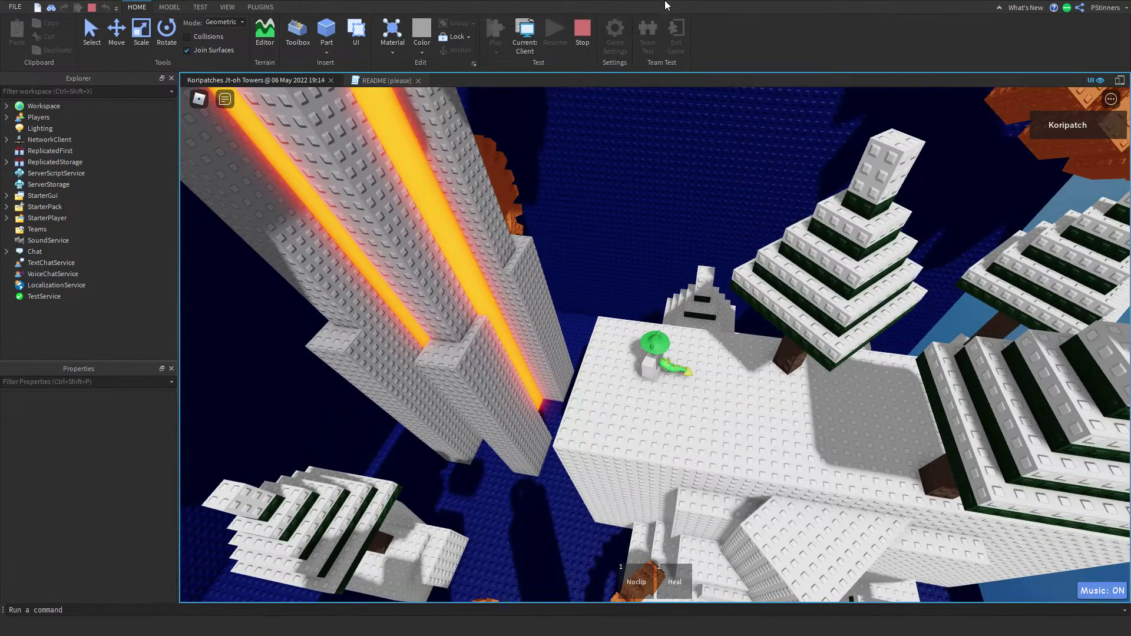
{"action": "left_click", "coordinate": [575, 44]}
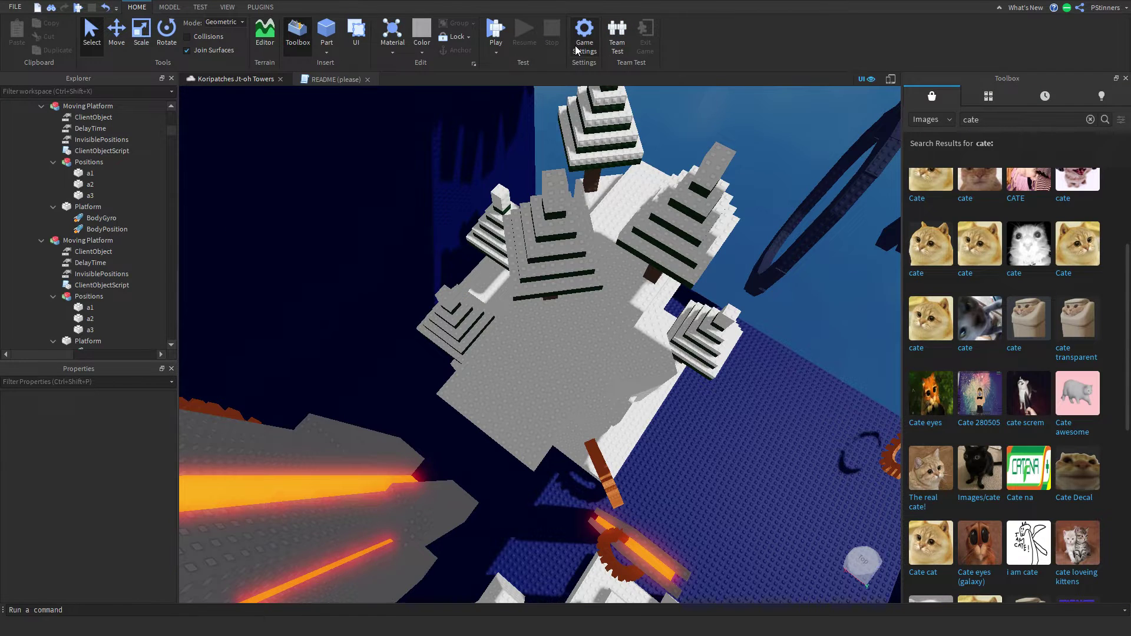
Examine the three moving platforms at the end of the grey walkway and their distance to the pillars and Cat Therapy building
{"action": "left_click", "coordinate": [556, 248]}
{"action": "right_click_drag", "start_coordinate": [656, 258], "coordinate": [656, 258]}
{"action": "left_click", "coordinate": [657, 258]}
{"action": "key", "text": "w"}
{"action": "key", "text": "s"}
{"action": "left_click", "coordinate": [625, 316]}
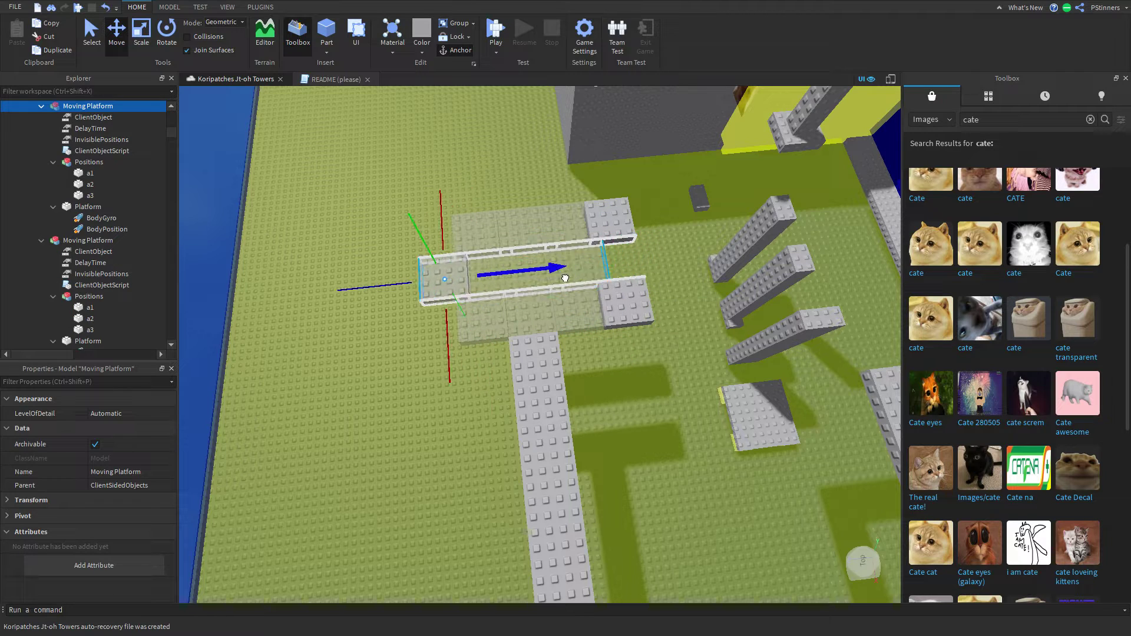
{"action": "left_click", "coordinate": [593, 415]}
{"action": "scroll", "coordinate": [593, 415], "scroll_direction": "up", "scroll_amount": 4}
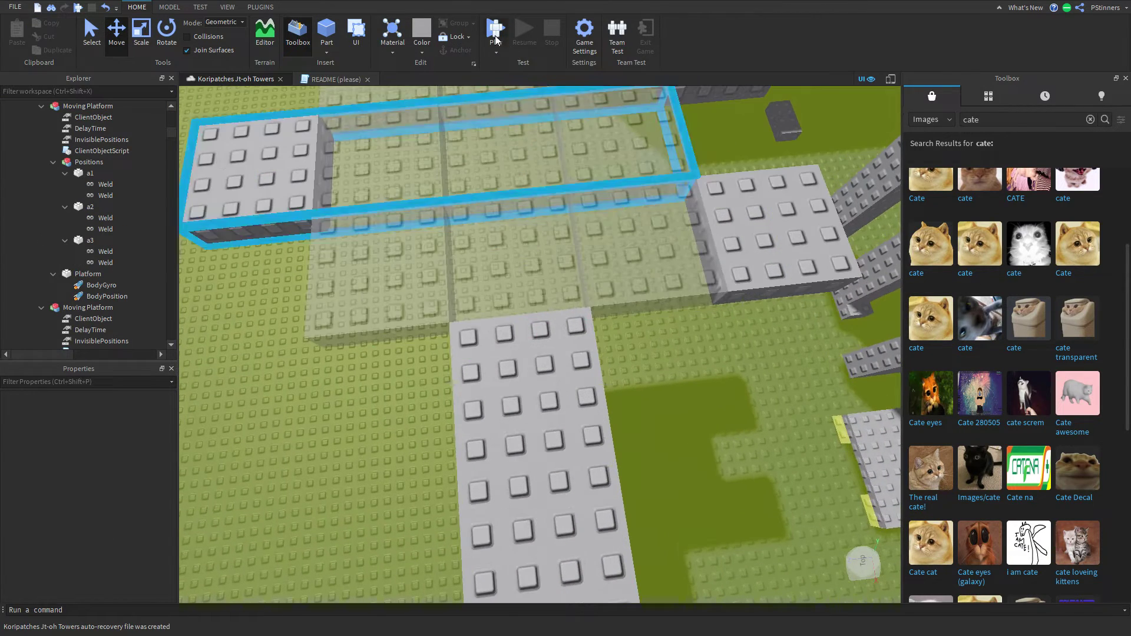
{"action": "scroll", "coordinate": [689, 394], "scroll_direction": "down", "scroll_amount": 2}
{"action": "scroll", "coordinate": [689, 394], "scroll_direction": "down", "scroll_amount": 10}
{"action": "right_click_drag", "start_coordinate": [689, 393], "coordinate": [689, 393]}
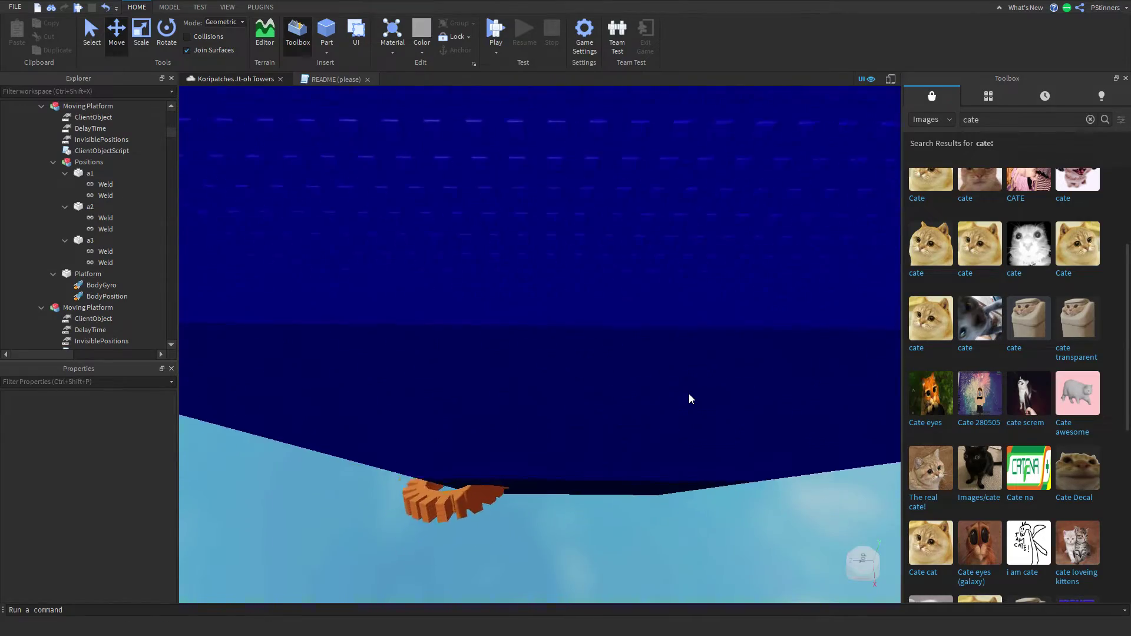
{"action": "key", "text": "a"}
{"action": "scroll", "coordinate": [689, 393], "scroll_direction": "up", "scroll_amount": 3}
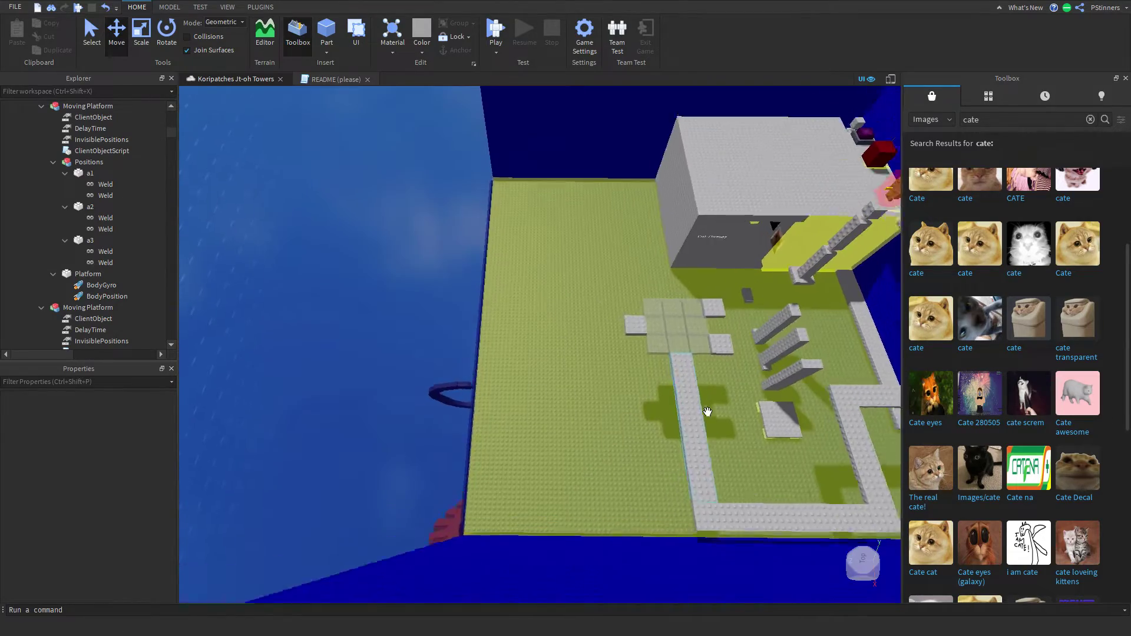
{"action": "key", "text": "d"}
{"action": "scroll", "coordinate": [690, 398], "scroll_direction": "up", "scroll_amount": 8}
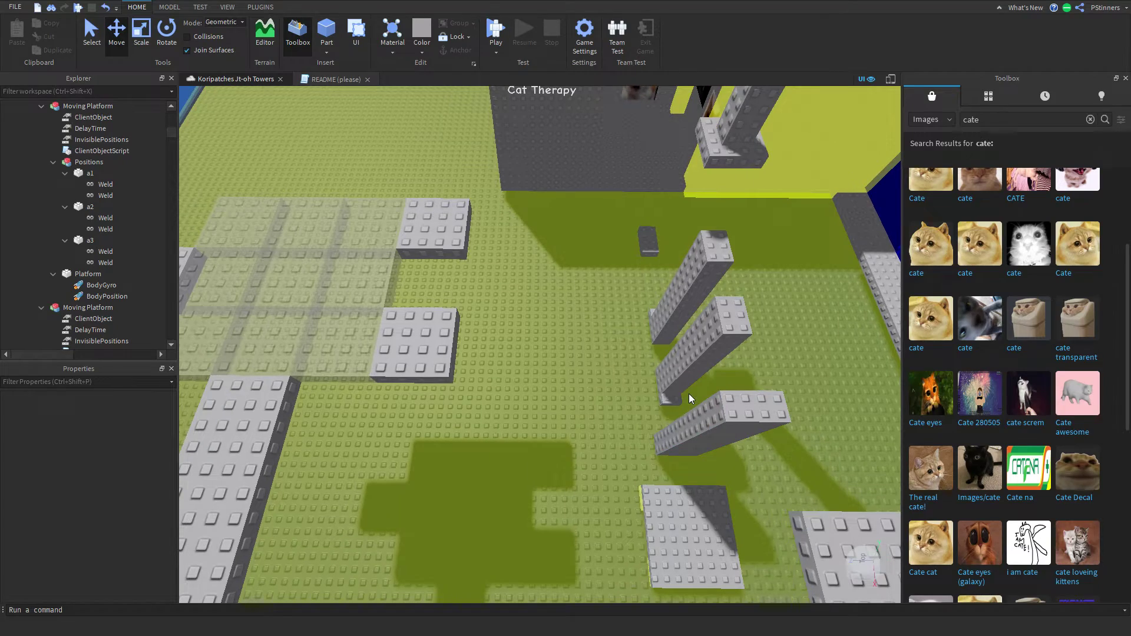
{"action": "key", "text": "s"}
{"action": "key", "text": "a"}
{"action": "key", "text": "w"}
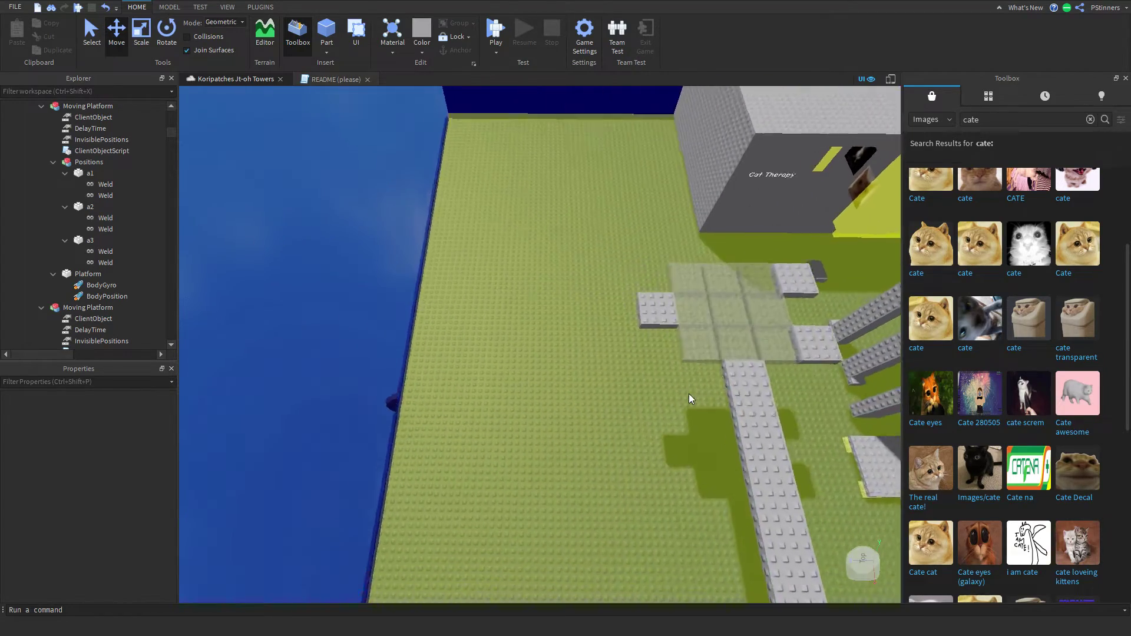
{"action": "key", "text": "w"}
{"action": "key", "text": "d"}
Duplicate the three moving platforms and place the copies directly beside the originals, extending the row towards the Cat Therapy building
{"action": "right_click_drag", "start_coordinate": [504, 508], "coordinate": [505, 508]}
{"action": "left_click", "coordinate": [606, 409]}
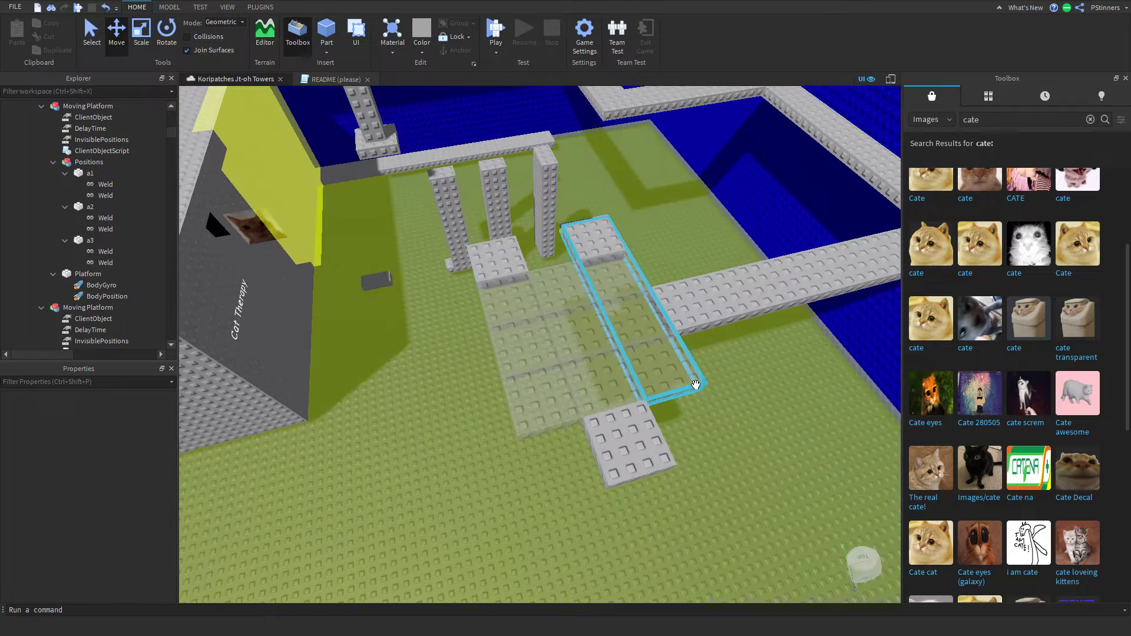
{"action": "left_click", "coordinate": [554, 410], "text": "shift"}
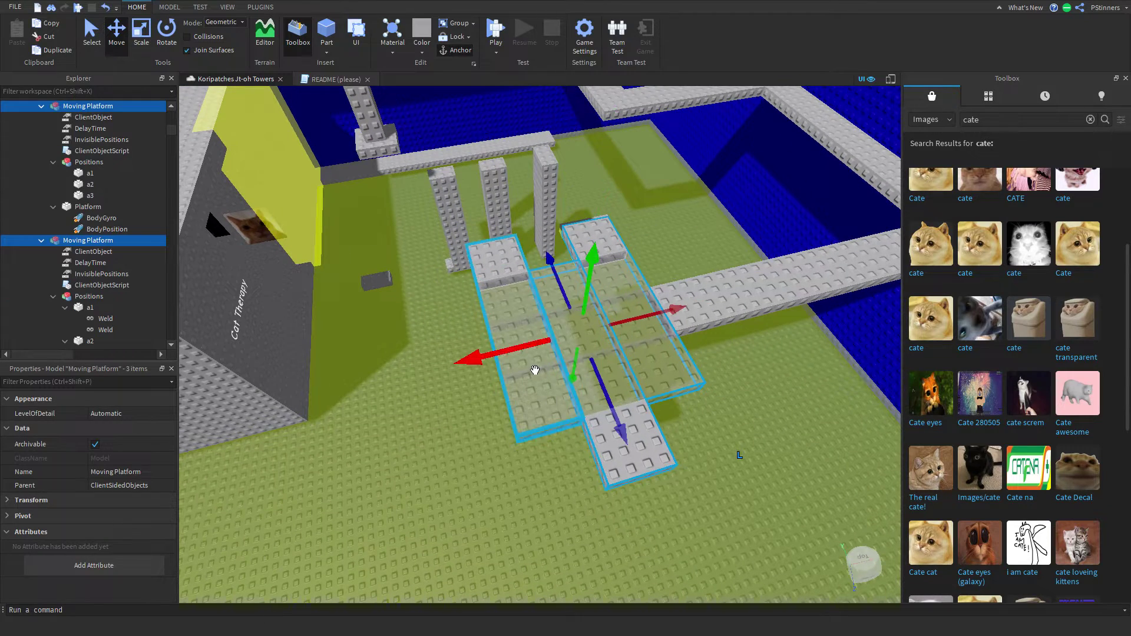
{"action": "key", "text": "ctrl+d"}
{"action": "left_click_drag", "start_coordinate": [495, 354], "coordinate": [384, 390]}
{"action": "key", "text": "a"}
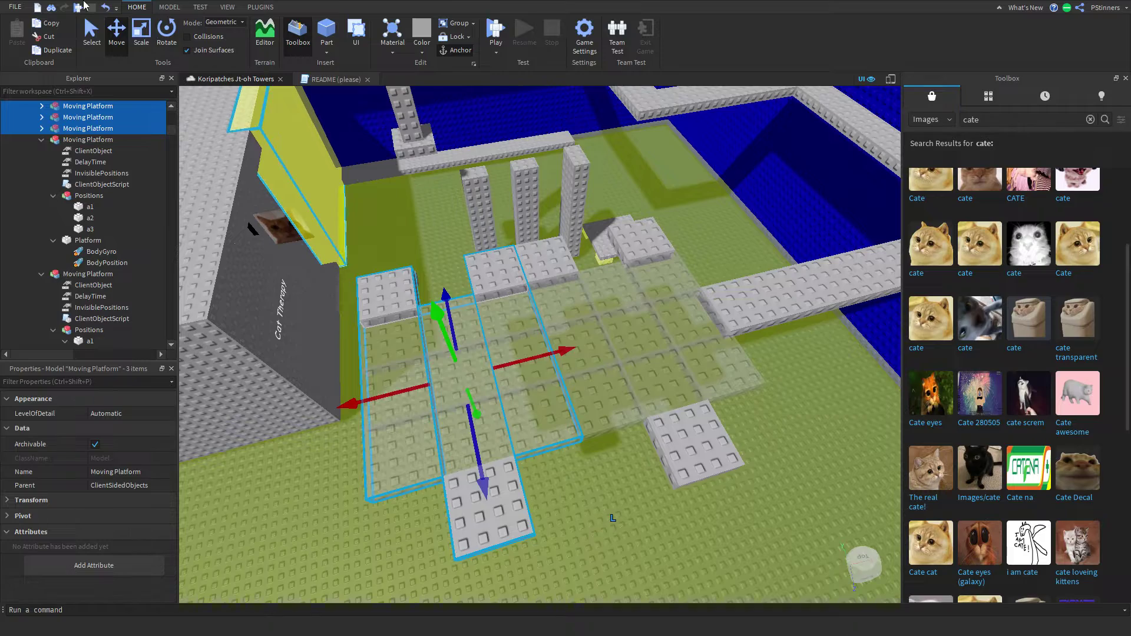
Examine the extended row of six moving platforms and the open space around the Cat Therapy building
{"action": "left_click", "coordinate": [576, 526]}
{"action": "key", "text": "d"}
{"action": "right_click_drag", "start_coordinate": [576, 525], "coordinate": [576, 526]}
{"action": "key", "text": "s"}
{"action": "key", "text": "w"}
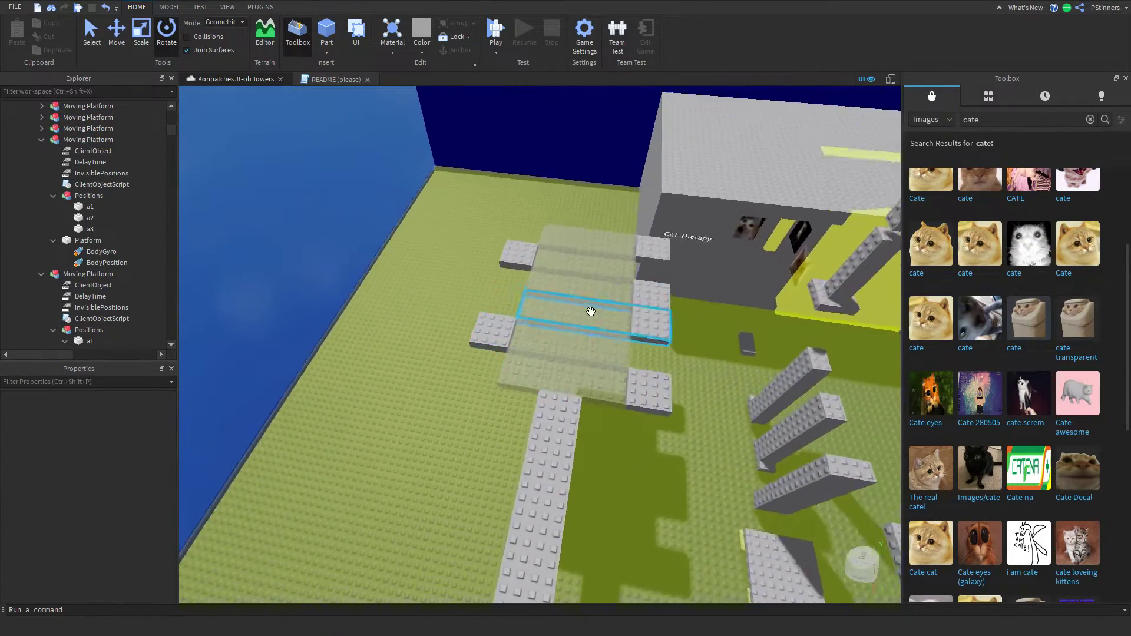
{"action": "left_click", "coordinate": [591, 312]}
{"action": "left_click", "coordinate": [411, 318]}
{"action": "key", "text": "a"}
{"action": "right_click_drag", "start_coordinate": [411, 318], "coordinate": [410, 318]}
{"action": "key", "text": "a"}
{"action": "scroll", "coordinate": [429, 334], "scroll_direction": "down", "scroll_amount": 5}
{"action": "scroll", "coordinate": [429, 334], "scroll_direction": "up", "scroll_amount": 4}
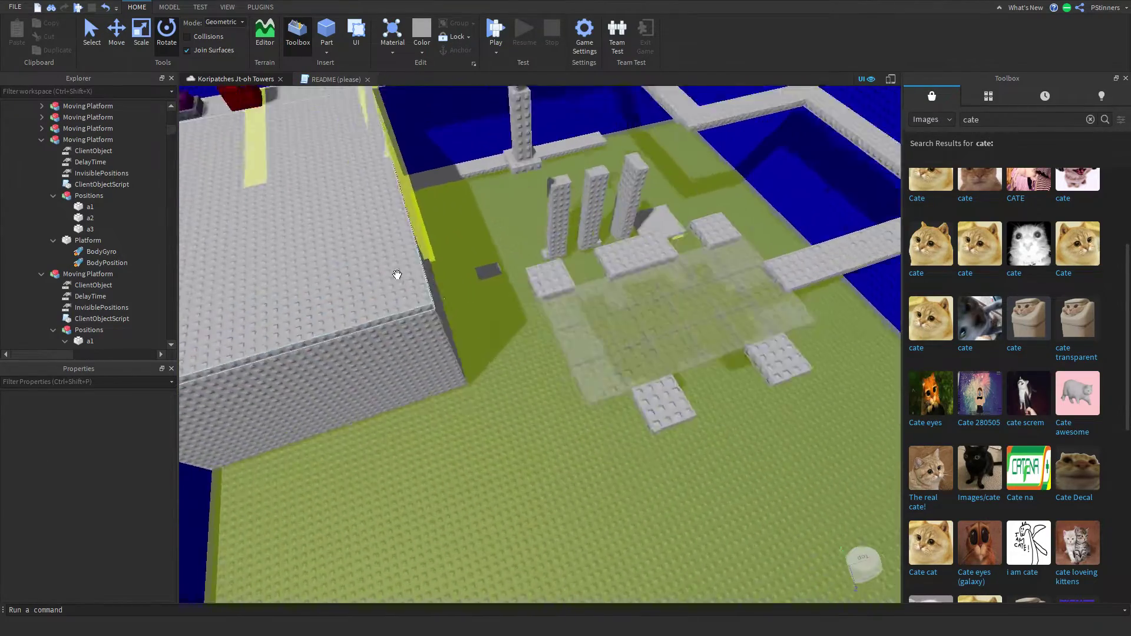
Duplicate the Cat Therapy building's grey roof slab, rotate the copy upright and resize it as a wall along the roof edge
{"action": "left_click", "coordinate": [430, 285]}
{"action": "scroll", "coordinate": [429, 285], "scroll_direction": "down", "scroll_amount": 3}
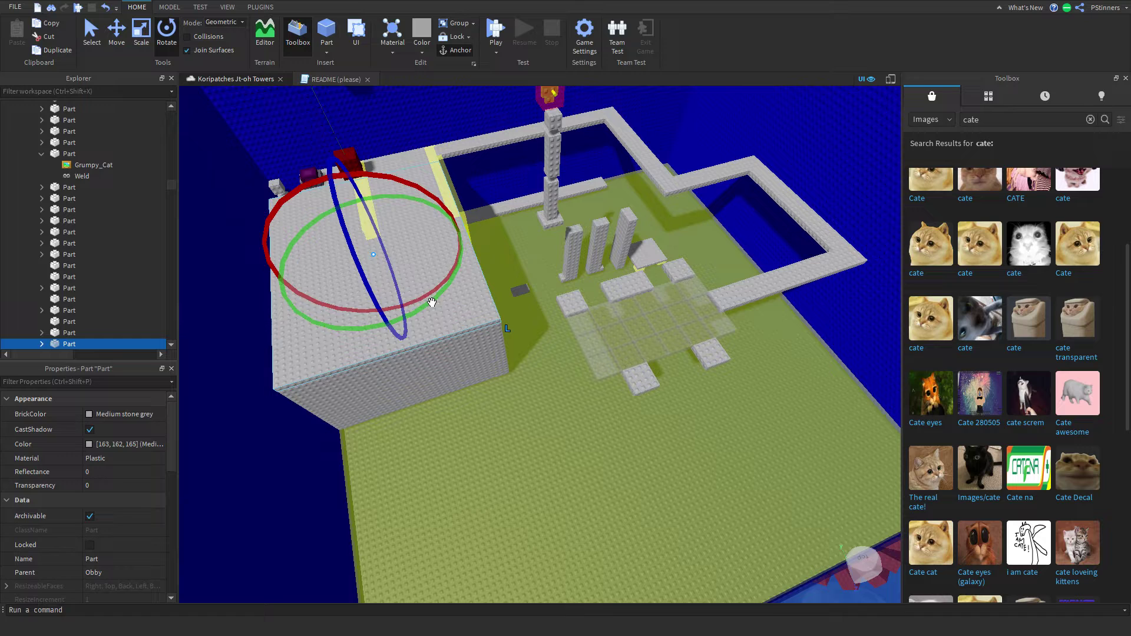
{"action": "left_click_drag", "start_coordinate": [432, 302], "coordinate": [463, 213]}
{"action": "scroll", "coordinate": [295, 134], "scroll_direction": "down", "scroll_amount": 4}
{"action": "left_click", "coordinate": [142, 37]}
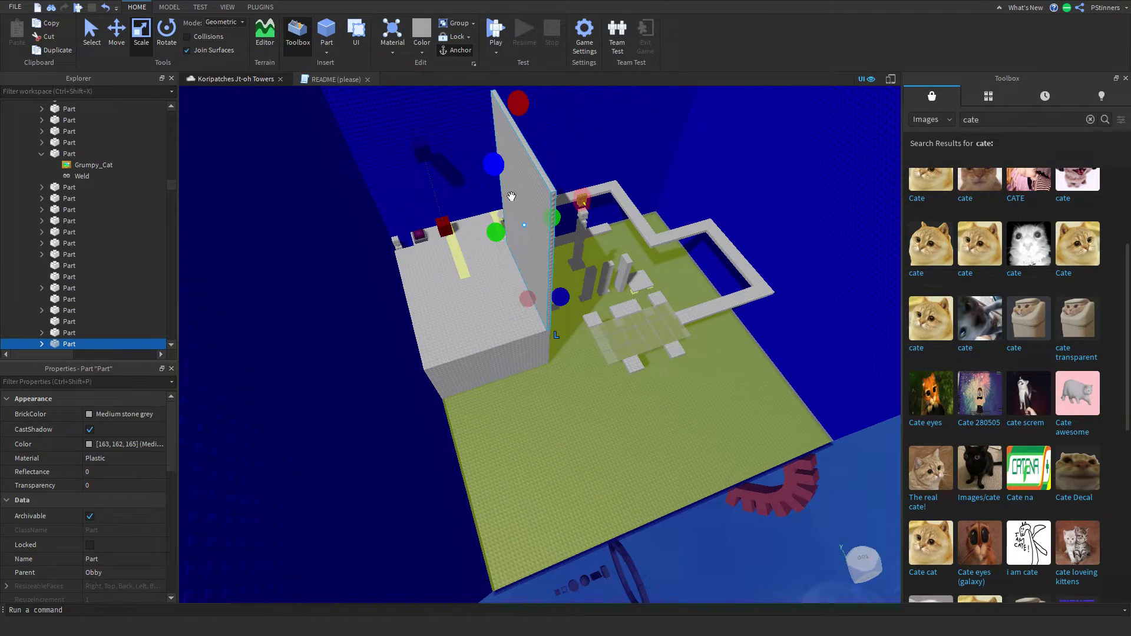
{"action": "scroll", "coordinate": [545, 156], "scroll_direction": "up", "scroll_amount": 6}
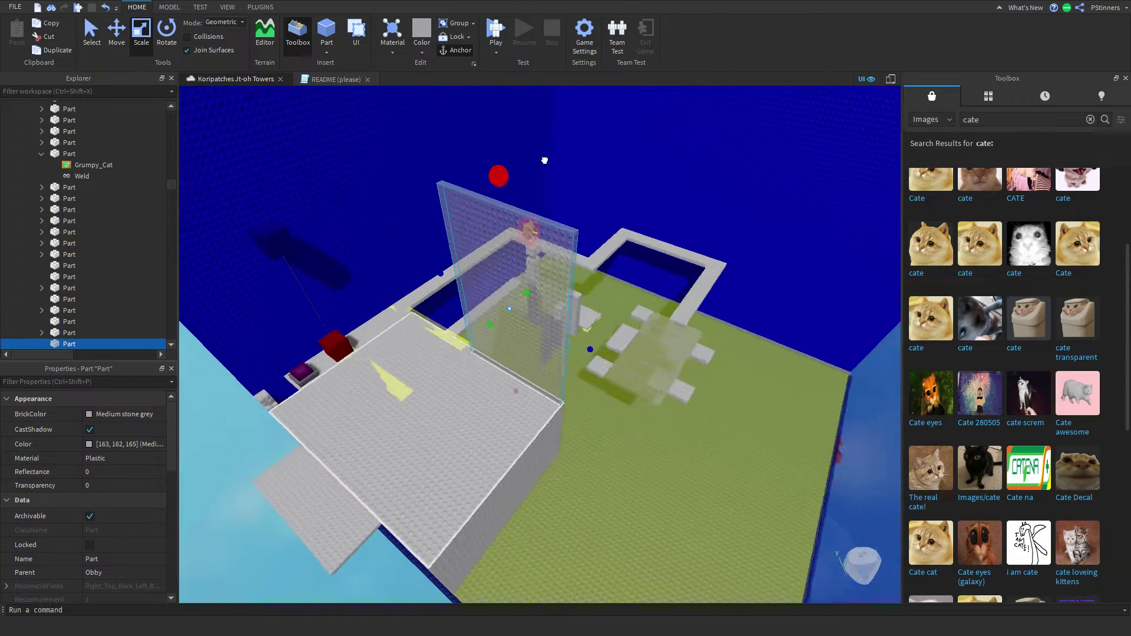
Lay a copy of the upright wall flat and shrink it to a thin trim strip along the wall's base
{"action": "left_click_drag", "start_coordinate": [503, 243], "coordinate": [523, 446]}
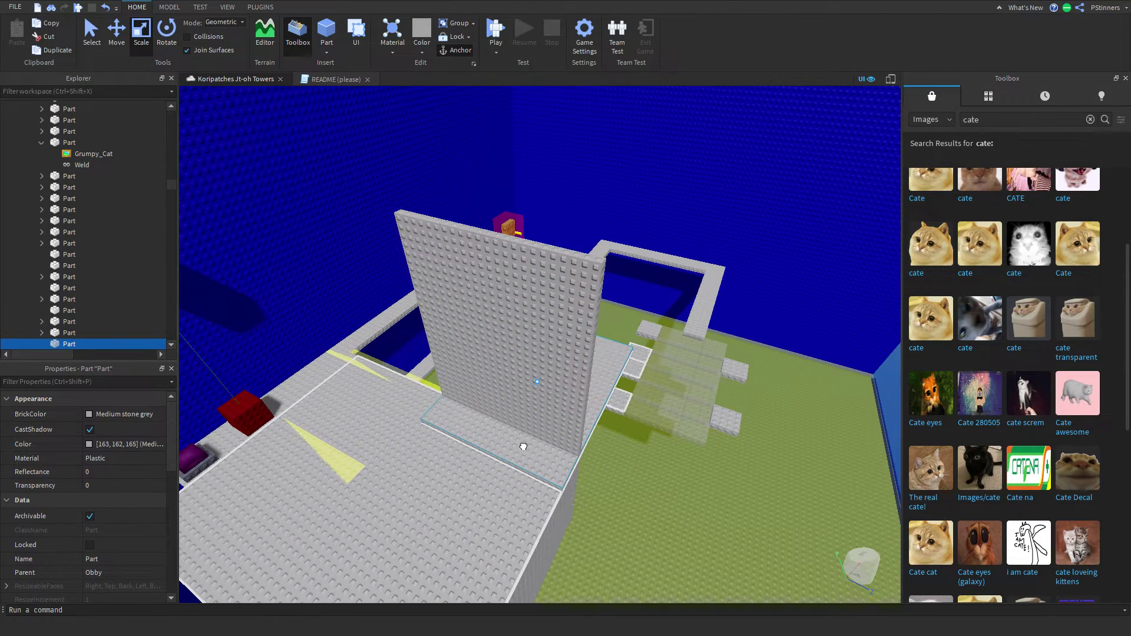
{"action": "left_click_drag", "start_coordinate": [558, 345], "coordinate": [501, 369]}
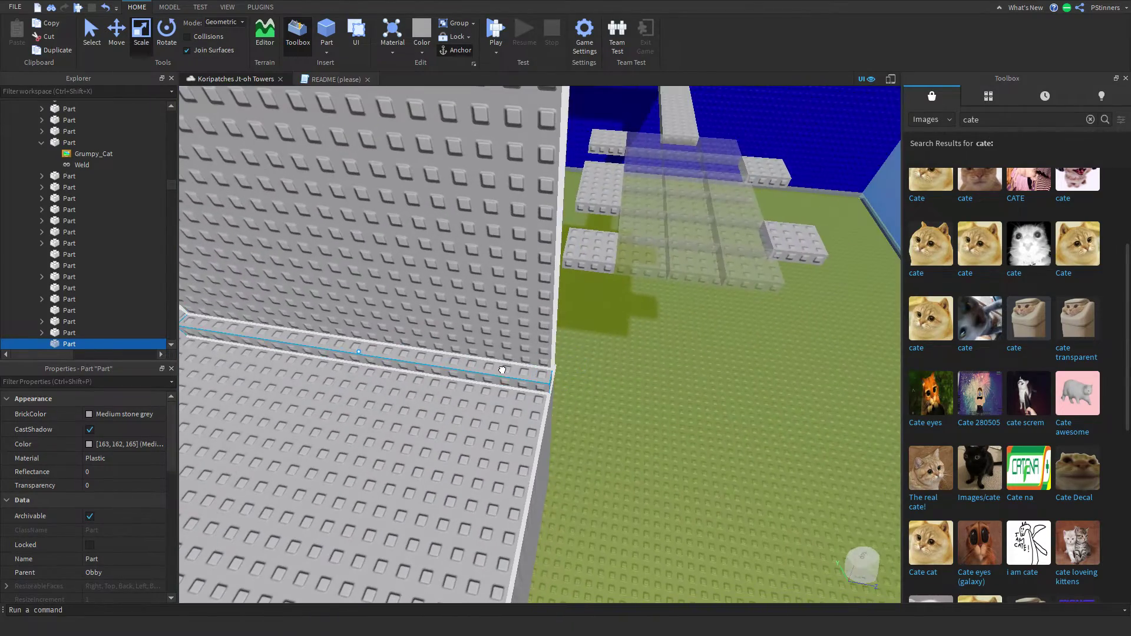
{"action": "key", "text": "a"}
{"action": "scroll", "coordinate": [584, 412], "scroll_direction": "down", "scroll_amount": 4}
{"action": "left_click", "coordinate": [487, 409]}
Stand a copy of the base trim strip upright and duplicate it across the wall as evenly spaced vertical ribs
{"action": "right_click_drag", "start_coordinate": [488, 410], "coordinate": [471, 427]}
{"action": "scroll", "coordinate": [471, 426], "scroll_direction": "up", "scroll_amount": 4}
{"action": "key", "text": "w"}
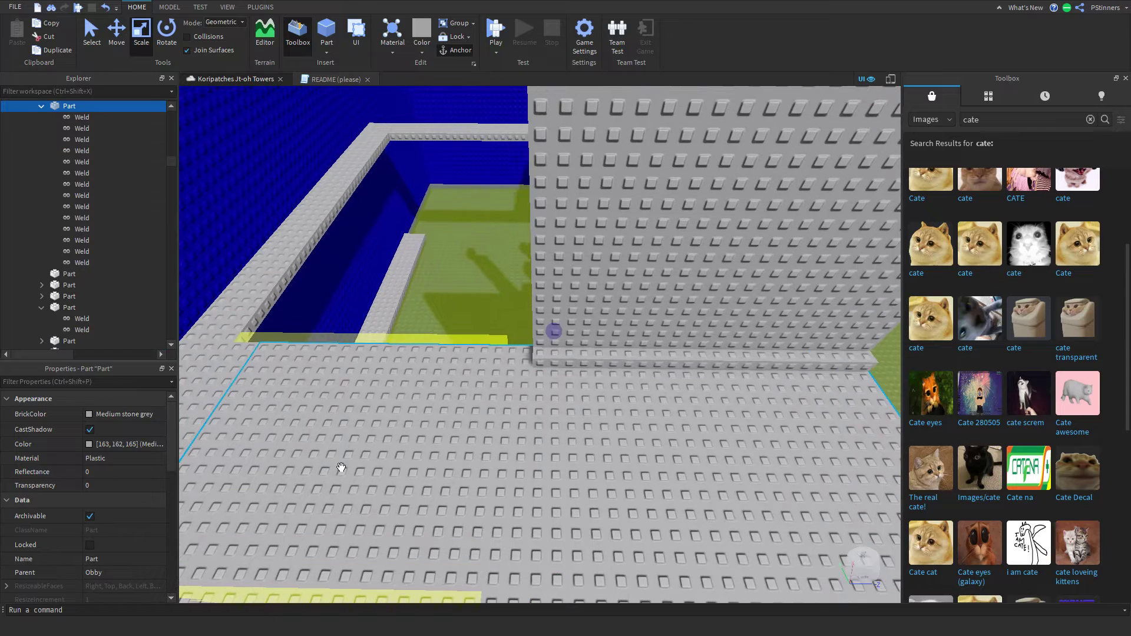
{"action": "key", "text": "s"}
{"action": "key", "text": "d"}
{"action": "left_click", "coordinate": [663, 382]}
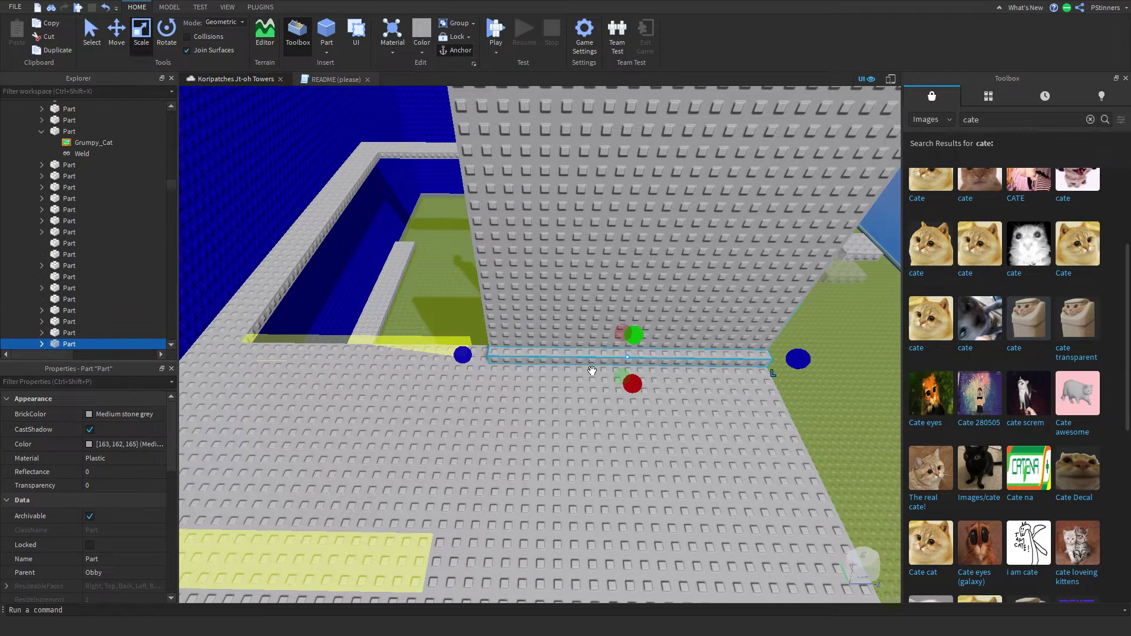
{"action": "left_click_drag", "start_coordinate": [601, 349], "coordinate": [513, 357]}
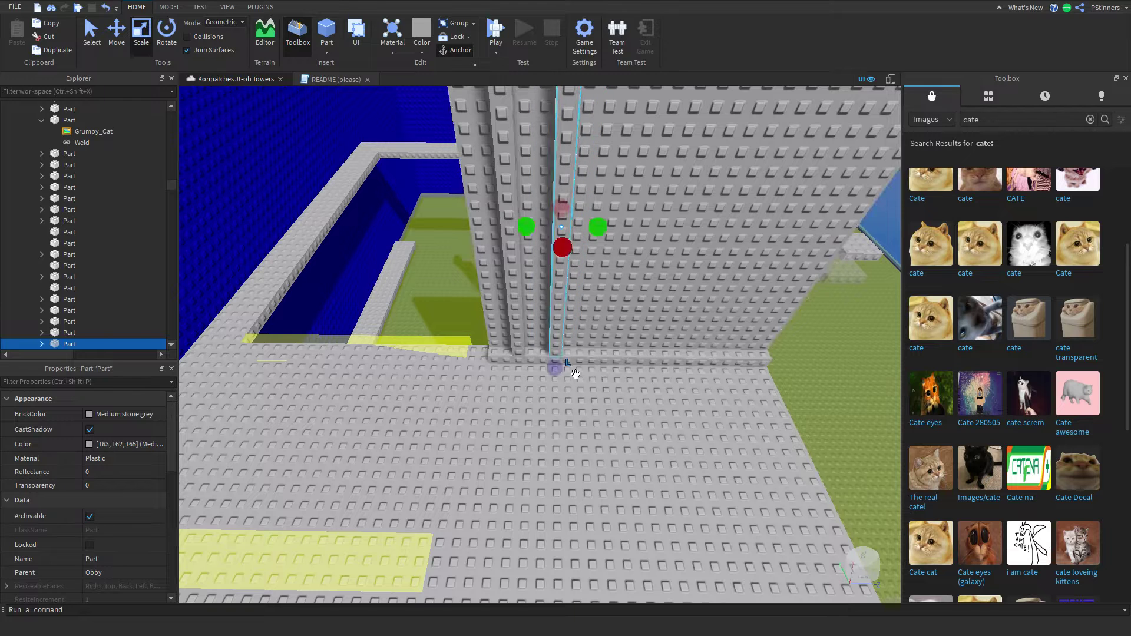
{"action": "left_click_drag", "start_coordinate": [578, 357], "coordinate": [639, 363]}
{"action": "key", "text": "d"}
{"action": "key", "text": "ctrl+d"}
{"action": "key", "text": "d"}
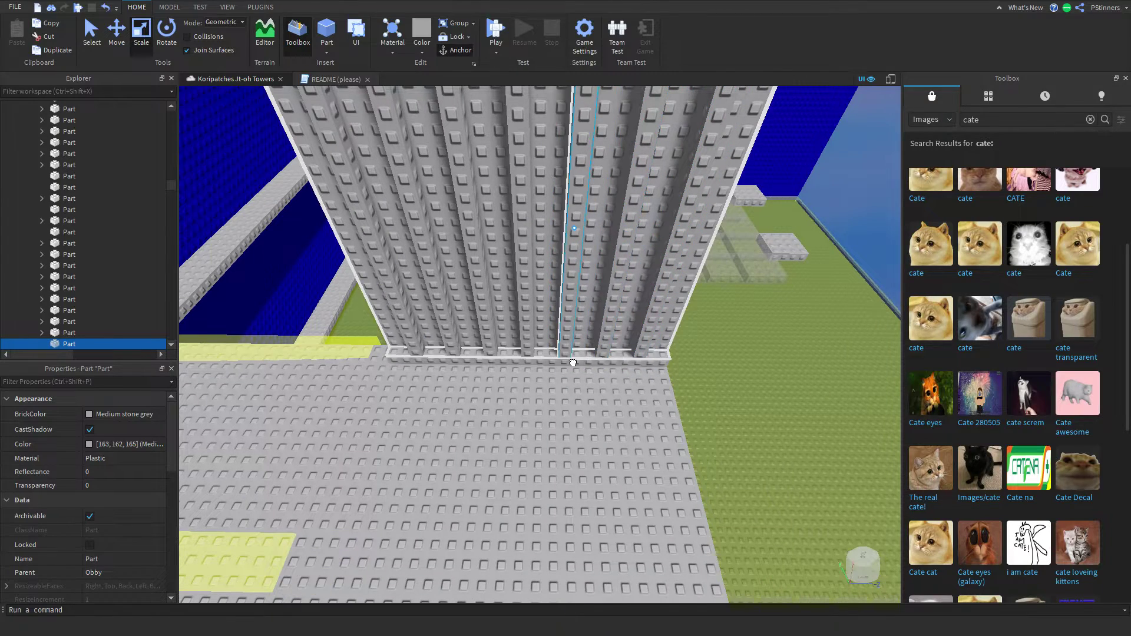
Duplicate one of the vertical ribs, rotate the copy horizontal and lay it across the wall above the ribs
{"action": "key", "text": "s"}
{"action": "left_click", "coordinate": [691, 423]}
{"action": "right_click_drag", "start_coordinate": [692, 424], "coordinate": [691, 423]}
{"action": "scroll", "coordinate": [691, 425], "scroll_direction": "down", "scroll_amount": 5}
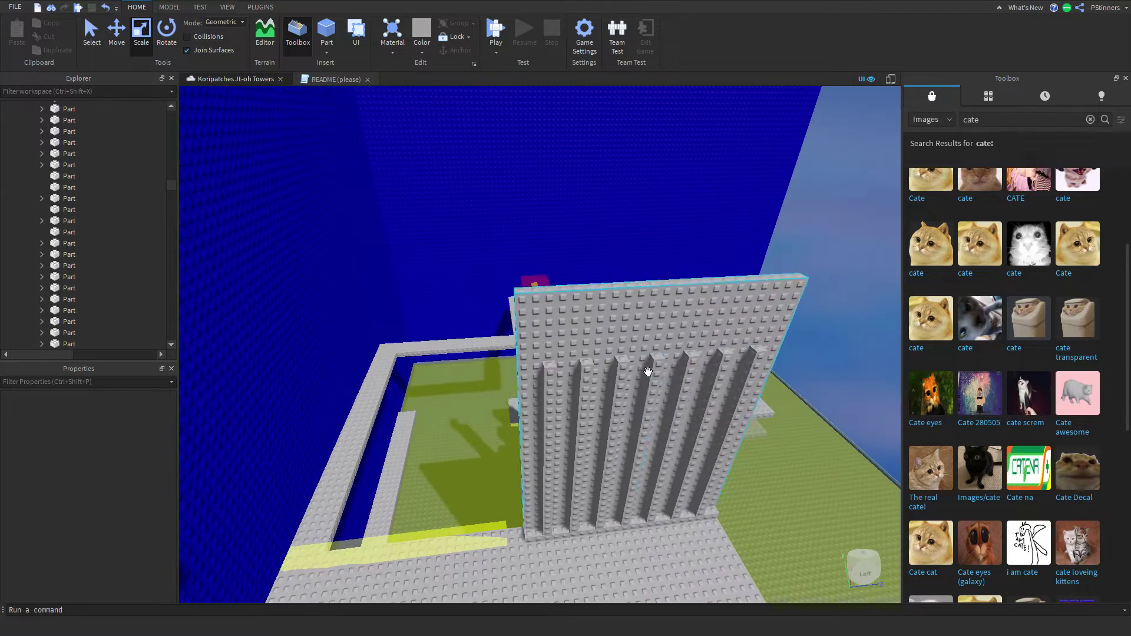
{"action": "left_click", "coordinate": [628, 343]}
{"action": "left_click", "coordinate": [537, 405]}
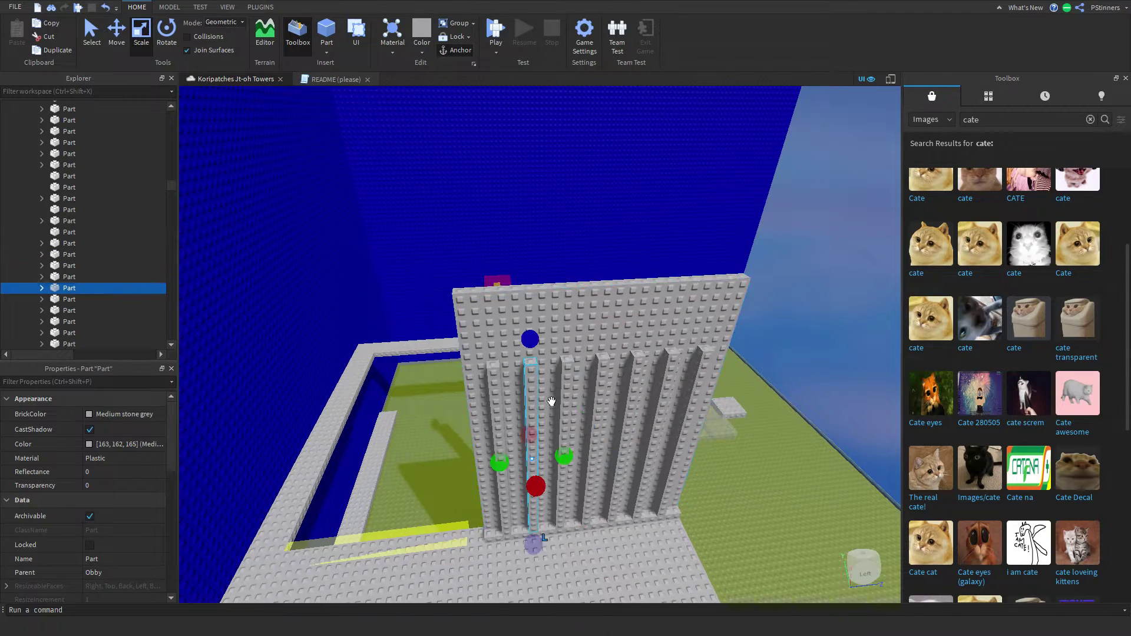
{"action": "key", "text": "ctrl+d"}
{"action": "left_click_drag", "start_coordinate": [535, 377], "coordinate": [456, 372]}
{"action": "key", "text": "r"}
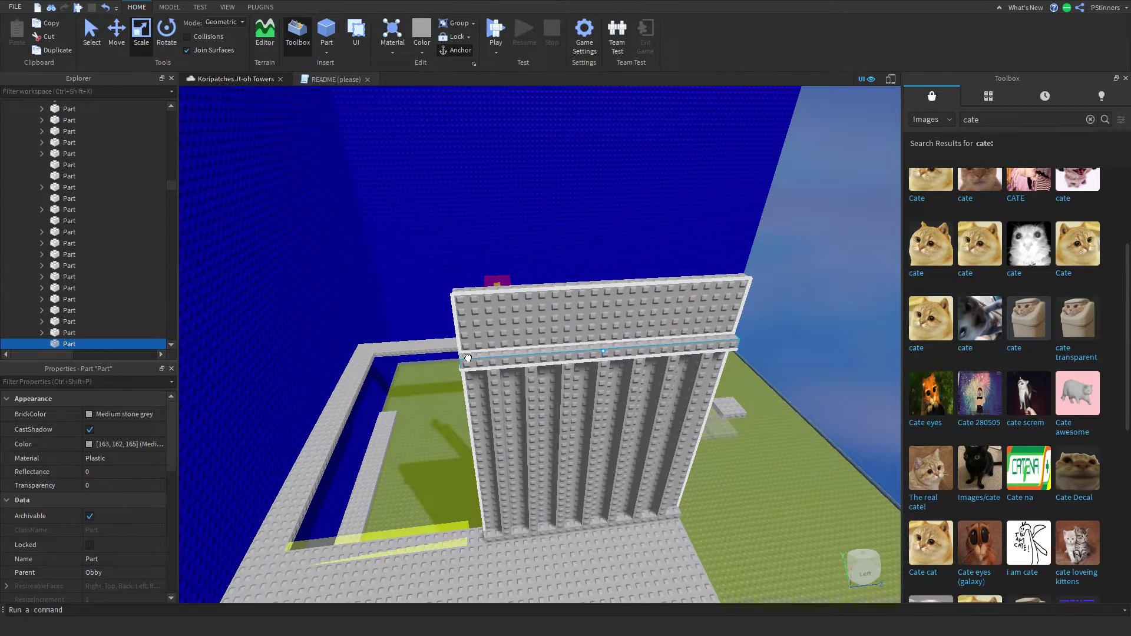
{"action": "key", "text": "d"}
Place another copy of the horizontal strip along the top edge of the wall
{"action": "left_click", "coordinate": [666, 473]}
{"action": "key", "text": "w"}
{"action": "scroll", "coordinate": [683, 492], "scroll_direction": "down", "scroll_amount": 5}
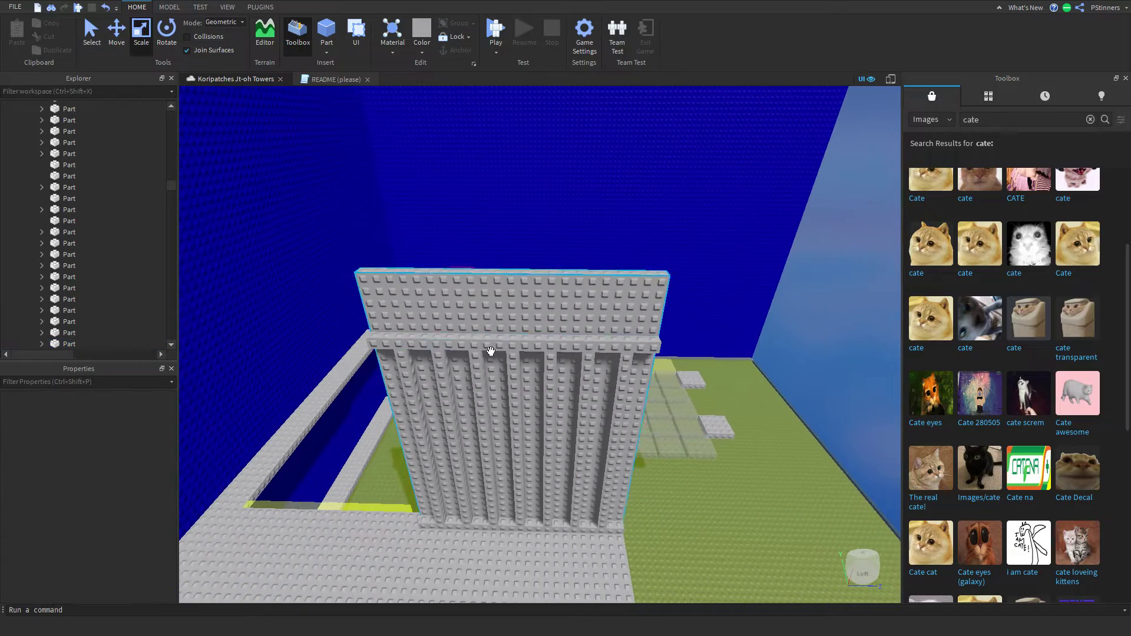
{"action": "left_click", "coordinate": [404, 285]}
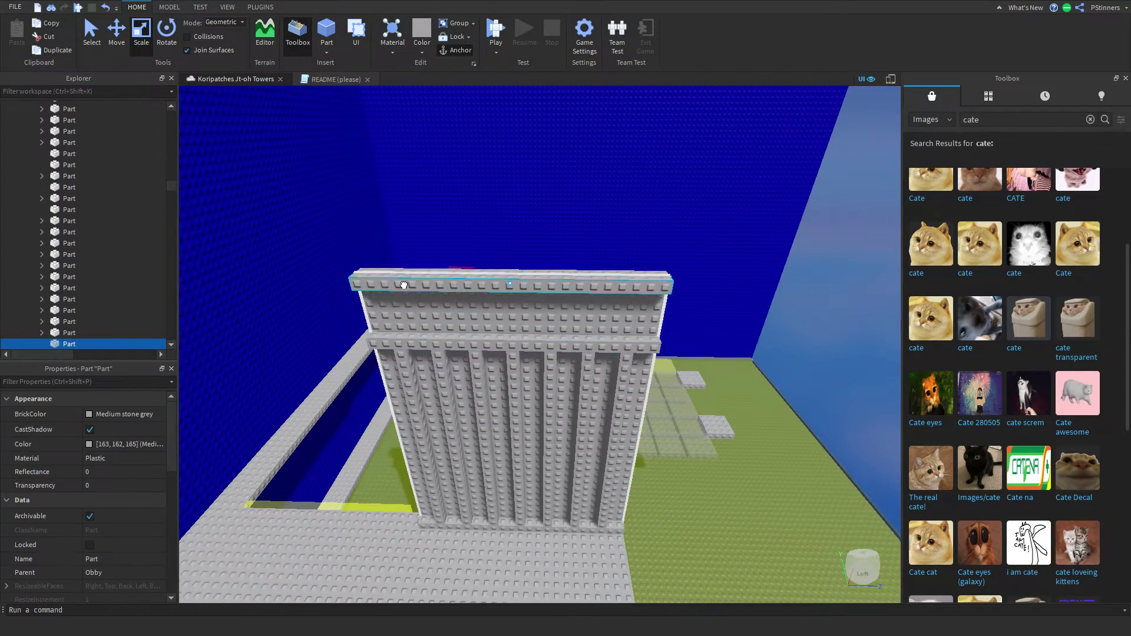
{"action": "key", "text": "d"}
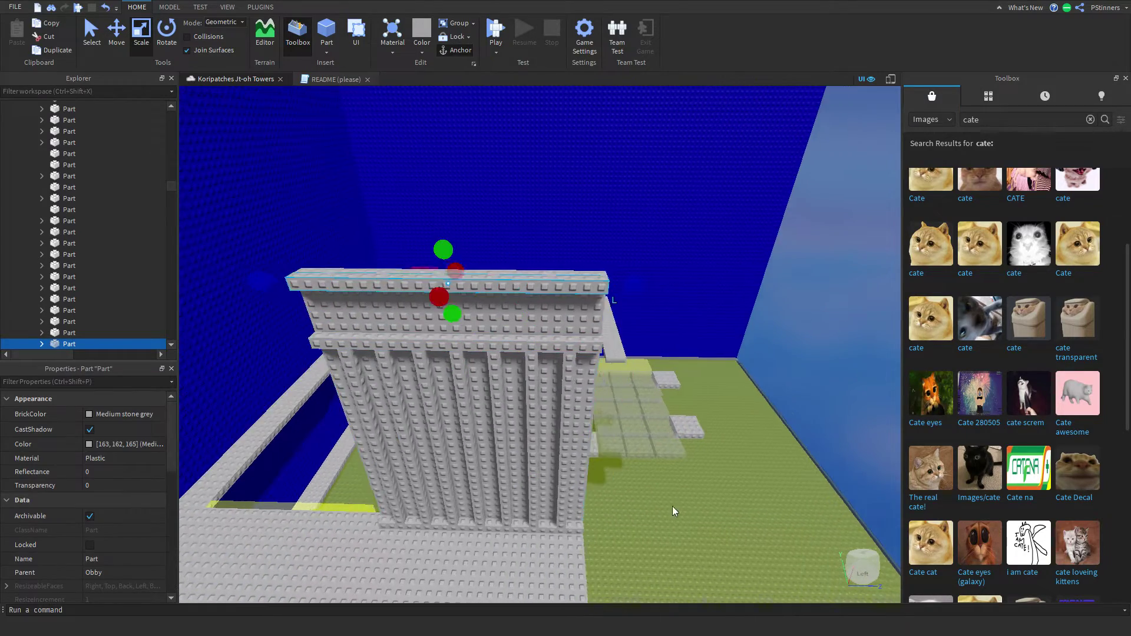
{"action": "left_click", "coordinate": [686, 521]}
Duplicate the Cat Therapy sign, place the copy near the top of the wall's plain face and widen it across the wall
{"action": "right_click_drag", "start_coordinate": [686, 521], "coordinate": [686, 521]}
{"action": "scroll", "coordinate": [686, 521], "scroll_direction": "down", "scroll_amount": 3}
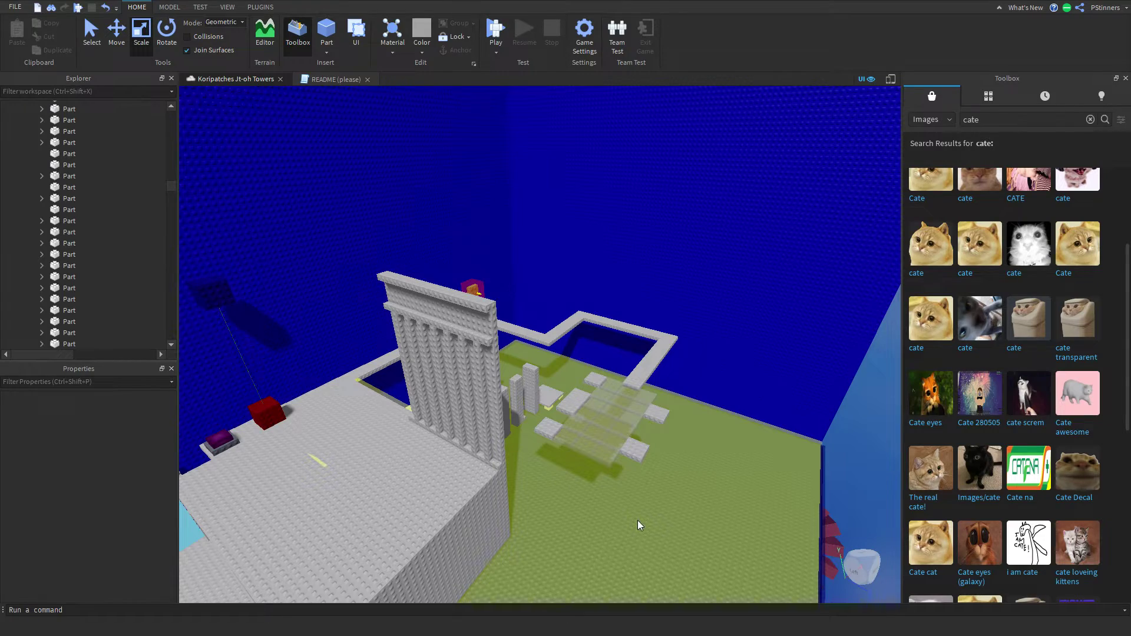
{"action": "key", "text": "d"}
{"action": "right_click_drag", "start_coordinate": [633, 563], "coordinate": [633, 563]}
{"action": "key", "text": "w"}
{"action": "scroll", "coordinate": [568, 378], "scroll_direction": "down", "scroll_amount": 3}
{"action": "left_click", "coordinate": [512, 383]}
{"action": "key", "text": "ctrl+d"}
{"action": "left_click_drag", "start_coordinate": [513, 384], "coordinate": [444, 149]}
{"action": "key", "text": "d"}
{"action": "left_click_drag", "start_coordinate": [536, 154], "coordinate": [586, 150]}
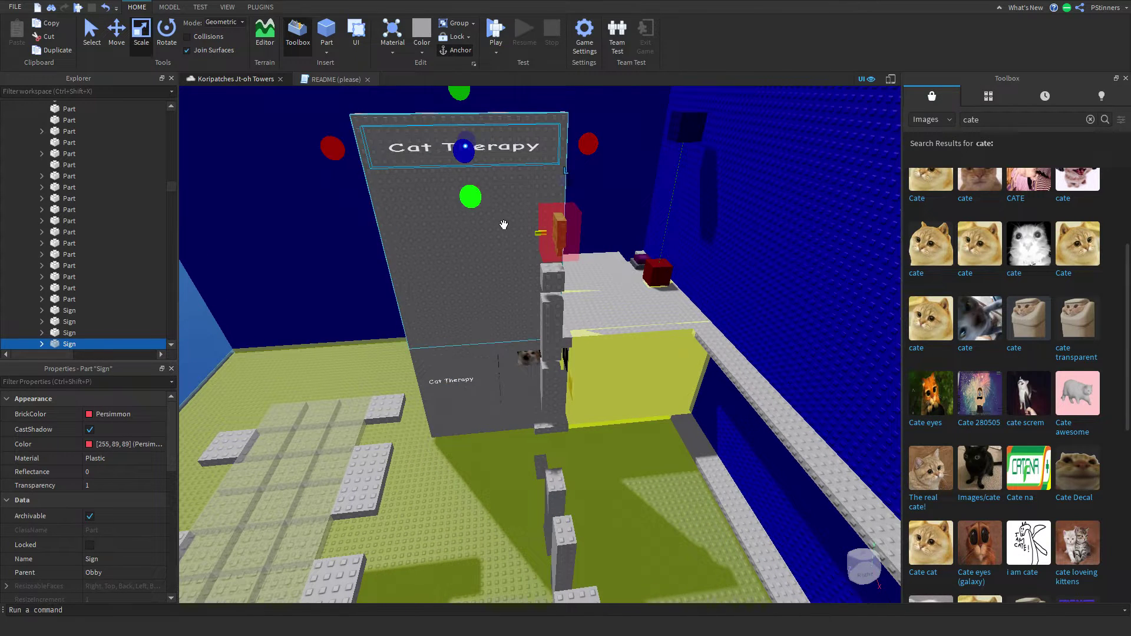
Stretch the copied sign downward until it covers nearly the whole plain face of the wall
{"action": "key", "text": "a"}
{"action": "left_click_drag", "start_coordinate": [475, 204], "coordinate": [495, 369]}
{"action": "key", "text": "a"}
{"action": "key", "text": "w"}
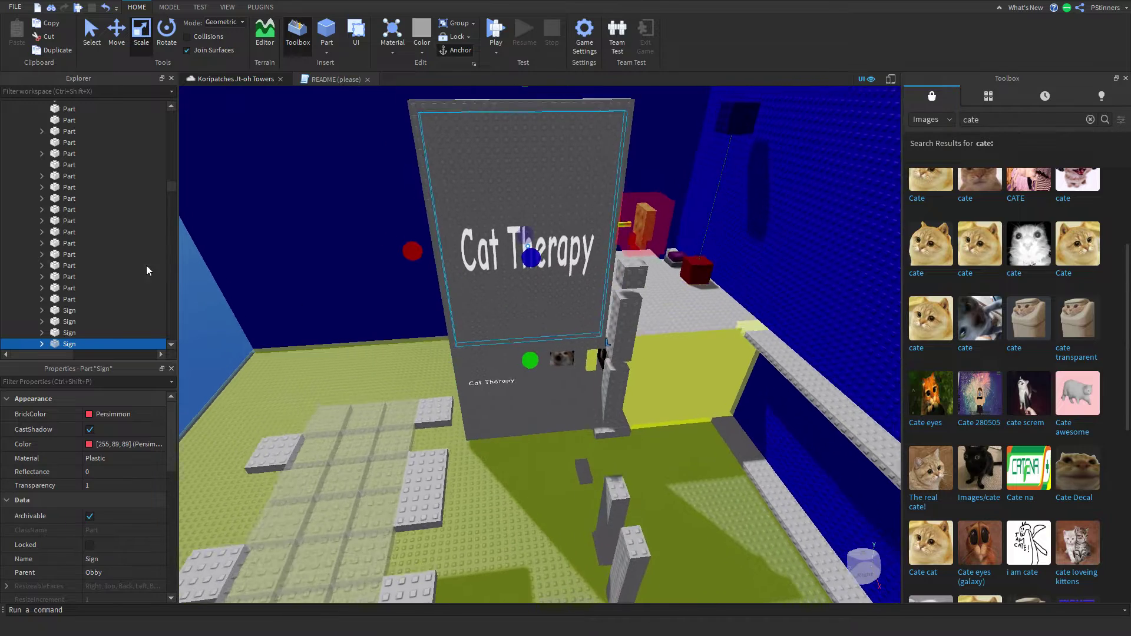
Set the text of the enlarged sign's SignText label to "Pneumonoultramicroscopicsilicovolcanoconiosis"
{"action": "left_click", "coordinate": [41, 343]}
{"action": "left_click", "coordinate": [82, 324]}
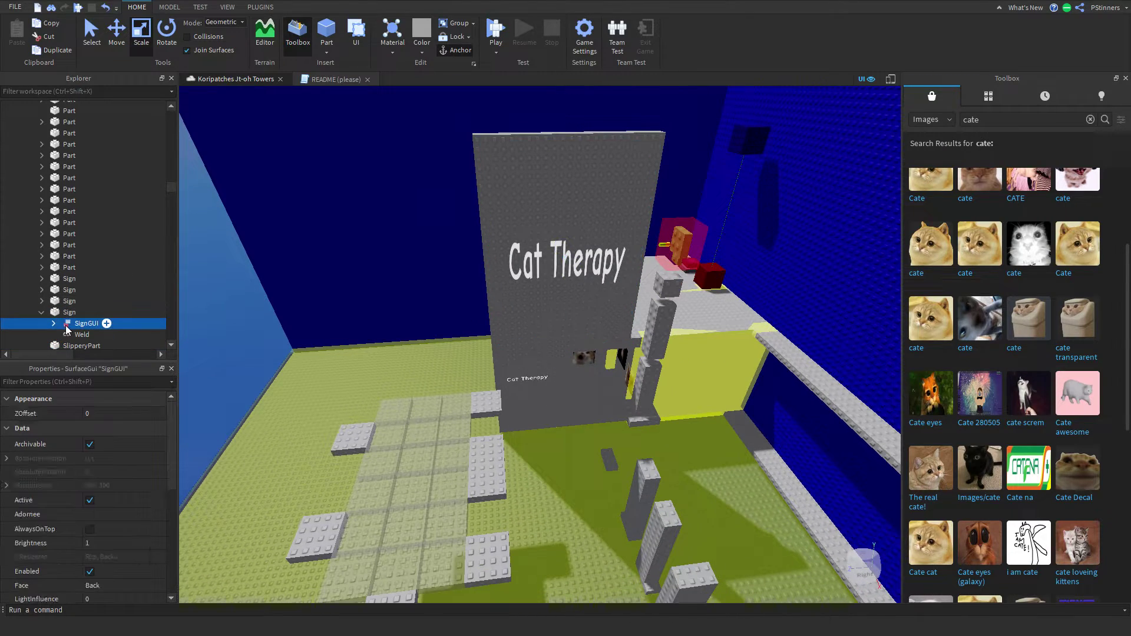
{"action": "left_click", "coordinate": [72, 335]}
{"action": "scroll", "coordinate": [96, 518], "scroll_direction": "down", "scroll_amount": 10}
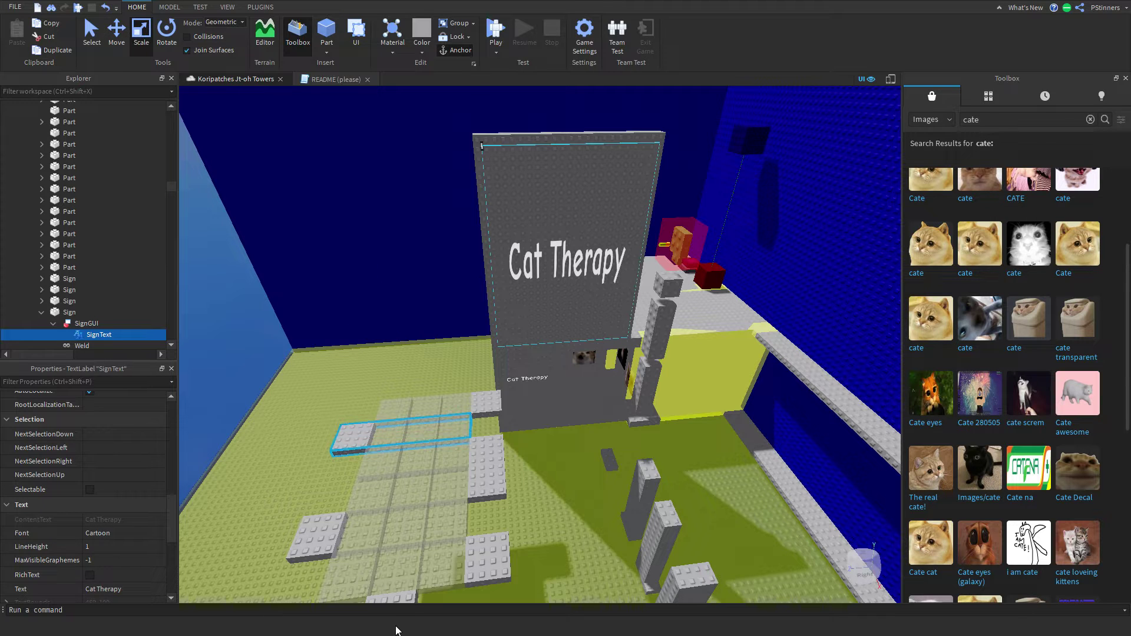
{"action": "scroll", "coordinate": [135, 516], "scroll_direction": "down", "scroll_amount": 5}
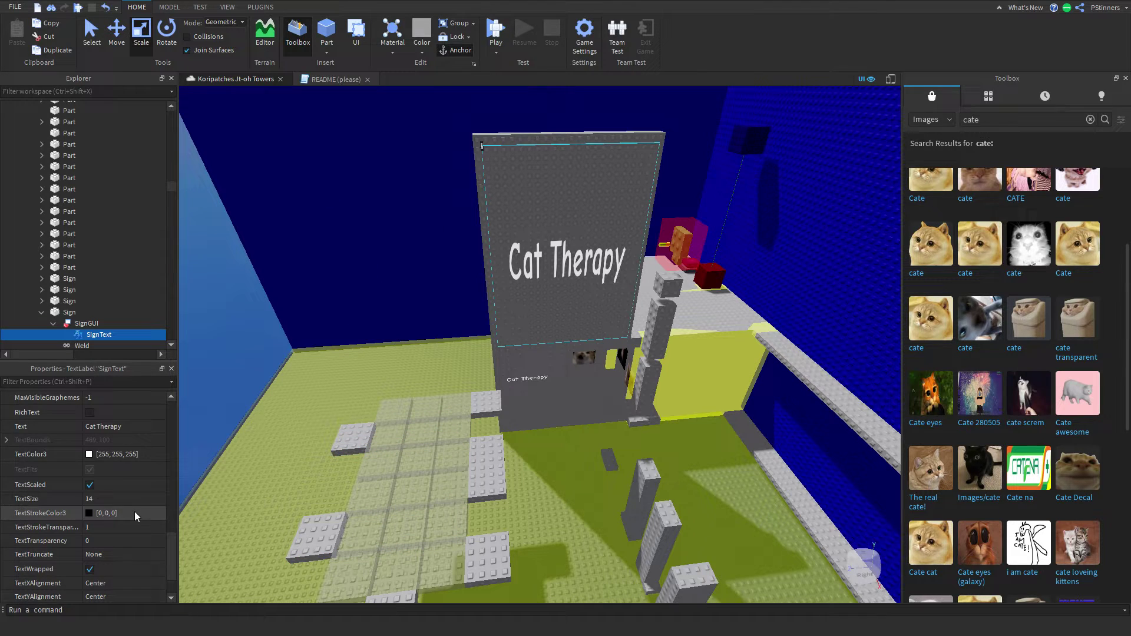
{"action": "left_click", "coordinate": [121, 426]}
{"action": "key", "text": "ctrl+v"}
{"action": "key", "text": "Return"}
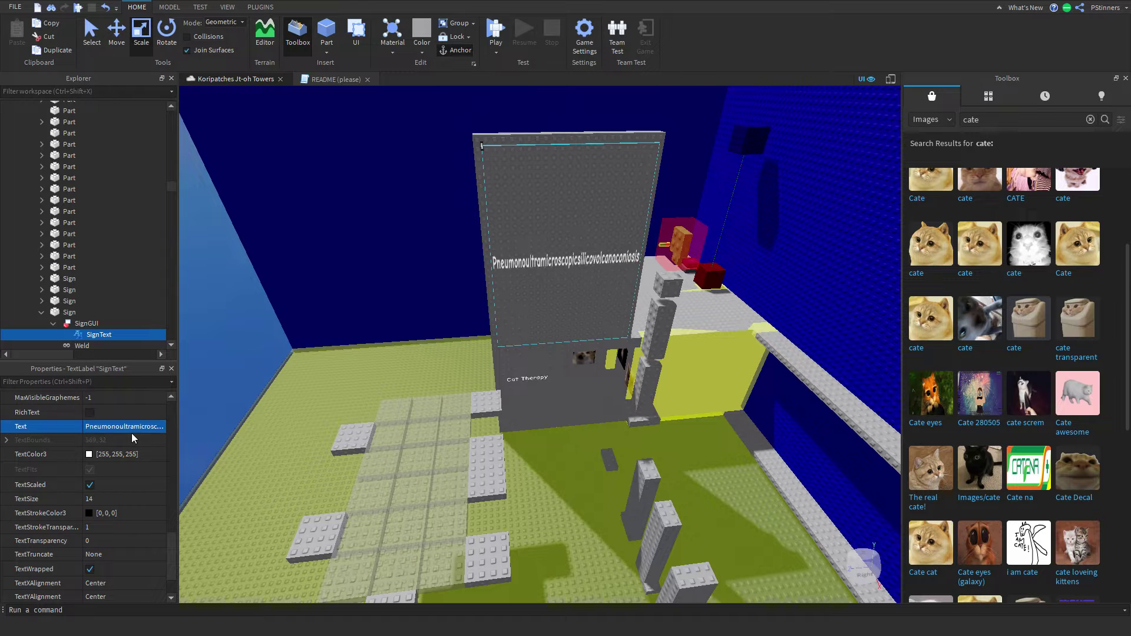
Try to shorten the large sign to the wall's upper part and place a duplicate of it directly below
{"action": "left_click", "coordinate": [587, 299]}
{"action": "key", "text": "d"}
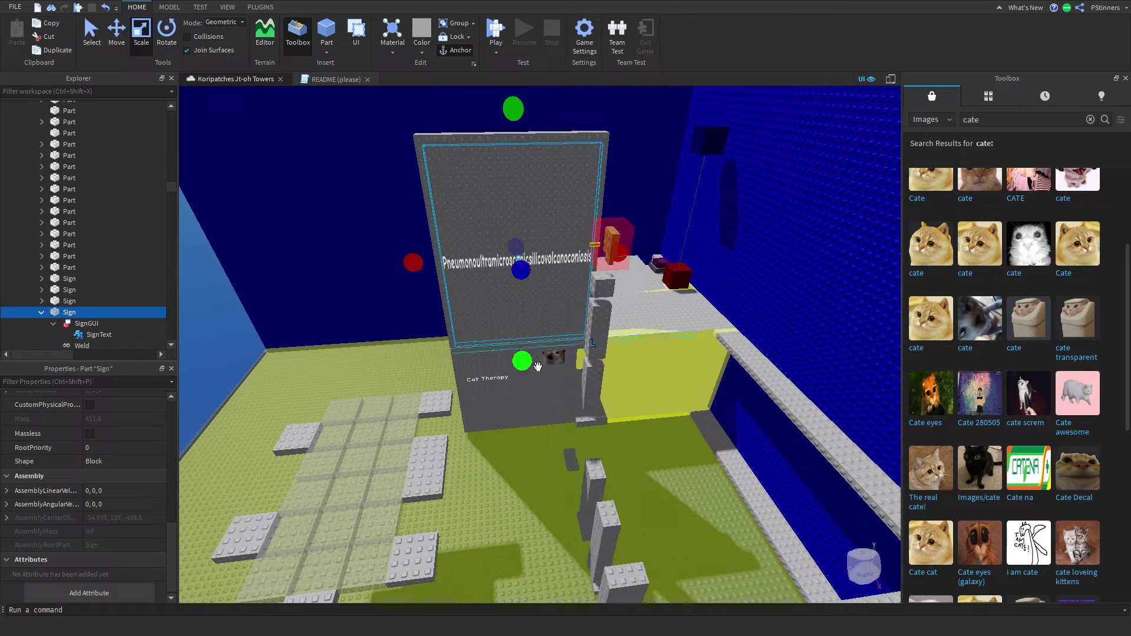
{"action": "left_click_drag", "start_coordinate": [522, 360], "coordinate": [526, 233]}
{"action": "key", "text": "ctrl+d"}
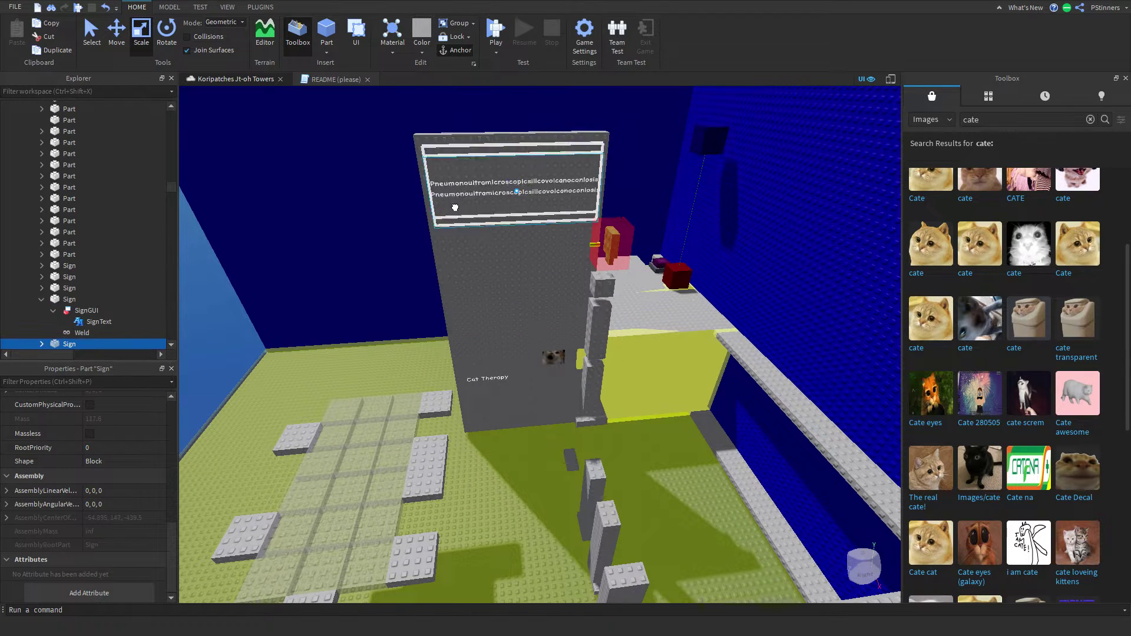
{"action": "left_click_drag", "start_coordinate": [462, 203], "coordinate": [462, 246]}
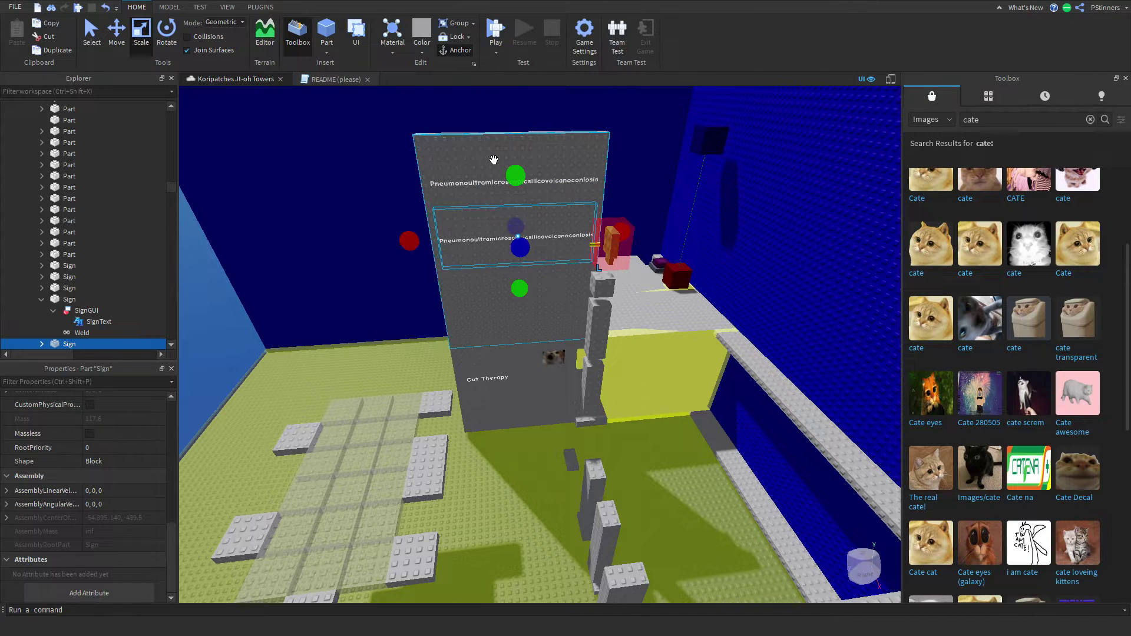
Undo the duplication and shortening of the large sign
{"action": "key", "text": "Delete"}
{"action": "left_click", "coordinate": [489, 158]}
{"action": "left_click", "coordinate": [108, 8]}
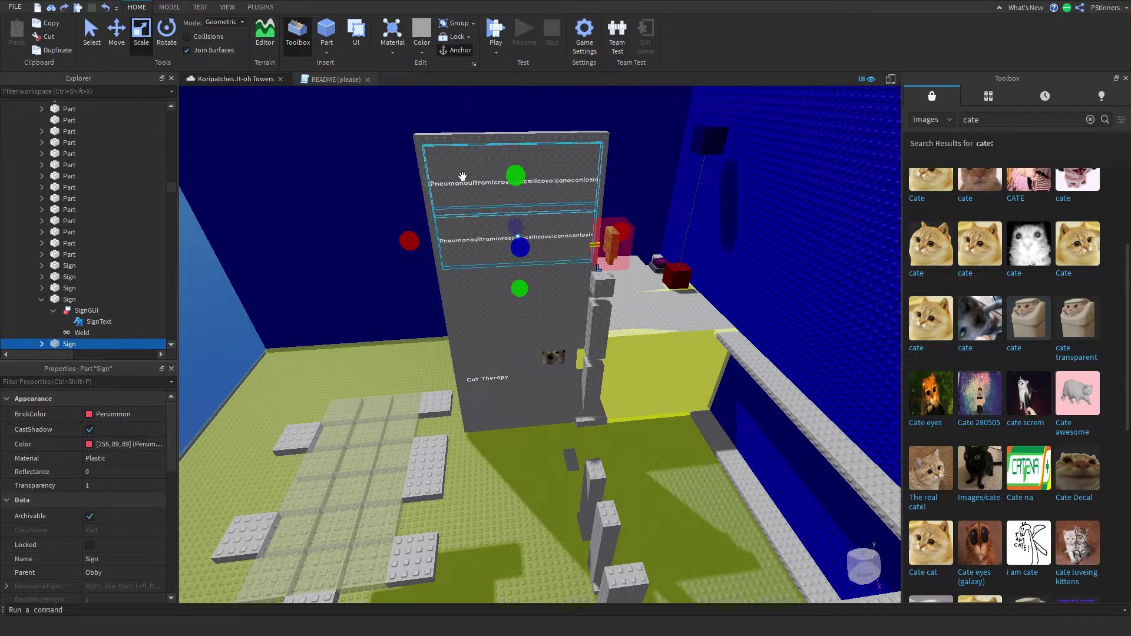
{"action": "left_click", "coordinate": [106, 7]}
{"action": "left_click", "coordinate": [106, 7]}
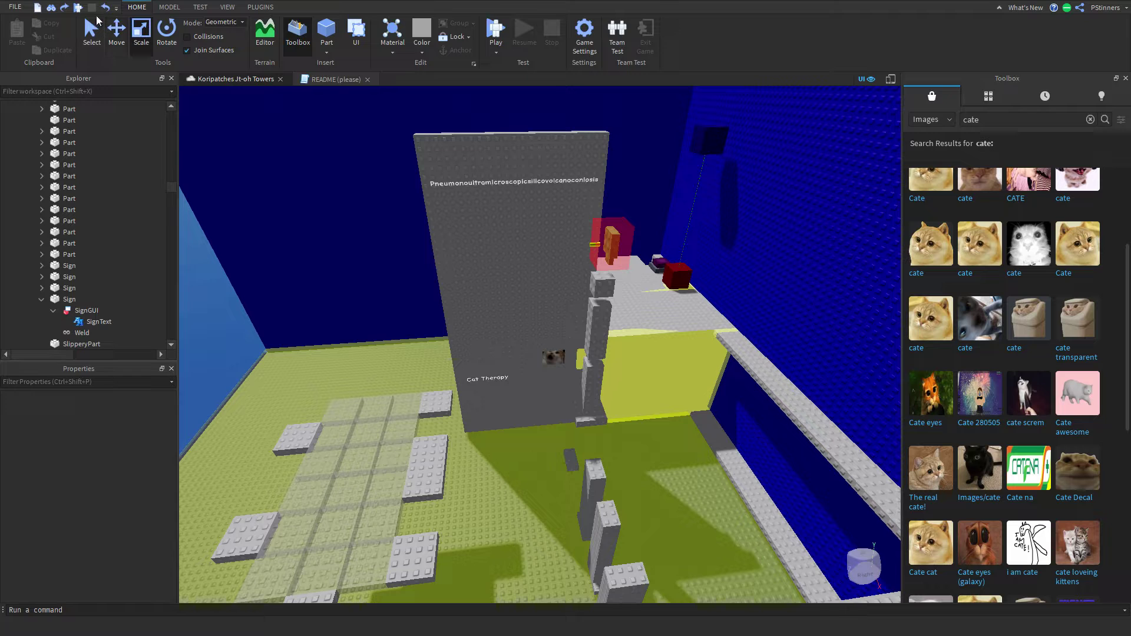
{"action": "left_click", "coordinate": [105, 7]}
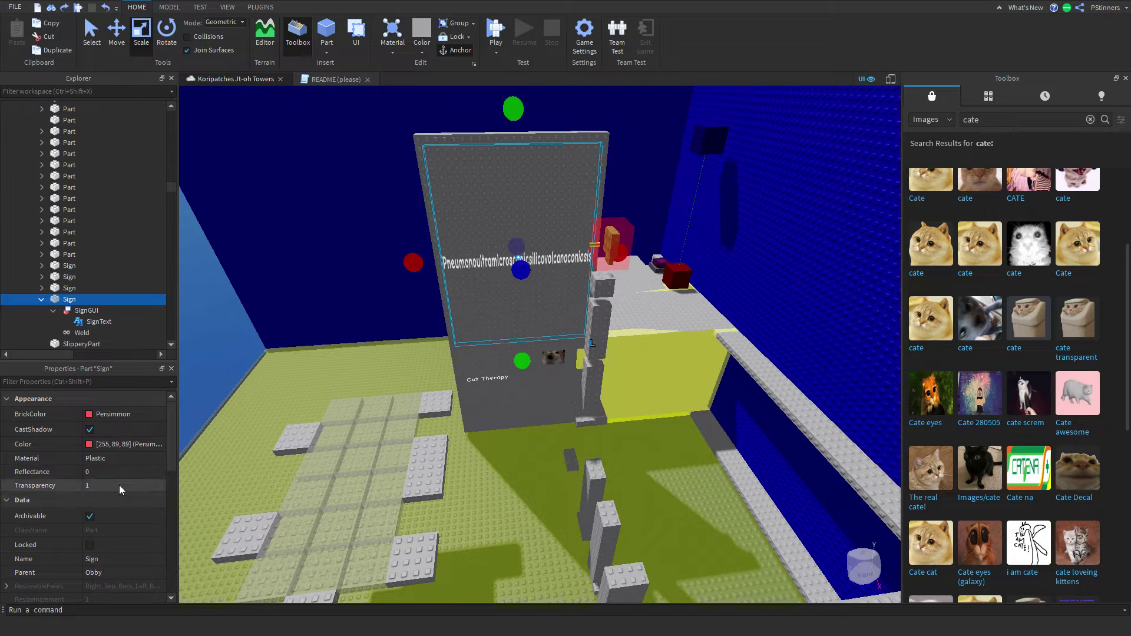
Set the large sign part's transparency to 0
{"action": "left_click", "coordinate": [122, 485]}
{"action": "left_click_drag", "start_coordinate": [143, 487], "coordinate": [121, 483]}
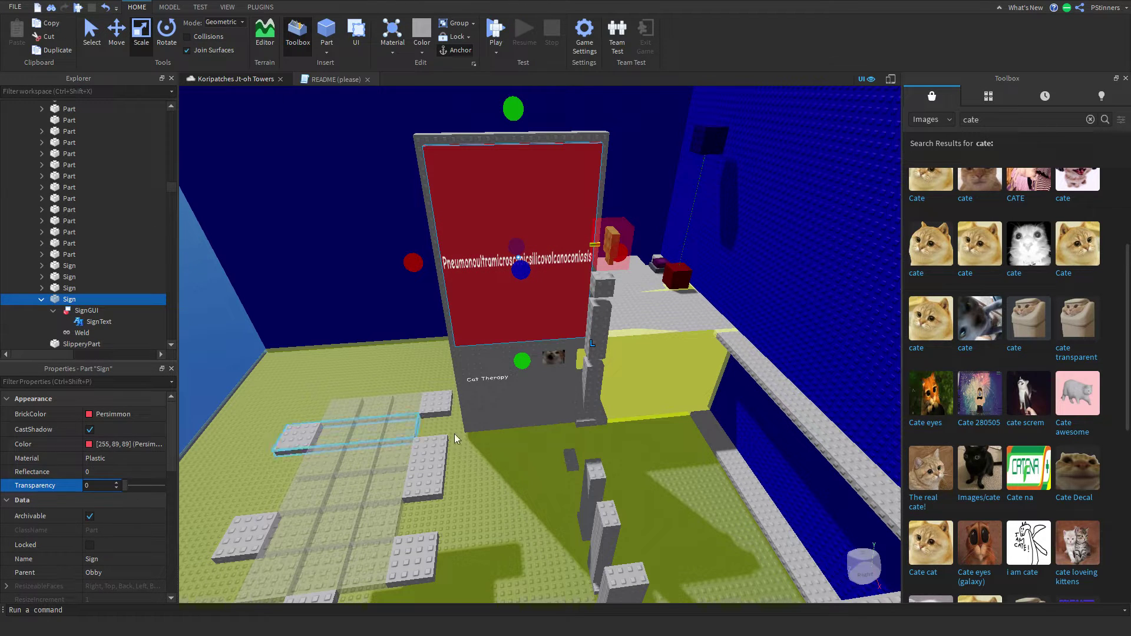
{"action": "left_click", "coordinate": [90, 416]}
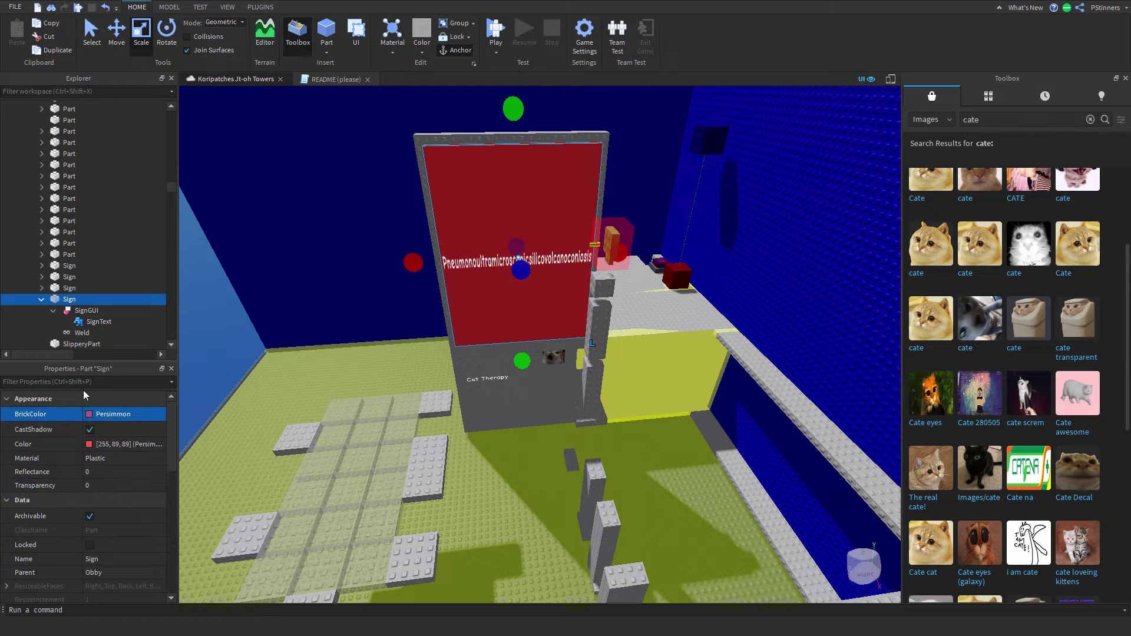
{"action": "left_click", "coordinate": [338, 288]}
Try to replace the large sign's SignText wording with "POV: your in detention"
{"action": "key", "text": "w"}
{"action": "right_click_drag", "start_coordinate": [339, 289], "coordinate": [338, 289]}
{"action": "key", "text": "d"}
{"action": "key", "text": "a"}
{"action": "left_click", "coordinate": [622, 361]}
{"action": "key", "text": "s"}
{"action": "left_click", "coordinate": [63, 321]}
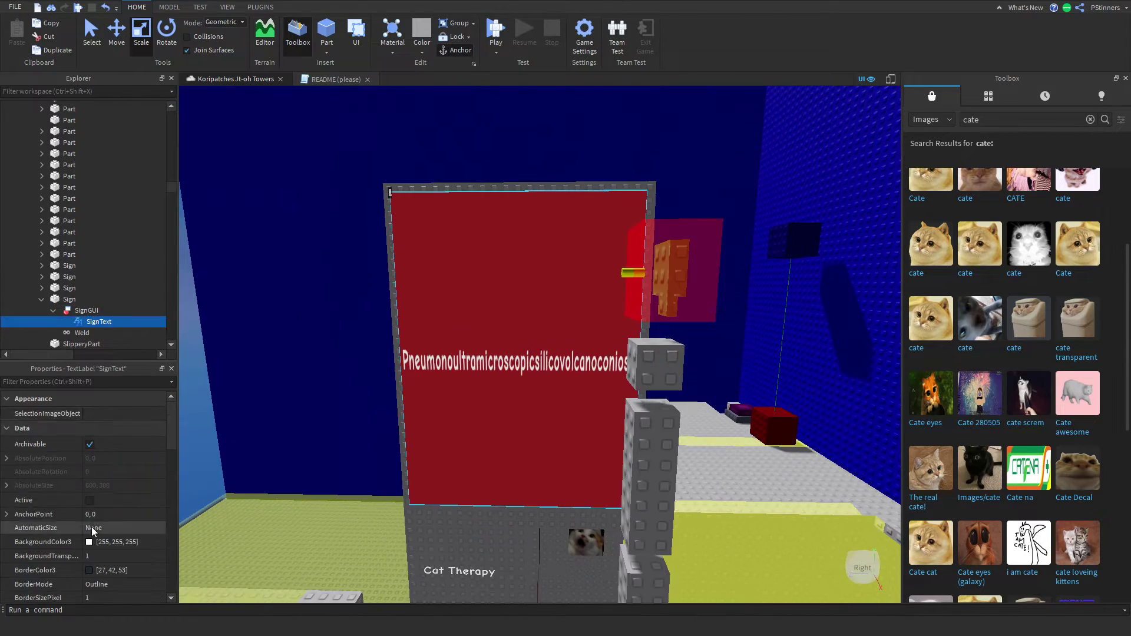
{"action": "scroll", "coordinate": [94, 550], "scroll_direction": "down", "scroll_amount": 10}
{"action": "scroll", "coordinate": [126, 566], "scroll_direction": "down", "scroll_amount": 1}
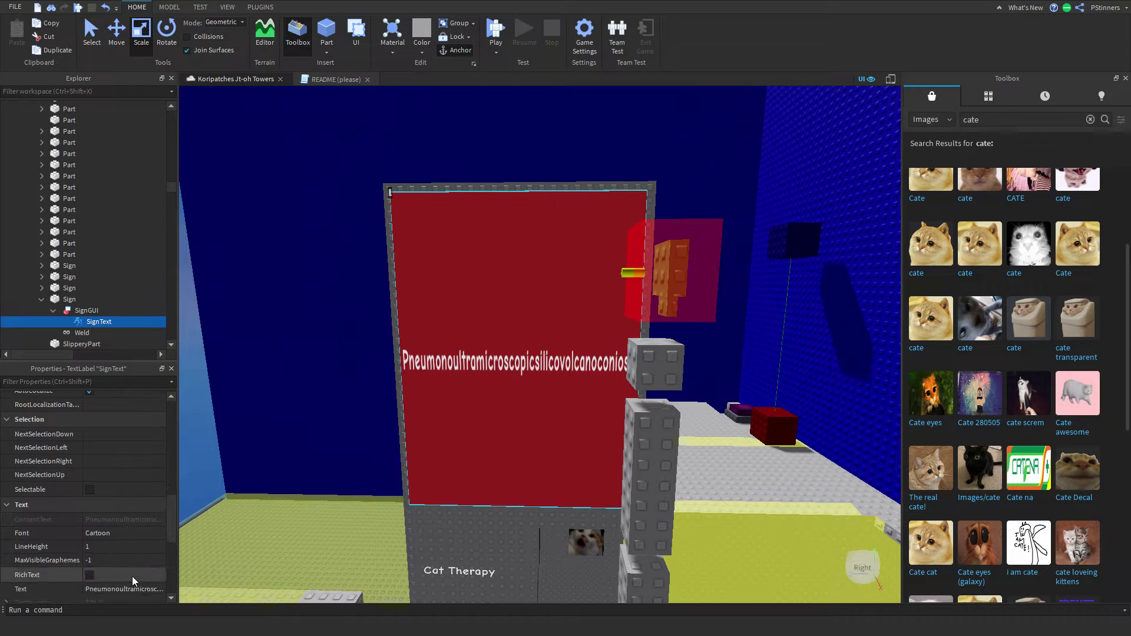
{"action": "left_click", "coordinate": [123, 588]}
{"action": "left_click_drag", "start_coordinate": [165, 591], "coordinate": [71, 593]}
{"action": "key", "text": "BackSpace"}
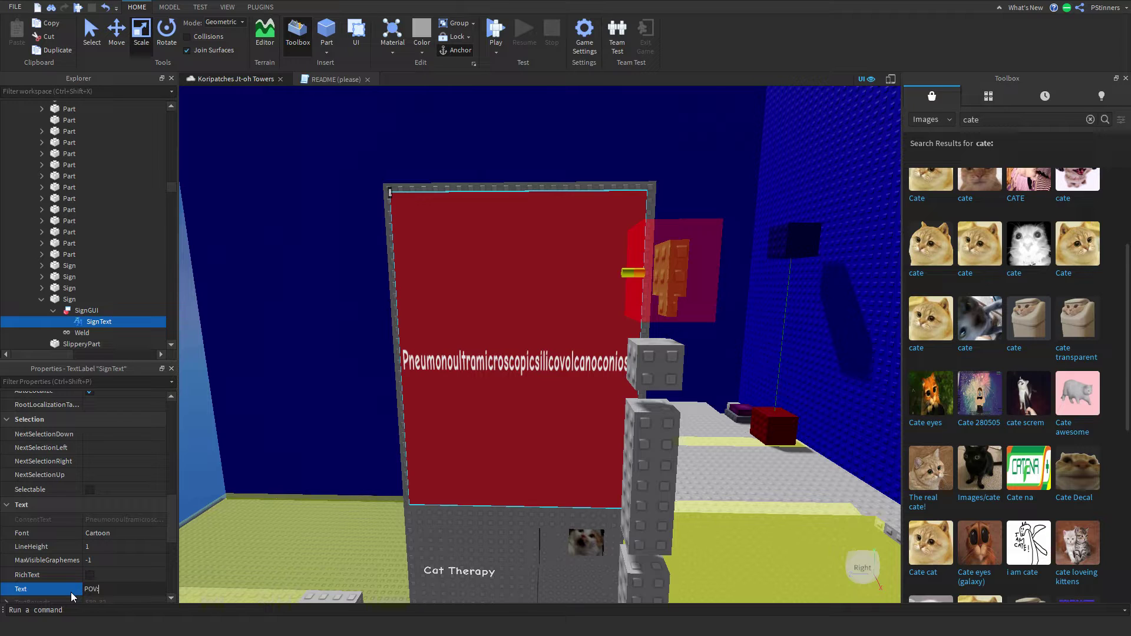
{"action": "type", "text": "POV: your in detention"}
{"action": "key", "text": "BackSpace"}
{"action": "key", "text": "BackSpace"}
{"action": "key", "text": "BackSpace"}
{"action": "key", "text": "BackSpace"}
{"action": "key", "text": "BackSpace"}
{"action": "key", "text": "BackSpace"}
{"action": "key", "text": "BackSpace"}
{"action": "key", "text": "BackSpace"}
{"action": "key", "text": "BackSpace"}
{"action": "key", "text": "BackSpace"}
{"action": "key", "text": "BackSpace"}
{"action": "key", "text": "BackSpace"}
{"action": "key", "text": "BackSpace"}
{"action": "key", "text": "BackSpace"}
{"action": "key", "text": "BackSpace"}
{"action": "key", "text": "BackSpace"}
{"action": "key", "text": "BackSpace"}
{"action": "key", "text": "BackSpace"}
{"action": "key", "text": "BackSpace"}
{"action": "key", "text": "BackSpace"}
Set the large sign's text to "Pneumonoultramicroscopicsilicovolcanoconiosis" repeated six times, separated by spaces
{"action": "key", "text": "ctrl+v"}
{"action": "key", "text": "Return"}
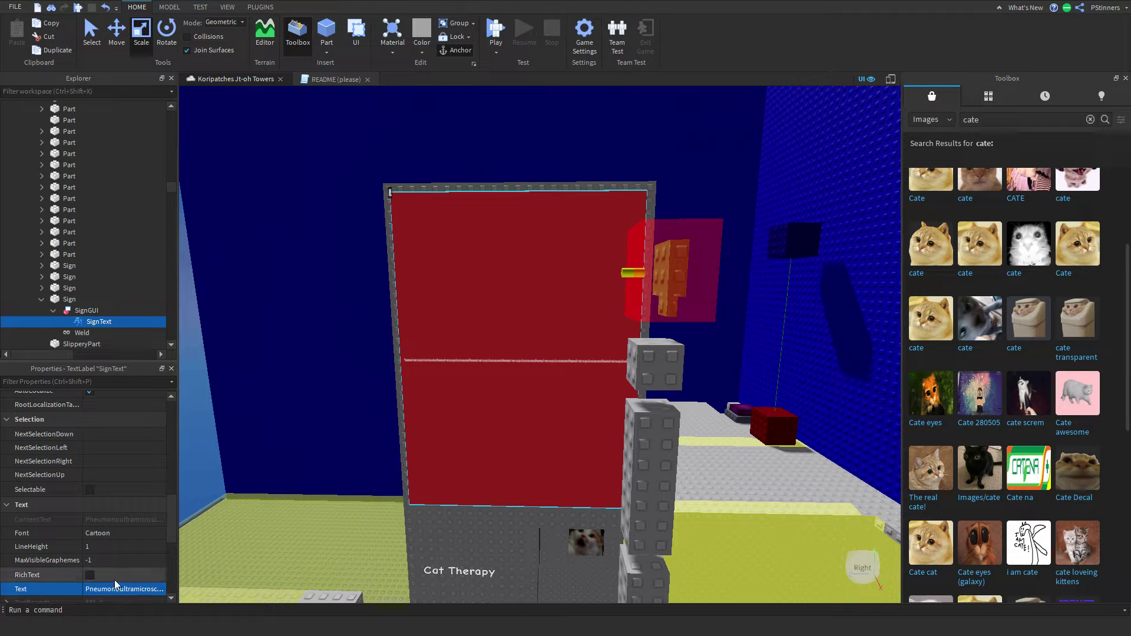
{"action": "left_click", "coordinate": [123, 590]}
{"action": "key", "text": "ctrl+x"}
{"action": "key", "text": "ctrl+v"}
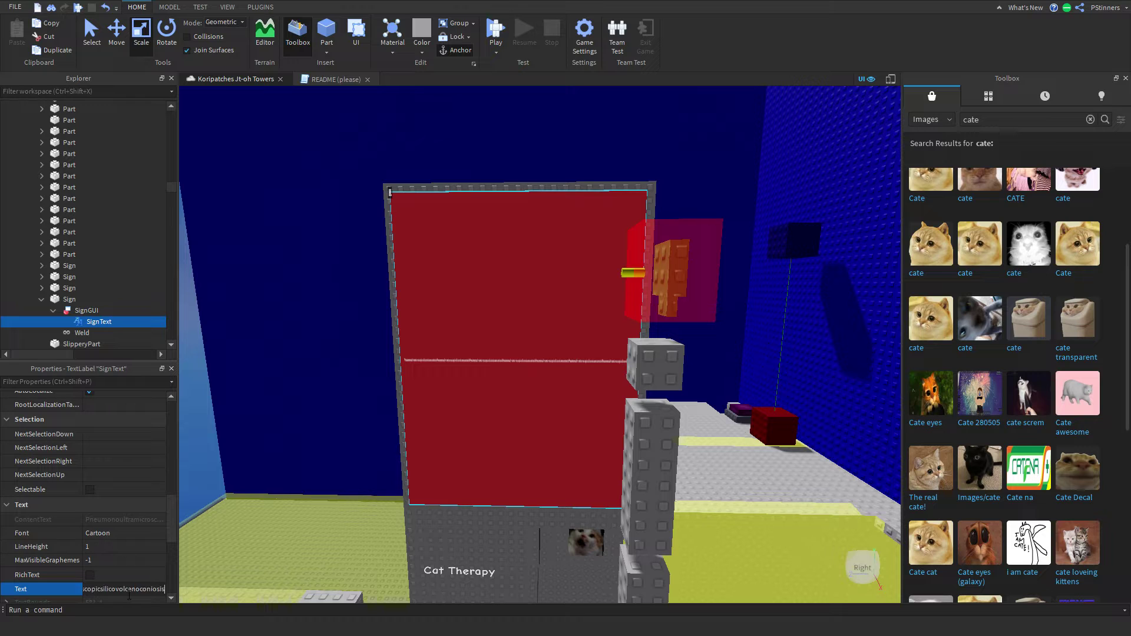
{"action": "key", "text": "Return"}
{"action": "left_click", "coordinate": [124, 589]}
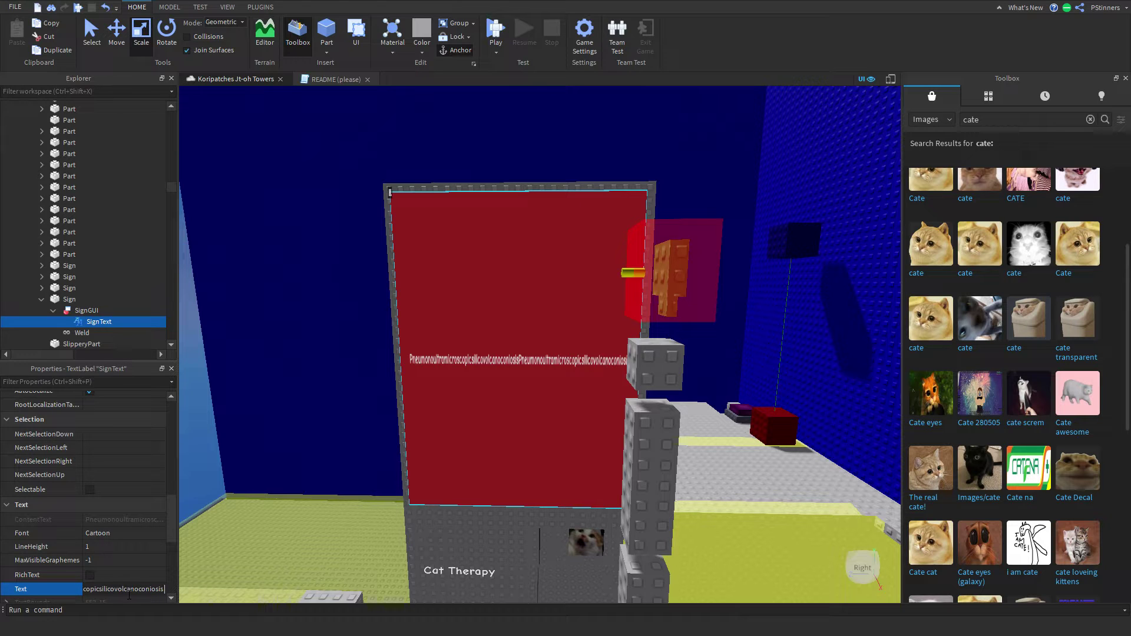
{"action": "key", "text": "Return"}
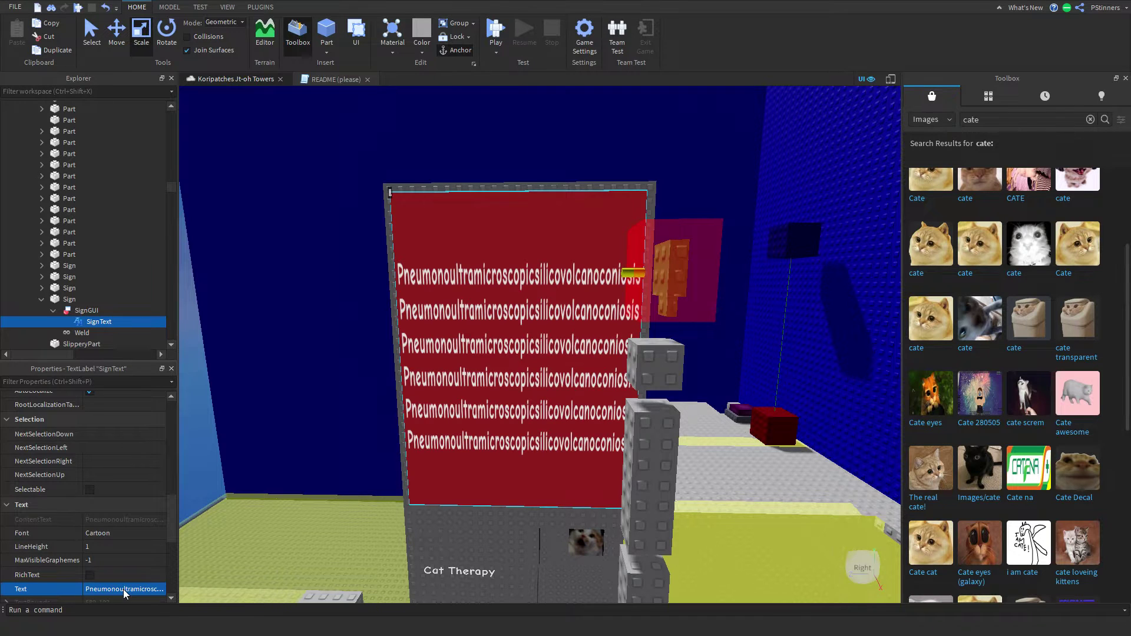
Extend the sign's text to ten repetitions of the long word so the lines fill the red panel
{"action": "left_click", "coordinate": [136, 591]}
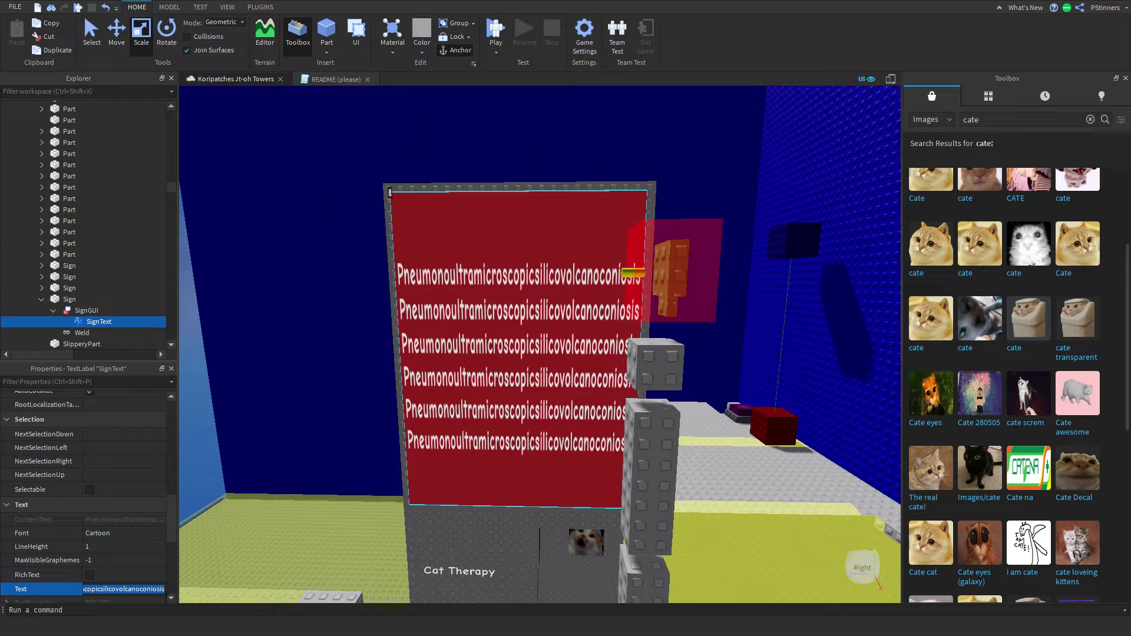
{"action": "key", "text": "ctrl+v"}
{"action": "key", "text": "ctrl+v"}
{"action": "key", "text": "ctrl+v"}
{"action": "key", "text": "ctrl+v"}
{"action": "key", "text": "ctrl+v"}
{"action": "key", "text": "Return"}
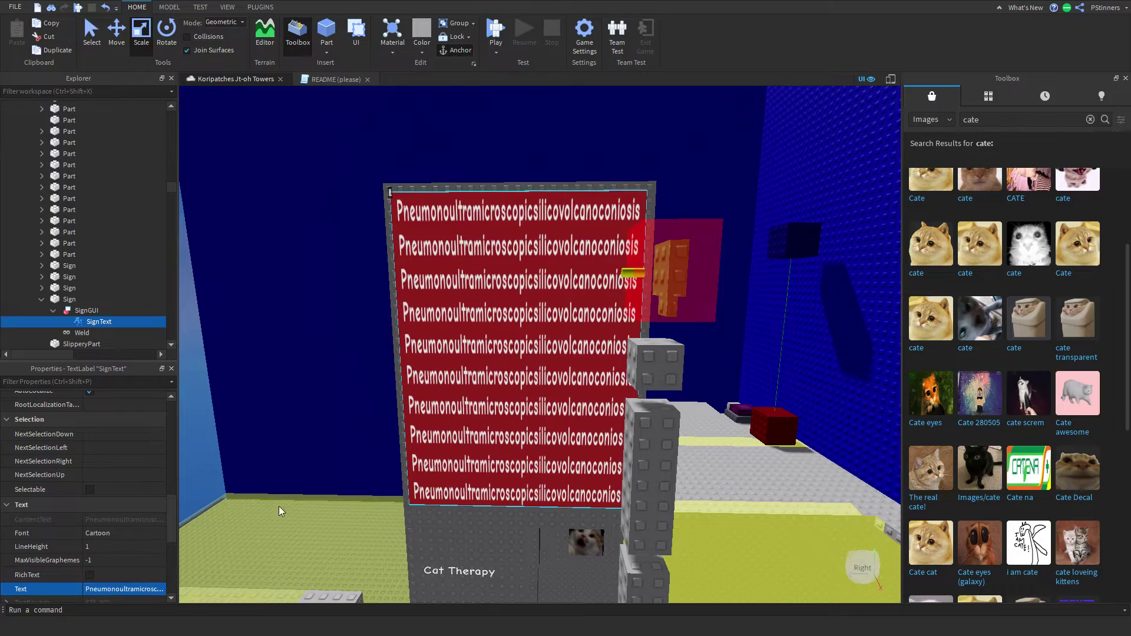
Examine the large text sign above the Cat Therapy building from farther away
{"action": "left_click", "coordinate": [239, 542]}
{"action": "right_click_drag", "start_coordinate": [240, 542], "coordinate": [240, 542]}
{"action": "key", "text": "s"}
{"action": "key", "text": "w"}
{"action": "key", "text": "s"}
{"action": "key", "text": "a"}
{"action": "key", "text": "s"}
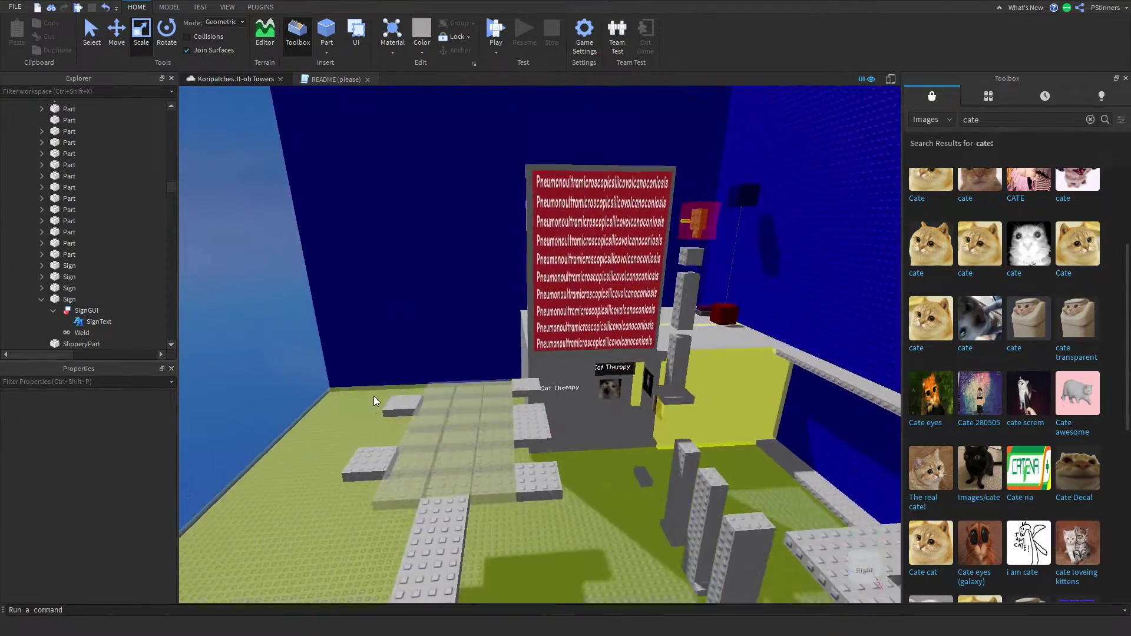
Examine the large text sign above the Cat Therapy building up close and from several angles
{"action": "scroll", "coordinate": [383, 406], "scroll_direction": "up", "scroll_amount": 3}
{"action": "scroll", "coordinate": [413, 439], "scroll_direction": "down", "scroll_amount": 3}
{"action": "right_click_drag", "start_coordinate": [463, 482], "coordinate": [463, 483]}
{"action": "scroll", "coordinate": [463, 483], "scroll_direction": "up", "scroll_amount": 2}
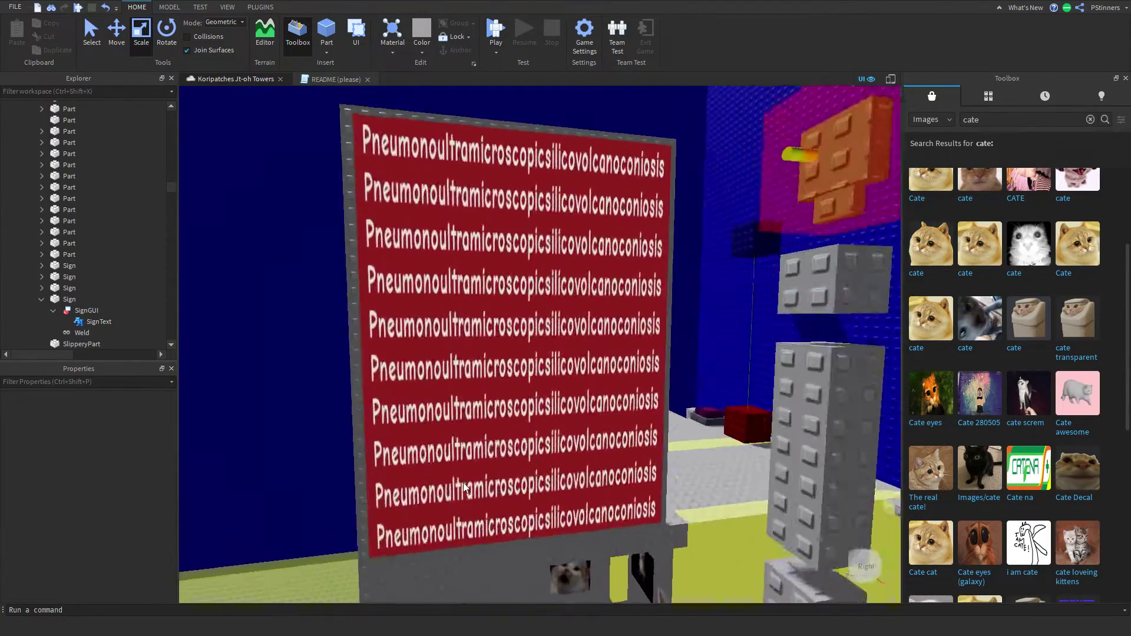
{"action": "key", "text": "w"}
{"action": "key", "text": "s"}
{"action": "key", "text": "s"}
{"action": "key", "text": "d"}
{"action": "key", "text": "w"}
{"action": "key", "text": "w"}
Delete the large text sign from the wall above the Cat Therapy building
{"action": "left_click", "coordinate": [463, 482]}
{"action": "key", "text": "s"}
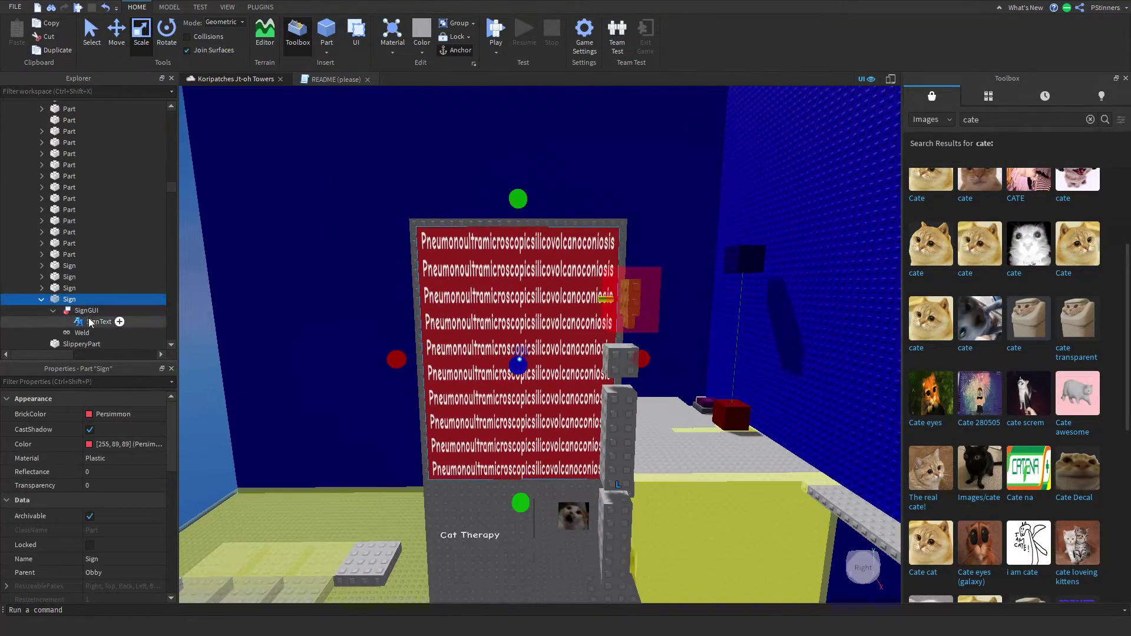
{"action": "left_click", "coordinate": [88, 321]}
{"action": "left_click", "coordinate": [75, 298]}
{"action": "key", "text": "Delete"}
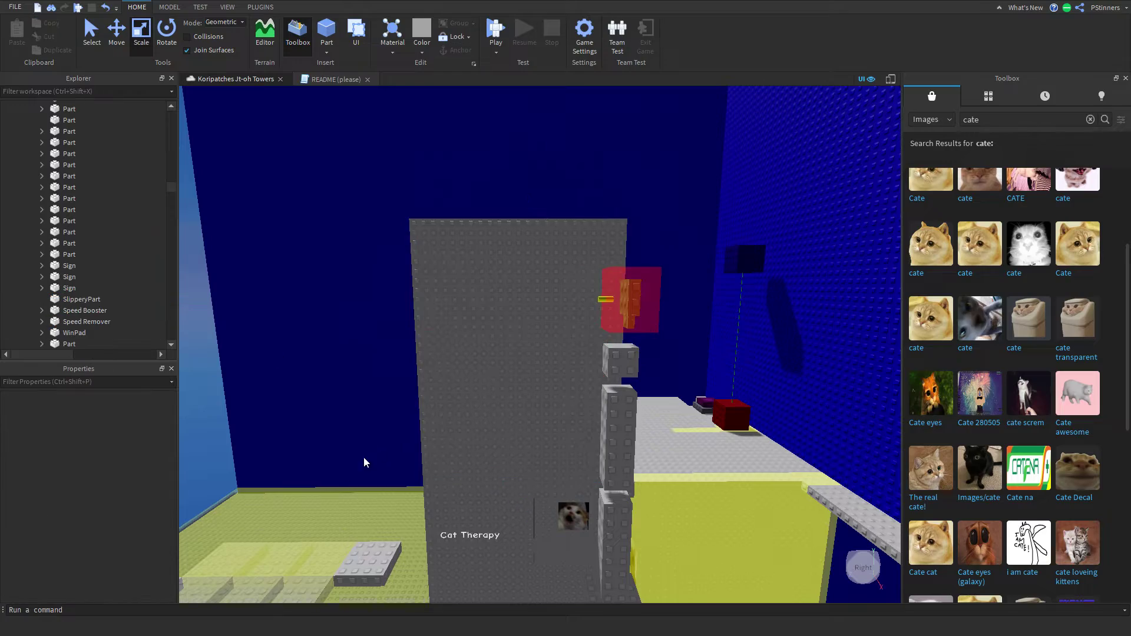
Duplicate a vertical rib from the back of the wall and place the copy on the plain front face
{"action": "key", "text": "s"}
{"action": "right_click_drag", "start_coordinate": [337, 480], "coordinate": [337, 481]}
{"action": "right_click_drag", "start_coordinate": [358, 450], "coordinate": [355, 451]}
{"action": "key", "text": "a"}
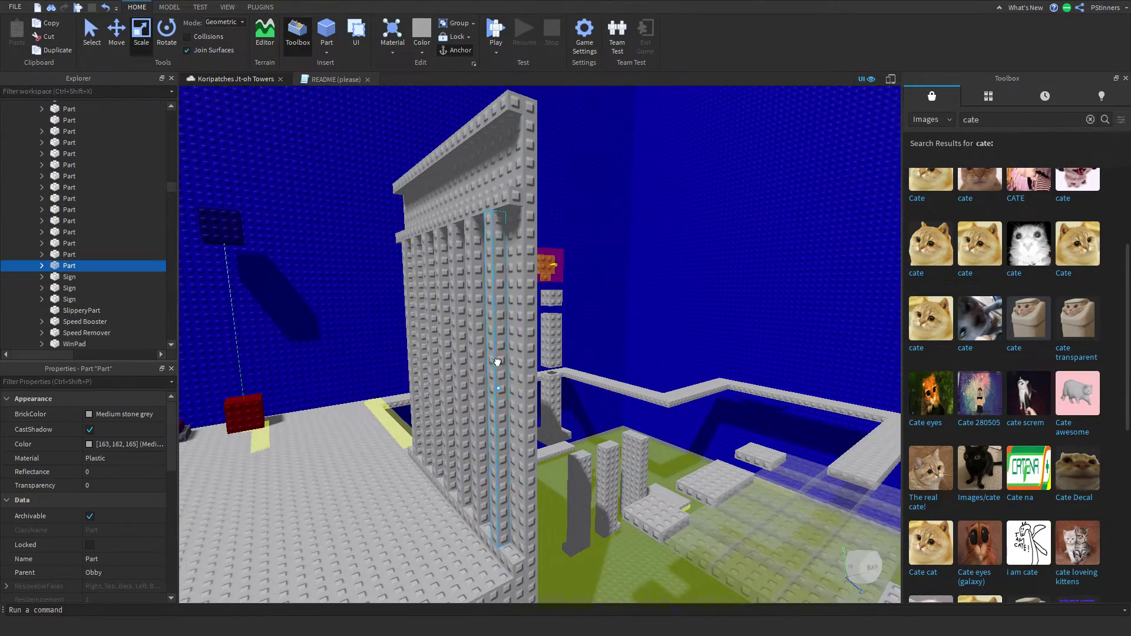
{"action": "left_click_drag", "start_coordinate": [498, 362], "coordinate": [491, 253]}
{"action": "right_click_drag", "start_coordinate": [497, 363], "coordinate": [490, 253]}
{"action": "left_click_drag", "start_coordinate": [490, 253], "coordinate": [499, 438]}
{"action": "right_click_drag", "start_coordinate": [490, 253], "coordinate": [499, 438]}
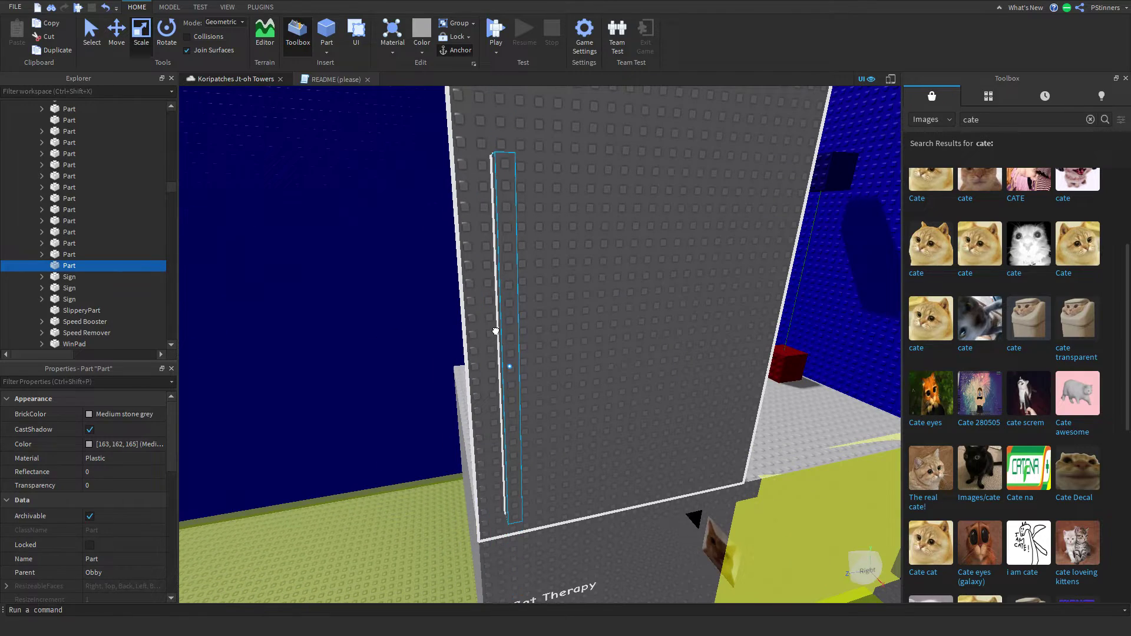
{"action": "left_click_drag", "start_coordinate": [496, 332], "coordinate": [496, 329]}
Stretch the copied rib sideways and upward into a large panel covering most of the wall's front face
{"action": "key", "text": "s"}
{"action": "key", "text": "d"}
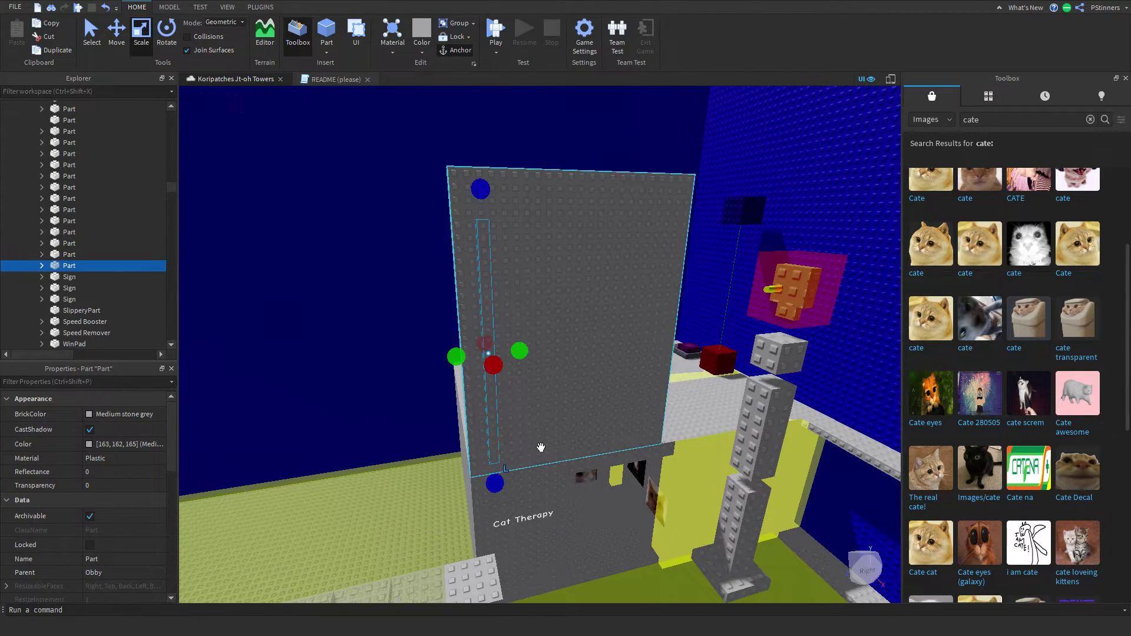
{"action": "right_click_drag", "start_coordinate": [536, 396], "coordinate": [446, 352]}
{"action": "left_click_drag", "start_coordinate": [459, 348], "coordinate": [449, 349]}
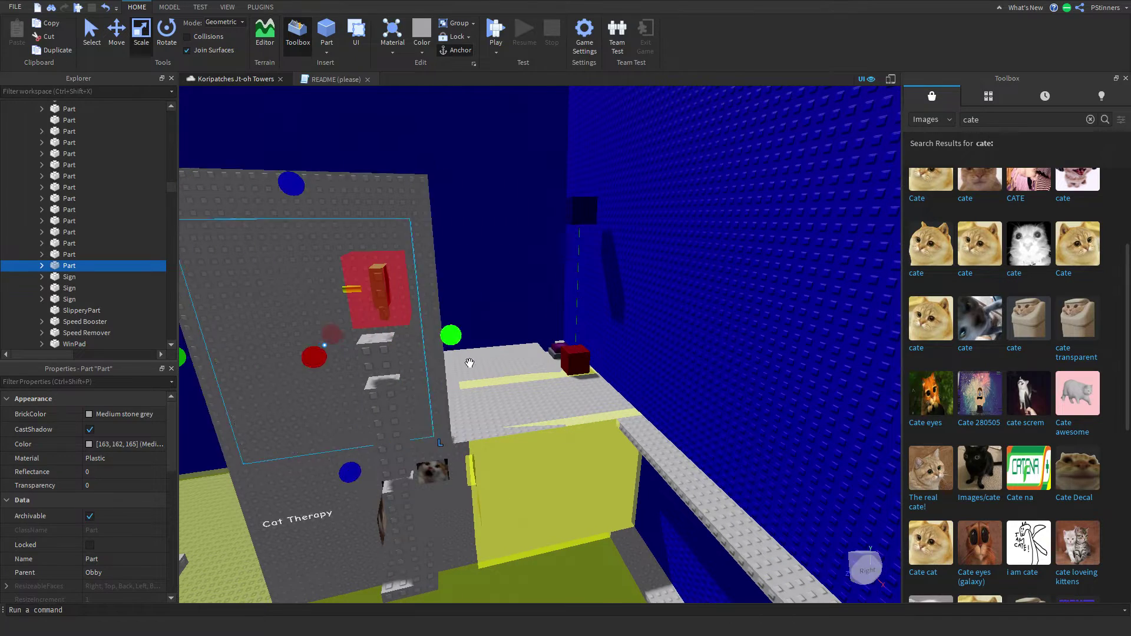
{"action": "scroll", "coordinate": [467, 364], "scroll_direction": "down", "scroll_amount": 2}
{"action": "left_click_drag", "start_coordinate": [351, 217], "coordinate": [350, 194]}
Recolor the large front panel, trying Slime green before setting its color to 156, 156, 158
{"action": "left_click", "coordinate": [595, 241]}
{"action": "key", "text": "a"}
{"action": "right_click_drag", "start_coordinate": [595, 241], "coordinate": [595, 241]}
{"action": "key", "text": "w"}
{"action": "scroll", "coordinate": [595, 242], "scroll_direction": "down", "scroll_amount": 5}
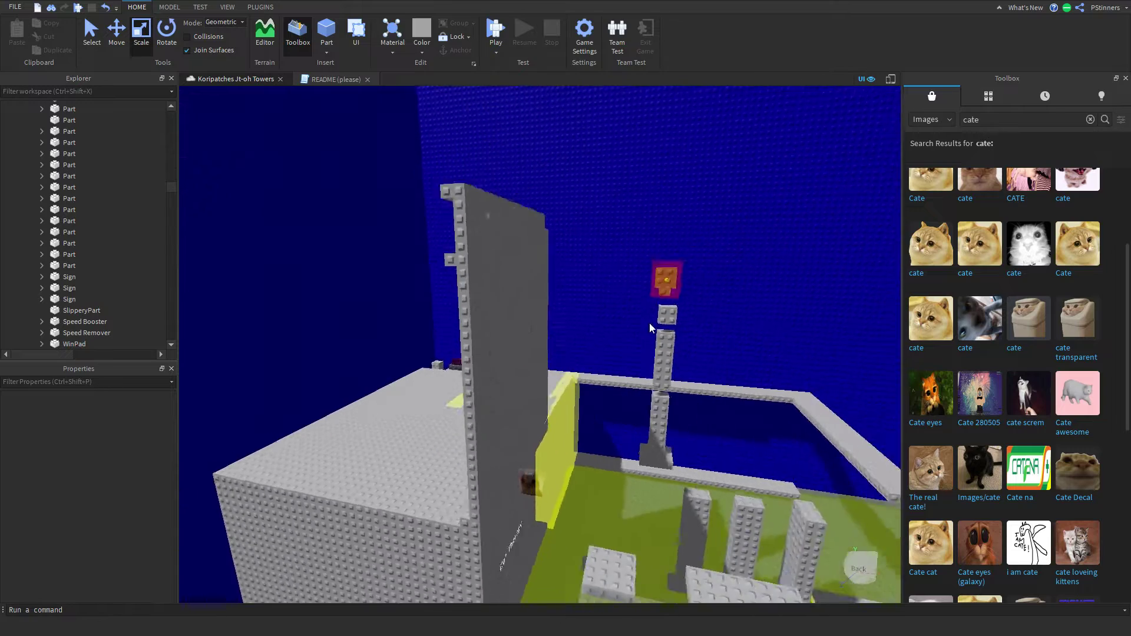
{"action": "key", "text": "d"}
{"action": "left_click", "coordinate": [399, 391]}
{"action": "left_click", "coordinate": [88, 415]}
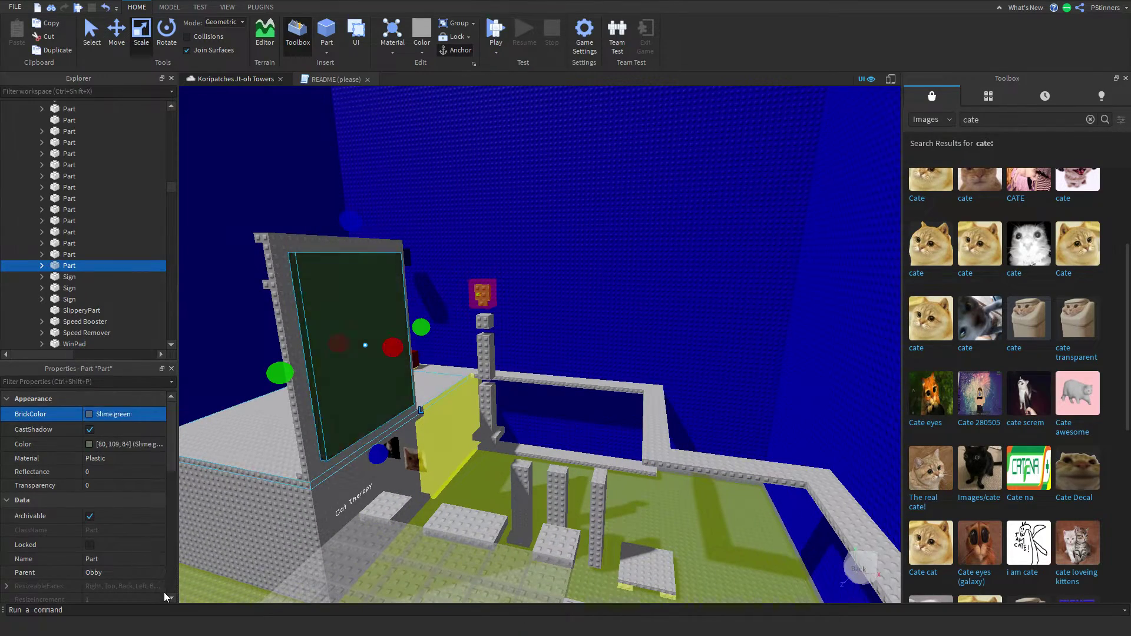
{"action": "left_click", "coordinate": [131, 583]}
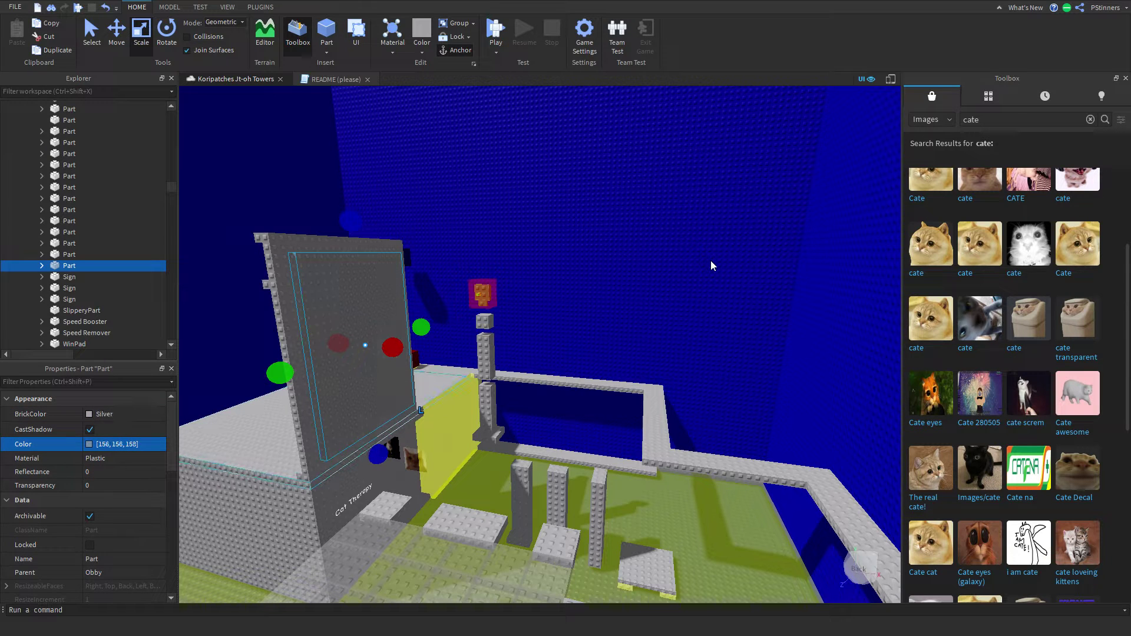
Duplicate the long walkway section near the blue wall and place the turned copy beside the transparent platform, pointing toward the open edge
{"action": "left_click", "coordinate": [696, 327]}
{"action": "key", "text": "w"}
{"action": "key", "text": "d"}
{"action": "right_click_drag", "start_coordinate": [698, 320], "coordinate": [700, 323]}
{"action": "key", "text": "w"}
{"action": "key", "text": "s"}
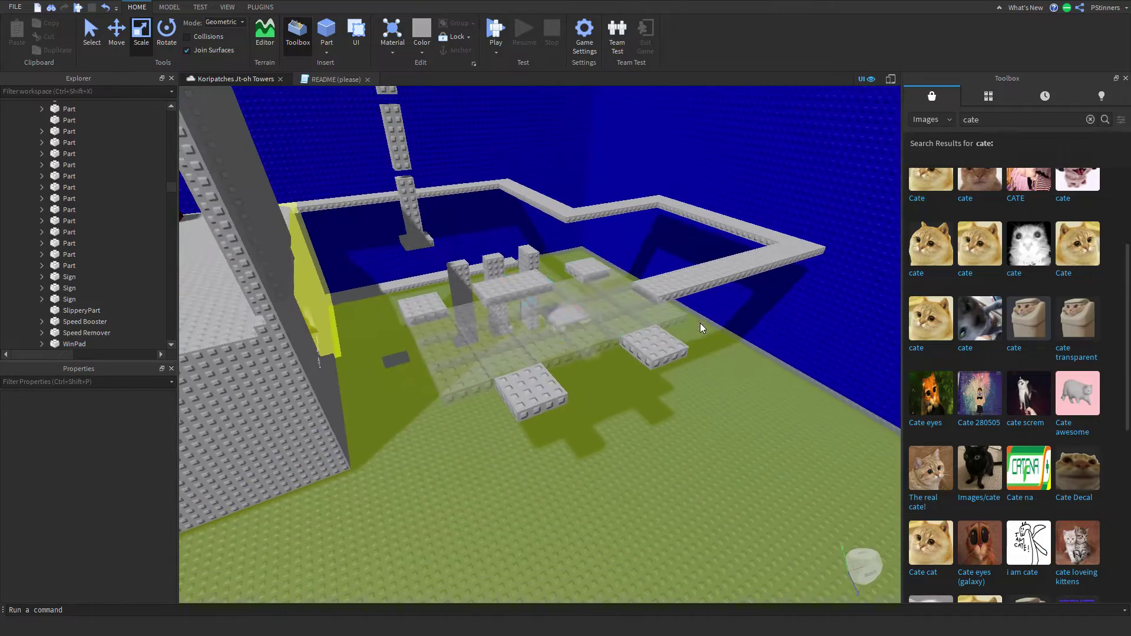
{"action": "right_click_drag", "start_coordinate": [633, 311], "coordinate": [632, 311]}
{"action": "left_click", "coordinate": [634, 310]}
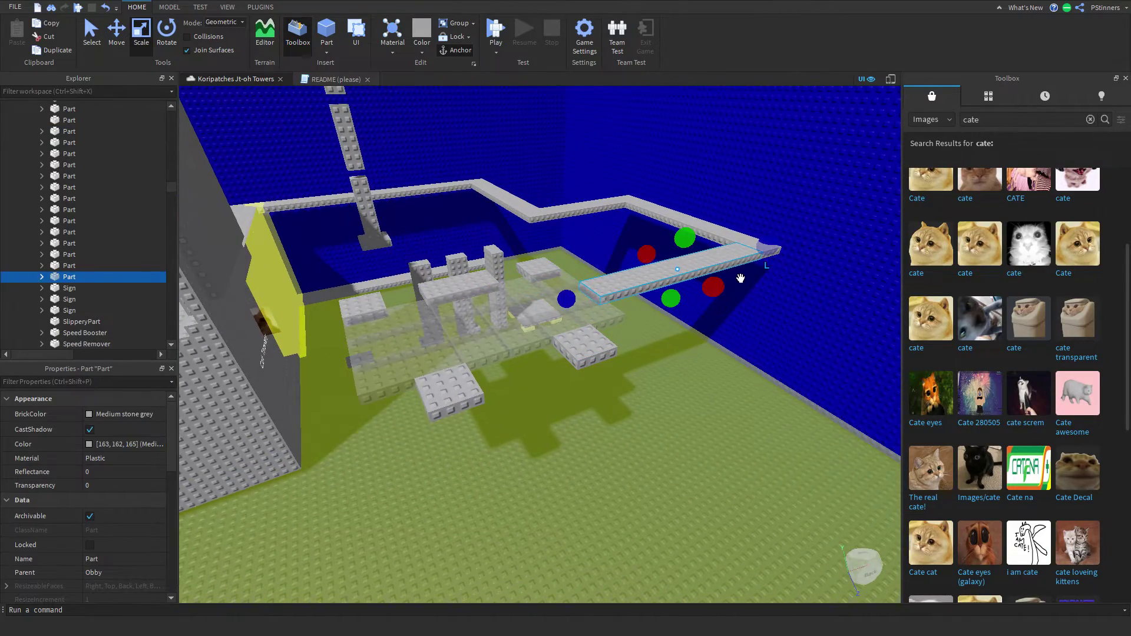
{"action": "key", "text": "f"}
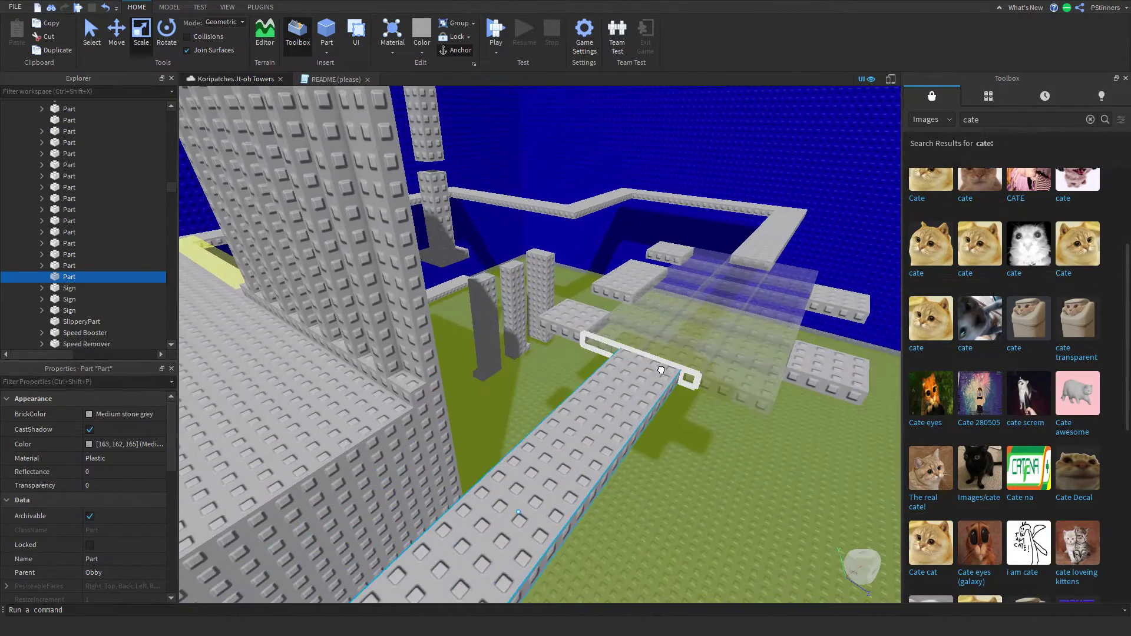
{"action": "key", "text": "d"}
{"action": "left_click_drag", "start_coordinate": [660, 395], "coordinate": [606, 366]}
{"action": "key", "text": "r"}
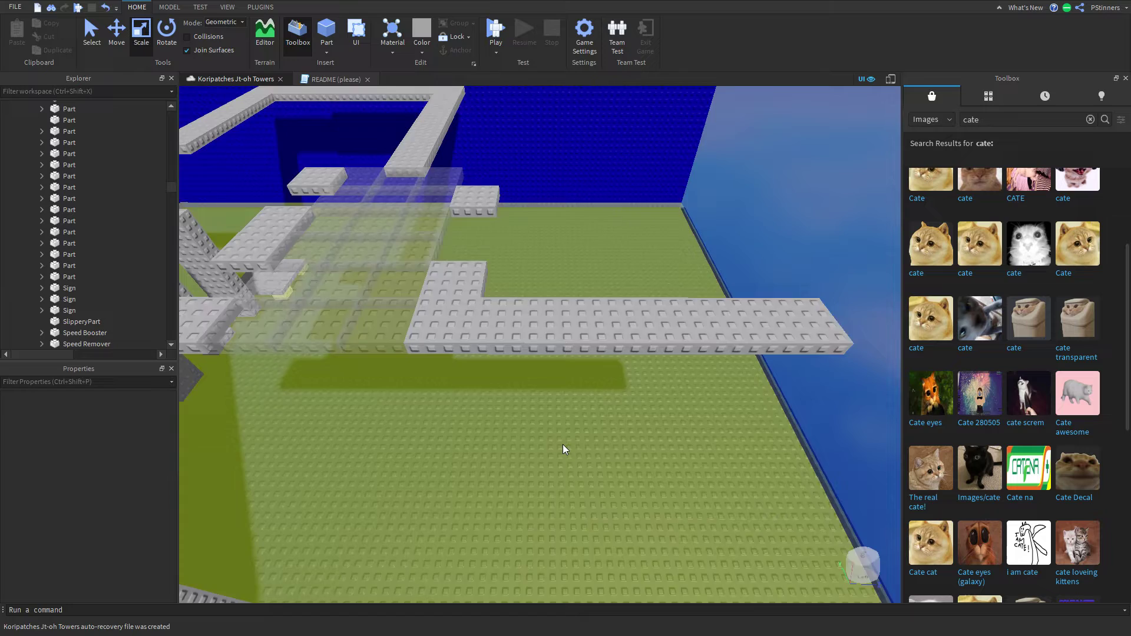
Shorten the new walkway at its outer end so it stops before the tower's open edge
{"action": "key", "text": "s"}
{"action": "key", "text": "d"}
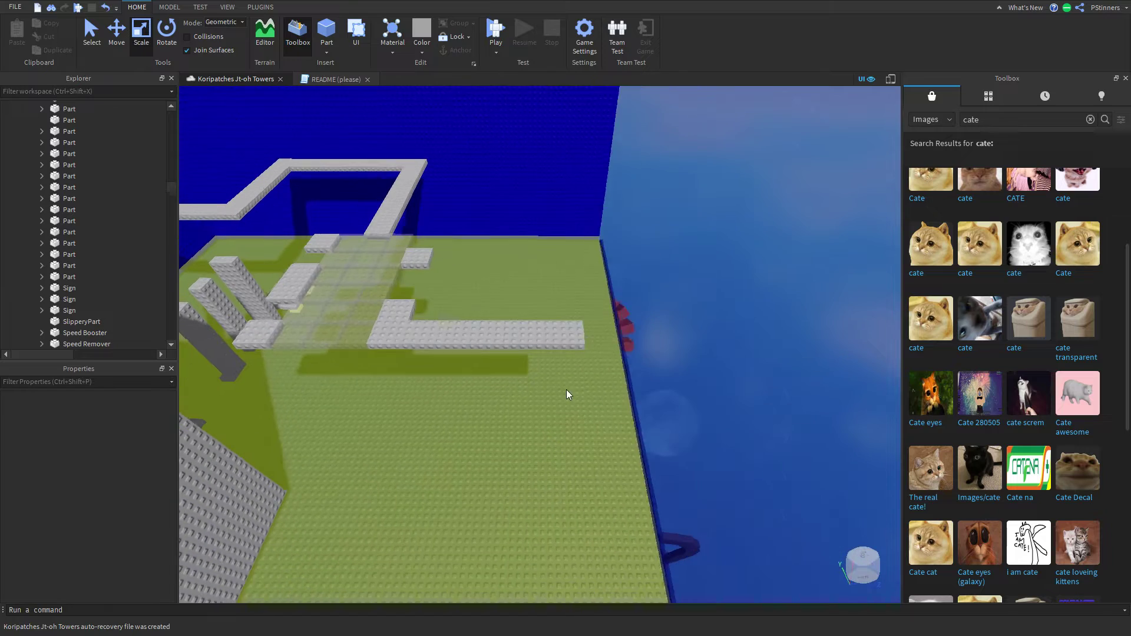
{"action": "left_click", "coordinate": [505, 338]}
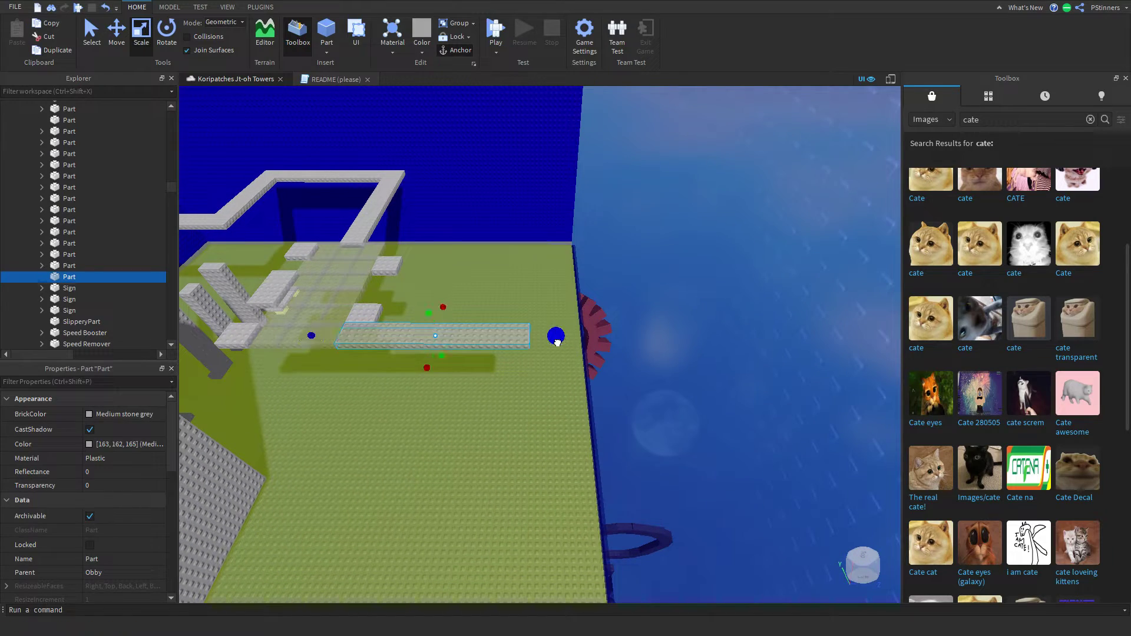
{"action": "left_click_drag", "start_coordinate": [508, 362], "coordinate": [512, 388]}
{"action": "left_click", "coordinate": [511, 388]}
Duplicate the small flat slab at the grey wall's foot and place the copy across the new walkway's outer end
{"action": "key", "text": "s"}
{"action": "right_click_drag", "start_coordinate": [512, 388], "coordinate": [514, 390]}
{"action": "key", "text": "w"}
{"action": "right_click_drag", "start_coordinate": [624, 455], "coordinate": [624, 455]}
{"action": "scroll", "coordinate": [625, 455], "scroll_direction": "up", "scroll_amount": 3}
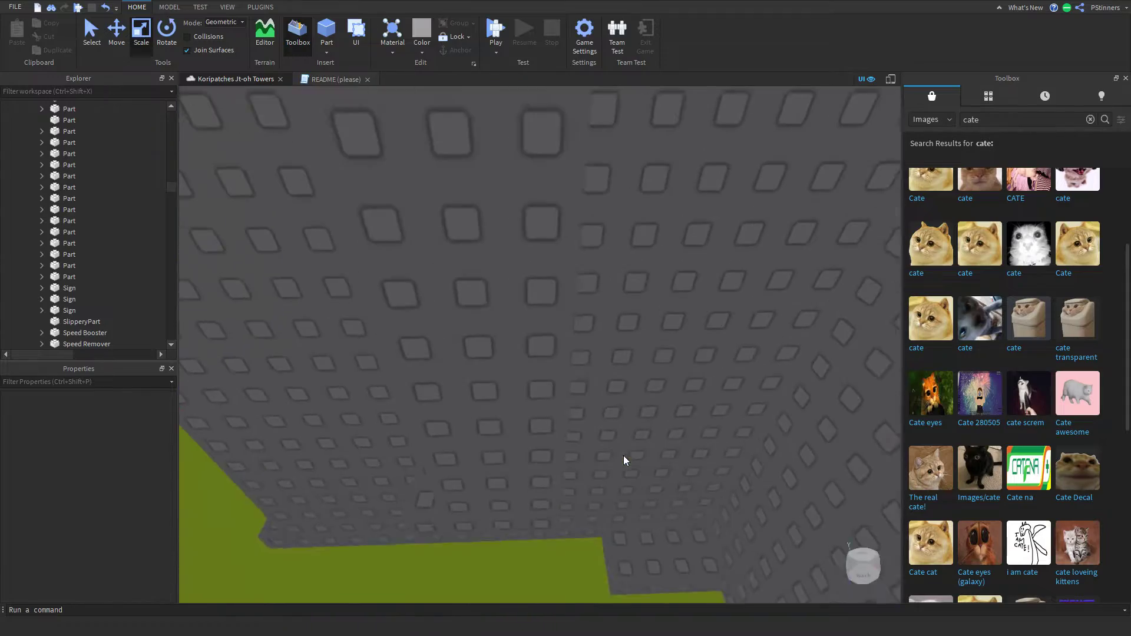
{"action": "scroll", "coordinate": [630, 508], "scroll_direction": "down", "scroll_amount": 4}
{"action": "scroll", "coordinate": [630, 508], "scroll_direction": "up", "scroll_amount": 3}
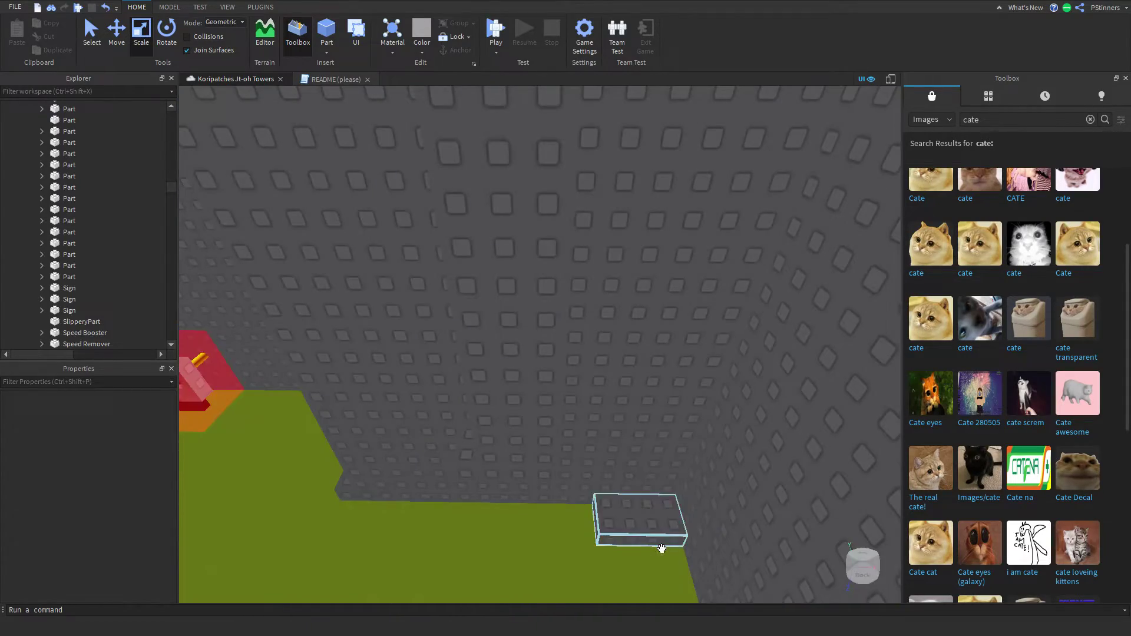
{"action": "left_click", "coordinate": [662, 549]}
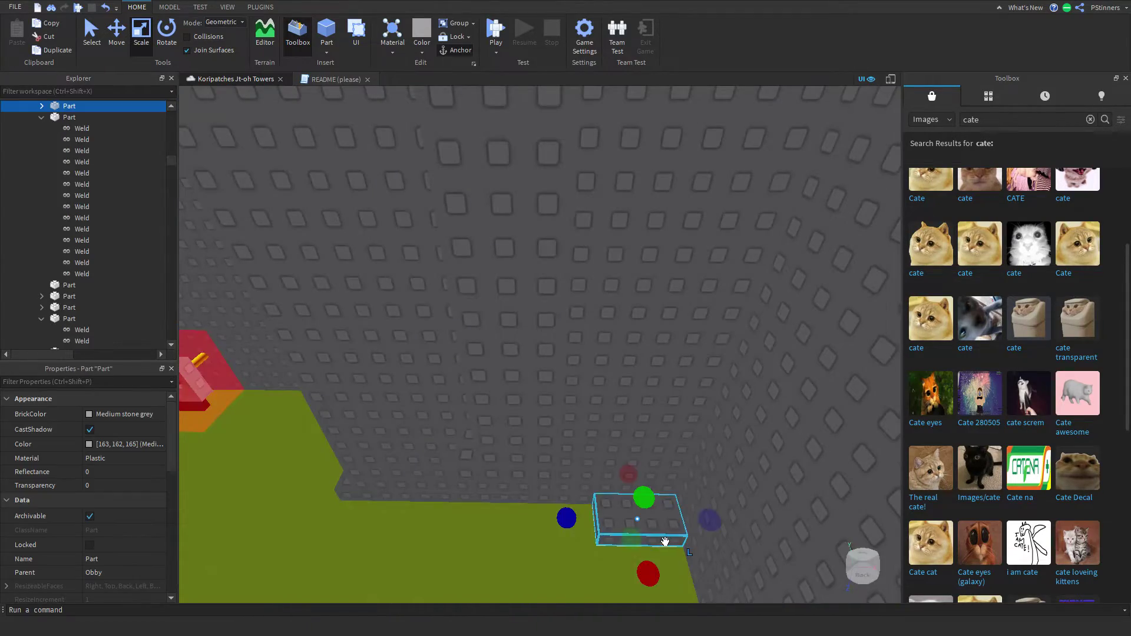
{"action": "key", "text": "ctrl+d"}
{"action": "scroll", "coordinate": [671, 546], "scroll_direction": "down", "scroll_amount": 4}
{"action": "left_click_drag", "start_coordinate": [662, 549], "coordinate": [666, 547]}
{"action": "right_click_drag", "start_coordinate": [671, 545], "coordinate": [667, 547]}
{"action": "left_click_drag", "start_coordinate": [667, 547], "coordinate": [287, 309]}
{"action": "scroll", "coordinate": [239, 382], "scroll_direction": "down", "scroll_amount": 1}
{"action": "left_click_drag", "start_coordinate": [239, 382], "coordinate": [219, 404]}
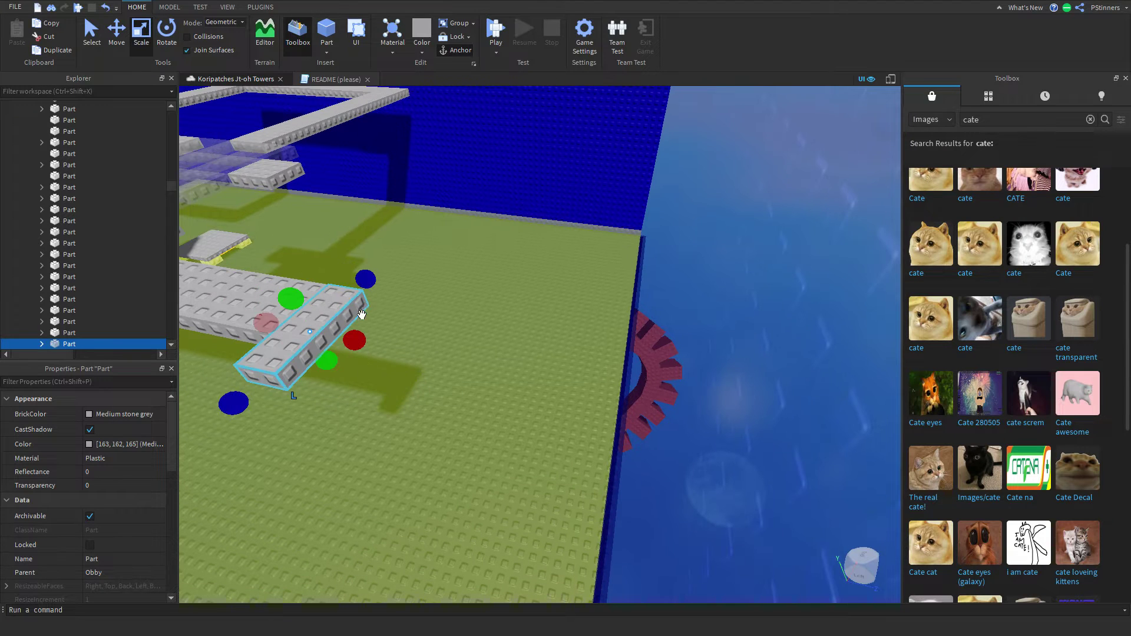
Enlarge the copied slab crosswise and outward into a wide platform reaching the tower's open edge
{"action": "left_click_drag", "start_coordinate": [367, 280], "coordinate": [386, 270]}
{"action": "left_click", "coordinate": [429, 322]}
{"action": "right_click_drag", "start_coordinate": [429, 322], "coordinate": [544, 384]}
{"action": "left_click", "coordinate": [480, 366]}
{"action": "scroll", "coordinate": [544, 384], "scroll_direction": "down", "scroll_amount": 3}
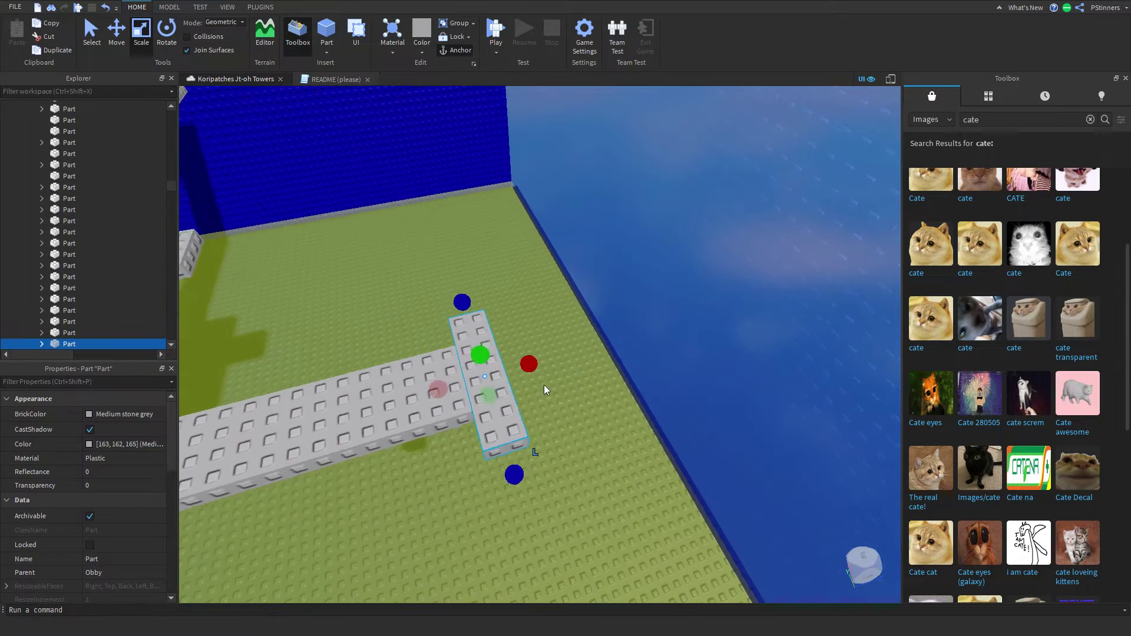
{"action": "left_click_drag", "start_coordinate": [530, 363], "coordinate": [624, 334]}
{"action": "left_click_drag", "start_coordinate": [577, 419], "coordinate": [604, 430]}
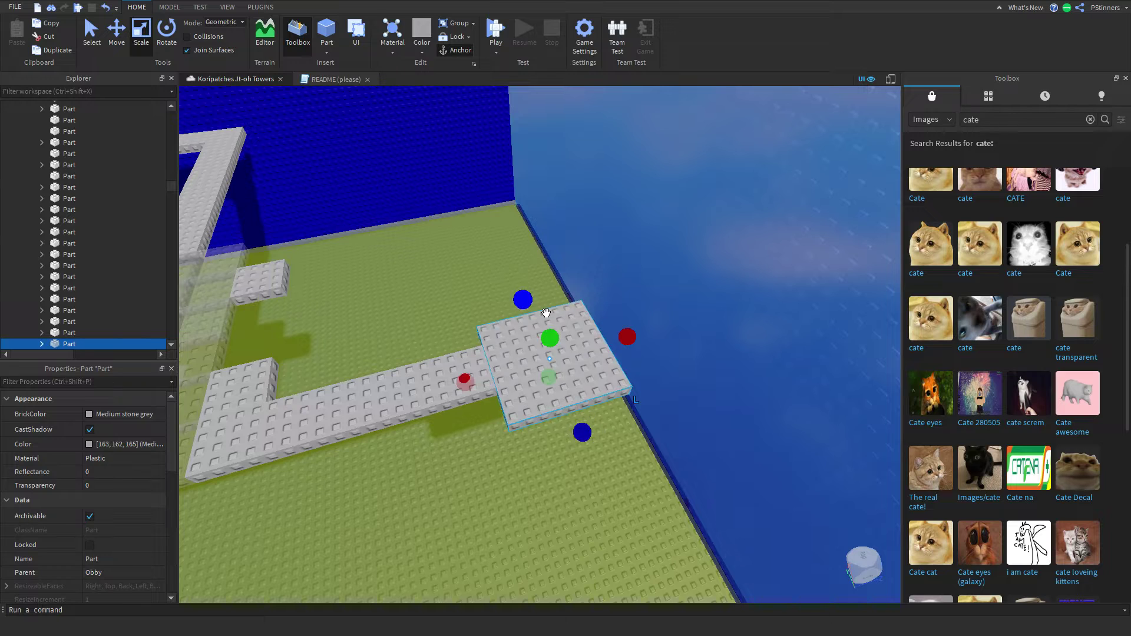
{"action": "left_click_drag", "start_coordinate": [523, 300], "coordinate": [520, 292]}
Widen the end platform evenly on both sides of the walkway
{"action": "left_click", "coordinate": [489, 300]}
{"action": "right_click_drag", "start_coordinate": [489, 301], "coordinate": [548, 373]}
{"action": "left_click", "coordinate": [548, 374]}
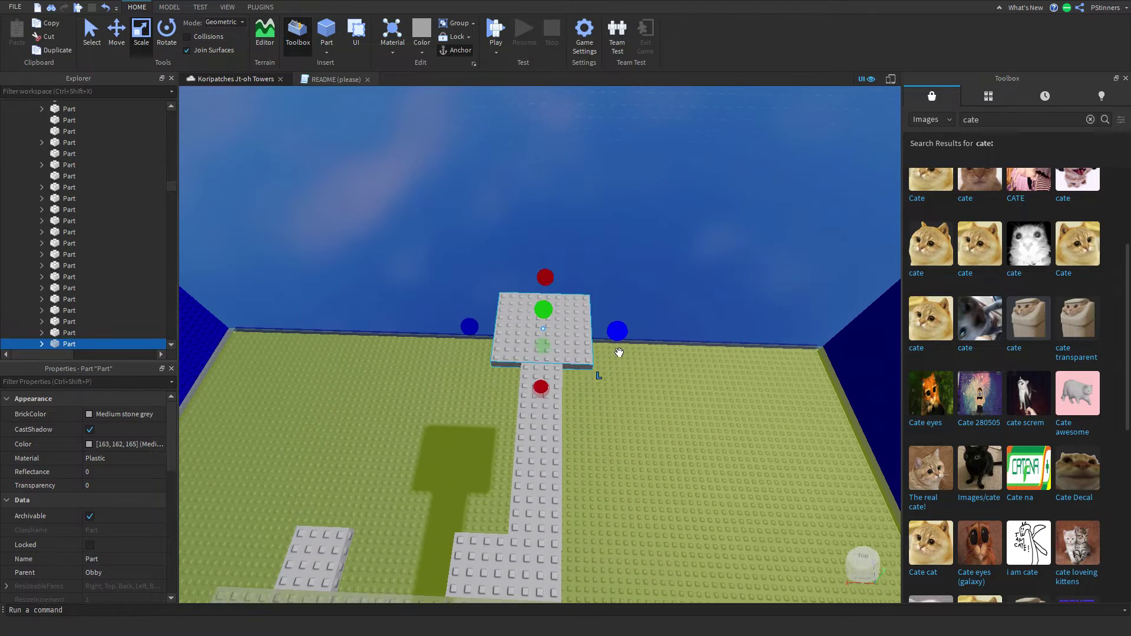
{"action": "left_click_drag", "start_coordinate": [467, 325], "coordinate": [440, 326]}
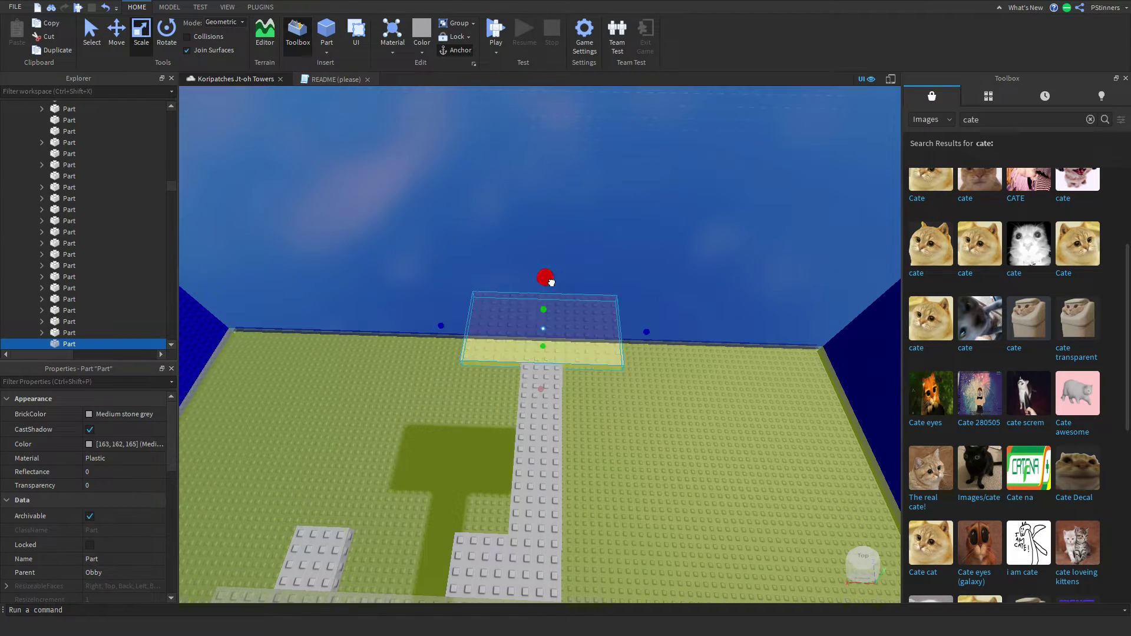
{"action": "left_click", "coordinate": [674, 415]}
Build a tall wall along one side edge of the end platform and copy it to the opposite edge
{"action": "key", "text": "d"}
{"action": "right_click_drag", "start_coordinate": [674, 415], "coordinate": [674, 417]}
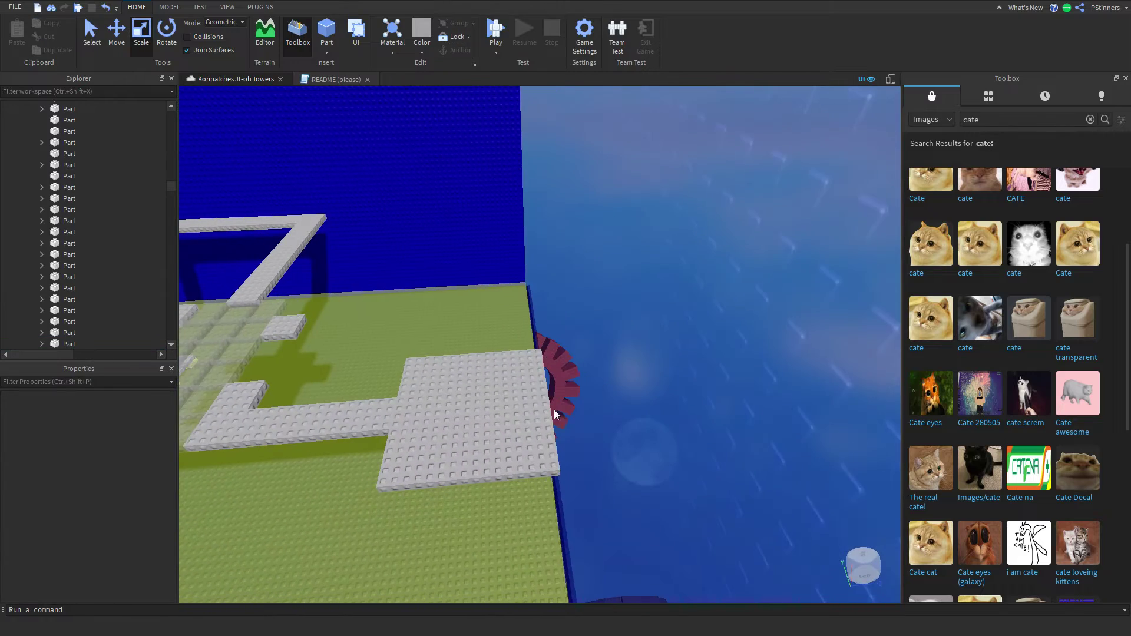
{"action": "key", "text": "a"}
{"action": "left_click", "coordinate": [546, 444]}
{"action": "key", "text": "ctrl+d"}
{"action": "key", "text": "w"}
{"action": "left_click_drag", "start_coordinate": [560, 507], "coordinate": [546, 376]}
{"action": "key", "text": "a"}
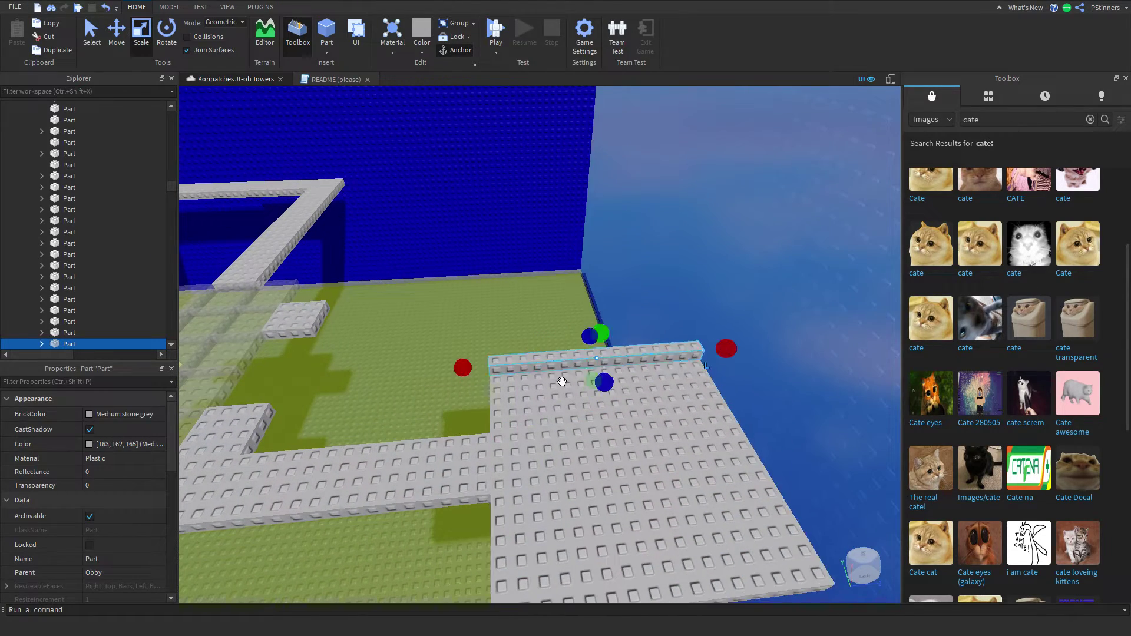
{"action": "key", "text": "s"}
{"action": "left_click_drag", "start_coordinate": [602, 335], "coordinate": [607, 199]}
{"action": "key", "text": "ctrl+d"}
{"action": "left_click_drag", "start_coordinate": [523, 247], "coordinate": [531, 510]}
Duplicate the side wall across the platform's walkway side and narrow it to a strip beside the entrance
{"action": "key", "text": "ctrl+d"}
{"action": "left_click_drag", "start_coordinate": [550, 409], "coordinate": [639, 422]}
{"action": "right_click_drag", "start_coordinate": [636, 420], "coordinate": [639, 422]}
{"action": "left_click_drag", "start_coordinate": [639, 422], "coordinate": [641, 423]}
{"action": "right_click_drag", "start_coordinate": [639, 422], "coordinate": [617, 420]}
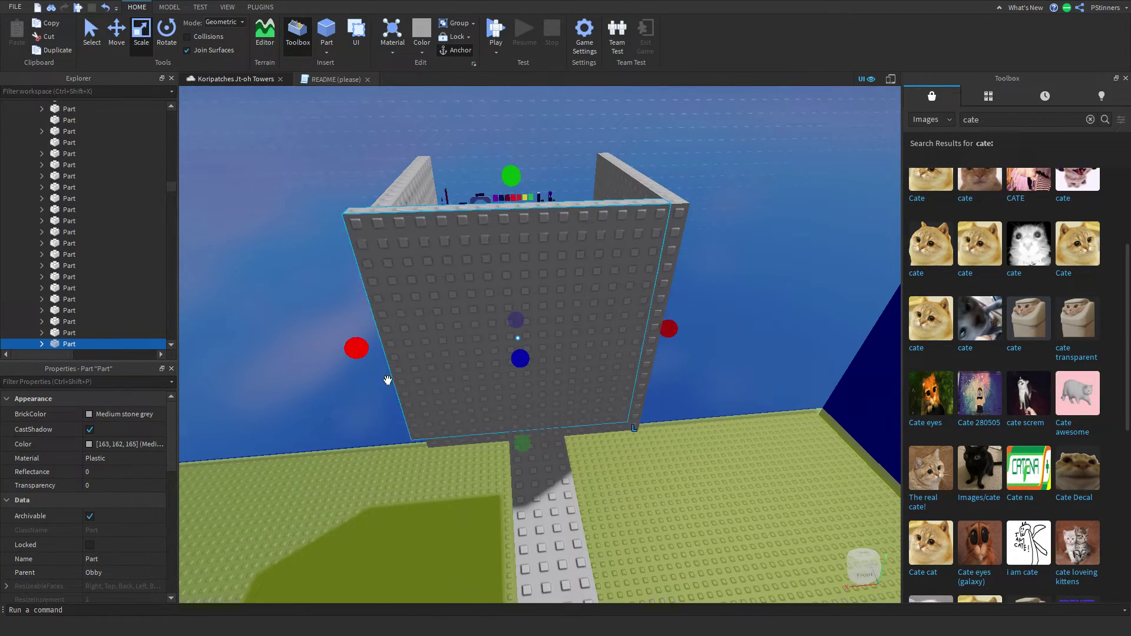
{"action": "left_click_drag", "start_coordinate": [364, 354], "coordinate": [398, 364]}
Copy the narrow strip to the entrance's other side and span the opening with a trimmed horizontal lintel
{"action": "left_click_drag", "start_coordinate": [669, 330], "coordinate": [629, 419]}
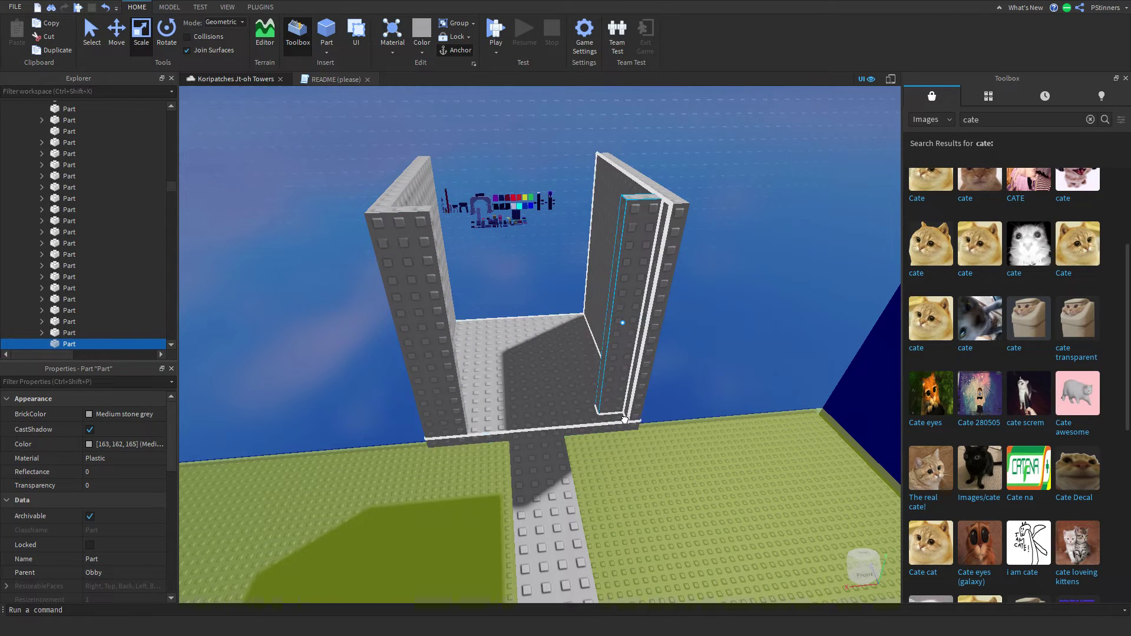
{"action": "left_click_drag", "start_coordinate": [594, 388], "coordinate": [440, 235]}
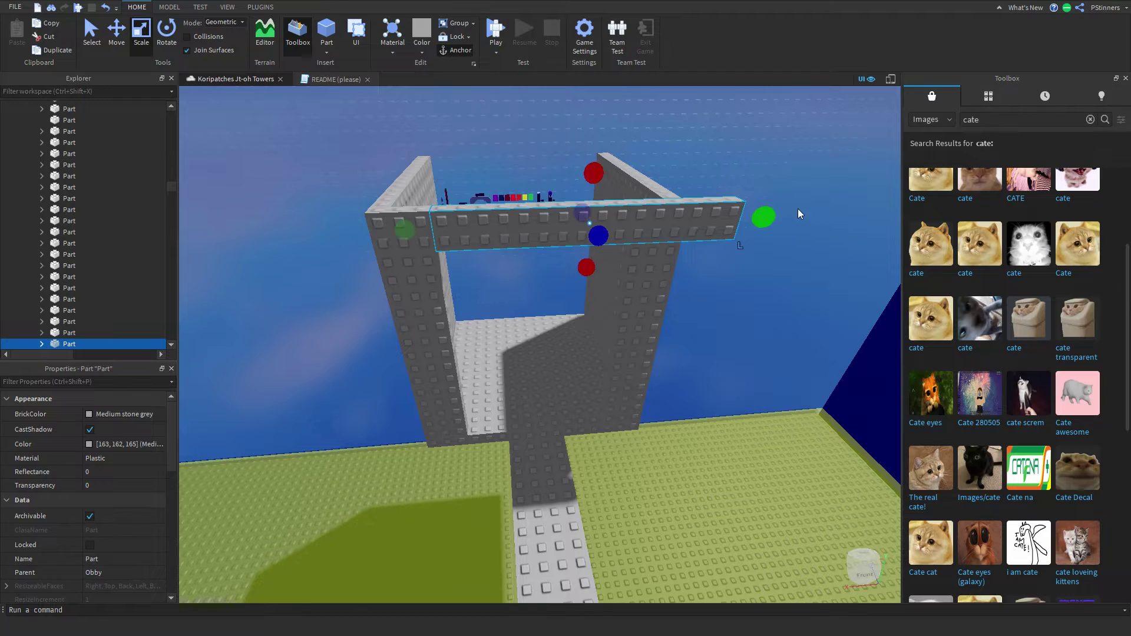
{"action": "left_click_drag", "start_coordinate": [763, 217], "coordinate": [693, 226]}
{"action": "left_click", "coordinate": [699, 376]}
Inspect the KeyID value of the yellow KeyDoor beside the Cat Therapy building
{"action": "right_click_drag", "start_coordinate": [699, 375], "coordinate": [699, 376]}
{"action": "key", "text": "w"}
{"action": "scroll", "coordinate": [699, 381], "scroll_direction": "up", "scroll_amount": 3}
{"action": "left_click", "coordinate": [586, 404]}
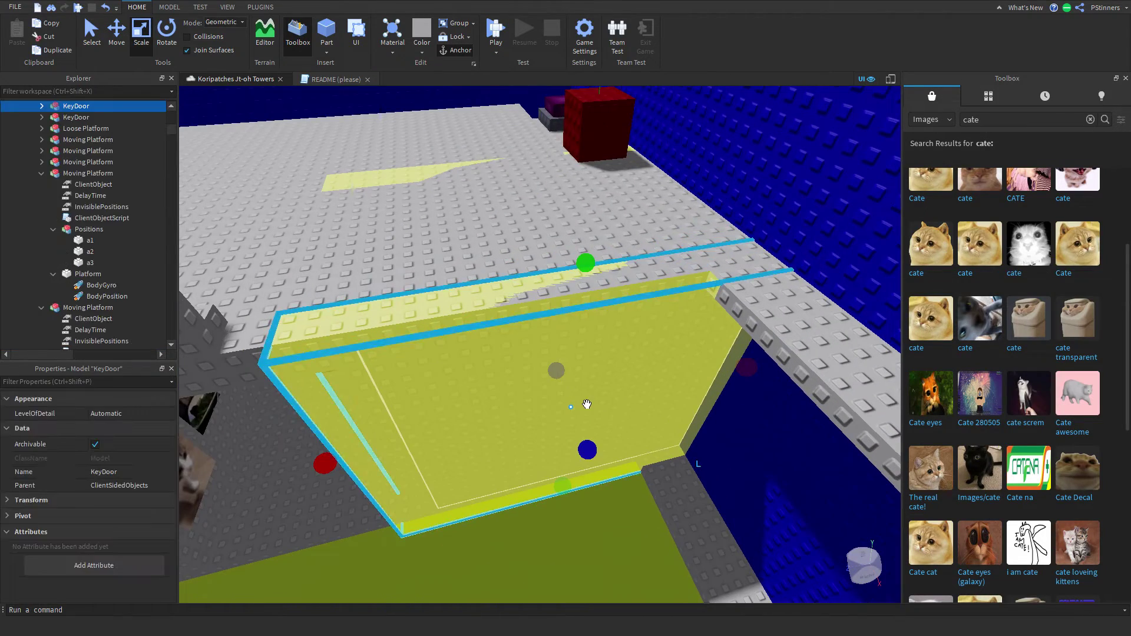
{"action": "left_click", "coordinate": [536, 545]}
{"action": "key", "text": "w"}
{"action": "right_click_drag", "start_coordinate": [536, 544], "coordinate": [535, 548]}
{"action": "left_click", "coordinate": [535, 548]}
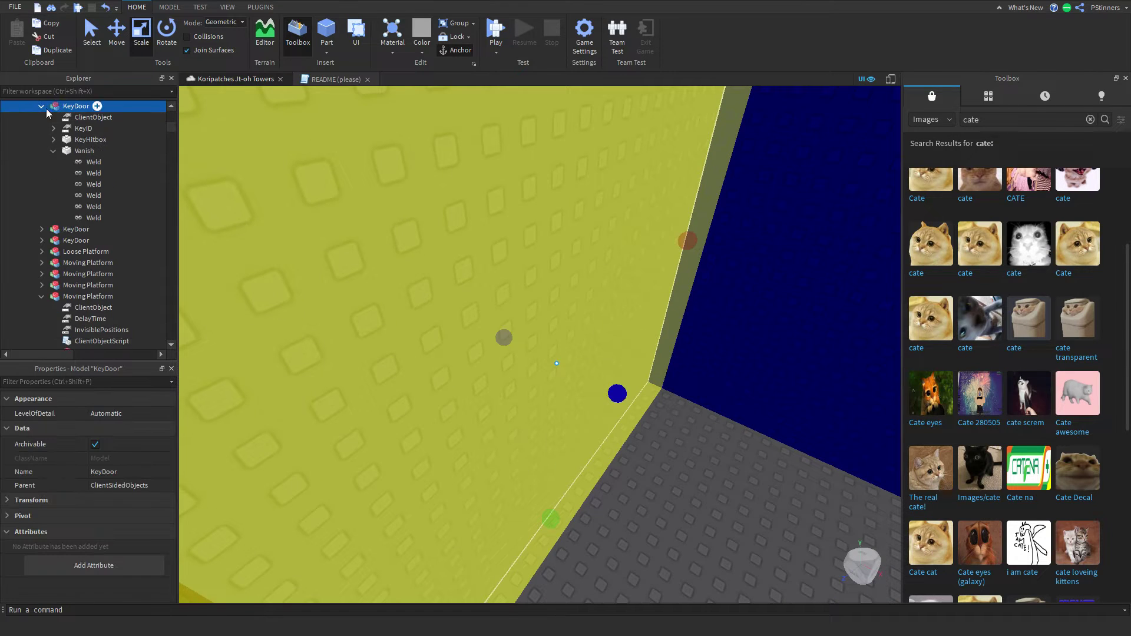
{"action": "left_click", "coordinate": [49, 127]}
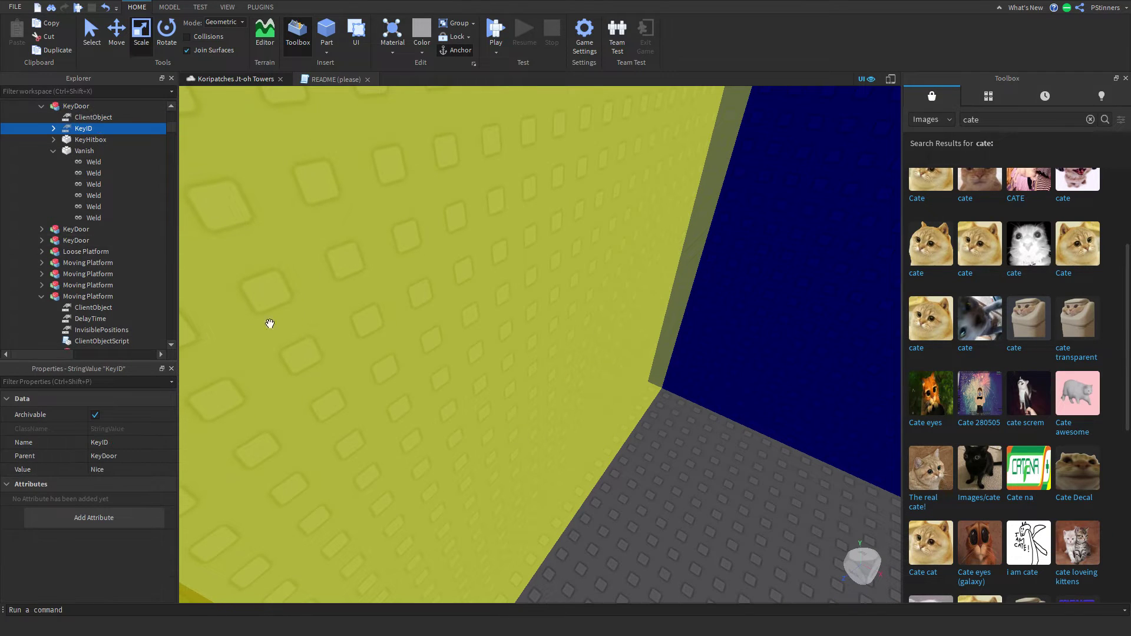
Check the opposite KeyDoor's contents and set the first yellow KeyDoor's KeyID value to Noob
{"action": "left_click", "coordinate": [734, 418]}
{"action": "right_click_drag", "start_coordinate": [733, 417], "coordinate": [723, 372]}
{"action": "left_click", "coordinate": [723, 371]}
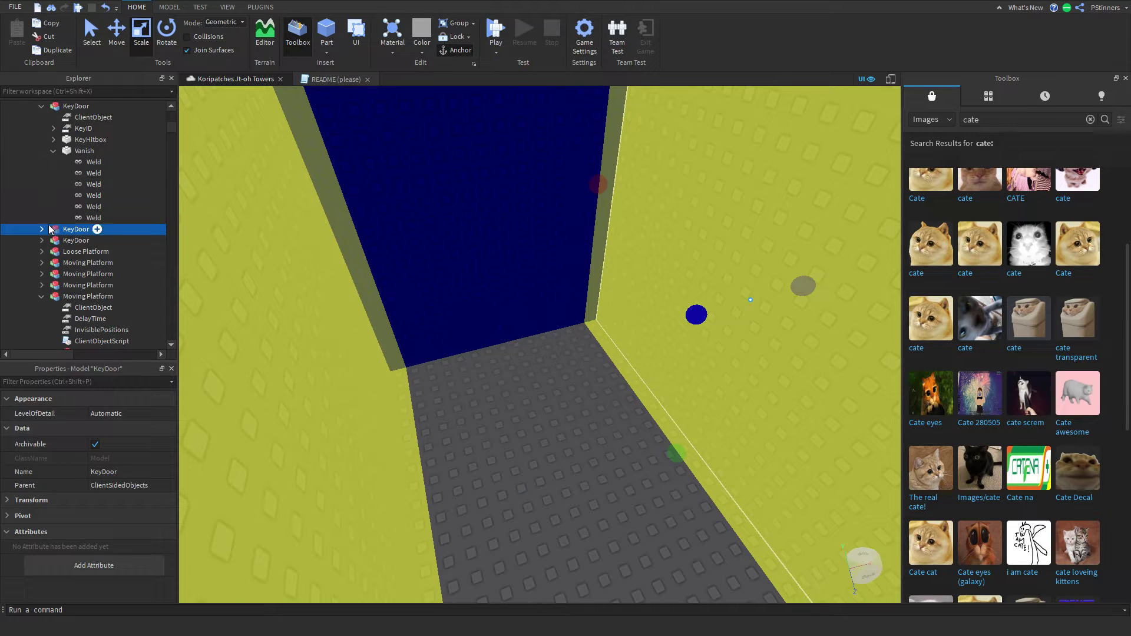
{"action": "left_click", "coordinate": [66, 255]}
{"action": "left_click", "coordinate": [399, 443]}
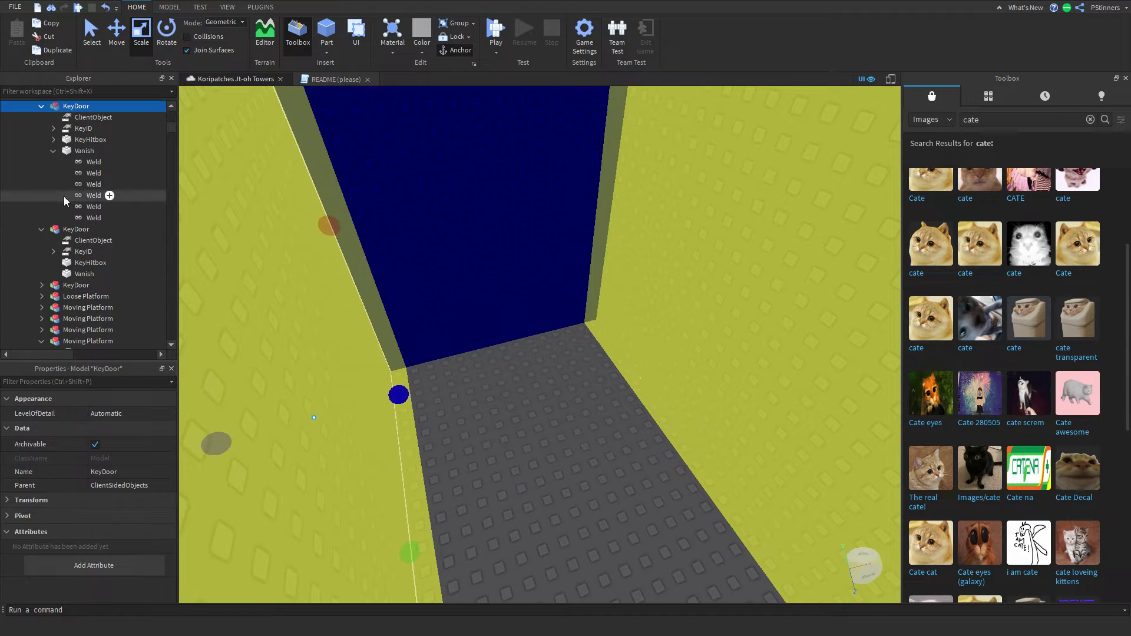
{"action": "left_click", "coordinate": [80, 129]}
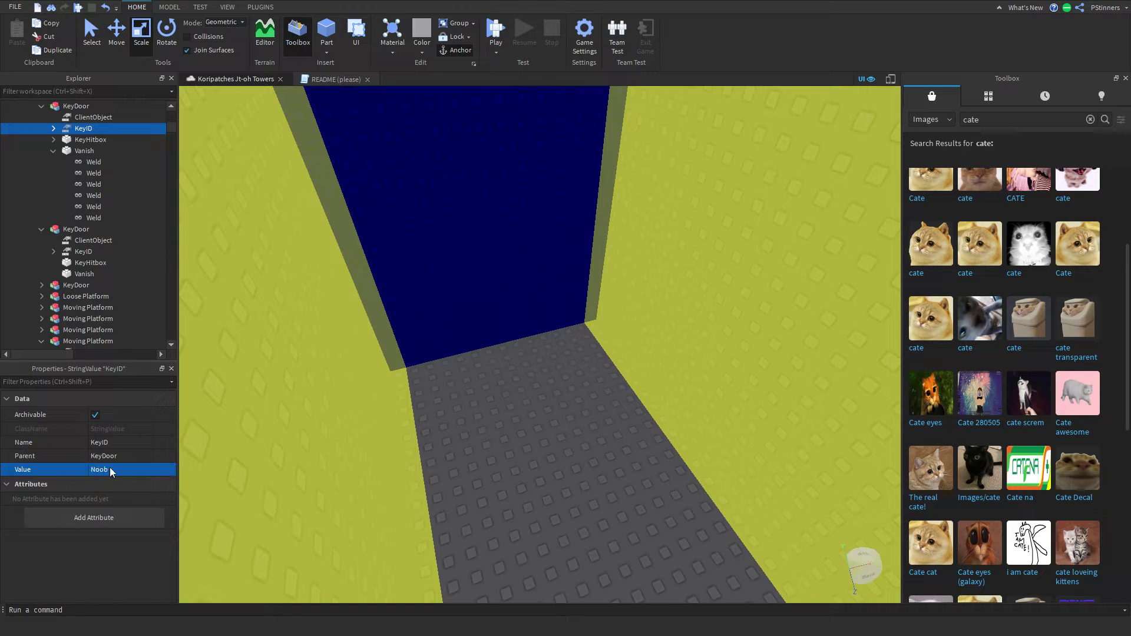
Delete all the Weld objects inside the first KeyDoor's Vanish part
{"action": "left_click", "coordinate": [86, 163]}
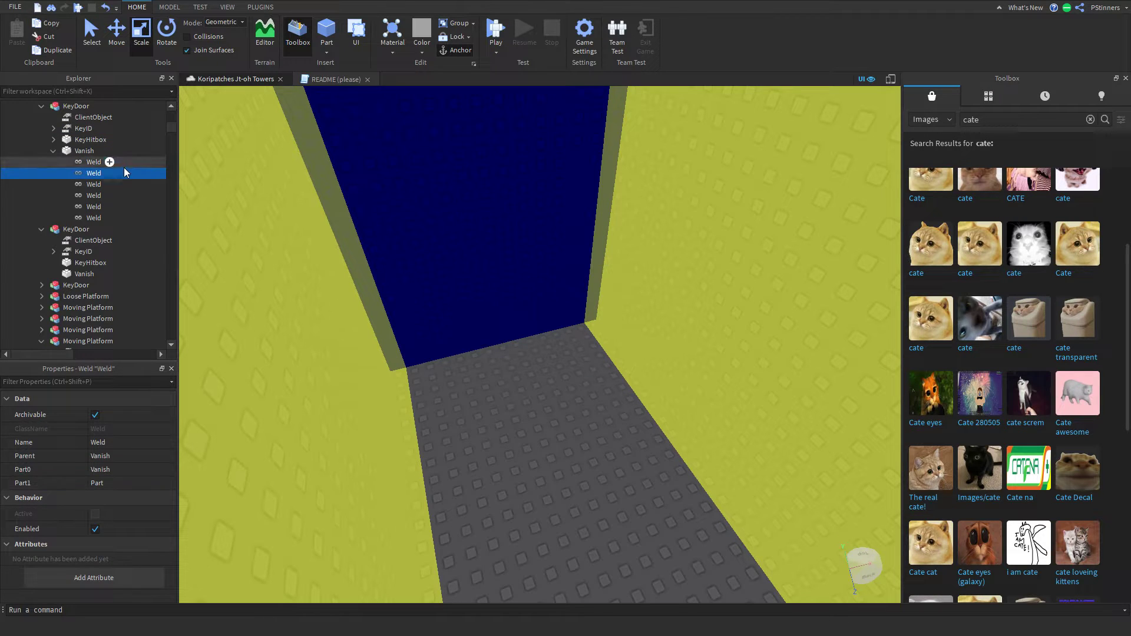
{"action": "left_click_drag", "start_coordinate": [124, 167], "coordinate": [120, 219]}
{"action": "key", "text": "Delete"}
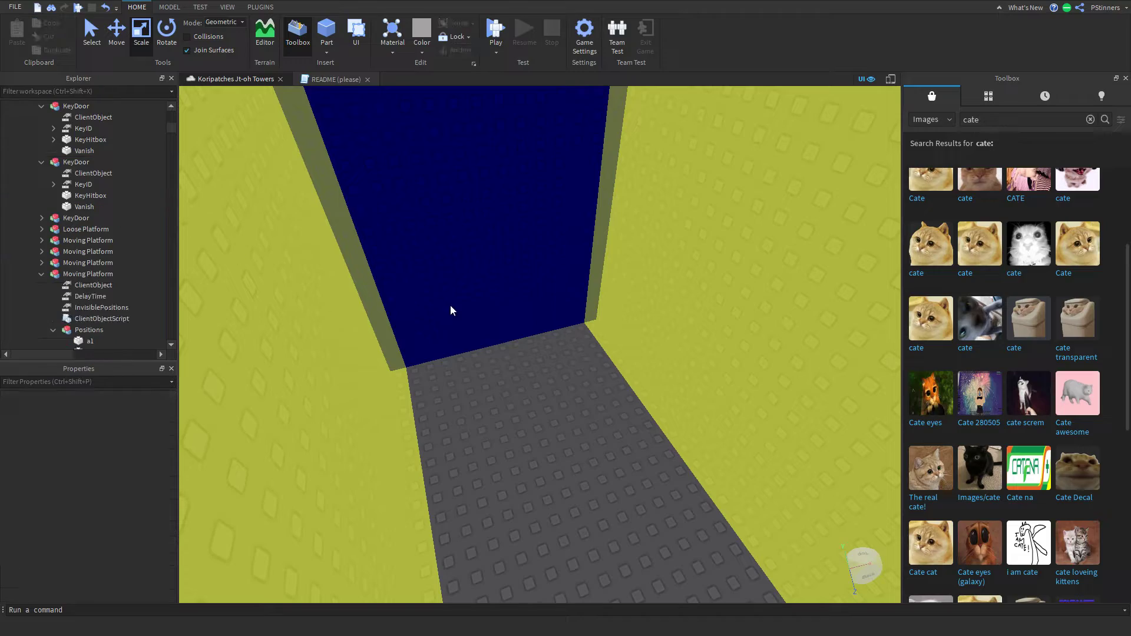
Place the cat-picture Key model on the green floor against the blue wall, near the grey walkway
{"action": "right_click_drag", "start_coordinate": [451, 305], "coordinate": [451, 305]}
{"action": "key", "text": "w"}
{"action": "key", "text": "w"}
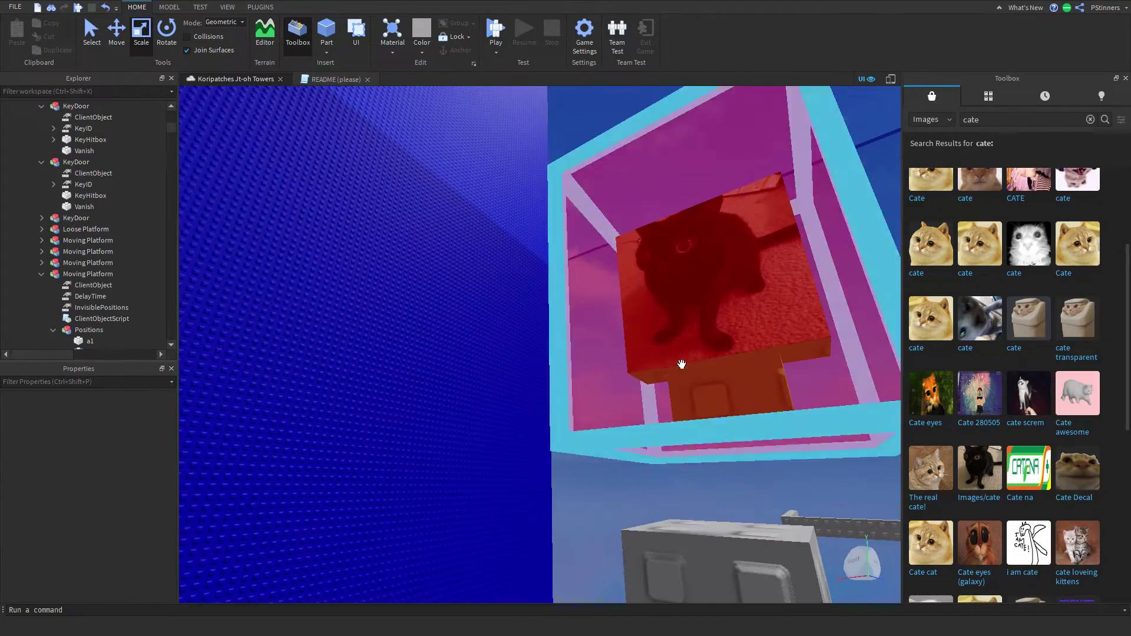
{"action": "left_click", "coordinate": [682, 363]}
{"action": "key", "text": "s"}
{"action": "key", "text": "w"}
{"action": "right_click_drag", "start_coordinate": [664, 432], "coordinate": [664, 433]}
{"action": "scroll", "coordinate": [664, 432], "scroll_direction": "down", "scroll_amount": 8}
{"action": "left_click_drag", "start_coordinate": [664, 433], "coordinate": [645, 401]}
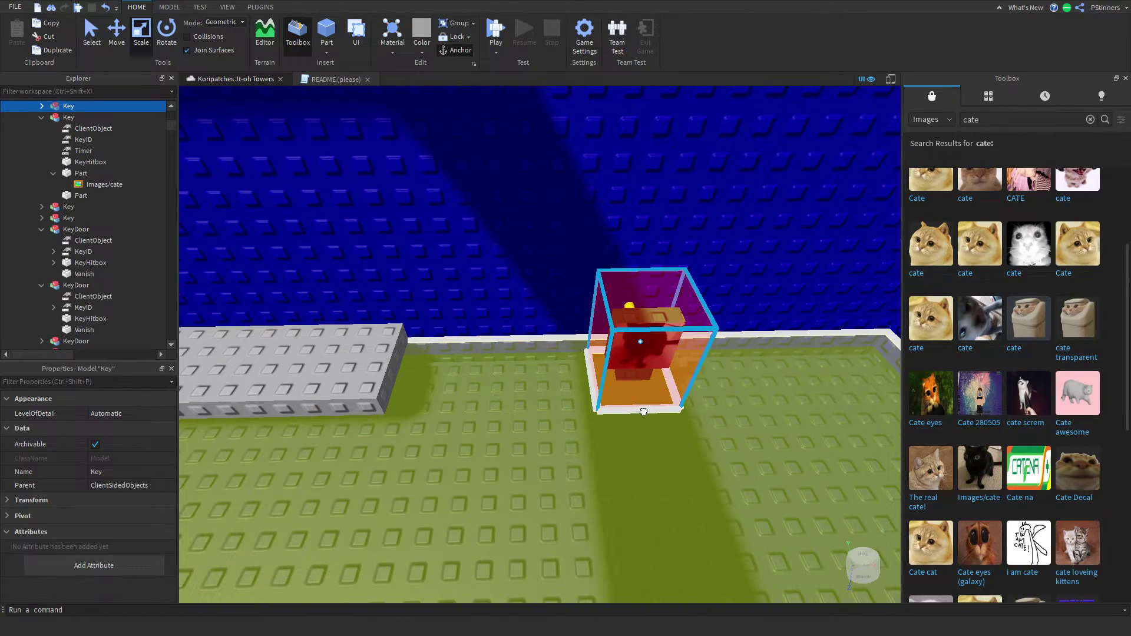
{"action": "scroll", "coordinate": [482, 419], "scroll_direction": "down", "scroll_amount": 4}
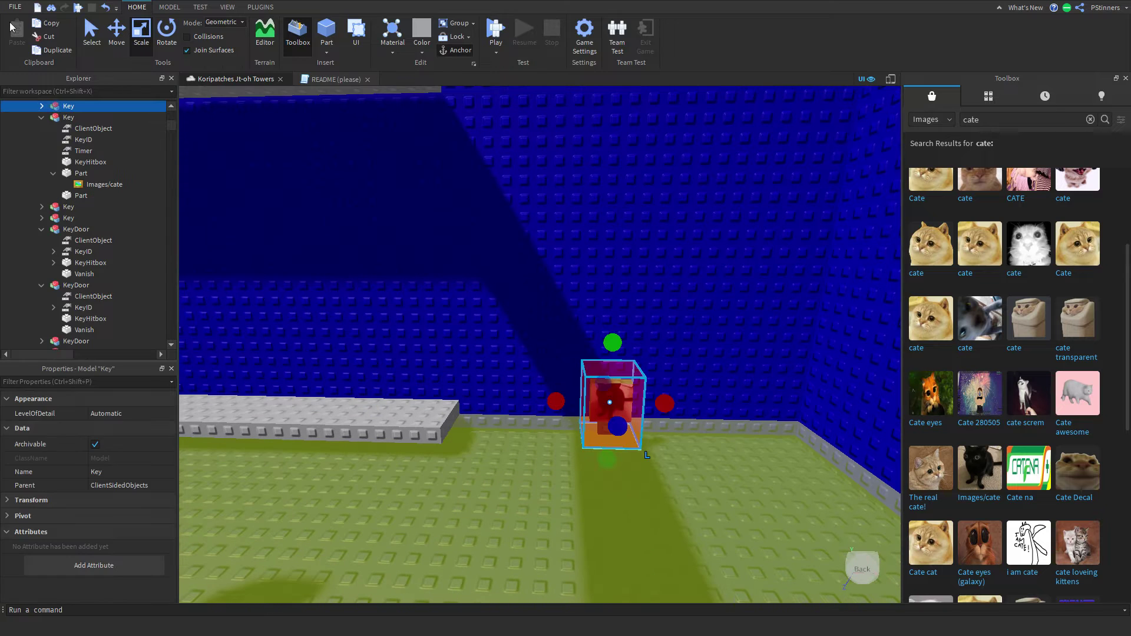
Recolor both visible parts of the placed key to New Yeller
{"action": "left_click", "coordinate": [81, 162]}
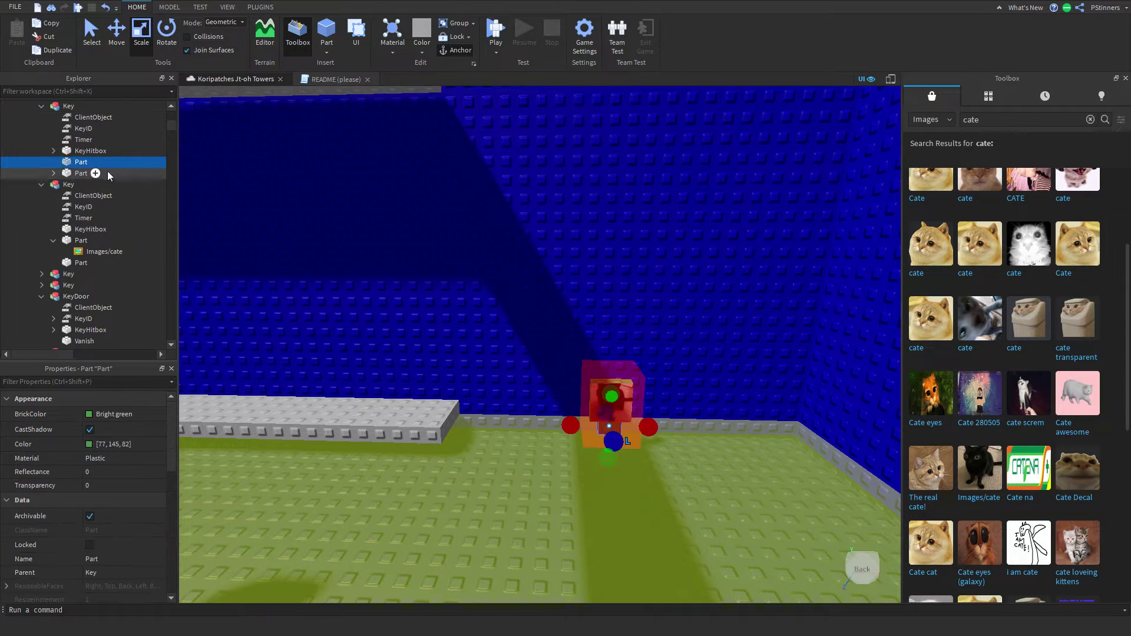
{"action": "left_click", "coordinate": [108, 173], "text": "shift"}
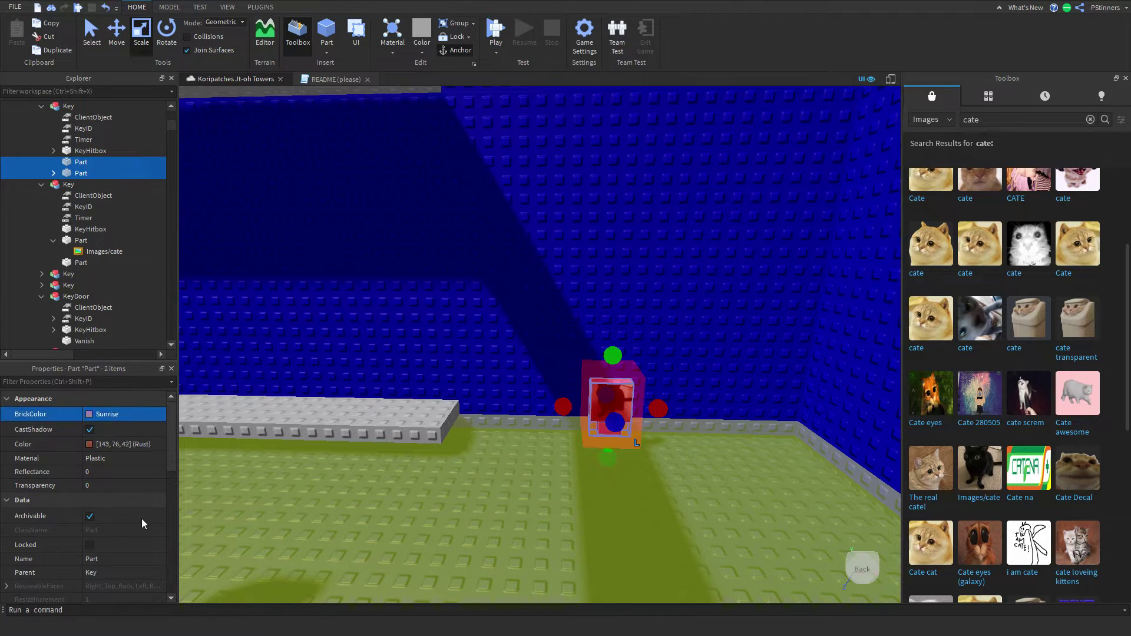
{"action": "left_click", "coordinate": [37, 501]}
{"action": "left_click", "coordinate": [426, 513]}
{"action": "right_click_drag", "start_coordinate": [426, 514], "coordinate": [565, 352]}
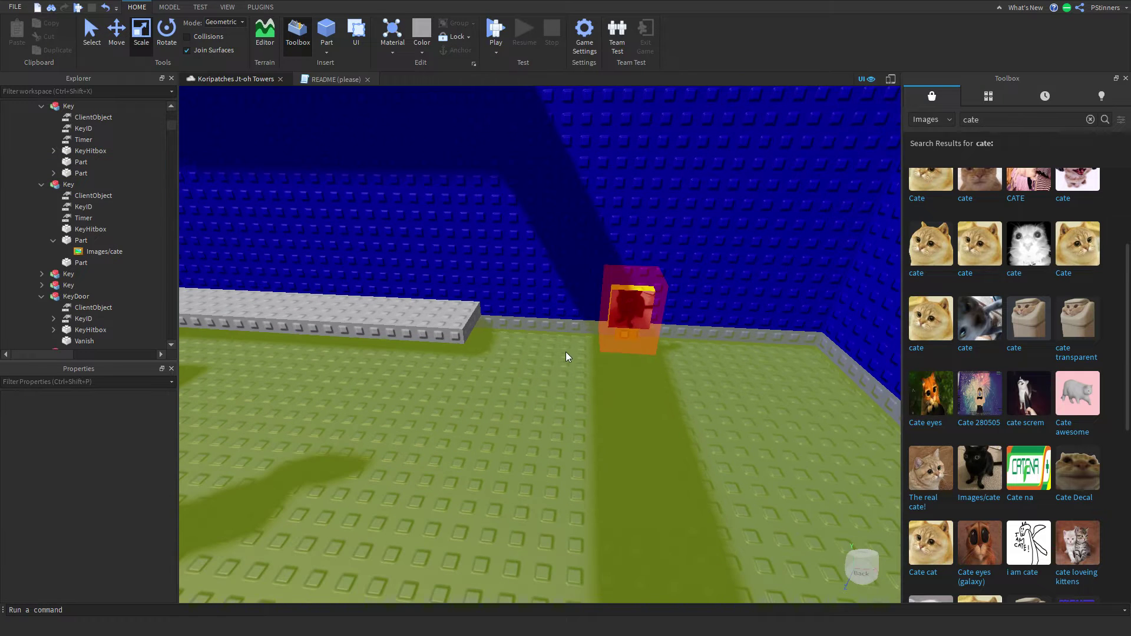
Remove the cat decal from the front part of the yellow key
{"action": "left_click", "coordinate": [616, 331]}
{"action": "key", "text": "d"}
{"action": "key", "text": "w"}
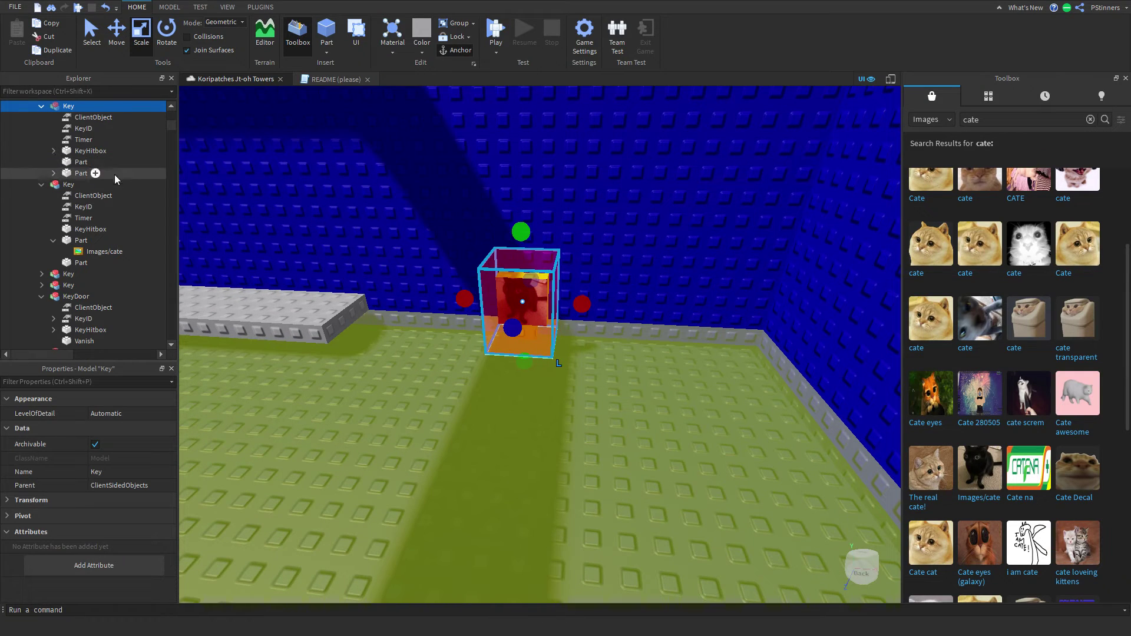
{"action": "left_click", "coordinate": [66, 163]}
{"action": "key", "text": "Delete"}
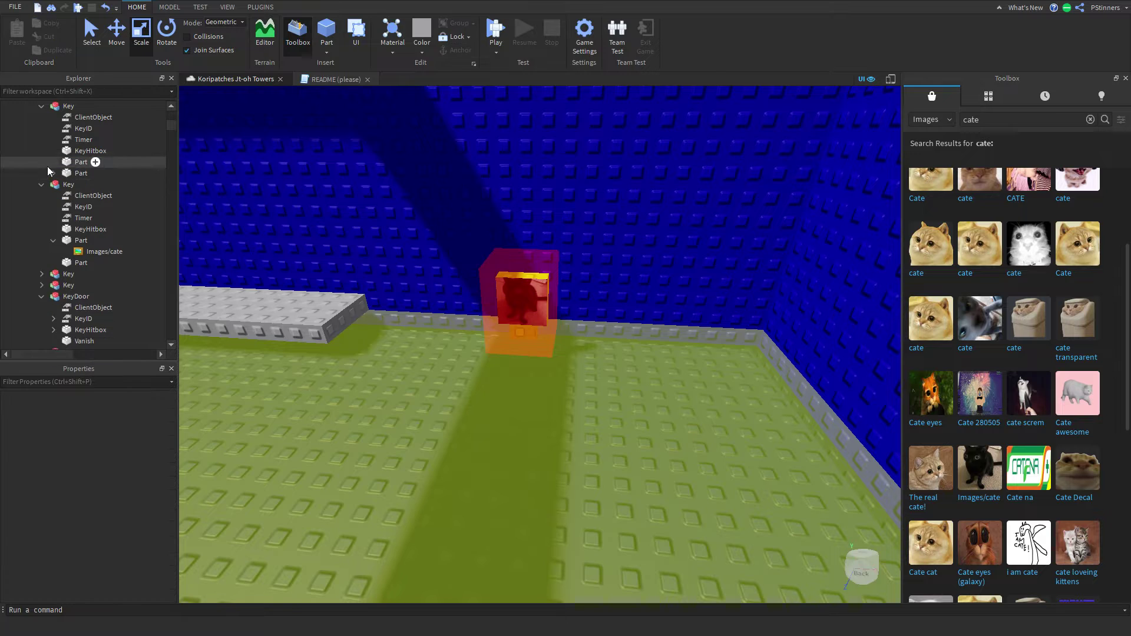
{"action": "left_click", "coordinate": [56, 174]}
{"action": "left_click", "coordinate": [81, 183]}
{"action": "key", "text": "Delete"}
Search the image library for noob and apply a Noob character decal to the yellow key's front part
{"action": "left_click", "coordinate": [92, 177]}
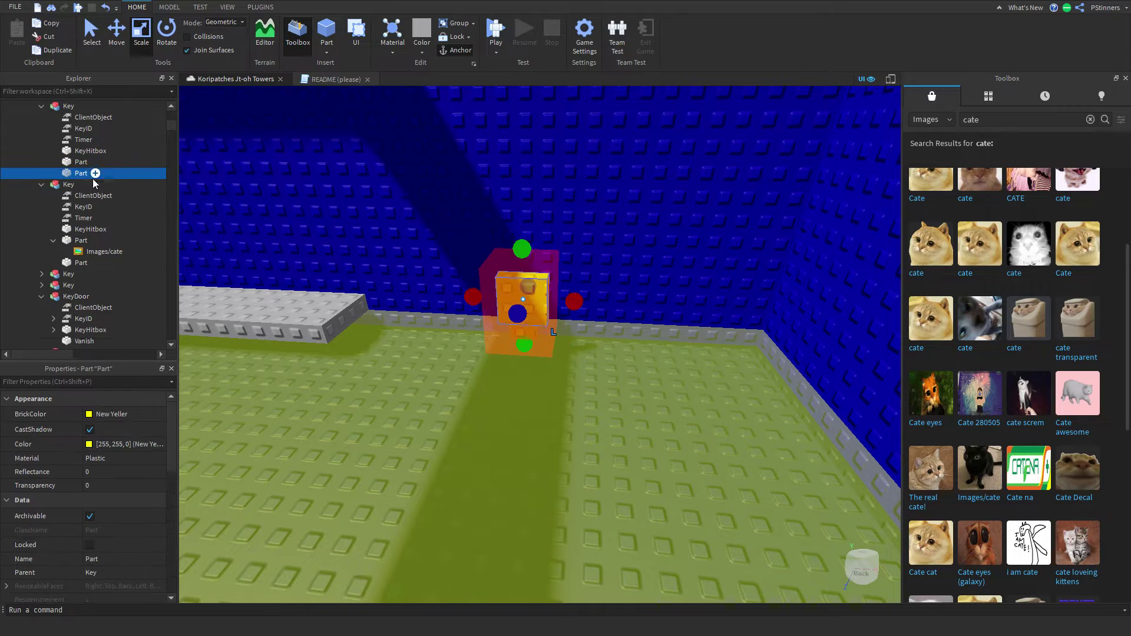
{"action": "left_click", "coordinate": [1090, 120]}
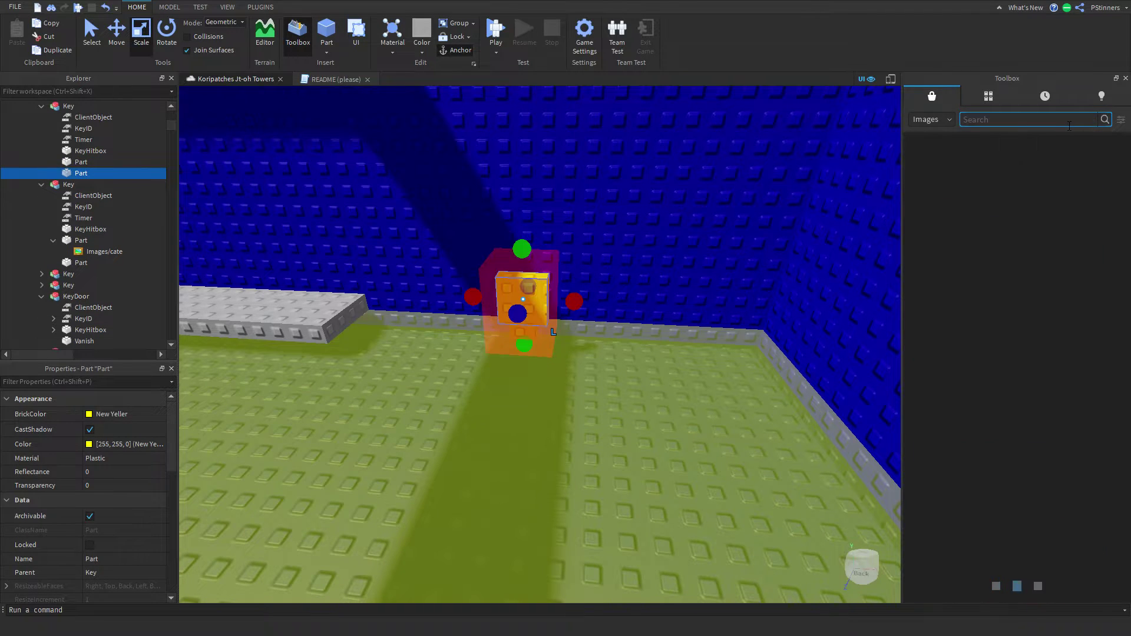
{"action": "type", "text": "noob"}
{"action": "key", "text": "Return"}
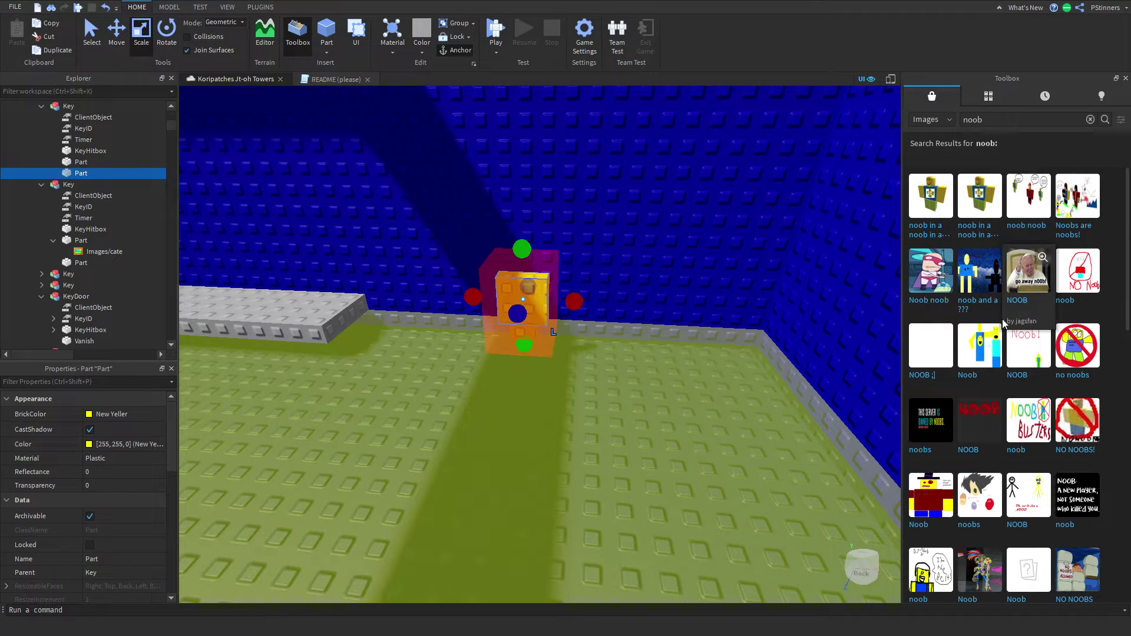
{"action": "scroll", "coordinate": [996, 259], "scroll_direction": "down", "scroll_amount": 3}
{"action": "scroll", "coordinate": [988, 271], "scroll_direction": "up", "scroll_amount": 3}
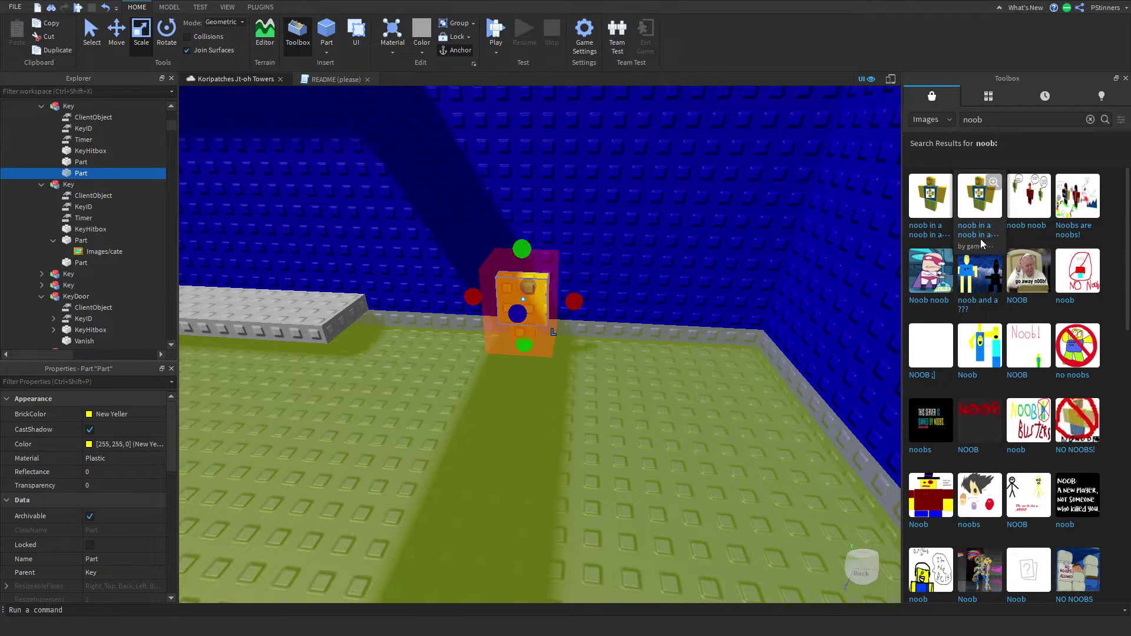
{"action": "scroll", "coordinate": [996, 239], "scroll_direction": "down", "scroll_amount": 5}
{"action": "scroll", "coordinate": [1028, 418], "scroll_direction": "down", "scroll_amount": 2}
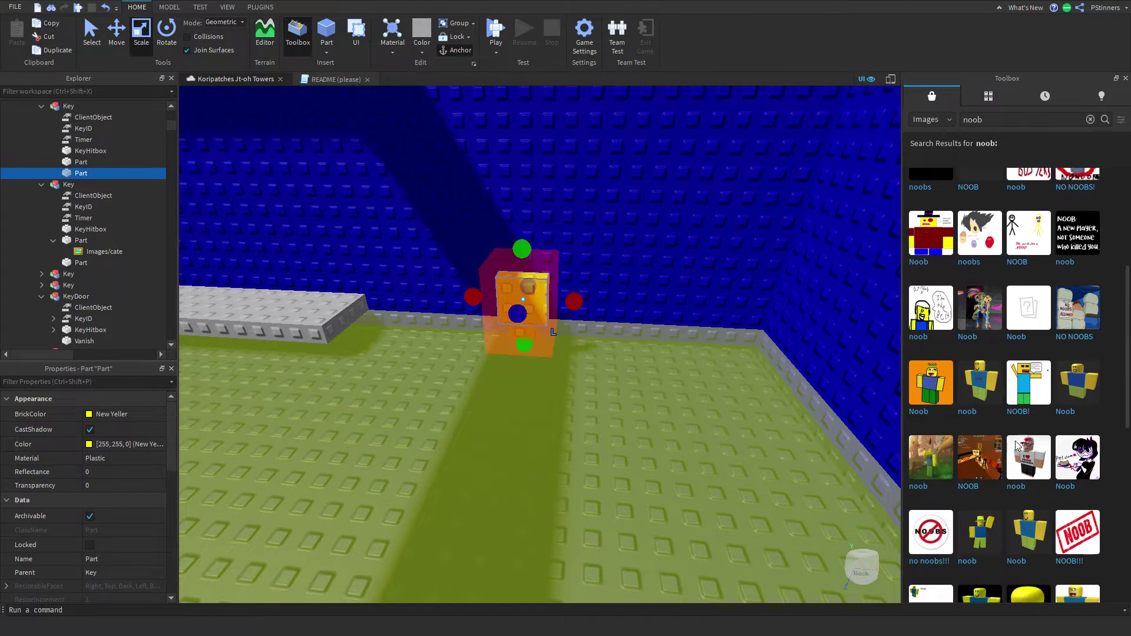
{"action": "scroll", "coordinate": [1005, 462], "scroll_direction": "down", "scroll_amount": 3}
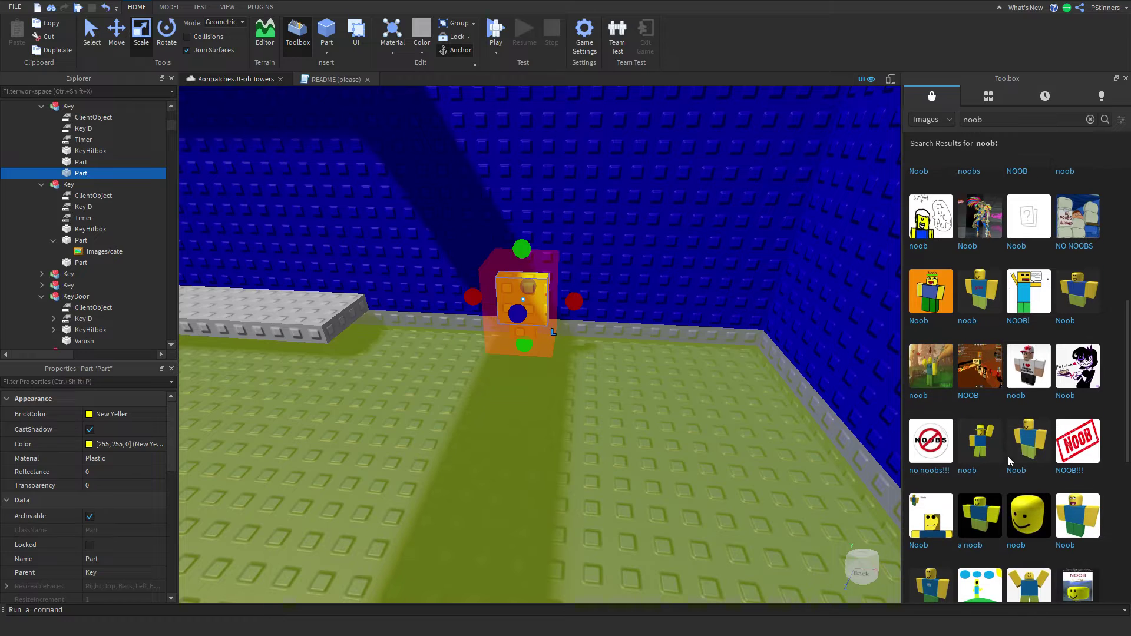
{"action": "left_click", "coordinate": [1010, 455]}
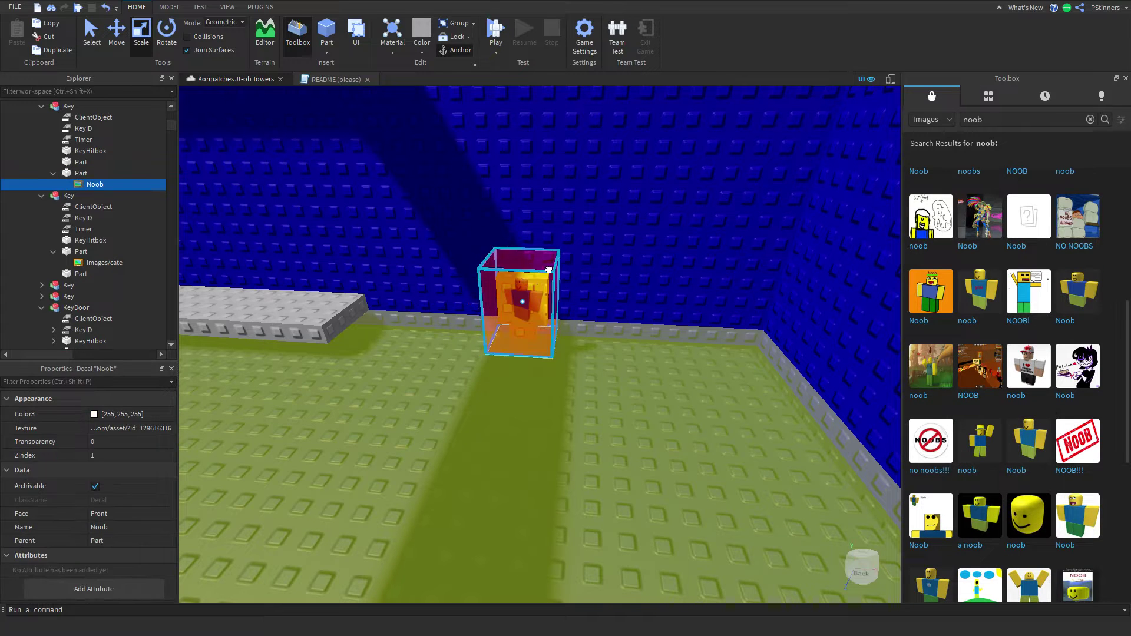
Set the yellow key's KeyID value to Noob
{"action": "left_click", "coordinate": [611, 437]}
{"action": "scroll", "coordinate": [611, 437], "scroll_direction": "up", "scroll_amount": 10}
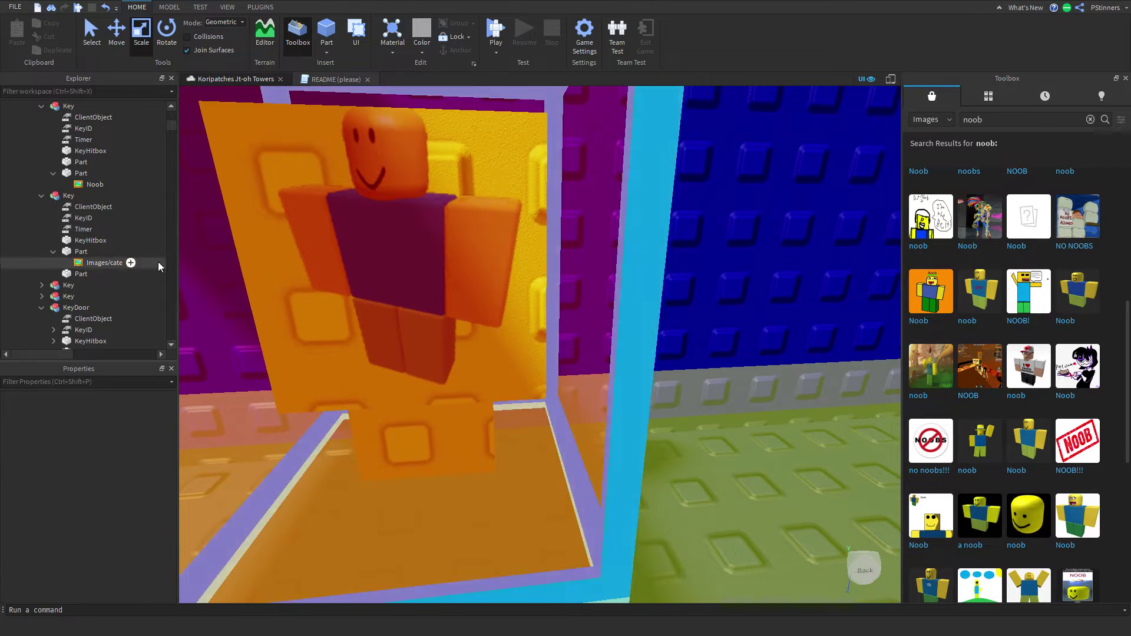
{"action": "scroll", "coordinate": [578, 454], "scroll_direction": "down", "scroll_amount": 5}
{"action": "scroll", "coordinate": [578, 455], "scroll_direction": "up", "scroll_amount": 5}
{"action": "scroll", "coordinate": [596, 368], "scroll_direction": "down", "scroll_amount": 4}
{"action": "left_click", "coordinate": [366, 308]}
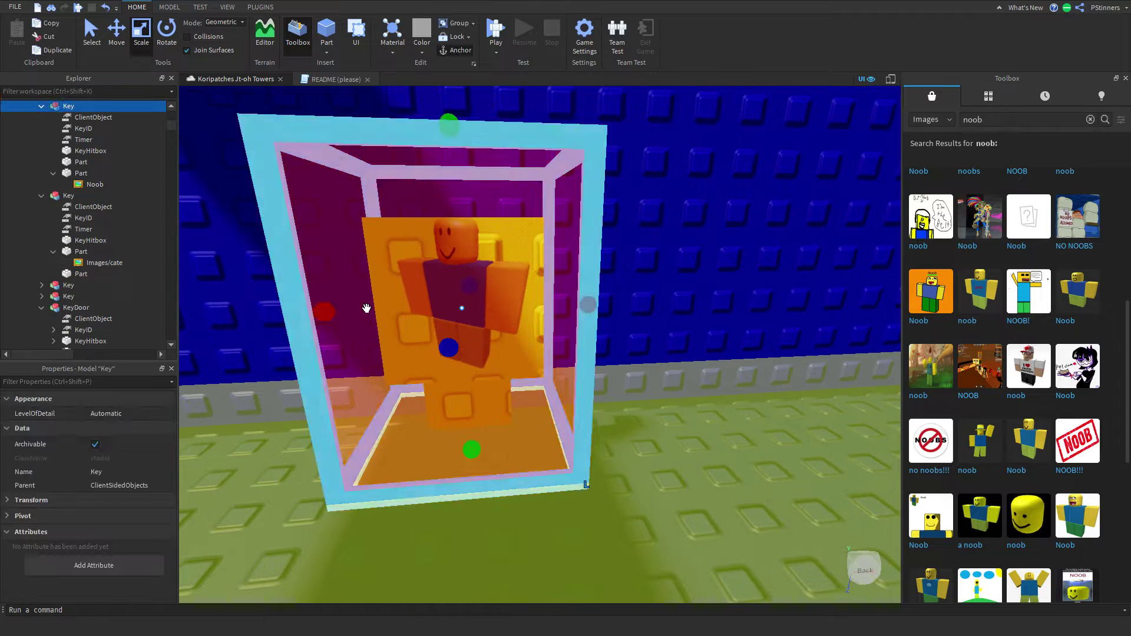
{"action": "left_click", "coordinate": [75, 138]}
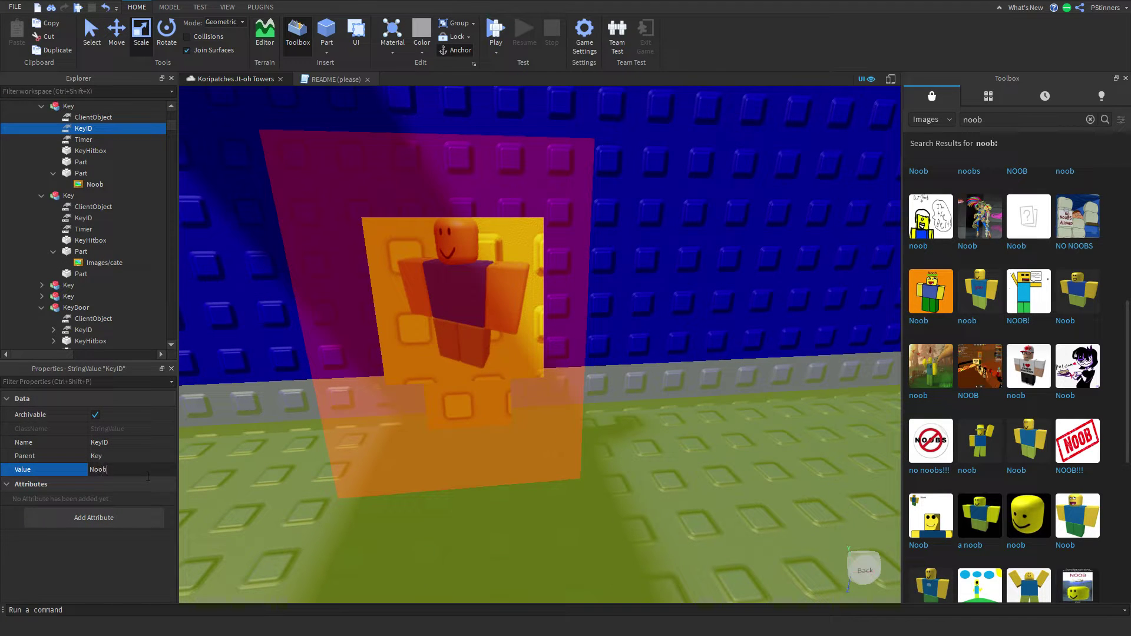
{"action": "left_click", "coordinate": [463, 528]}
{"action": "scroll", "coordinate": [462, 528], "scroll_direction": "down", "scroll_amount": 6}
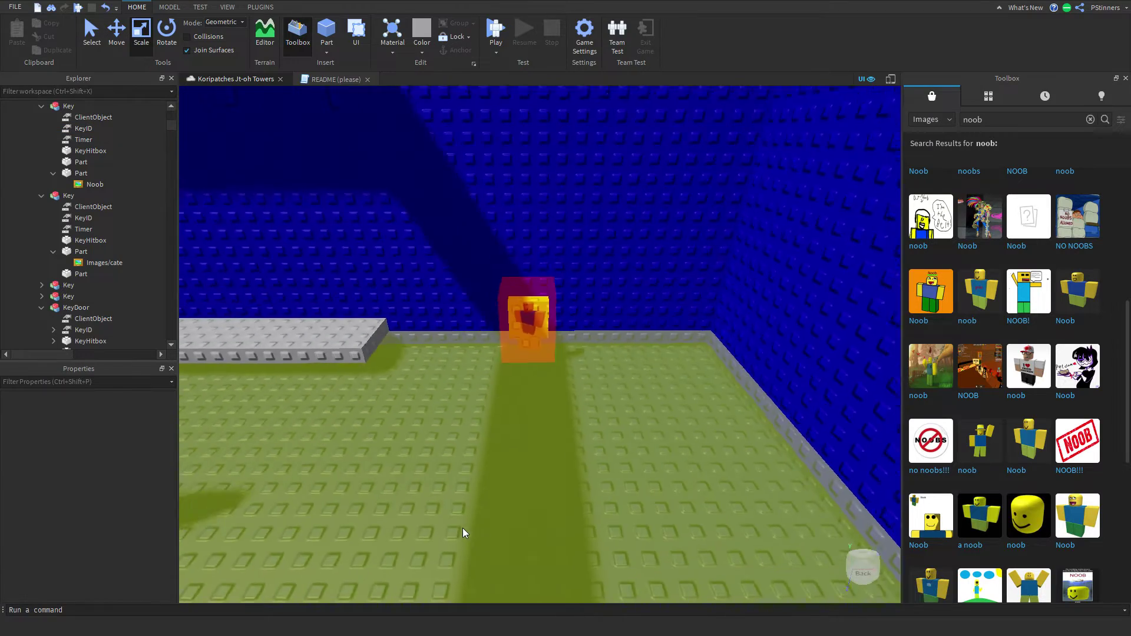
Examine the Social Credit Room corridor between the yellow and blue walls and the surrounding platforms
{"action": "right_click_drag", "start_coordinate": [462, 529], "coordinate": [431, 537]}
{"action": "scroll", "coordinate": [462, 529], "scroll_direction": "up", "scroll_amount": 5}
{"action": "scroll", "coordinate": [463, 529], "scroll_direction": "up", "scroll_amount": 4}
{"action": "left_click", "coordinate": [496, 495]}
{"action": "right_click_drag", "start_coordinate": [496, 494], "coordinate": [496, 495]}
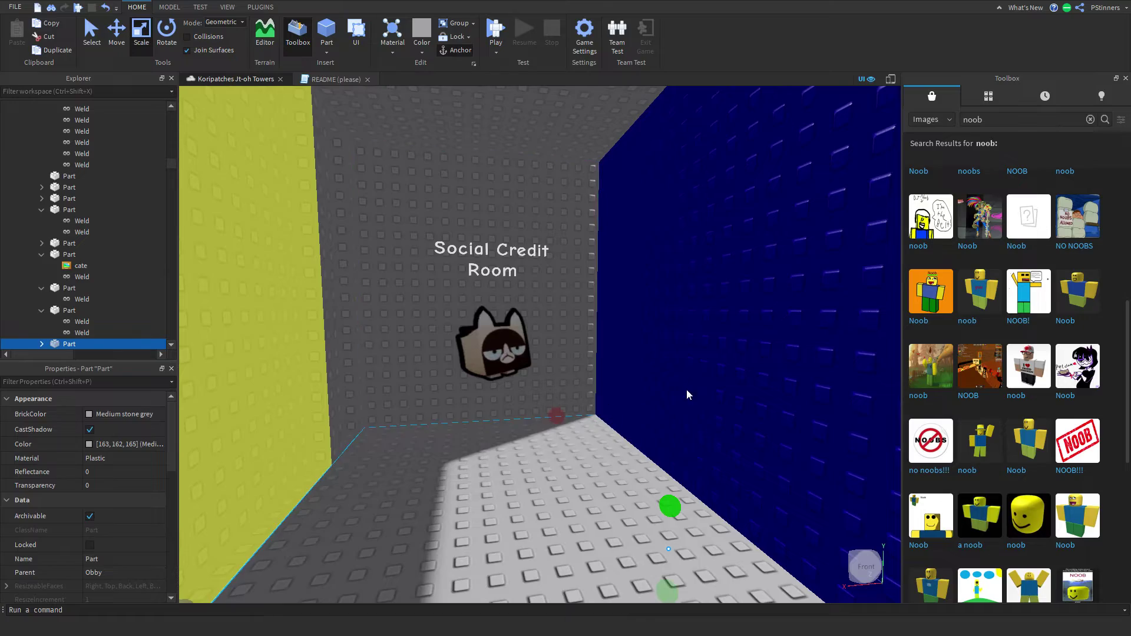
{"action": "left_click", "coordinate": [700, 386]}
{"action": "key", "text": "w"}
{"action": "right_click_drag", "start_coordinate": [700, 386], "coordinate": [708, 438]}
{"action": "key", "text": "w"}
{"action": "key", "text": "w"}
Cover the grey walled room opposite Cat Therapy with a flat roof panel resting on its walls
{"action": "left_click", "coordinate": [341, 304]}
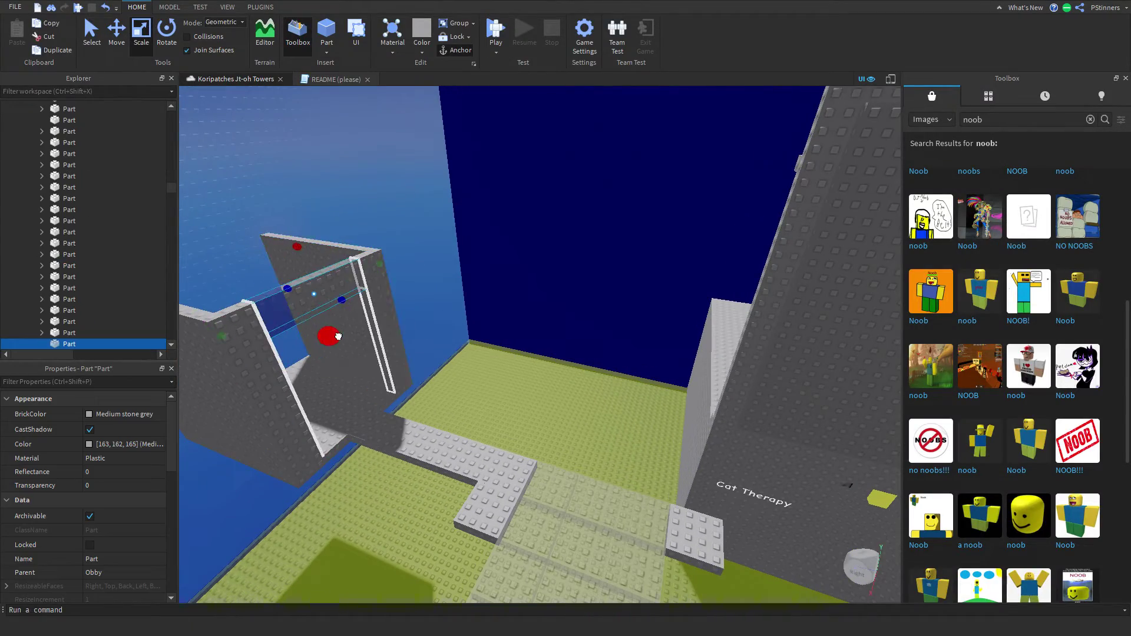
{"action": "left_click", "coordinate": [534, 347]}
{"action": "right_click_drag", "start_coordinate": [533, 347], "coordinate": [473, 344]}
{"action": "left_click", "coordinate": [472, 344]}
{"action": "left_click_drag", "start_coordinate": [359, 348], "coordinate": [384, 213]}
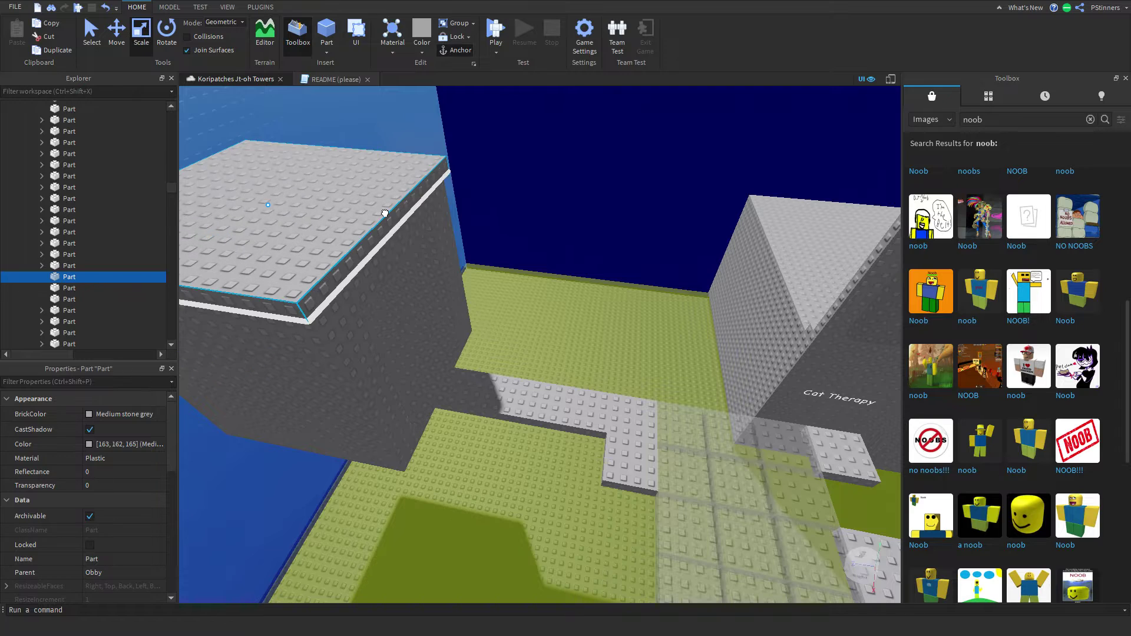
{"action": "scroll", "coordinate": [448, 289], "scroll_direction": "up", "scroll_amount": 1}
{"action": "key", "text": "f"}
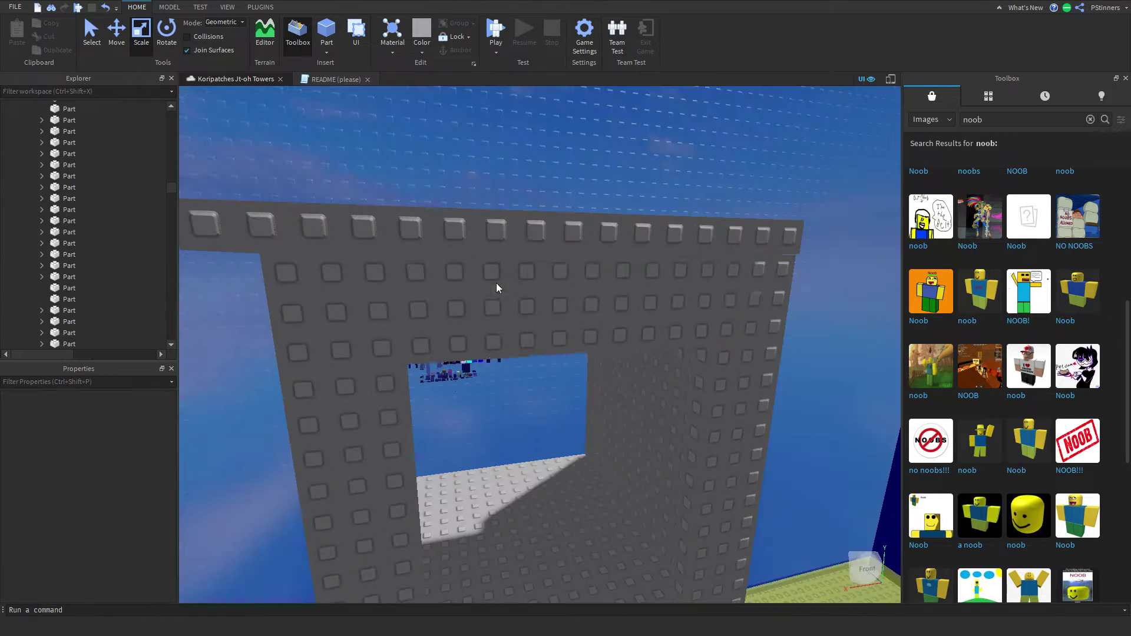
Examine the roofed room around its entrance, and locate the lobby area outside the tower
{"action": "left_click_drag", "start_coordinate": [495, 377], "coordinate": [485, 349]}
{"action": "scroll", "coordinate": [613, 412], "scroll_direction": "down", "scroll_amount": 3}
{"action": "left_click", "coordinate": [685, 472]}
{"action": "right_click_drag", "start_coordinate": [685, 472], "coordinate": [687, 477]}
{"action": "scroll", "coordinate": [687, 490], "scroll_direction": "up", "scroll_amount": 4}
{"action": "left_click_drag", "start_coordinate": [686, 494], "coordinate": [562, 529]}
{"action": "left_click", "coordinate": [460, 336]}
{"action": "scroll", "coordinate": [460, 335], "scroll_direction": "down", "scroll_amount": 4}
{"action": "right_click_drag", "start_coordinate": [459, 335], "coordinate": [460, 336]}
{"action": "key", "text": "s"}
{"action": "key", "text": "w"}
{"action": "key", "text": "w"}
{"action": "right_click_drag", "start_coordinate": [659, 364], "coordinate": [659, 363]}
{"action": "key", "text": "w"}
{"action": "left_click", "coordinate": [658, 364]}
{"action": "left_click", "coordinate": [564, 373]}
{"action": "scroll", "coordinate": [601, 352], "scroll_direction": "up", "scroll_amount": 2}
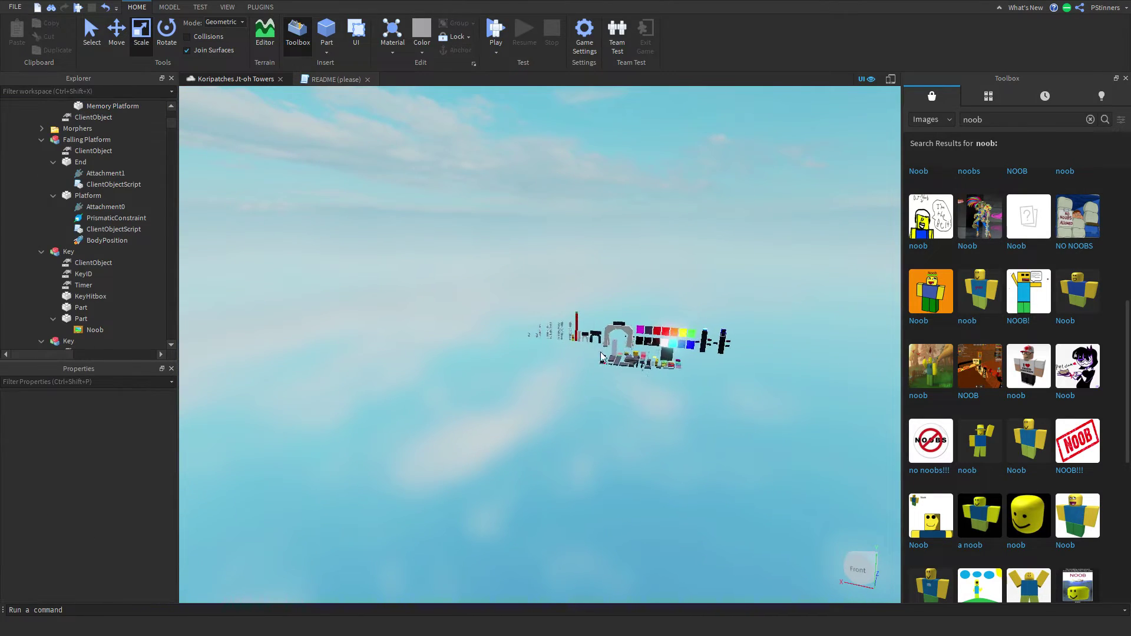
Duplicate the Tower of Cog Gear Factories portal in the lobby and move the copy up to the tower
{"action": "left_click", "coordinate": [607, 347]}
{"action": "key", "text": "f"}
{"action": "left_click", "coordinate": [692, 253]}
{"action": "right_click_drag", "start_coordinate": [675, 263], "coordinate": [674, 262]}
{"action": "left_click", "coordinate": [559, 338]}
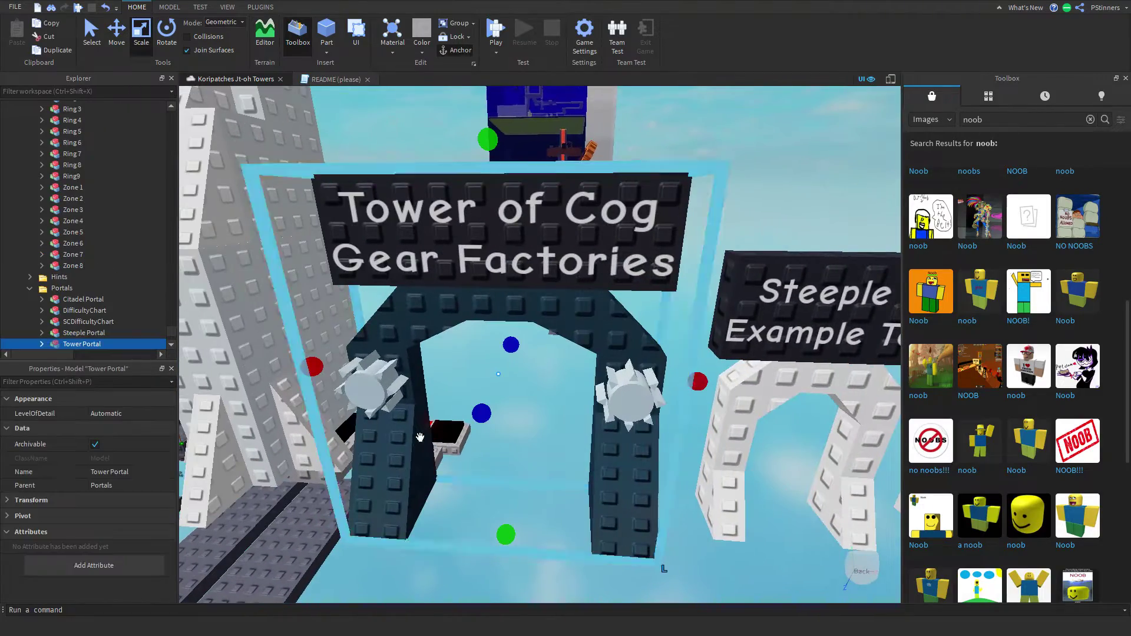
{"action": "scroll", "coordinate": [448, 358], "scroll_direction": "down", "scroll_amount": 3}
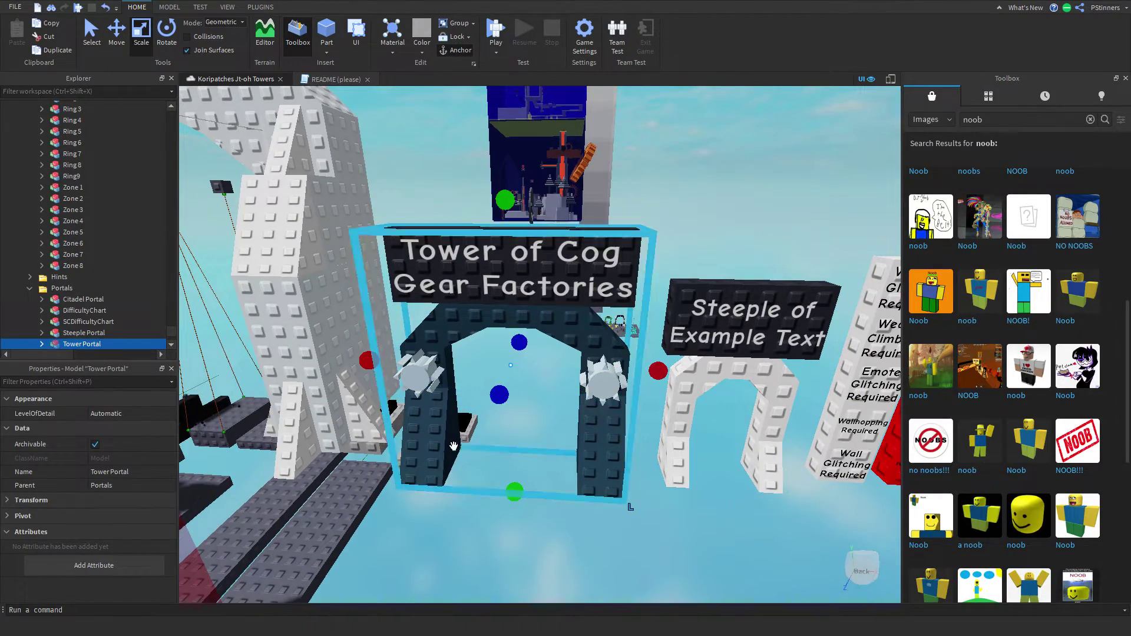
{"action": "key", "text": "ctrl+d"}
{"action": "left_click_drag", "start_coordinate": [470, 460], "coordinate": [441, 406]}
{"action": "right_click_drag", "start_coordinate": [442, 406], "coordinate": [441, 406]}
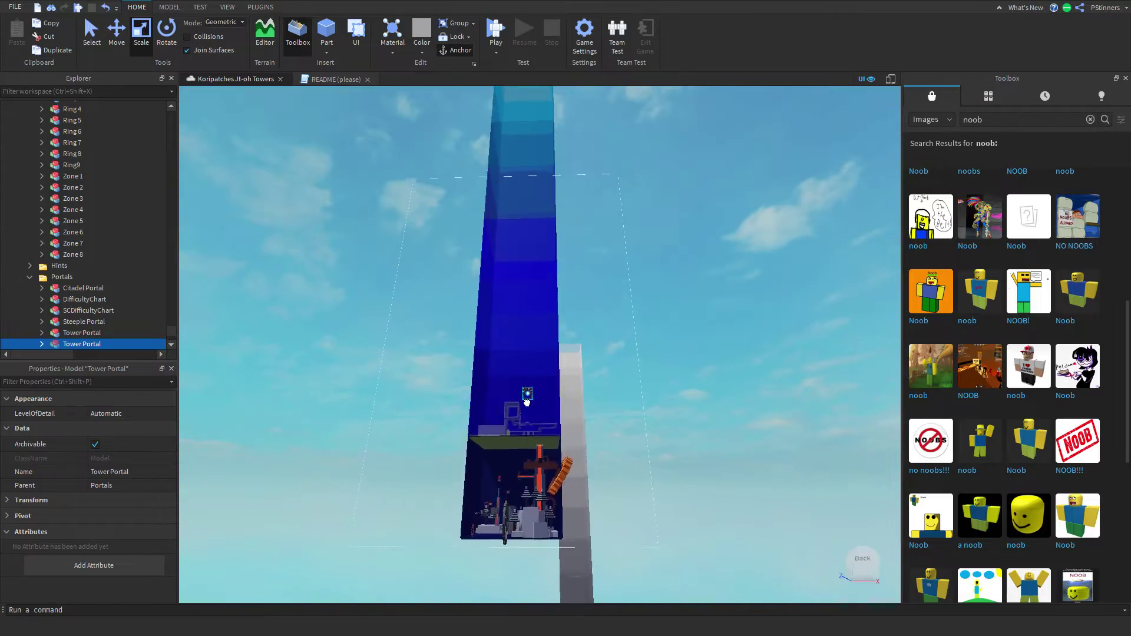
Stand the portal copy on the floor inside the roofed room, between its two side walls
{"action": "scroll", "coordinate": [528, 402], "scroll_direction": "up", "scroll_amount": 10}
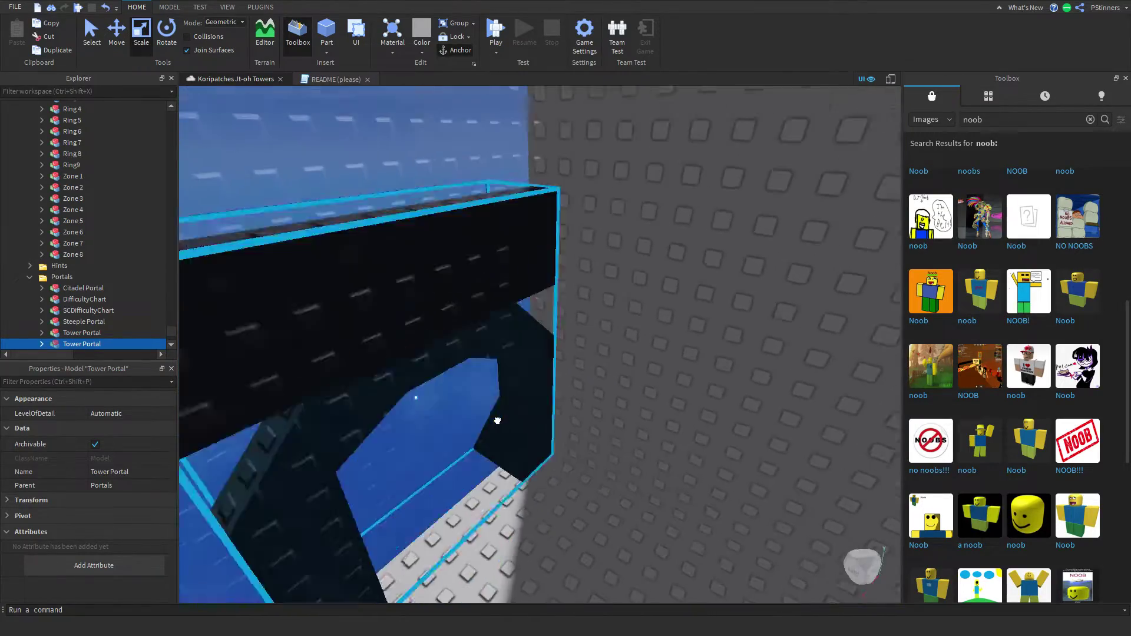
{"action": "scroll", "coordinate": [499, 422], "scroll_direction": "down", "scroll_amount": 3}
{"action": "left_click_drag", "start_coordinate": [498, 421], "coordinate": [476, 505]}
{"action": "scroll", "coordinate": [508, 482], "scroll_direction": "up", "scroll_amount": 3}
{"action": "scroll", "coordinate": [512, 508], "scroll_direction": "down", "scroll_amount": 3}
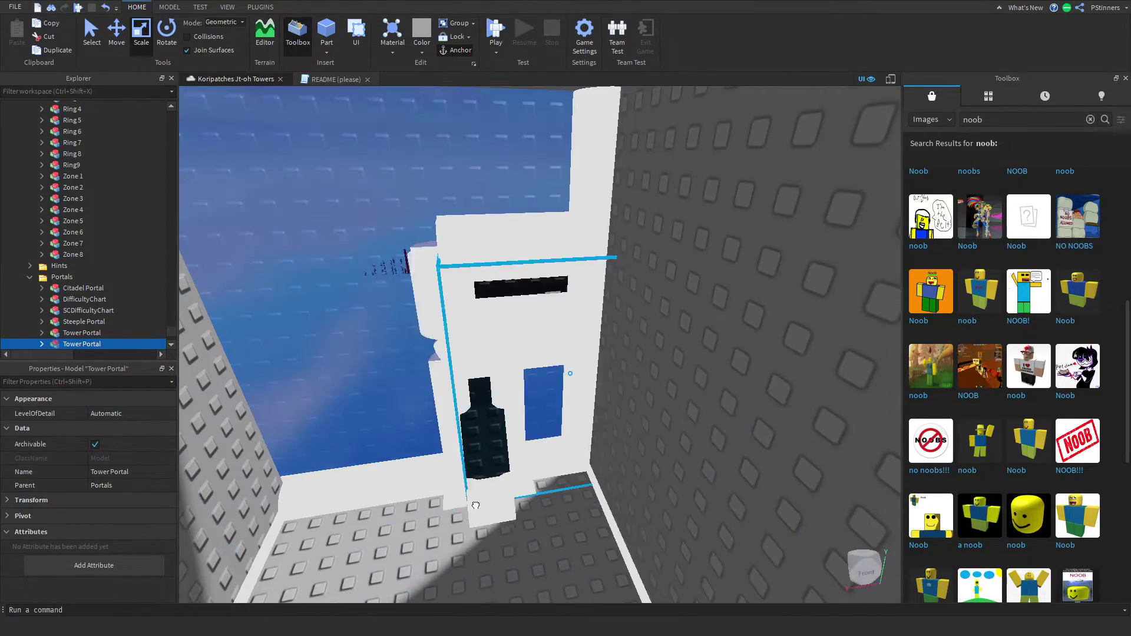
{"action": "scroll", "coordinate": [476, 506], "scroll_direction": "down", "scroll_amount": 5}
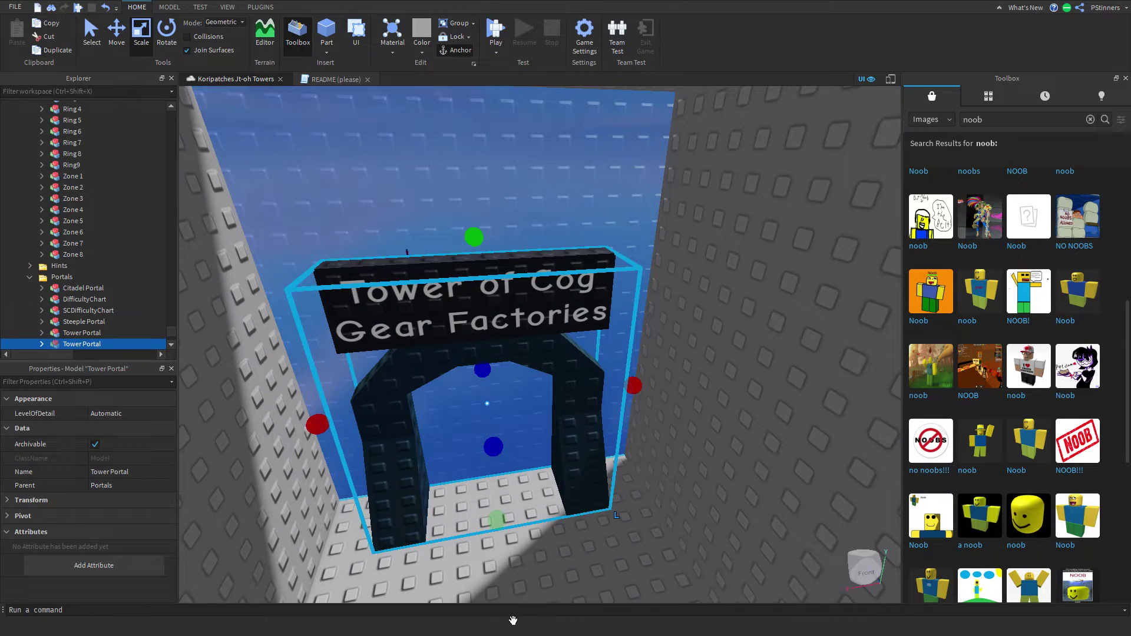
{"action": "left_click", "coordinate": [512, 604]}
{"action": "scroll", "coordinate": [700, 490], "scroll_direction": "up", "scroll_amount": 3}
{"action": "right_click_drag", "start_coordinate": [730, 470], "coordinate": [639, 424]}
{"action": "scroll", "coordinate": [638, 425], "scroll_direction": "down", "scroll_amount": 3}
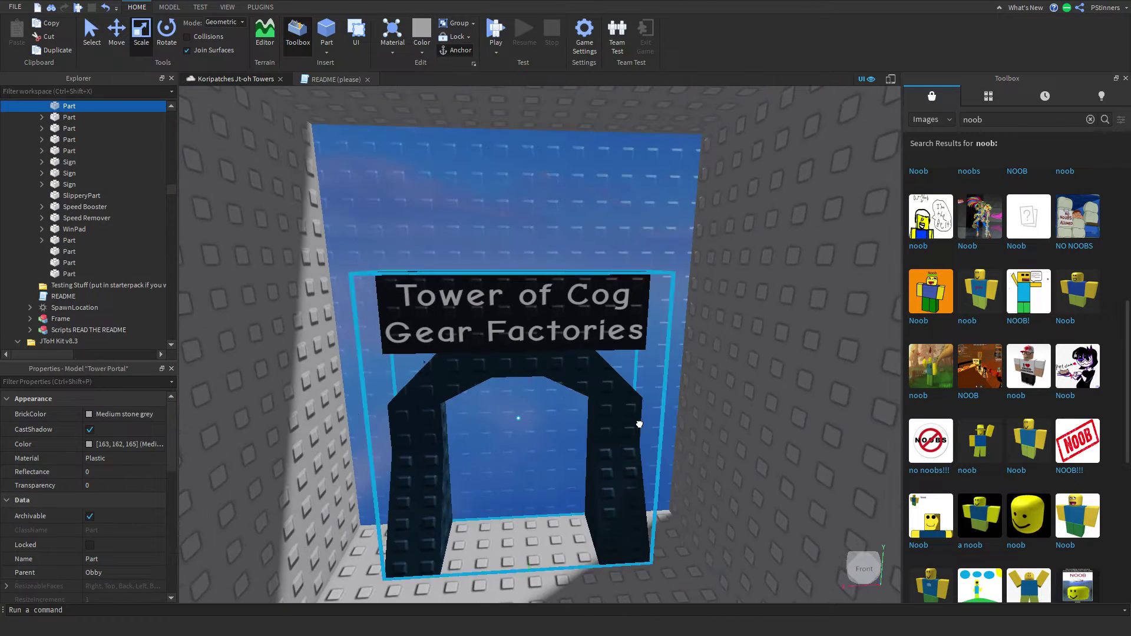
Recolor all the arch parts and wedges of the copied portal Dark blue, leaving out the name sign
{"action": "left_click", "coordinate": [639, 424]}
{"action": "scroll", "coordinate": [71, 254], "scroll_direction": "down", "scroll_amount": 2}
{"action": "left_click", "coordinate": [42, 281]}
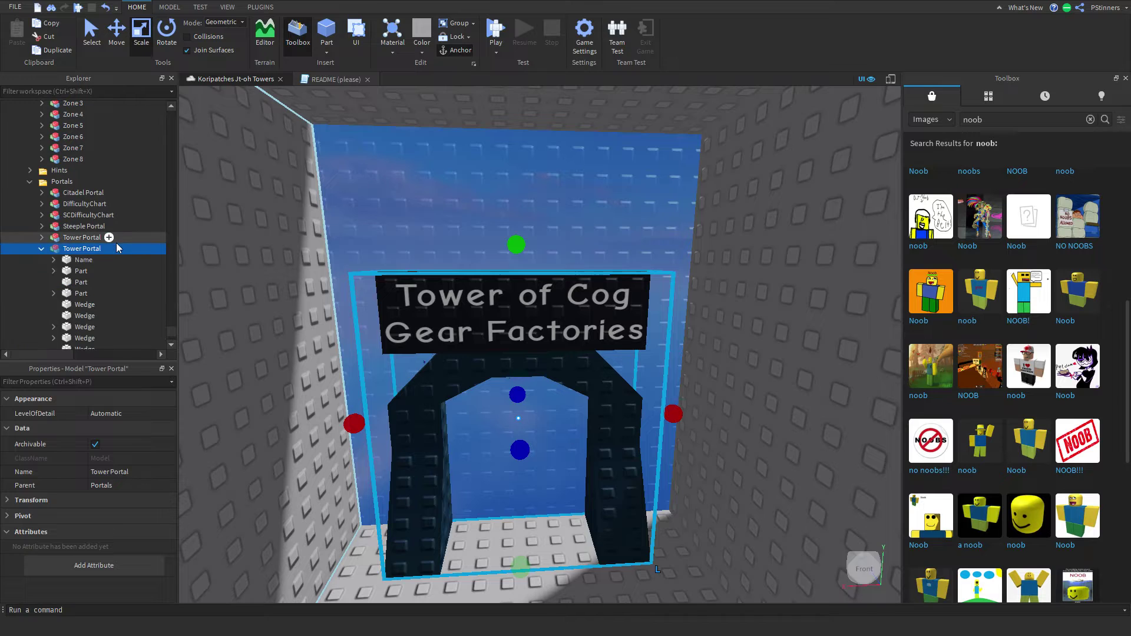
{"action": "left_click", "coordinate": [118, 259]}
{"action": "left_click", "coordinate": [122, 271]}
{"action": "left_click", "coordinate": [121, 283]}
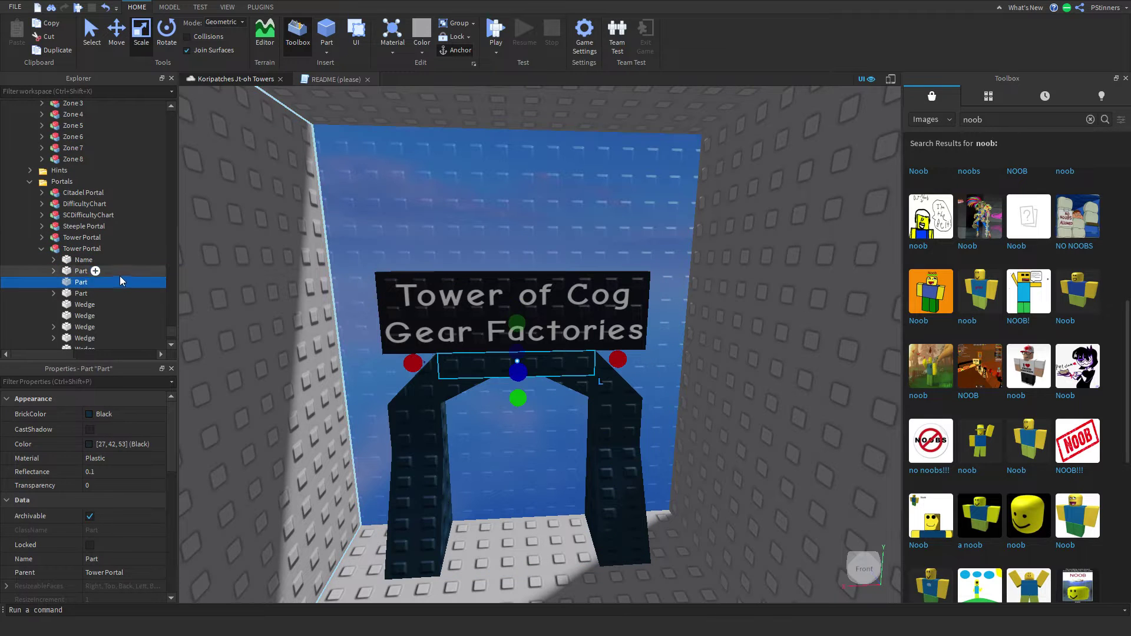
{"action": "left_click_drag", "start_coordinate": [119, 276], "coordinate": [113, 310]}
{"action": "scroll", "coordinate": [118, 312], "scroll_direction": "down", "scroll_amount": 1}
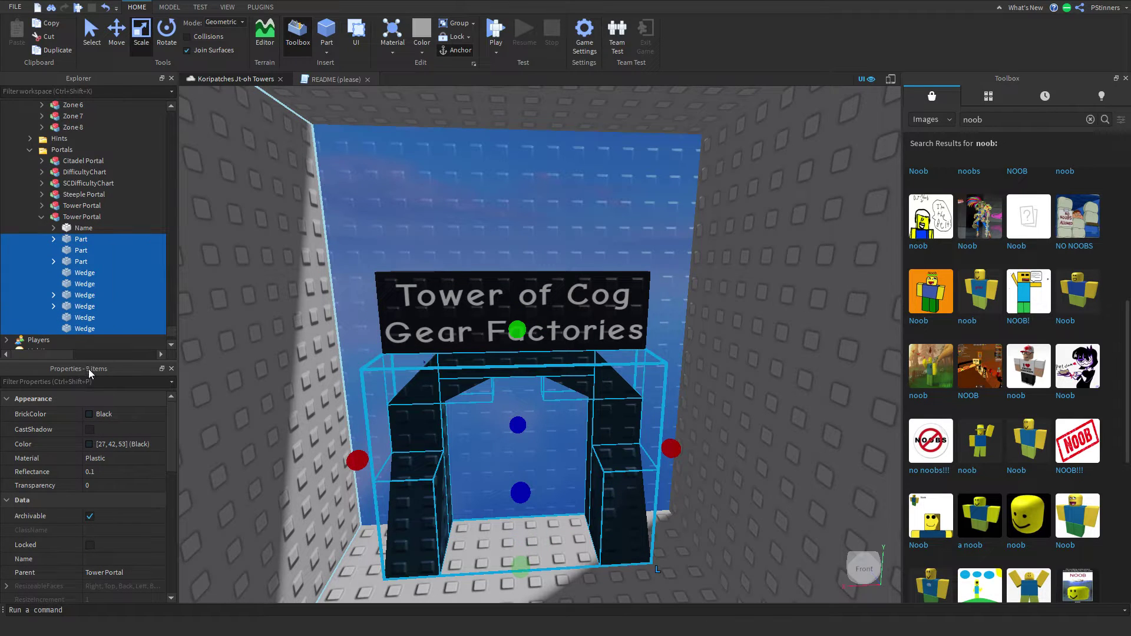
{"action": "left_click", "coordinate": [90, 415]}
{"action": "left_click", "coordinate": [214, 501]}
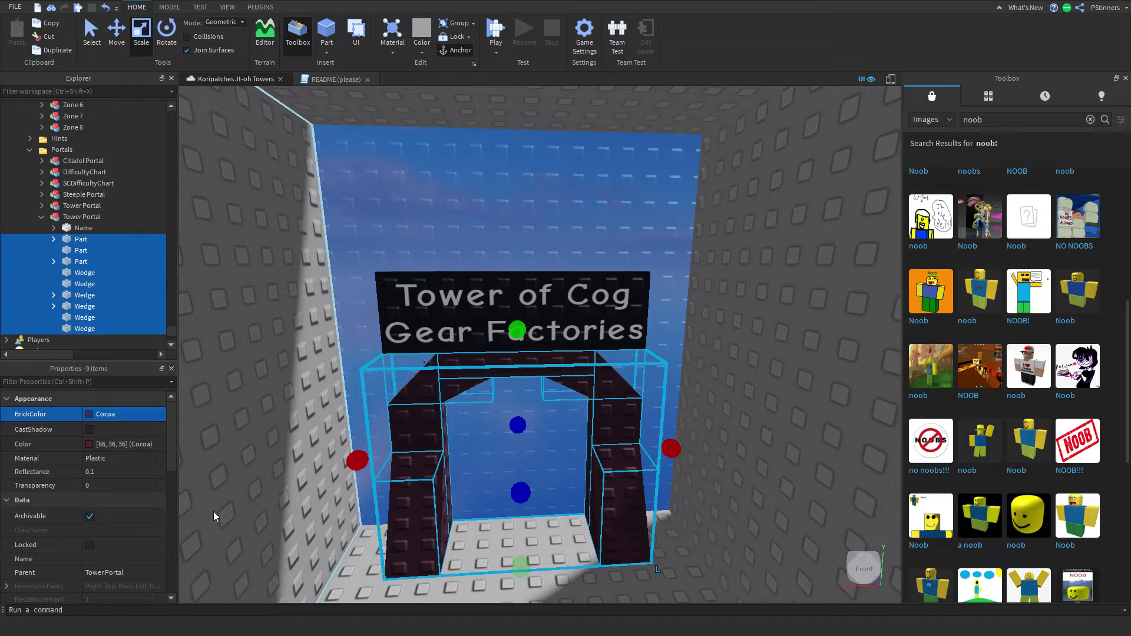
{"action": "left_click", "coordinate": [91, 414]}
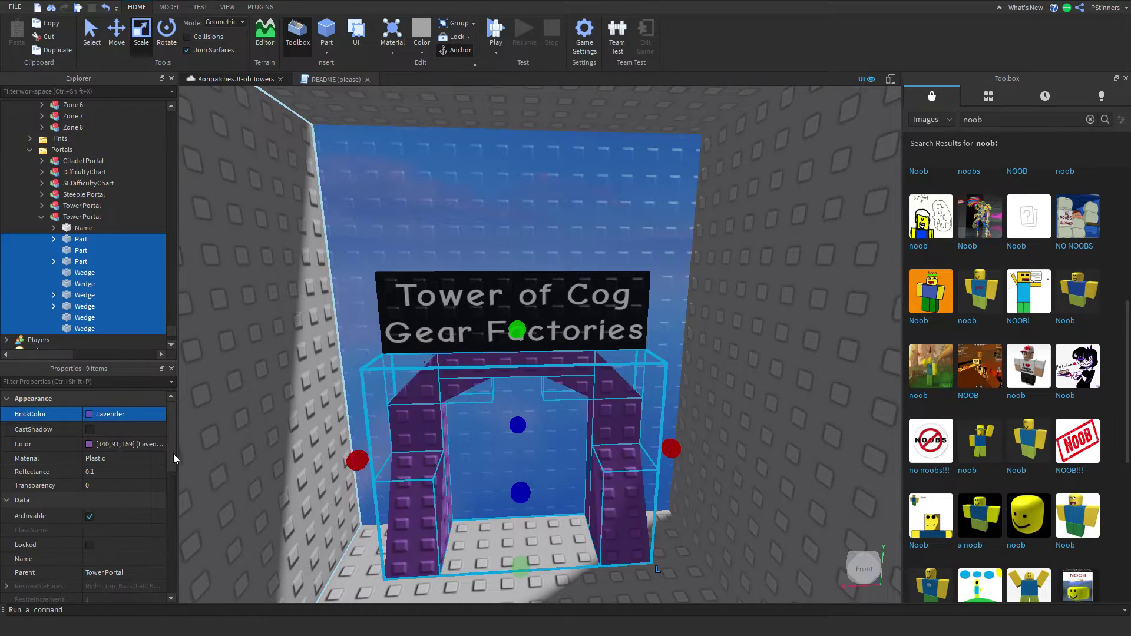
{"action": "left_click", "coordinate": [168, 416]}
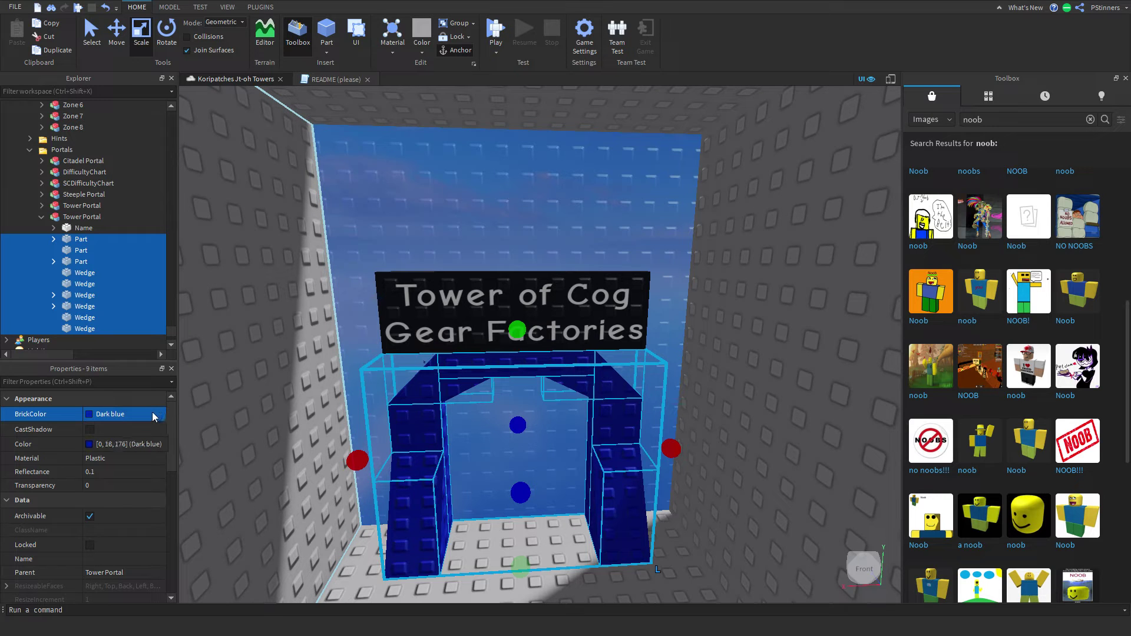
Change the text on the copied portal's name sign to Outside
{"action": "left_click", "coordinate": [464, 217]}
{"action": "right_click_drag", "start_coordinate": [464, 217], "coordinate": [465, 215]}
{"action": "scroll", "coordinate": [465, 216], "scroll_direction": "up", "scroll_amount": 3}
{"action": "scroll", "coordinate": [464, 215], "scroll_direction": "down", "scroll_amount": 3}
{"action": "left_click", "coordinate": [465, 216]}
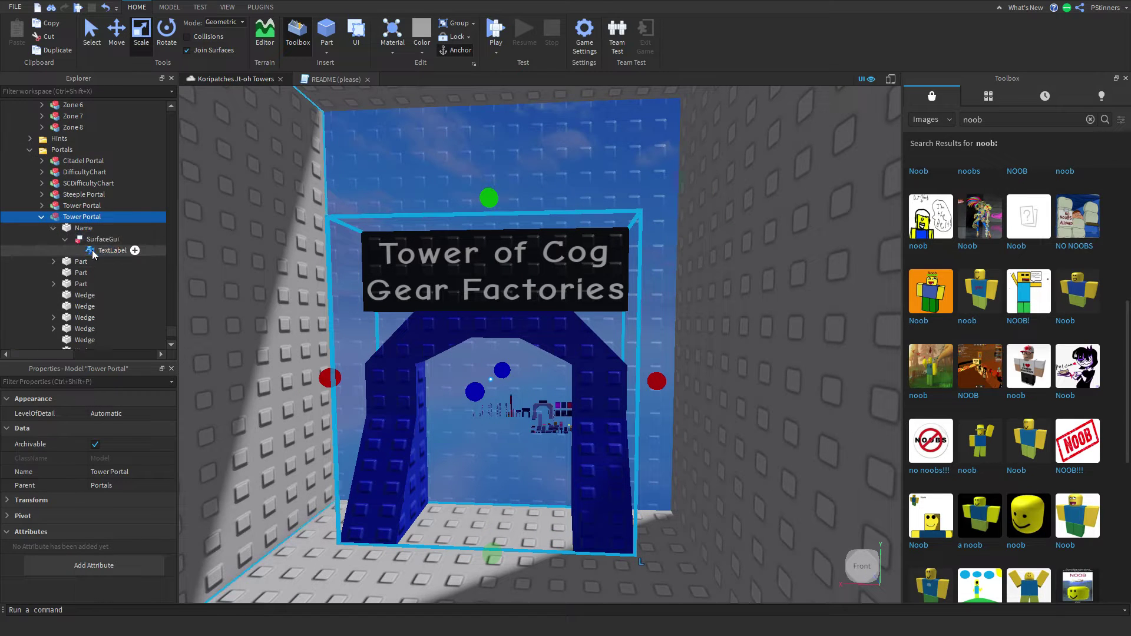
{"action": "left_click", "coordinate": [92, 250]}
{"action": "scroll", "coordinate": [98, 520], "scroll_direction": "down", "scroll_amount": 10}
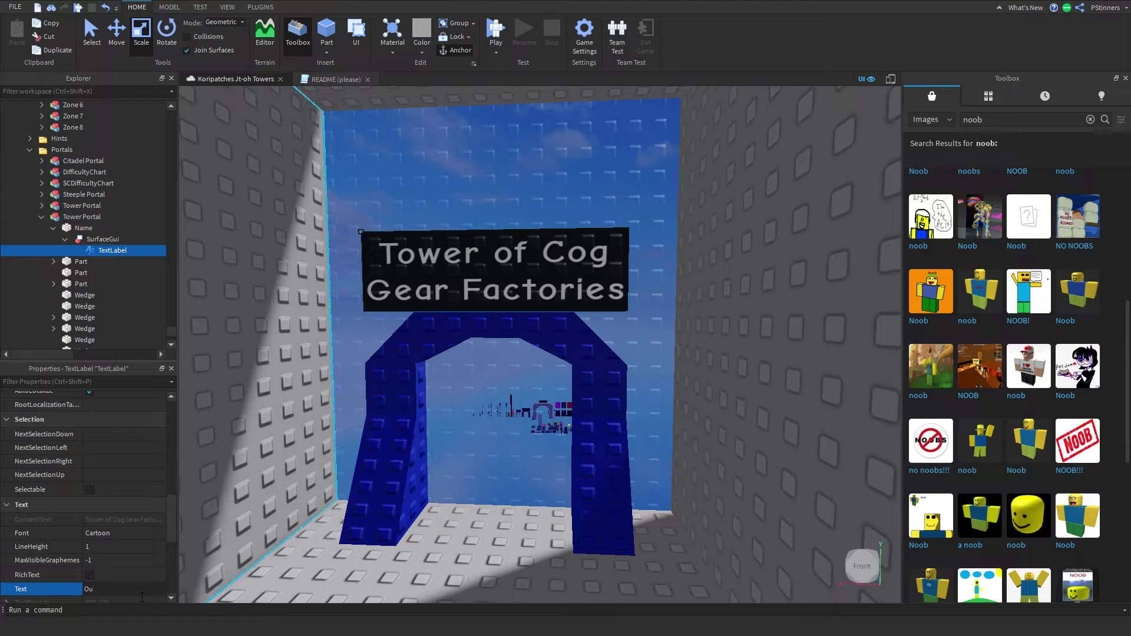
{"action": "left_click", "coordinate": [507, 293]}
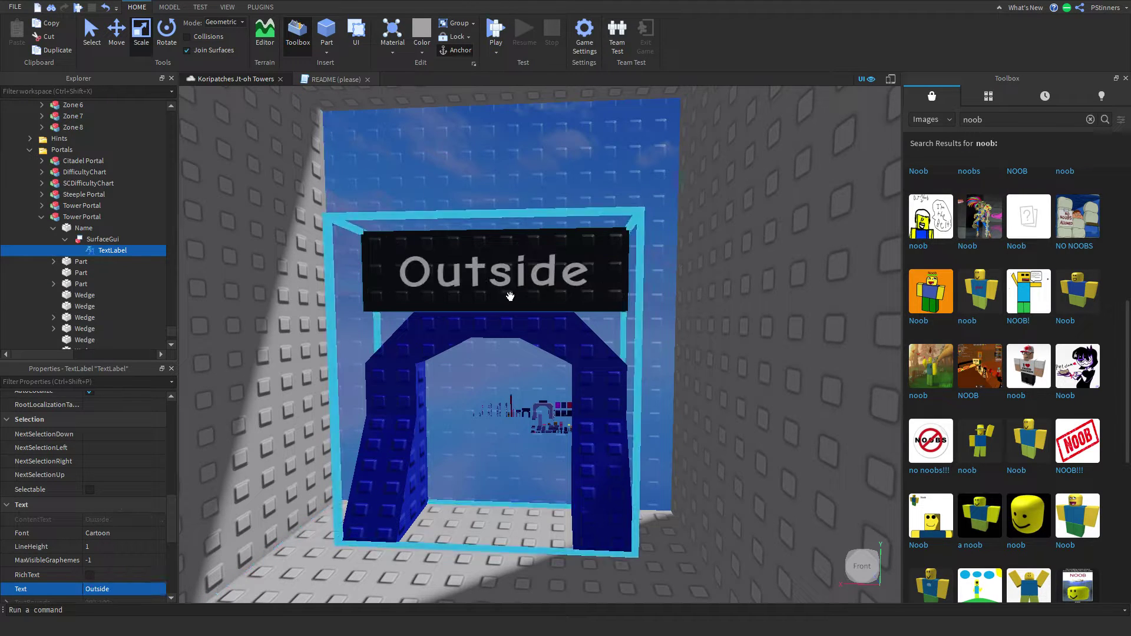
Examine the tower from outside, around the floor that holds the portal room
{"action": "key", "text": "f"}
{"action": "key", "text": "w"}
{"action": "left_click", "coordinate": [645, 330]}
{"action": "right_click_drag", "start_coordinate": [645, 330], "coordinate": [645, 330]}
{"action": "key", "text": "s"}
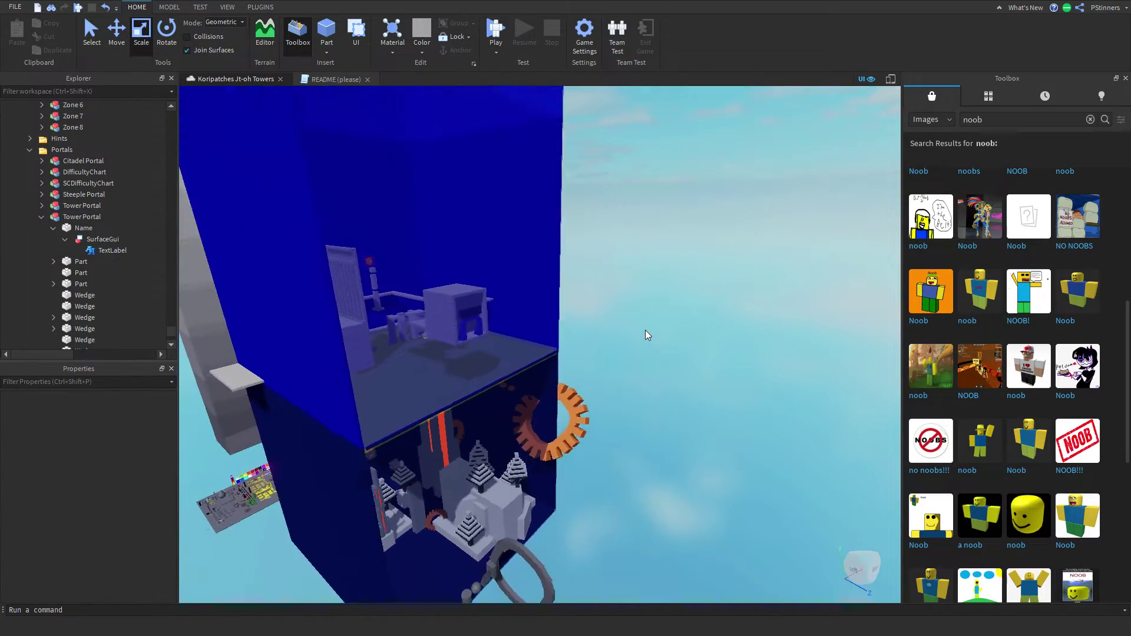
{"action": "key", "text": "d"}
{"action": "key", "text": "a"}
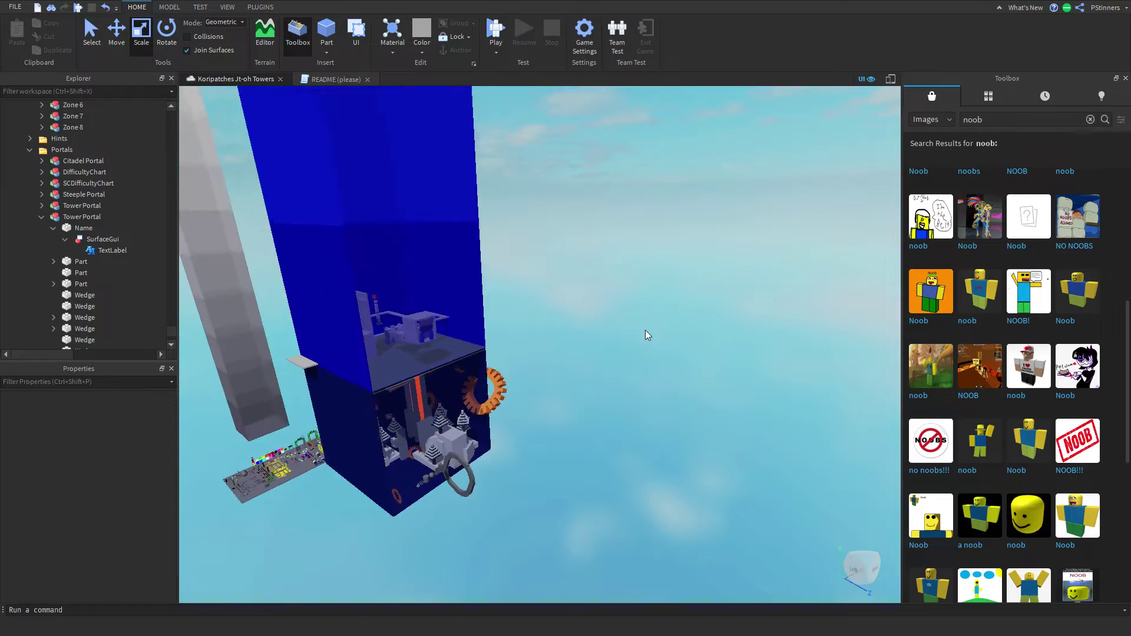
{"action": "key", "text": "w"}
{"action": "key", "text": "w"}
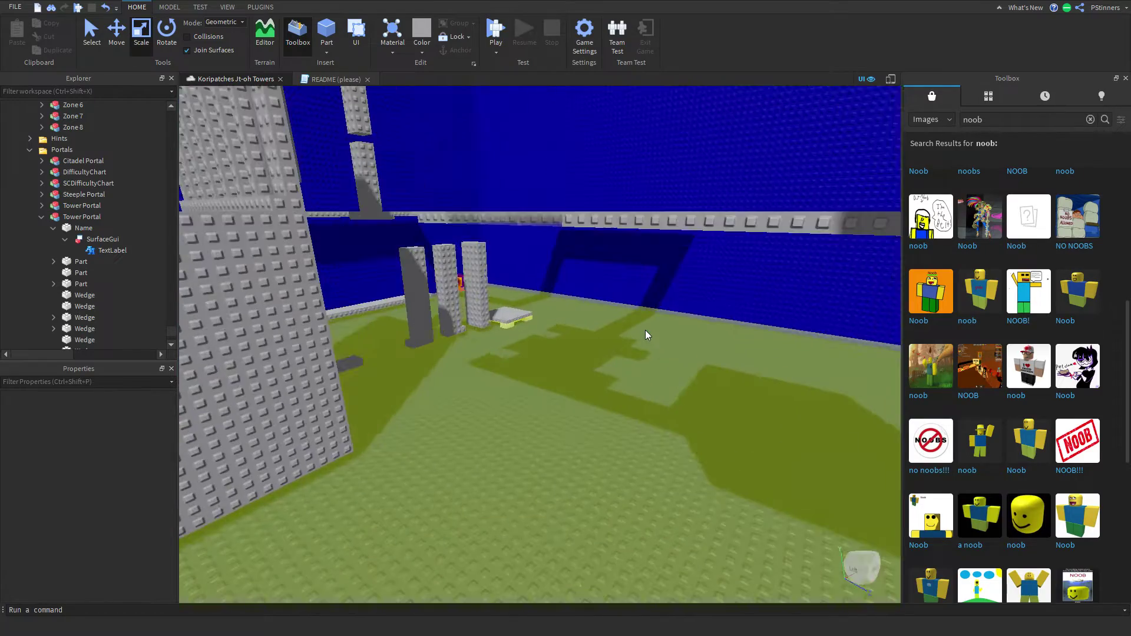
{"action": "key", "text": "s"}
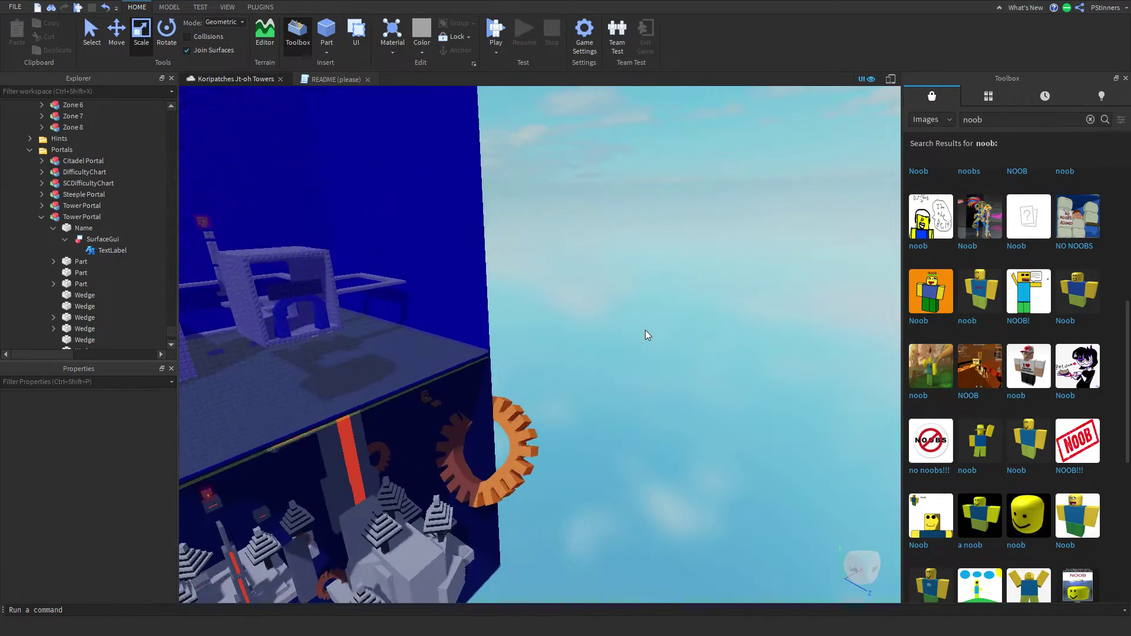
Duplicate the Teleporter model among the kit's sample objects outside the tower
{"action": "right_click_drag", "start_coordinate": [646, 330], "coordinate": [638, 317]}
{"action": "key", "text": "w"}
{"action": "key", "text": "a"}
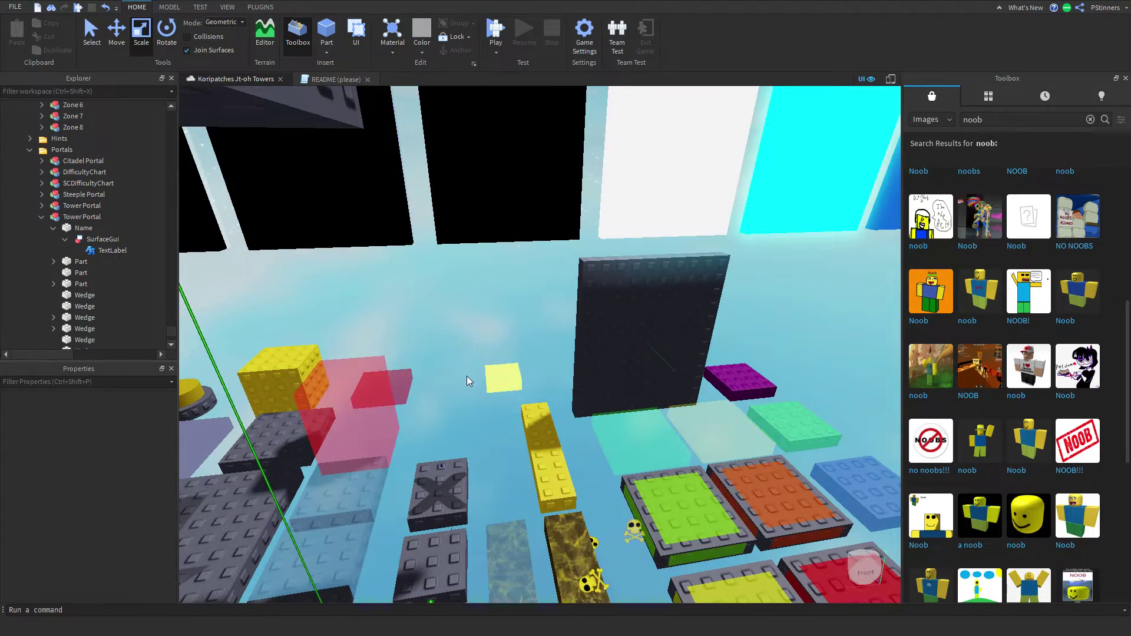
{"action": "left_click", "coordinate": [506, 401]}
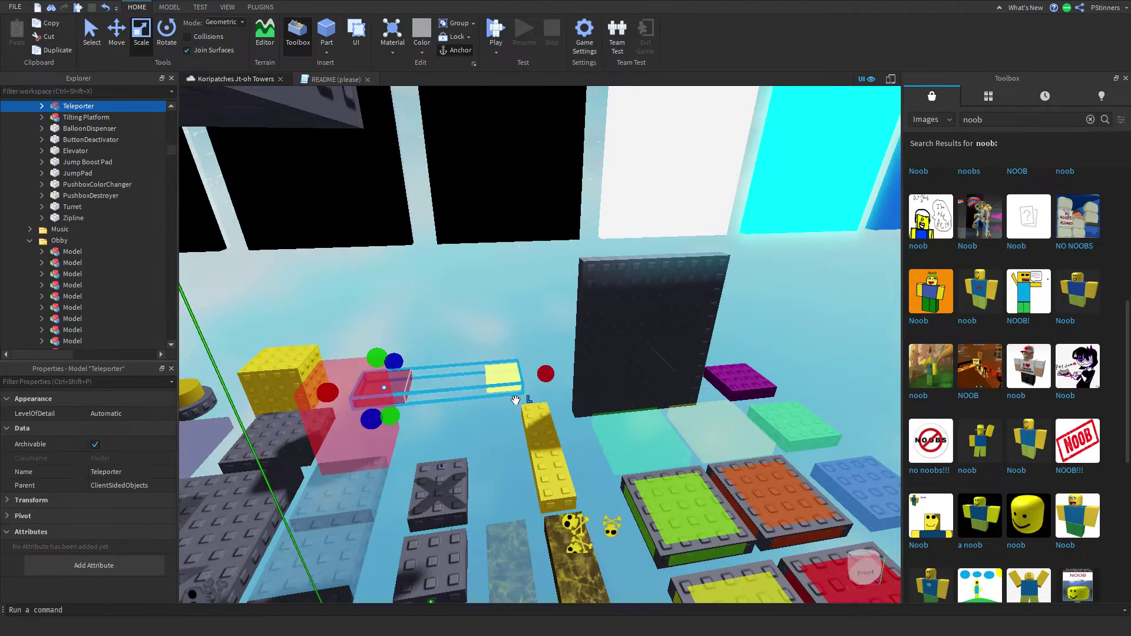
{"action": "key", "text": "ctrl+d"}
Carry the teleporter copy into the tower and stand its red part upright in the Outside portal's archway
{"action": "left_click_drag", "start_coordinate": [513, 396], "coordinate": [599, 424]}
{"action": "right_click_drag", "start_coordinate": [599, 425], "coordinate": [599, 424]}
{"action": "left_click_drag", "start_coordinate": [599, 424], "coordinate": [599, 425]}
{"action": "right_click_drag", "start_coordinate": [599, 425], "coordinate": [599, 425]}
{"action": "left_click_drag", "start_coordinate": [598, 424], "coordinate": [599, 424]}
{"action": "right_click_drag", "start_coordinate": [599, 424], "coordinate": [599, 424]}
{"action": "key", "text": "w"}
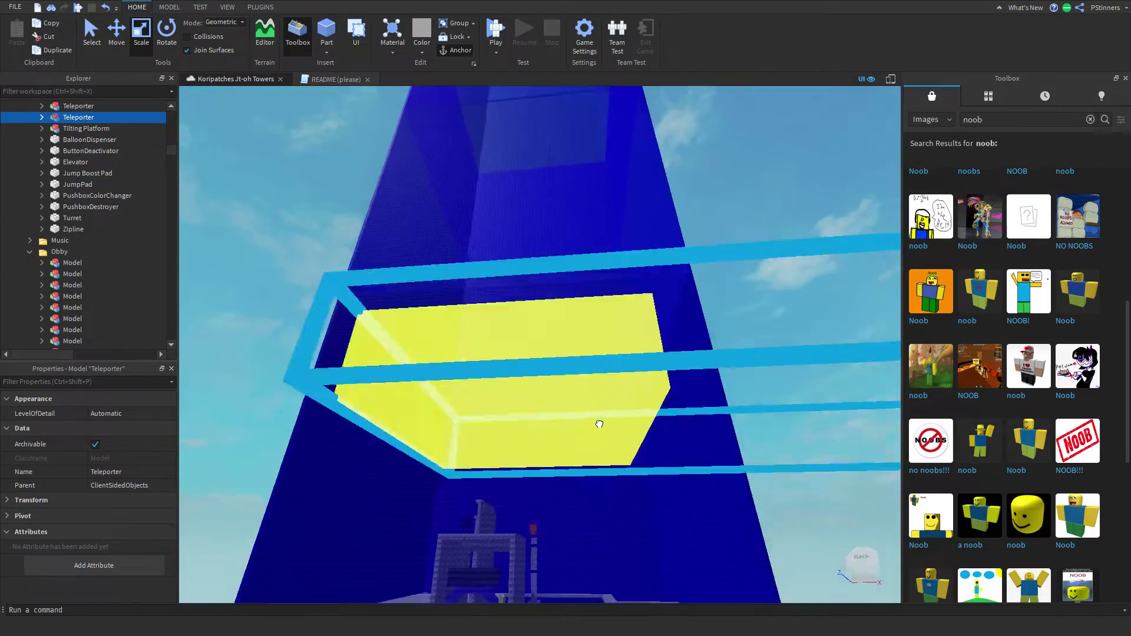
{"action": "left_click_drag", "start_coordinate": [600, 424], "coordinate": [600, 424]}
{"action": "right_click_drag", "start_coordinate": [599, 425], "coordinate": [599, 425]}
{"action": "left_click_drag", "start_coordinate": [599, 424], "coordinate": [599, 424]}
{"action": "right_click_drag", "start_coordinate": [599, 425], "coordinate": [599, 425]}
{"action": "left_click_drag", "start_coordinate": [599, 424], "coordinate": [599, 424]}
{"action": "right_click_drag", "start_coordinate": [600, 424], "coordinate": [599, 424]}
{"action": "left_click_drag", "start_coordinate": [600, 424], "coordinate": [513, 368]}
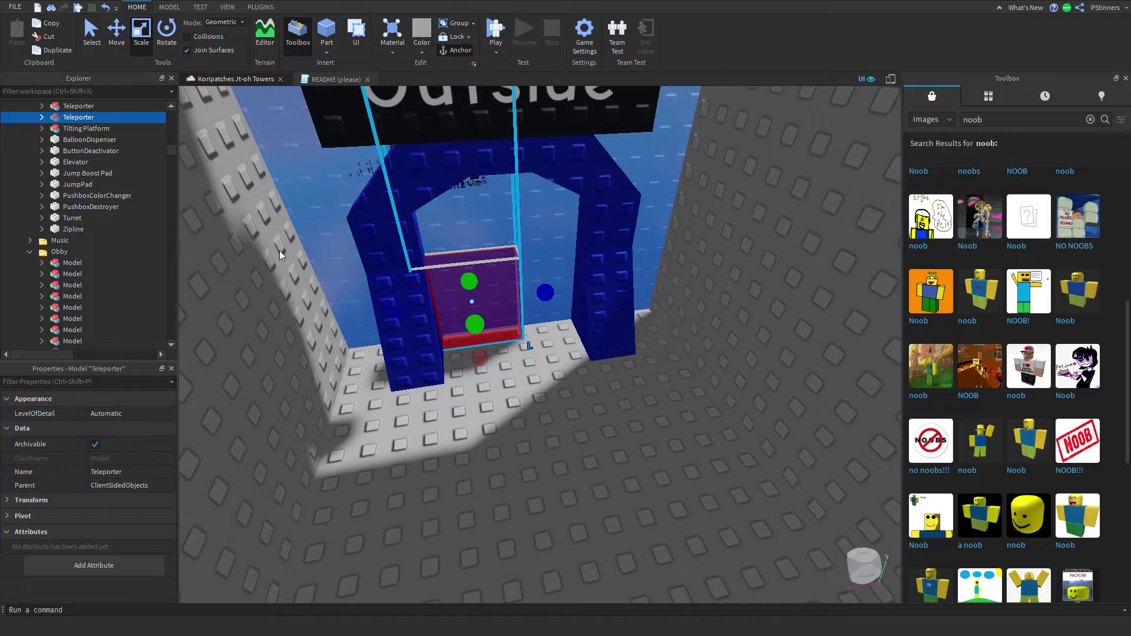
Enlarge the copied teleporter's red part in width and height to fill the Outside portal's archway
{"action": "left_click", "coordinate": [43, 117]}
{"action": "left_click", "coordinate": [94, 129]}
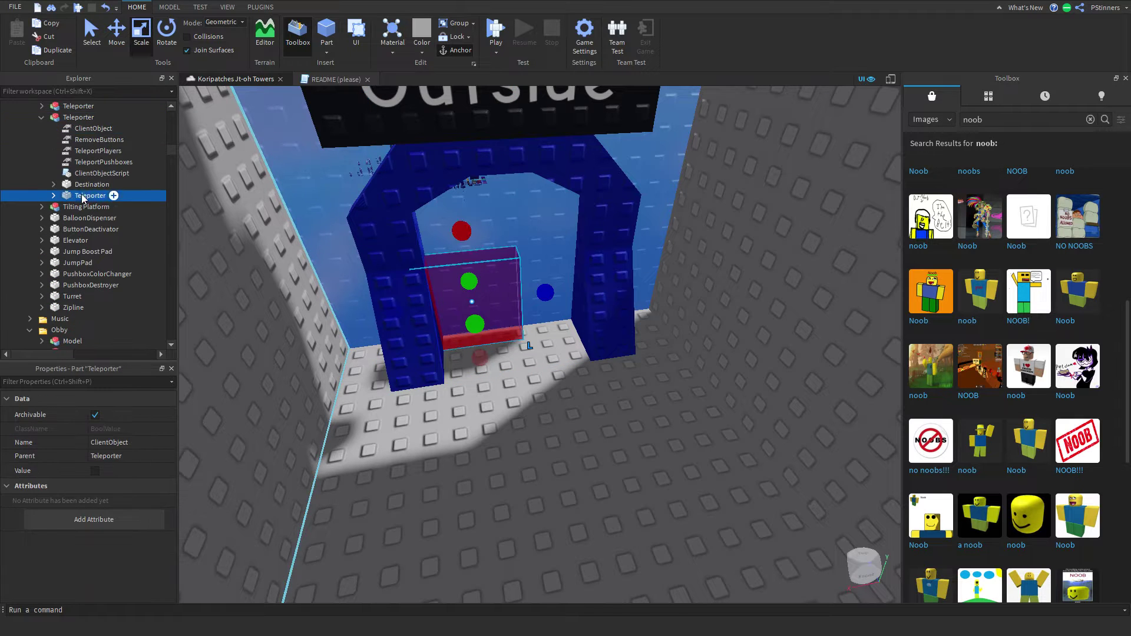
{"action": "left_click_drag", "start_coordinate": [547, 294], "coordinate": [620, 295]}
{"action": "left_click_drag", "start_coordinate": [503, 227], "coordinate": [497, 136]}
{"action": "left_click_drag", "start_coordinate": [409, 302], "coordinate": [380, 287]}
{"action": "mouse_move", "coordinate": [514, 171]}
{"action": "left_mouse_down"}
{"action": "mouse_move", "coordinate": [500, 179]}
{"action": "mouse_move", "coordinate": [503, 164]}
{"action": "left_mouse_up"}
{"action": "left_click", "coordinate": [646, 454]}
{"action": "left_click", "coordinate": [536, 277]}
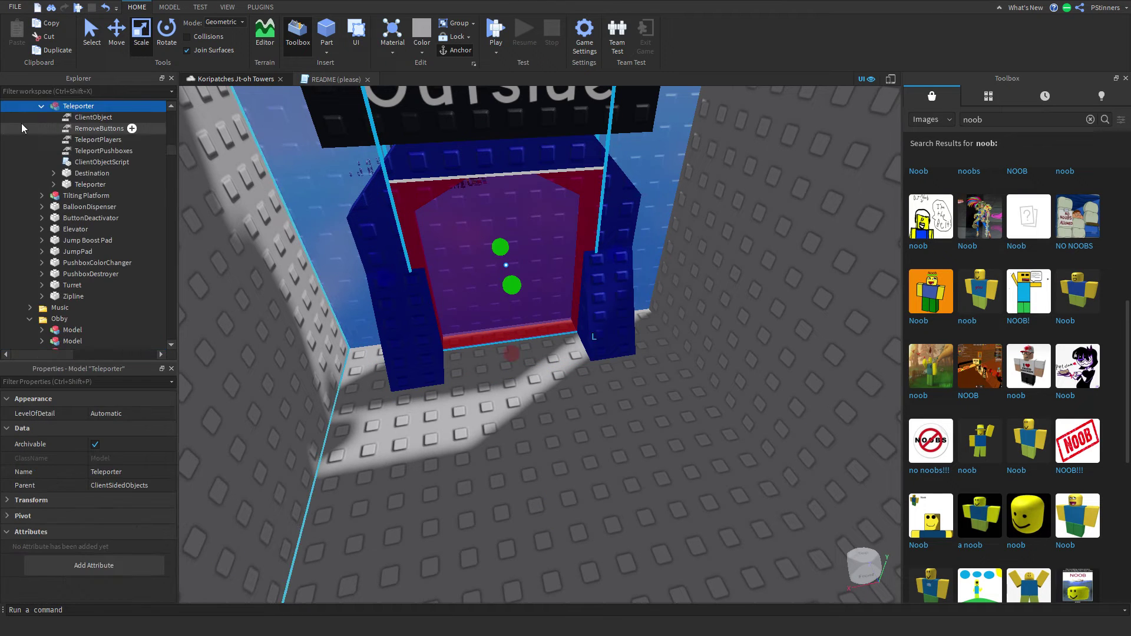
Open the red teleporter part's transparency value, and preview the TeleportSound of the teleporter's Destination part
{"action": "left_click", "coordinate": [86, 185]}
{"action": "left_click", "coordinate": [132, 482]}
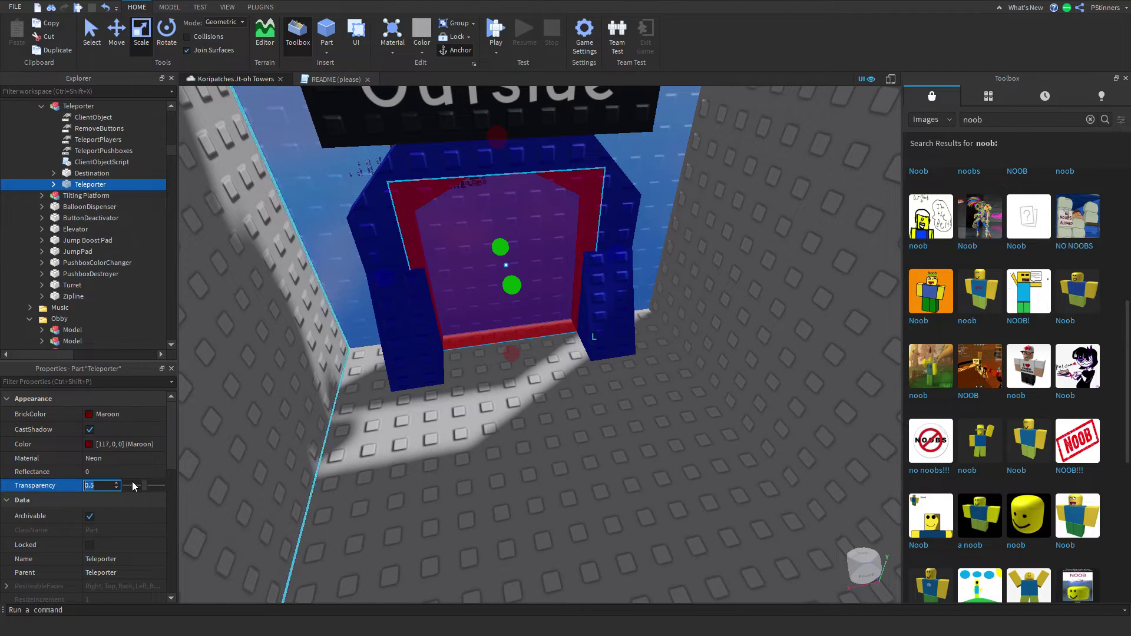
{"action": "left_click", "coordinate": [67, 176]}
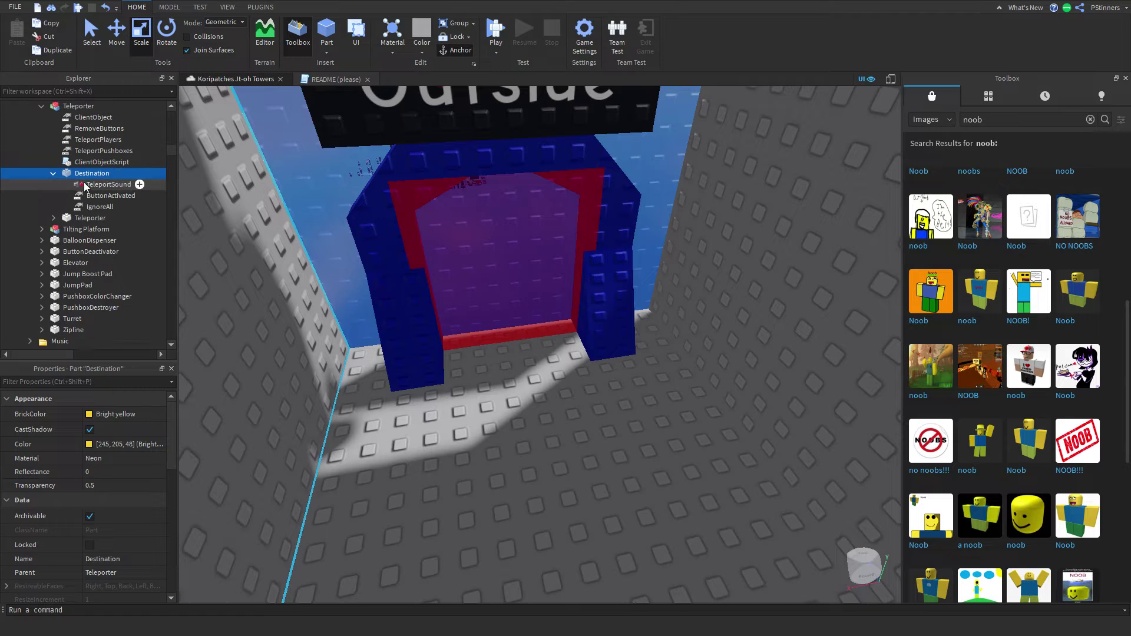
{"action": "left_click", "coordinate": [77, 175]}
{"action": "key", "text": "f"}
{"action": "left_click", "coordinate": [89, 186]}
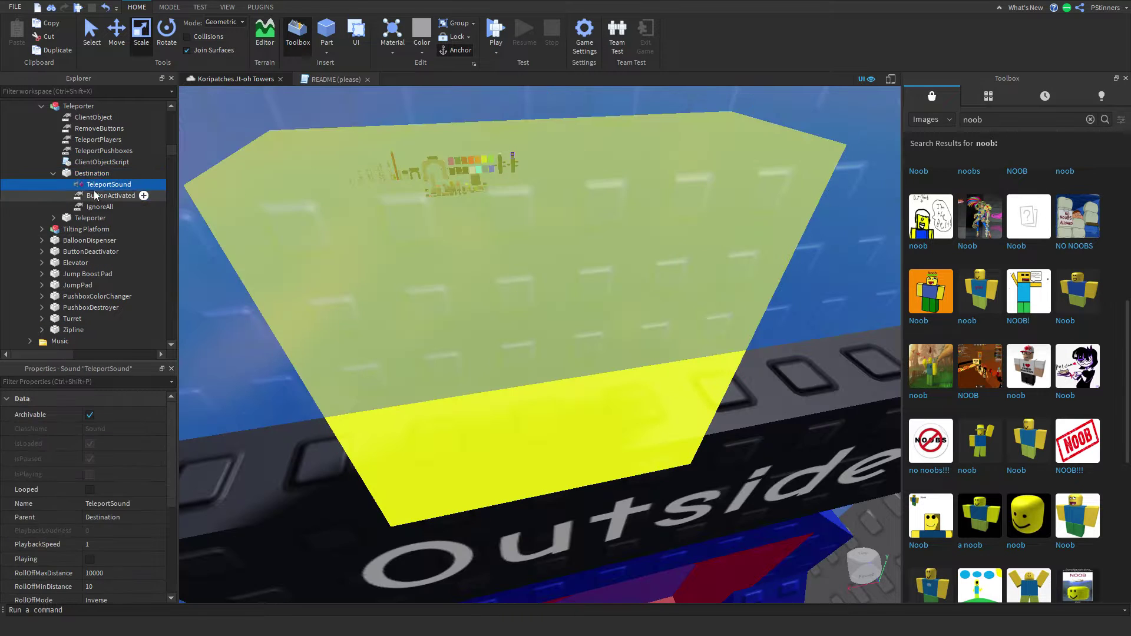
{"action": "scroll", "coordinate": [86, 521], "scroll_direction": "down", "scroll_amount": 3}
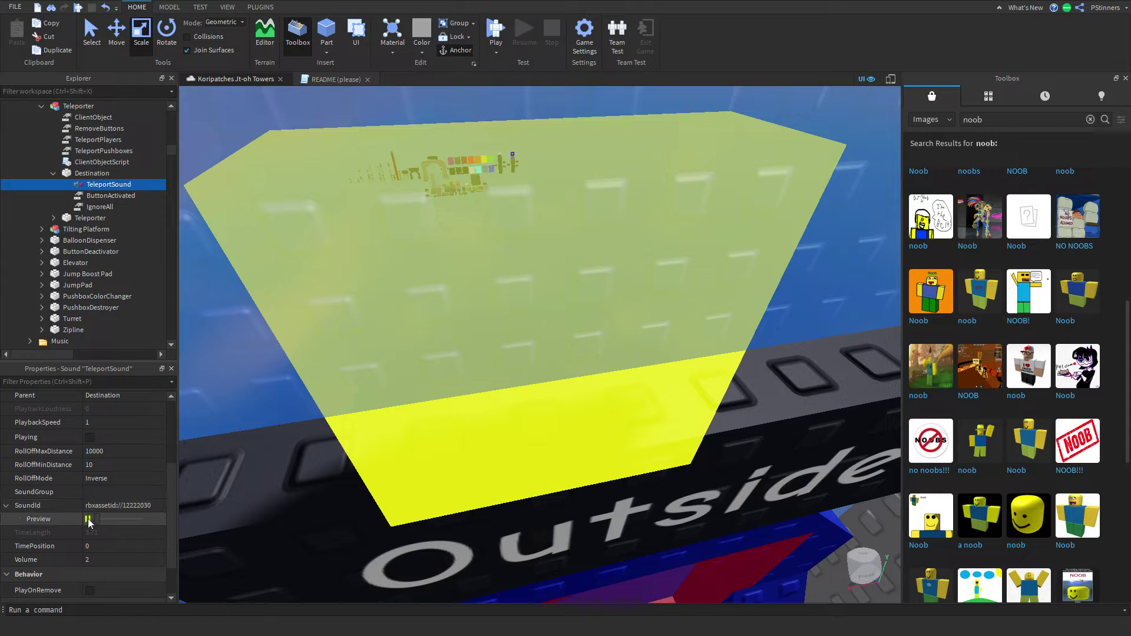
Move the yellow Destination part out of the tower onto the far end of the grey platform on its outer wall
{"action": "left_click", "coordinate": [92, 173]}
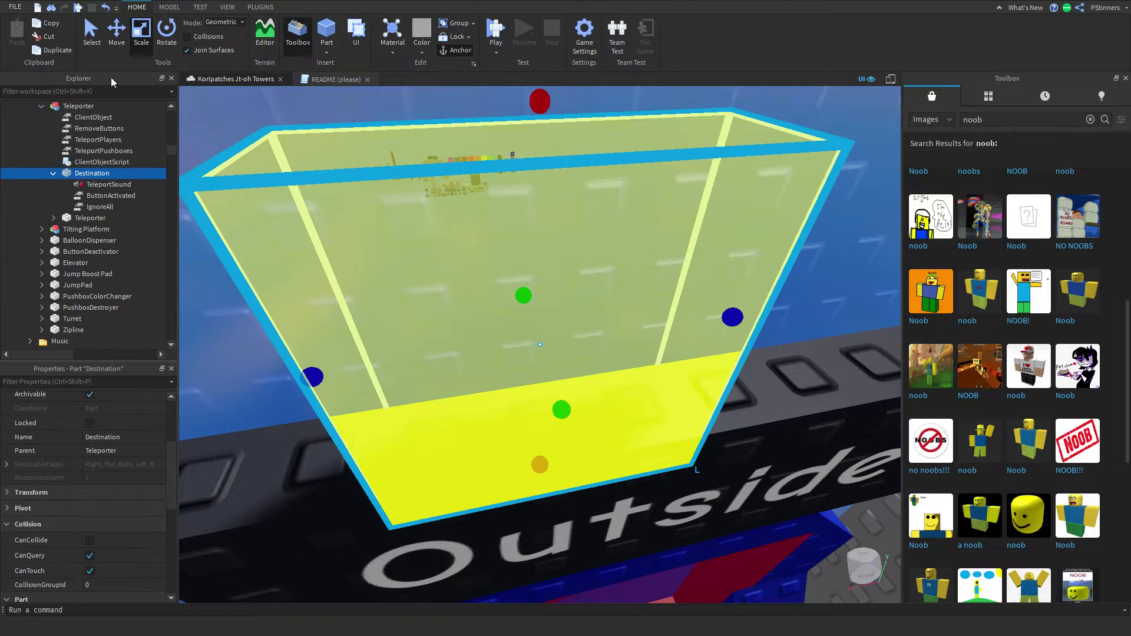
{"action": "left_click", "coordinate": [116, 29]}
{"action": "scroll", "coordinate": [628, 350], "scroll_direction": "up", "scroll_amount": 3}
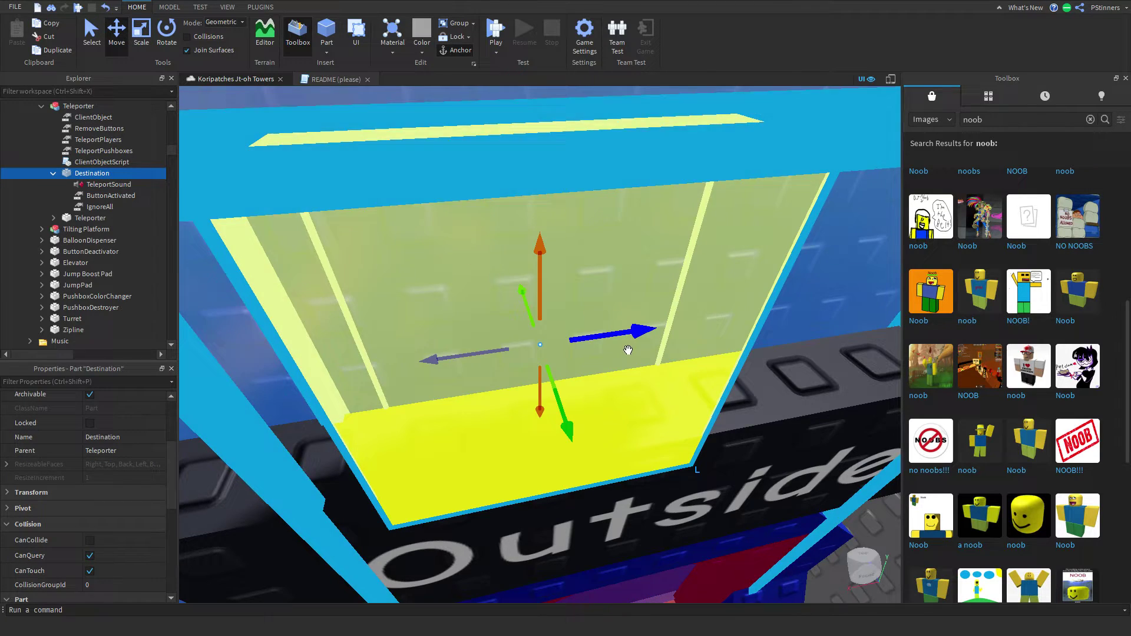
{"action": "scroll", "coordinate": [629, 350], "scroll_direction": "down", "scroll_amount": 10}
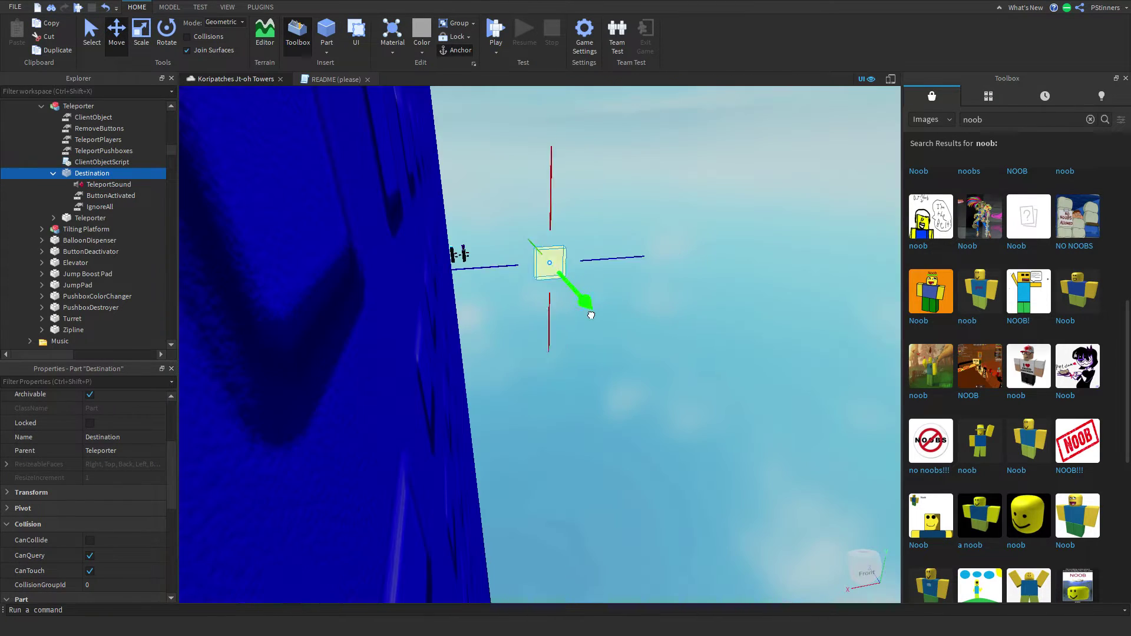
{"action": "left_click_drag", "start_coordinate": [591, 315], "coordinate": [332, 422]}
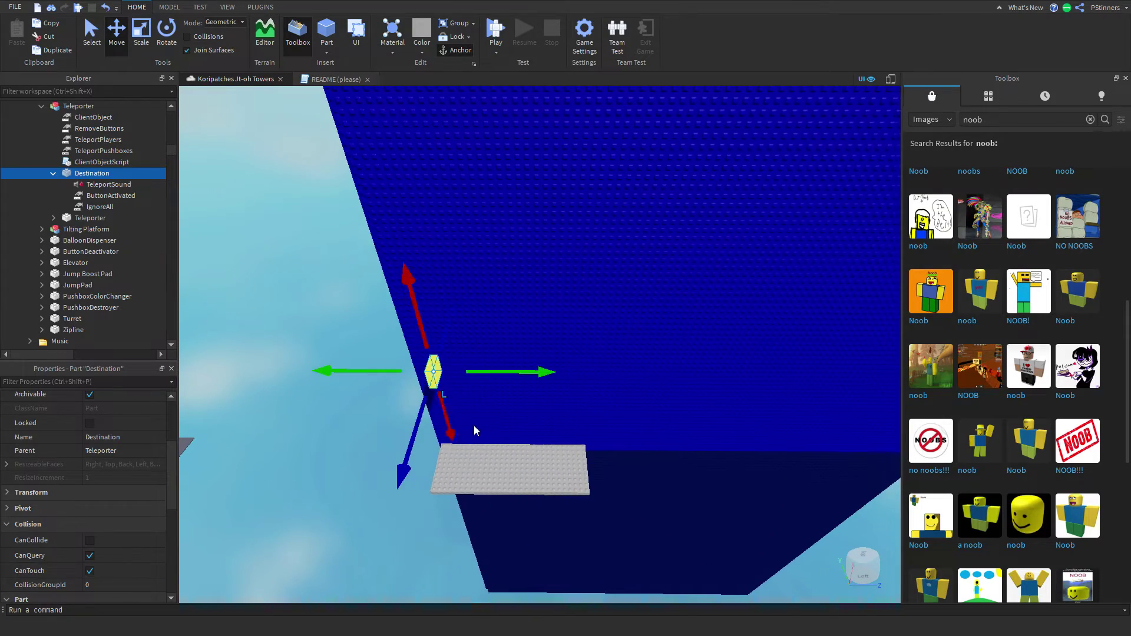
{"action": "left_click_drag", "start_coordinate": [465, 438], "coordinate": [441, 439]}
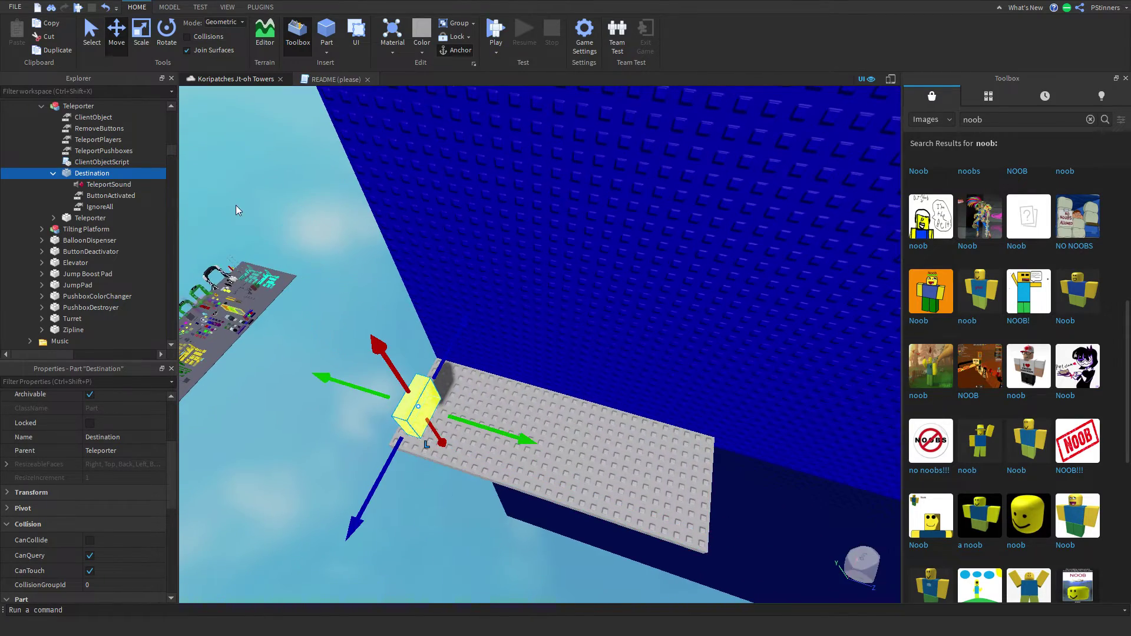
{"action": "scroll", "coordinate": [501, 352], "scroll_direction": "up", "scroll_amount": 1}
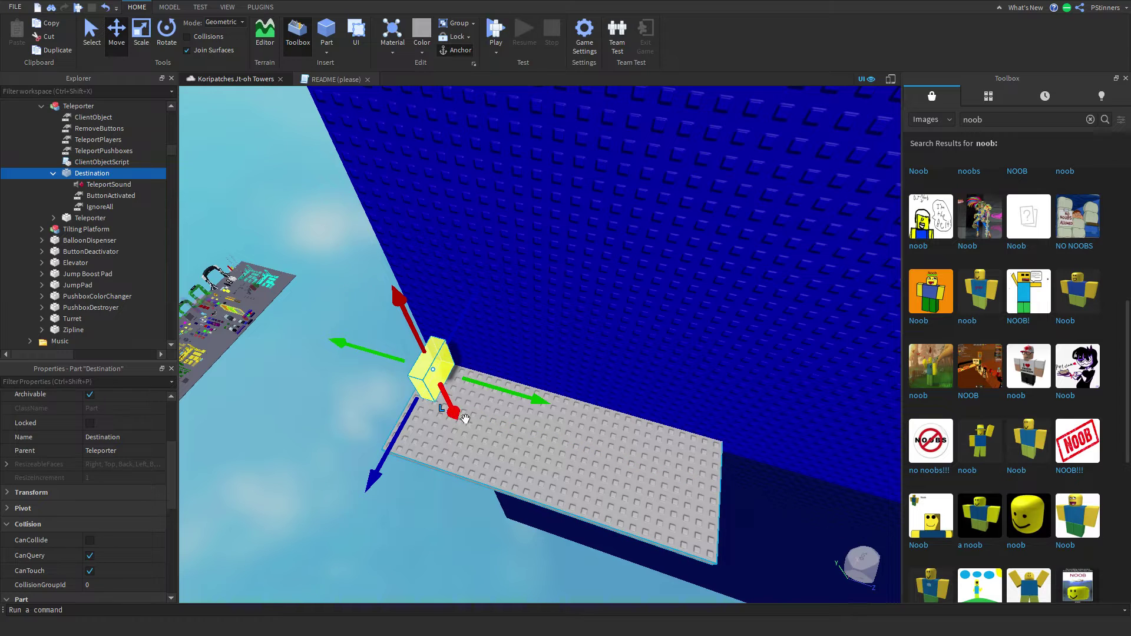
Delete the TeleportSound from the Destination part and switch the asset library to audio
{"action": "left_click", "coordinate": [96, 184]}
{"action": "key", "text": "Delete"}
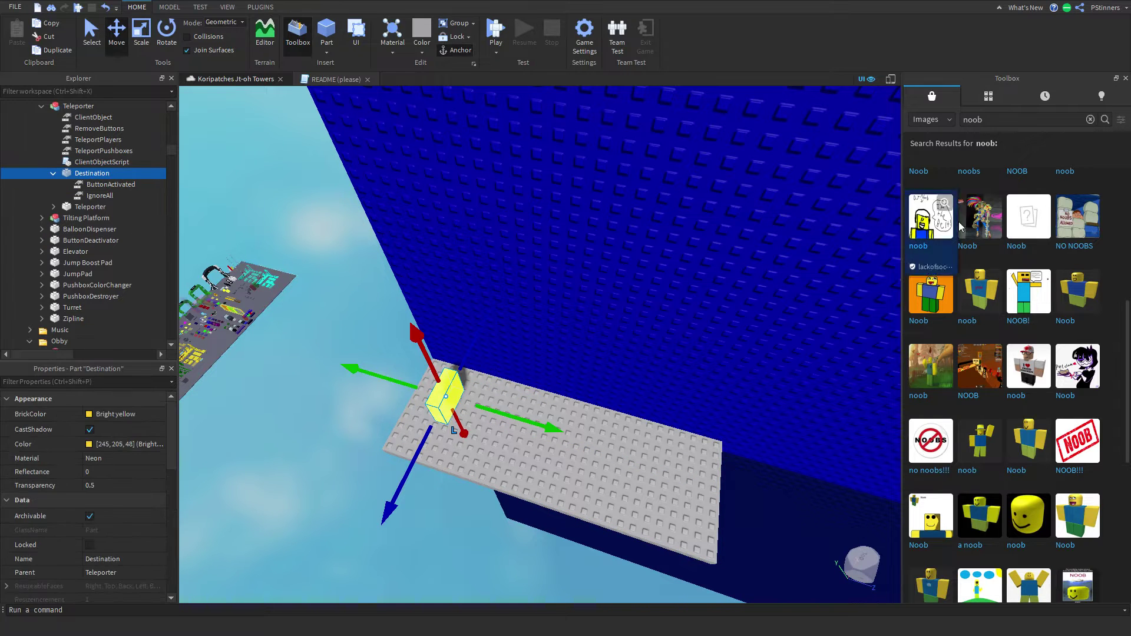
{"action": "left_click", "coordinate": [1090, 119]}
{"action": "left_click", "coordinate": [988, 96]}
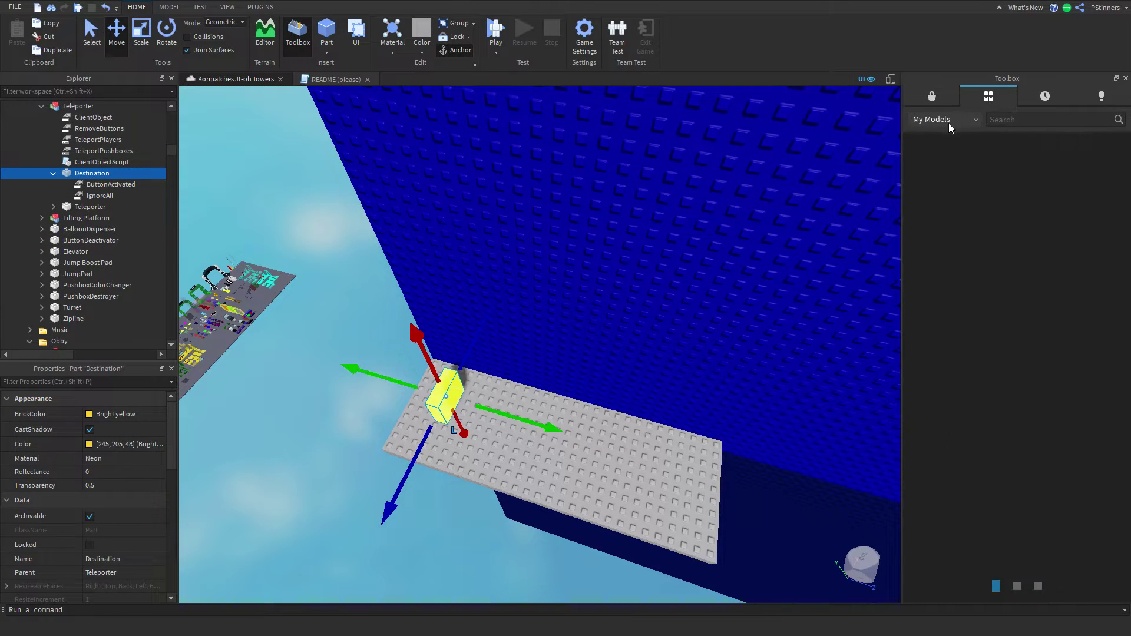
{"action": "left_click", "coordinate": [931, 120]}
{"action": "left_click", "coordinate": [929, 166]}
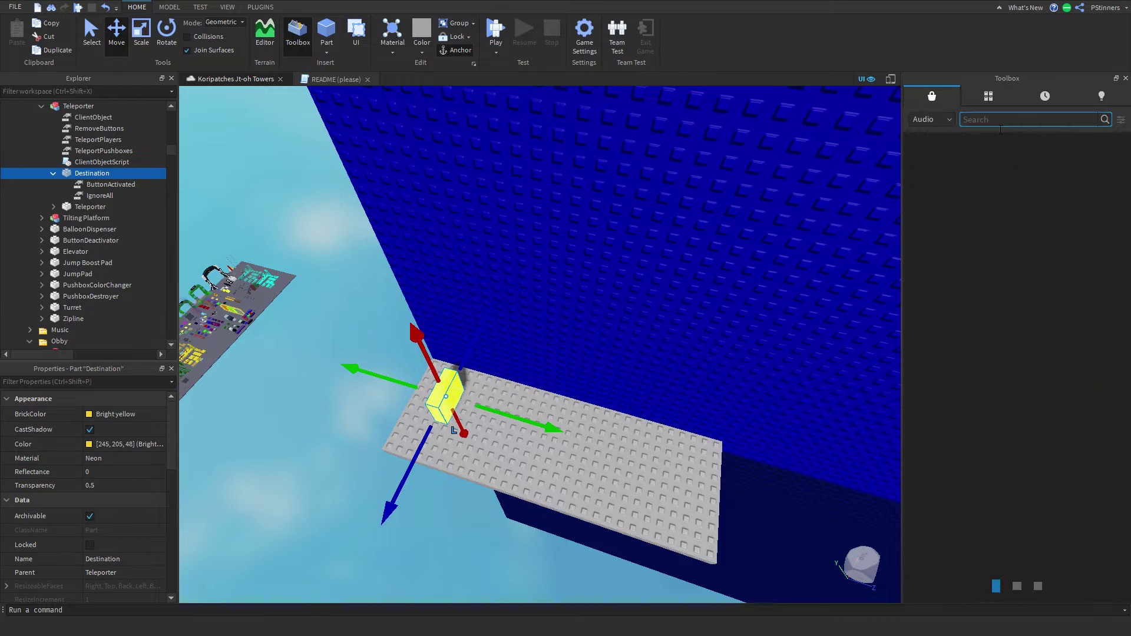
Search the audio library for PS, list all sounds by the PS talk sound's creator, and browse for a teleport sound
{"action": "left_click", "coordinate": [1002, 122]}
{"action": "type", "text": "PS"}
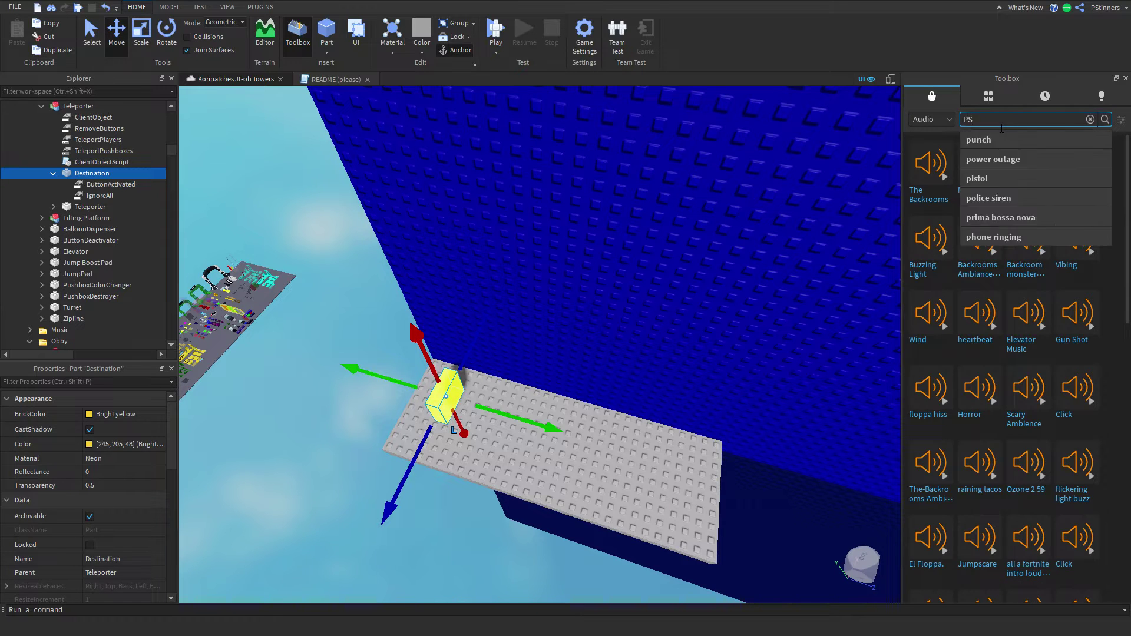
{"action": "key", "text": "Return"}
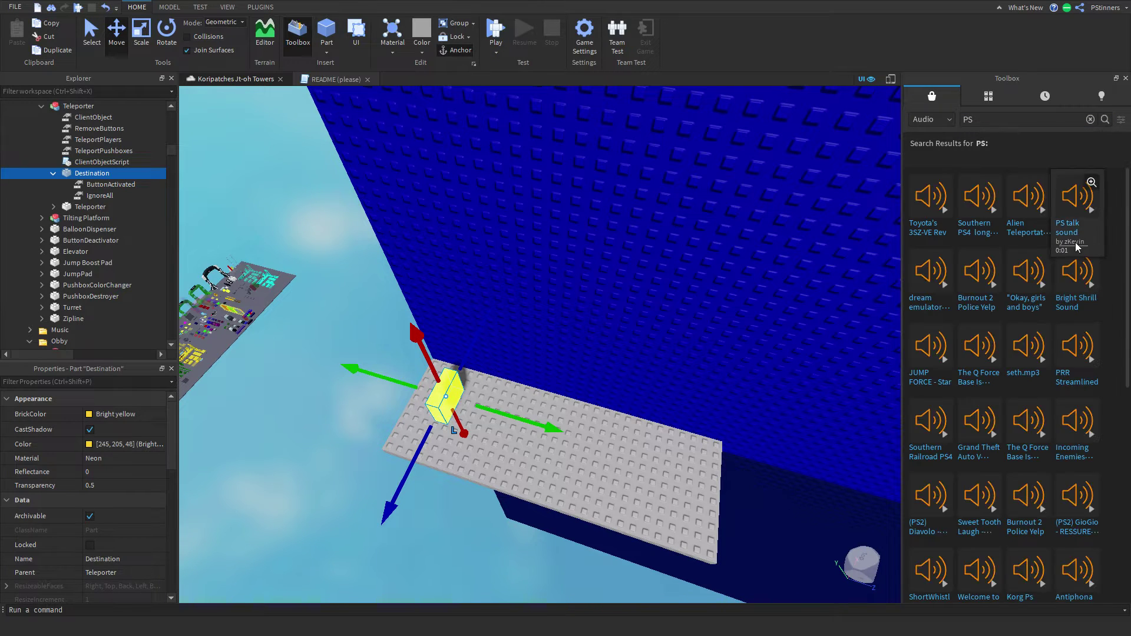
{"action": "left_click", "coordinate": [1074, 241]}
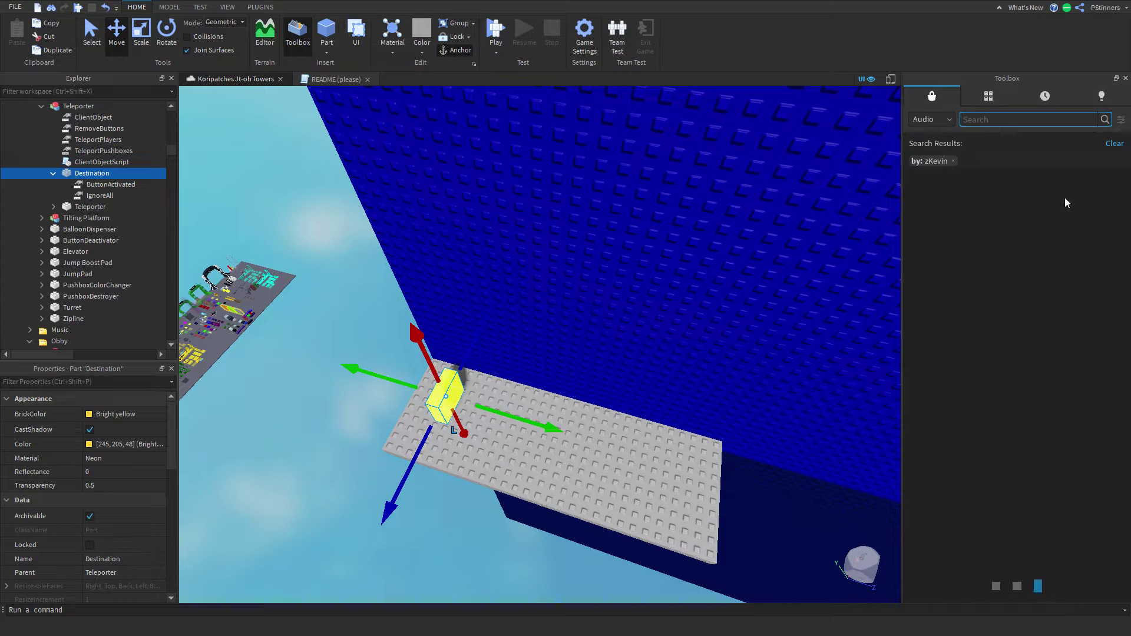
{"action": "scroll", "coordinate": [1003, 337], "scroll_direction": "down", "scroll_amount": 3}
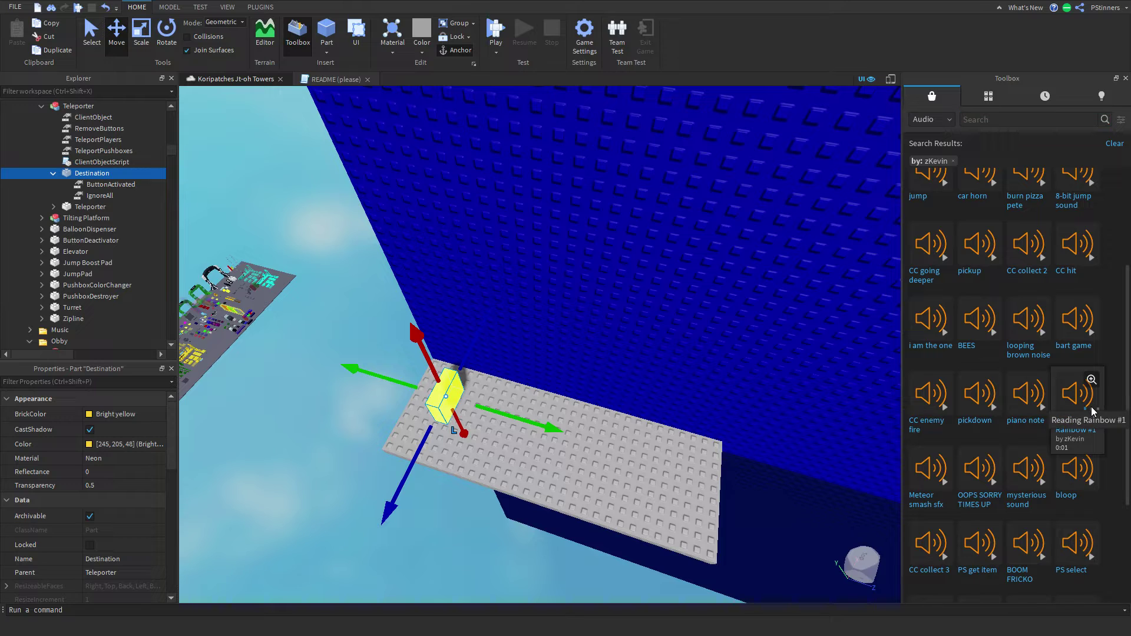
{"action": "scroll", "coordinate": [1090, 409], "scroll_direction": "down", "scroll_amount": 3}
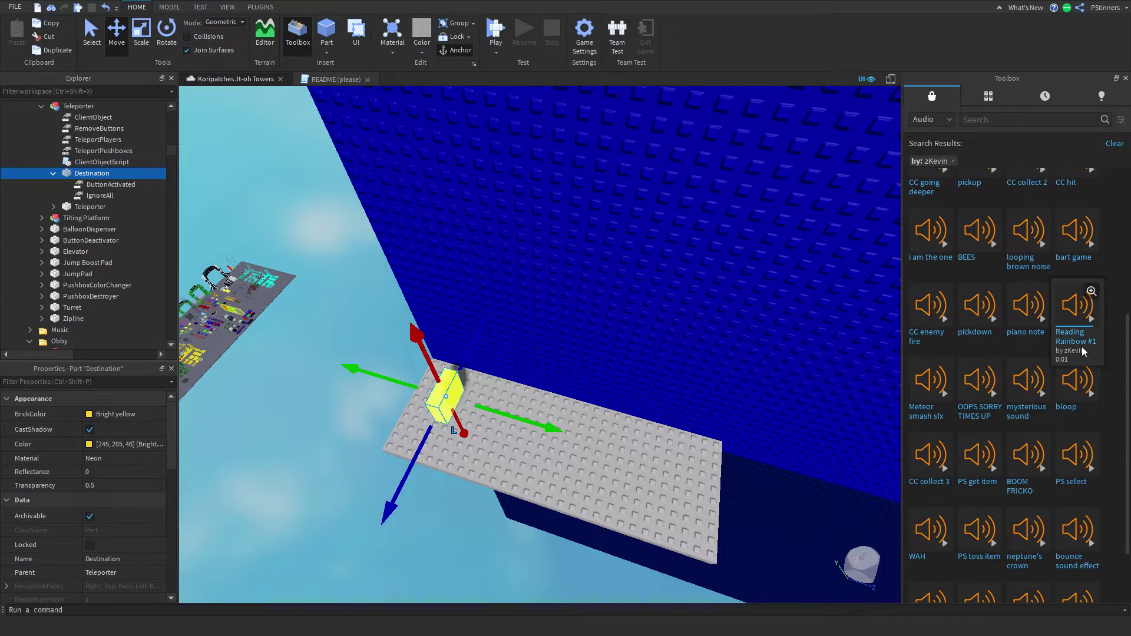
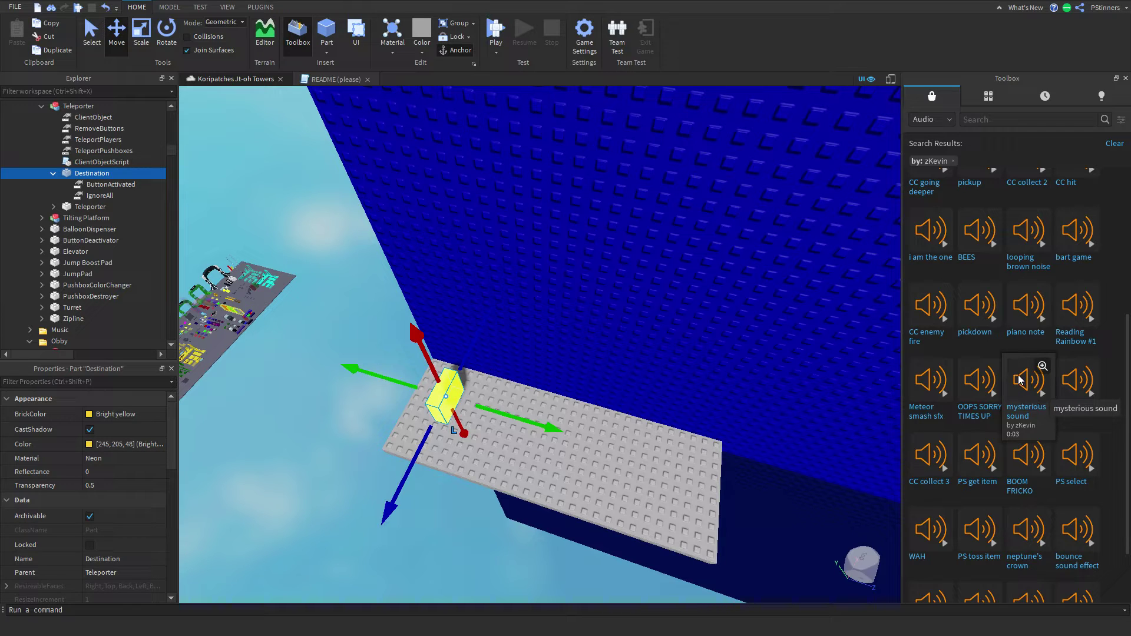
Add the mysterious sound to the teleporter's Destination part and rename it TeleportSound
{"action": "left_click_drag", "start_coordinate": [1031, 391], "coordinate": [41, 178]}
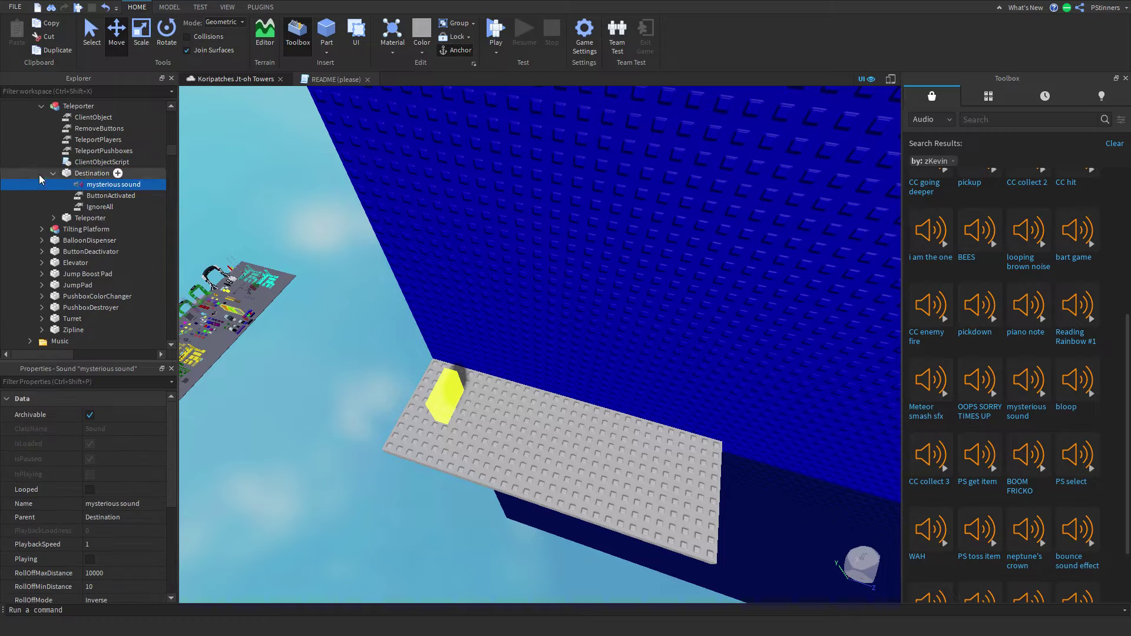
{"action": "left_click", "coordinate": [312, 328]}
{"action": "key", "text": "w"}
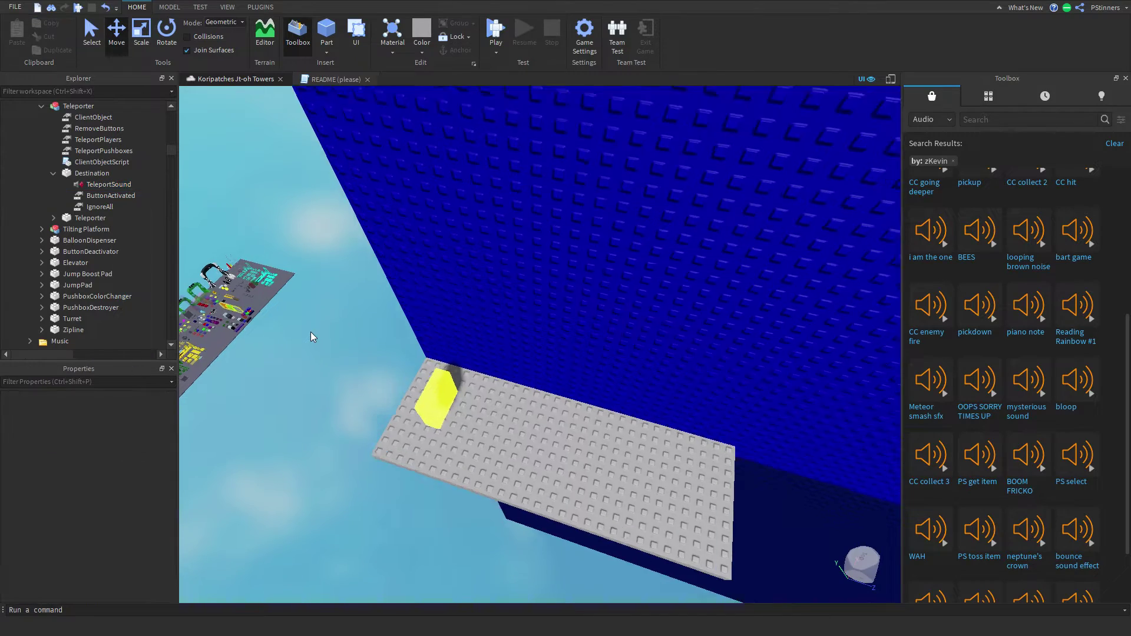
Playtest the teleporter to the outer platform and stop the test
{"action": "right_click_drag", "start_coordinate": [310, 331], "coordinate": [310, 331]}
{"action": "key", "text": "w"}
{"action": "key", "text": "w"}
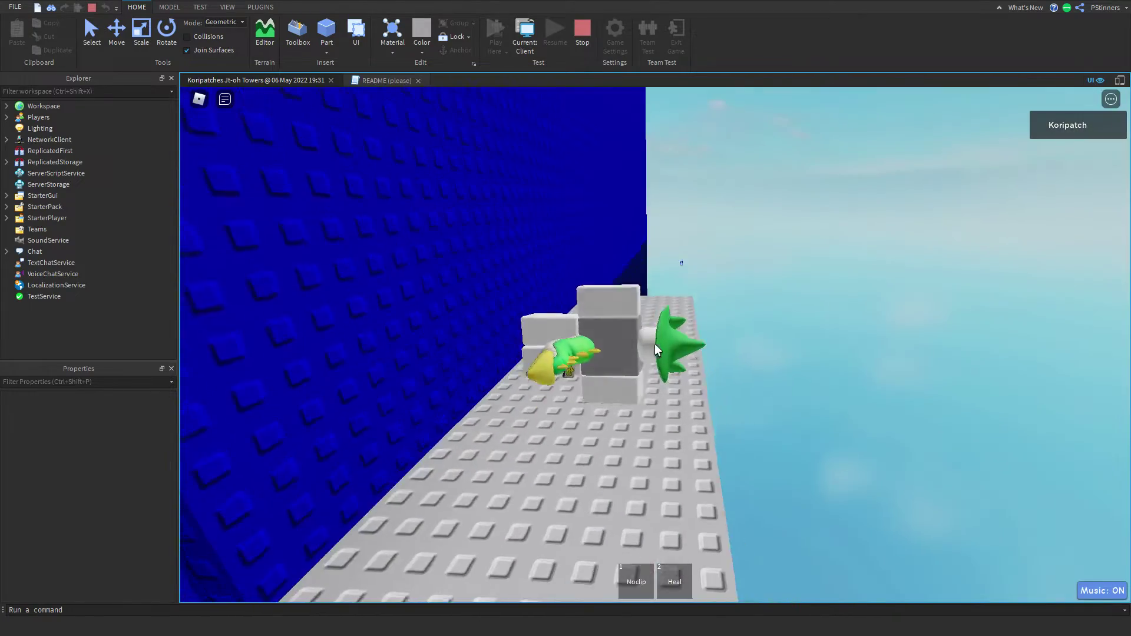
{"action": "right_click_drag", "start_coordinate": [655, 345], "coordinate": [655, 345]}
{"action": "scroll", "coordinate": [668, 366], "scroll_direction": "down", "scroll_amount": 2}
{"action": "key", "text": "w"}
{"action": "key", "text": "d"}
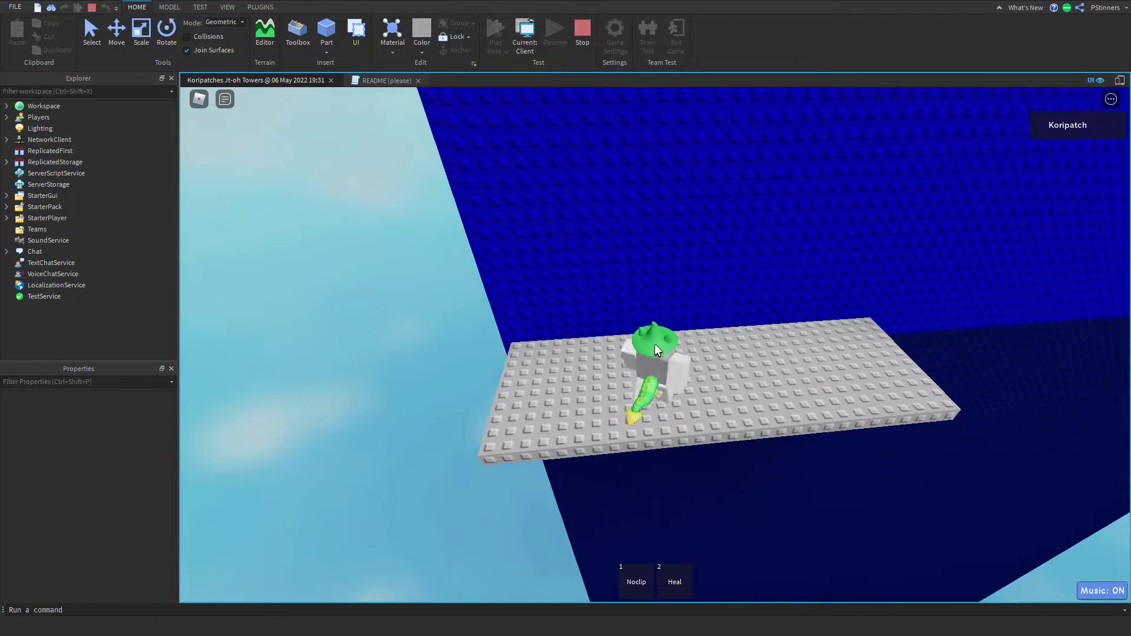
{"action": "left_click", "coordinate": [581, 41]}
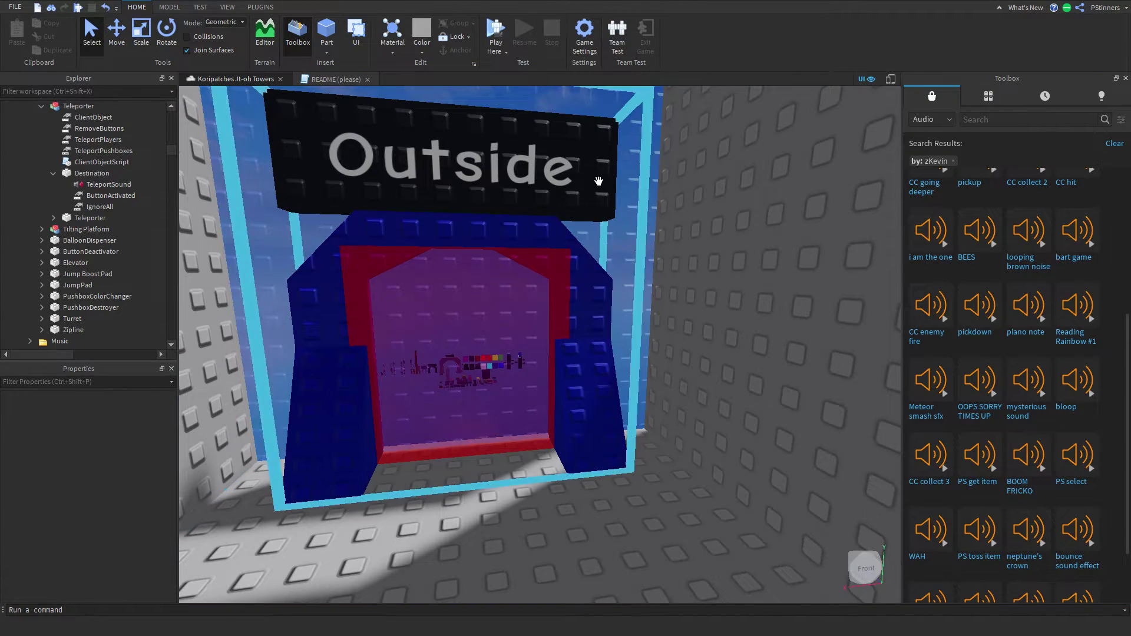
Duplicate the grey outer platform and reduce the copy to a narrow beam extending from the platform's free end
{"action": "right_click_drag", "start_coordinate": [733, 201], "coordinate": [733, 202]}
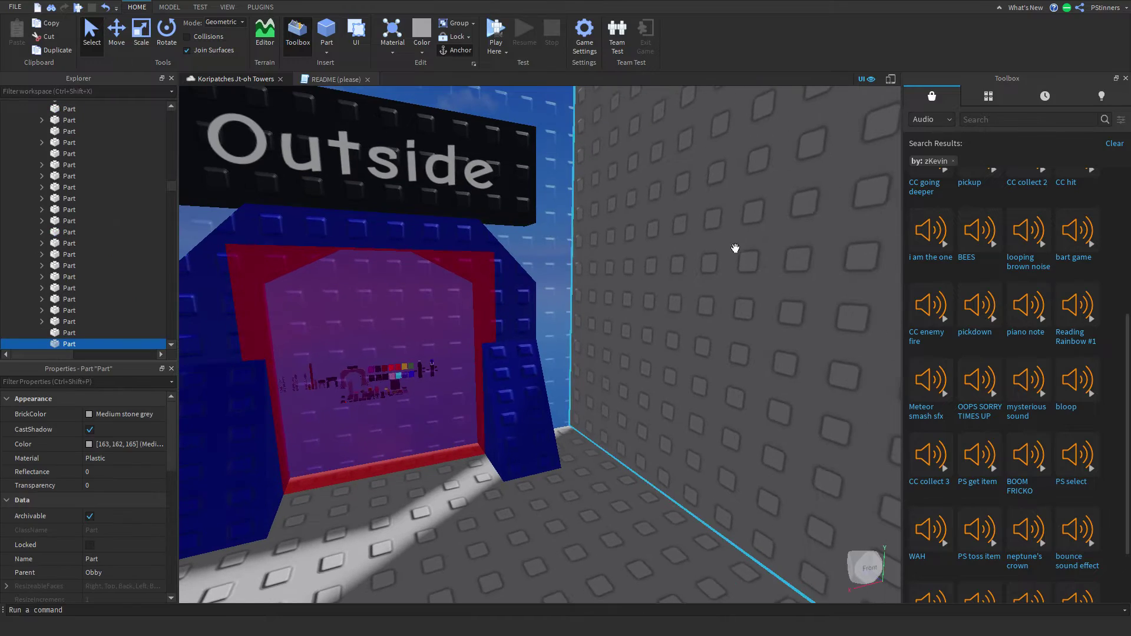
{"action": "left_click", "coordinate": [533, 224]}
{"action": "key", "text": "w"}
{"action": "right_click_drag", "start_coordinate": [532, 224], "coordinate": [533, 224]}
{"action": "key", "text": "s"}
{"action": "key", "text": "w"}
{"action": "key", "text": "a"}
{"action": "left_click", "coordinate": [494, 387]}
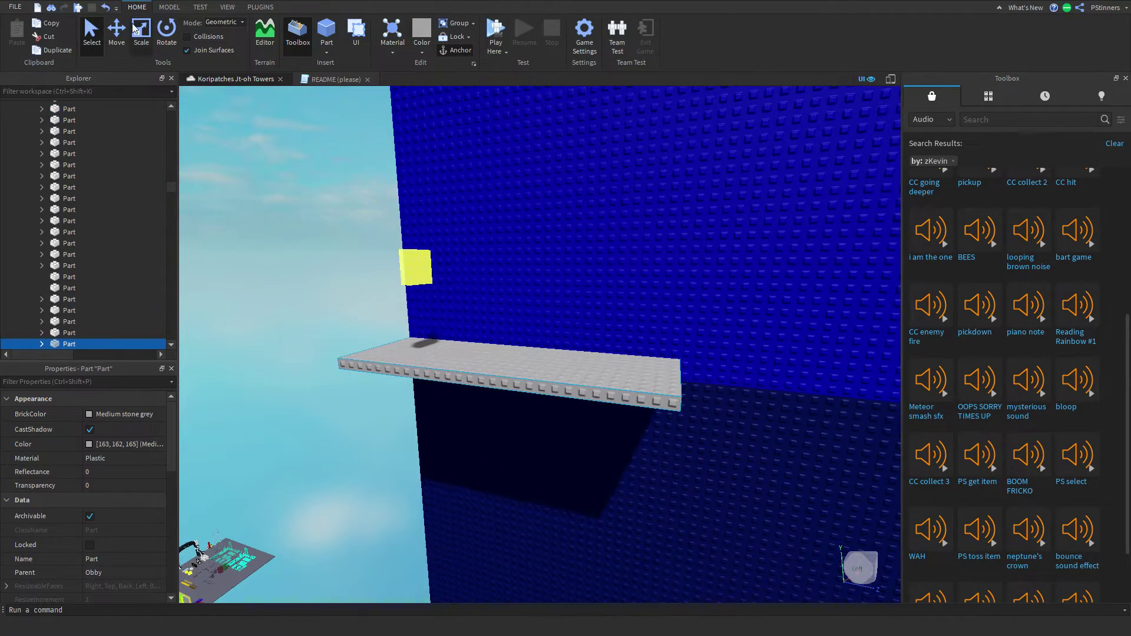
{"action": "scroll", "coordinate": [530, 385], "scroll_direction": "up", "scroll_amount": 2}
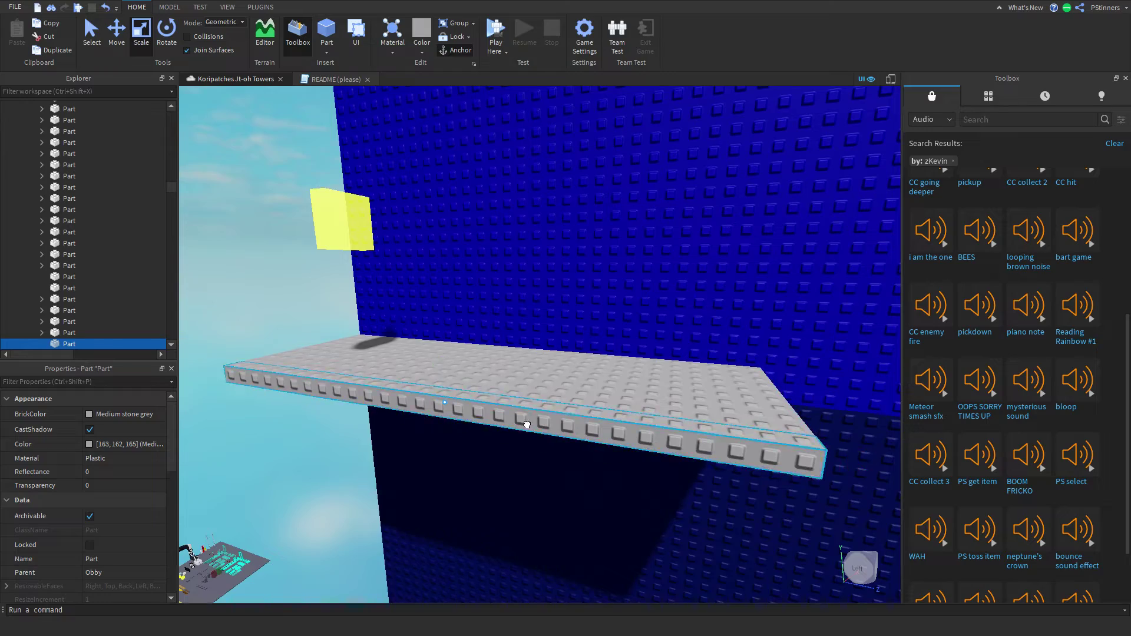
{"action": "left_click_drag", "start_coordinate": [526, 425], "coordinate": [623, 331]}
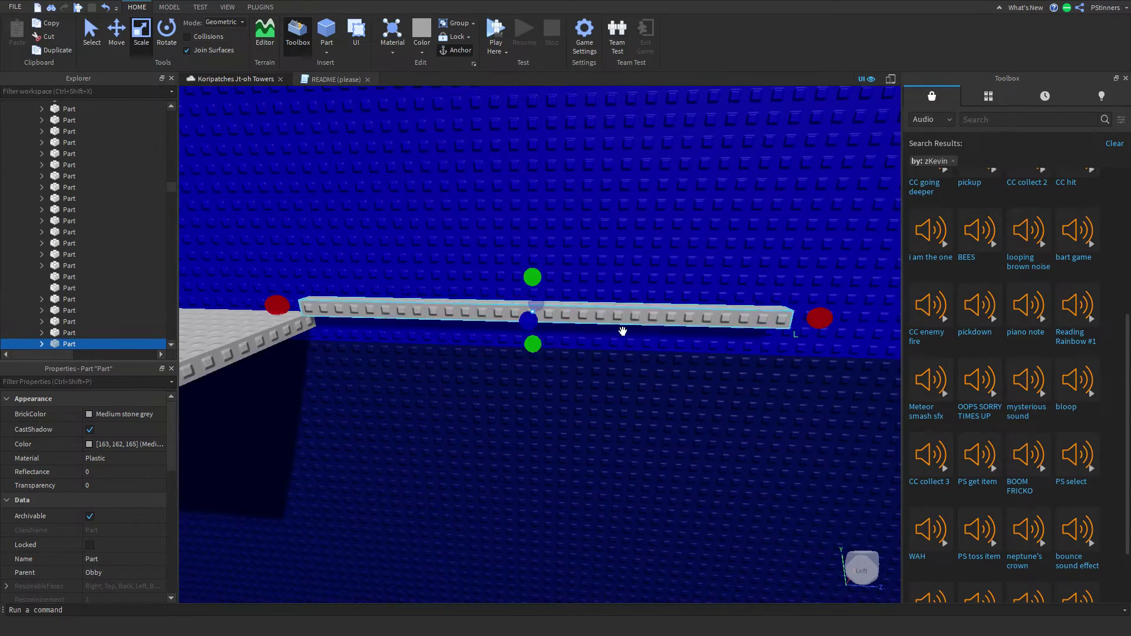
Position the narrow beam at the middle of the outer platform's end edge
{"action": "key", "text": "a"}
{"action": "left_click_drag", "start_coordinate": [374, 319], "coordinate": [455, 317]}
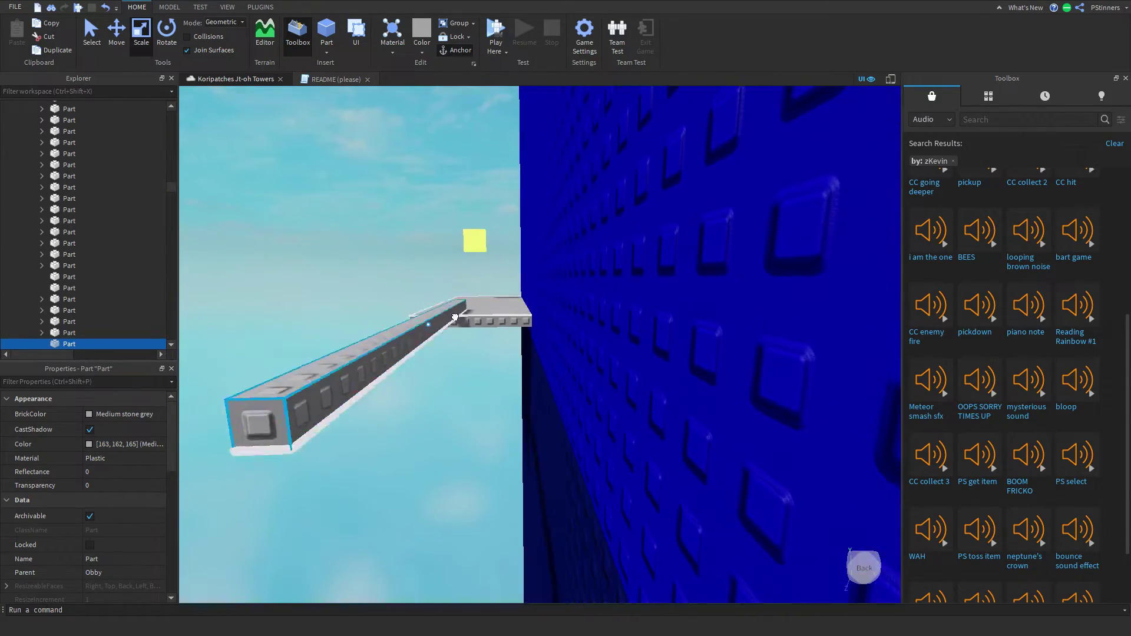
{"action": "right_click_drag", "start_coordinate": [455, 318], "coordinate": [527, 327]}
{"action": "left_click", "coordinate": [338, 399]}
{"action": "scroll", "coordinate": [330, 402], "scroll_direction": "up", "scroll_amount": 2}
{"action": "right_click_drag", "start_coordinate": [338, 399], "coordinate": [437, 414]}
{"action": "scroll", "coordinate": [437, 414], "scroll_direction": "down", "scroll_amount": 2}
{"action": "left_click", "coordinate": [502, 411]}
{"action": "scroll", "coordinate": [502, 411], "scroll_direction": "down", "scroll_amount": 1}
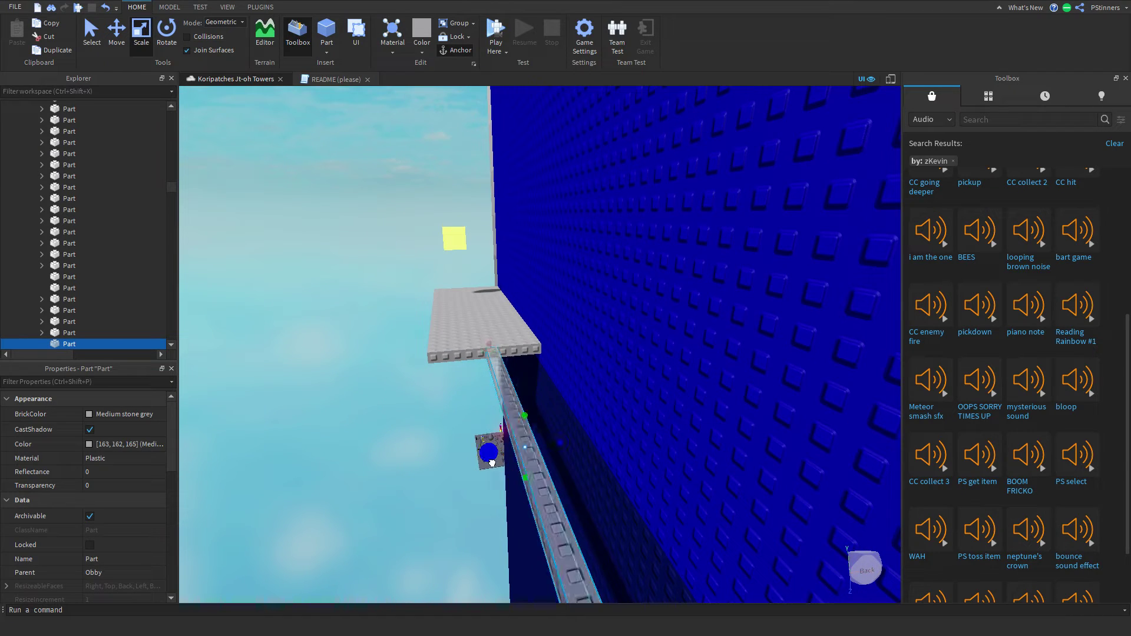
Widen the beam to two studs
{"action": "left_click_drag", "start_coordinate": [492, 463], "coordinate": [471, 464]}
{"action": "left_click", "coordinate": [387, 472]}
{"action": "key", "text": "d"}
{"action": "right_click_drag", "start_coordinate": [387, 473], "coordinate": [387, 473]}
{"action": "scroll", "coordinate": [543, 462], "scroll_direction": "down", "scroll_amount": 2}
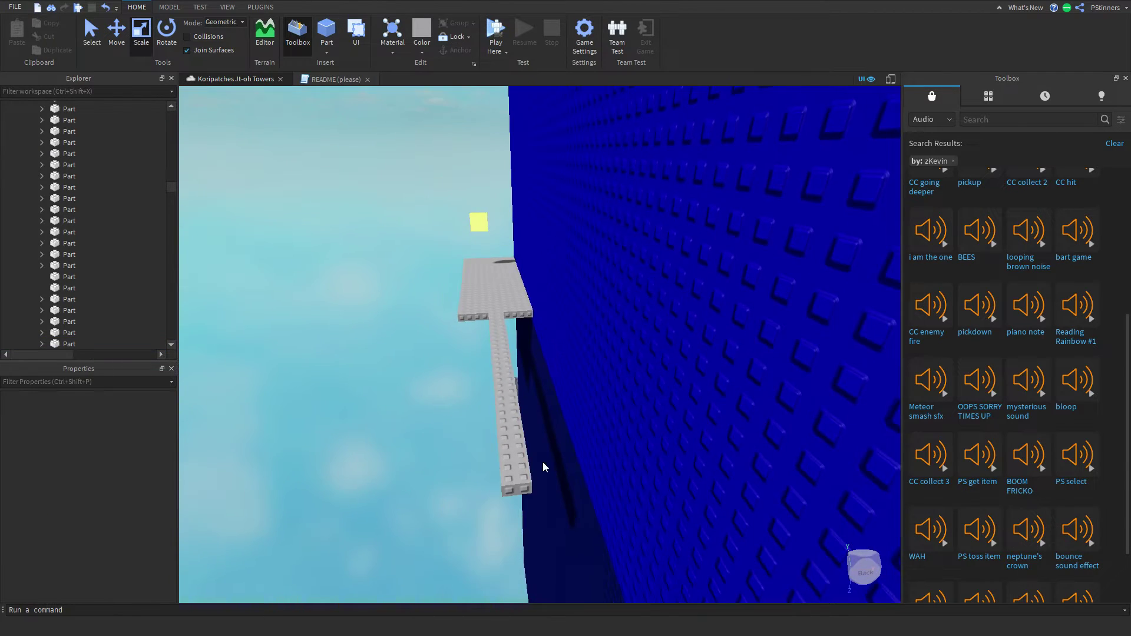
{"action": "left_click", "coordinate": [519, 465]}
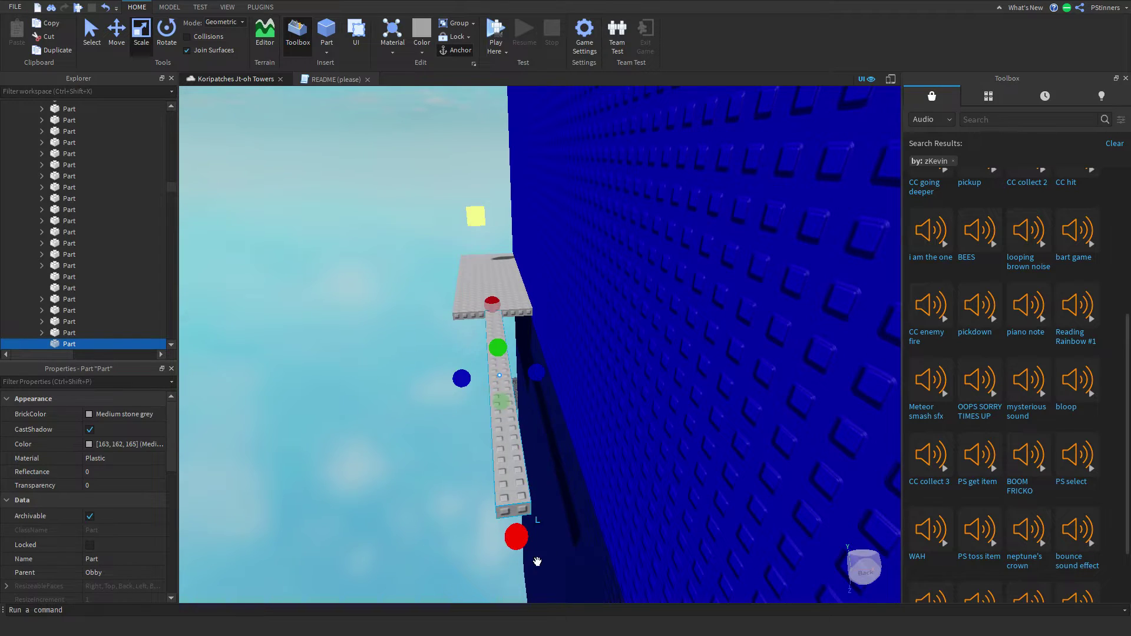
{"action": "left_click", "coordinate": [619, 419]}
{"action": "right_click_drag", "start_coordinate": [619, 419], "coordinate": [619, 419]}
{"action": "scroll", "coordinate": [619, 419], "scroll_direction": "down", "scroll_amount": 2}
{"action": "left_click", "coordinate": [617, 448]}
Duplicate the beam, shorten the copy to its middle section, and stretch it upward into a tall wall on the beam
{"action": "key", "text": "ctrl+d"}
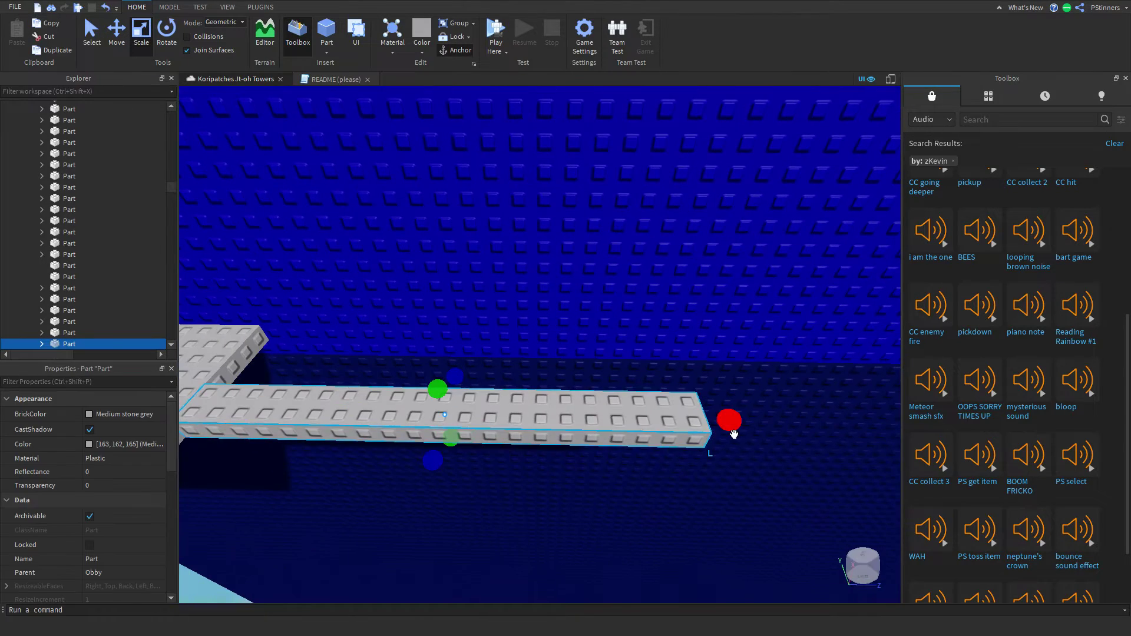
{"action": "scroll", "coordinate": [379, 424], "scroll_direction": "down", "scroll_amount": 2}
{"action": "left_click_drag", "start_coordinate": [544, 423], "coordinate": [444, 391]}
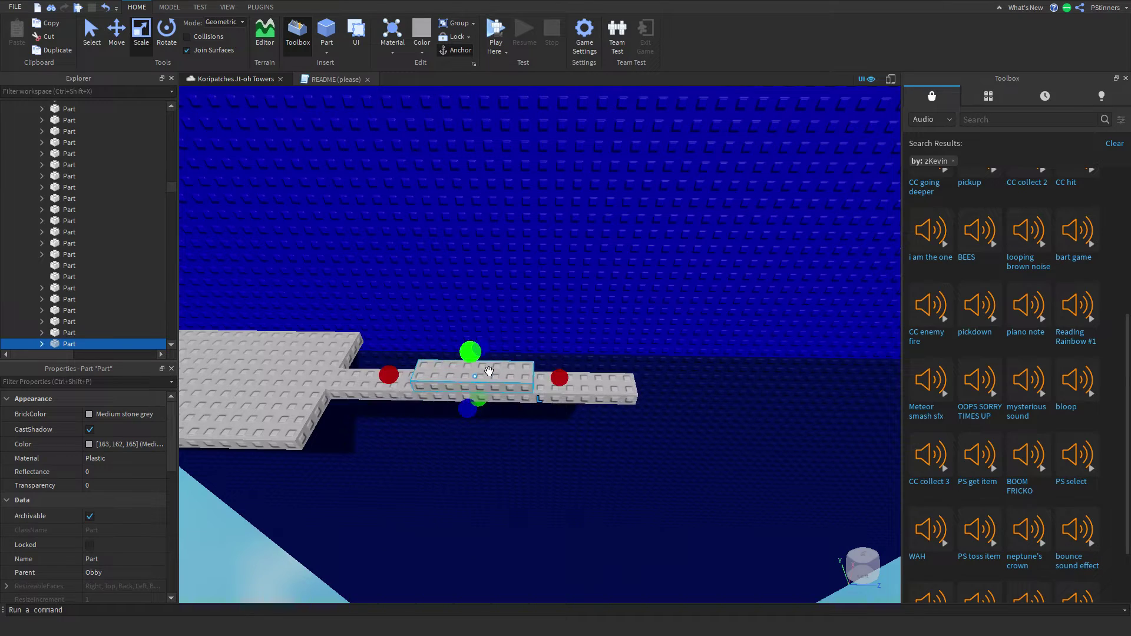
{"action": "scroll", "coordinate": [477, 269], "scroll_direction": "up", "scroll_amount": 2}
{"action": "left_click_drag", "start_coordinate": [474, 354], "coordinate": [477, 265]}
{"action": "left_click", "coordinate": [585, 255]}
{"action": "scroll", "coordinate": [585, 255], "scroll_direction": "down", "scroll_amount": 3}
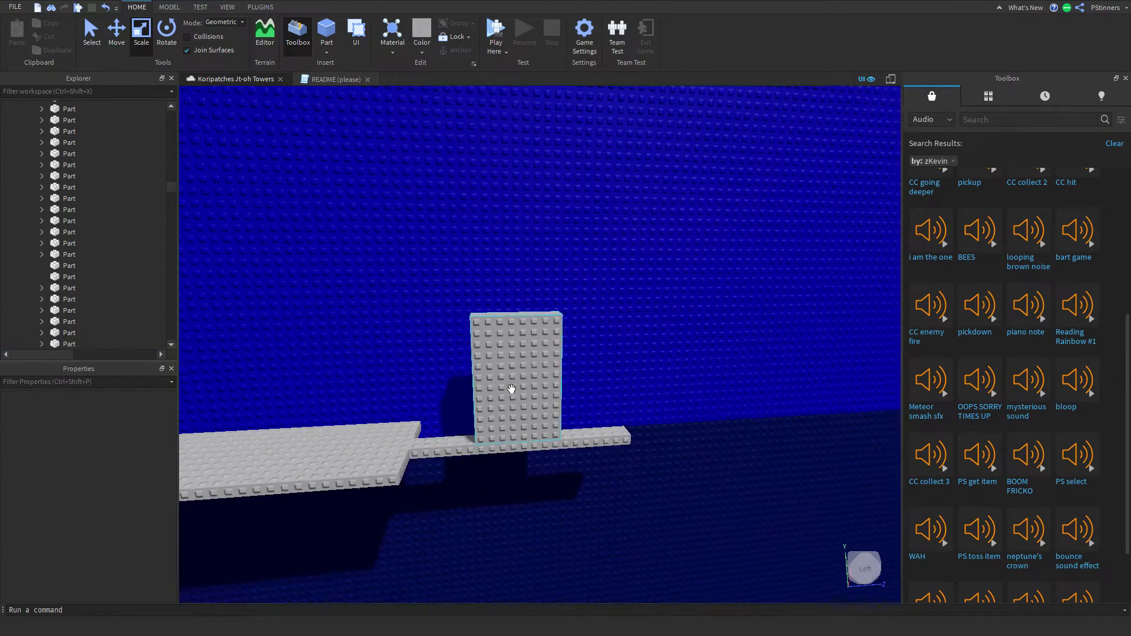
{"action": "left_click", "coordinate": [511, 388]}
Find the PushingPlatformTrampoline among the kit objects and duplicate it
{"action": "left_click", "coordinate": [635, 329]}
{"action": "right_click_drag", "start_coordinate": [635, 328], "coordinate": [635, 340]}
{"action": "left_click_drag", "start_coordinate": [635, 339], "coordinate": [763, 264]}
{"action": "key", "text": "f"}
{"action": "left_click", "coordinate": [763, 264]}
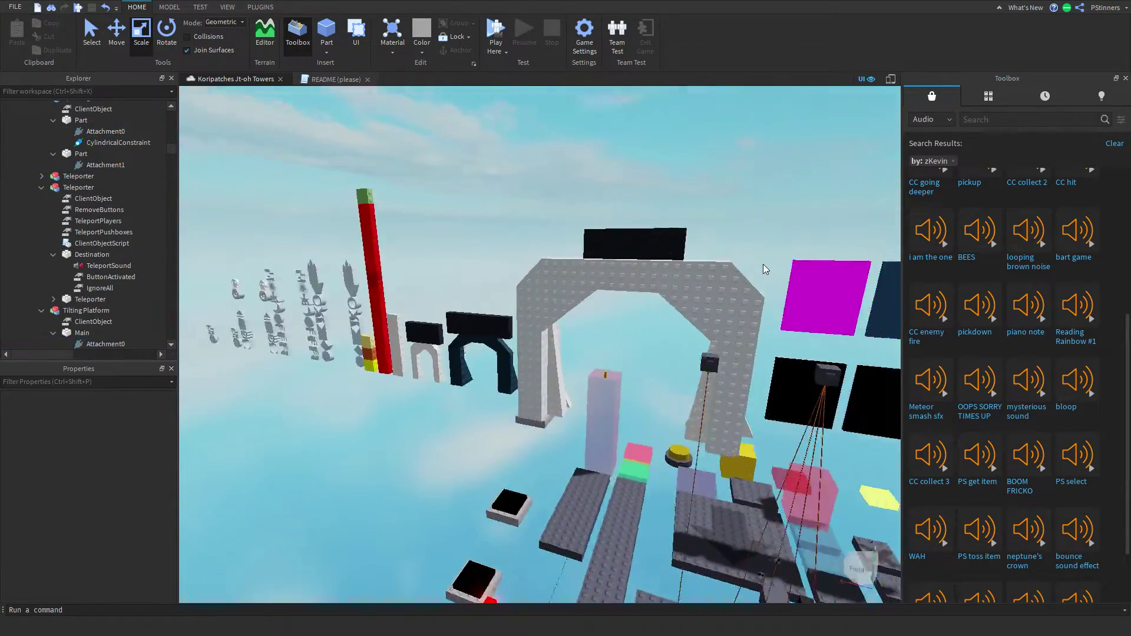
{"action": "key", "text": "w"}
{"action": "right_click_drag", "start_coordinate": [764, 265], "coordinate": [762, 264]}
{"action": "key", "text": "s"}
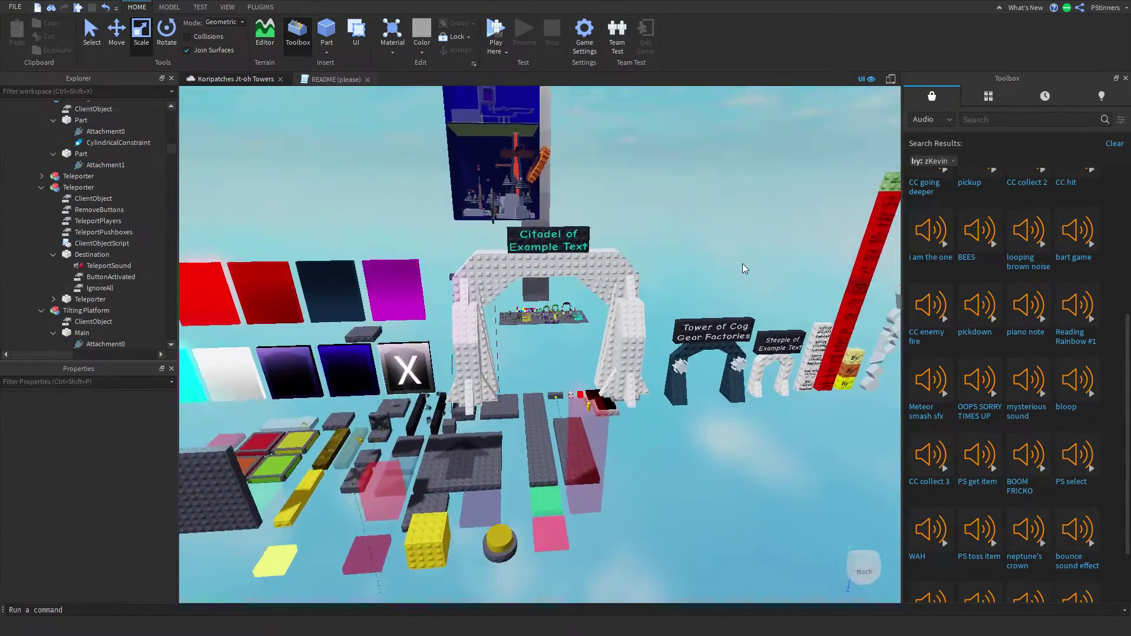
{"action": "key", "text": "w"}
{"action": "key", "text": "a"}
{"action": "key", "text": "w"}
{"action": "key", "text": "a"}
{"action": "key", "text": "s"}
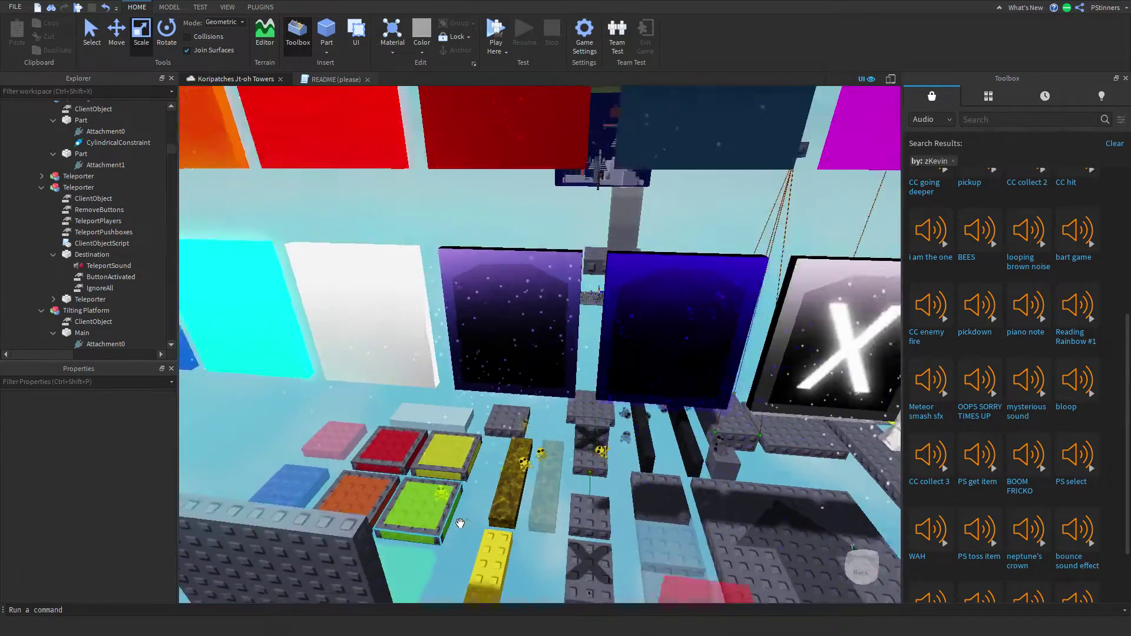
{"action": "scroll", "coordinate": [464, 535], "scroll_direction": "down", "scroll_amount": 5}
{"action": "scroll", "coordinate": [479, 534], "scroll_direction": "up", "scroll_amount": 10}
{"action": "left_click", "coordinate": [594, 460]}
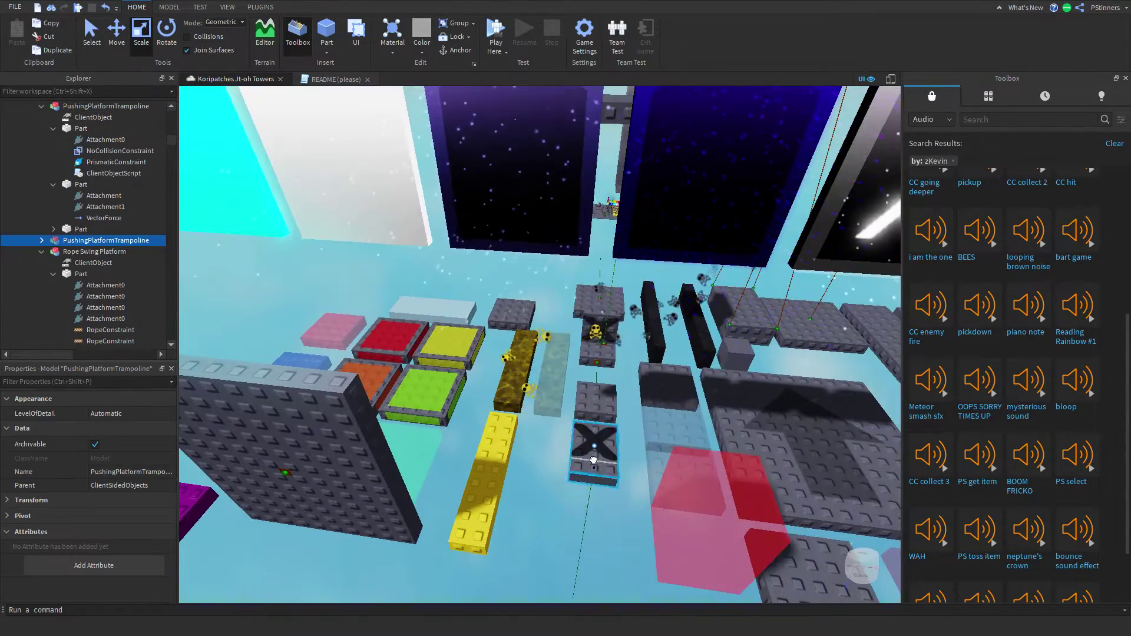
Bring the duplicated PushingPlatformTrampoline to the tower and place it at the beam's far end
{"action": "left_click_drag", "start_coordinate": [594, 460], "coordinate": [605, 407]}
{"action": "key", "text": "w"}
{"action": "right_click_drag", "start_coordinate": [594, 460], "coordinate": [604, 406]}
{"action": "left_click_drag", "start_coordinate": [605, 406], "coordinate": [571, 379]}
{"action": "right_click_drag", "start_coordinate": [605, 407], "coordinate": [571, 379]}
{"action": "left_click_drag", "start_coordinate": [571, 379], "coordinate": [567, 374]}
{"action": "right_click_drag", "start_coordinate": [571, 379], "coordinate": [567, 374]}
{"action": "left_click_drag", "start_coordinate": [567, 373], "coordinate": [569, 373]}
{"action": "right_click_drag", "start_coordinate": [569, 375], "coordinate": [569, 373]}
{"action": "left_click_drag", "start_coordinate": [569, 373], "coordinate": [563, 375]}
{"action": "right_click_drag", "start_coordinate": [569, 373], "coordinate": [563, 375]}
{"action": "left_click_drag", "start_coordinate": [563, 375], "coordinate": [571, 374]}
{"action": "right_click_drag", "start_coordinate": [563, 376], "coordinate": [571, 373]}
{"action": "left_click_drag", "start_coordinate": [570, 373], "coordinate": [495, 371]}
{"action": "right_click_drag", "start_coordinate": [571, 374], "coordinate": [458, 365]}
{"action": "right_click_drag", "start_coordinate": [365, 317], "coordinate": [325, 297]}
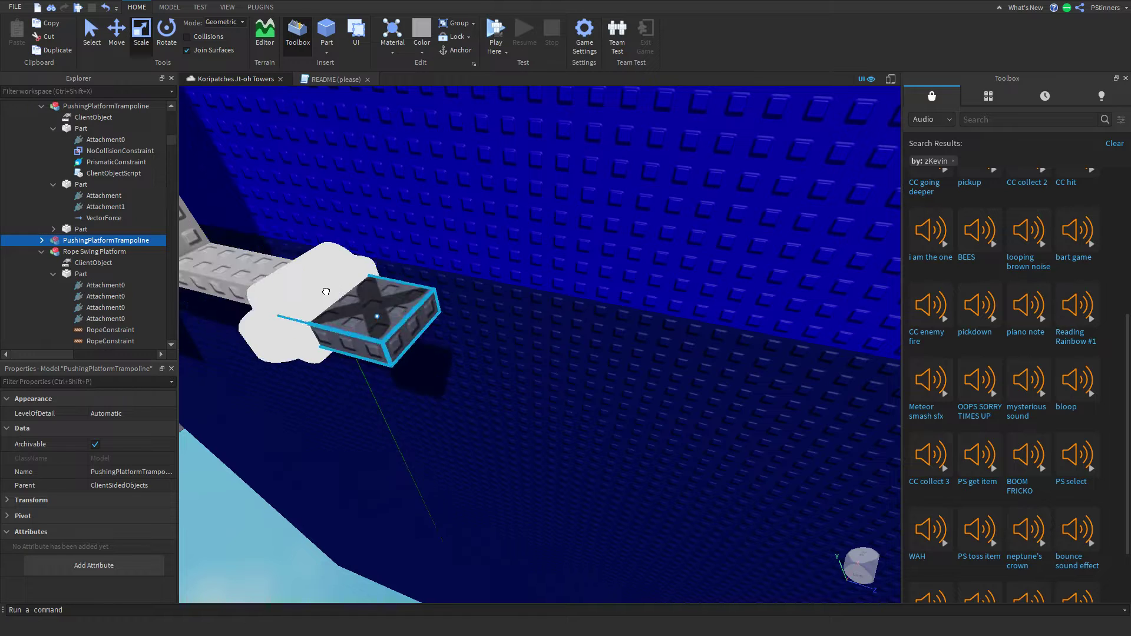
Align the pushing trampoline with the beam's end and scale it down slightly
{"action": "right_click_drag", "start_coordinate": [366, 265], "coordinate": [366, 266]}
{"action": "scroll", "coordinate": [444, 283], "scroll_direction": "down", "scroll_amount": 3}
{"action": "left_click_drag", "start_coordinate": [492, 270], "coordinate": [533, 255]}
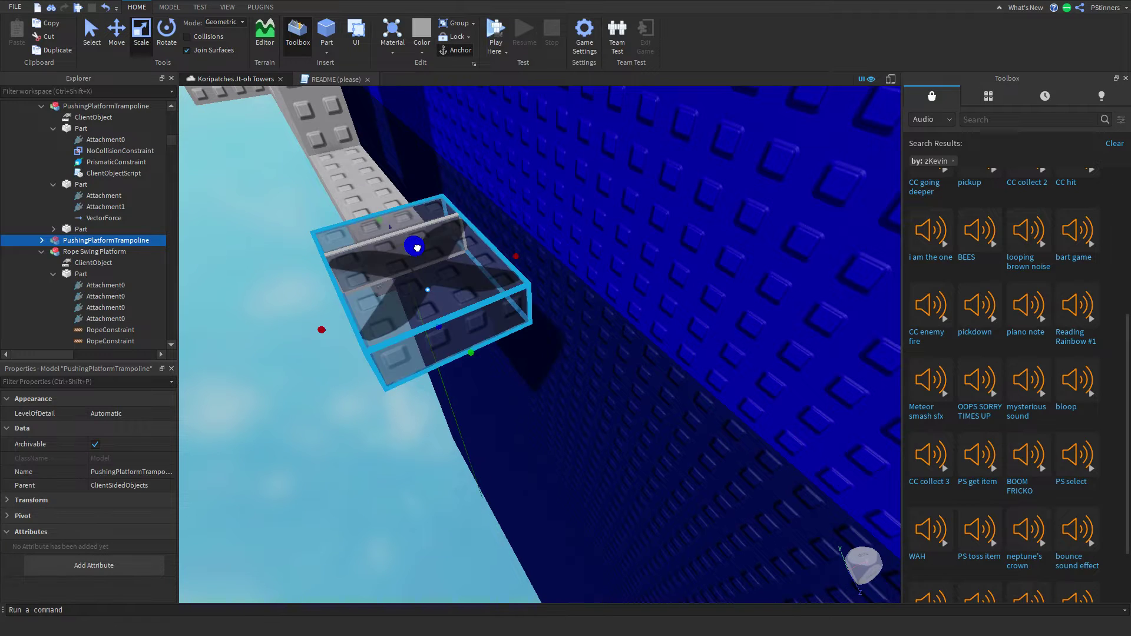
{"action": "left_click_drag", "start_coordinate": [473, 355], "coordinate": [444, 334]}
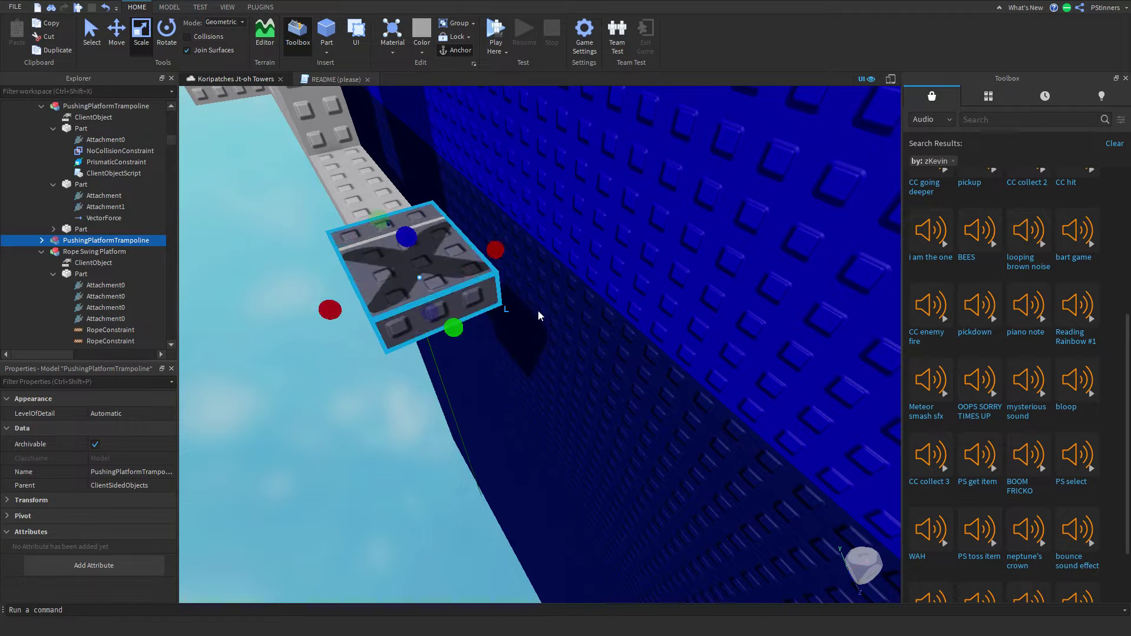
{"action": "left_click", "coordinate": [538, 311]}
{"action": "right_click_drag", "start_coordinate": [539, 311], "coordinate": [539, 311]}
{"action": "left_click", "coordinate": [539, 312]}
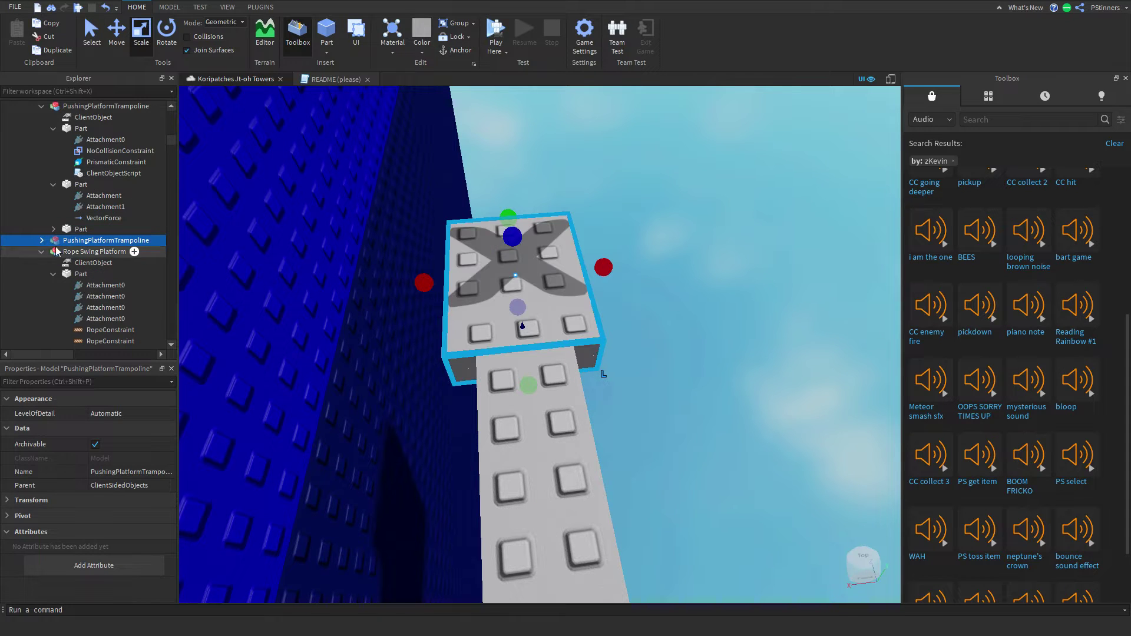
Expand the new PushingPlatformTrampoline model in the object hierarchy and collapse its child parts
{"action": "left_click", "coordinate": [665, 262]}
{"action": "right_click_drag", "start_coordinate": [665, 261], "coordinate": [631, 287]}
{"action": "left_click", "coordinate": [525, 369]}
{"action": "key", "text": "d"}
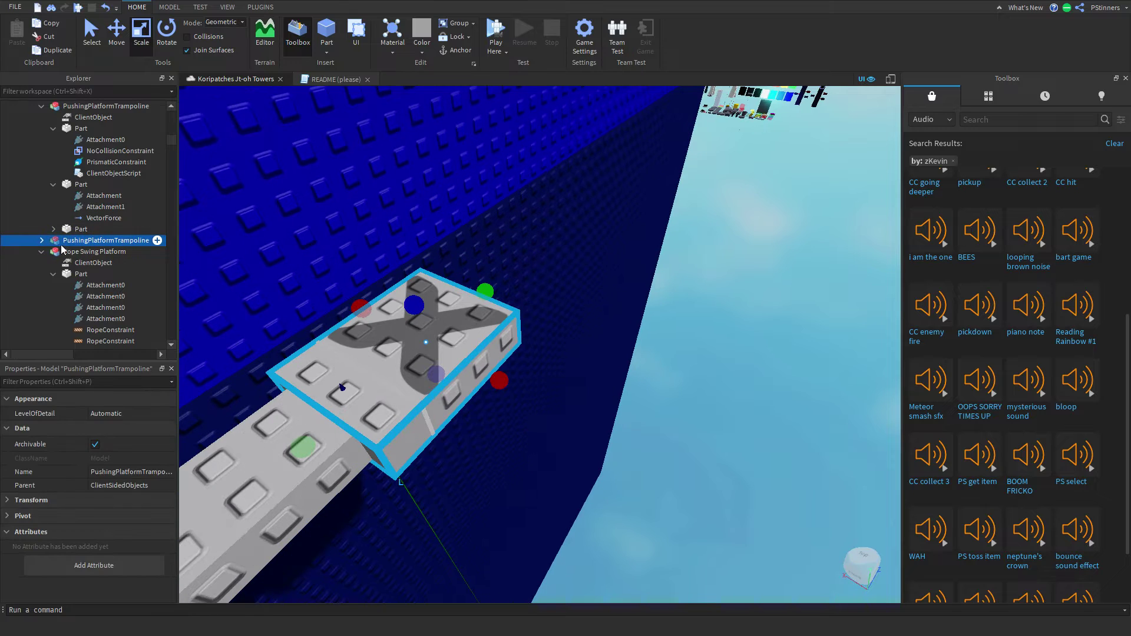
{"action": "left_click", "coordinate": [41, 240]}
{"action": "scroll", "coordinate": [68, 245], "scroll_direction": "down", "scroll_amount": 1}
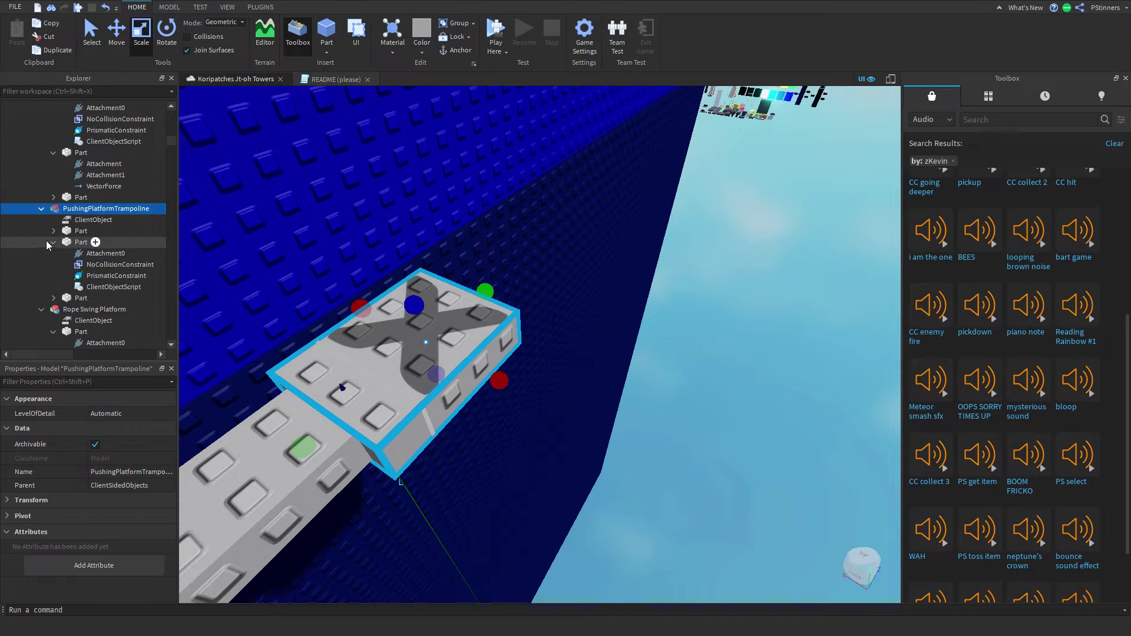
{"action": "left_click", "coordinate": [51, 254]}
{"action": "left_click", "coordinate": [661, 398]}
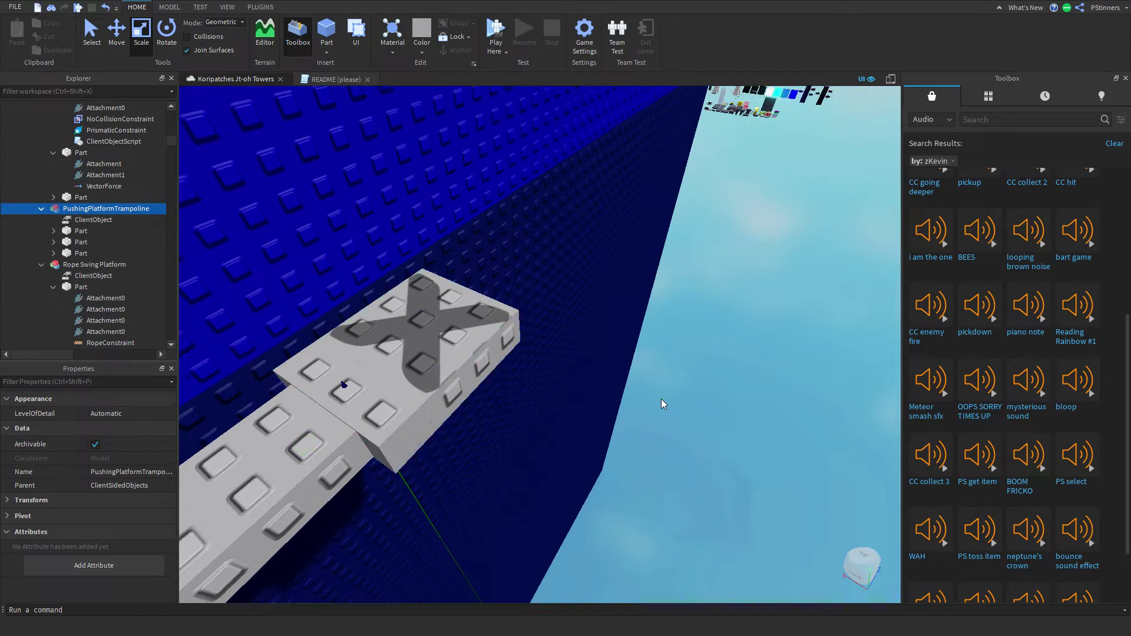
Examine the layout of the outer platform, beam, wall and trampoline along the tower's outer wall
{"action": "key", "text": "s"}
{"action": "right_click_drag", "start_coordinate": [661, 398], "coordinate": [661, 398]}
{"action": "key", "text": "s"}
{"action": "key", "text": "d"}
{"action": "key", "text": "a"}
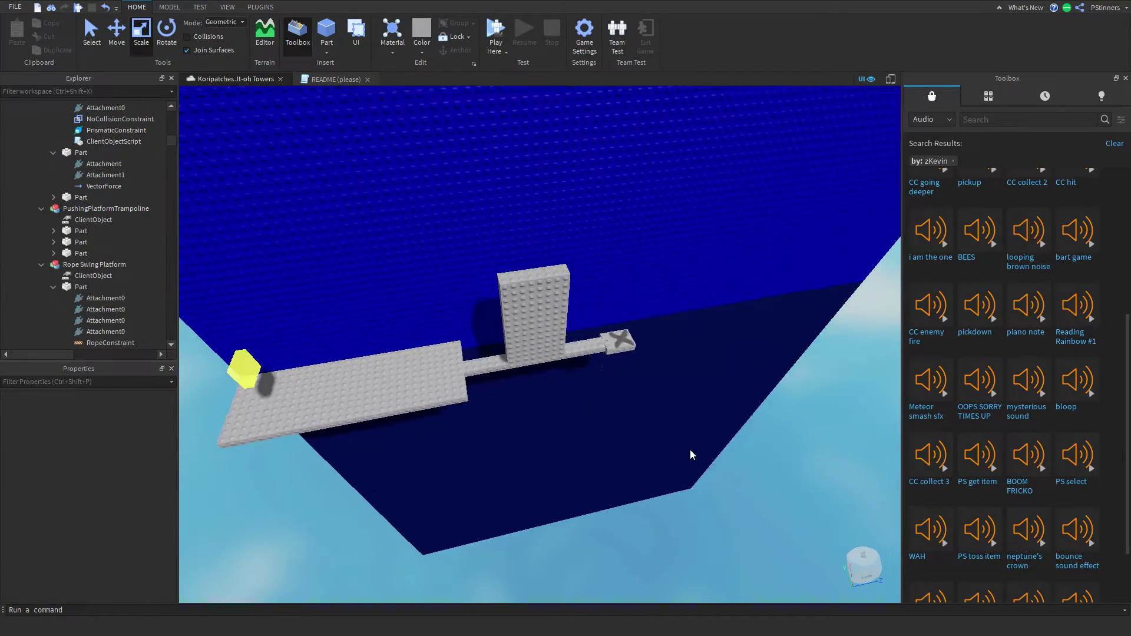
{"action": "right_click_drag", "start_coordinate": [690, 450], "coordinate": [690, 450]}
{"action": "key", "text": "w"}
{"action": "key", "text": "s"}
{"action": "key", "text": "a"}
{"action": "key", "text": "s"}
{"action": "key", "text": "d"}
{"action": "left_click", "coordinate": [563, 353]}
{"action": "key", "text": "w"}
{"action": "key", "text": "a"}
{"action": "left_click", "coordinate": [635, 260]}
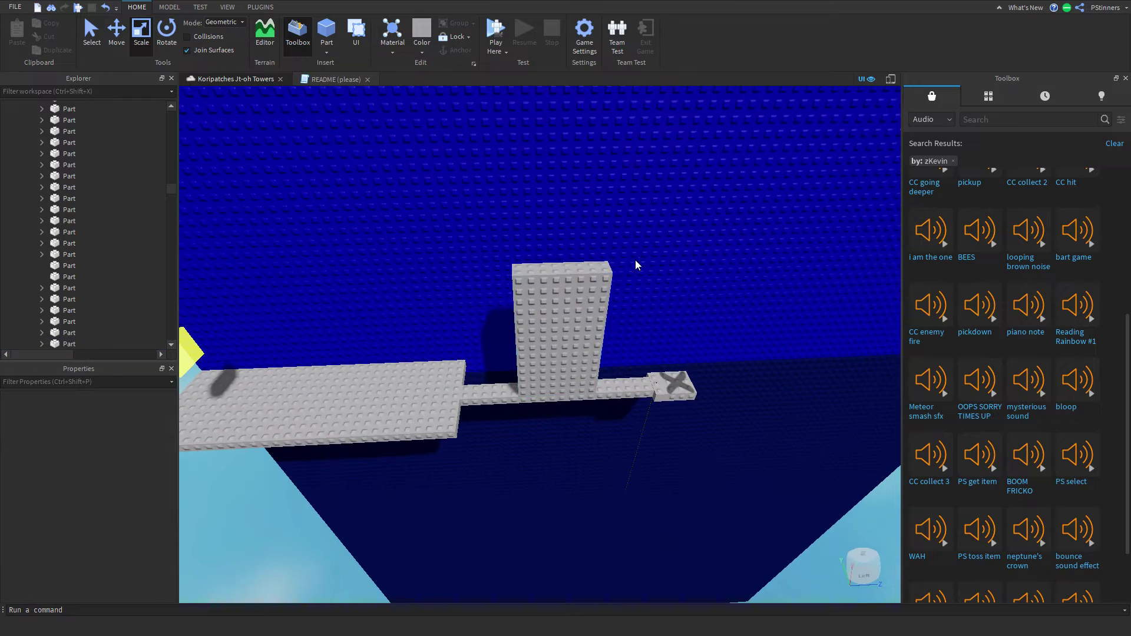
Place a short copied beam at the wall's upper edge, extending back toward the outer platform
{"action": "left_click", "coordinate": [592, 324]}
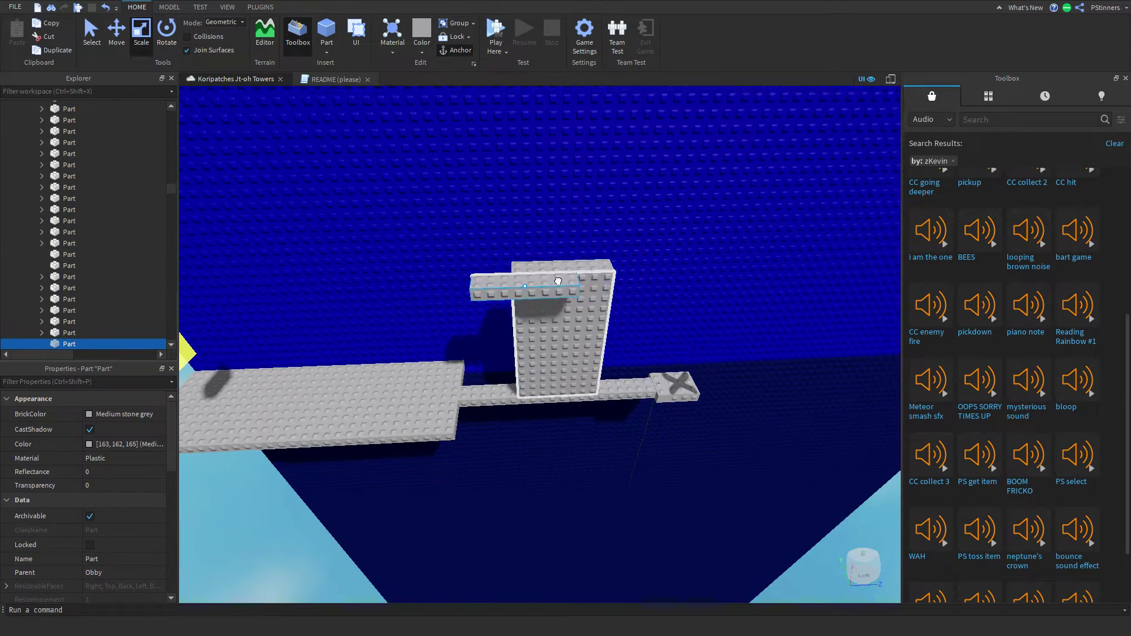
{"action": "left_click_drag", "start_coordinate": [558, 281], "coordinate": [578, 281]}
{"action": "right_click_drag", "start_coordinate": [558, 282], "coordinate": [579, 281]}
{"action": "key", "text": "a"}
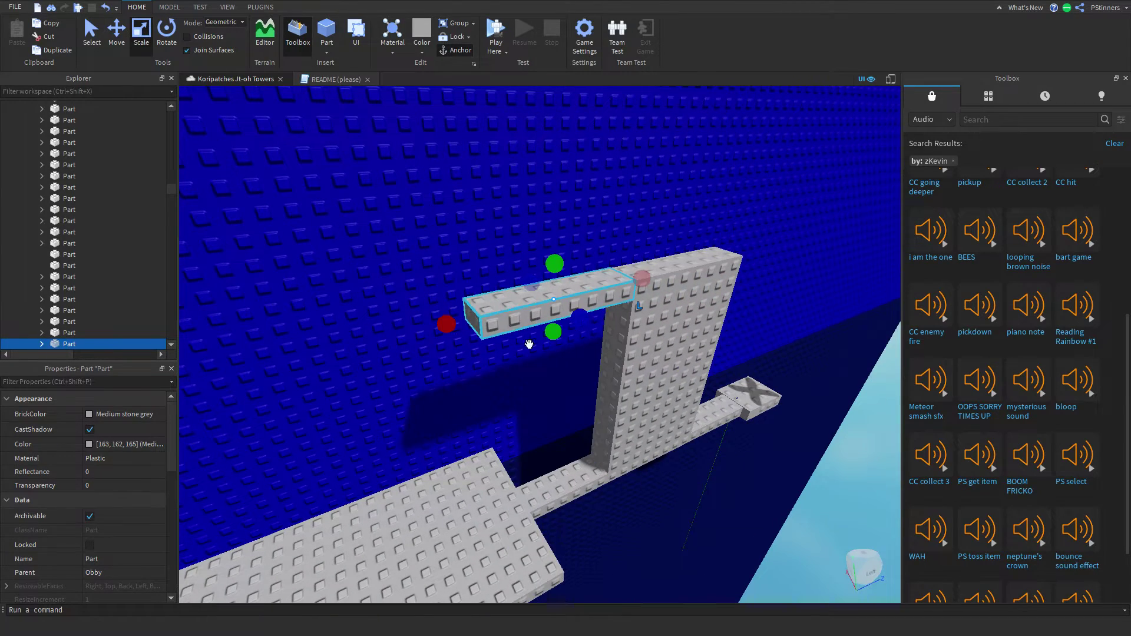
{"action": "key", "text": "s"}
{"action": "left_click", "coordinate": [546, 513]}
{"action": "key", "text": "ctrl+d"}
{"action": "left_click_drag", "start_coordinate": [546, 513], "coordinate": [587, 332]}
{"action": "key", "text": "a"}
{"action": "left_click", "coordinate": [695, 457]}
{"action": "key", "text": "a"}
{"action": "right_click_drag", "start_coordinate": [696, 458], "coordinate": [730, 451]}
{"action": "left_click", "coordinate": [717, 450]}
{"action": "key", "text": "Delete"}
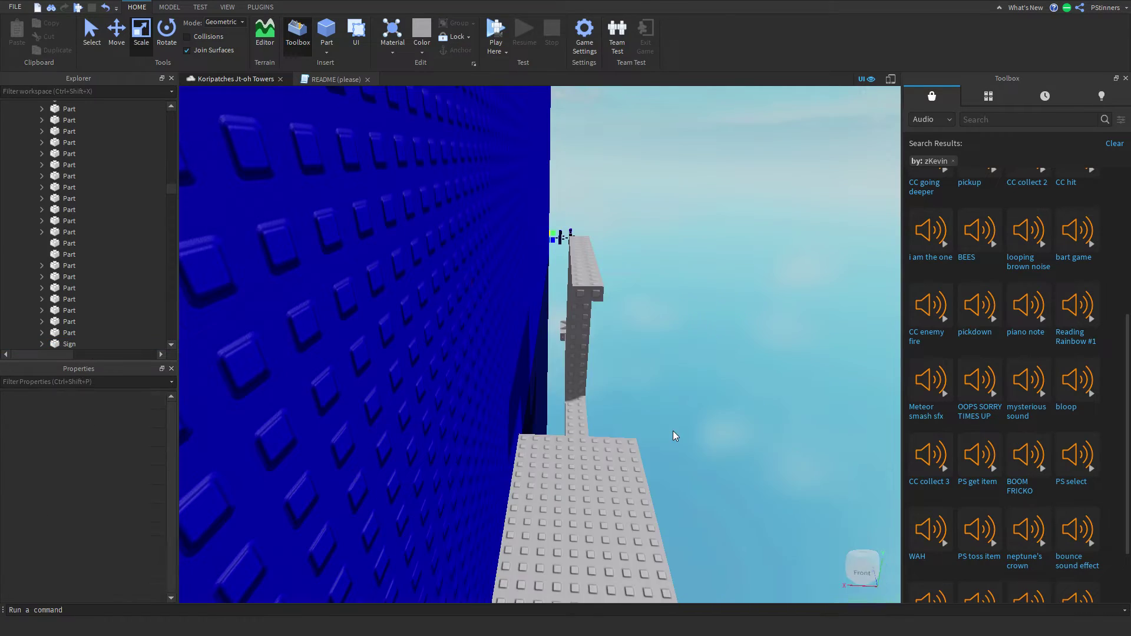
Duplicate the upper beam and attach the copy to its free end, turned to extend outward from the tower wall
{"action": "right_click_drag", "start_coordinate": [673, 430], "coordinate": [673, 430]}
{"action": "left_click", "coordinate": [553, 336]}
{"action": "key", "text": "d"}
{"action": "key", "text": "d"}
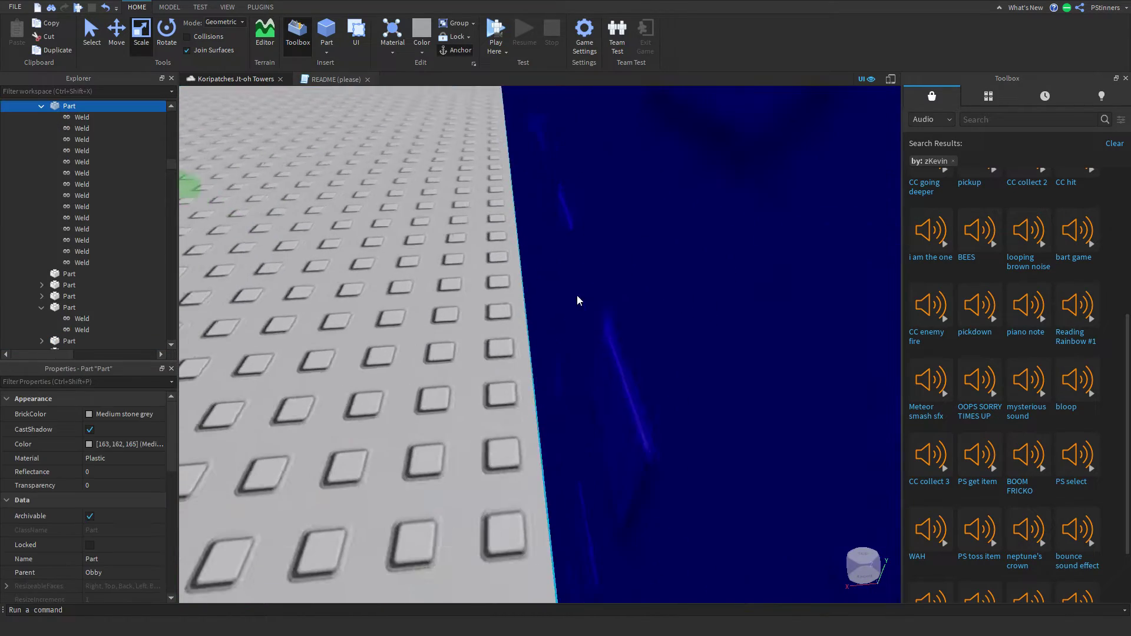
{"action": "left_click", "coordinate": [747, 284]}
{"action": "right_click_drag", "start_coordinate": [747, 284], "coordinate": [749, 286]}
{"action": "scroll", "coordinate": [749, 290], "scroll_direction": "down", "scroll_amount": 2}
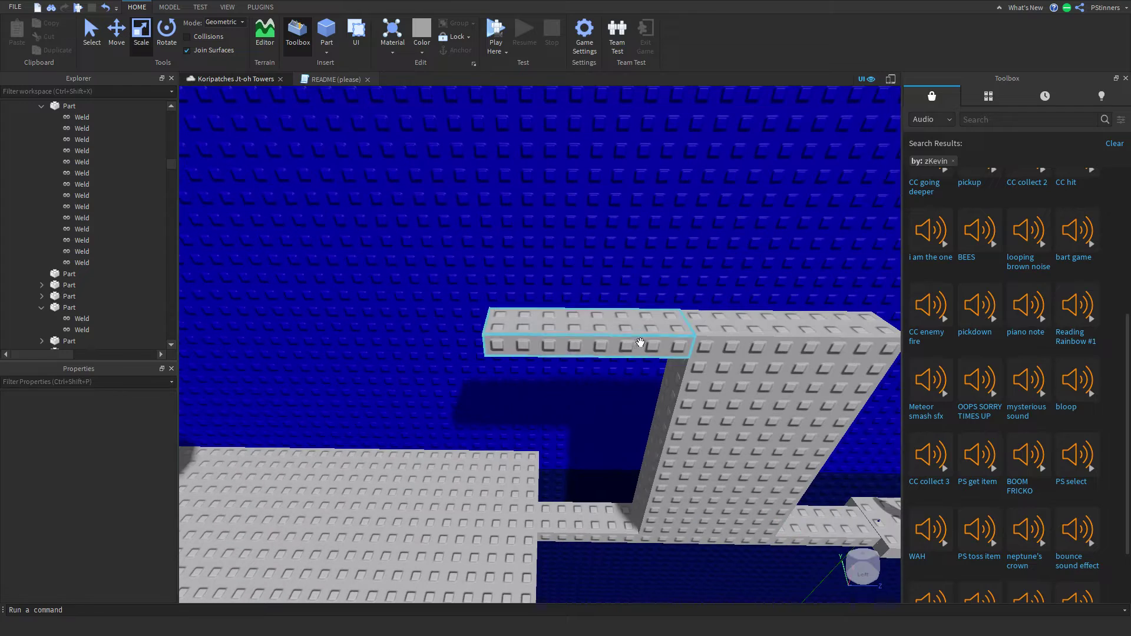
{"action": "left_click", "coordinate": [641, 343]}
{"action": "scroll", "coordinate": [641, 343], "scroll_direction": "down", "scroll_amount": 1}
{"action": "key", "text": "a"}
{"action": "mouse_move", "coordinate": [475, 333]}
{"action": "left_mouse_down"}
{"action": "mouse_move", "coordinate": [449, 338]}
{"action": "mouse_move", "coordinate": [478, 345]}
{"action": "left_mouse_up"}
{"action": "scroll", "coordinate": [464, 342], "scroll_direction": "down", "scroll_amount": 3}
{"action": "right_click_drag", "start_coordinate": [478, 346], "coordinate": [537, 372]}
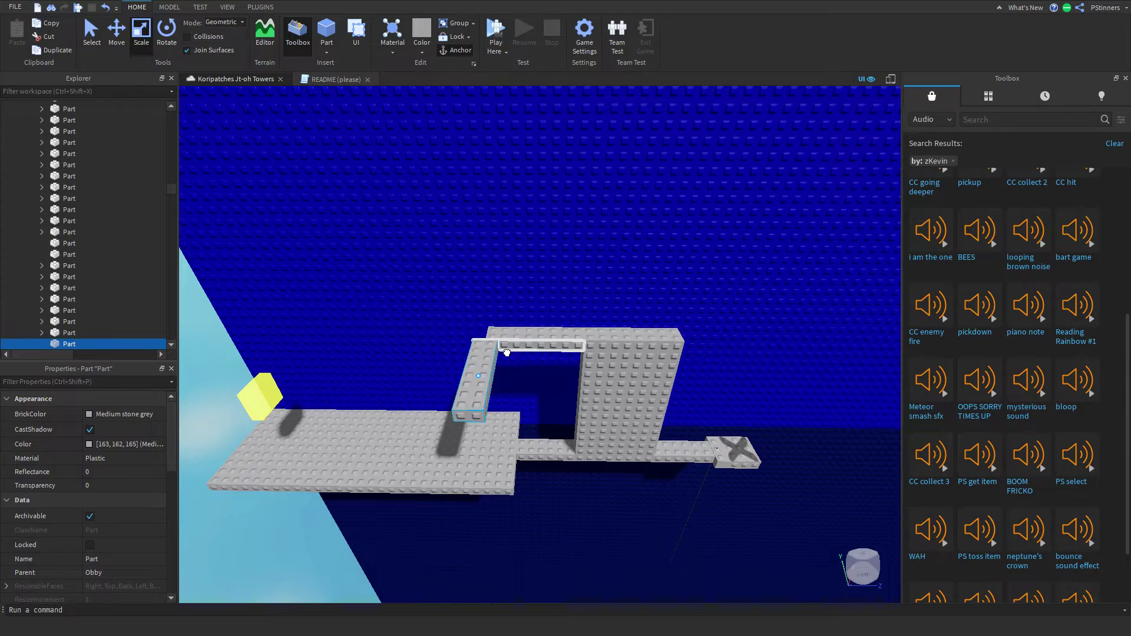
{"action": "left_click_drag", "start_coordinate": [507, 353], "coordinate": [522, 350]}
{"action": "scroll", "coordinate": [521, 348], "scroll_direction": "down", "scroll_amount": 3}
{"action": "left_click", "coordinate": [571, 243]}
Duplicate the group of Moving Platform models inside the tower and place the copies outside, lined up with the outward beam's end
{"action": "right_click_drag", "start_coordinate": [571, 243], "coordinate": [568, 247]}
{"action": "key", "text": "a"}
{"action": "key", "text": "w"}
{"action": "scroll", "coordinate": [568, 247], "scroll_direction": "down", "scroll_amount": 5}
{"action": "left_click", "coordinate": [553, 359]}
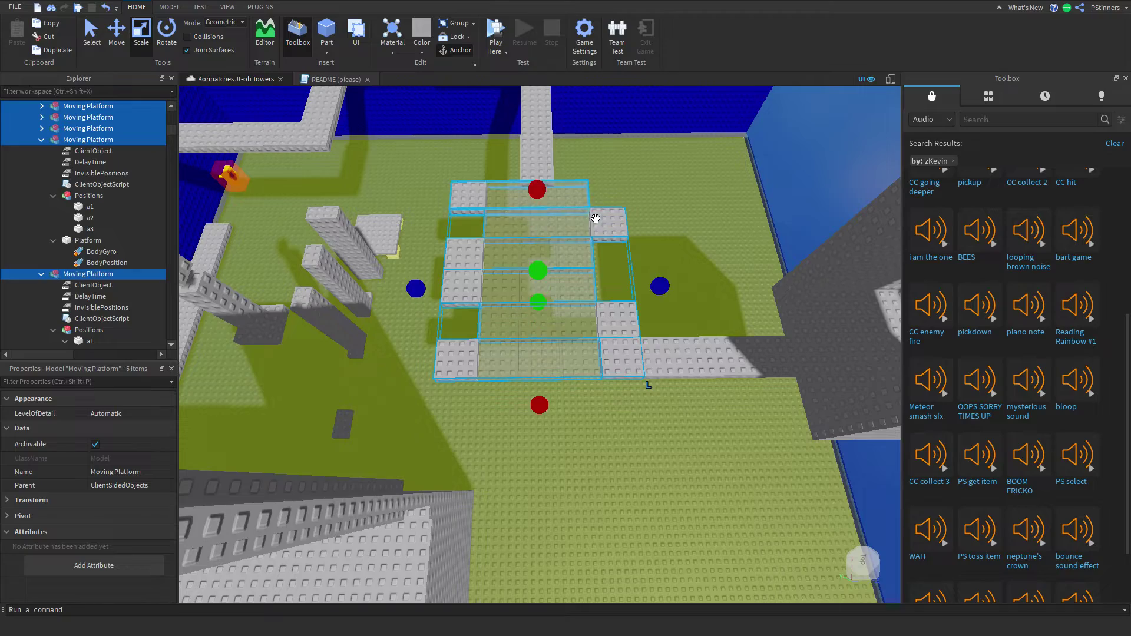
{"action": "key", "text": "ctrl+d"}
{"action": "left_click_drag", "start_coordinate": [596, 217], "coordinate": [494, 255]}
{"action": "right_click_drag", "start_coordinate": [494, 255], "coordinate": [559, 347]}
{"action": "right_click_drag", "start_coordinate": [474, 319], "coordinate": [409, 338]}
{"action": "left_click_drag", "start_coordinate": [401, 340], "coordinate": [402, 342]}
{"action": "scroll", "coordinate": [445, 392], "scroll_direction": "down", "scroll_amount": 5}
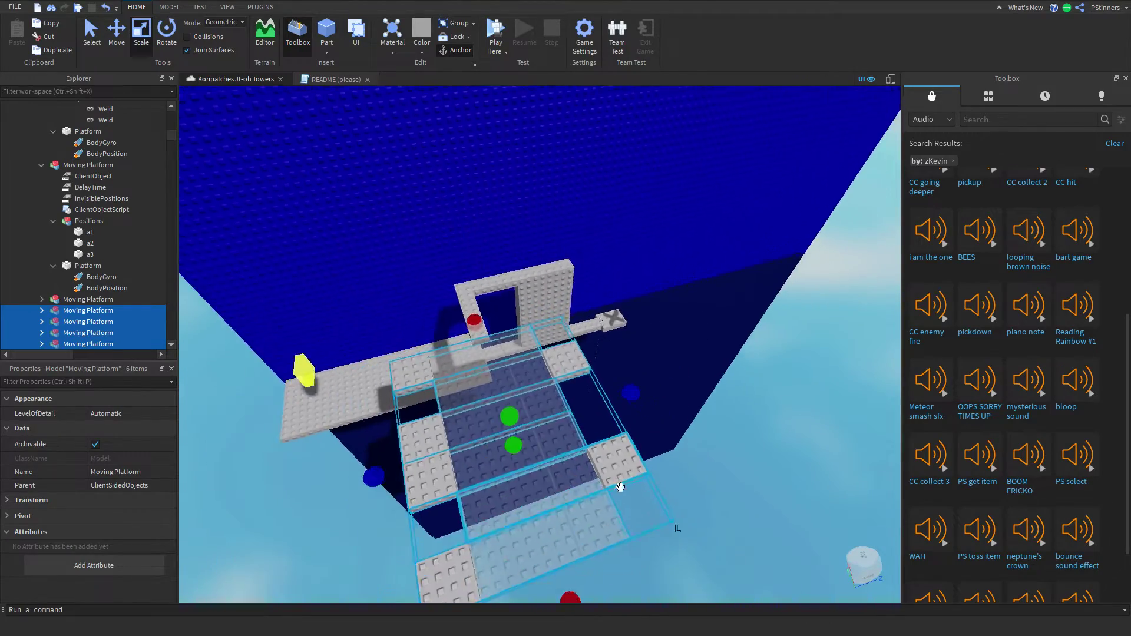
{"action": "left_click", "coordinate": [754, 448]}
{"action": "right_click_drag", "start_coordinate": [755, 448], "coordinate": [754, 447]}
Duplicate the outward beam and place the copy over the middle of the copied moving platforms
{"action": "key", "text": "w"}
{"action": "scroll", "coordinate": [754, 447], "scroll_direction": "down", "scroll_amount": 6}
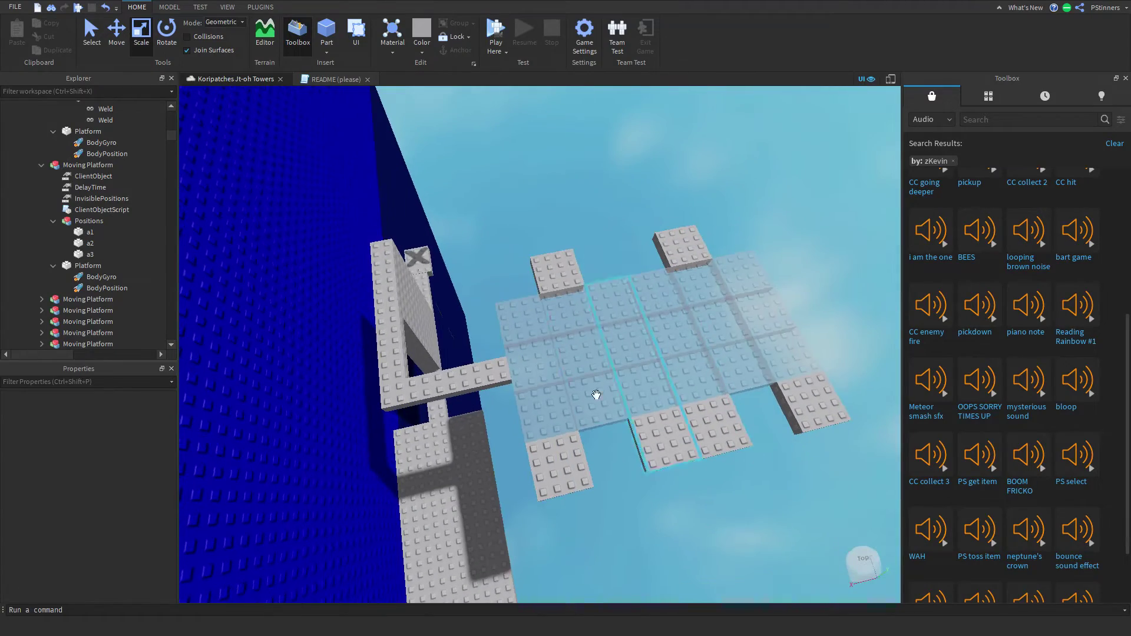
{"action": "left_click", "coordinate": [505, 391]}
{"action": "left_click_drag", "start_coordinate": [495, 382], "coordinate": [605, 358]}
{"action": "scroll", "coordinate": [548, 370], "scroll_direction": "up", "scroll_amount": 2}
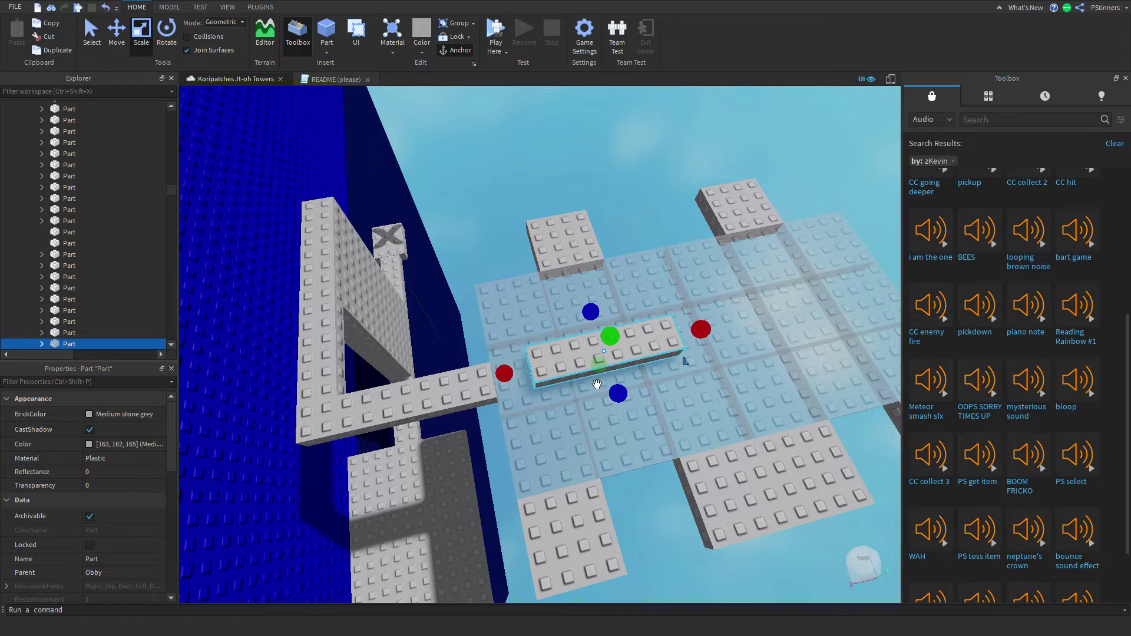
Stretch the copied beam along the row of moving platforms and raise its height to form a tall wall
{"action": "left_click_drag", "start_coordinate": [701, 329], "coordinate": [715, 333]}
{"action": "right_click_drag", "start_coordinate": [714, 333], "coordinate": [715, 333]}
{"action": "left_click_drag", "start_coordinate": [715, 333], "coordinate": [715, 328]}
{"action": "right_click_drag", "start_coordinate": [715, 333], "coordinate": [715, 328]}
{"action": "left_click_drag", "start_coordinate": [715, 328], "coordinate": [570, 355]}
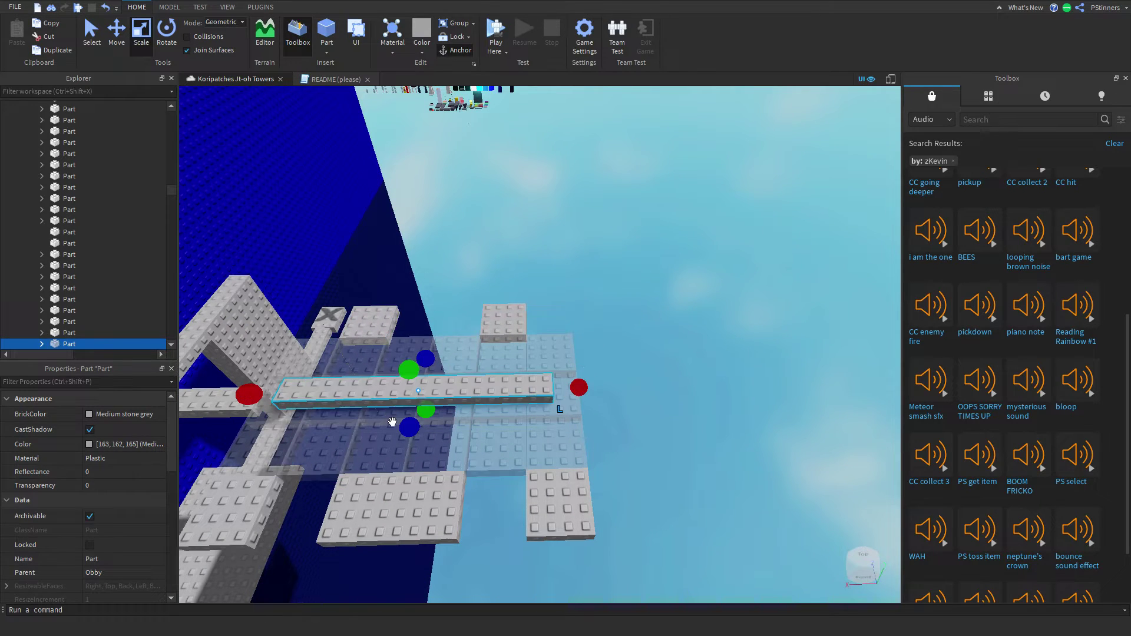
{"action": "scroll", "coordinate": [411, 330], "scroll_direction": "down", "scroll_amount": 3}
{"action": "left_click_drag", "start_coordinate": [410, 358], "coordinate": [399, 250]}
{"action": "left_click", "coordinate": [645, 244]}
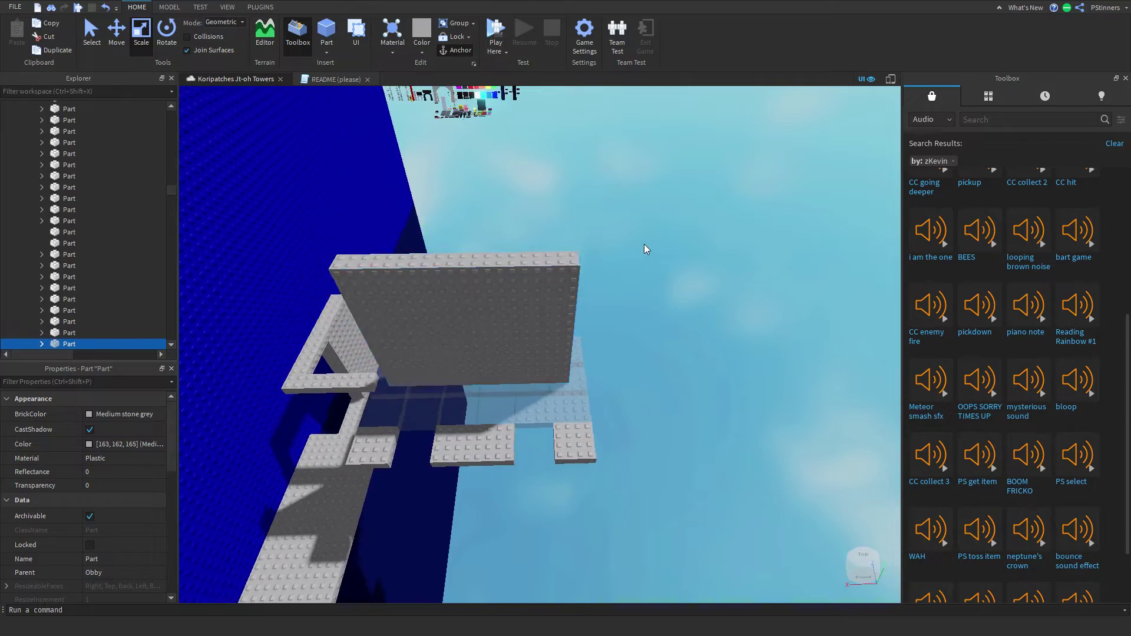
Duplicate the short outward beam and place the copy at the far end of the moving platforms as a landing
{"action": "right_click_drag", "start_coordinate": [645, 244], "coordinate": [645, 249]}
{"action": "key", "text": "a"}
{"action": "key", "text": "s"}
{"action": "key", "text": "w"}
{"action": "left_click", "coordinate": [613, 315]}
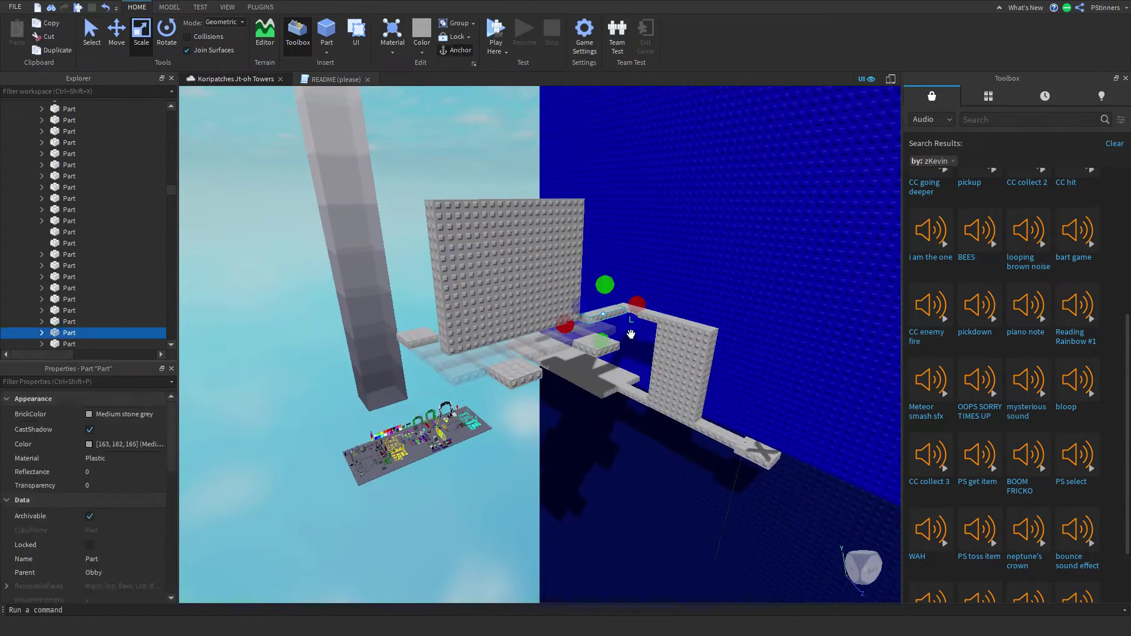
{"action": "key", "text": "a"}
{"action": "left_click_drag", "start_coordinate": [613, 315], "coordinate": [519, 354]}
{"action": "right_click_drag", "start_coordinate": [530, 341], "coordinate": [519, 353]}
{"action": "left_click_drag", "start_coordinate": [519, 353], "coordinate": [522, 380]}
{"action": "key", "text": "s"}
{"action": "left_click", "coordinate": [673, 437]}
Playtest the outside section from the outer platform past the wall to the pushing trampoline, and end the test
{"action": "key", "text": "a"}
{"action": "right_click_drag", "start_coordinate": [673, 436], "coordinate": [675, 438]}
{"action": "key", "text": "w"}
{"action": "key", "text": "w"}
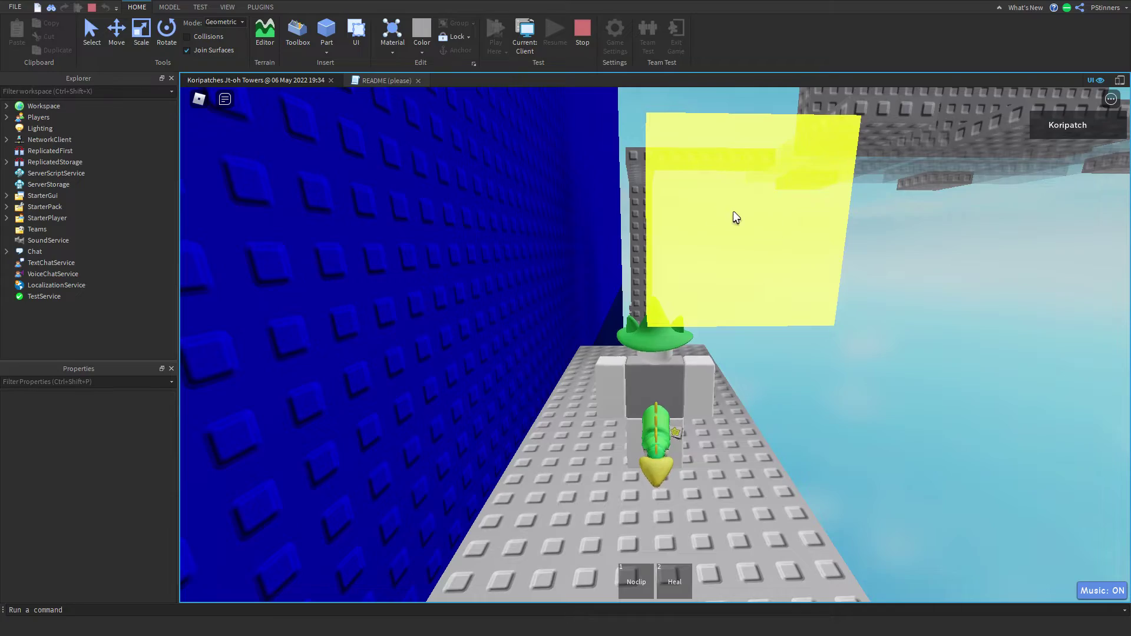
{"action": "right_click_drag", "start_coordinate": [779, 232], "coordinate": [779, 232]}
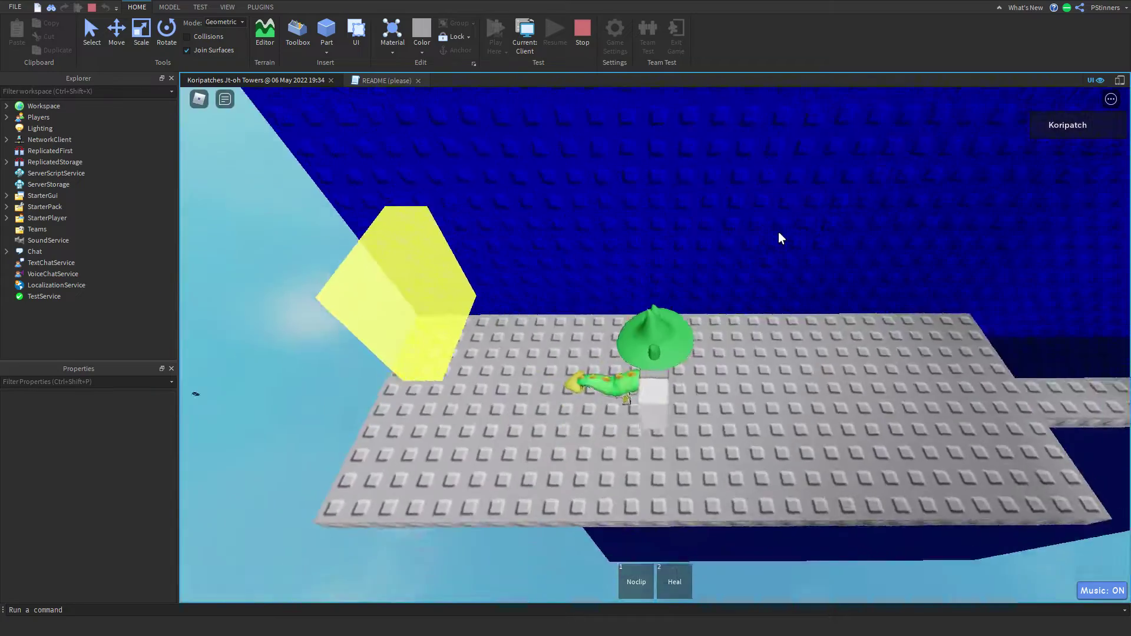
{"action": "key", "text": "shift"}
{"action": "key", "text": "w"}
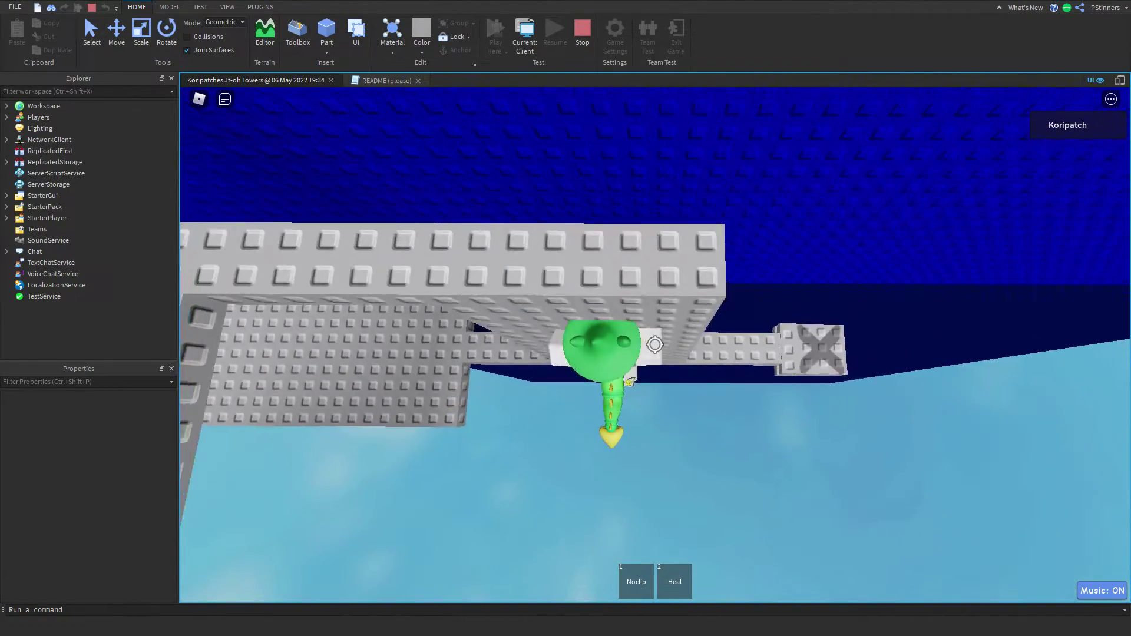
{"action": "scroll", "coordinate": [655, 345], "scroll_direction": "down", "scroll_amount": 3}
{"action": "scroll", "coordinate": [654, 345], "scroll_direction": "down", "scroll_amount": 2}
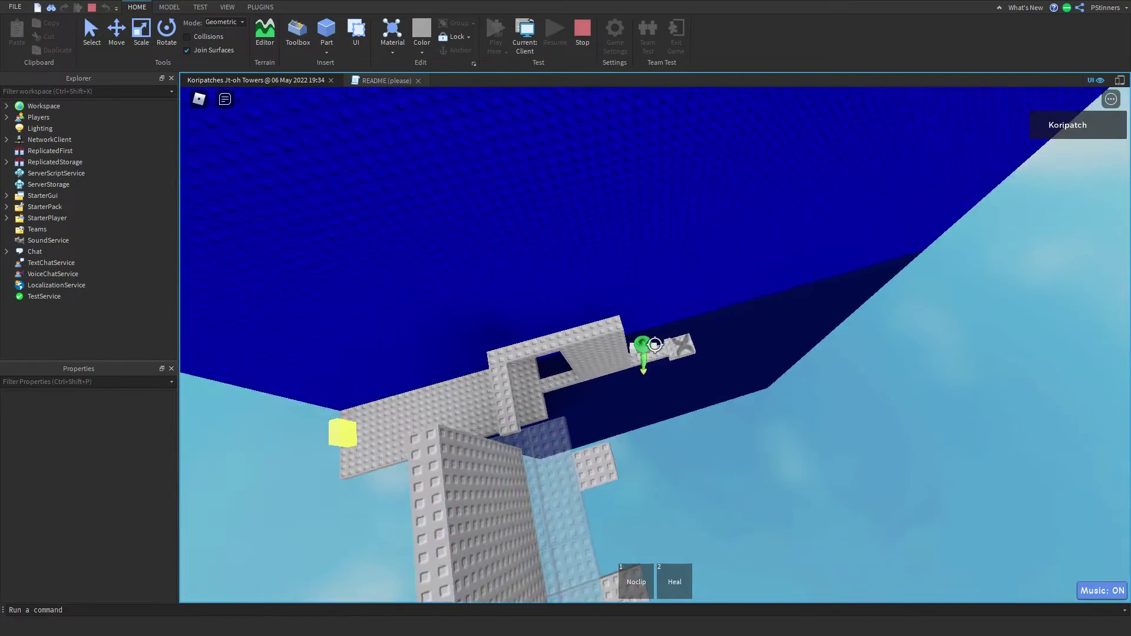
{"action": "scroll", "coordinate": [654, 345], "scroll_direction": "up", "scroll_amount": 3}
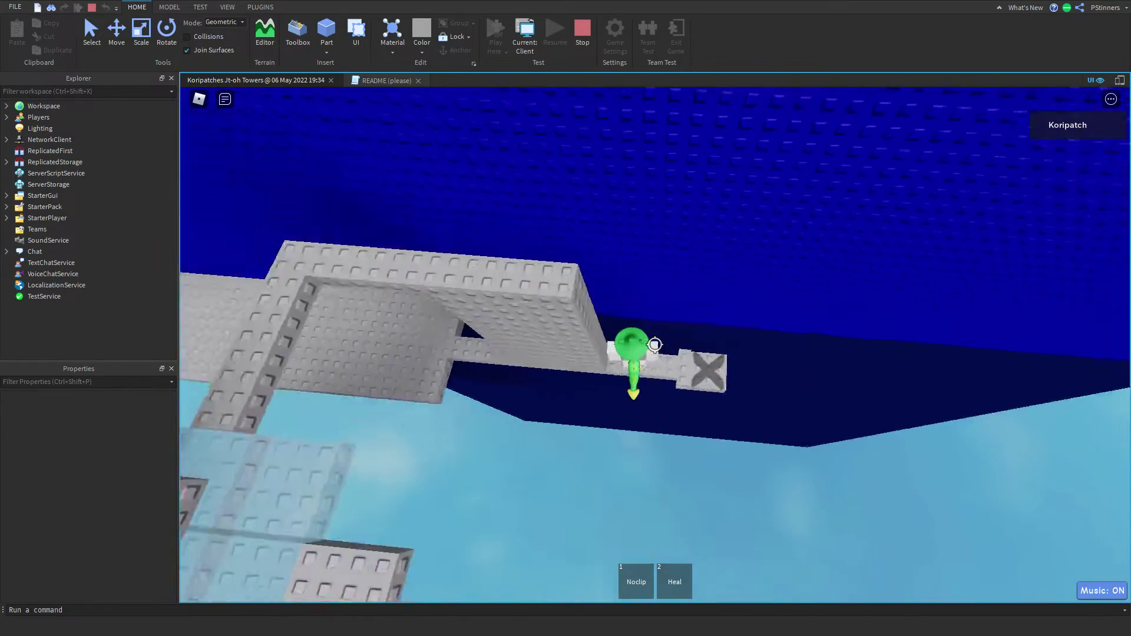
{"action": "key", "text": "d"}
{"action": "key", "text": "shift"}
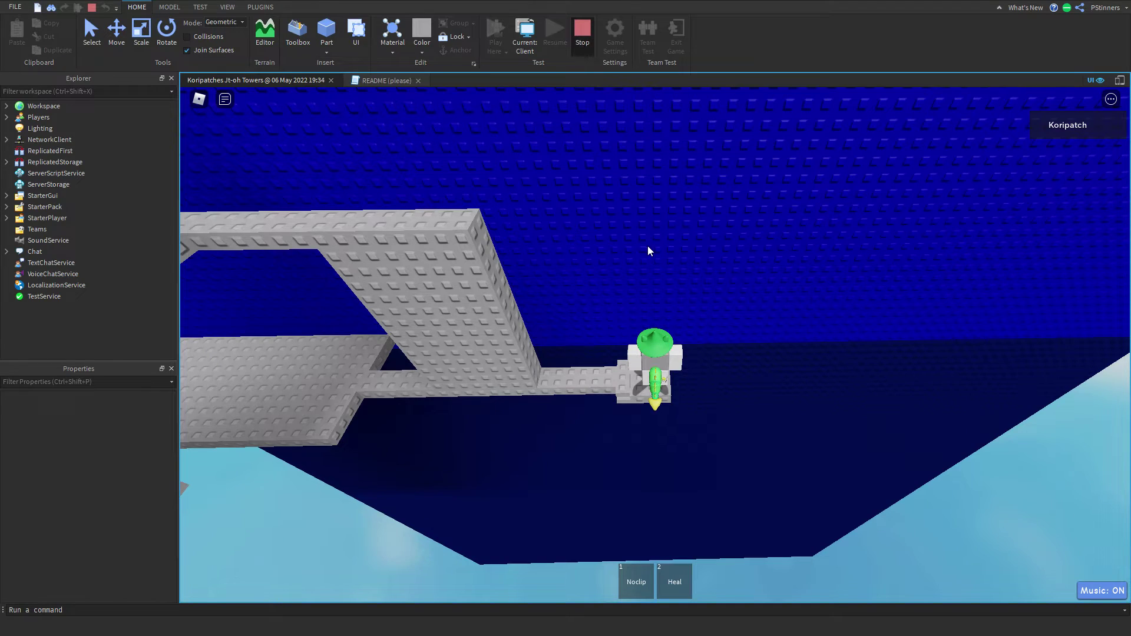
{"action": "key", "text": "shift+F5"}
Select the outermost copied Moving Platform model beside the landing beam
{"action": "right_click_drag", "start_coordinate": [693, 296], "coordinate": [697, 295]}
{"action": "scroll", "coordinate": [696, 294], "scroll_direction": "down", "scroll_amount": 4}
{"action": "left_click", "coordinate": [539, 412]}
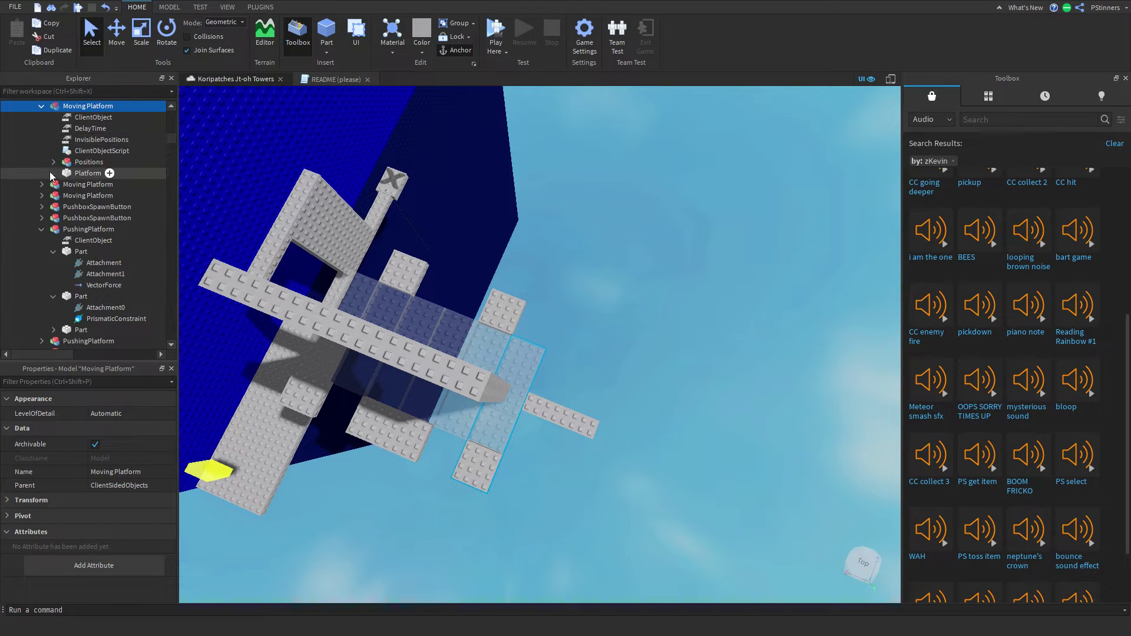
Expand the Positions and Platform contents of the selected Moving Platform model, then clear the selection
{"action": "left_click", "coordinate": [52, 162]}
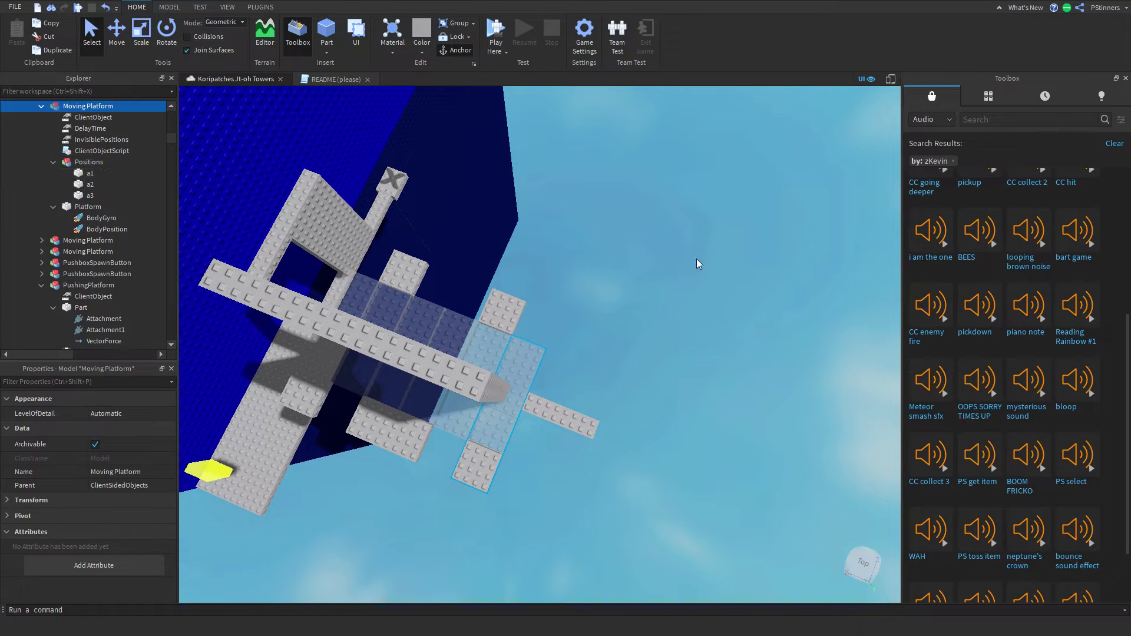
{"action": "left_click", "coordinate": [693, 259]}
{"action": "right_click_drag", "start_coordinate": [693, 259], "coordinate": [693, 259]}
Play-test from the starting platform, using Noclip to fly through the tower to the orange gear section, and end the test
{"action": "key", "text": "w"}
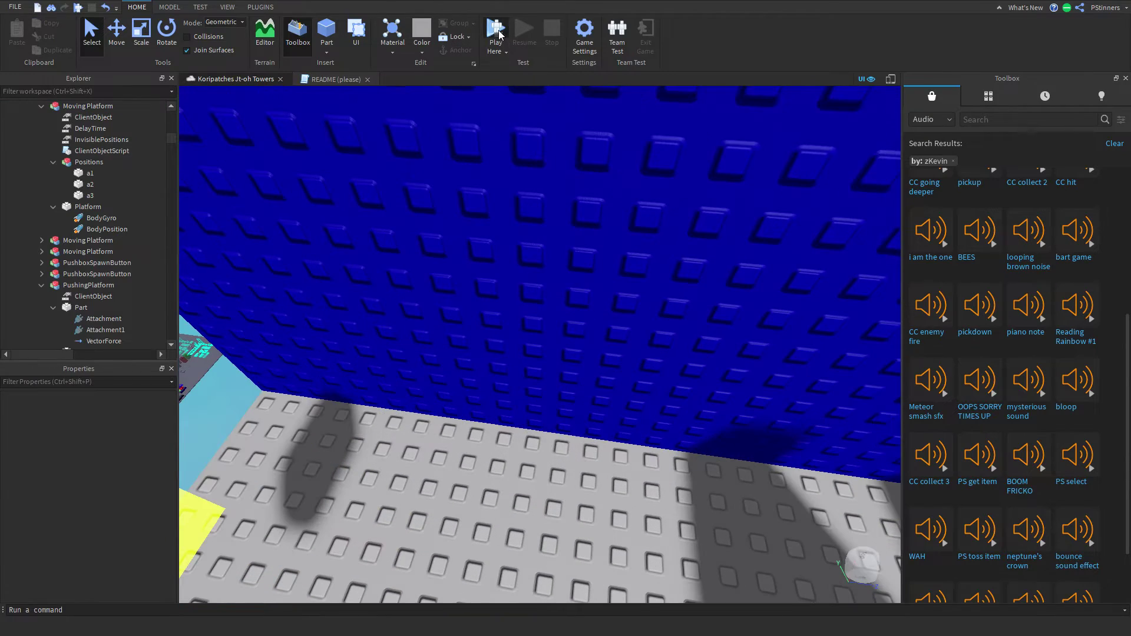
{"action": "left_click", "coordinate": [496, 33]}
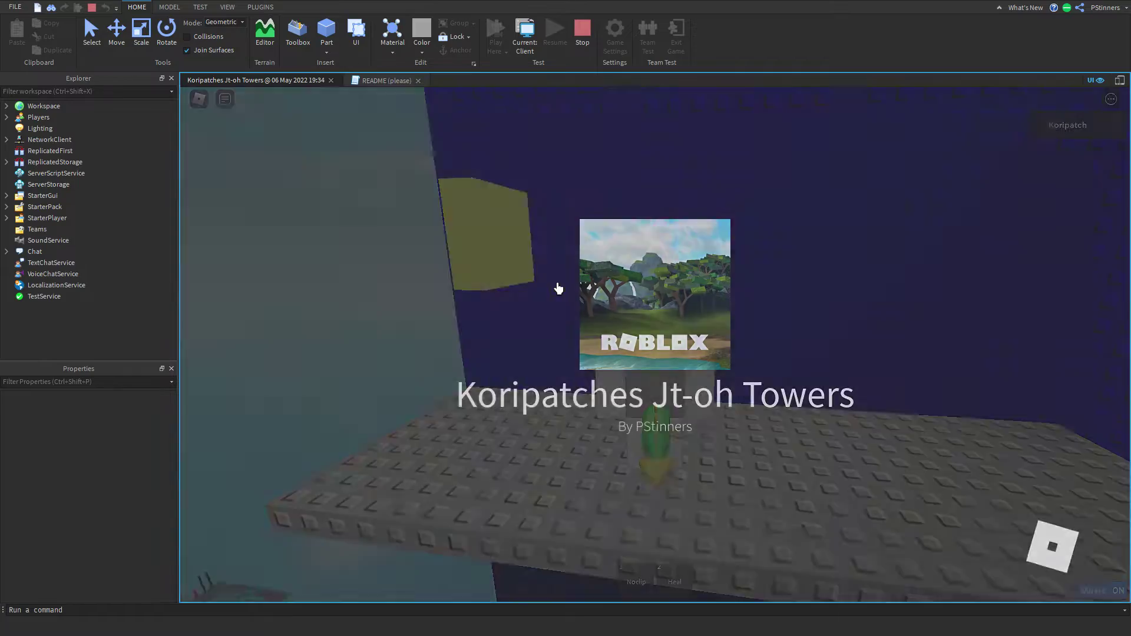
{"action": "key", "text": "s"}
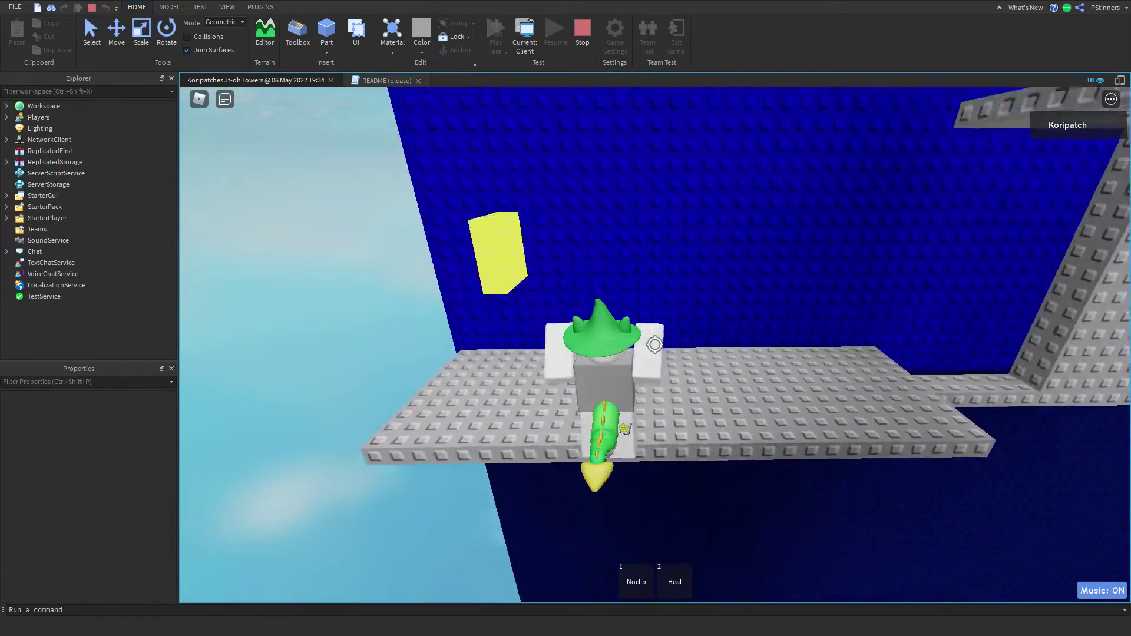
{"action": "key", "text": "1"}
{"action": "key", "text": "w"}
{"action": "key", "text": "w"}
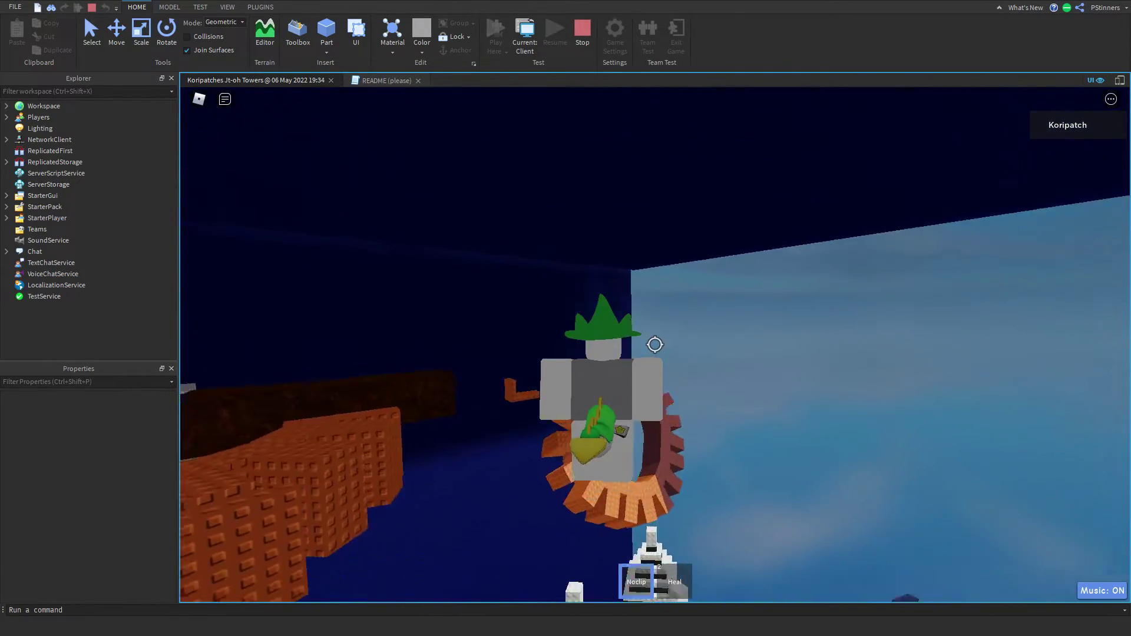
{"action": "key", "text": "1"}
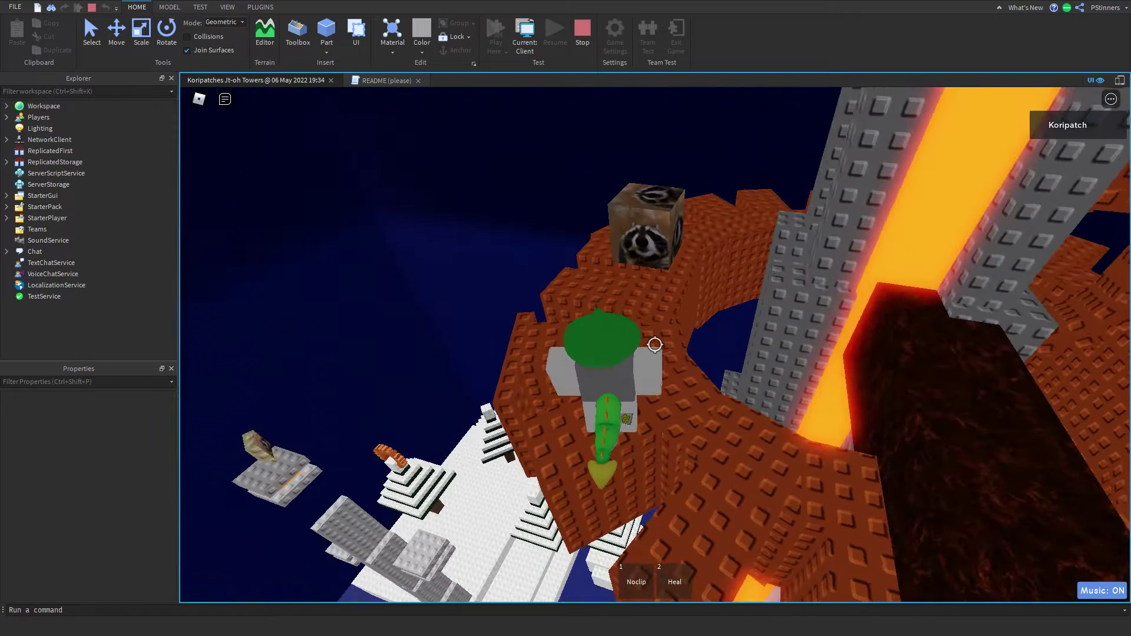
{"action": "key", "text": "shift"}
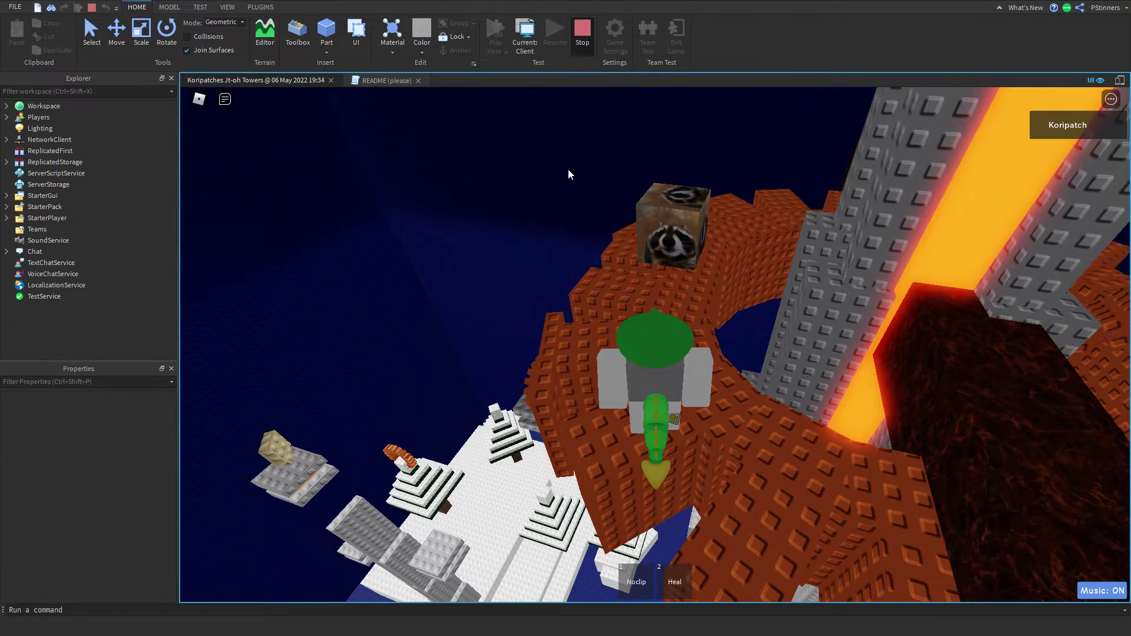
{"action": "key", "text": "shift+F5"}
Delete six Moving Platform models from ClientSidedObjects and clear the selection
{"action": "key", "text": "s"}
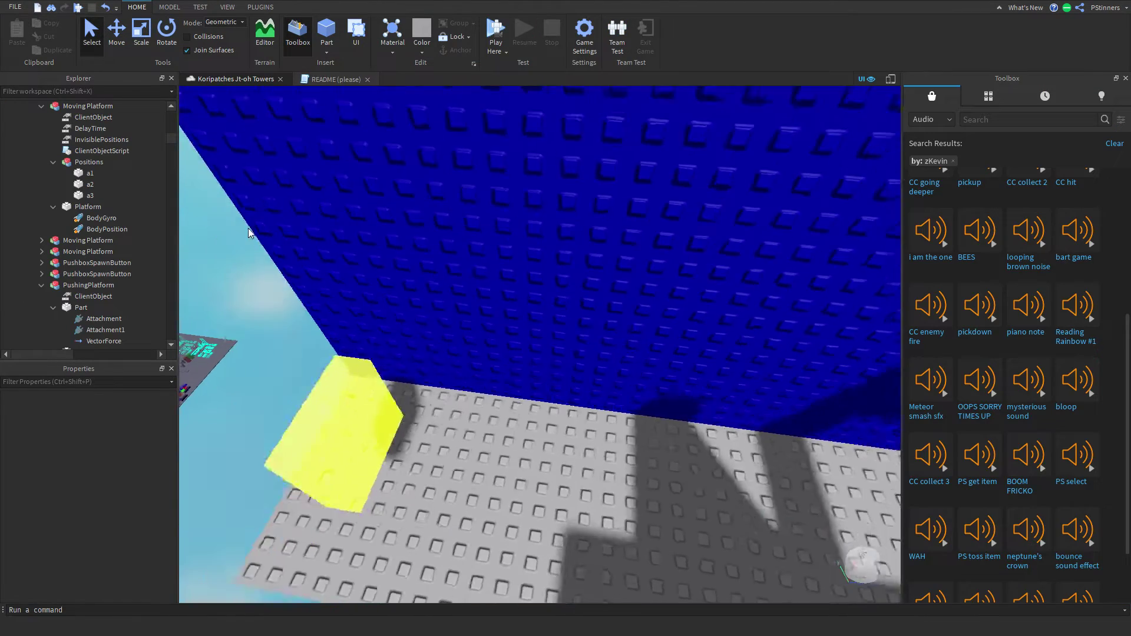
{"action": "key", "text": "d"}
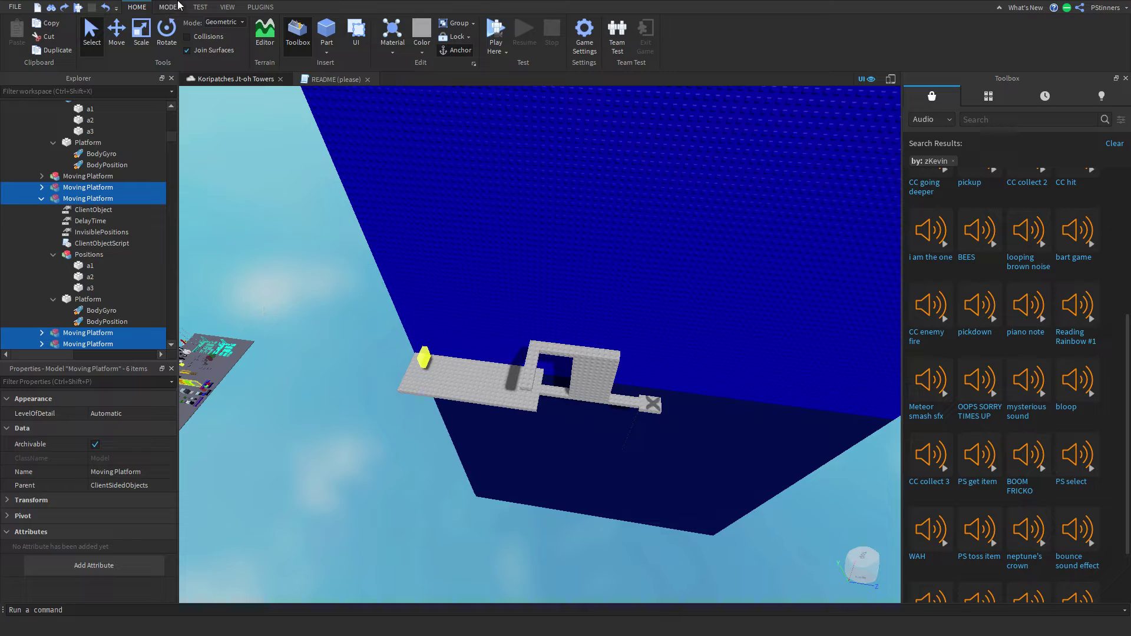
{"action": "key", "text": "w"}
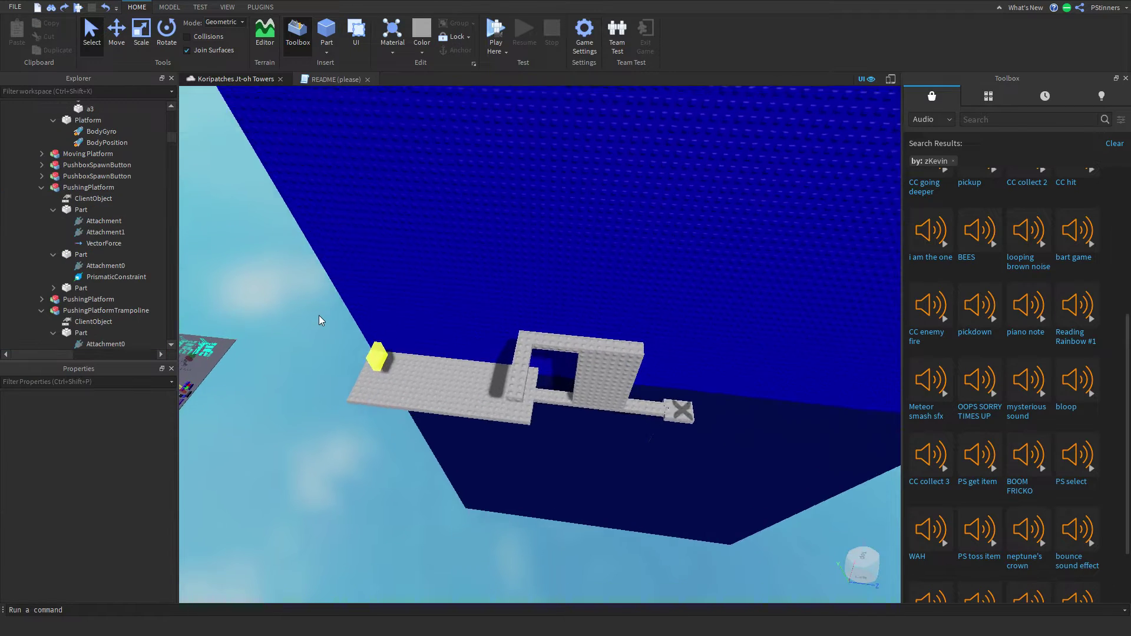
Play-test from the starting platform, jumping along the narrow walkway and around the wall, and end the test
{"action": "key", "text": "a"}
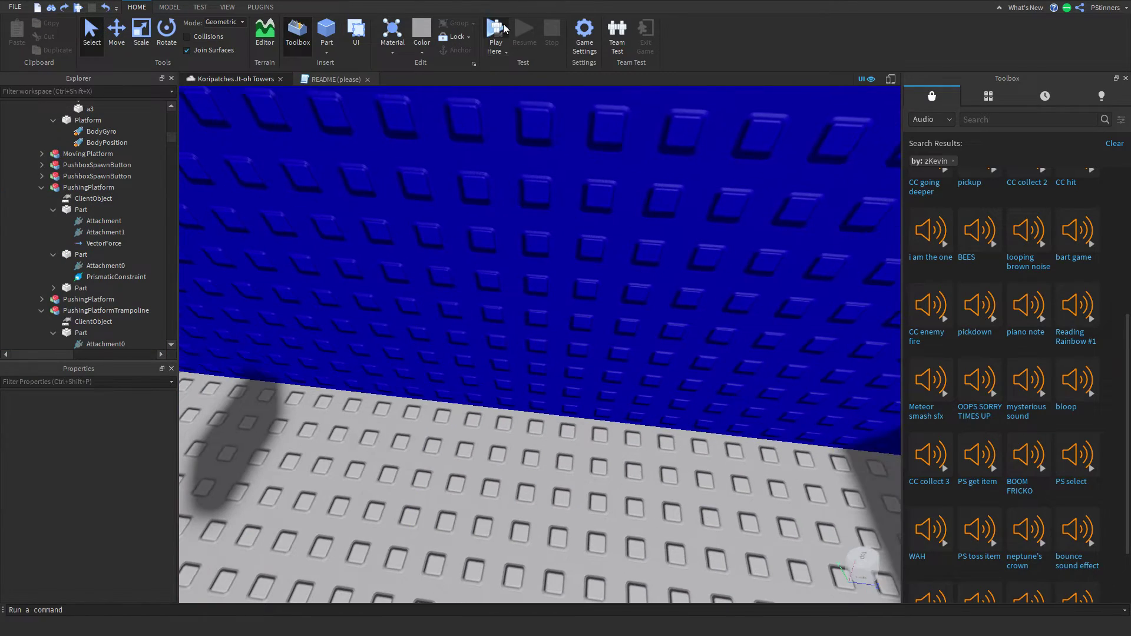
{"action": "left_click", "coordinate": [504, 28]}
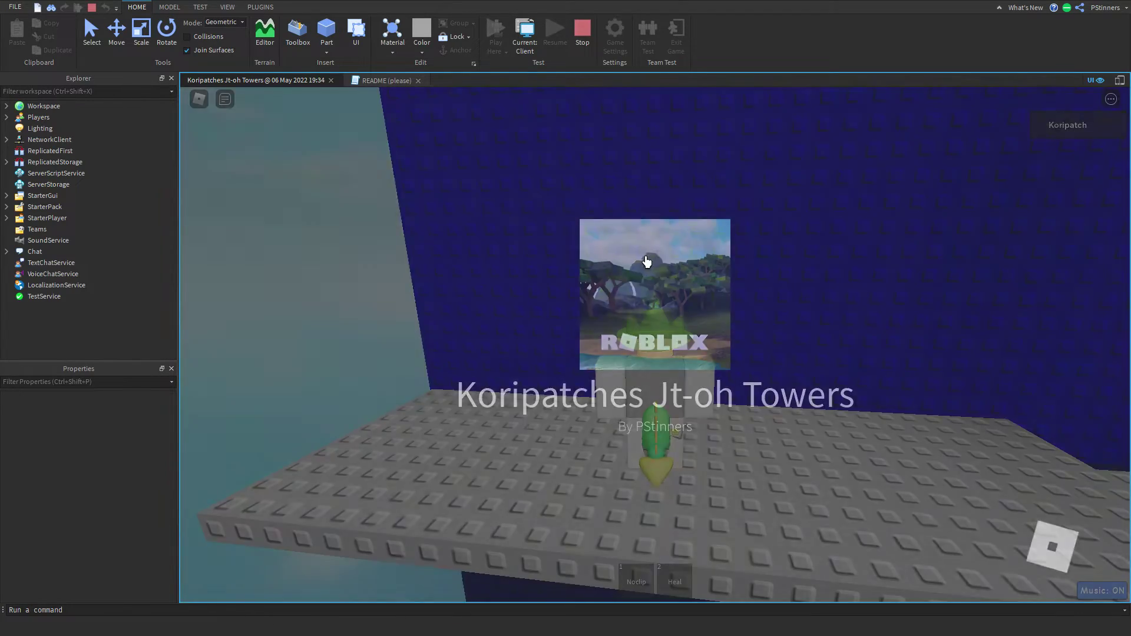
{"action": "key", "text": "w"}
{"action": "key", "text": "space"}
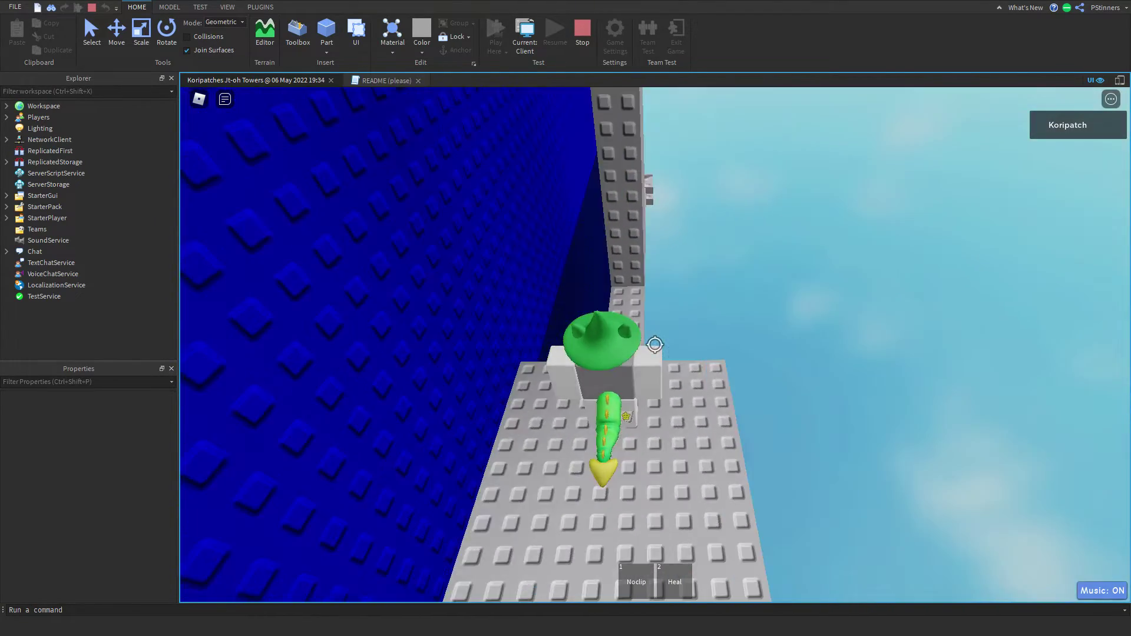
{"action": "key", "text": "space"}
{"action": "key", "text": "space"}
{"action": "key", "text": "space"}
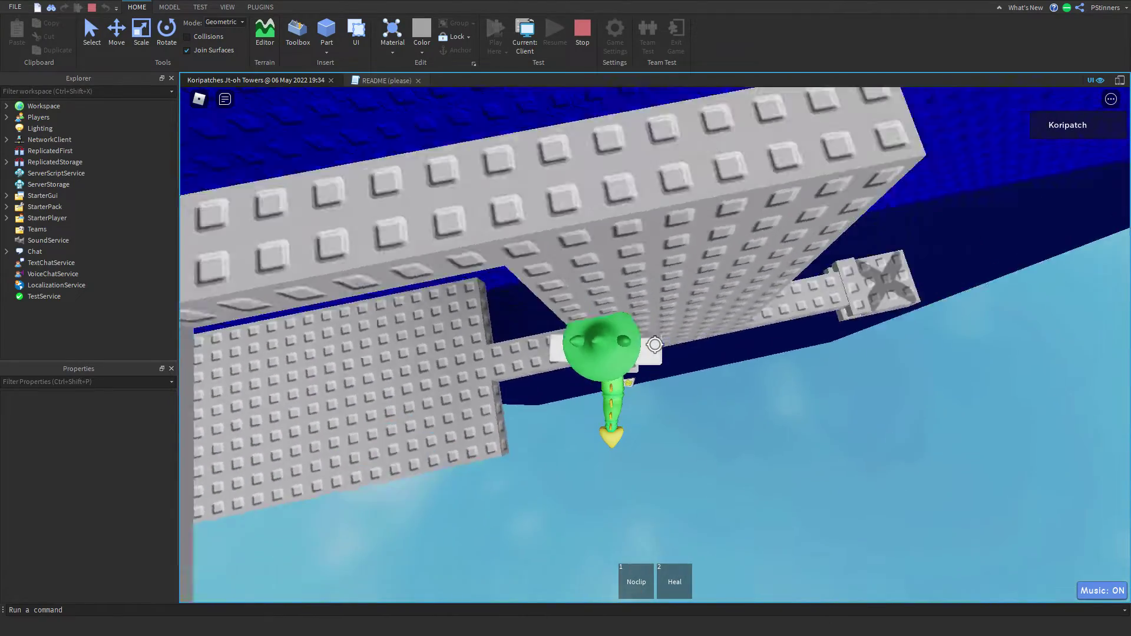
{"action": "right_click_drag", "start_coordinate": [655, 344], "coordinate": [656, 327]}
{"action": "key", "text": "space"}
{"action": "key", "text": "shift"}
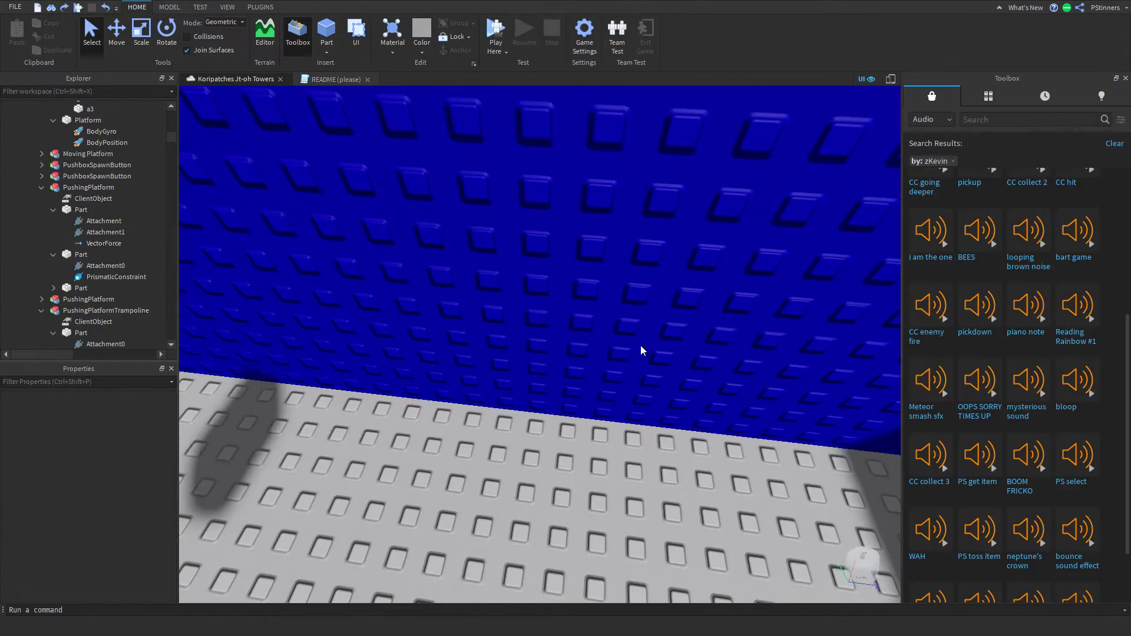
Check the placement of the PushingPlatformTrampoline model at the walkway's end with the Move tool
{"action": "right_click_drag", "start_coordinate": [641, 345], "coordinate": [638, 347]}
{"action": "key", "text": "w"}
{"action": "key", "text": "s"}
{"action": "left_click", "coordinate": [575, 484]}
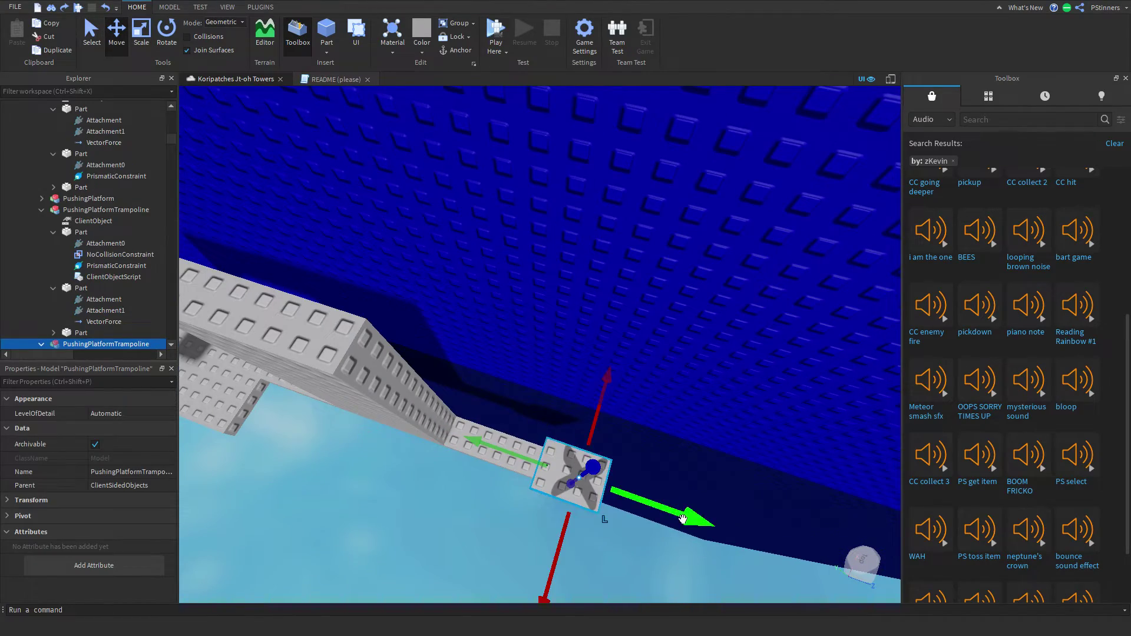
{"action": "left_click", "coordinate": [684, 410]}
Play-test from the starting platform past the wall onto the trampoline platform, view it from the side, and end the test
{"action": "right_click_drag", "start_coordinate": [684, 410], "coordinate": [683, 412]}
{"action": "key", "text": "w"}
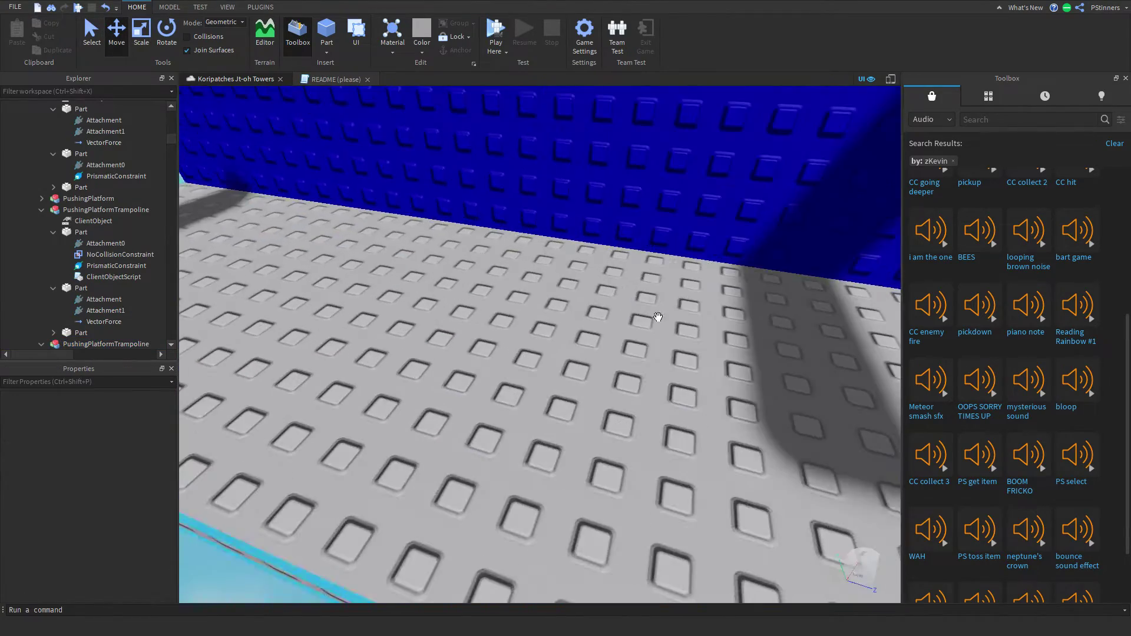
{"action": "left_click", "coordinate": [496, 30]}
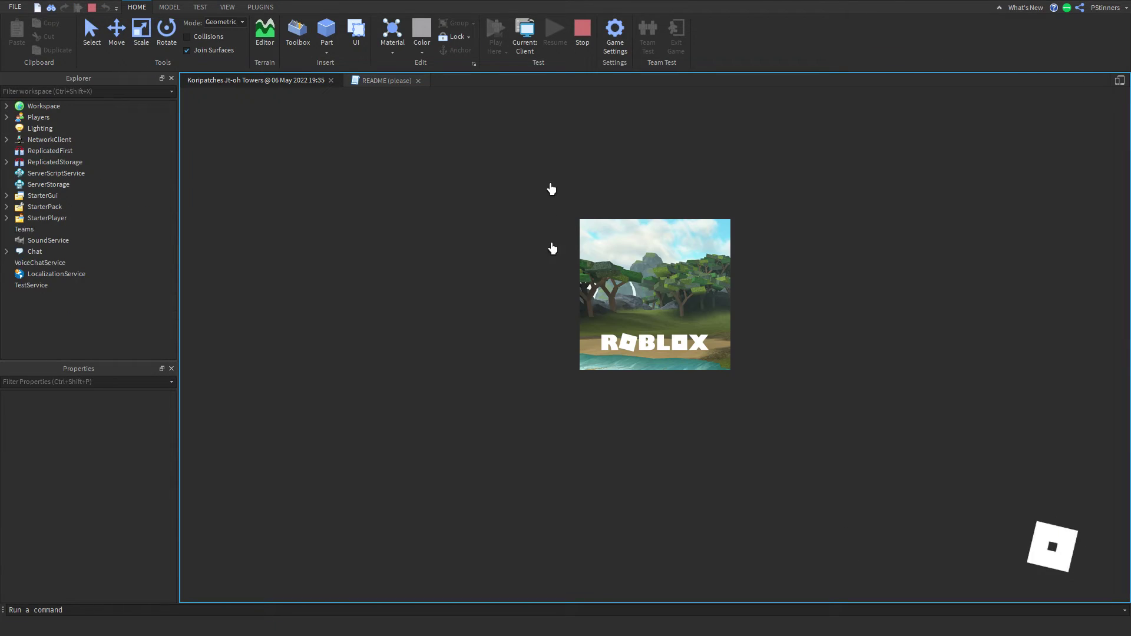
{"action": "key", "text": "shift"}
{"action": "key", "text": "w"}
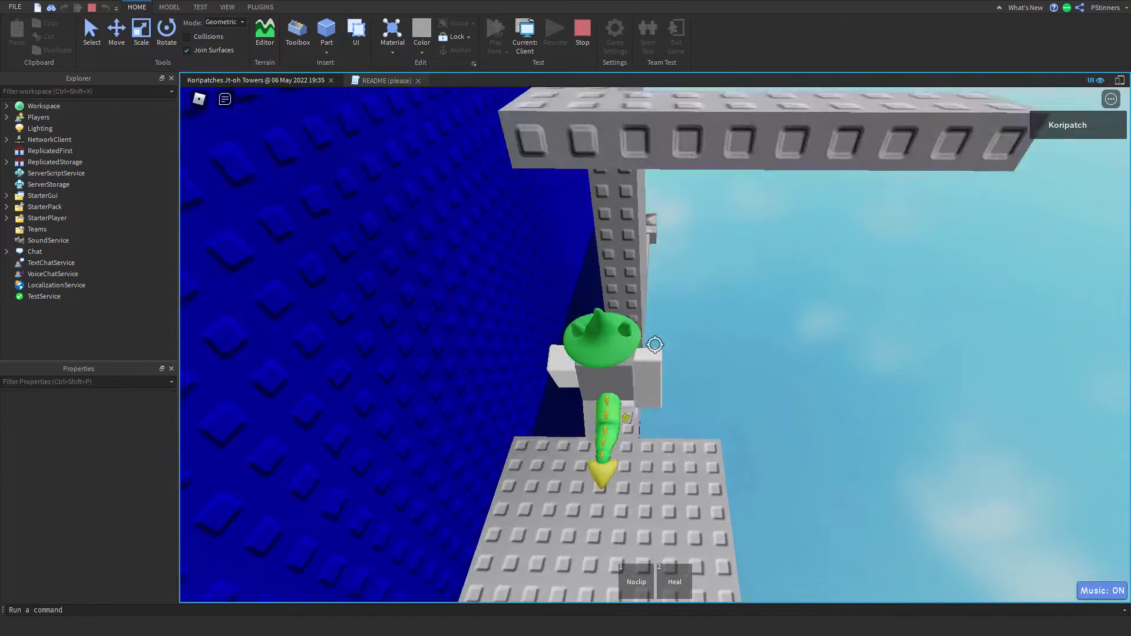
{"action": "key", "text": "w"}
{"action": "key", "text": "d"}
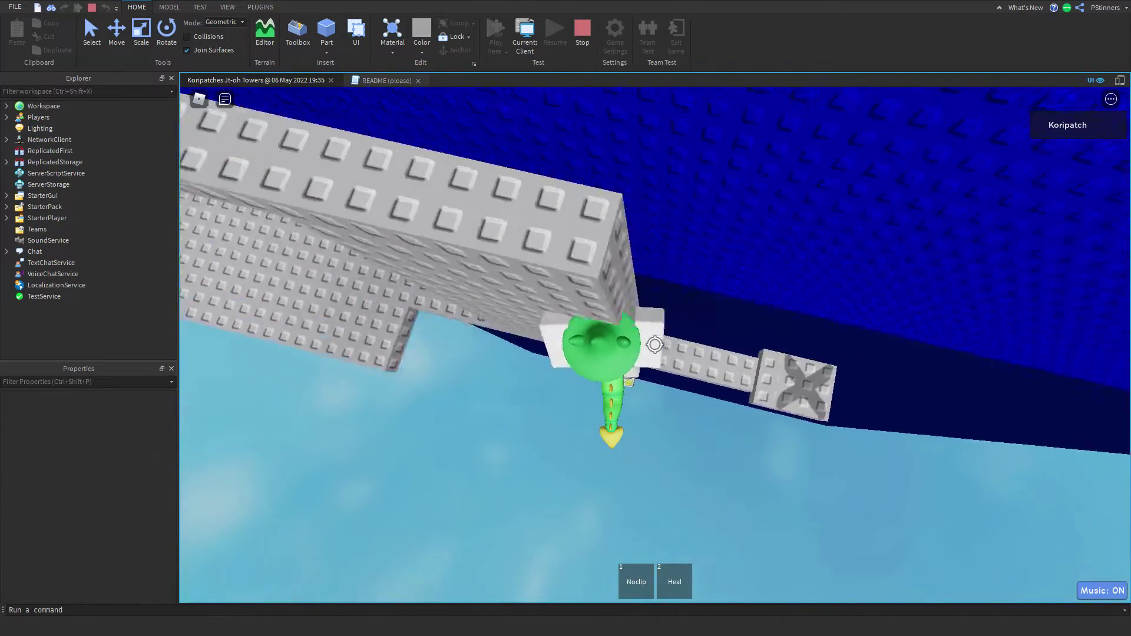
{"action": "key", "text": "d"}
{"action": "key", "text": "shift"}
{"action": "right_click_drag", "start_coordinate": [656, 342], "coordinate": [635, 175]}
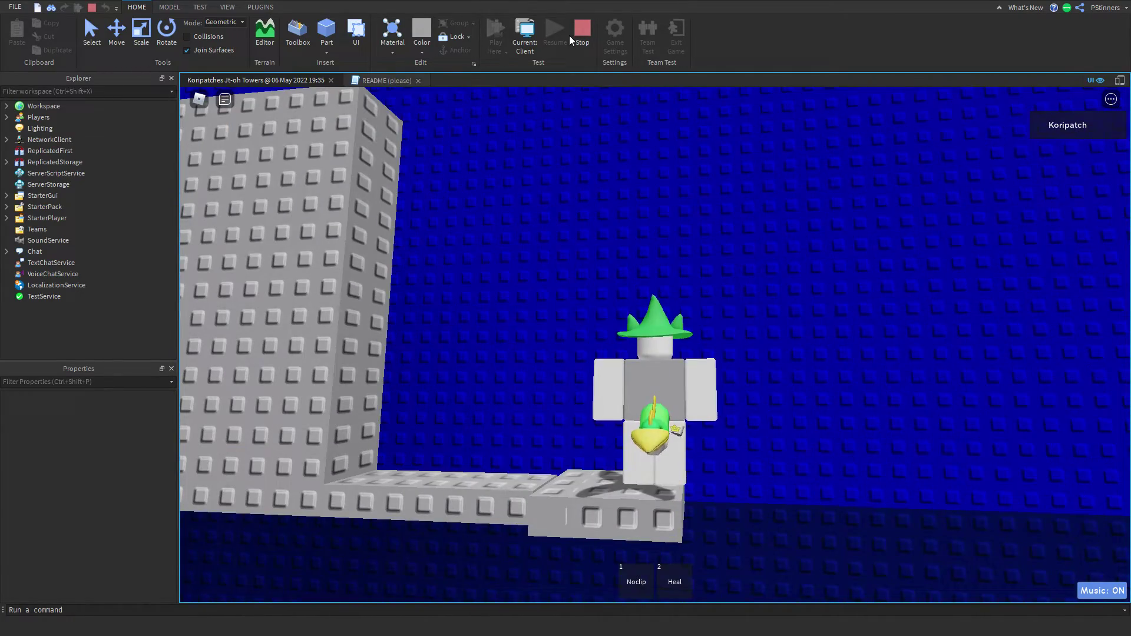
{"action": "key", "text": "shift+F5"}
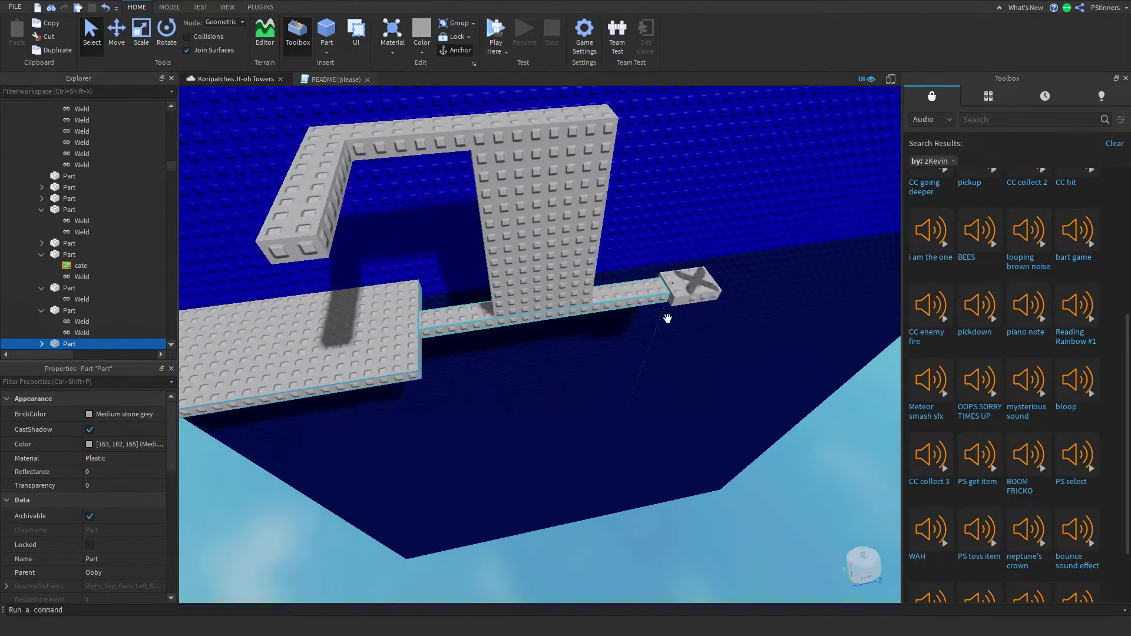
Select the PushingPlatformTrampoline model, look through its child parts, collapse them and clear the selection
{"action": "left_click", "coordinate": [620, 309]}
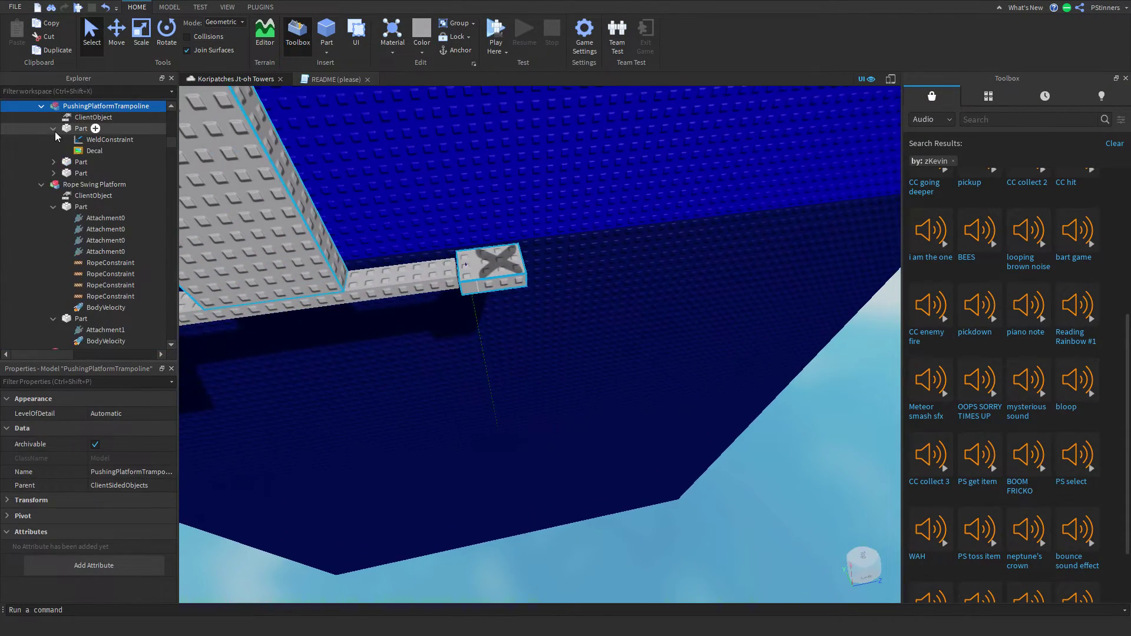
{"action": "left_click", "coordinate": [53, 129]}
{"action": "left_click", "coordinate": [53, 151]}
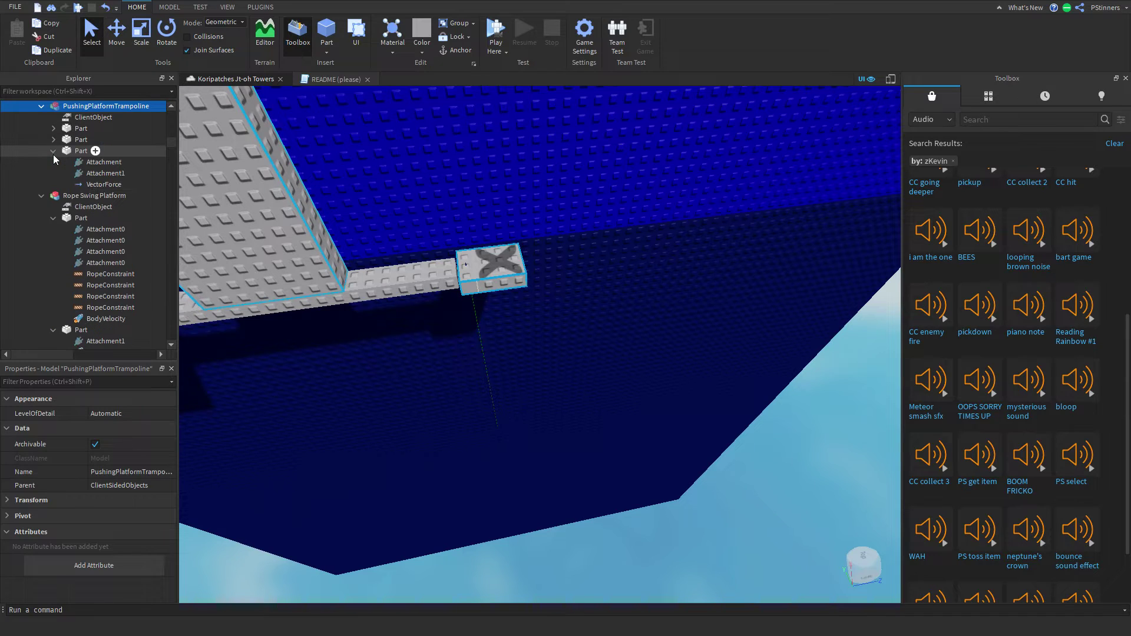
{"action": "left_click", "coordinate": [53, 152]}
{"action": "left_click", "coordinate": [514, 473]}
Run a brief play test from the starting platform near the yellow block and stop it
{"action": "key", "text": "s"}
{"action": "right_click_drag", "start_coordinate": [514, 472], "coordinate": [515, 472]}
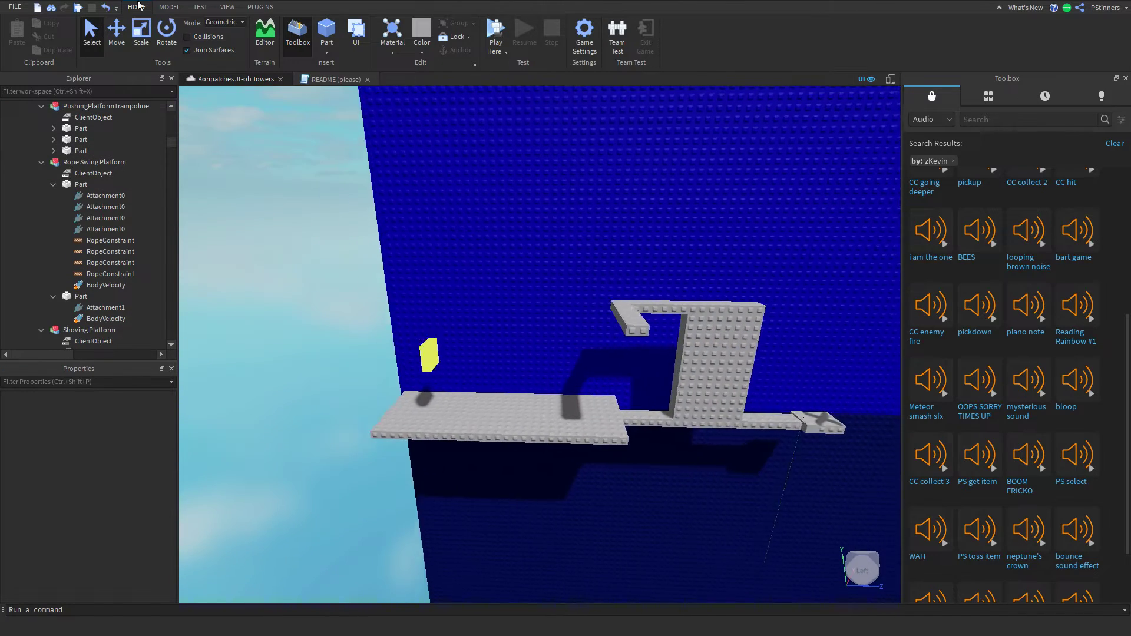
{"action": "key", "text": "d"}
{"action": "key", "text": "F5"}
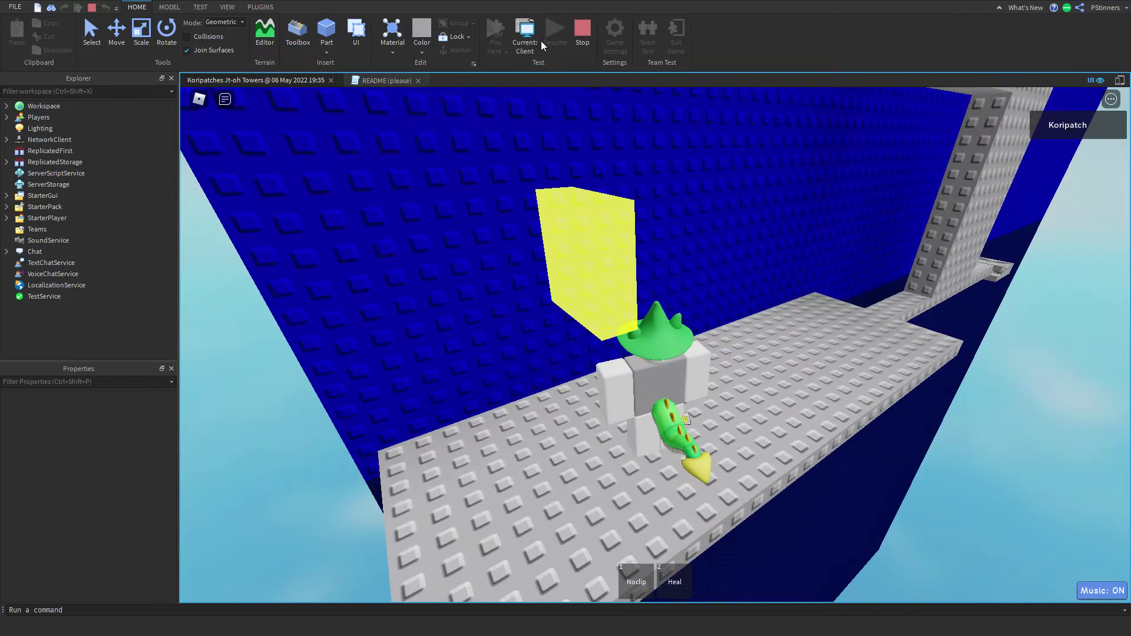
{"action": "key", "text": "shift+F5"}
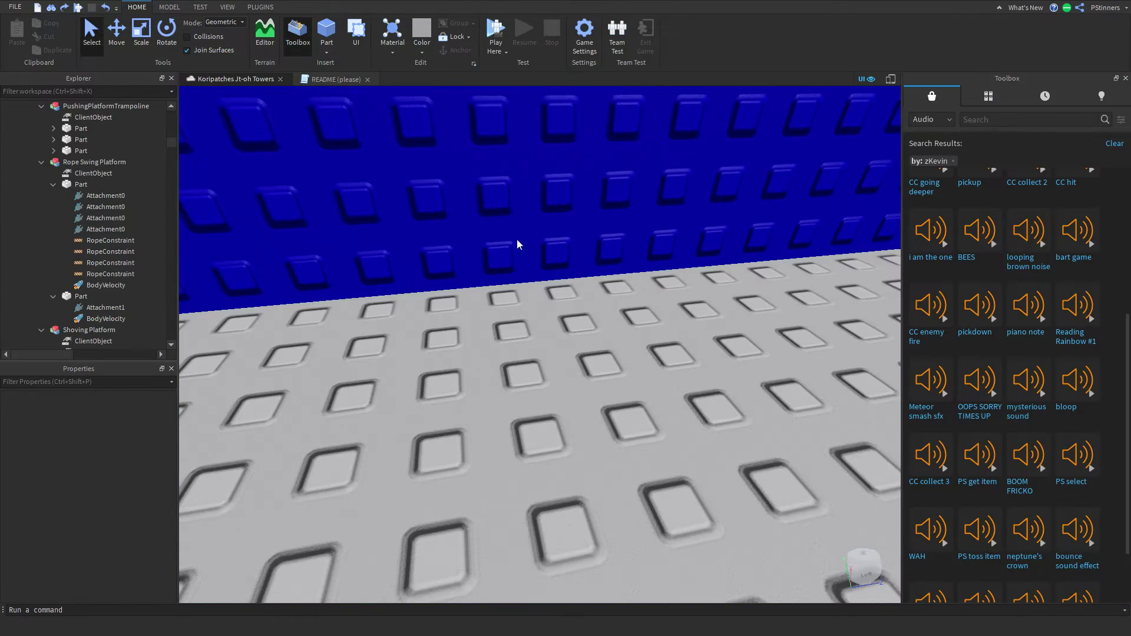
Examine the Teleporter model at the yellow block and the PushingPlatformTrampoline model at the walkway's end
{"action": "scroll", "coordinate": [683, 220], "scroll_direction": "down", "scroll_amount": 10}
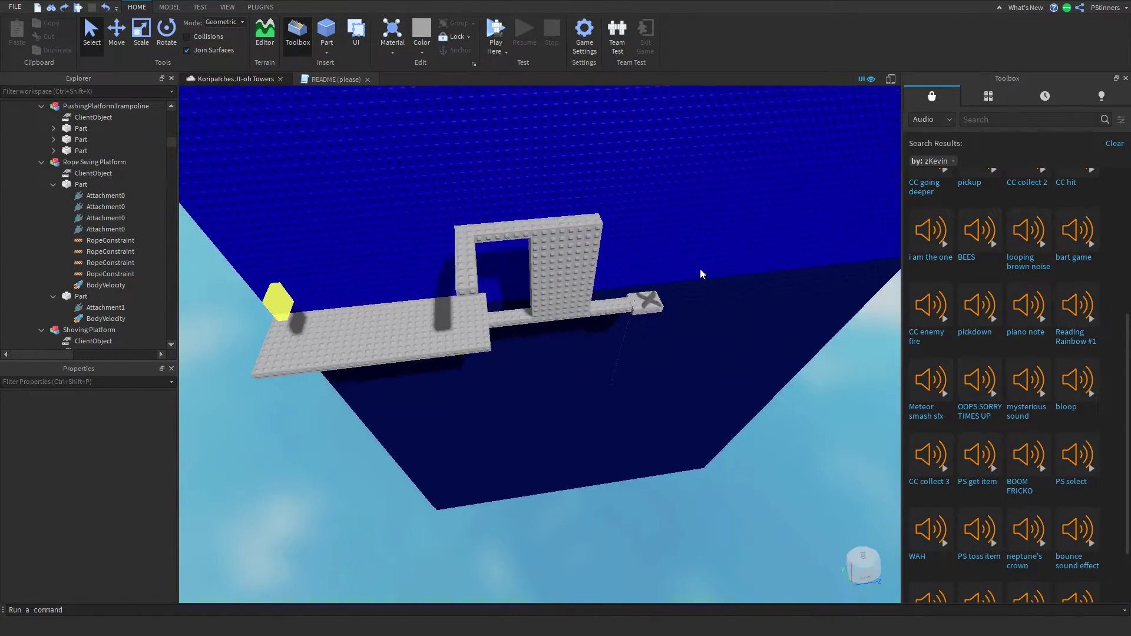
{"action": "left_click", "coordinate": [657, 308]}
{"action": "key", "text": "f"}
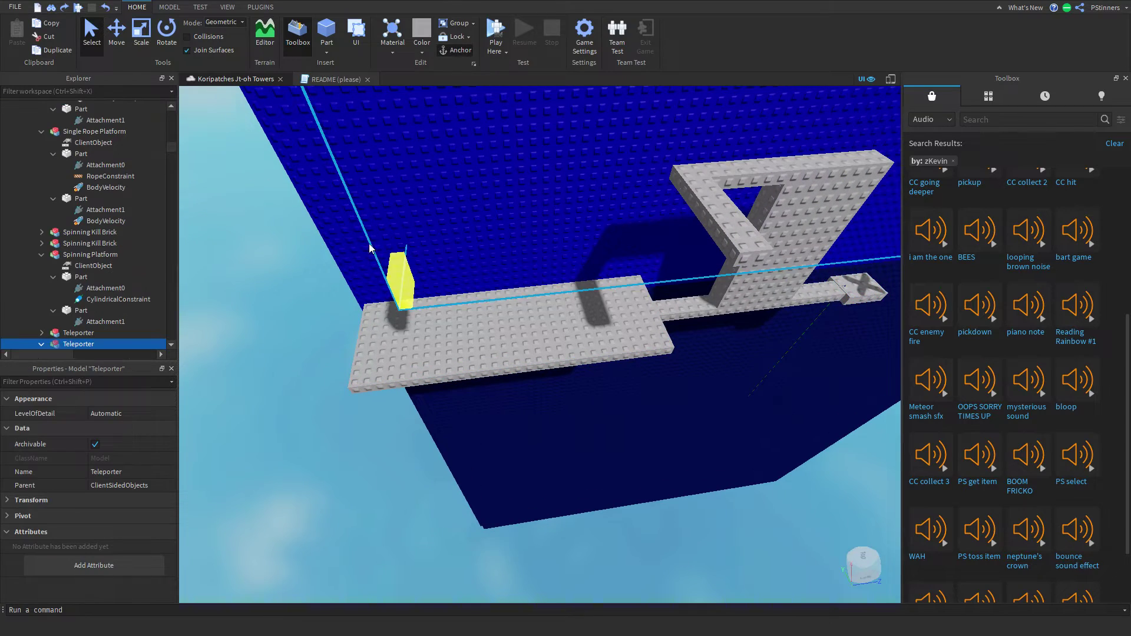
{"action": "left_click", "coordinate": [285, 235]}
{"action": "right_click_drag", "start_coordinate": [802, 507], "coordinate": [755, 480]}
{"action": "key", "text": "d"}
{"action": "left_click", "coordinate": [706, 477]}
{"action": "key", "text": "d"}
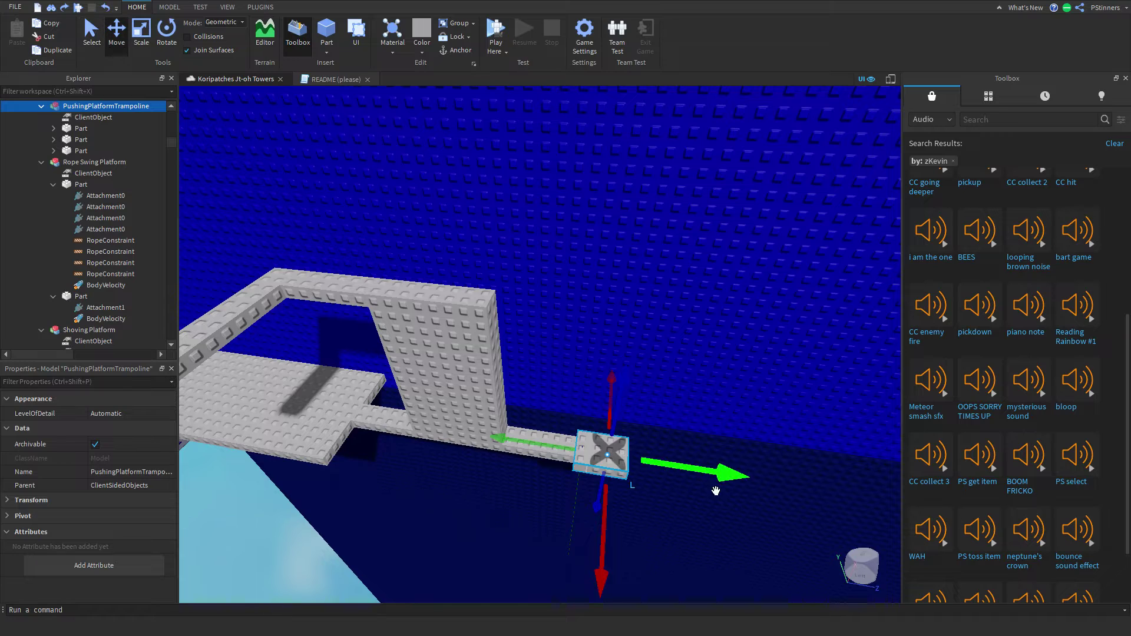
Start a play test and fly with Noclip out of the tower to the outside starting platform
{"action": "scroll", "coordinate": [703, 419], "scroll_direction": "up", "scroll_amount": 10}
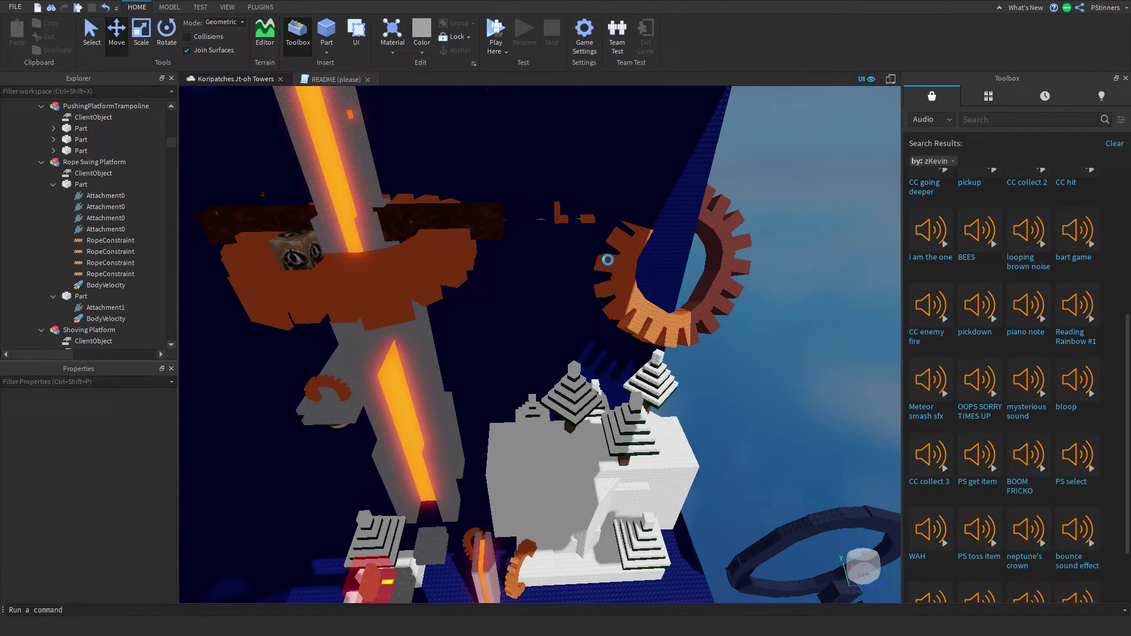
{"action": "key", "text": "F5"}
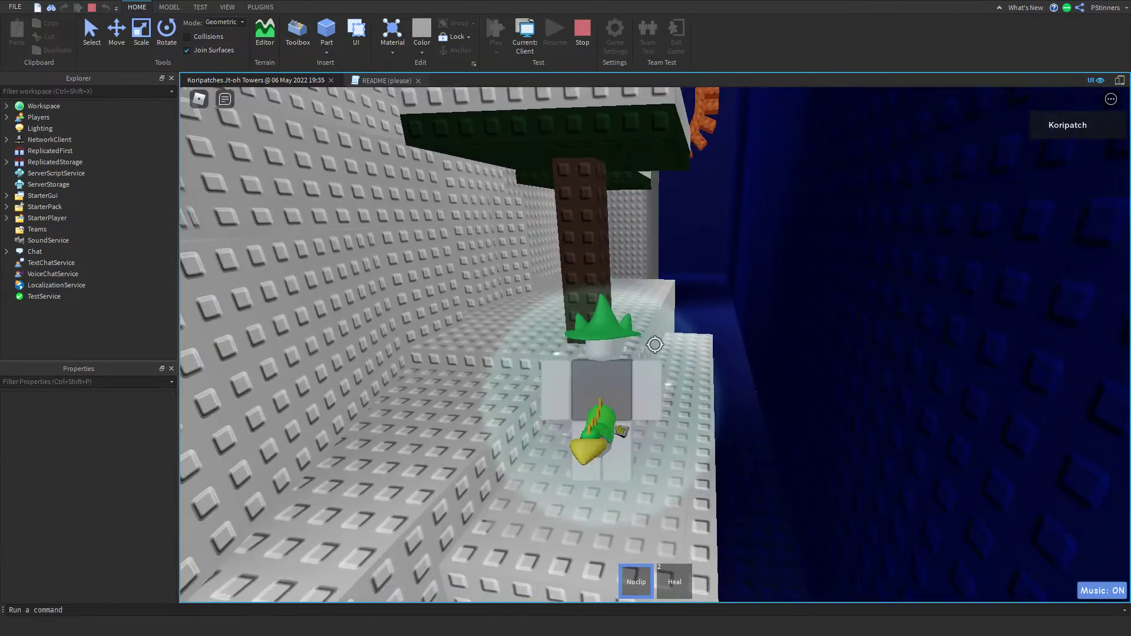
{"action": "key", "text": "w"}
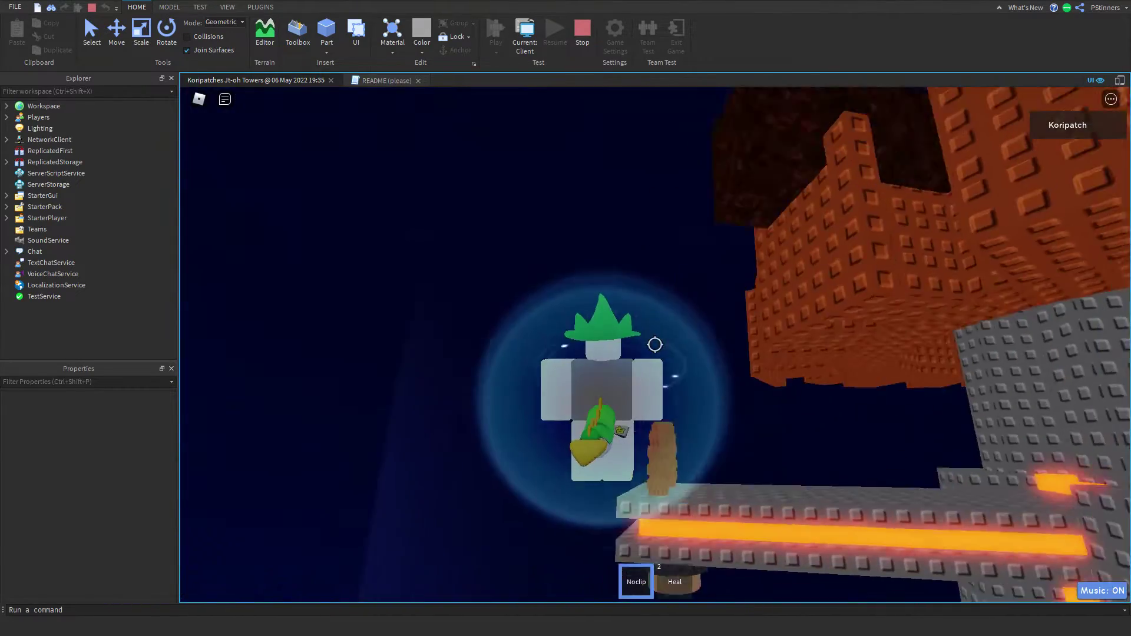
{"action": "key", "text": "w"}
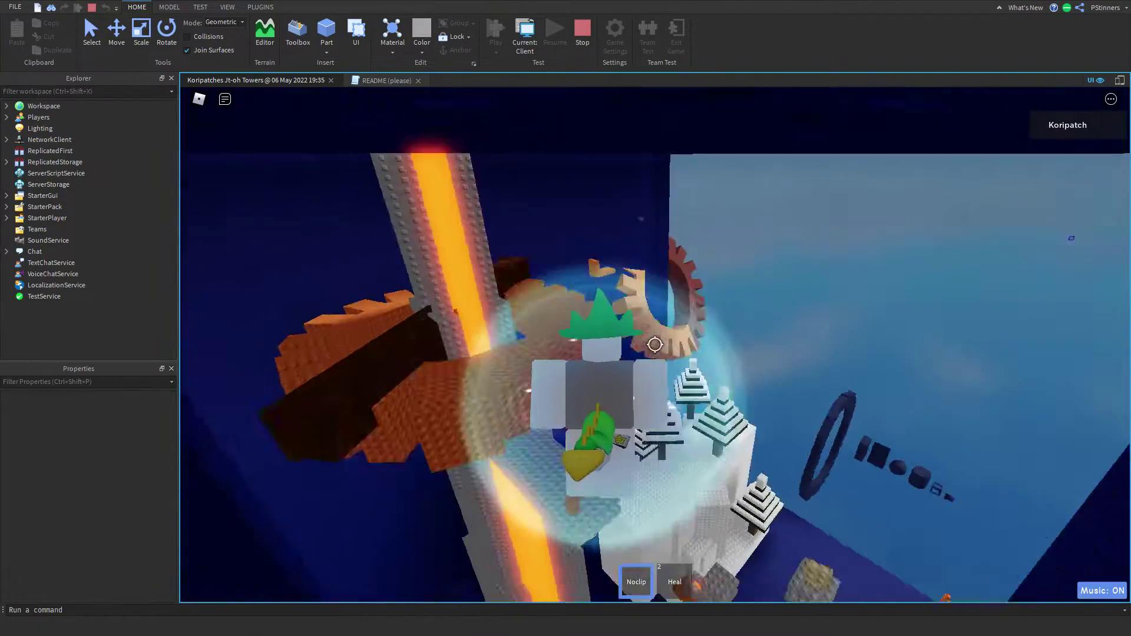
{"action": "key", "text": "w"}
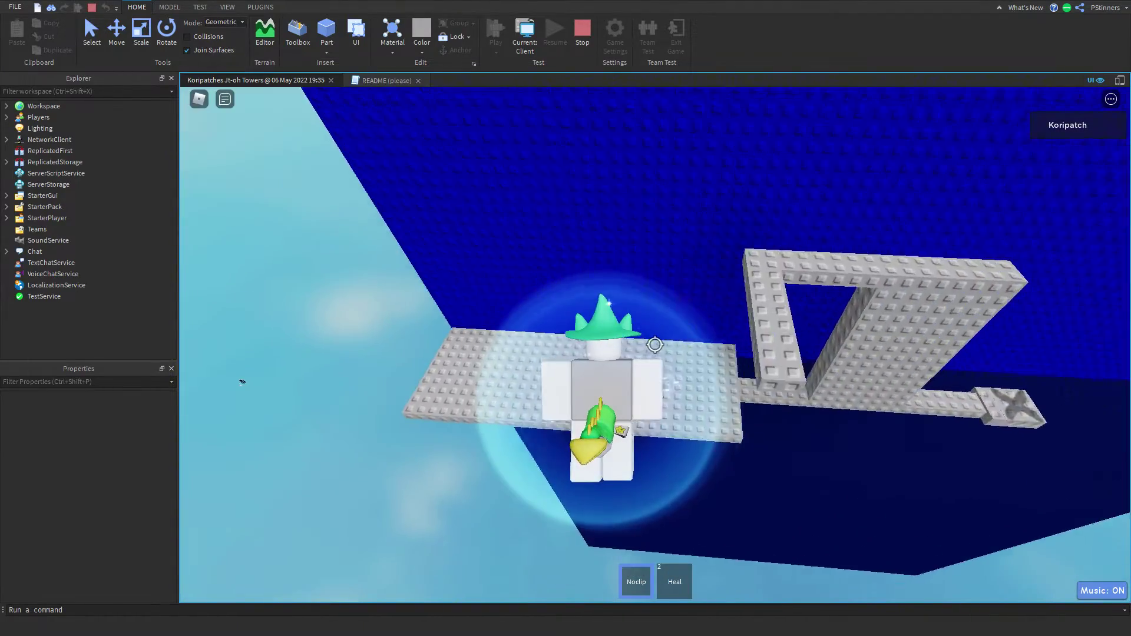
{"action": "key", "text": "1"}
Play-test the walkway past the wall, bounce off the trampoline platform onto the upper beam, and end the test
{"action": "key", "text": "w"}
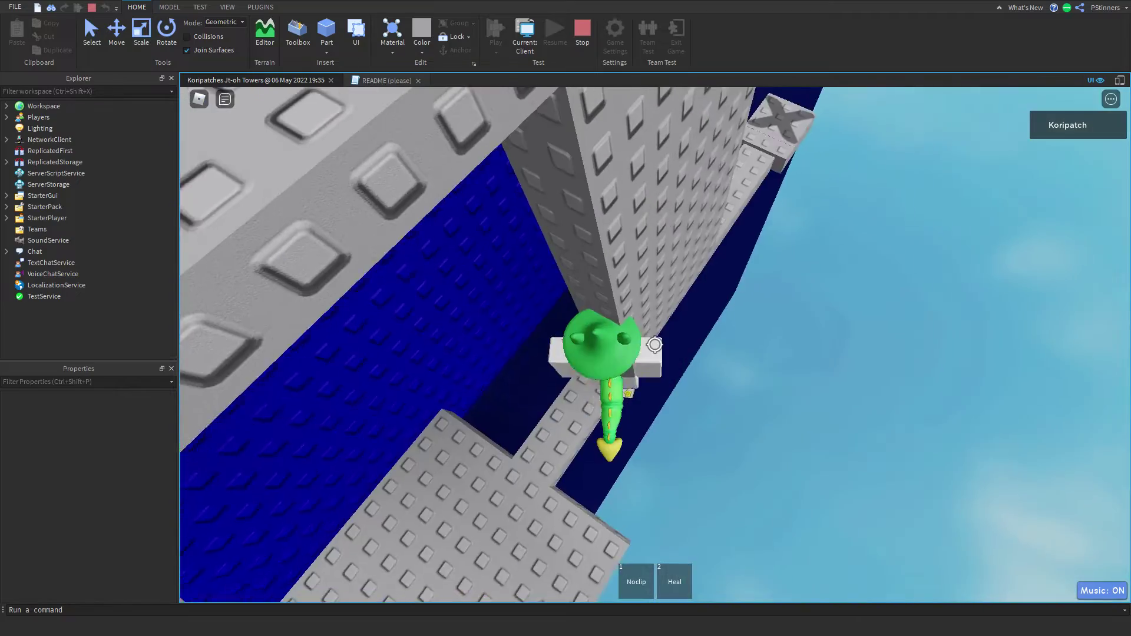
{"action": "key", "text": "space"}
{"action": "key", "text": "w"}
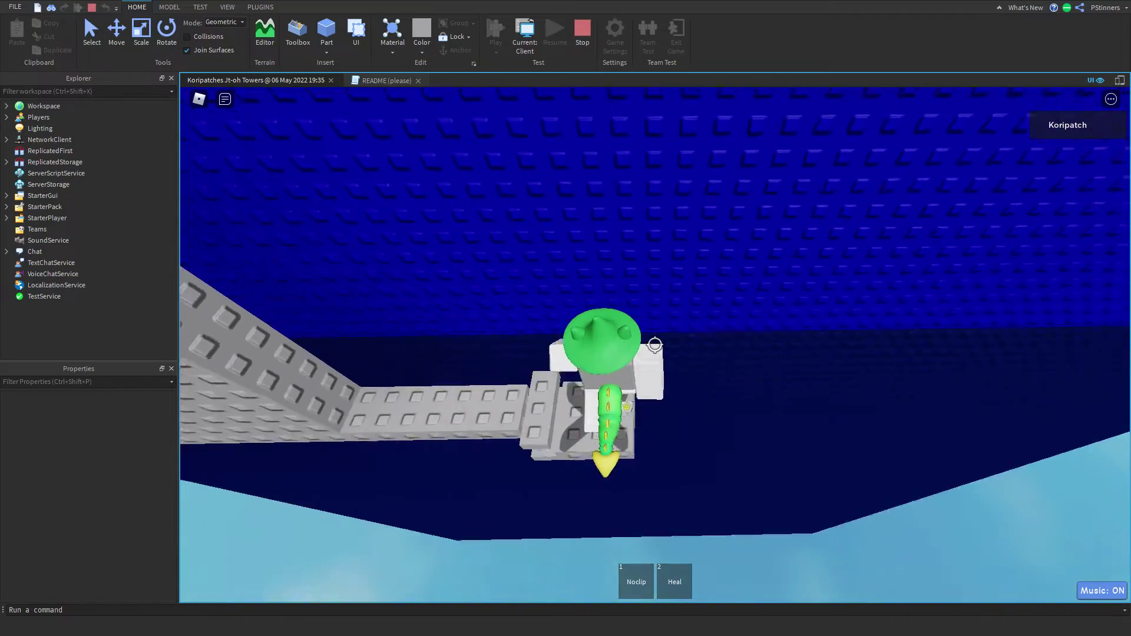
{"action": "key", "text": "w"}
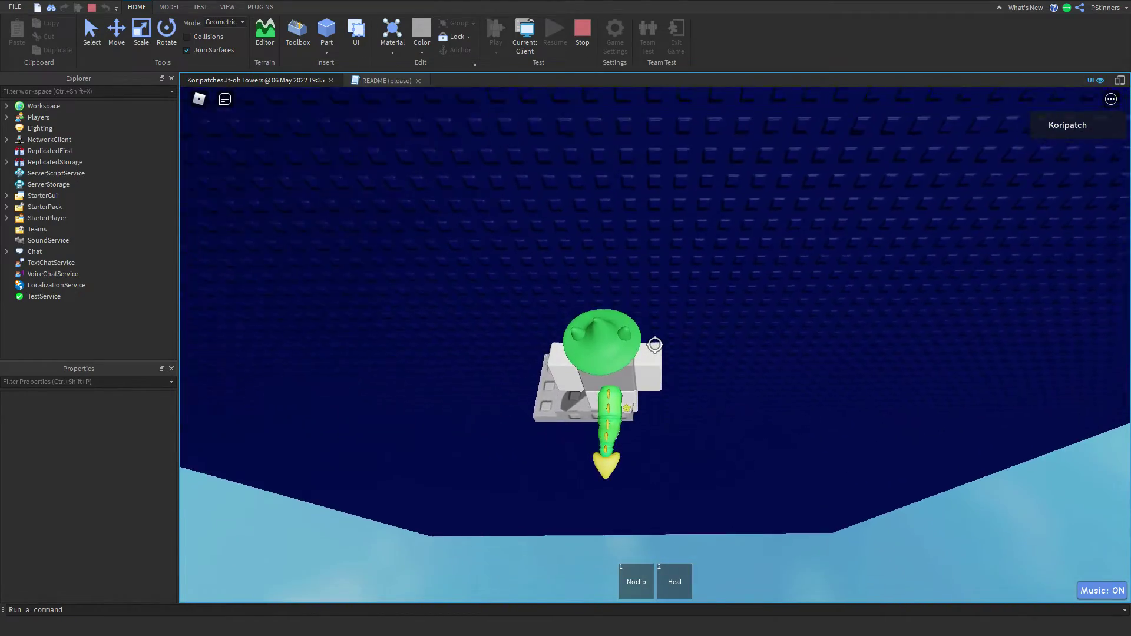
{"action": "key", "text": "s"}
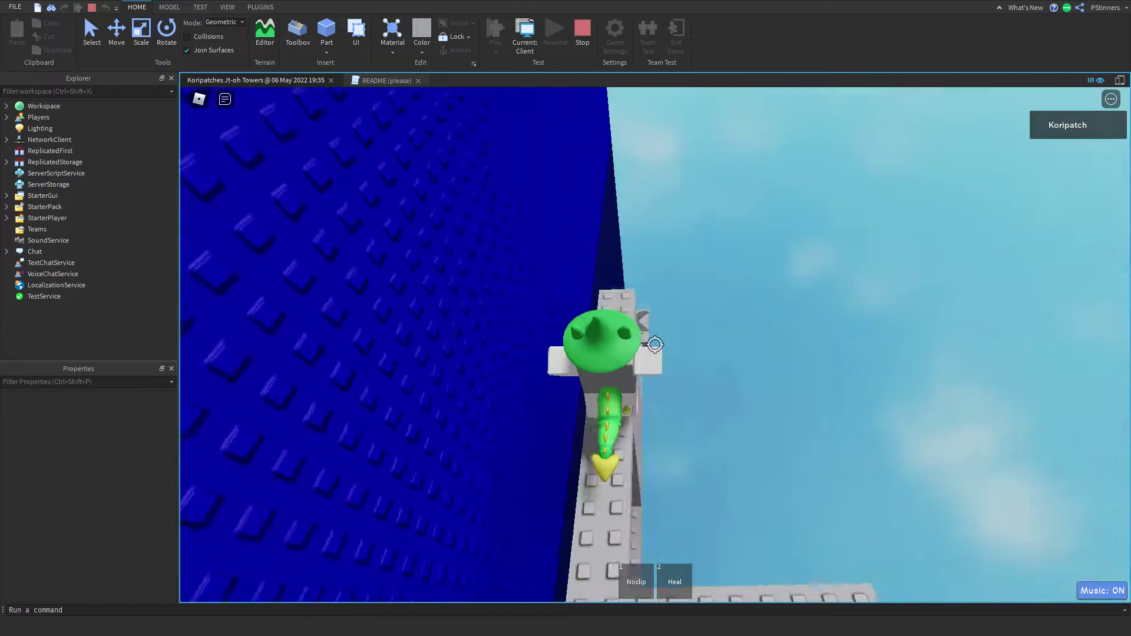
{"action": "key", "text": "space"}
{"action": "key", "text": "shift"}
{"action": "key", "text": "d"}
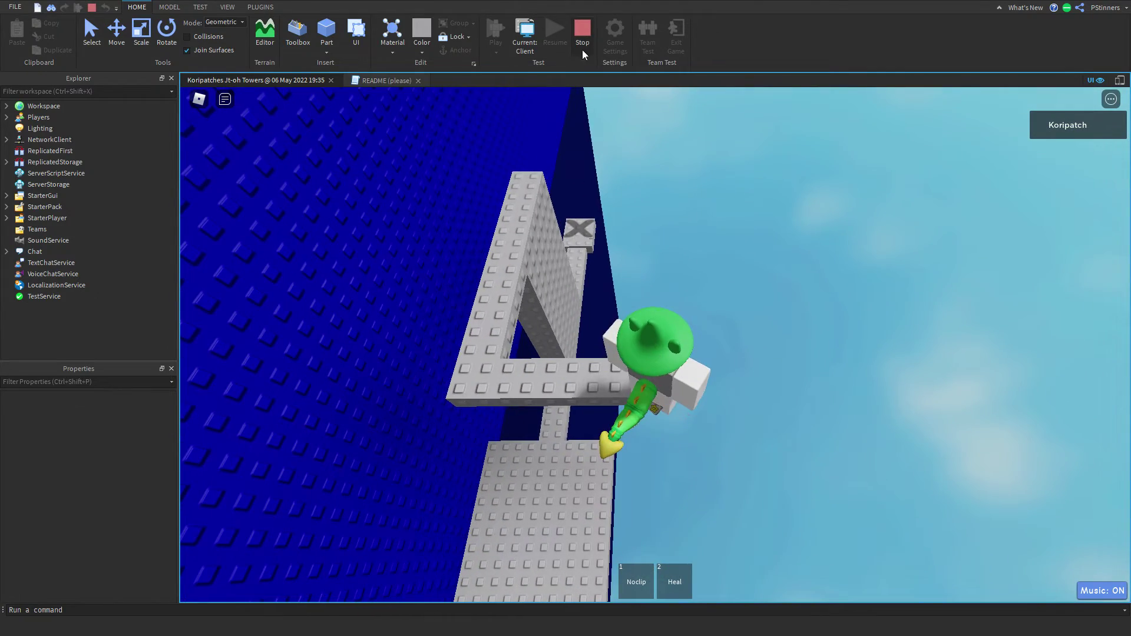
{"action": "key", "text": "shift+F5"}
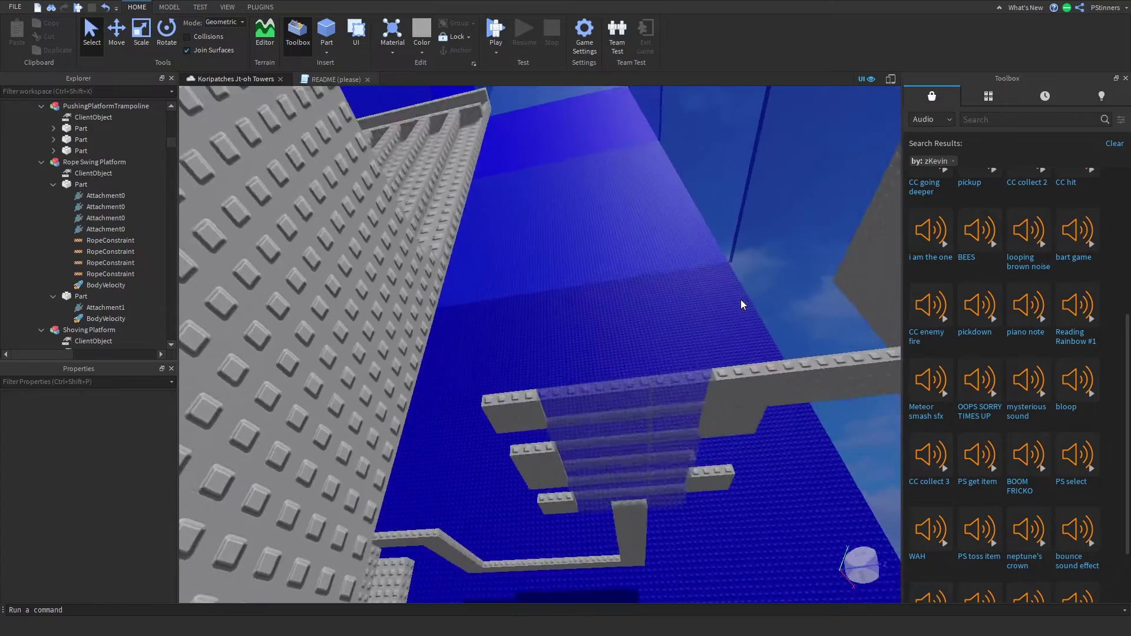
Select the six Moving Platform models of the earlier section and duplicate them
{"action": "key", "text": "e"}
{"action": "right_click_drag", "start_coordinate": [741, 300], "coordinate": [741, 300]}
{"action": "left_click", "coordinate": [622, 293]}
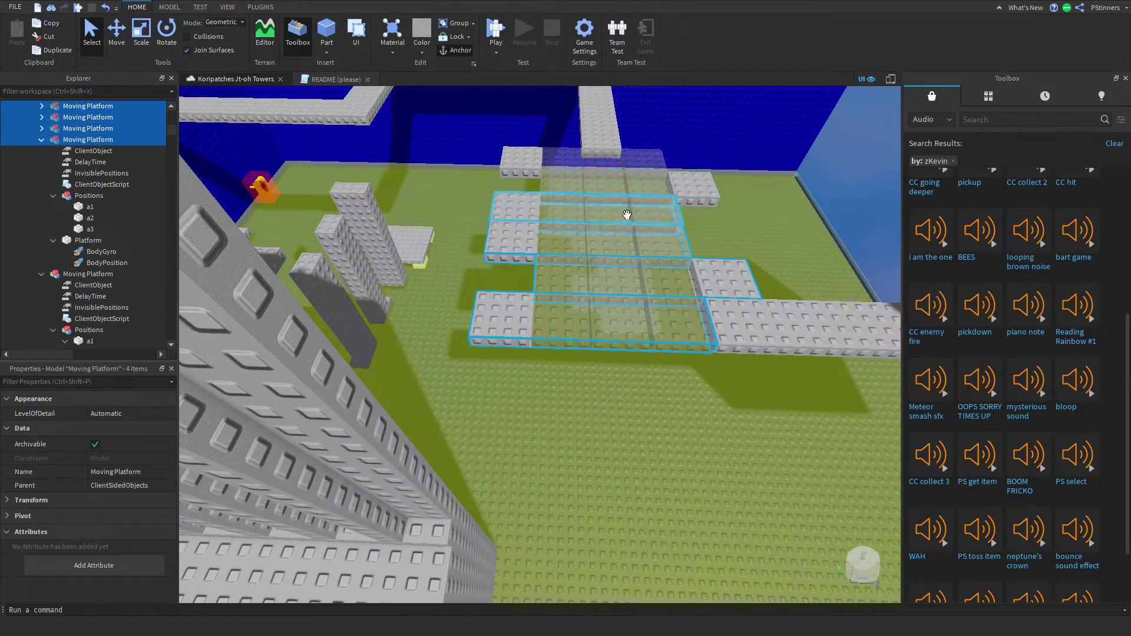
{"action": "left_click", "coordinate": [627, 180], "text": "ctrl"}
{"action": "key", "text": "ctrl+d"}
Move the duplicated Moving Platform models to the new section, extending outward from the end of the upper beam
{"action": "left_click_drag", "start_coordinate": [627, 179], "coordinate": [553, 225]}
{"action": "right_click_drag", "start_coordinate": [545, 223], "coordinate": [553, 225]}
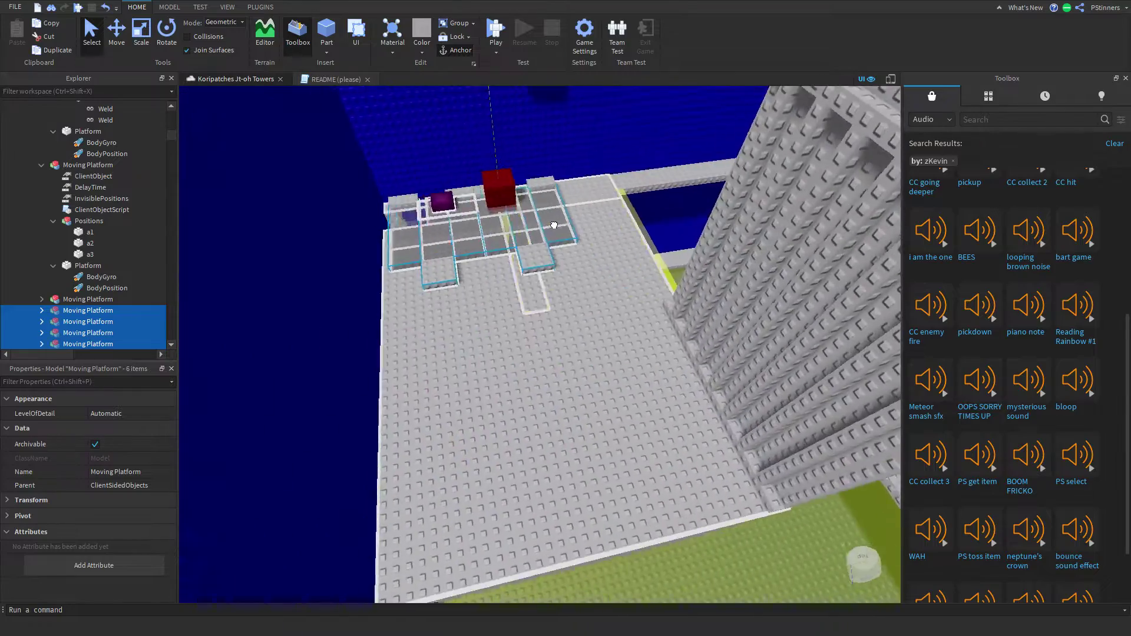
{"action": "left_click_drag", "start_coordinate": [554, 224], "coordinate": [559, 224]}
{"action": "right_click_drag", "start_coordinate": [554, 225], "coordinate": [558, 224]}
{"action": "left_click_drag", "start_coordinate": [559, 224], "coordinate": [558, 225]}
{"action": "right_click_drag", "start_coordinate": [559, 224], "coordinate": [559, 225]}
{"action": "left_click_drag", "start_coordinate": [559, 226], "coordinate": [557, 227]}
{"action": "right_click_drag", "start_coordinate": [558, 225], "coordinate": [557, 228]}
{"action": "left_click_drag", "start_coordinate": [557, 228], "coordinate": [556, 273]}
{"action": "right_click_drag", "start_coordinate": [557, 227], "coordinate": [555, 273]}
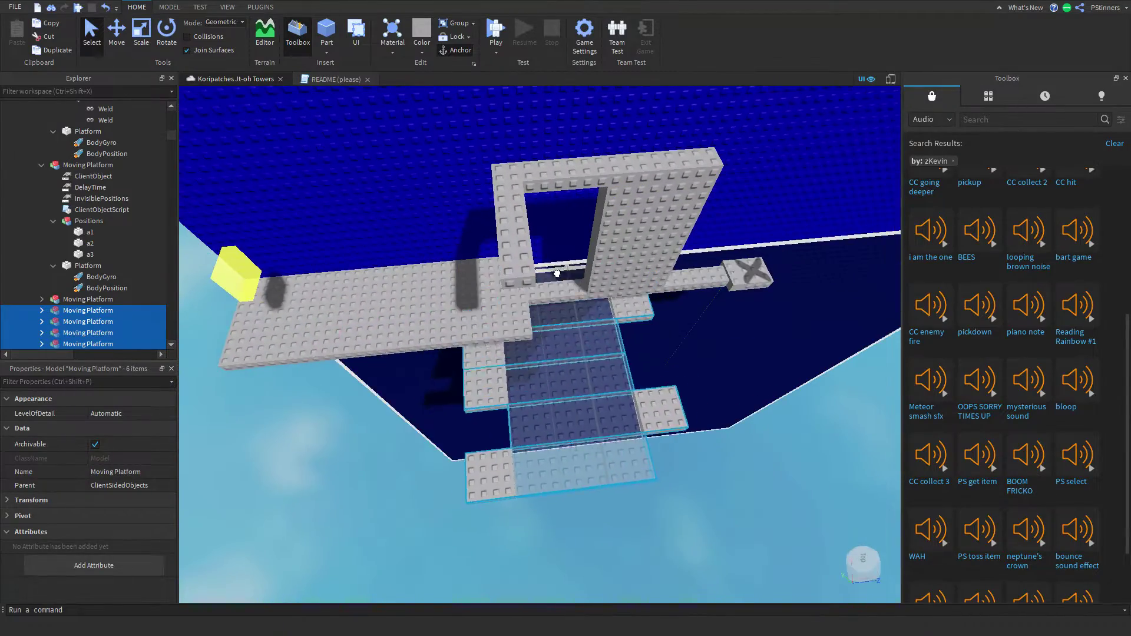
{"action": "left_click_drag", "start_coordinate": [556, 272], "coordinate": [524, 293]}
{"action": "scroll", "coordinate": [523, 292], "scroll_direction": "down", "scroll_amount": 5}
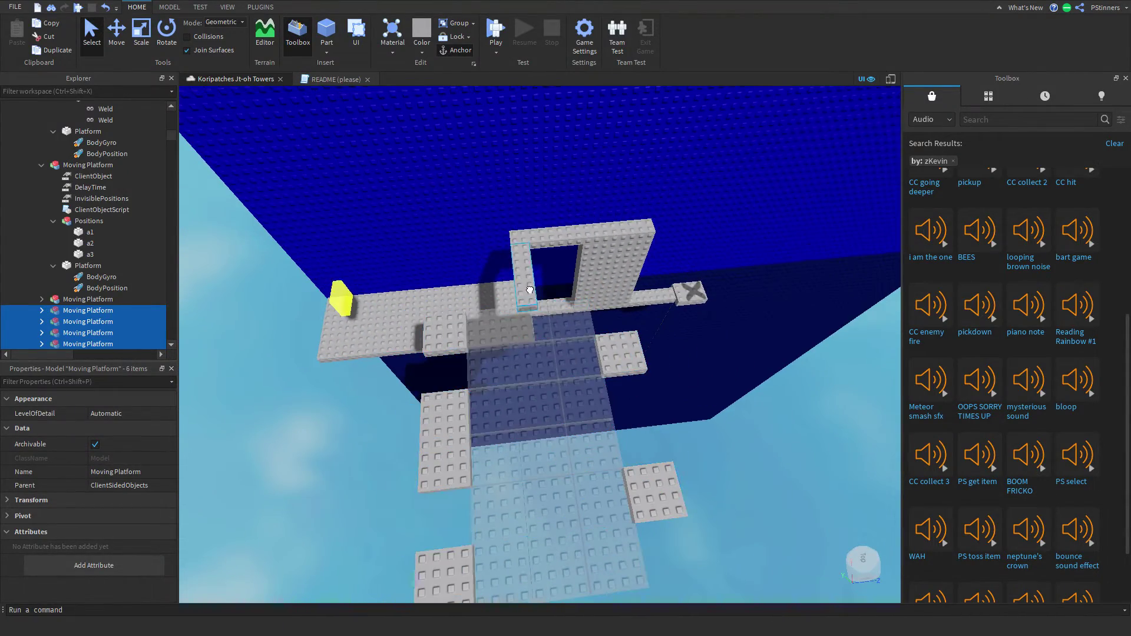
Duplicate the short upper beam, placing one copy past the far end of the moving platforms and another over their middle
{"action": "left_click", "coordinate": [530, 284]}
{"action": "left_click_drag", "start_coordinate": [541, 361], "coordinate": [550, 366]}
{"action": "right_click_drag", "start_coordinate": [540, 360], "coordinate": [550, 366]}
{"action": "left_click_drag", "start_coordinate": [551, 366], "coordinate": [538, 362]}
{"action": "right_click_drag", "start_coordinate": [550, 365], "coordinate": [539, 362]}
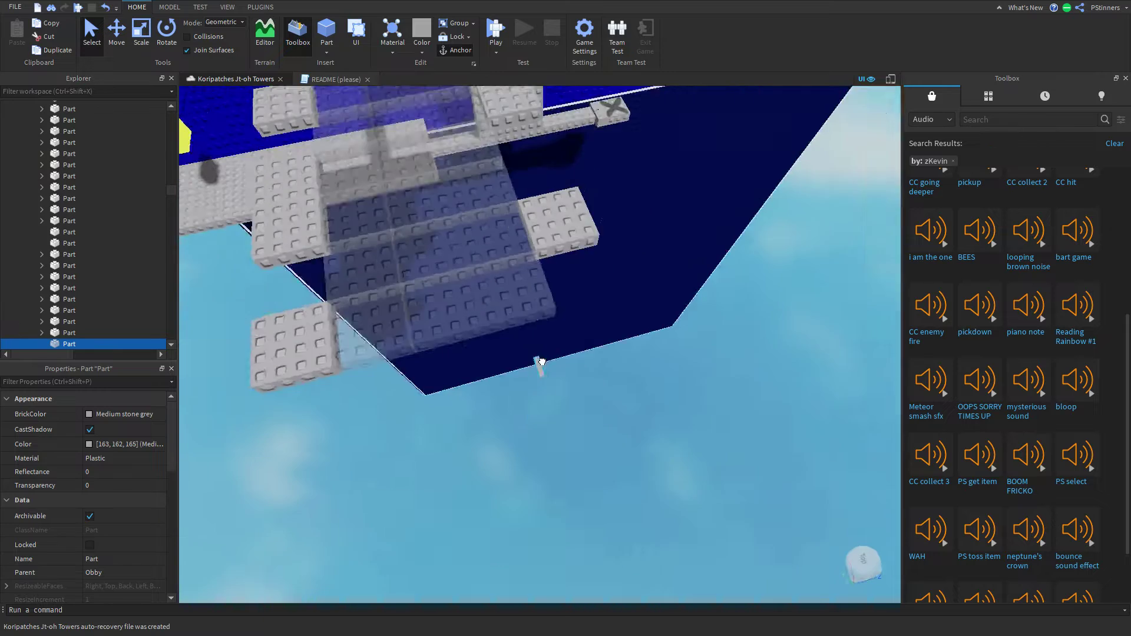
{"action": "left_click_drag", "start_coordinate": [538, 362], "coordinate": [567, 374]}
{"action": "right_click_drag", "start_coordinate": [538, 361], "coordinate": [567, 374]}
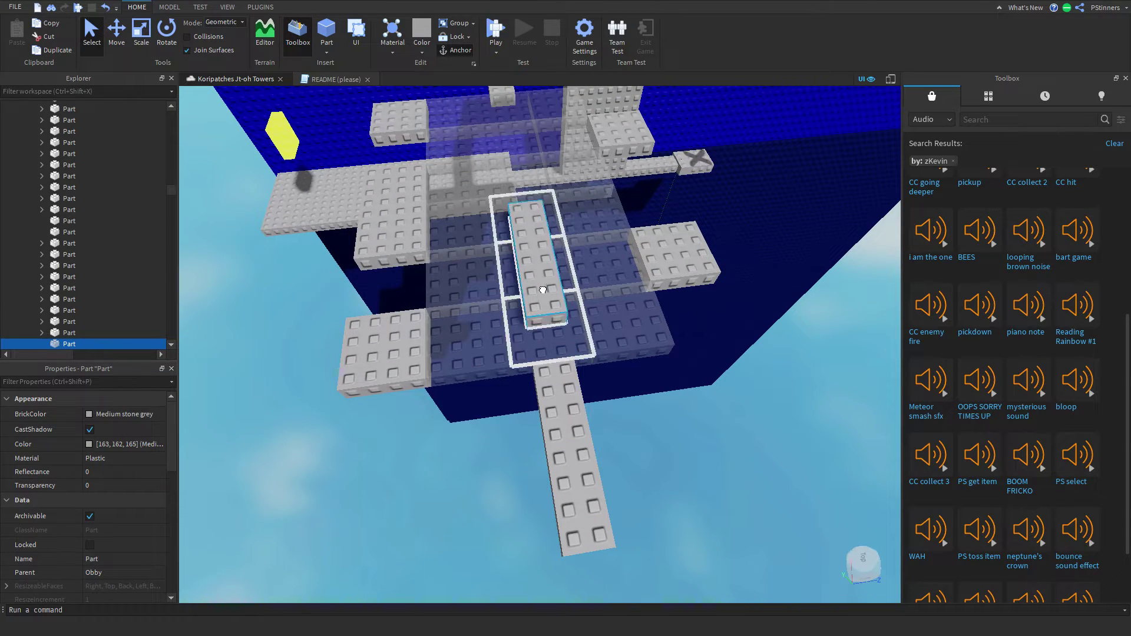
Scale the middle beam copy along the length of the moving platforms and upward into a tall dividing wall
{"action": "scroll", "coordinate": [543, 290], "scroll_direction": "down", "scroll_amount": 3}
{"action": "key", "text": "ctrl+3"}
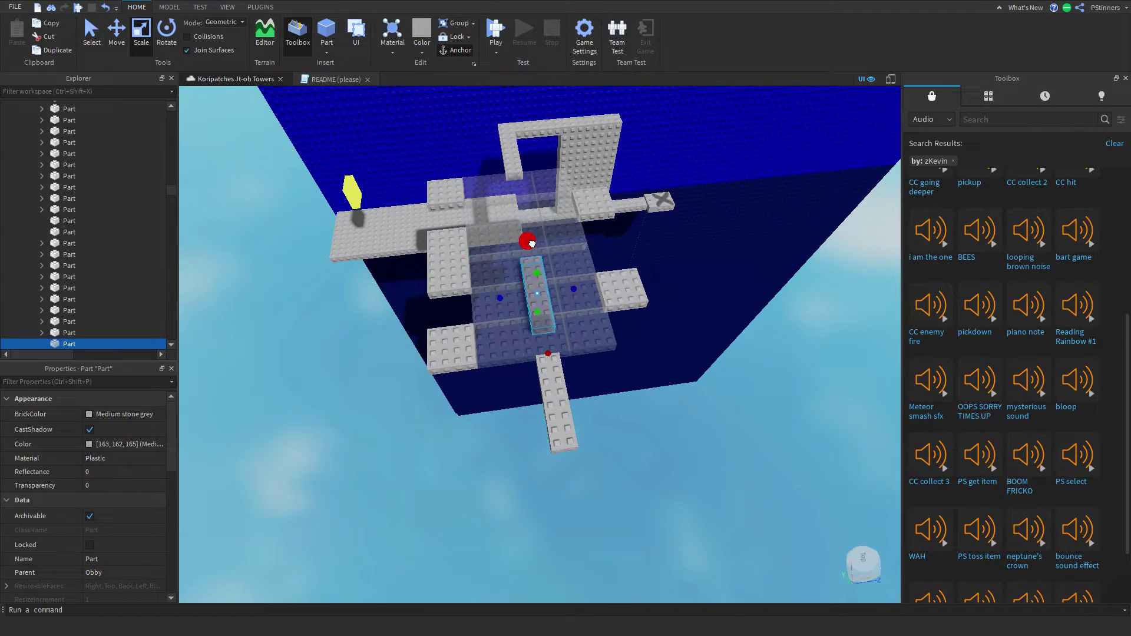
{"action": "right_click_drag", "start_coordinate": [532, 243], "coordinate": [493, 275]}
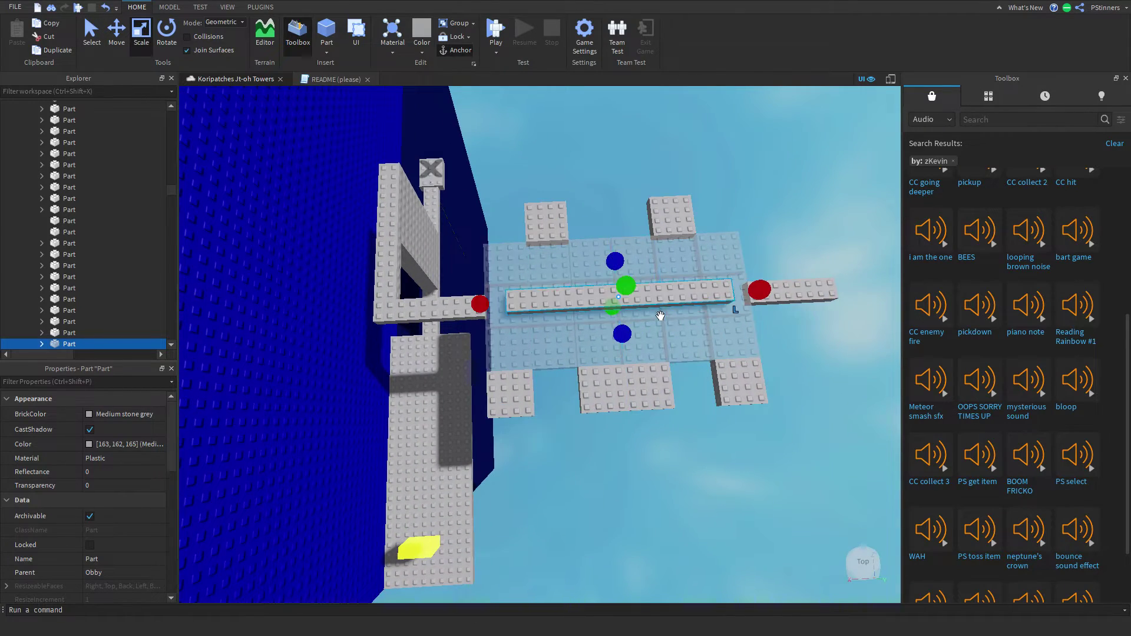
{"action": "left_click_drag", "start_coordinate": [626, 285], "coordinate": [629, 212]}
{"action": "left_click", "coordinate": [686, 176]}
{"action": "right_click_drag", "start_coordinate": [688, 175], "coordinate": [667, 183]}
{"action": "left_click", "coordinate": [689, 174]}
{"action": "scroll", "coordinate": [688, 174], "scroll_direction": "down", "scroll_amount": 5}
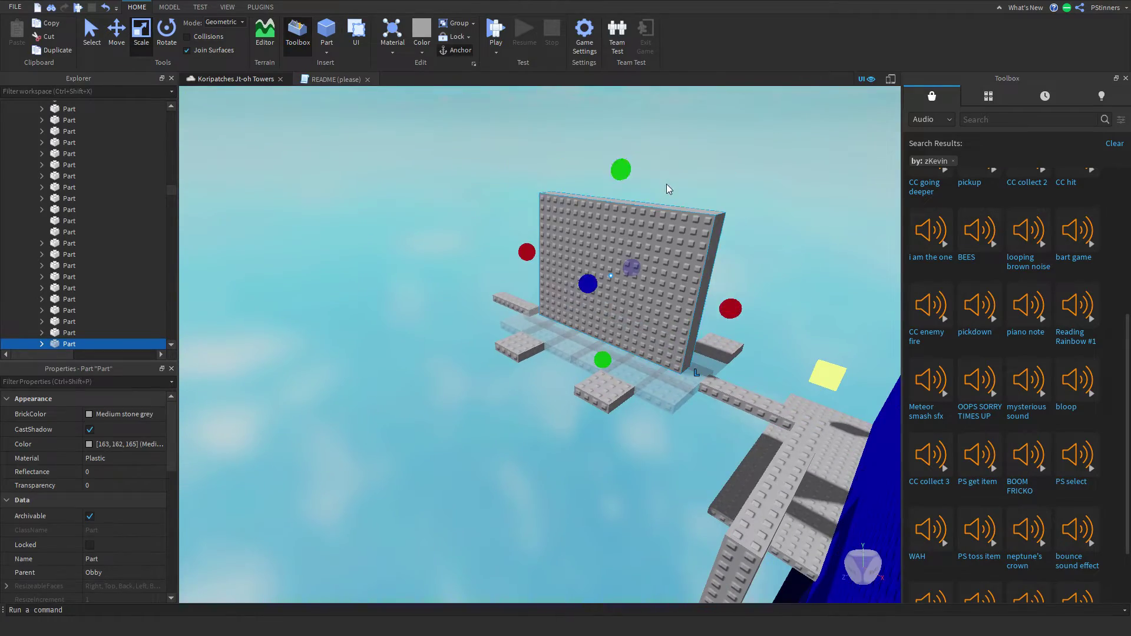
Clear the selection and run a brief play test on the starting platform beside the yellow block
{"action": "left_click", "coordinate": [666, 184]}
{"action": "key", "text": "w"}
{"action": "key", "text": "w"}
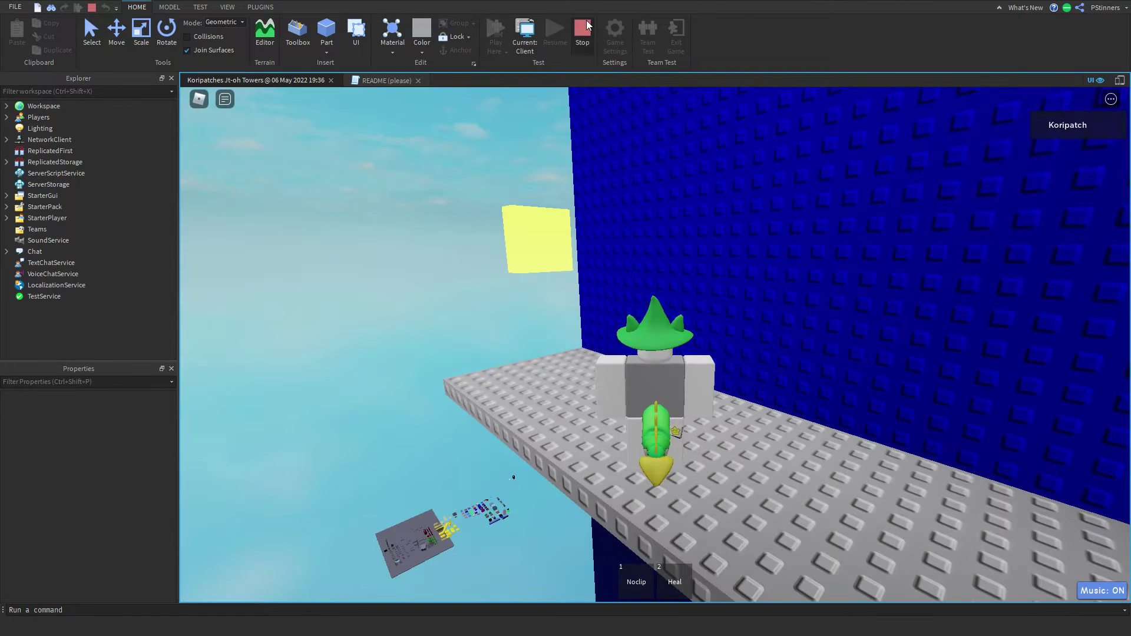
Start a regular play test from the tower's spawn and fly with Noclip to the outside starting platform
{"action": "left_click", "coordinate": [508, 55]}
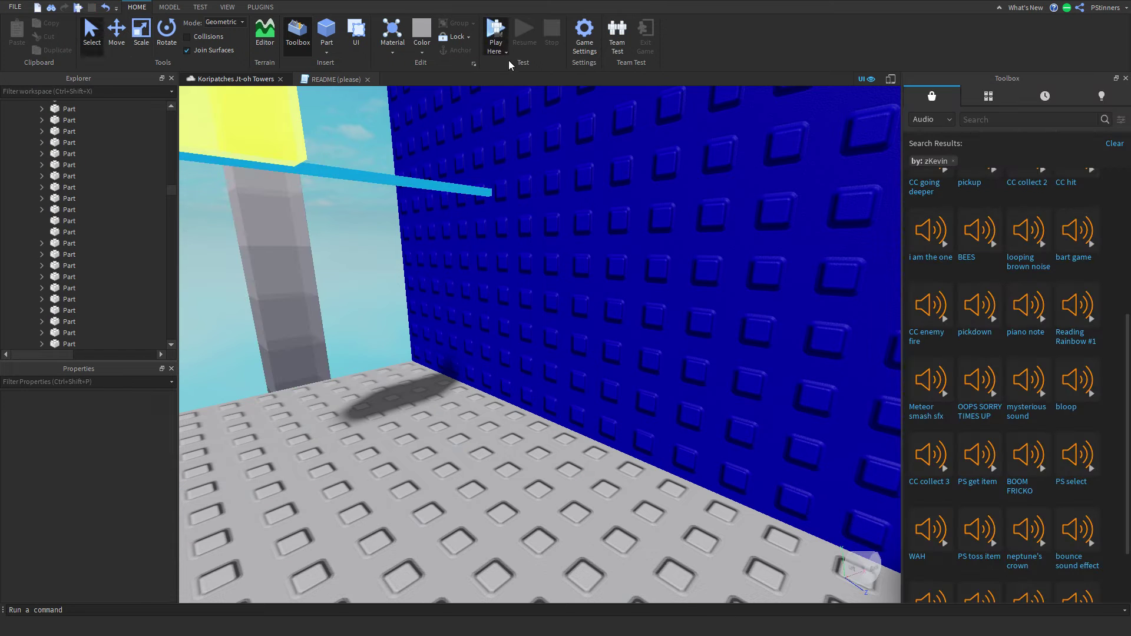
{"action": "left_click", "coordinate": [509, 68]}
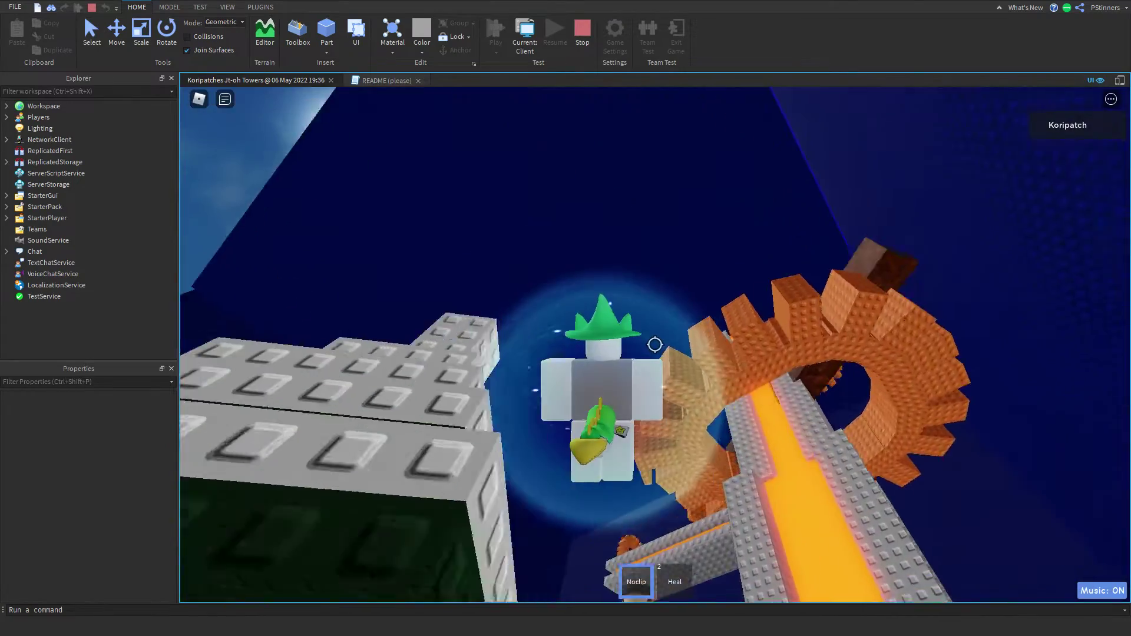
{"action": "key", "text": "w"}
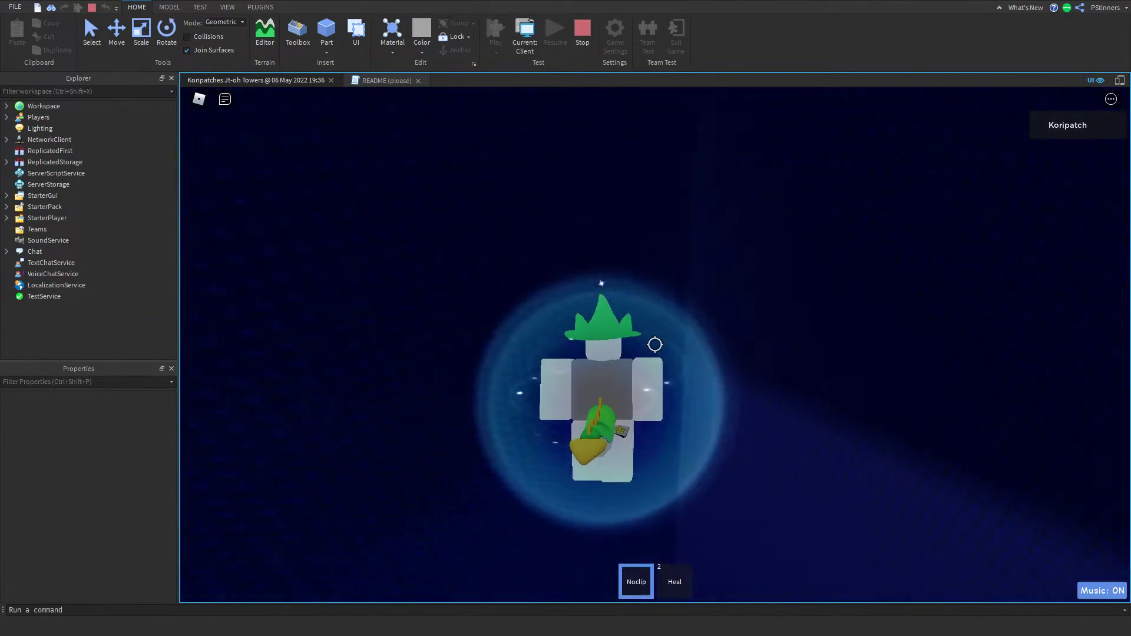
{"action": "key", "text": "w"}
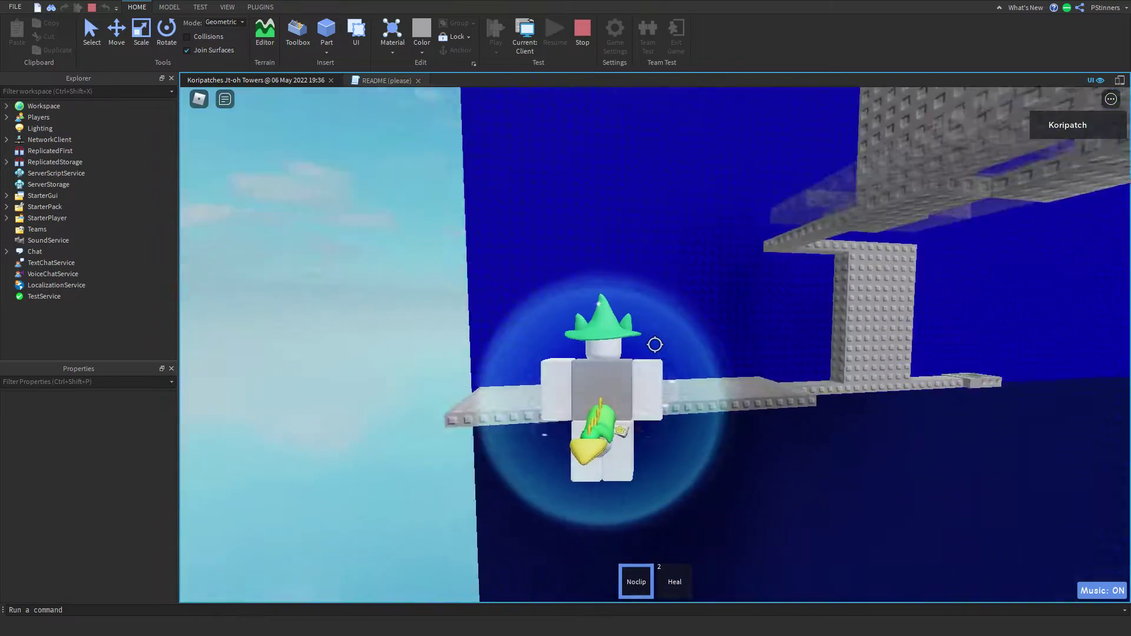
{"action": "key", "text": "w"}
{"action": "key", "text": "1"}
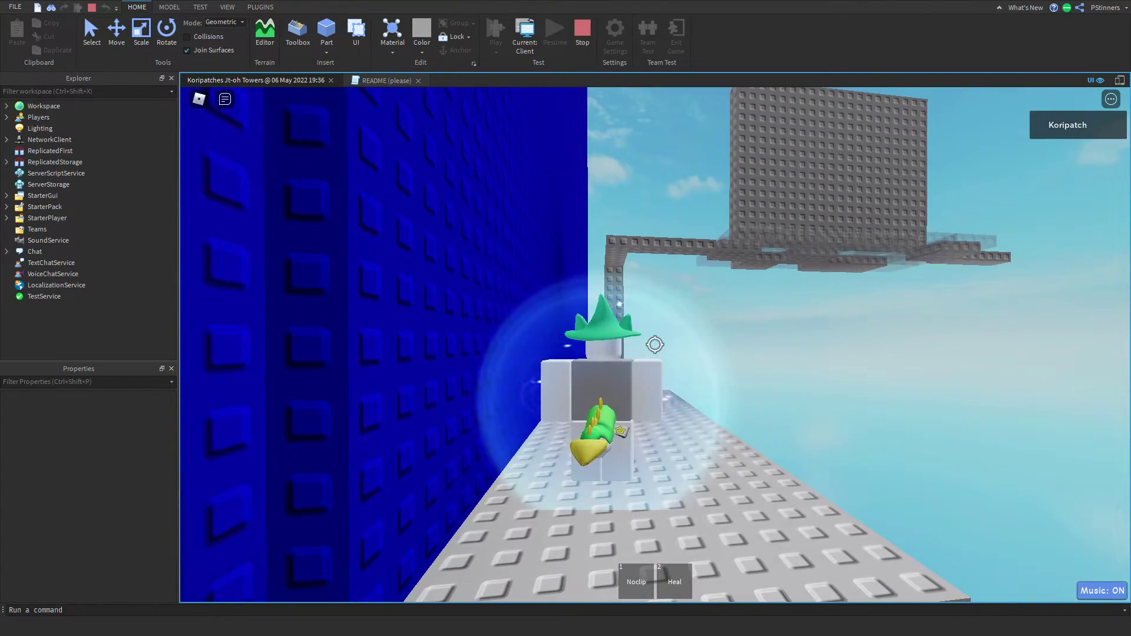
Try to jump past the wall on the walkway and return to the starting platform with Noclip
{"action": "key", "text": "w"}
{"action": "key", "text": "space"}
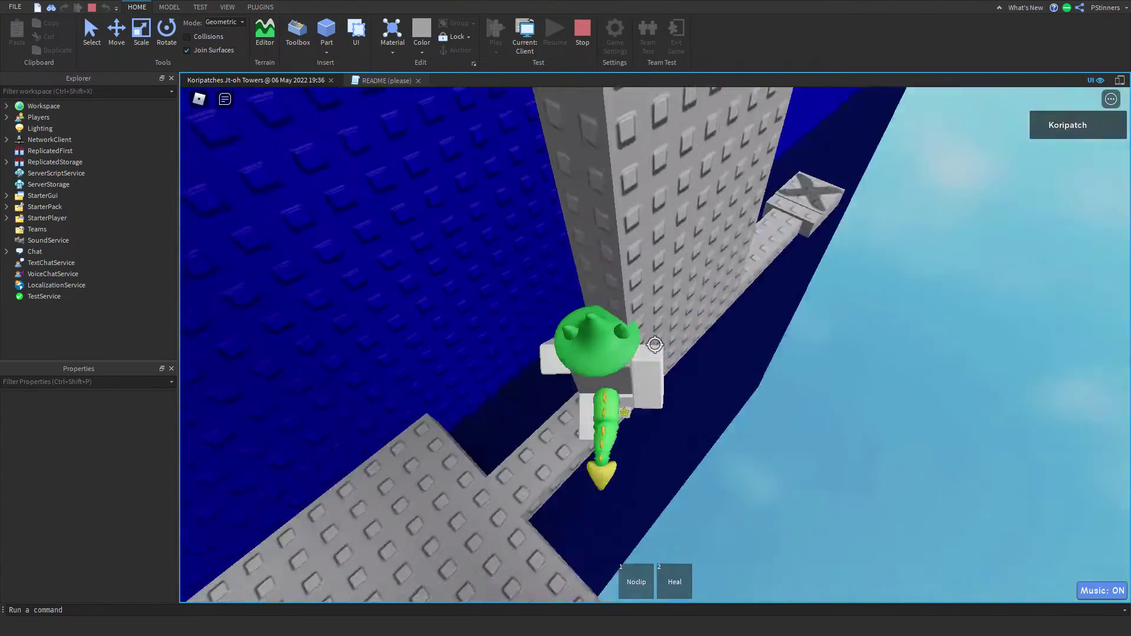
{"action": "key", "text": "1"}
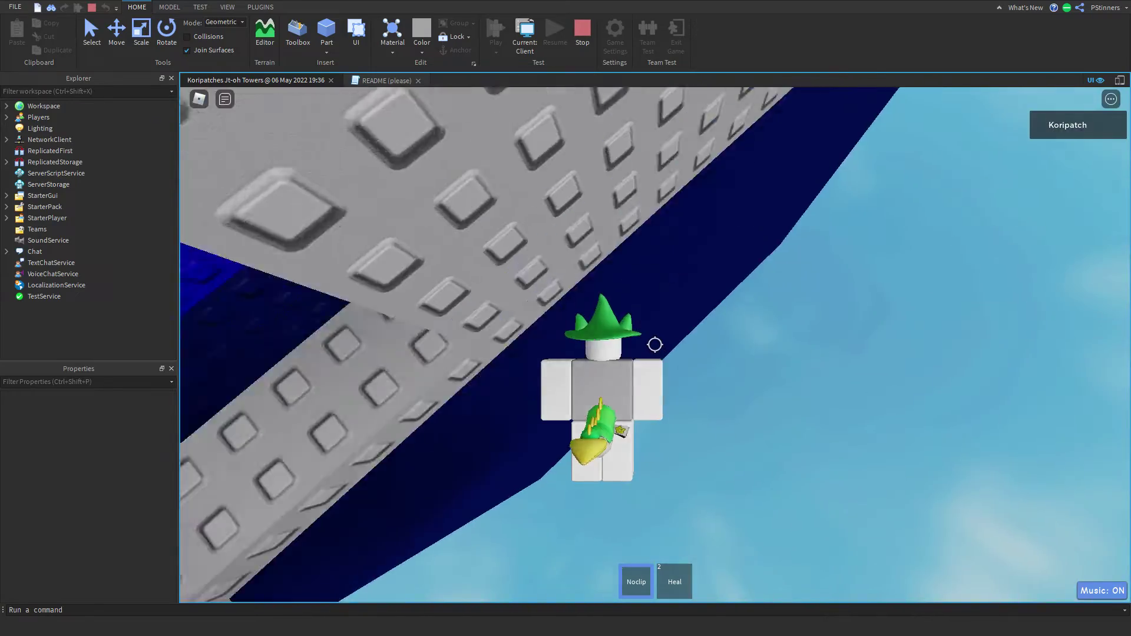
{"action": "key", "text": "1"}
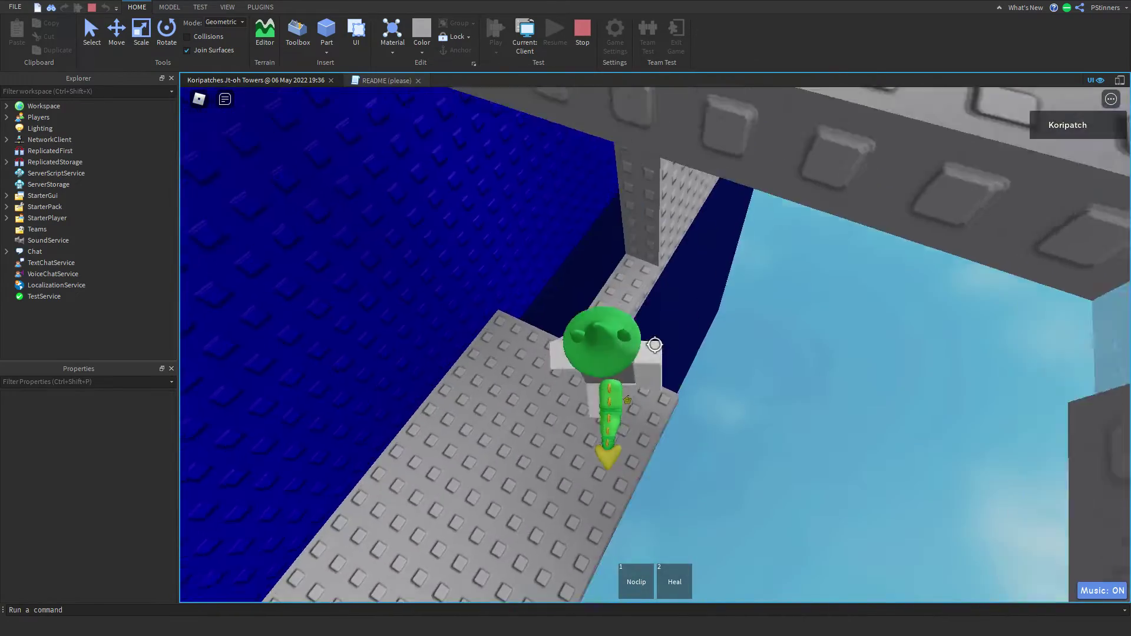
Play-test the moving platforms around the tall dividing wall to the far beam, view the section from above, and end the test
{"action": "key", "text": "w"}
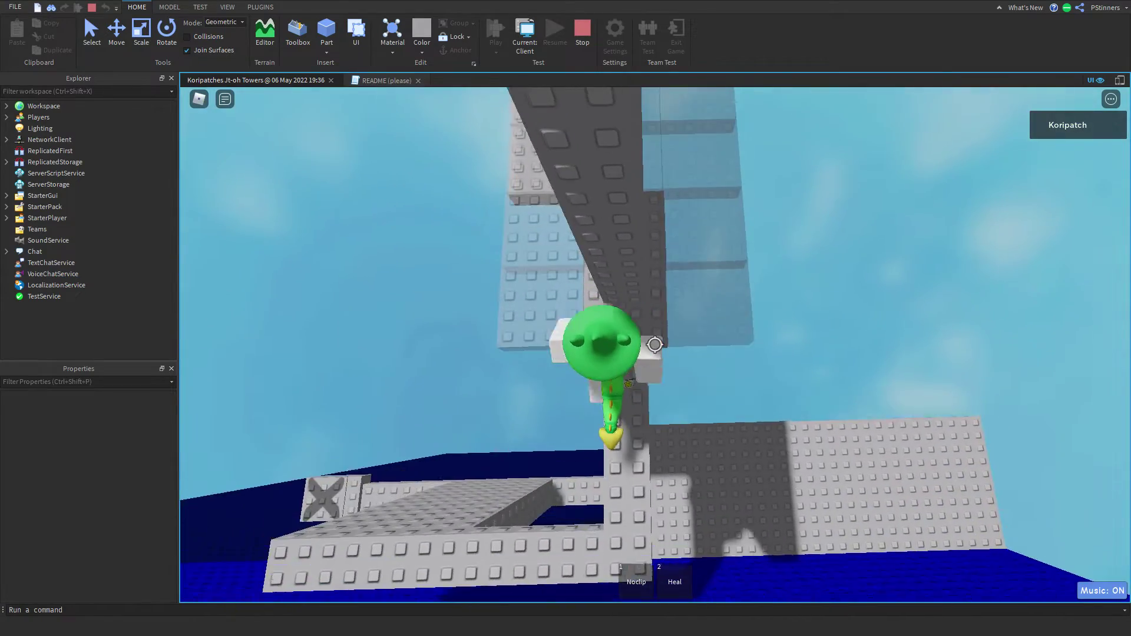
{"action": "key", "text": "w"}
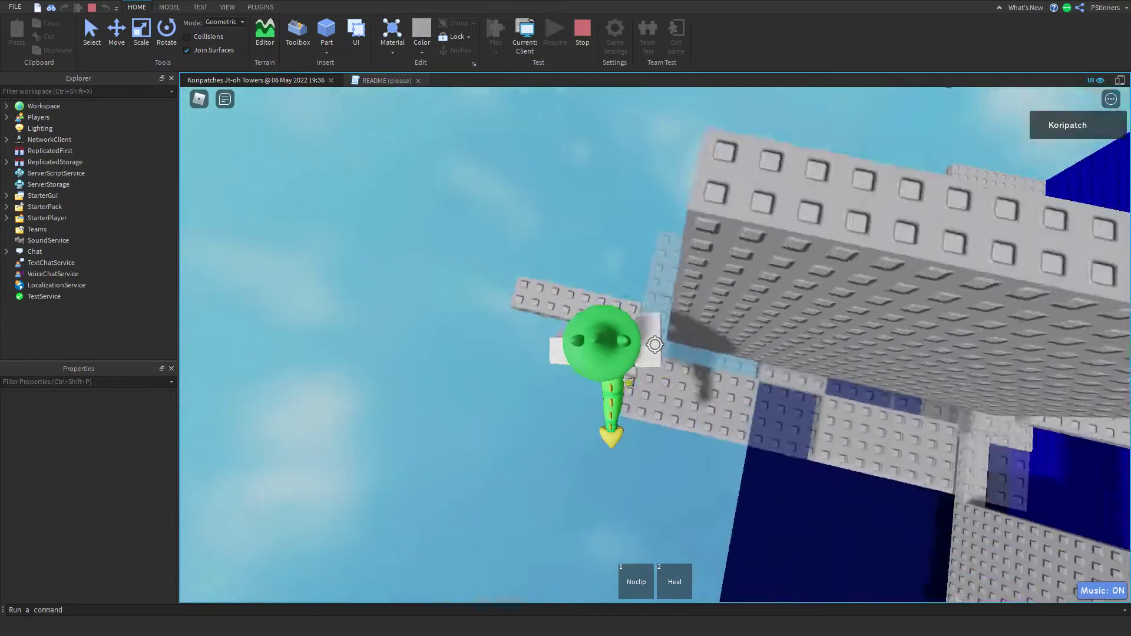
{"action": "key", "text": "shift"}
{"action": "right_click_drag", "start_coordinate": [656, 345], "coordinate": [632, 331]}
{"action": "scroll", "coordinate": [638, 334], "scroll_direction": "down", "scroll_amount": 3}
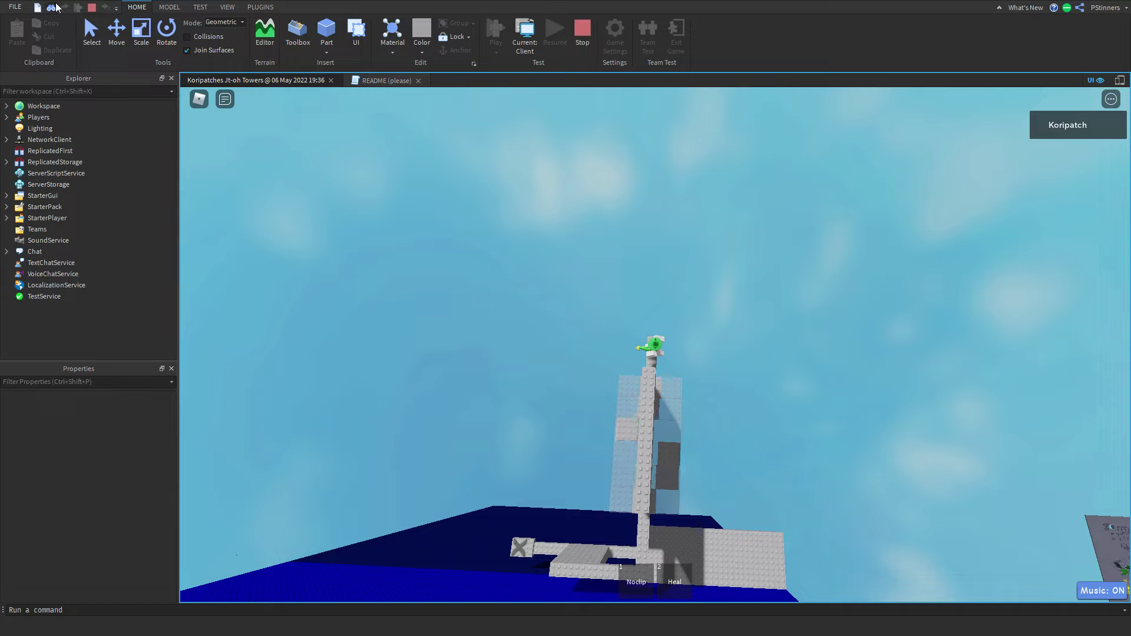
{"action": "key", "text": "shift+F5"}
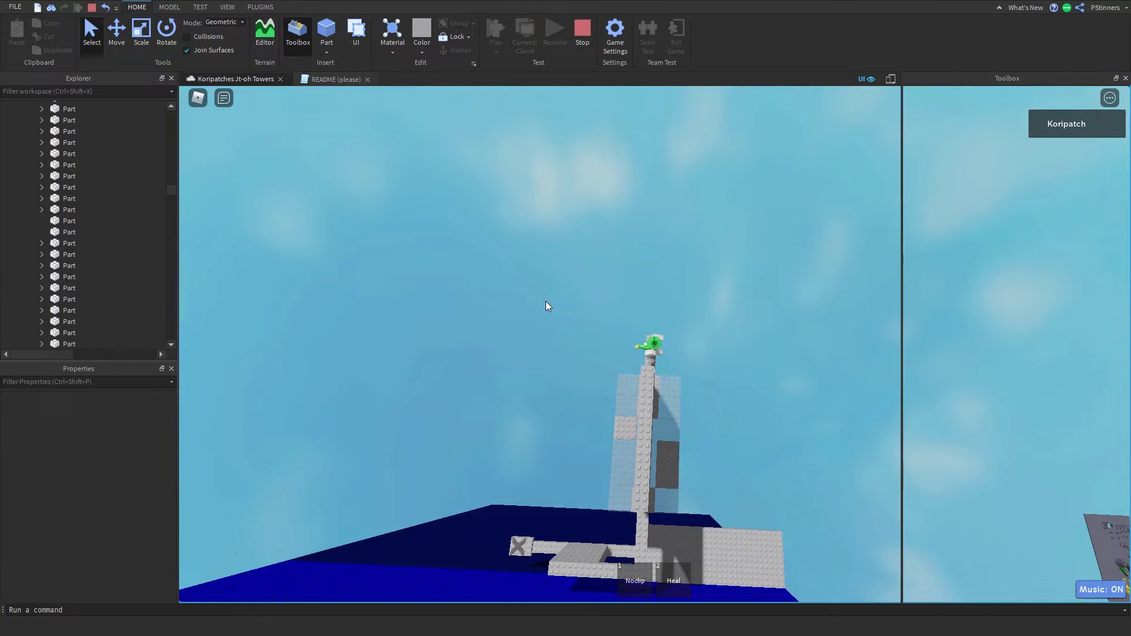
Place a rotated copy of the tall dividing wall crosswise over the far small side platform
{"action": "key", "text": "s"}
{"action": "right_click_drag", "start_coordinate": [379, 223], "coordinate": [379, 223]}
{"action": "left_click", "coordinate": [500, 259]}
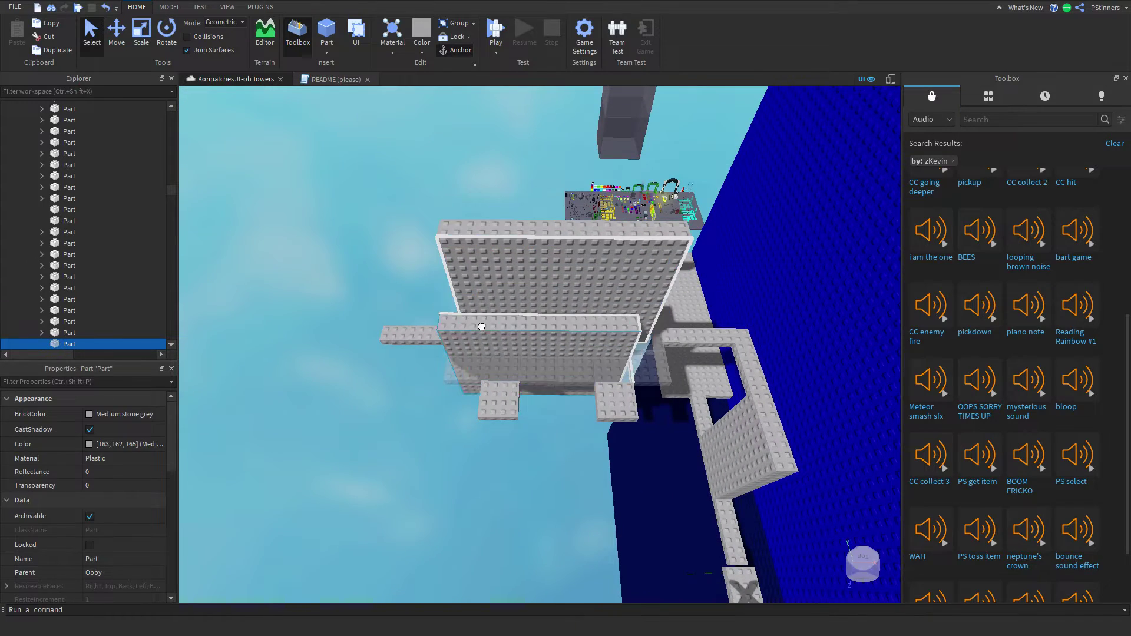
{"action": "left_click_drag", "start_coordinate": [481, 327], "coordinate": [497, 404]}
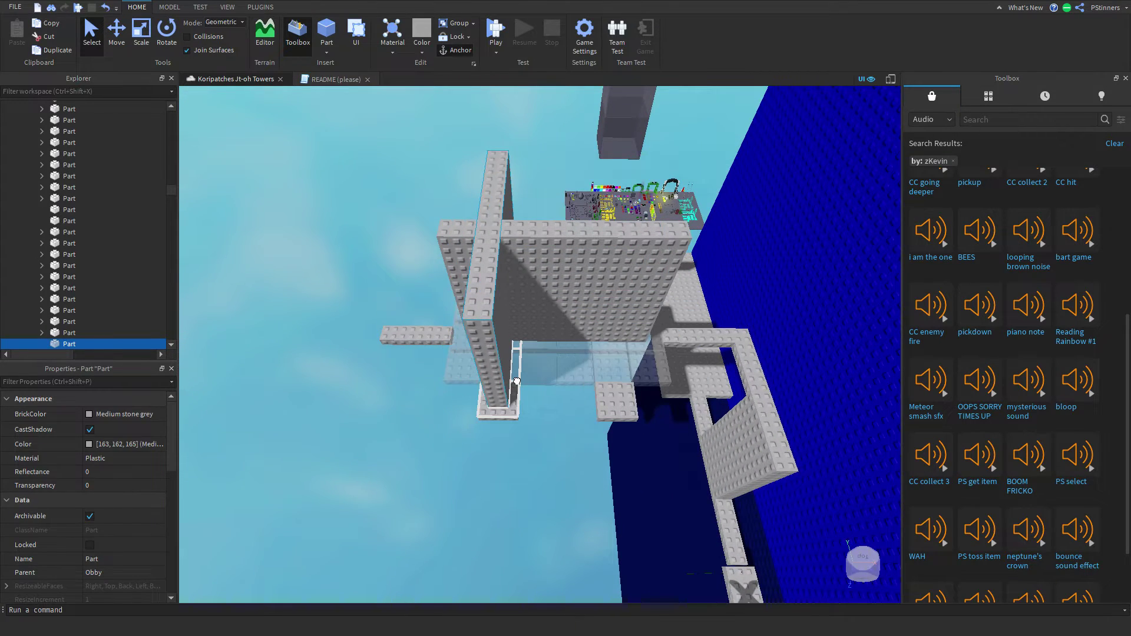
Scale the length of the crosswise wall so it spans both sides of the long dividing wall
{"action": "left_click", "coordinate": [141, 36]}
{"action": "key", "text": "d"}
{"action": "right_click_drag", "start_coordinate": [448, 225], "coordinate": [483, 227]}
{"action": "left_click_drag", "start_coordinate": [552, 239], "coordinate": [555, 240]}
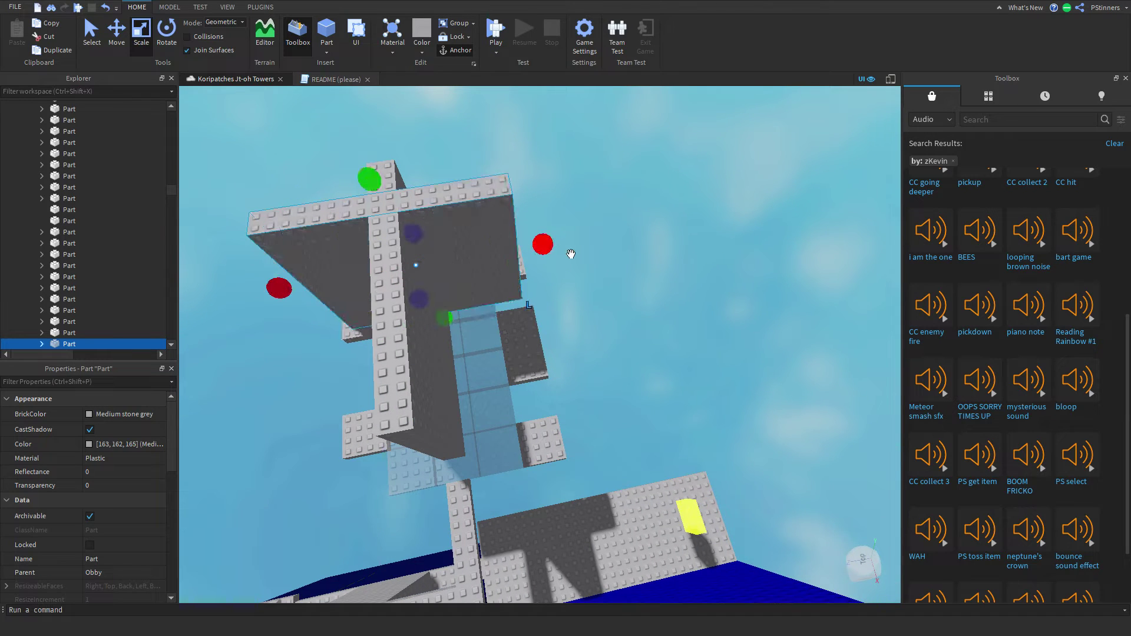
Place a copy of the crosswise wall at the end of the dividing wall nearest the walkway
{"action": "left_click_drag", "start_coordinate": [464, 221], "coordinate": [514, 484]}
{"action": "key", "text": "a"}
{"action": "key", "text": "s"}
{"action": "key", "text": "d"}
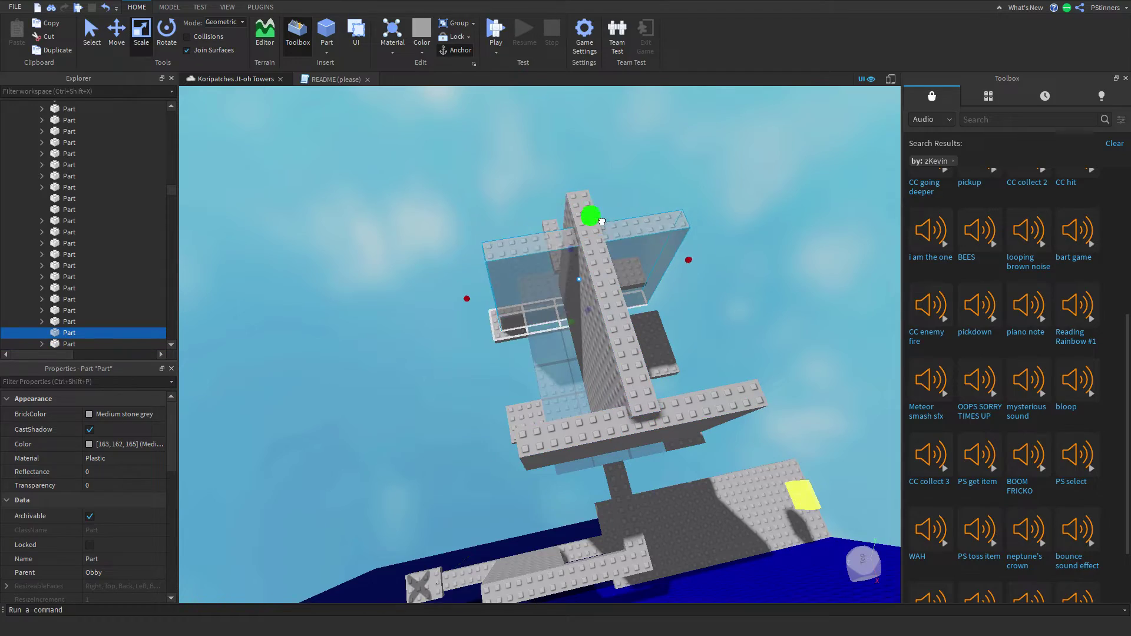
Adjust the height of the far crosswise wall with the Scale tool and clear the selection
{"action": "left_click_drag", "start_coordinate": [601, 222], "coordinate": [603, 221]}
{"action": "key", "text": "a"}
{"action": "left_click", "coordinate": [646, 195]}
{"action": "right_click_drag", "start_coordinate": [646, 195], "coordinate": [595, 155]}
{"action": "key", "text": "s"}
Start a play test and fly with Noclip from the tower's spawn to the outside starting platform
{"action": "left_click", "coordinate": [493, 35]}
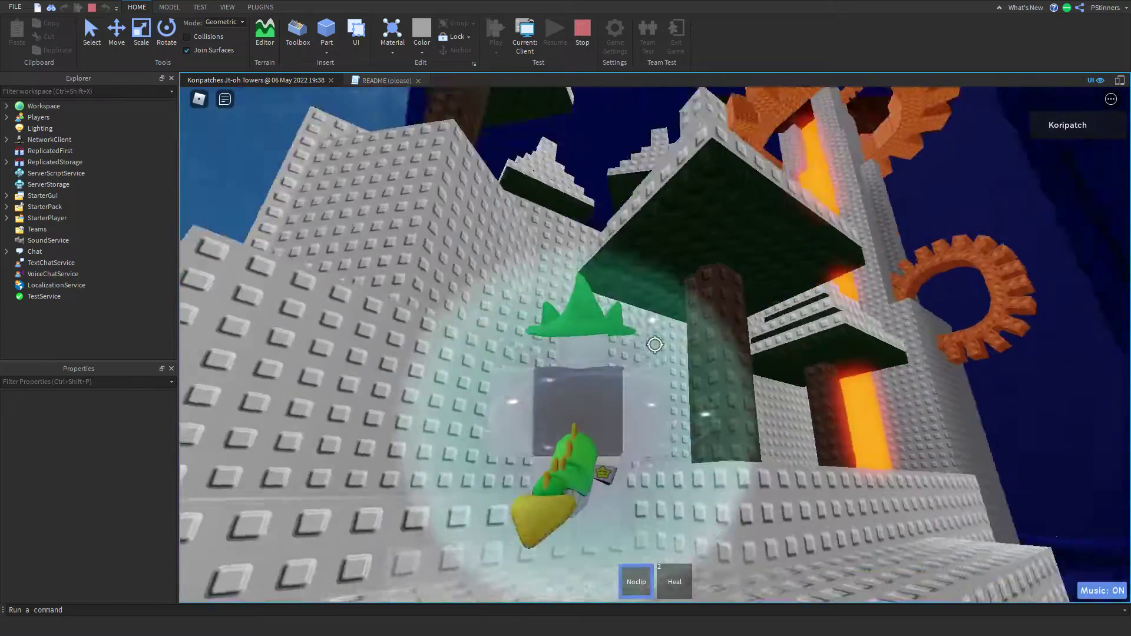
{"action": "key", "text": "grave"}
{"action": "key", "text": "grave"}
{"action": "key", "text": "w"}
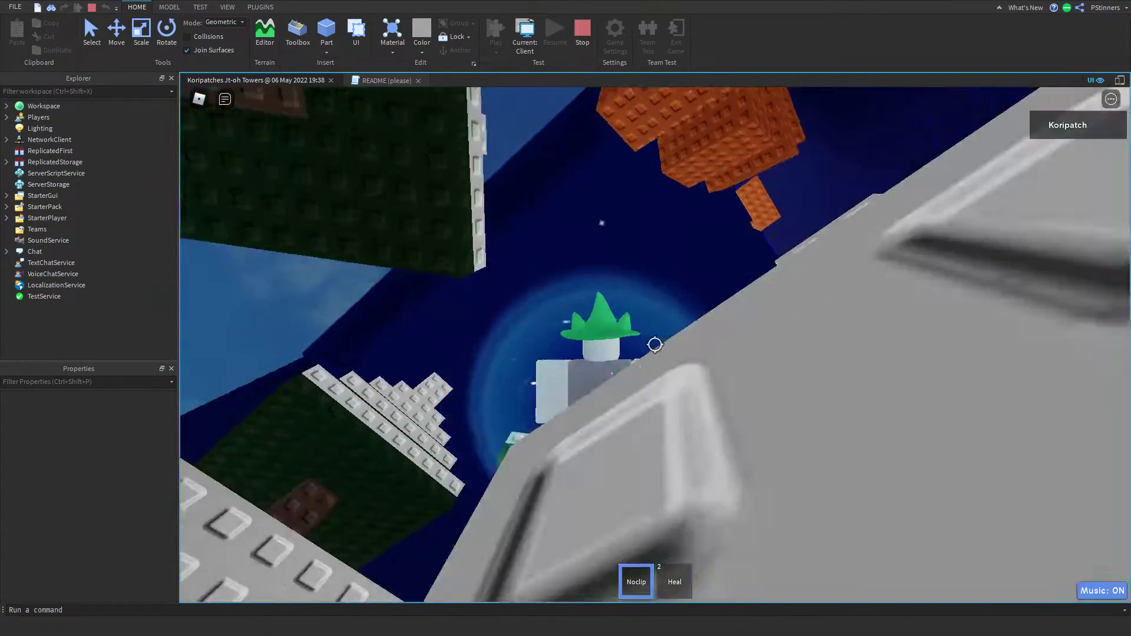
{"action": "right_click_drag", "start_coordinate": [654, 344], "coordinate": [655, 344]}
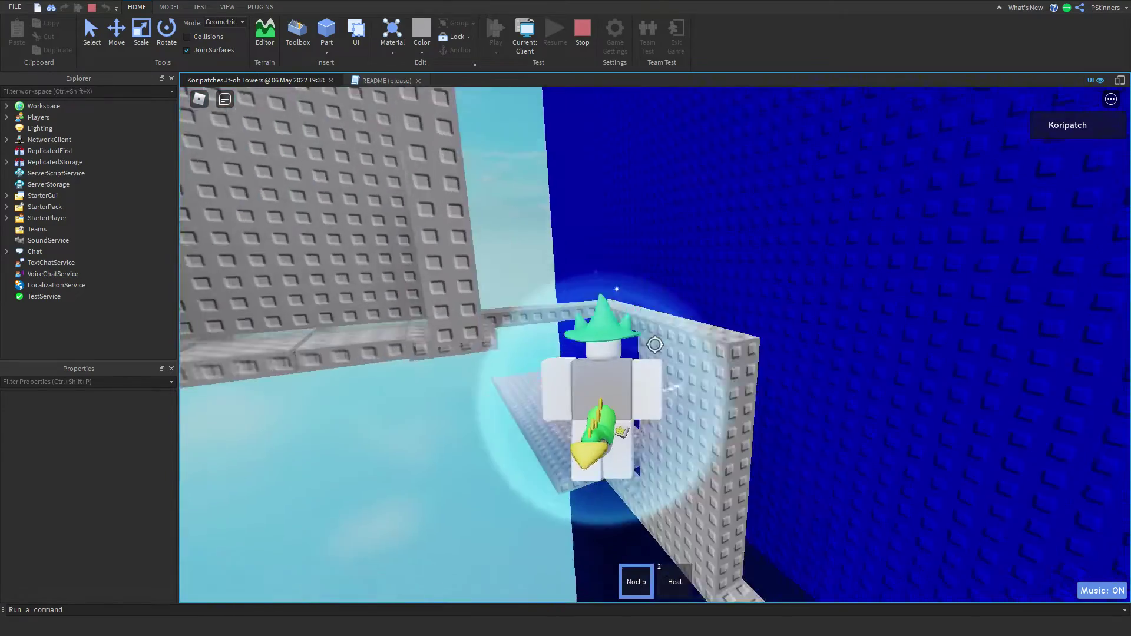
{"action": "key", "text": "grave"}
{"action": "key", "text": "grave"}
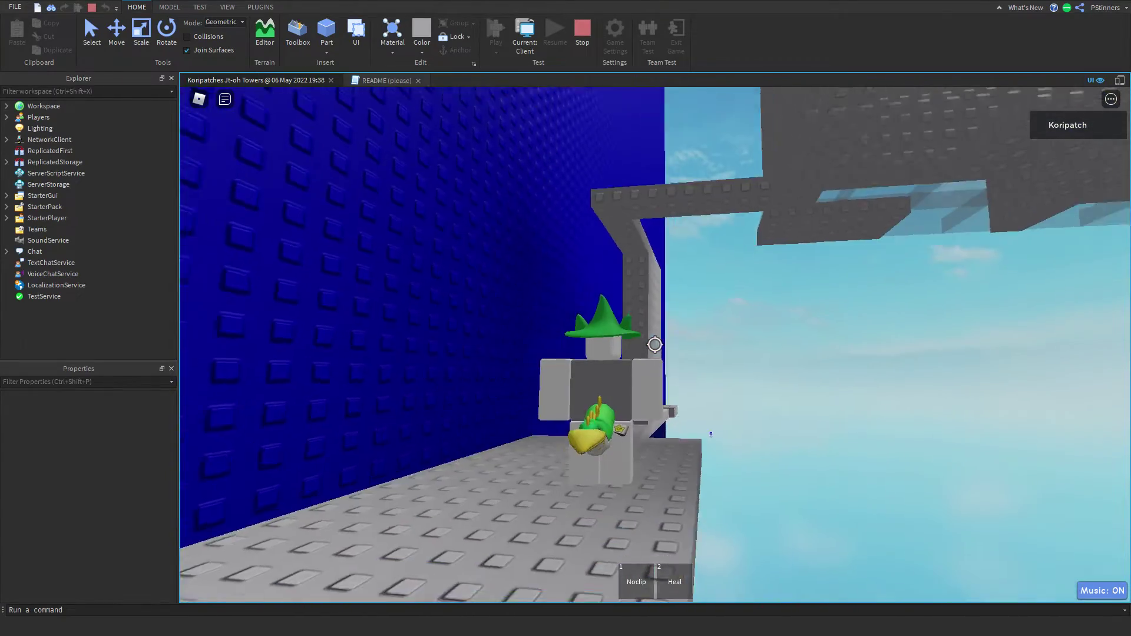
Play-test the walkway leading to the new crosswise walls, recover with Noclip, and end the test
{"action": "right_click_drag", "start_coordinate": [655, 344], "coordinate": [655, 344]}
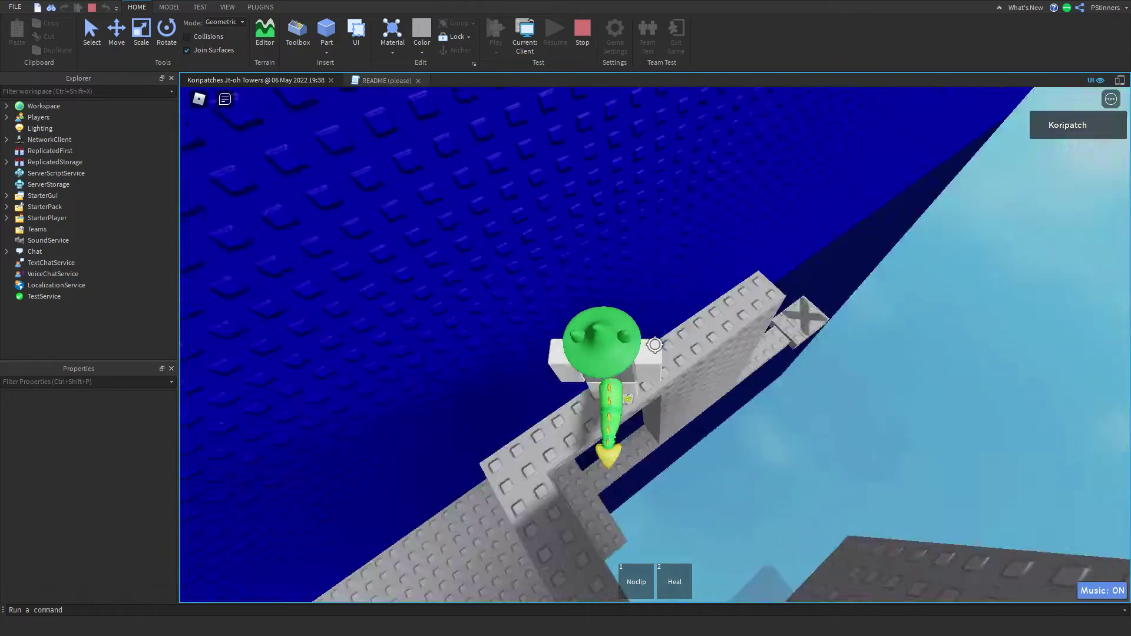
{"action": "right_click_drag", "start_coordinate": [654, 344], "coordinate": [655, 344]}
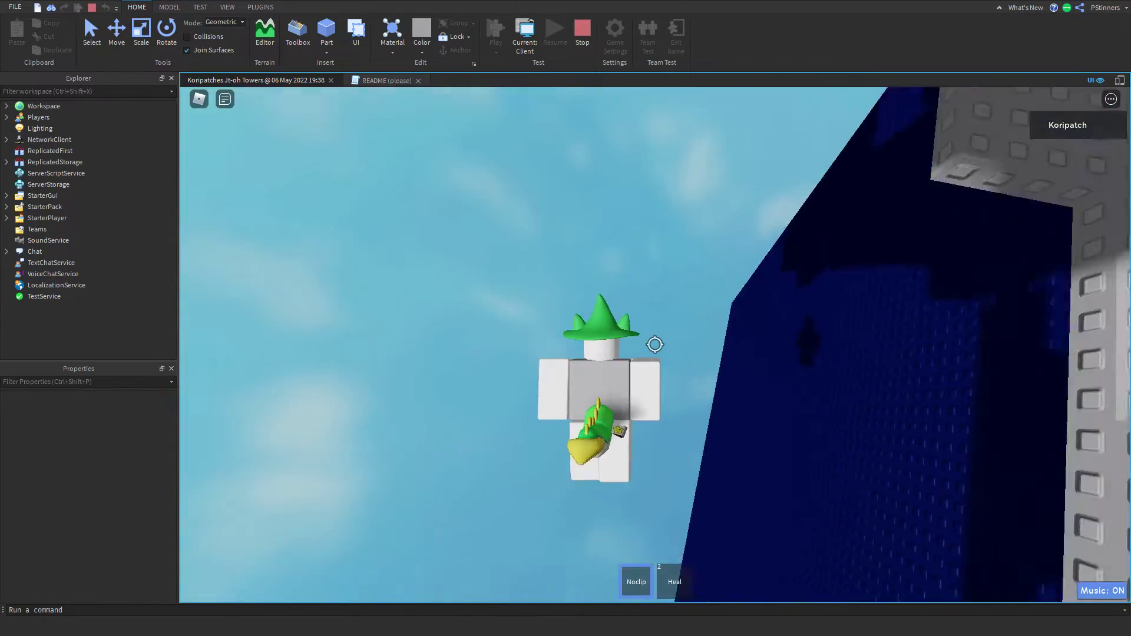
{"action": "right_click_drag", "start_coordinate": [655, 344], "coordinate": [655, 344]}
{"action": "key", "text": "1"}
{"action": "scroll", "coordinate": [655, 344], "scroll_direction": "down", "scroll_amount": 1}
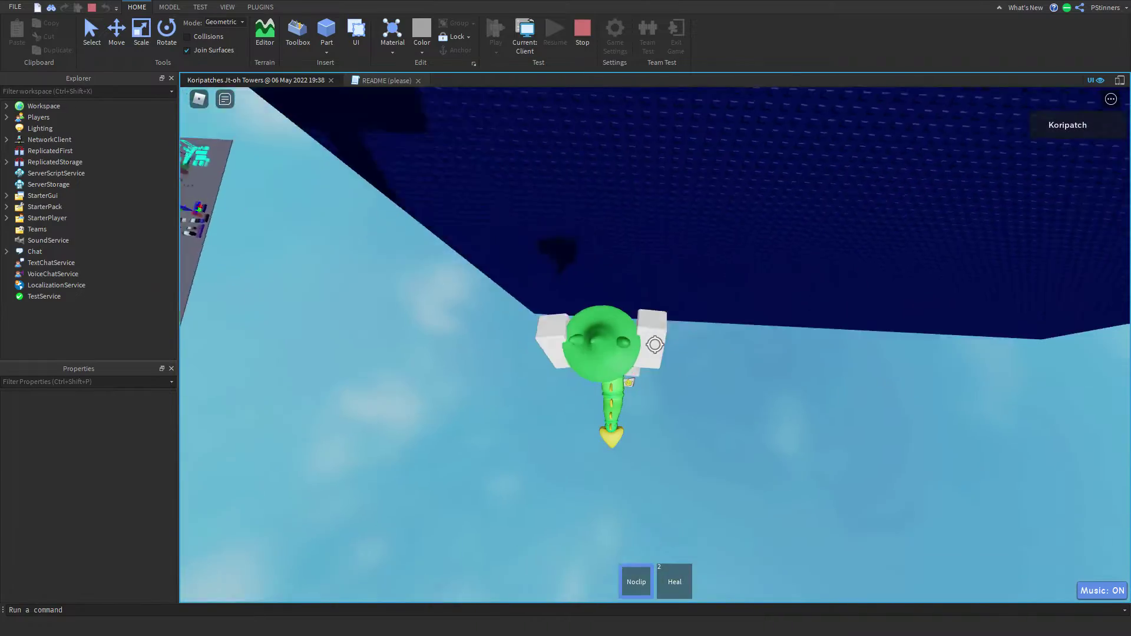
{"action": "key", "text": "1"}
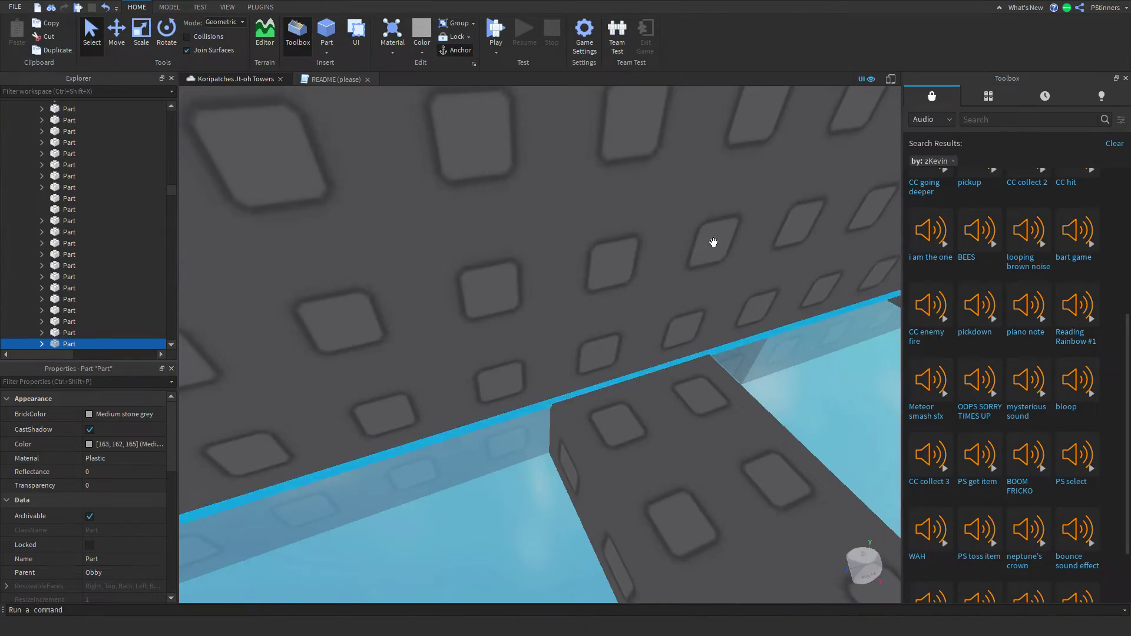
Select the near crosswise wall and shorten its end beside the first small platform
{"action": "right_click_drag", "start_coordinate": [715, 242], "coordinate": [699, 229]}
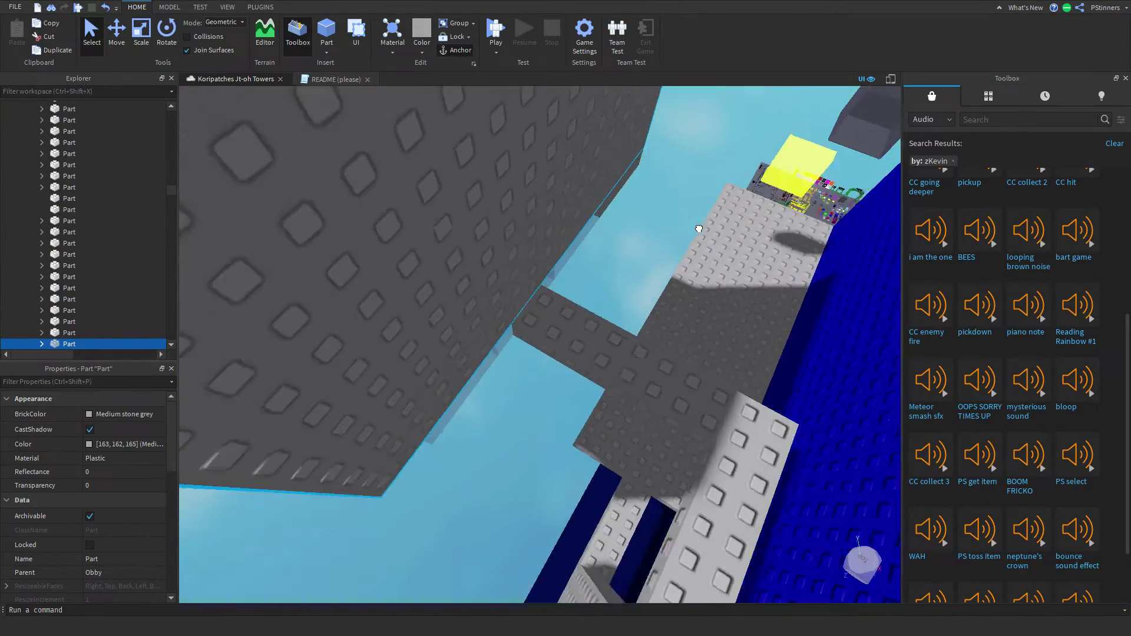
{"action": "scroll", "coordinate": [700, 230], "scroll_direction": "down", "scroll_amount": 3}
{"action": "key", "text": "a"}
{"action": "left_click", "coordinate": [479, 373]}
{"action": "right_click_drag", "start_coordinate": [479, 374], "coordinate": [479, 374]}
{"action": "scroll", "coordinate": [479, 374], "scroll_direction": "up", "scroll_amount": 2}
{"action": "scroll", "coordinate": [479, 373], "scroll_direction": "down", "scroll_amount": 1}
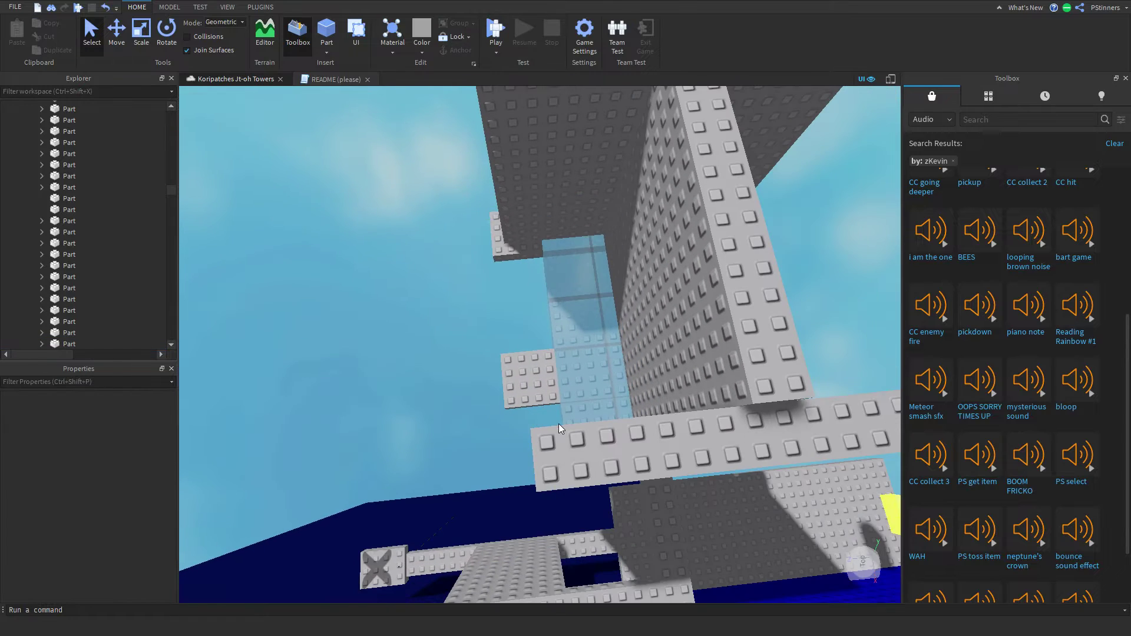
{"action": "left_click", "coordinate": [559, 423]}
{"action": "scroll", "coordinate": [559, 423], "scroll_direction": "down", "scroll_amount": 1}
{"action": "scroll", "coordinate": [299, 100], "scroll_direction": "down", "scroll_amount": 2}
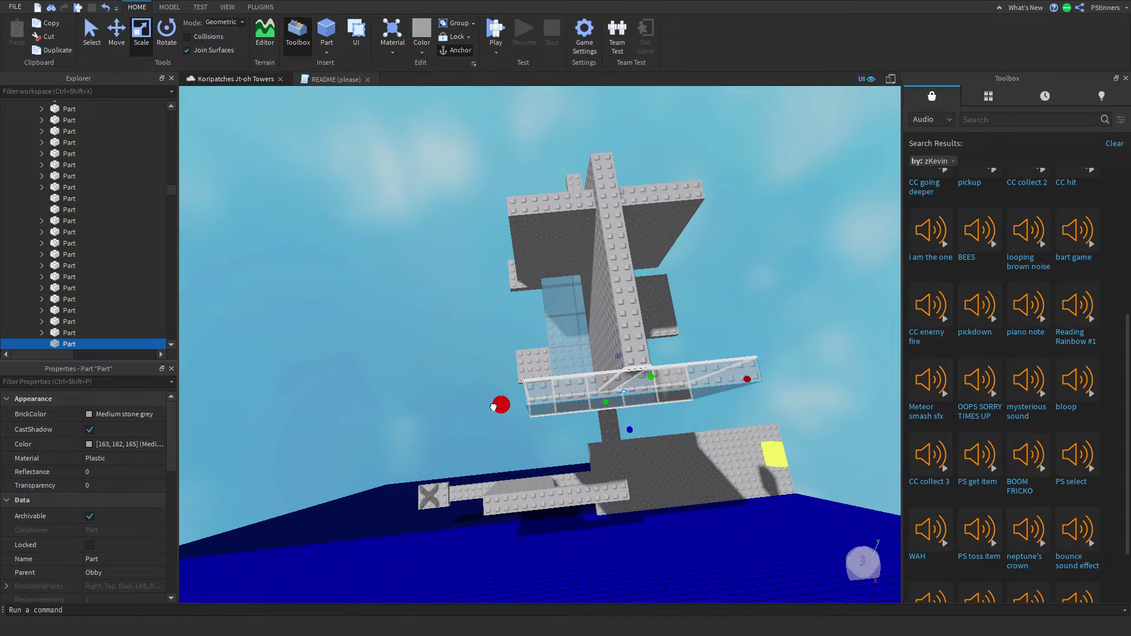
{"action": "mouse_move", "coordinate": [515, 414]}
{"action": "left_mouse_down"}
{"action": "mouse_move", "coordinate": [533, 415]}
{"action": "mouse_move", "coordinate": [504, 421]}
{"action": "left_mouse_up"}
Shorten the opposite end of the near crosswise wall to match and clear the selection
{"action": "key", "text": "d"}
{"action": "key", "text": "w"}
{"action": "left_click_drag", "start_coordinate": [586, 380], "coordinate": [543, 396]}
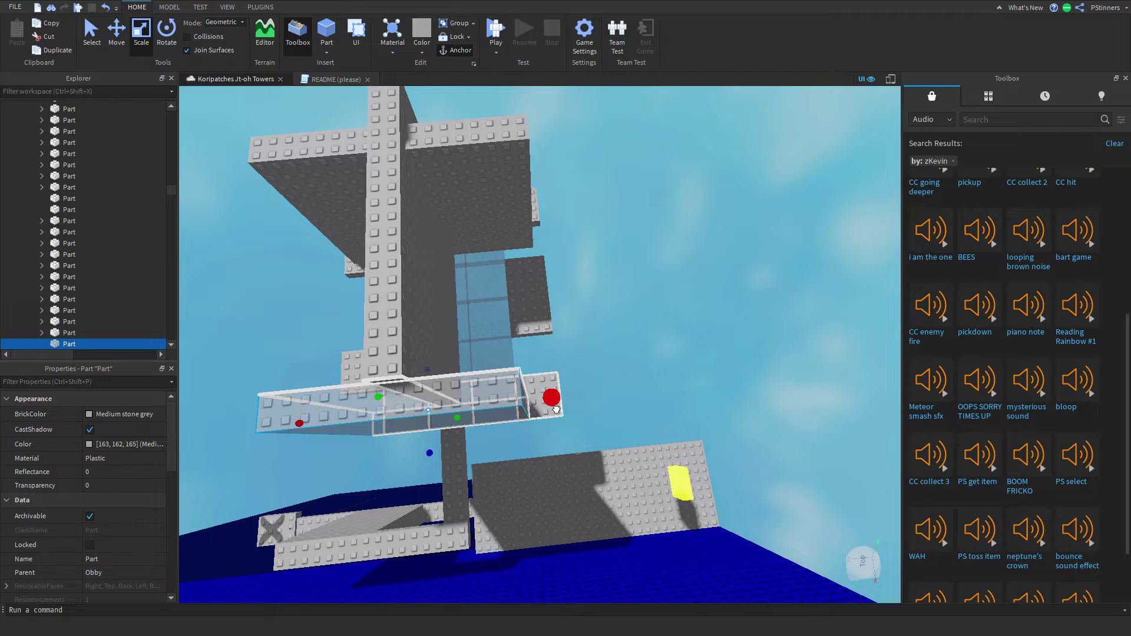
{"action": "left_click", "coordinate": [615, 370]}
Move the near crosswise wall slightly away from the walkway toward the long dividing wall and deselect it
{"action": "key", "text": "a"}
{"action": "key", "text": "w"}
{"action": "right_click_drag", "start_coordinate": [616, 370], "coordinate": [615, 370]}
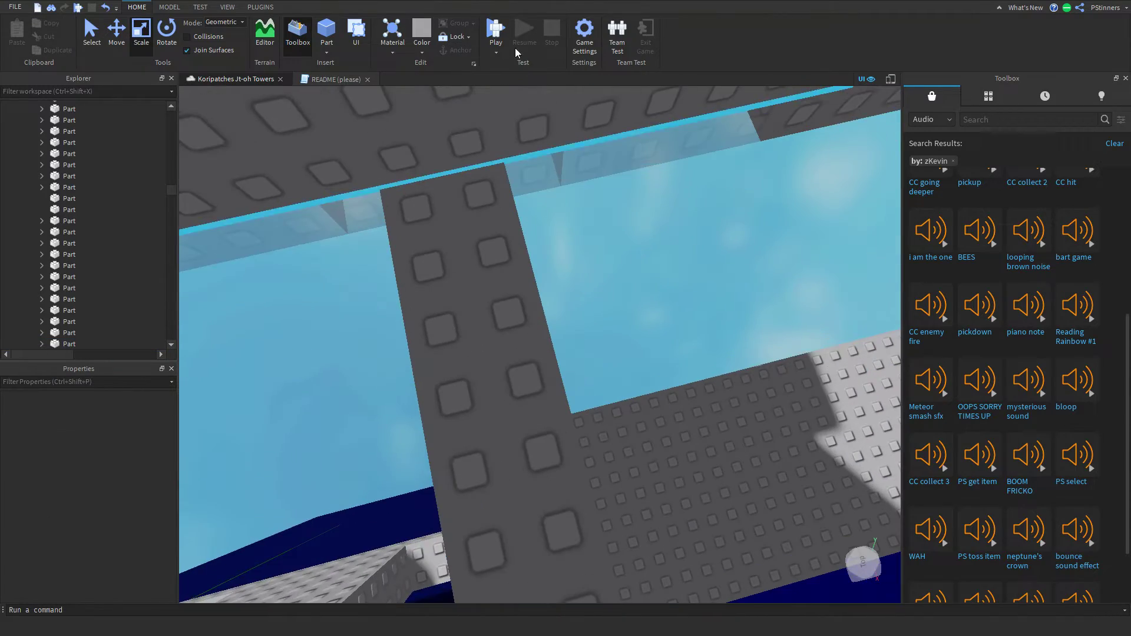
{"action": "key", "text": "s"}
{"action": "left_click", "coordinate": [525, 295]}
{"action": "key", "text": "a"}
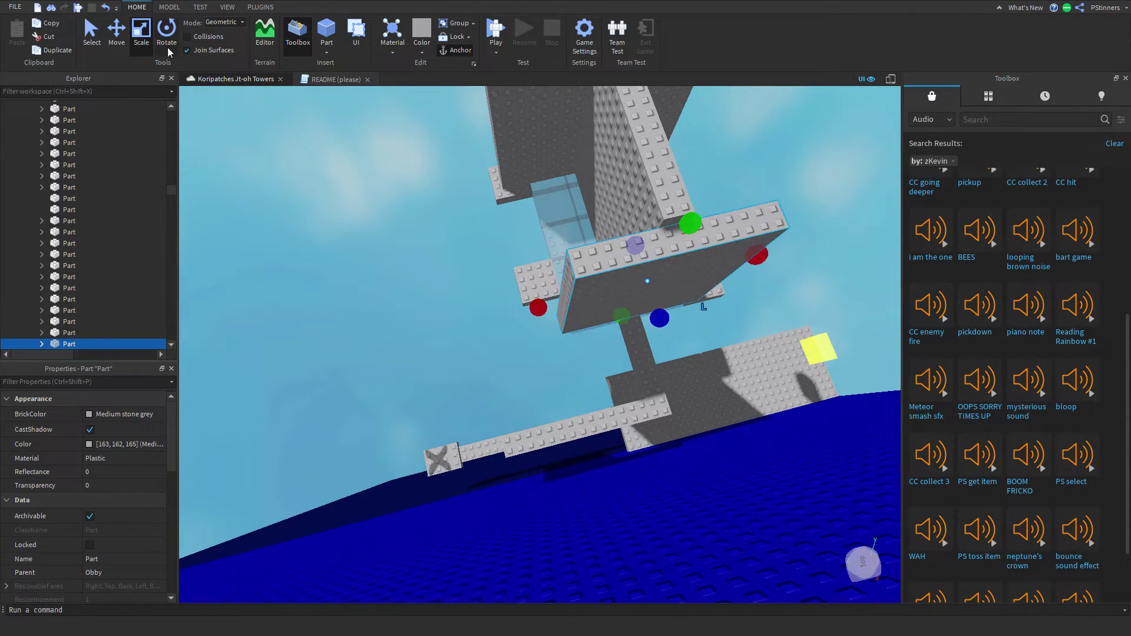
{"action": "left_click_drag", "start_coordinate": [659, 269], "coordinate": [629, 221]}
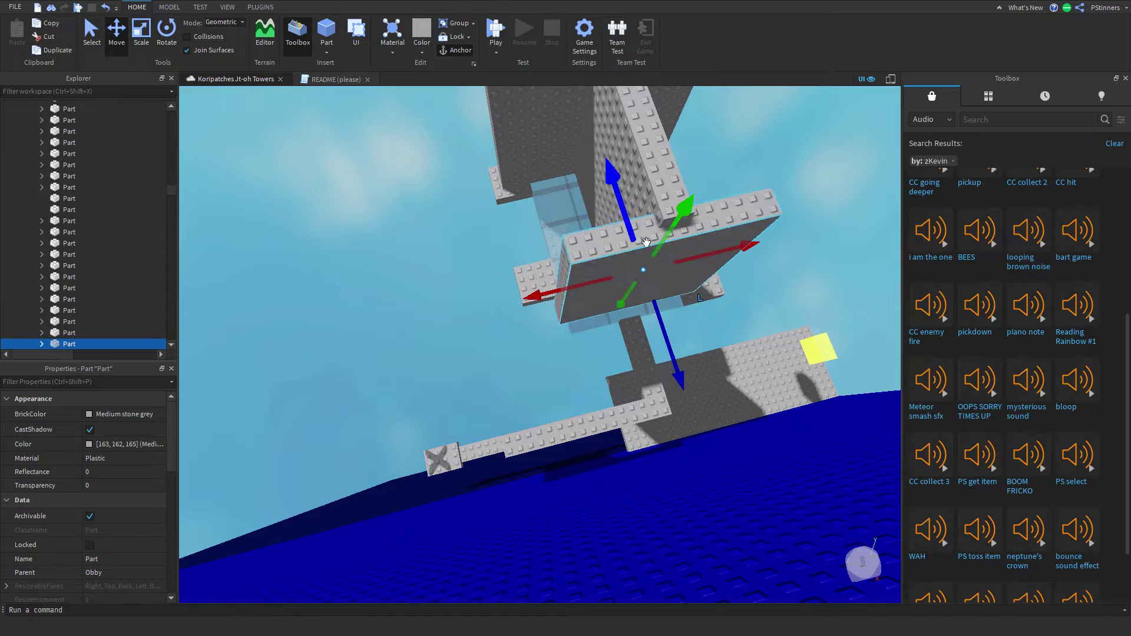
{"action": "left_click", "coordinate": [515, 359]}
Resize the outer ends of the far crosswise wall beside the small platforms and clear the selection
{"action": "key", "text": "a"}
{"action": "right_click_drag", "start_coordinate": [515, 359], "coordinate": [515, 366]}
{"action": "key", "text": "w"}
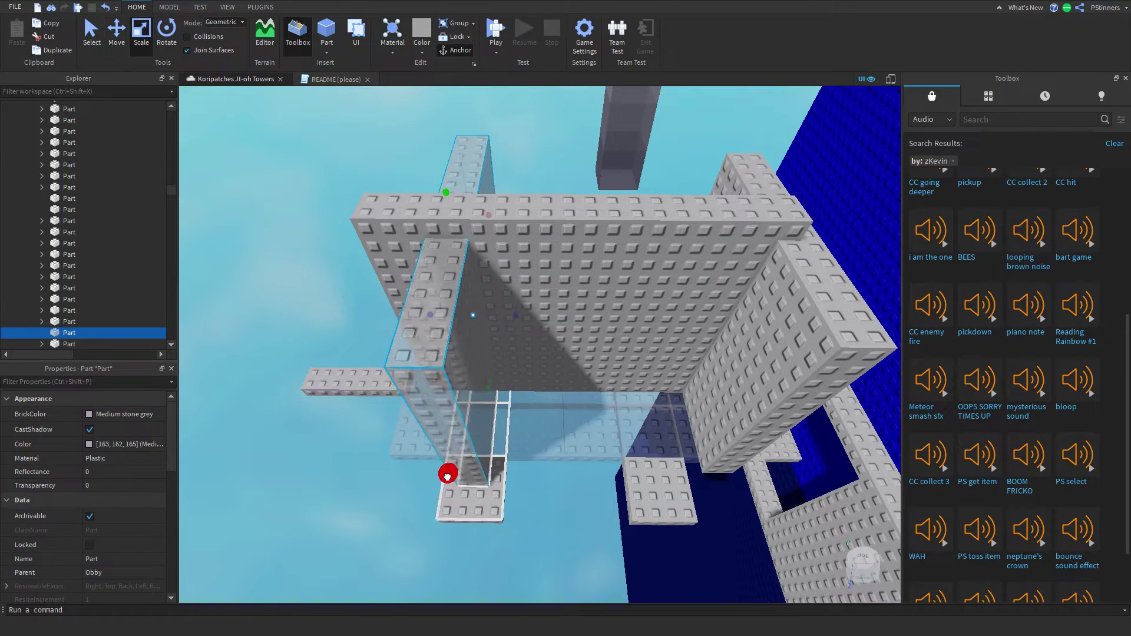
{"action": "key", "text": "d"}
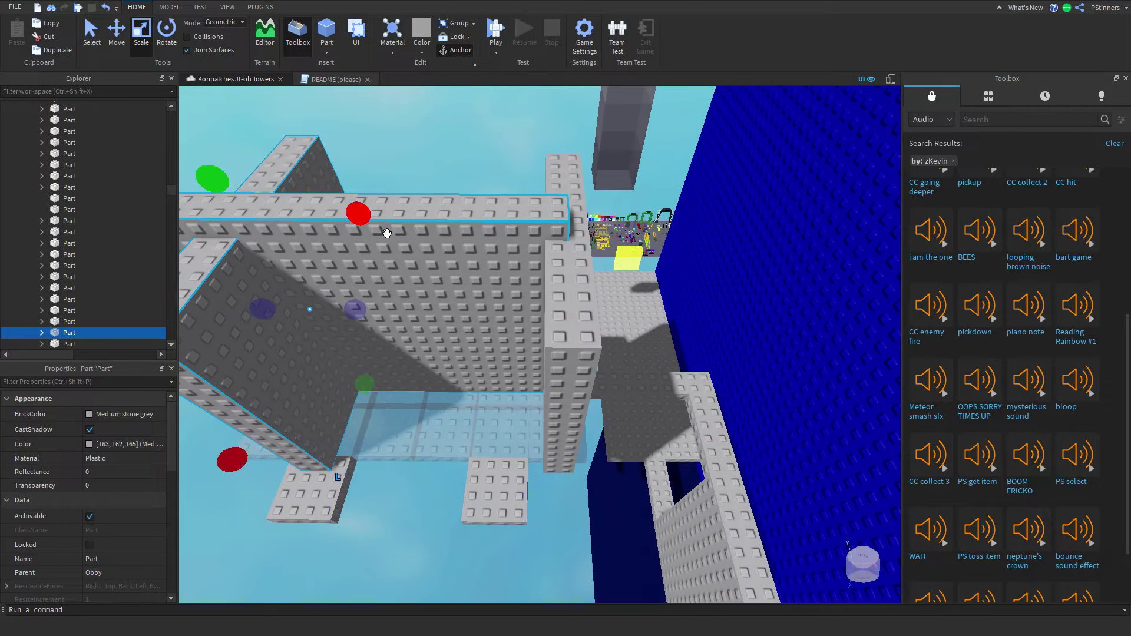
{"action": "key", "text": "d"}
{"action": "right_click_drag", "start_coordinate": [392, 236], "coordinate": [473, 288]}
{"action": "left_click", "coordinate": [562, 303]}
{"action": "right_click_drag", "start_coordinate": [562, 302], "coordinate": [562, 303]}
{"action": "key", "text": "w"}
Start a new play test and fly up from the tower's spawn with Noclip
{"action": "left_click", "coordinate": [493, 29]}
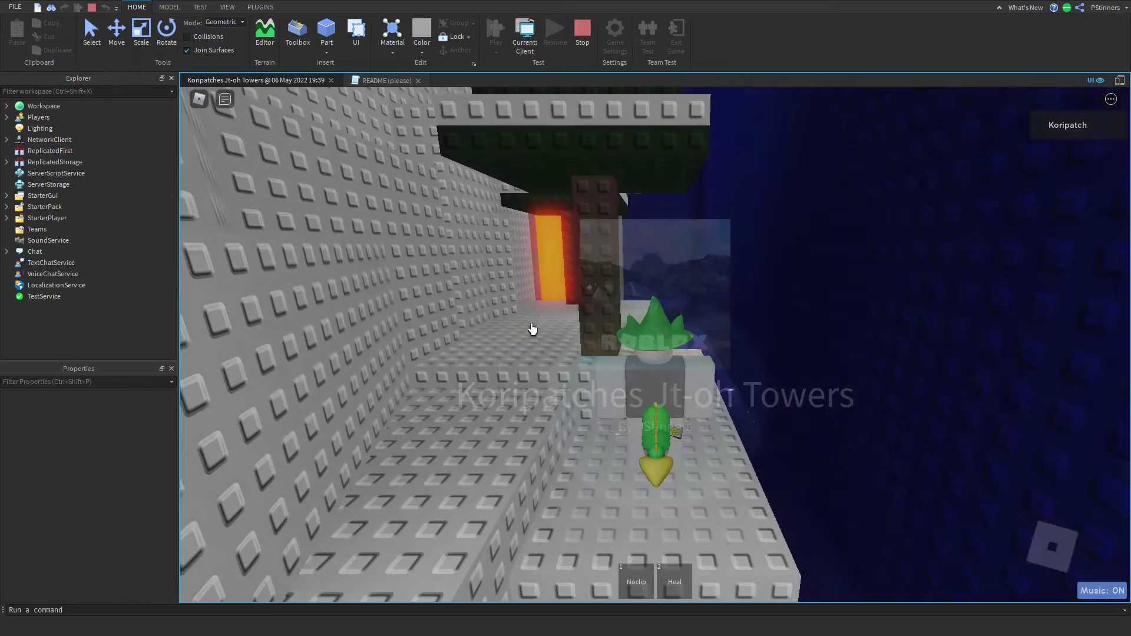
{"action": "key", "text": "shift"}
{"action": "key", "text": "1"}
{"action": "key", "text": "shift"}
{"action": "key", "text": "w"}
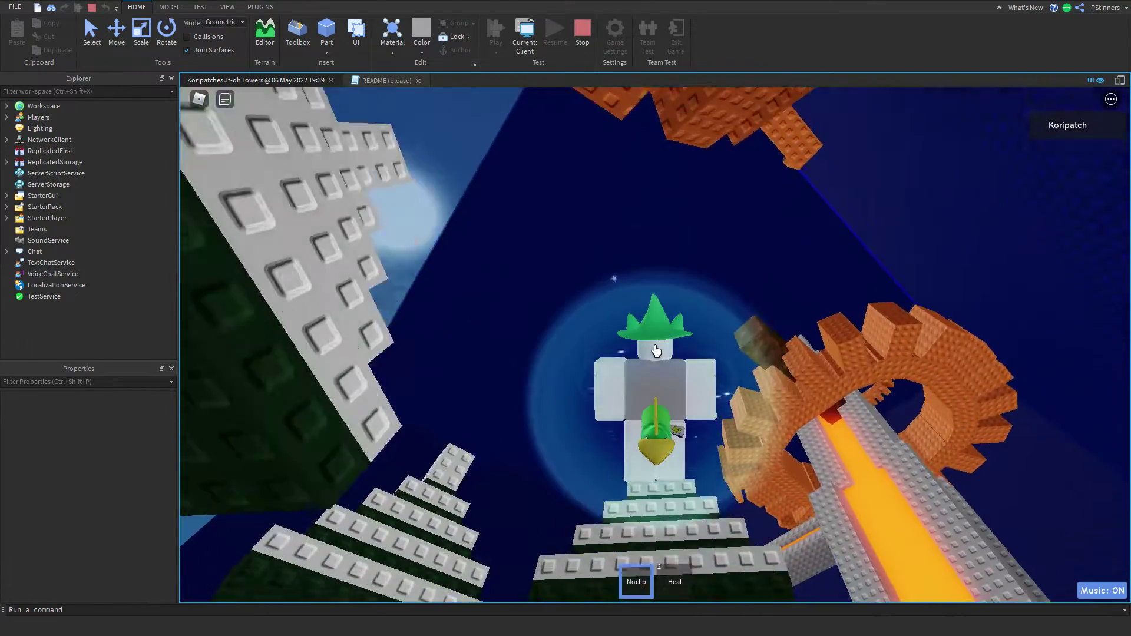
{"action": "right_click_drag", "start_coordinate": [655, 344], "coordinate": [655, 344]}
{"action": "key", "text": "s"}
{"action": "key", "text": "w"}
Fly with Noclip past the tower's grey walls and platforms, and end the play test
{"action": "key", "text": "1"}
{"action": "key", "text": "1"}
{"action": "key", "text": "w"}
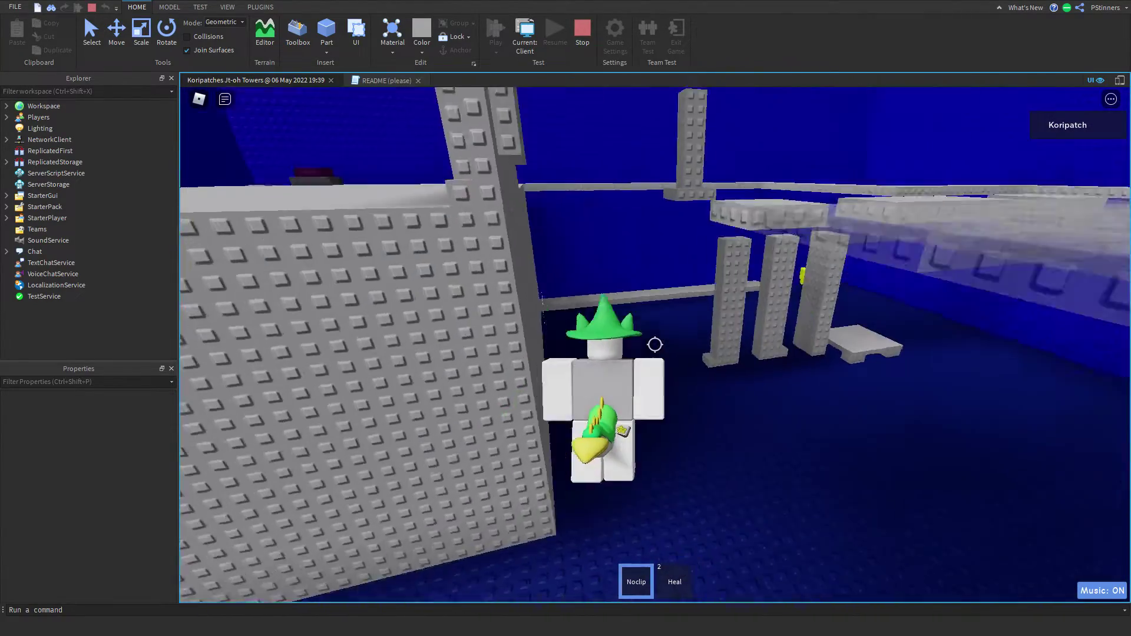
{"action": "key", "text": "w"}
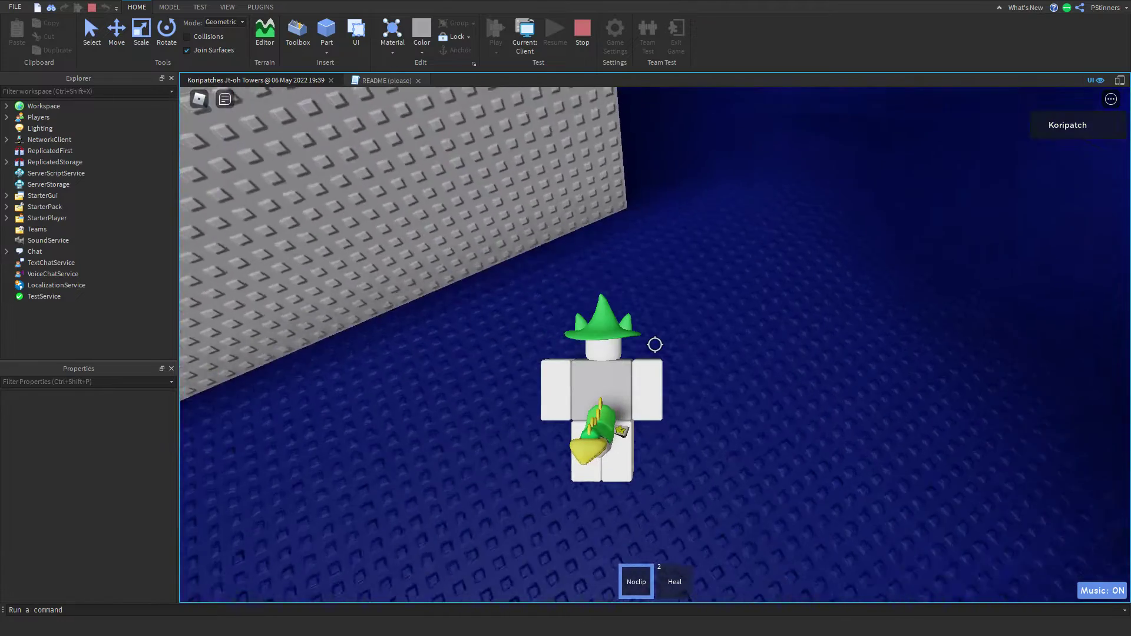
{"action": "key", "text": "shift"}
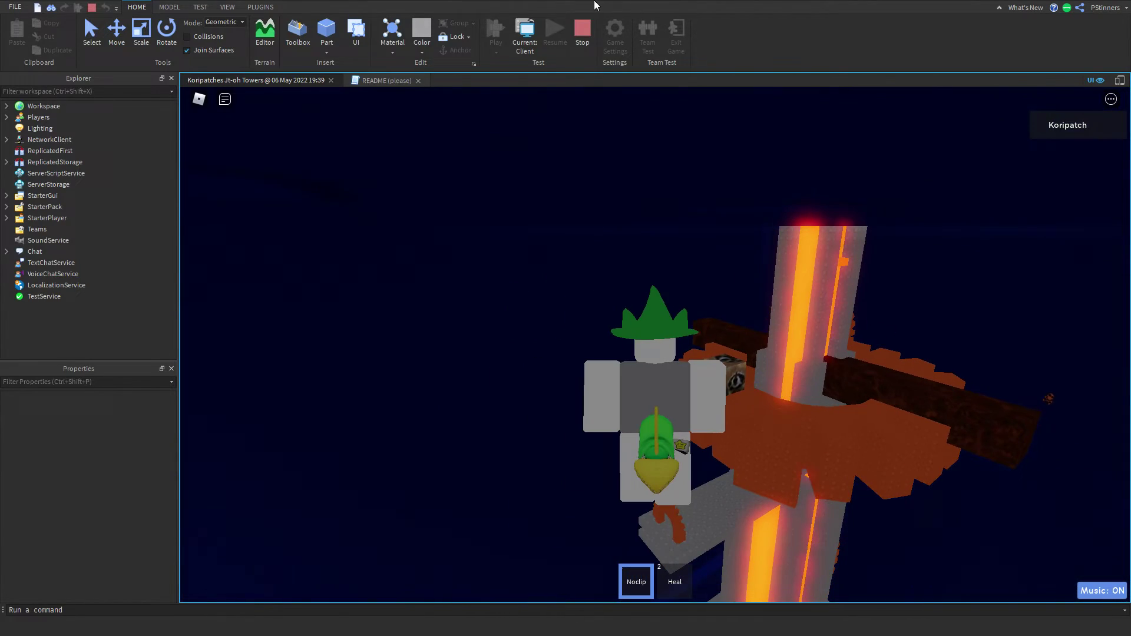
{"action": "left_click", "coordinate": [587, 41]}
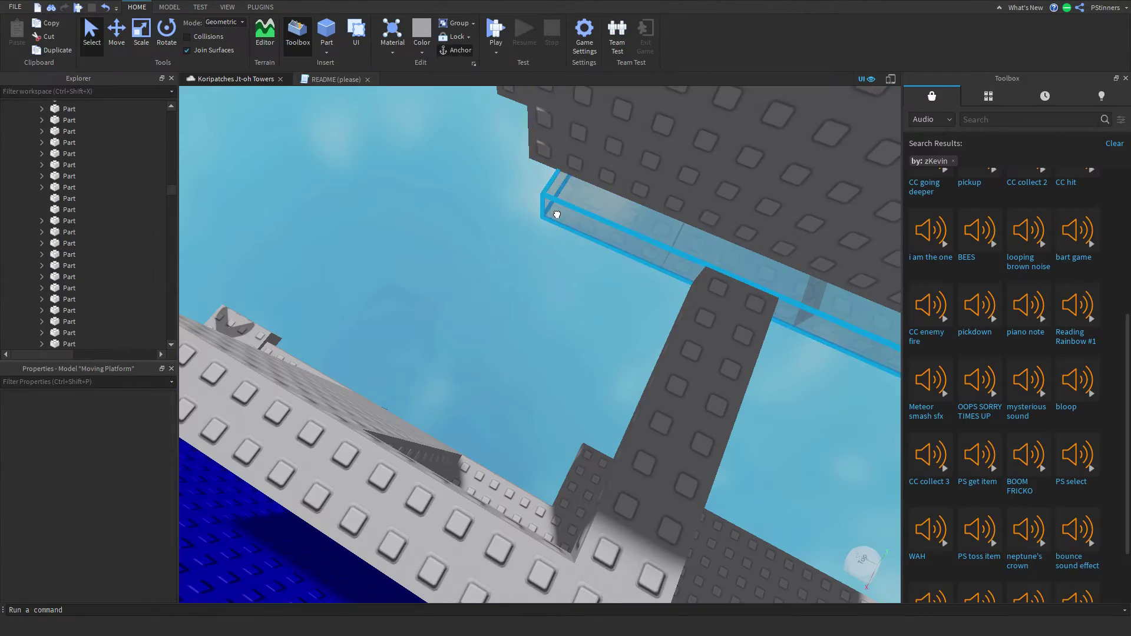
Run another short play test, flying up the tower interior with Noclip before stopping it
{"action": "left_click", "coordinate": [504, 36]}
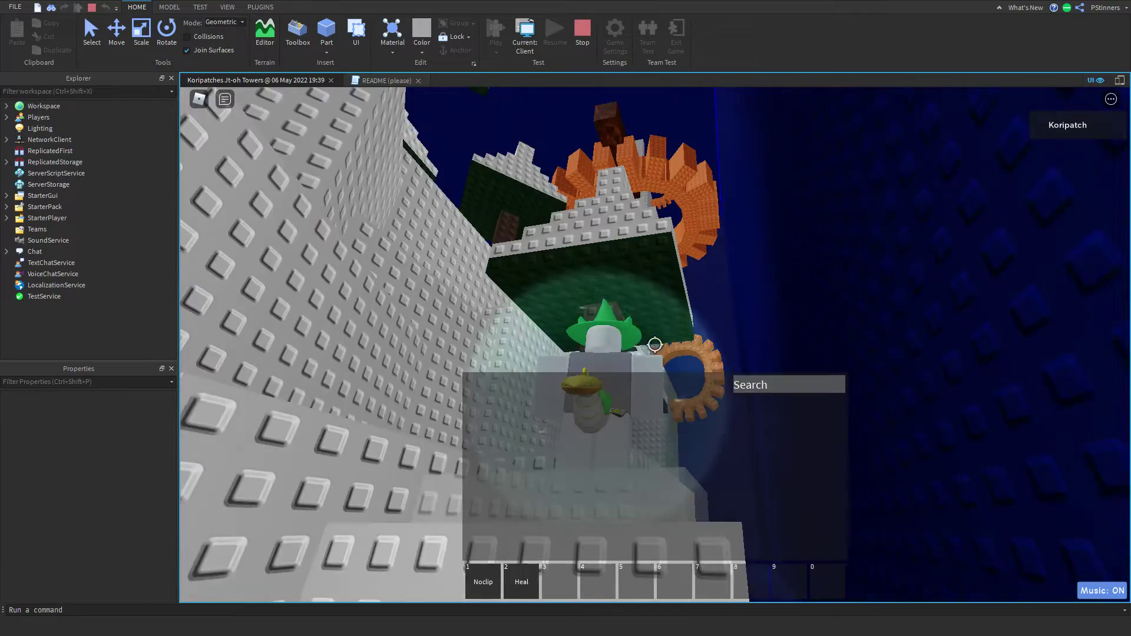
{"action": "key", "text": "w"}
{"action": "key", "text": "shift"}
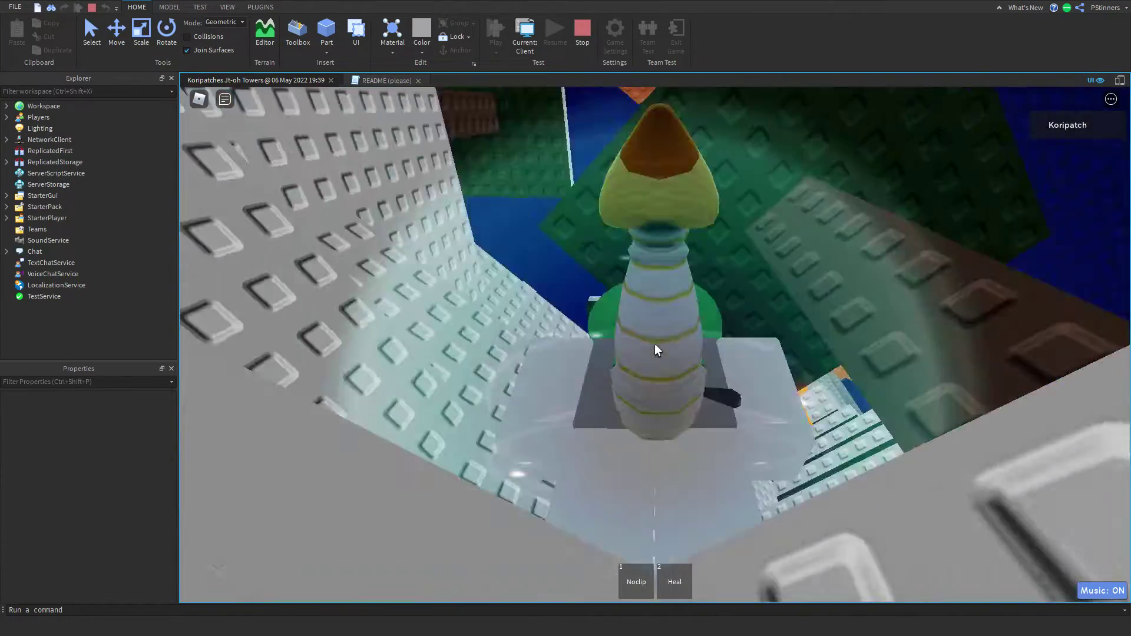
{"action": "right_click_drag", "start_coordinate": [656, 344], "coordinate": [605, 104]}
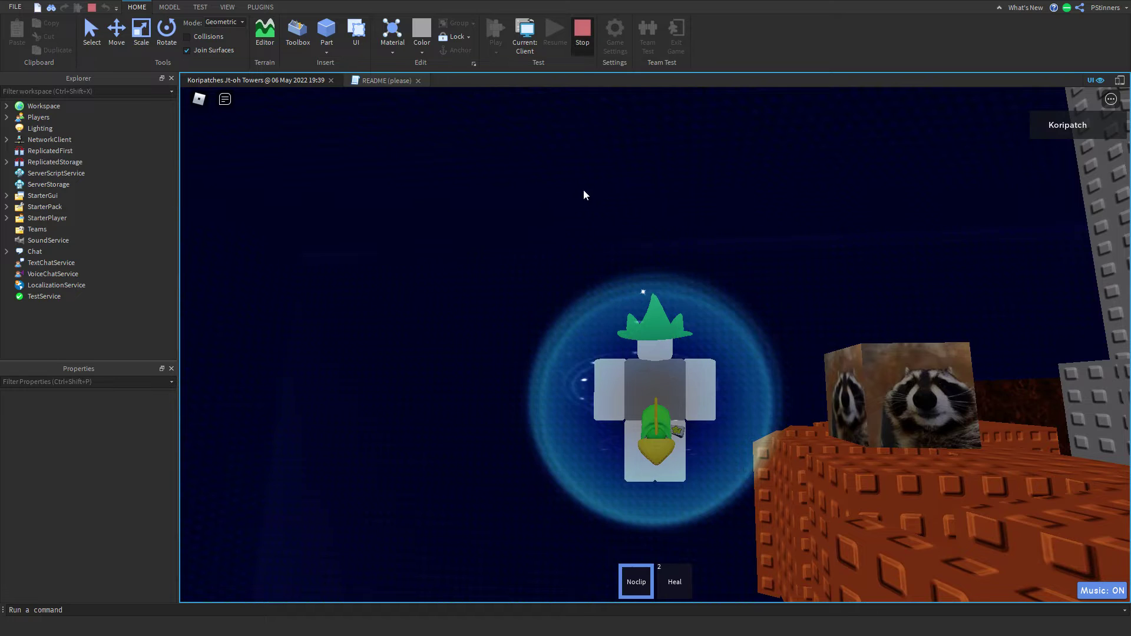
{"action": "key", "text": "shift+F5"}
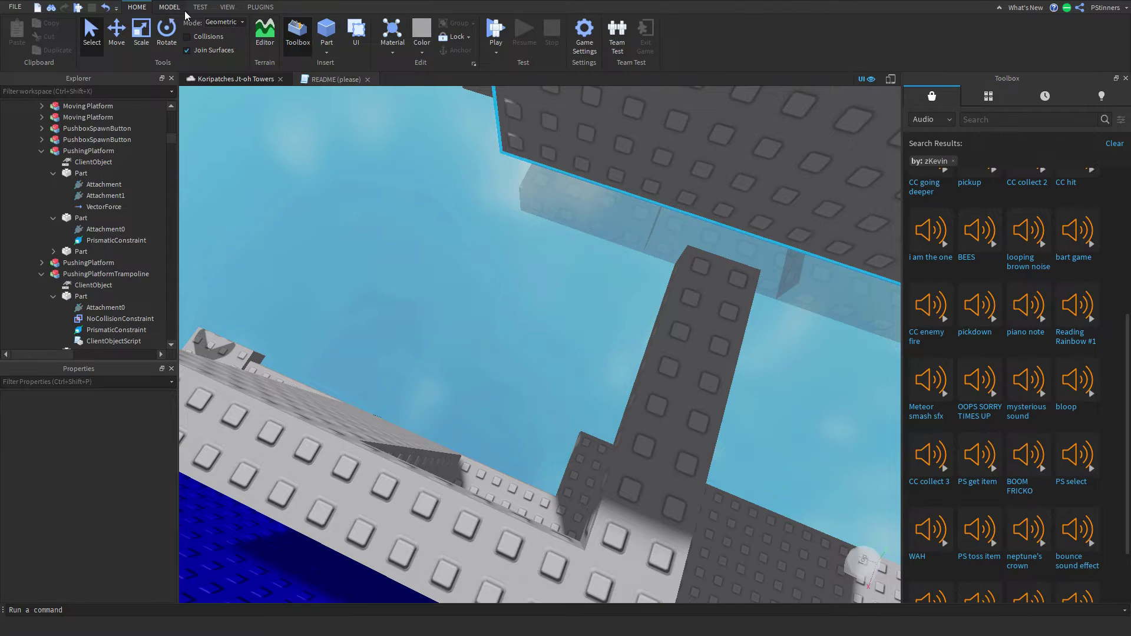
Collapse the ribbon to enlarge the 3D viewport
{"action": "left_click", "coordinate": [227, 8]}
{"action": "left_click", "coordinate": [258, 7]}
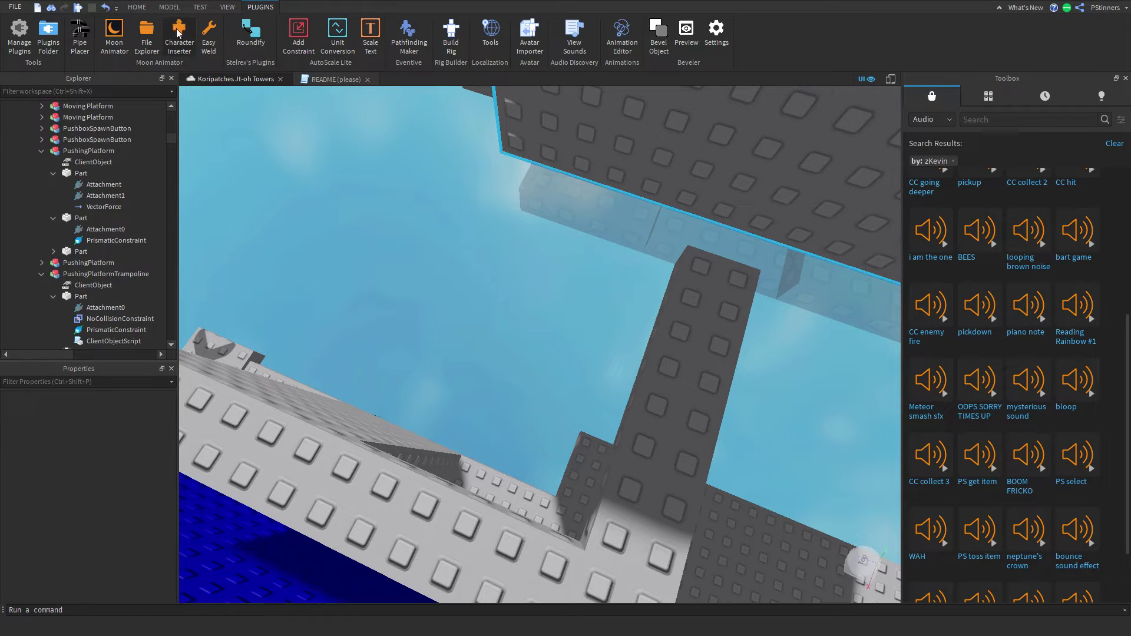
{"action": "left_click", "coordinate": [137, 7]}
{"action": "left_click", "coordinate": [169, 7]}
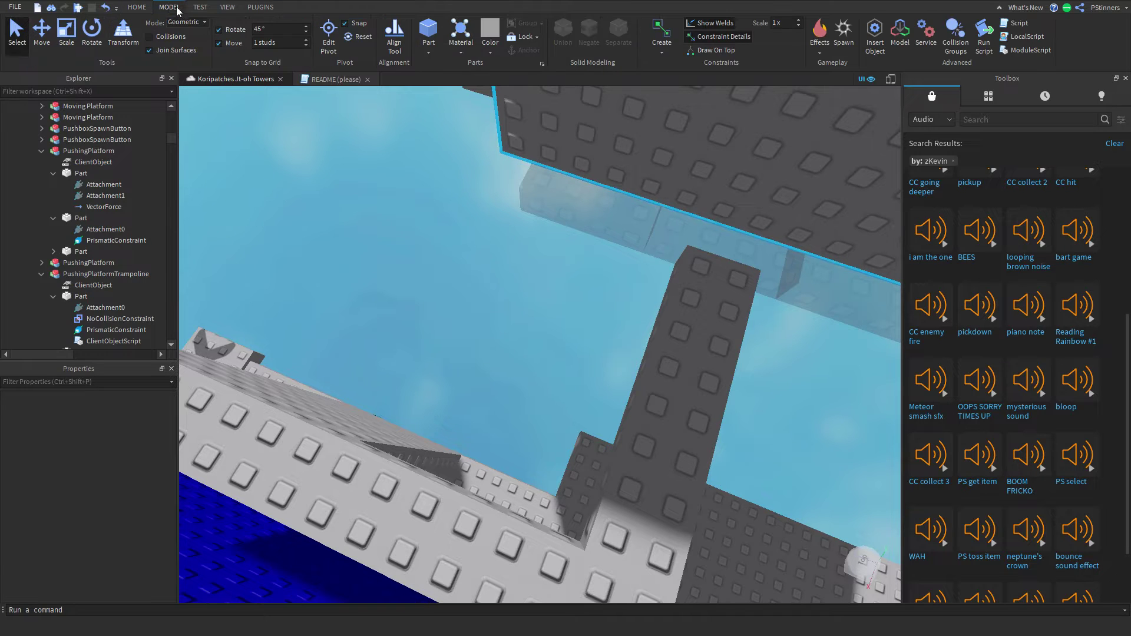
{"action": "left_click", "coordinate": [137, 7]}
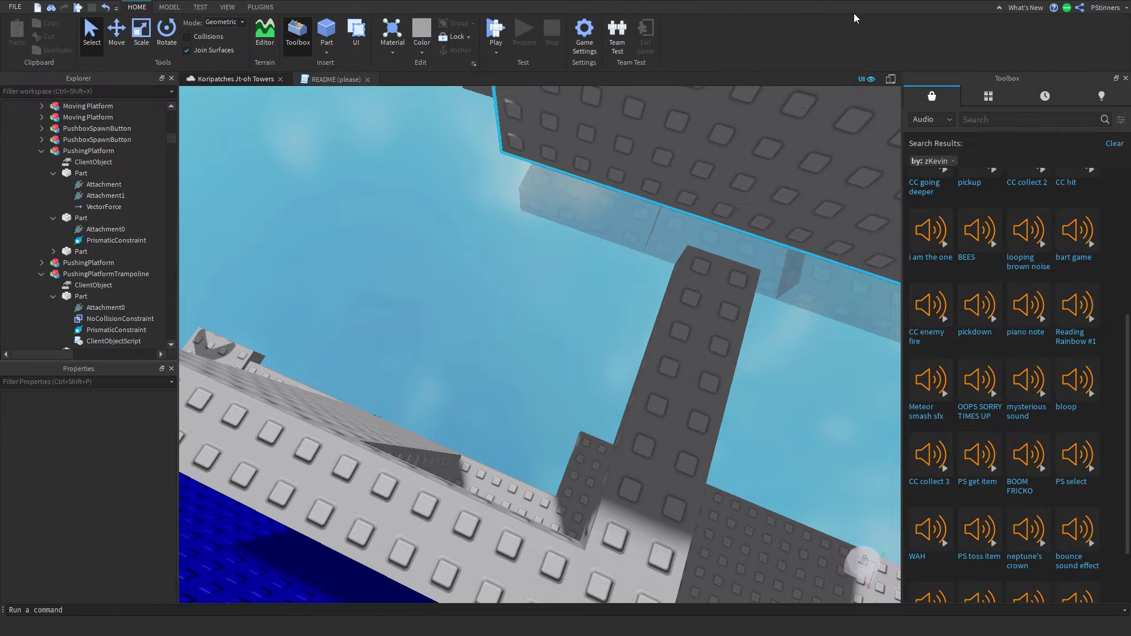
{"action": "left_click", "coordinate": [999, 8]}
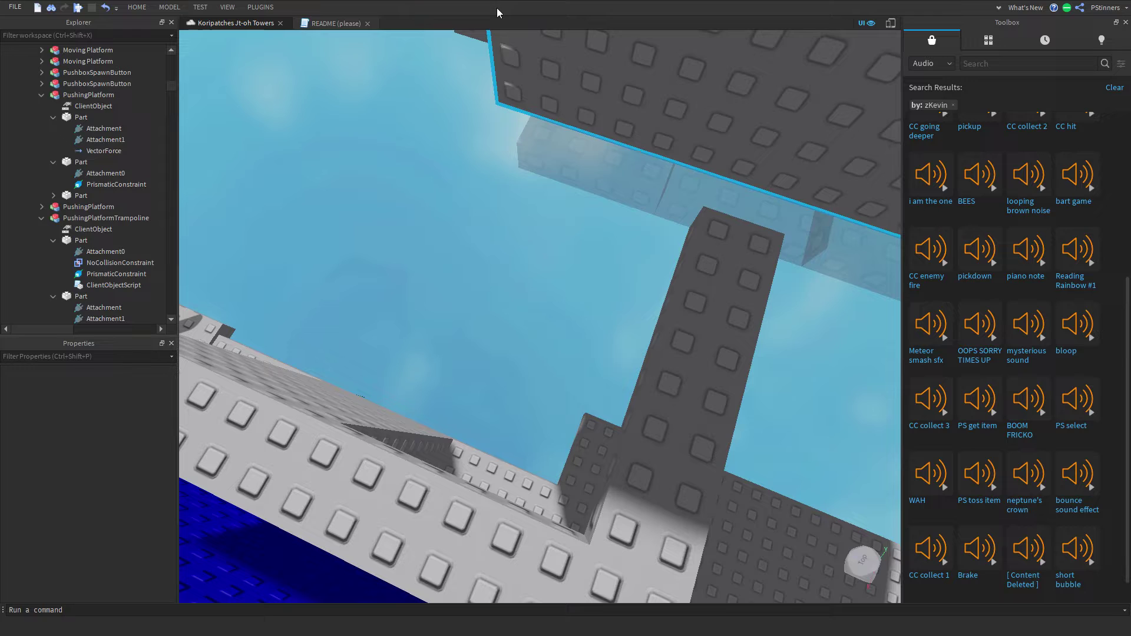
Restore the full ribbon and show the Output window below the 3D viewport
{"action": "left_click", "coordinate": [999, 8]}
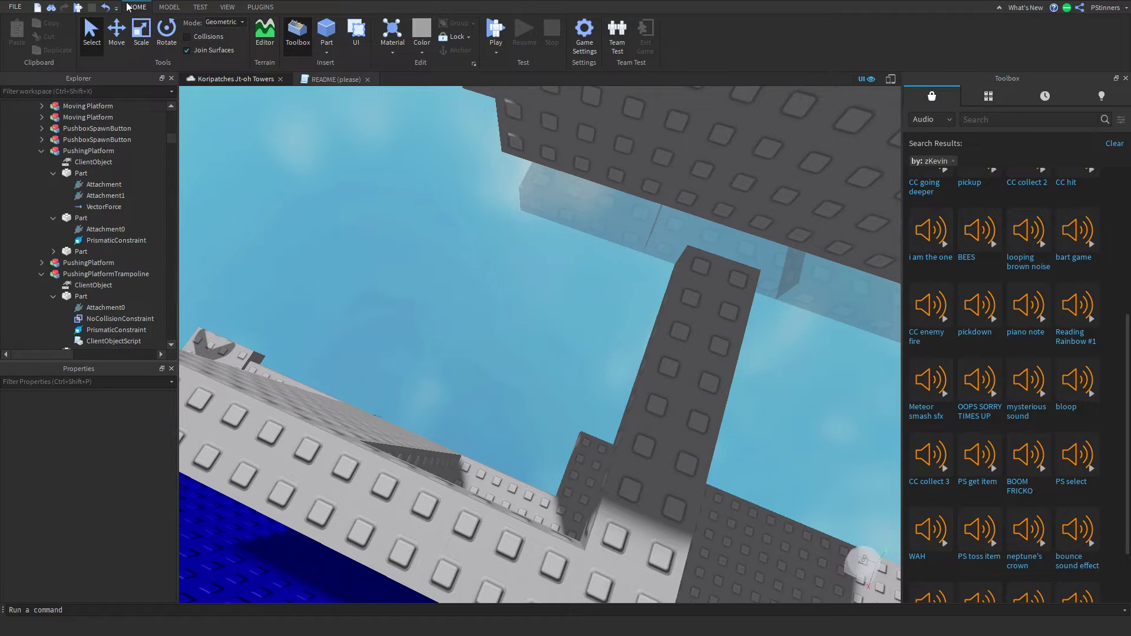
{"action": "left_click", "coordinate": [168, 7]}
{"action": "left_click", "coordinate": [196, 7]}
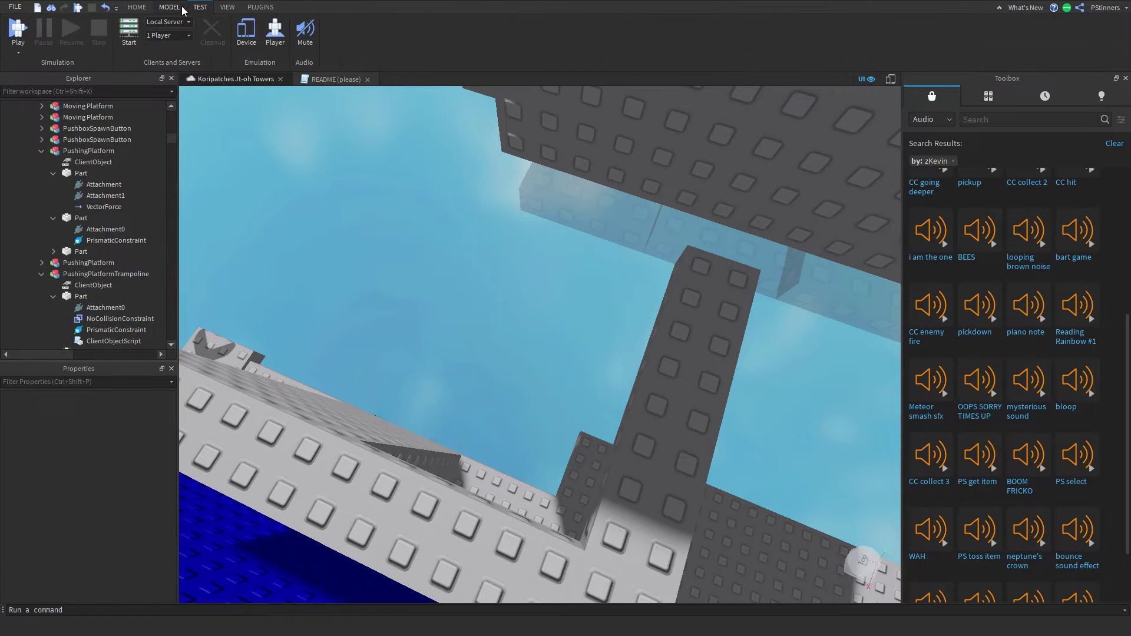
{"action": "left_click", "coordinate": [177, 7]}
{"action": "left_click", "coordinate": [201, 8]}
{"action": "left_click", "coordinate": [220, 8]}
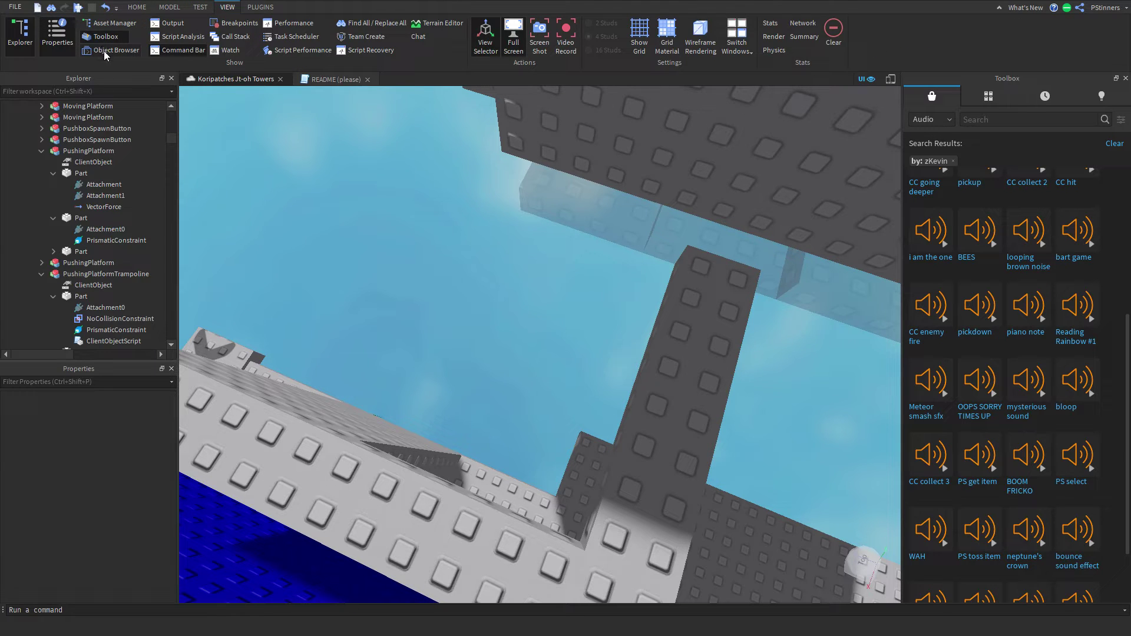
{"action": "left_click", "coordinate": [177, 22]}
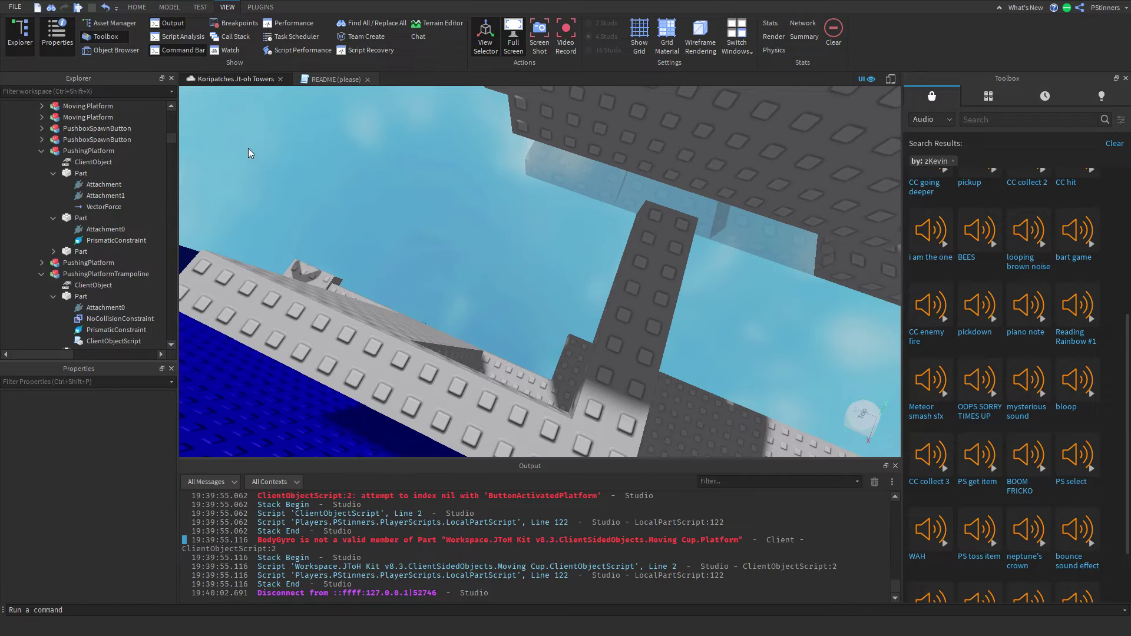
Start a play test with the Output window open and equip Noclip at the tower's spawn
{"action": "right_click_drag", "start_coordinate": [369, 237], "coordinate": [369, 237]}
{"action": "left_click", "coordinate": [132, 10]}
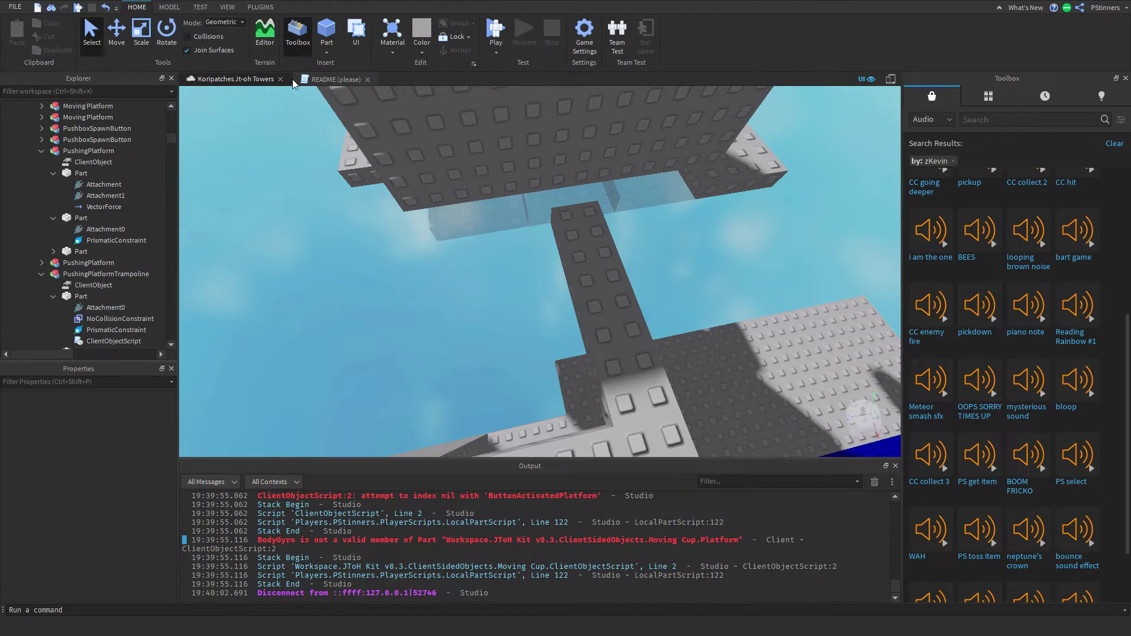
{"action": "right_click_drag", "start_coordinate": [348, 313], "coordinate": [350, 315]}
{"action": "key", "text": "w"}
{"action": "right_click_drag", "start_coordinate": [555, 112], "coordinate": [555, 111]}
{"action": "left_click", "coordinate": [496, 31]}
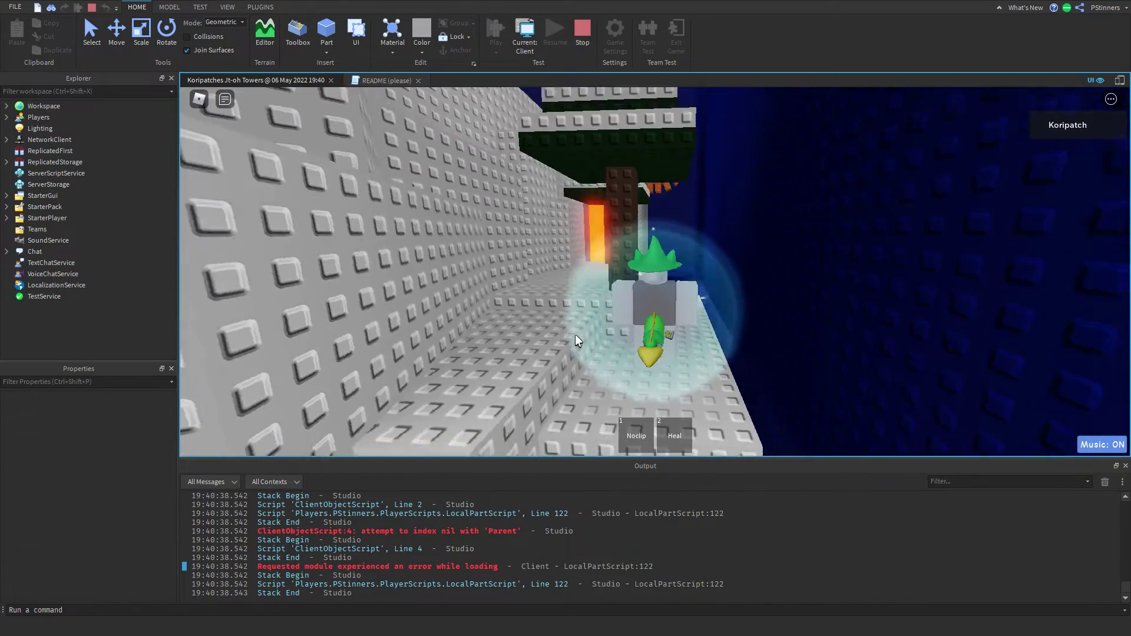
{"action": "right_click_drag", "start_coordinate": [576, 335], "coordinate": [576, 335]}
{"action": "key", "text": "shift"}
{"action": "key", "text": "1"}
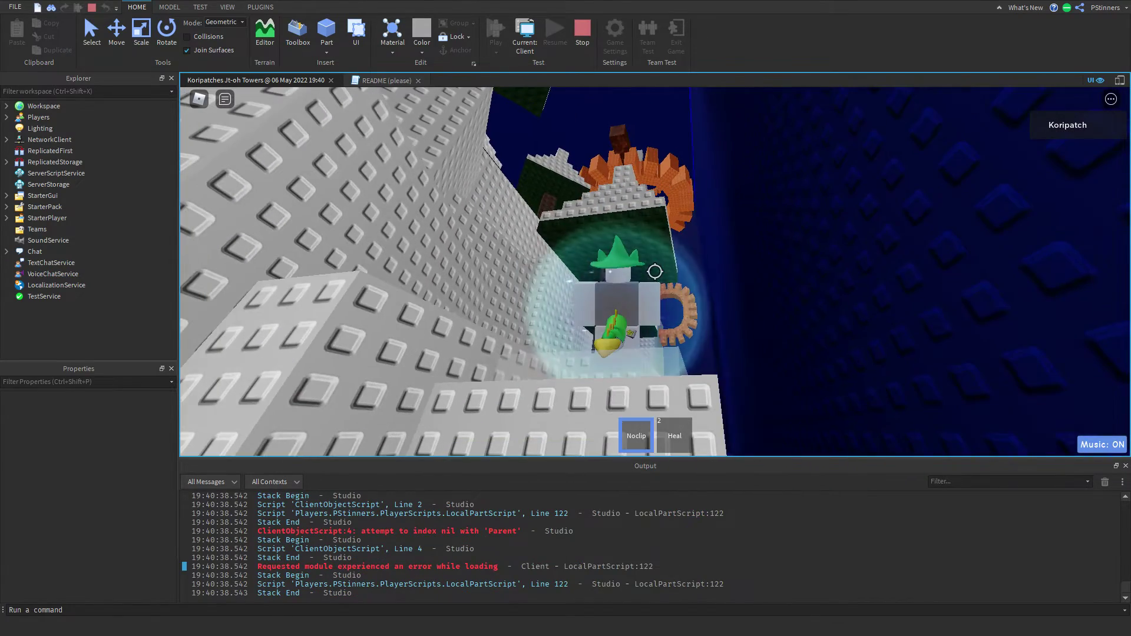
Fly up past the lava pillars with Noclip, close the Output window and stop the play test
{"action": "key", "text": "w"}
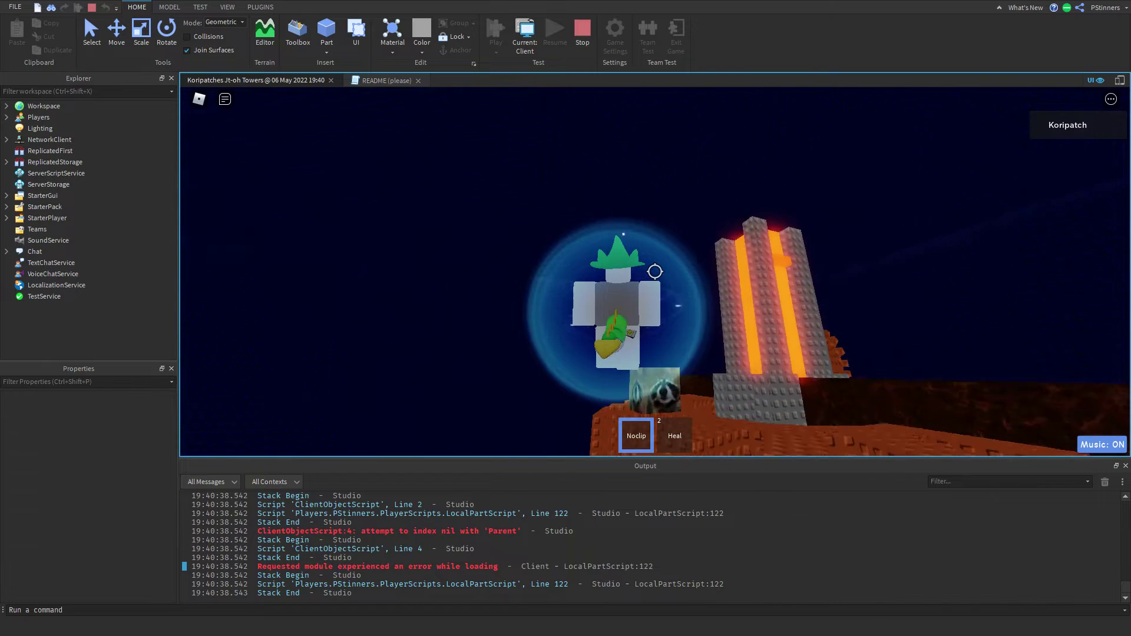
{"action": "key", "text": "shift"}
{"action": "key", "text": "s"}
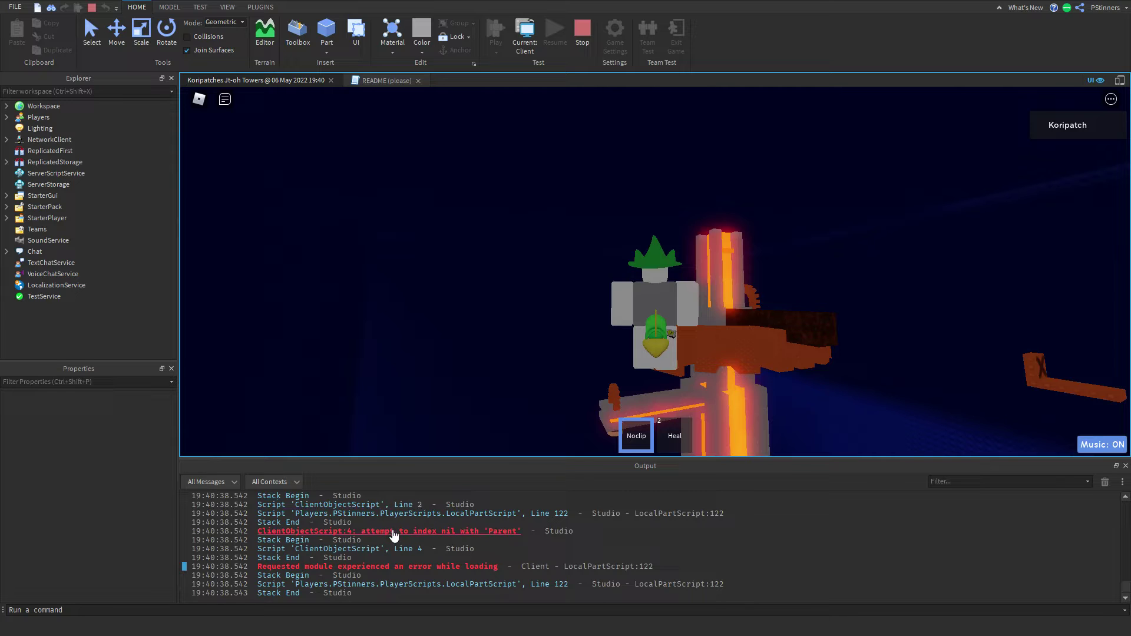
{"action": "left_click", "coordinate": [1125, 466]}
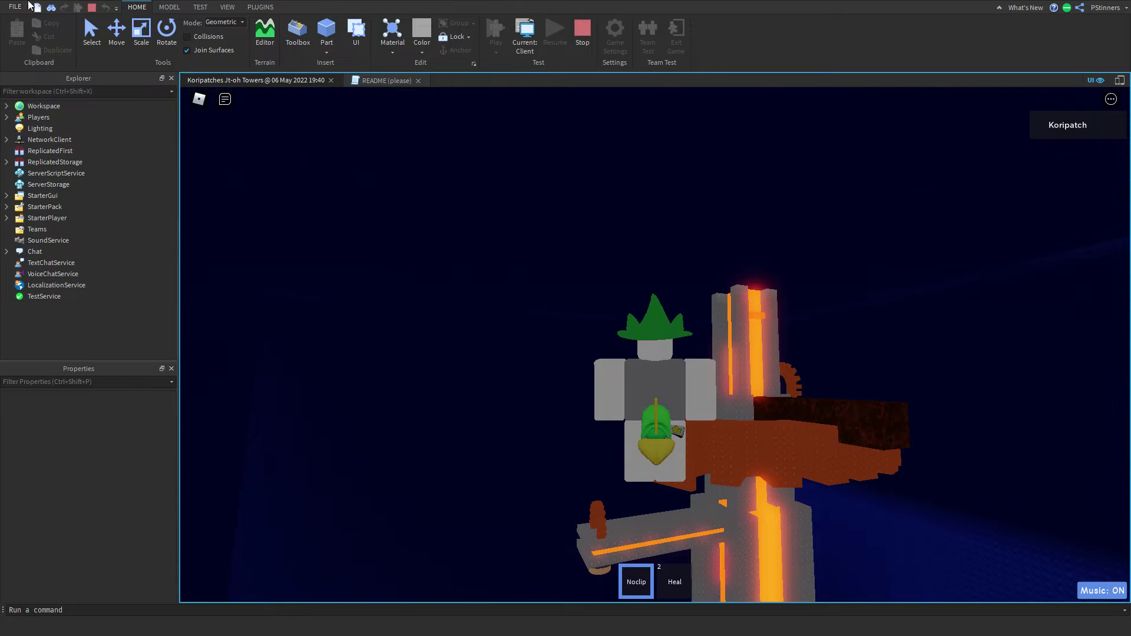
{"action": "left_click", "coordinate": [92, 9]}
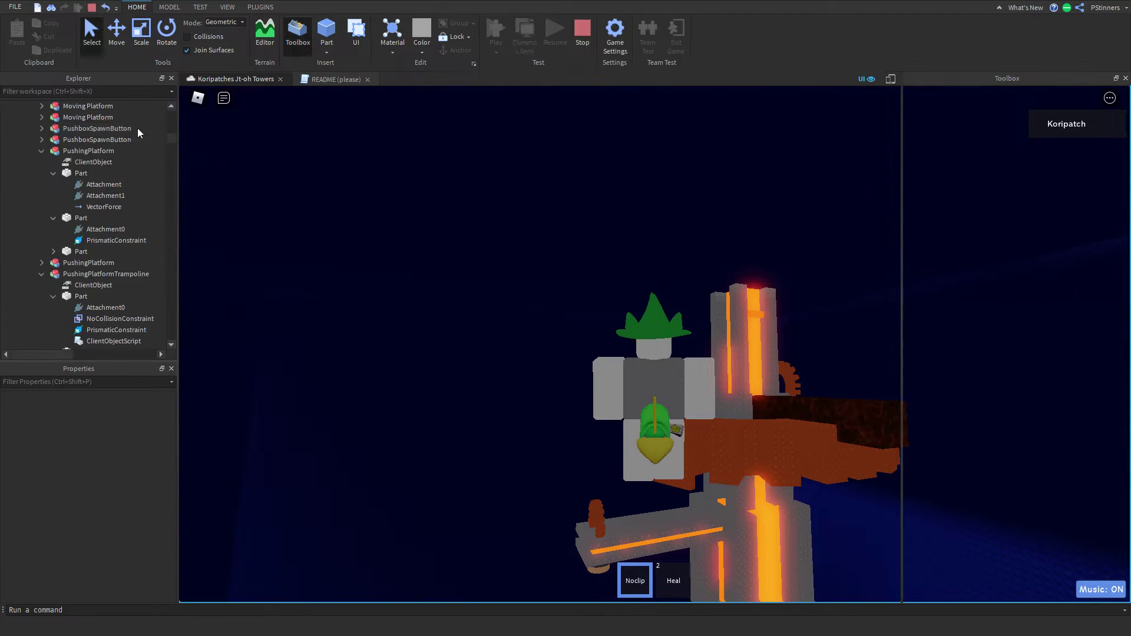
Undo the recent edits to the crosswise walls and redo the last undone change
{"action": "left_click", "coordinate": [400, 194]}
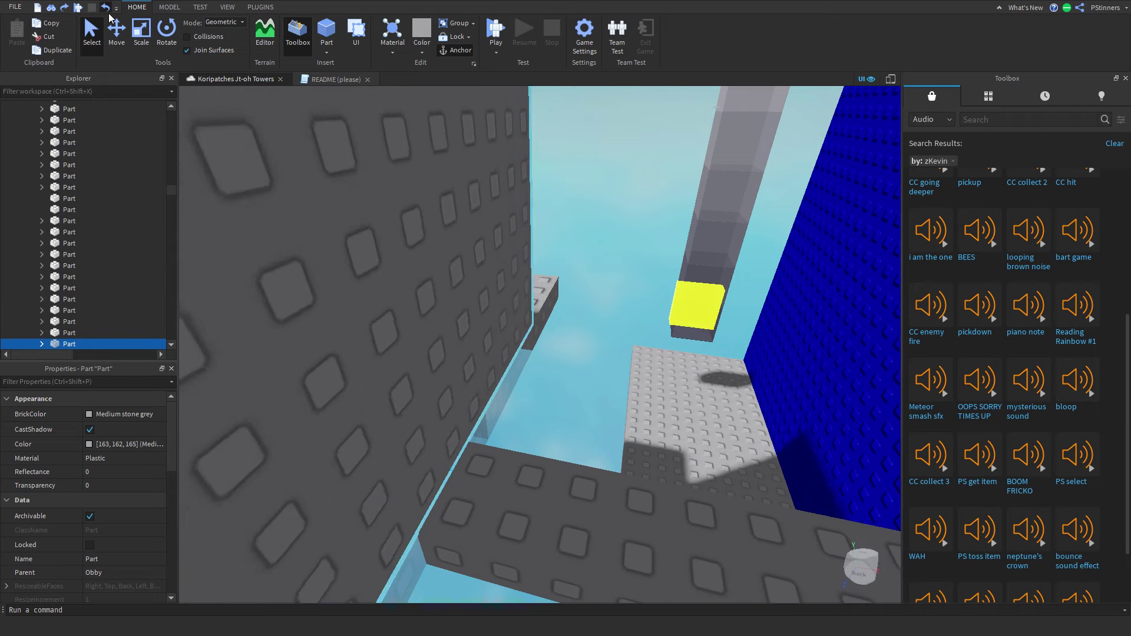
{"action": "left_click", "coordinate": [535, 194]}
{"action": "scroll", "coordinate": [535, 194], "scroll_direction": "down", "scroll_amount": 5}
{"action": "right_click_drag", "start_coordinate": [535, 194], "coordinate": [106, 3]}
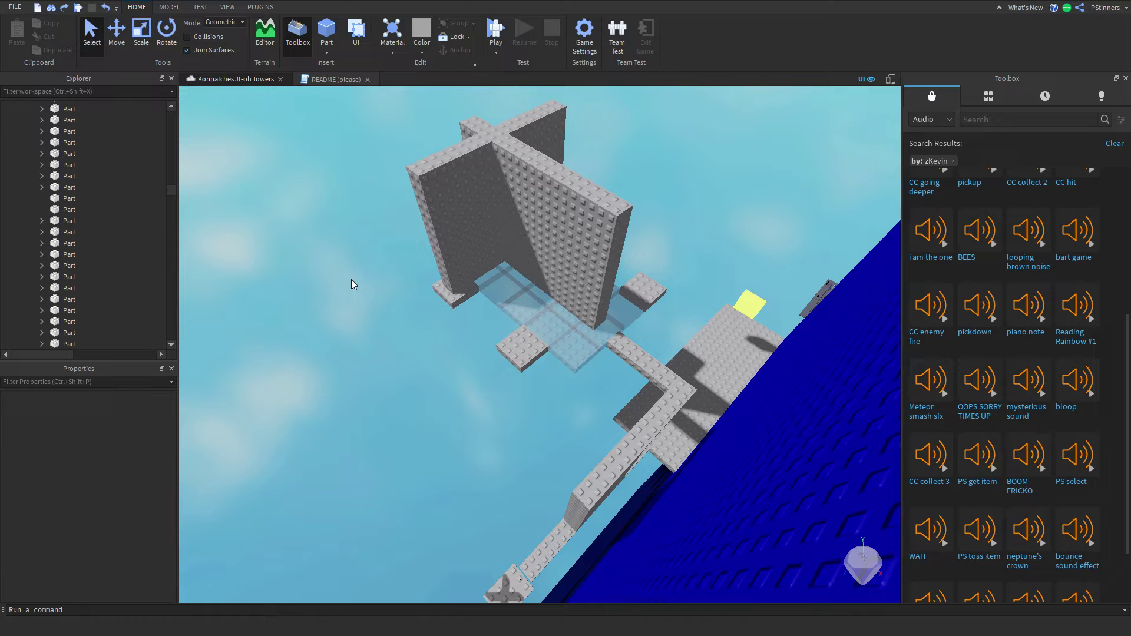
{"action": "right_click_drag", "start_coordinate": [351, 279], "coordinate": [351, 279]}
{"action": "key", "text": "a"}
{"action": "key", "text": "s"}
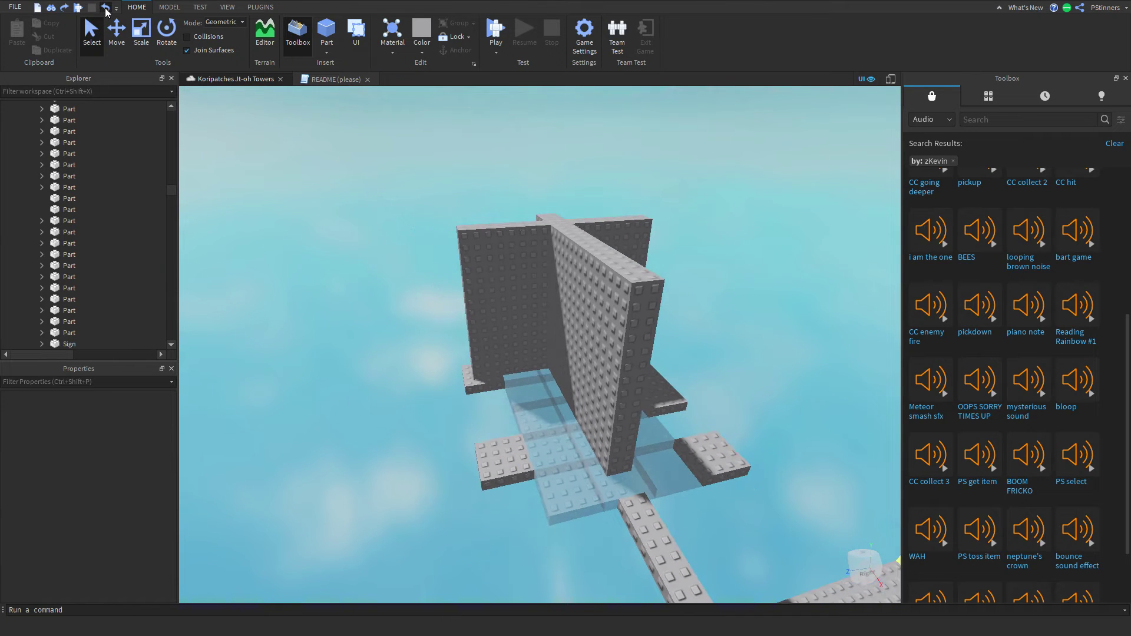
{"action": "left_click", "coordinate": [106, 9]}
{"action": "left_click", "coordinate": [63, 8]}
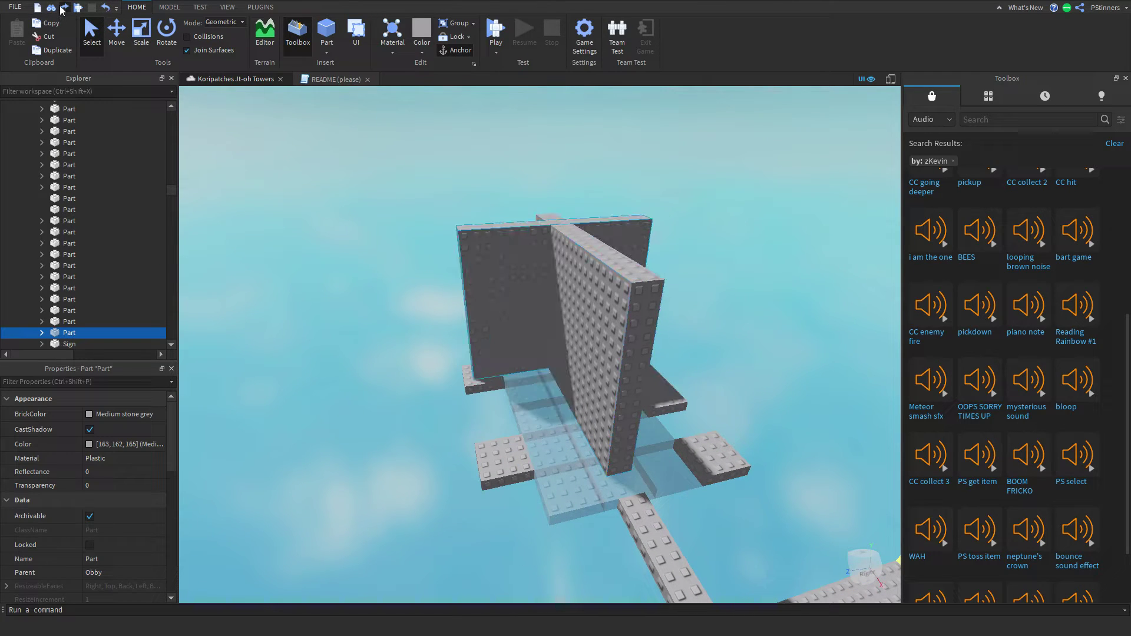
{"action": "left_click", "coordinate": [234, 260]}
{"action": "right_click_drag", "start_coordinate": [234, 259], "coordinate": [259, 295]}
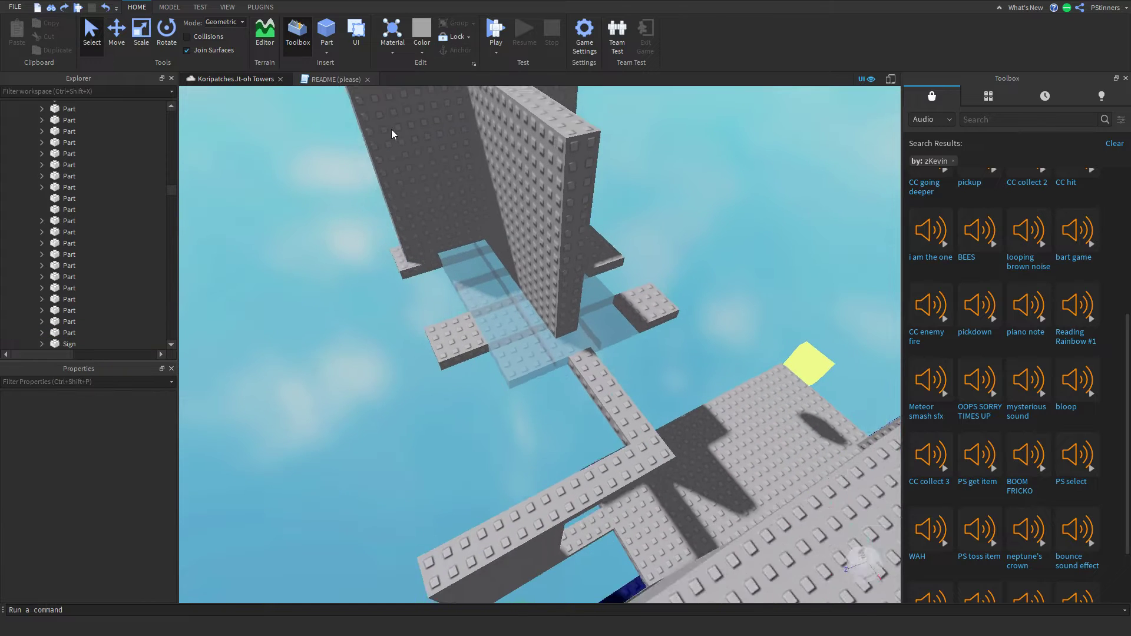
Play-test the tower, flying with Noclip up and outside to the dividing and crosswise walls before stopping
{"action": "key", "text": "w"}
{"action": "left_click", "coordinate": [498, 24]}
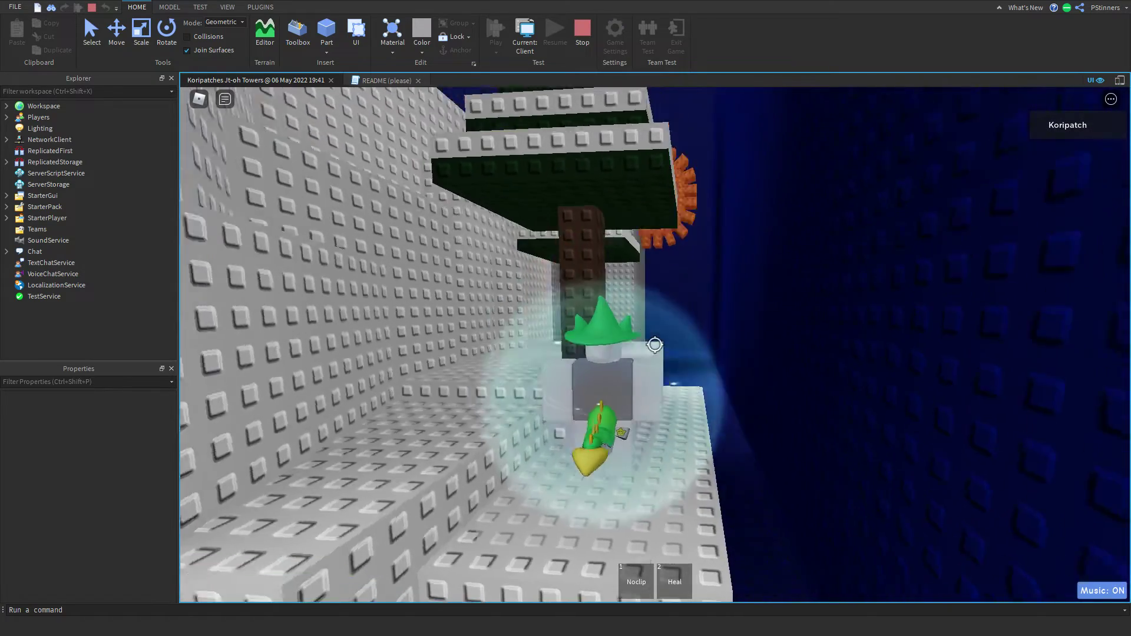
{"action": "key", "text": "1"}
{"action": "key", "text": "w"}
{"action": "key", "text": "shift"}
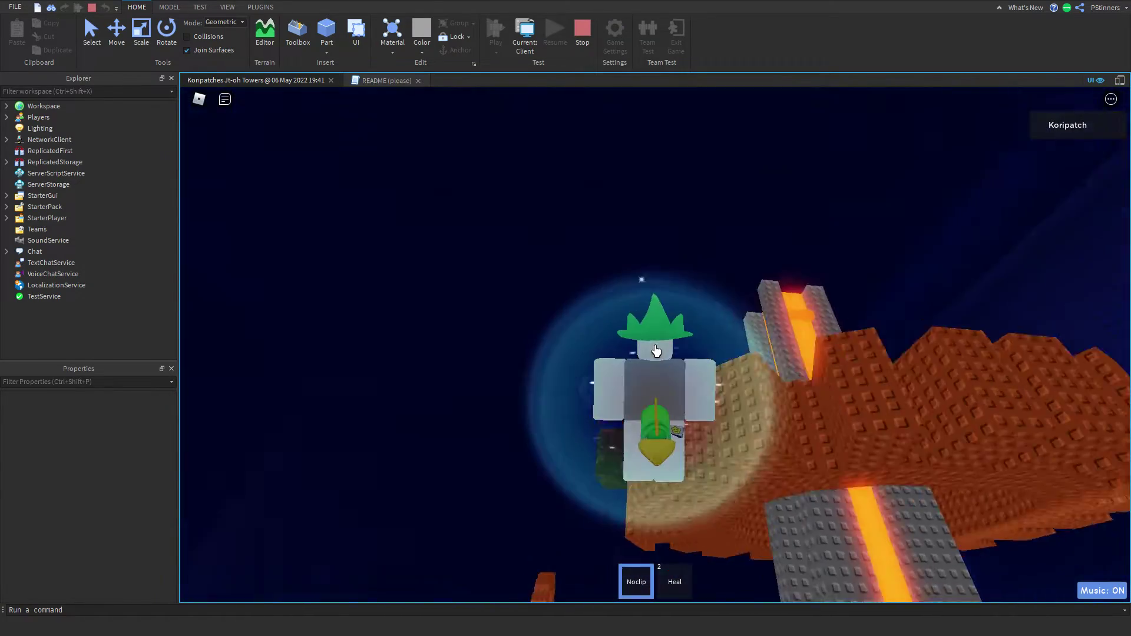
{"action": "key", "text": "w"}
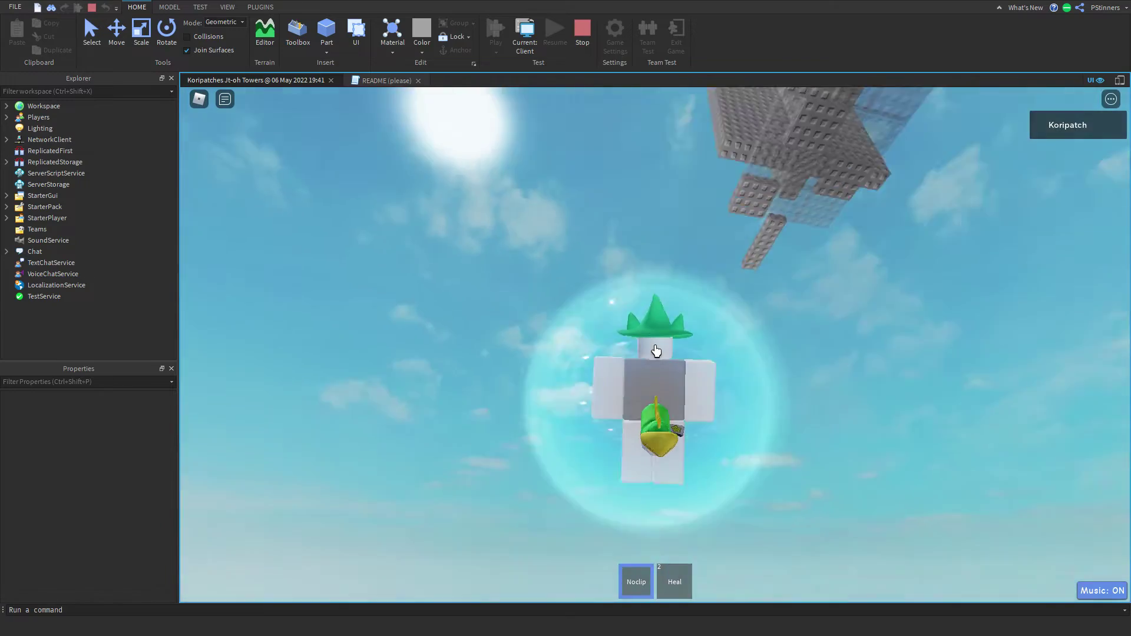
{"action": "key", "text": "w"}
{"action": "right_click_drag", "start_coordinate": [655, 346], "coordinate": [655, 346]}
{"action": "key", "text": "shift"}
{"action": "key", "text": "shift"}
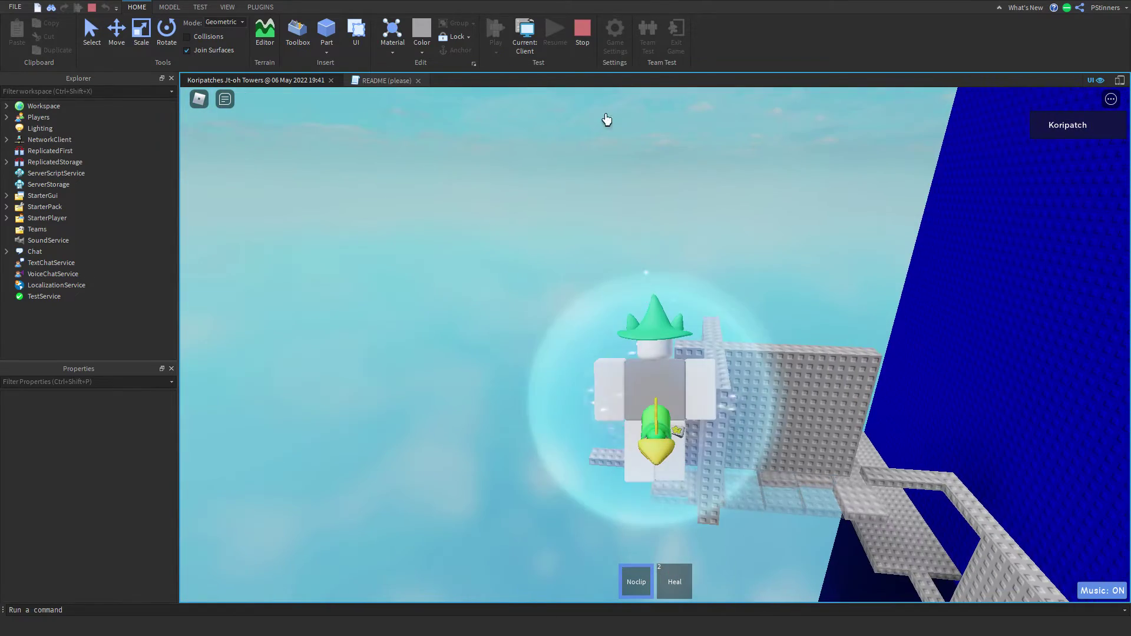
{"action": "left_click", "coordinate": [577, 34]}
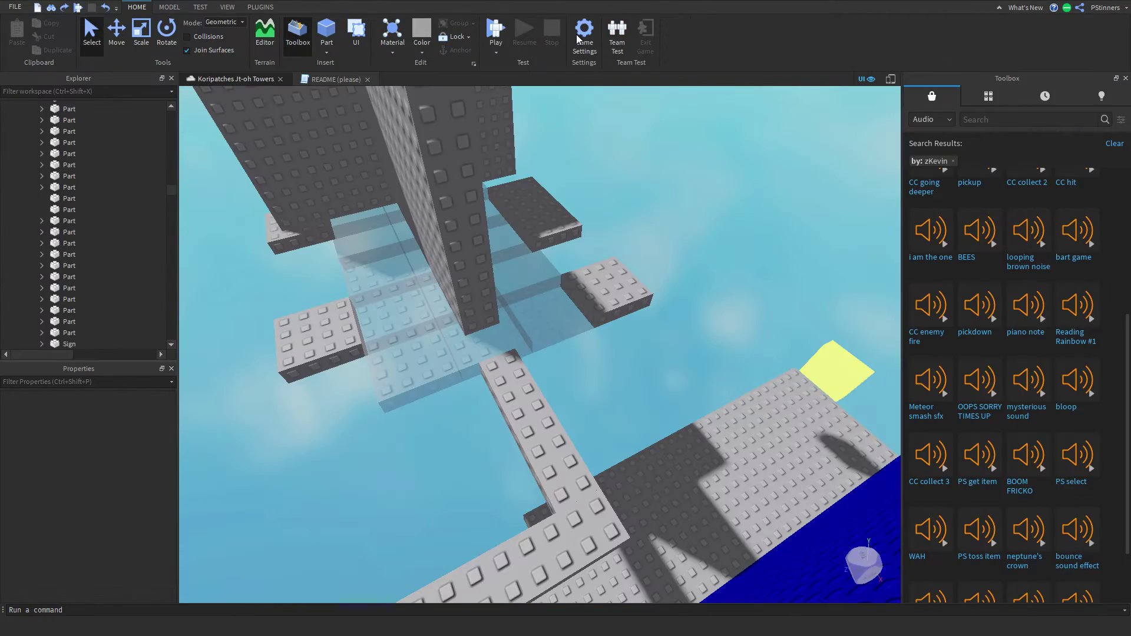
Scale the crosswise wall down from its top edge so it sits slightly lower than the long dividing wall
{"action": "key", "text": "w"}
{"action": "right_click_drag", "start_coordinate": [773, 221], "coordinate": [769, 216]}
{"action": "key", "text": "s"}
{"action": "key", "text": "d"}
{"action": "left_click", "coordinate": [428, 252]}
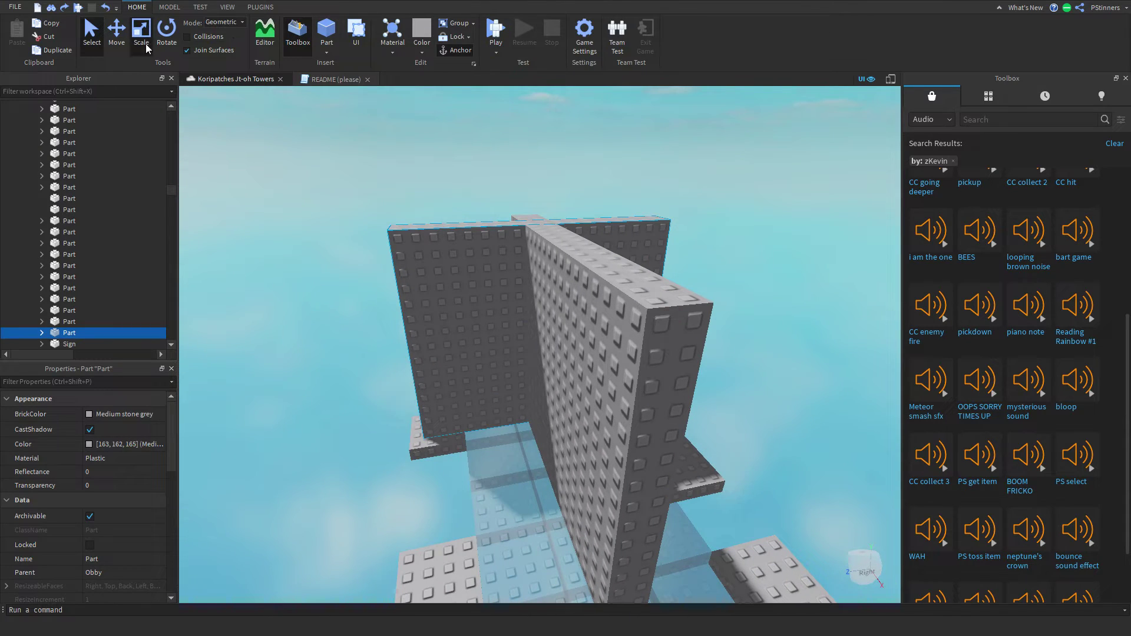
{"action": "left_click_drag", "start_coordinate": [563, 211], "coordinate": [563, 238]}
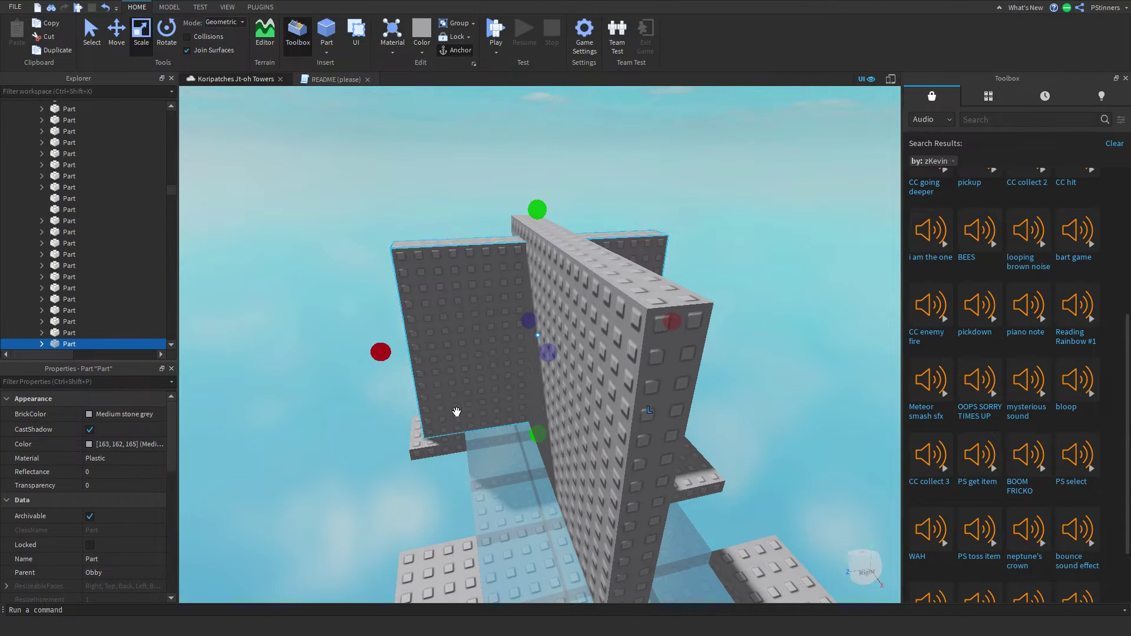
Place a copy of the lowered crosswise wall near the other end of the long dividing wall
{"action": "left_click_drag", "start_coordinate": [457, 411], "coordinate": [418, 363]}
{"action": "key", "text": "d"}
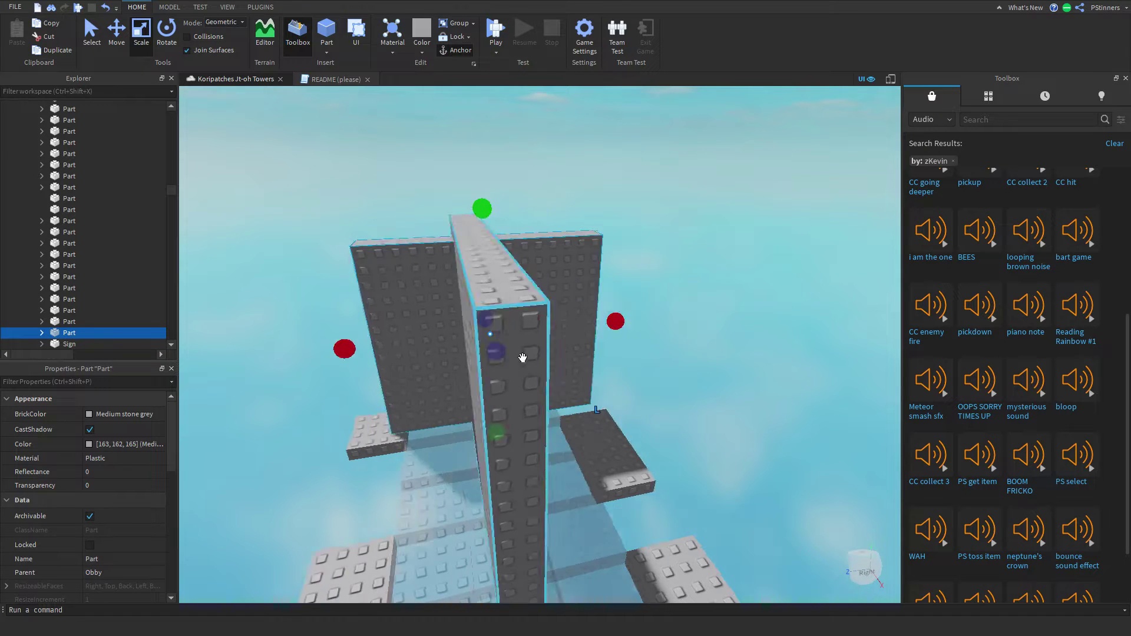
{"action": "left_click_drag", "start_coordinate": [572, 345], "coordinate": [546, 341]}
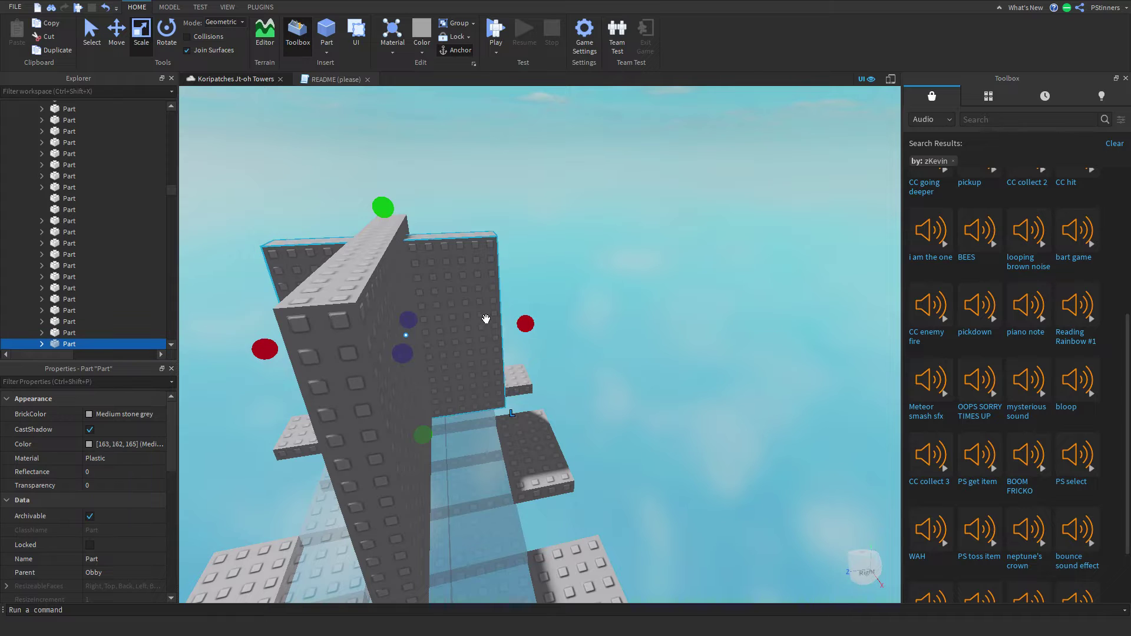
{"action": "left_click_drag", "start_coordinate": [486, 319], "coordinate": [505, 505]}
{"action": "right_click_drag", "start_coordinate": [505, 477], "coordinate": [505, 505]}
{"action": "left_click_drag", "start_coordinate": [505, 505], "coordinate": [525, 465]}
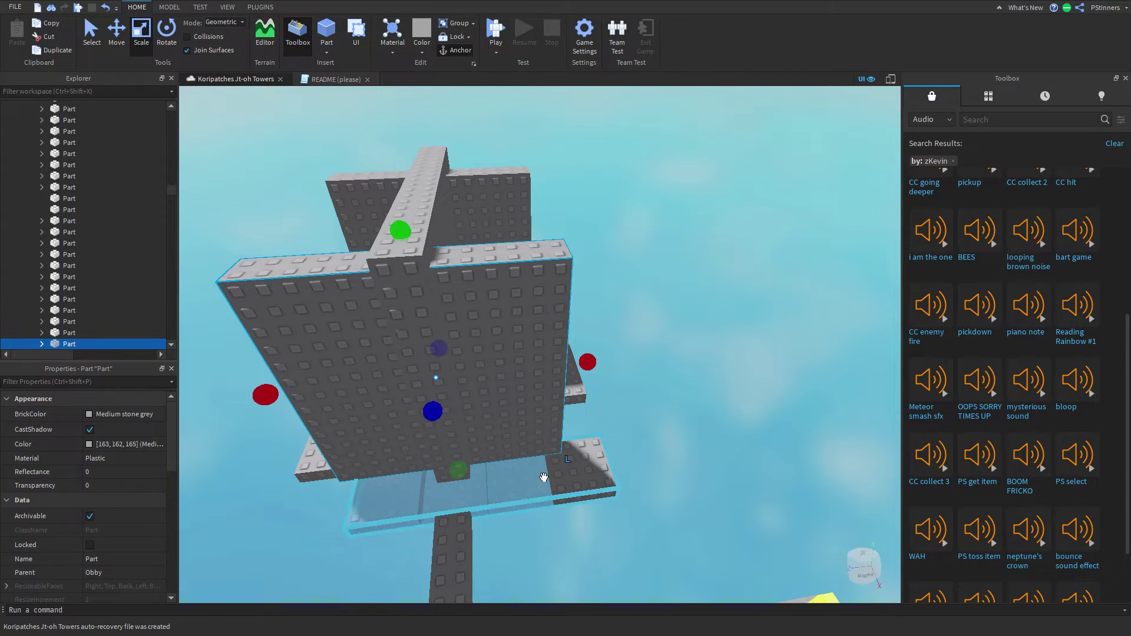
{"action": "left_click", "coordinate": [723, 338]}
{"action": "scroll", "coordinate": [723, 338], "scroll_direction": "down", "scroll_amount": 4}
{"action": "right_click_drag", "start_coordinate": [723, 339], "coordinate": [723, 339]}
{"action": "key", "text": "w"}
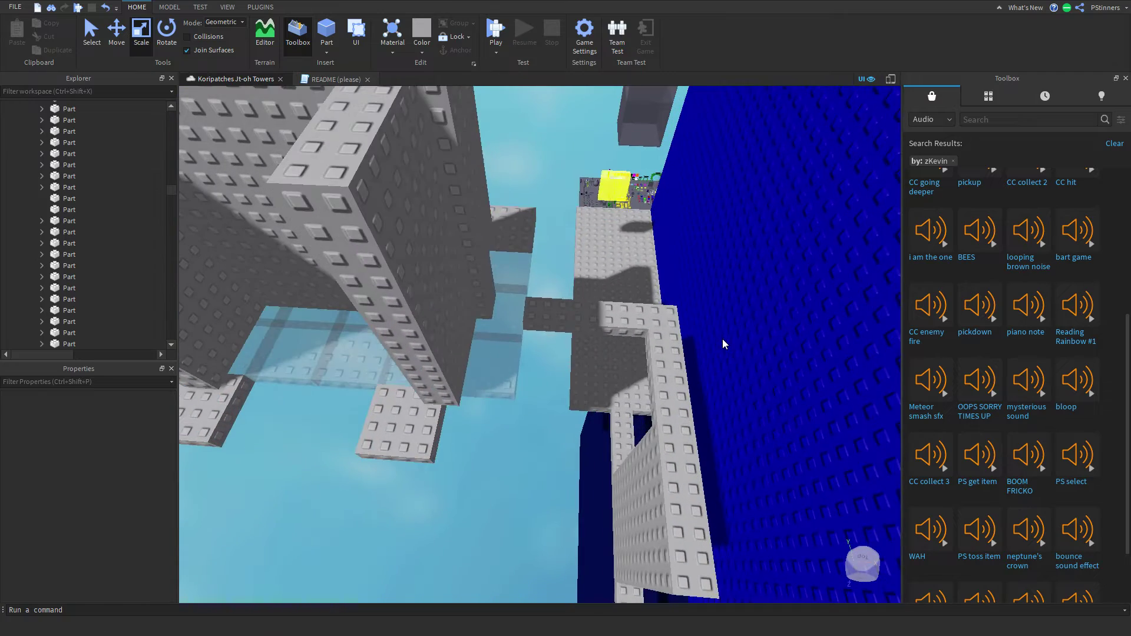
{"action": "key", "text": "a"}
{"action": "mouse_move", "coordinate": [502, 404]}
{"action": "left_mouse_down"}
{"action": "mouse_move", "coordinate": [526, 416]}
{"action": "mouse_move", "coordinate": [495, 433]}
{"action": "mouse_move", "coordinate": [505, 417]}
{"action": "left_mouse_up"}
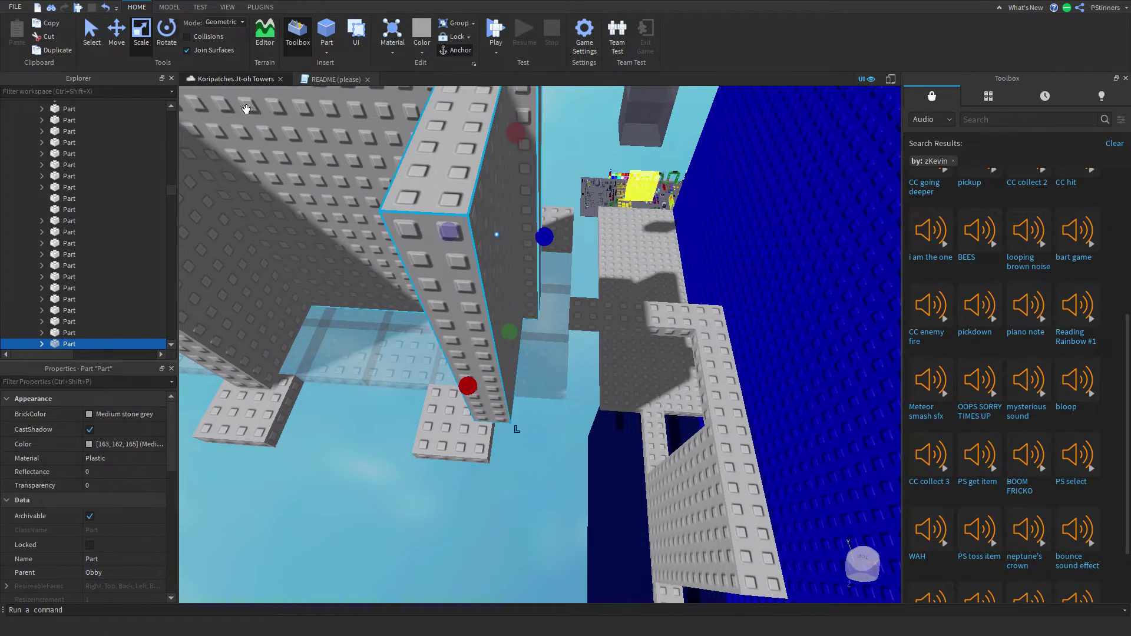
{"action": "left_click", "coordinate": [105, 7]}
Duplicate the crosswise wall at the tower end and move the copy midway between the two existing crosswise walls
{"action": "left_click", "coordinate": [521, 494]}
{"action": "right_click_drag", "start_coordinate": [521, 494], "coordinate": [521, 494]}
{"action": "scroll", "coordinate": [570, 366], "scroll_direction": "down", "scroll_amount": 3}
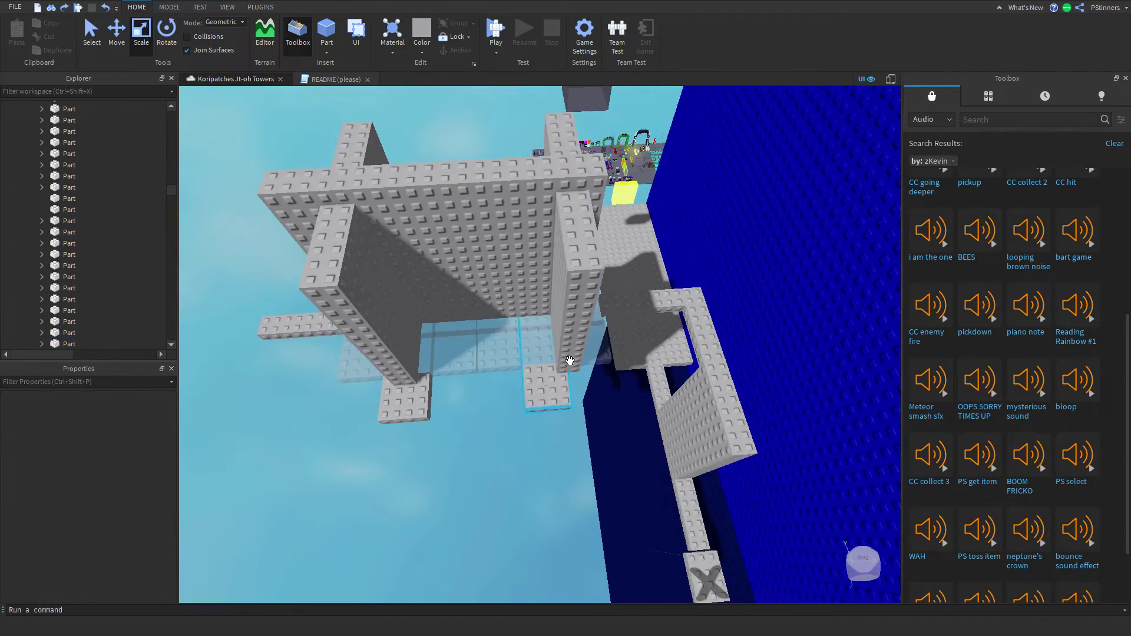
{"action": "left_click", "coordinate": [570, 366]}
{"action": "key", "text": "ctrl+d"}
{"action": "key", "text": "a"}
{"action": "left_click_drag", "start_coordinate": [591, 336], "coordinate": [531, 373]}
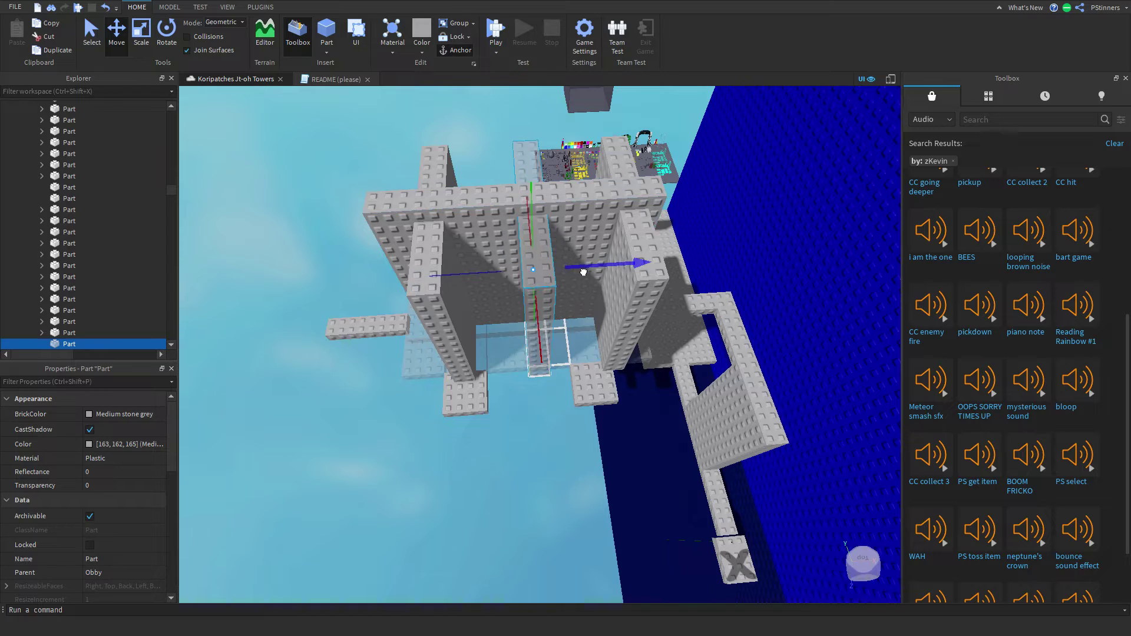
Inspect the three crosswise walls from above, then start a play-test with the Noclip tool equipped
{"action": "left_click", "coordinate": [555, 407]}
{"action": "right_click_drag", "start_coordinate": [555, 407], "coordinate": [555, 407]}
{"action": "key", "text": "w"}
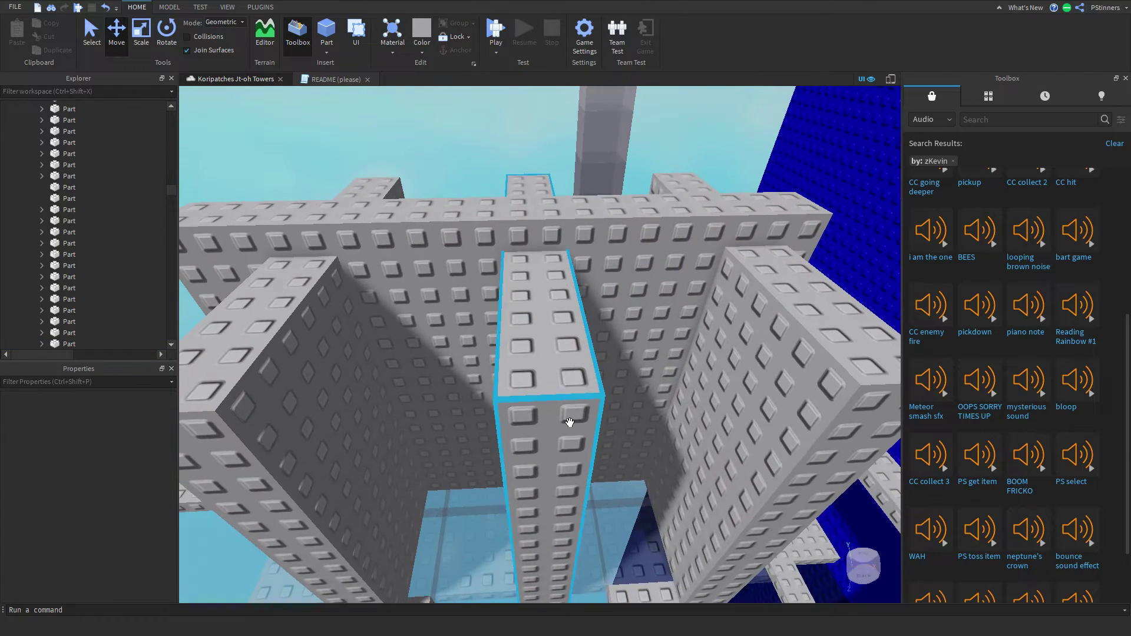
{"action": "key", "text": "d"}
{"action": "scroll", "coordinate": [553, 303], "scroll_direction": "up", "scroll_amount": 5}
{"action": "scroll", "coordinate": [473, 175], "scroll_direction": "down", "scroll_amount": 10}
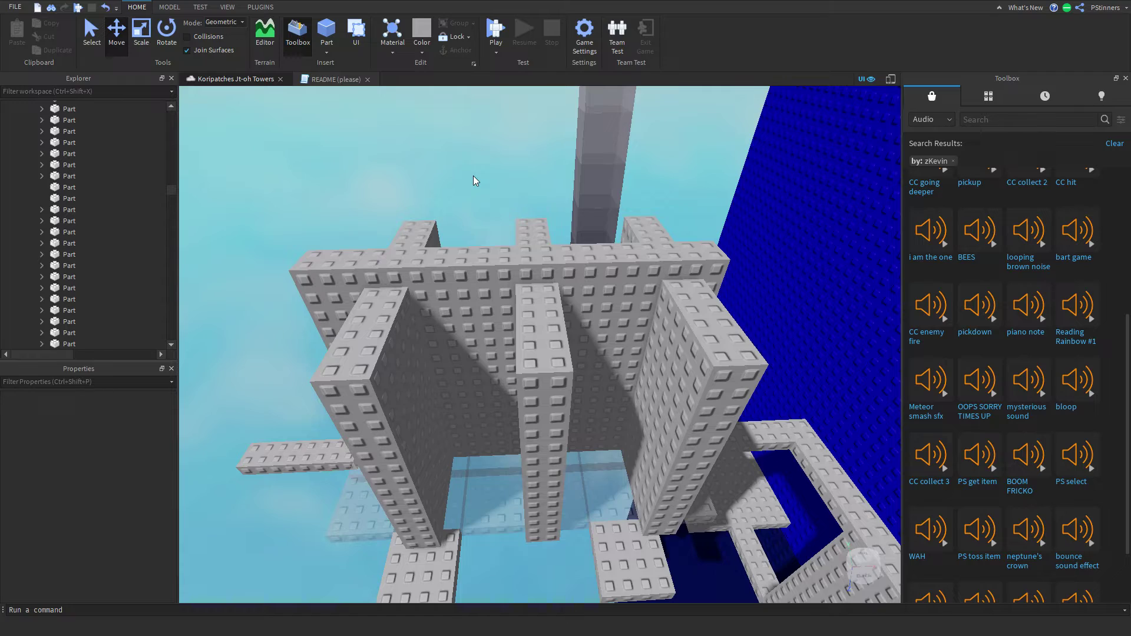
{"action": "scroll", "coordinate": [473, 181], "scroll_direction": "up", "scroll_amount": 15}
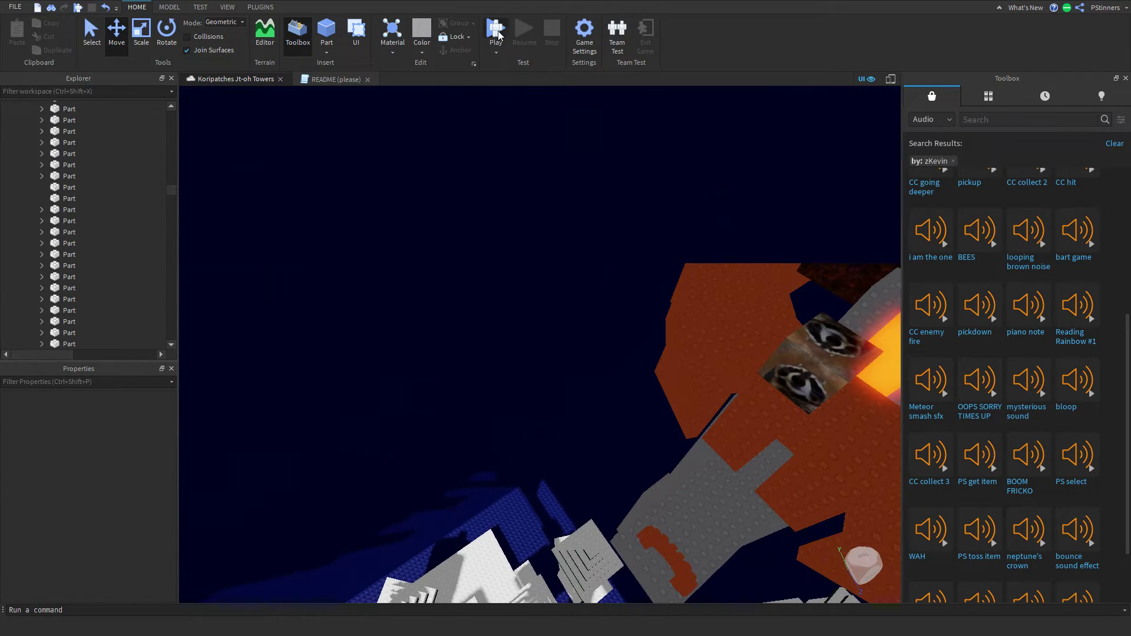
{"action": "left_click", "coordinate": [496, 31]}
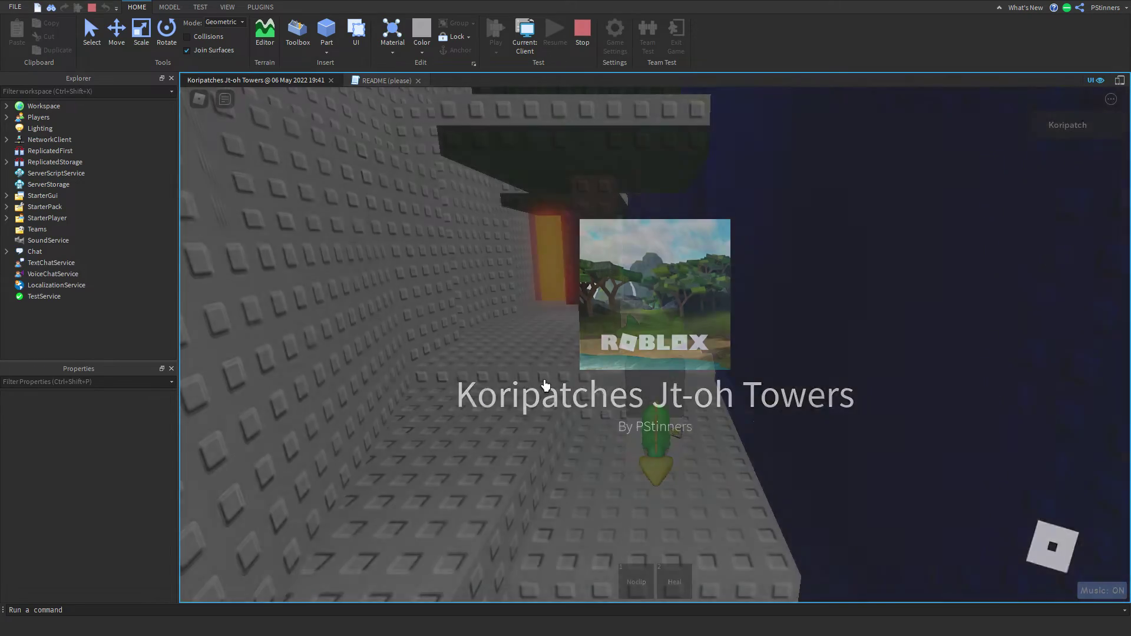
{"action": "key", "text": "shift"}
{"action": "key", "text": "grave"}
{"action": "key", "text": "grave"}
{"action": "key", "text": "1"}
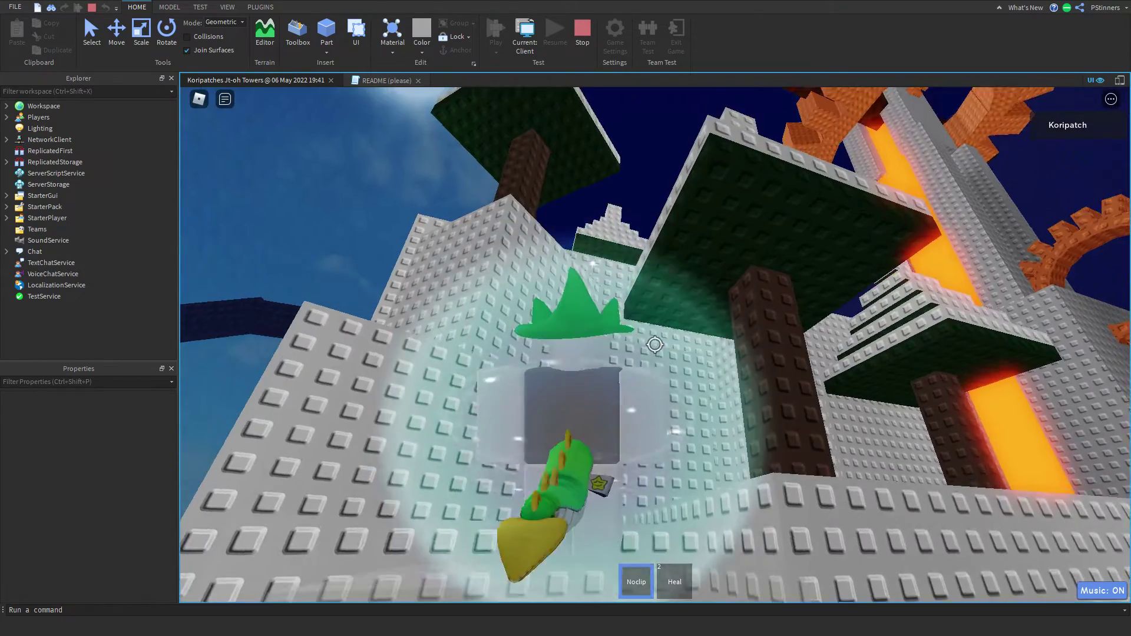
Fly up and out of the tower with Noclip to view the dividing wall and three crosswise walls, then stop the play-test
{"action": "key", "text": "w"}
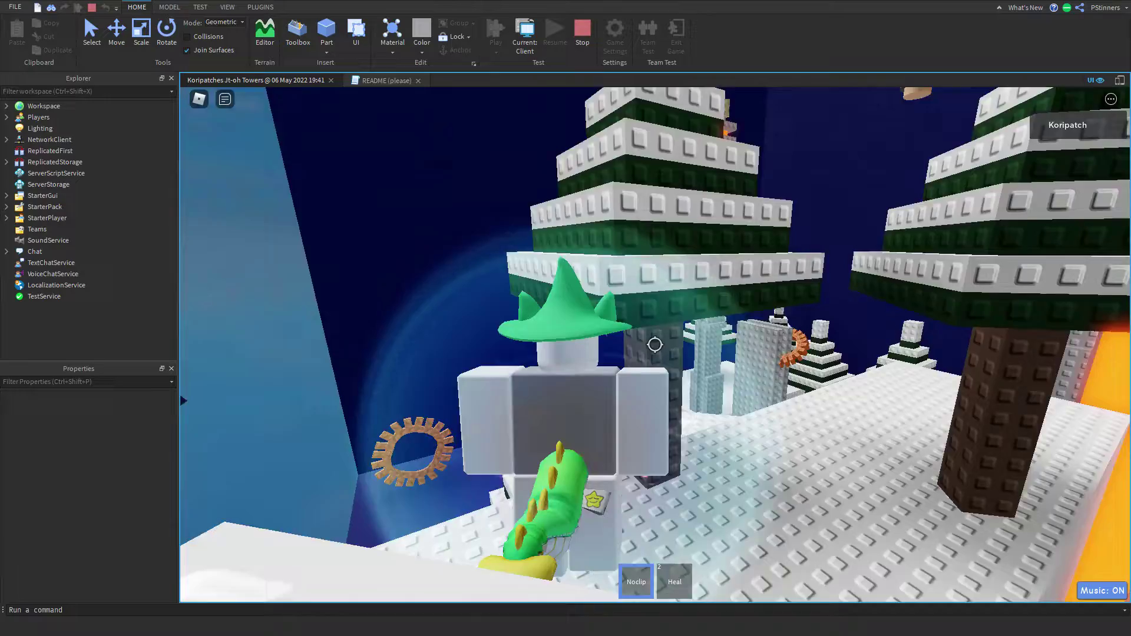
{"action": "left_click", "coordinate": [655, 345]}
{"action": "key", "text": "w"}
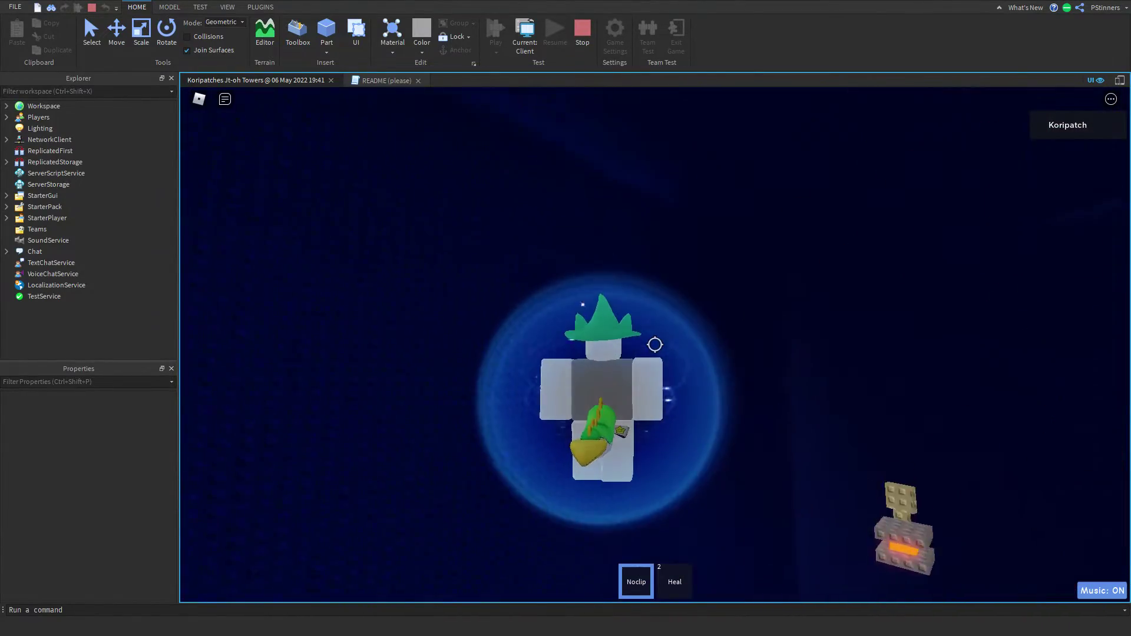
{"action": "key", "text": "s"}
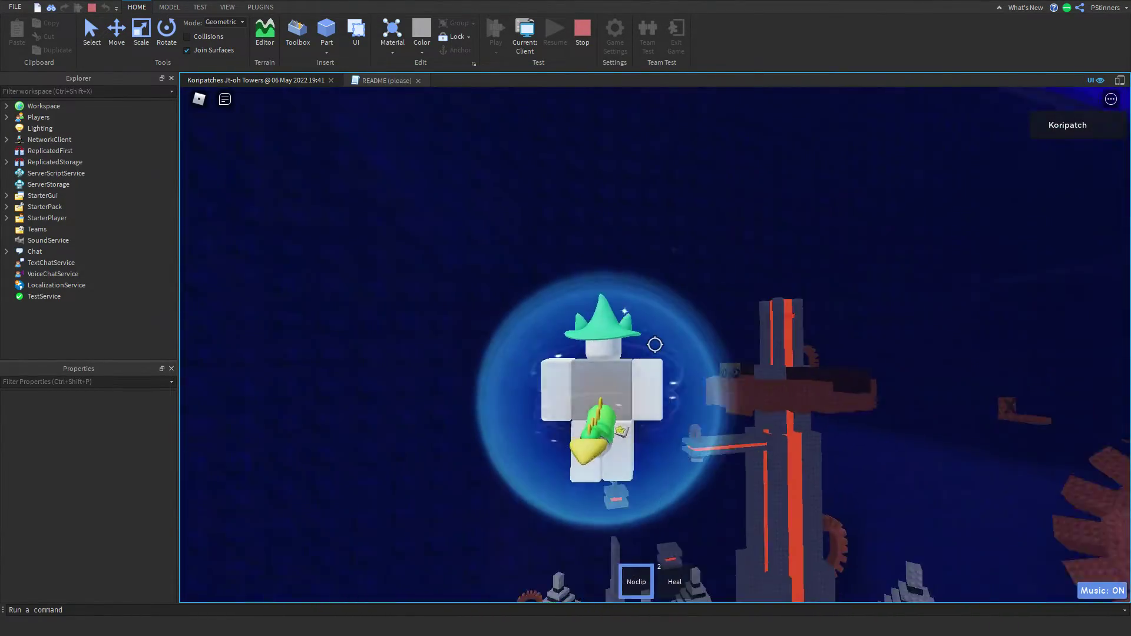
{"action": "key", "text": "shift"}
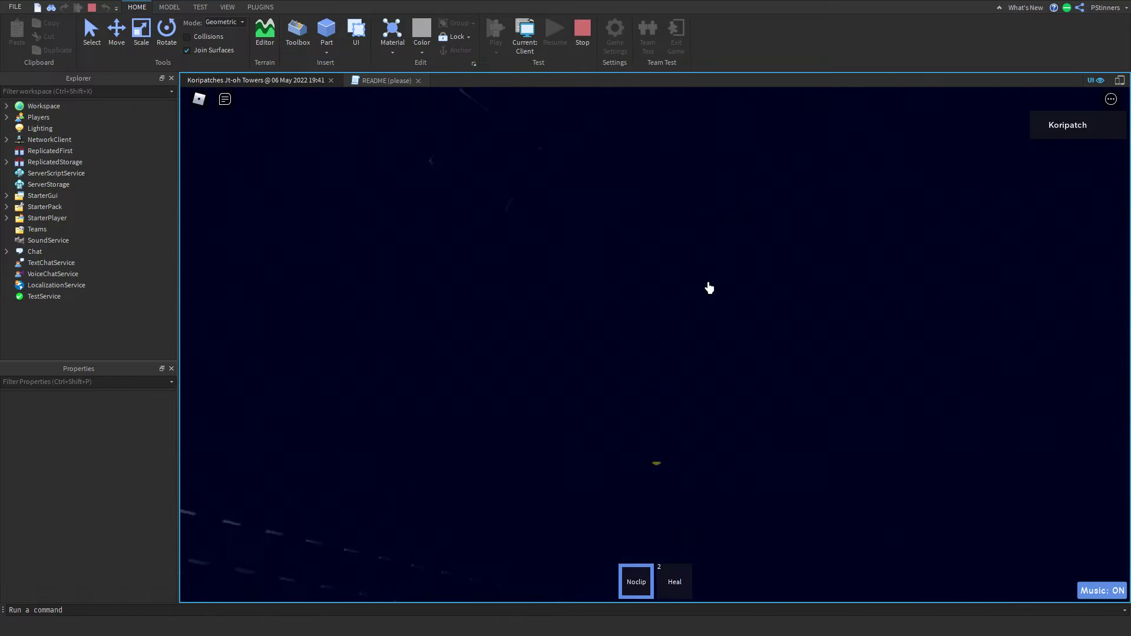
{"action": "right_click_drag", "start_coordinate": [710, 287], "coordinate": [709, 288]}
{"action": "key", "text": "w"}
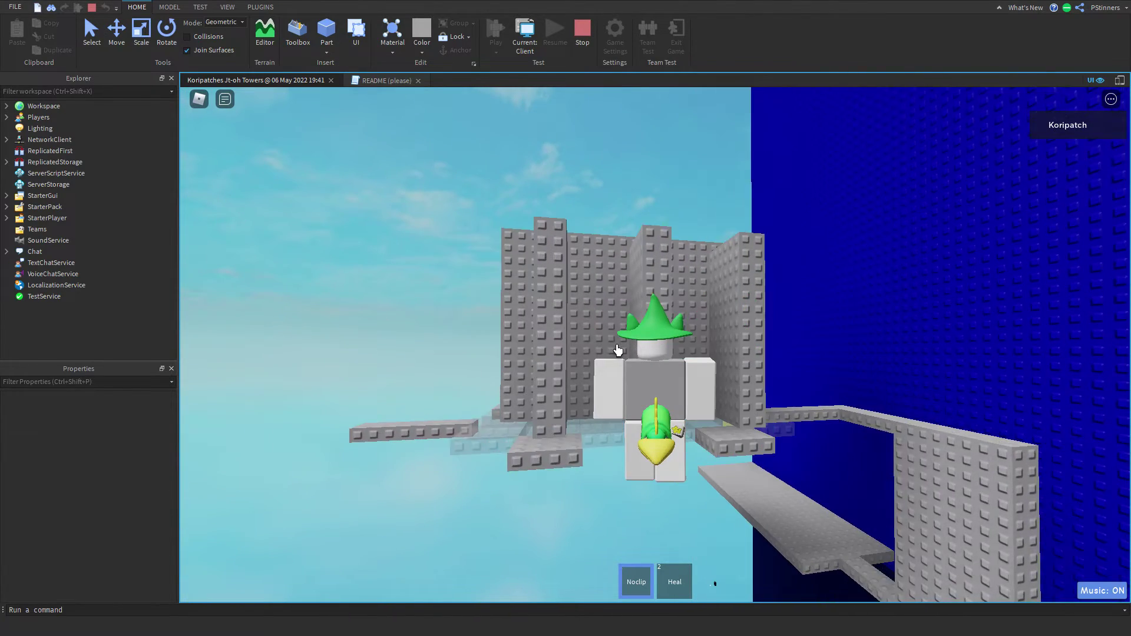
{"action": "key", "text": "w"}
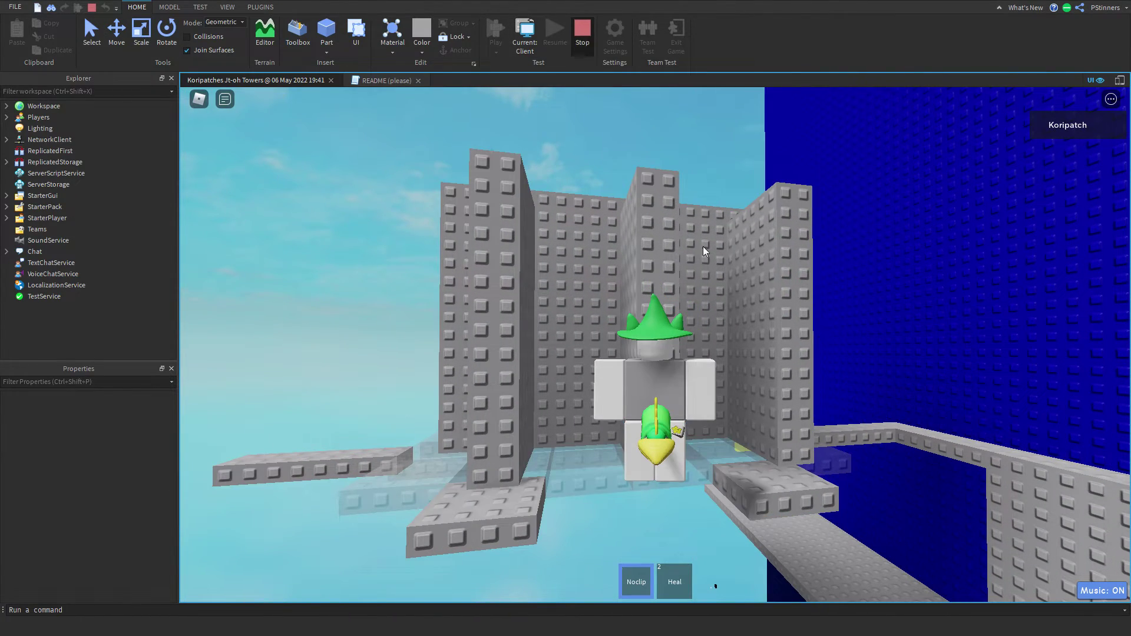
{"action": "key", "text": "shift+F5"}
Delete all the Weld objects inside the crosswise wall farthest from the tower
{"action": "left_click", "coordinate": [524, 362]}
{"action": "right_click_drag", "start_coordinate": [525, 362], "coordinate": [521, 357]}
{"action": "key", "text": "w"}
{"action": "key", "text": "w"}
{"action": "right_click_drag", "start_coordinate": [505, 317], "coordinate": [506, 317]}
{"action": "key", "text": "s"}
{"action": "left_click", "coordinate": [519, 330]}
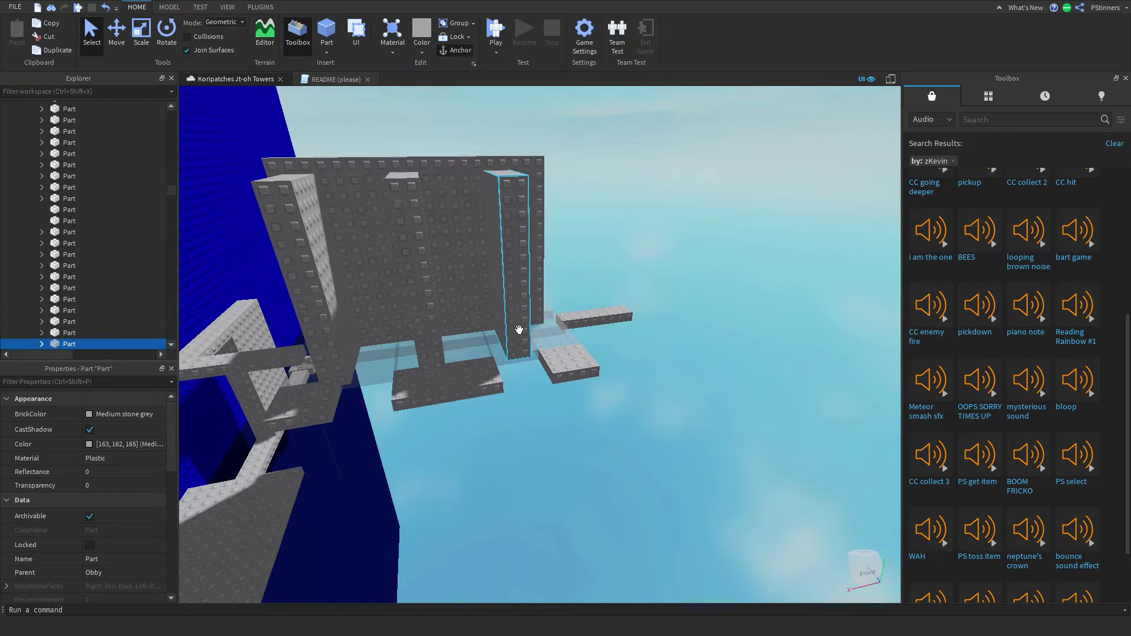
{"action": "scroll", "coordinate": [37, 238], "scroll_direction": "down", "scroll_amount": 3}
{"action": "scroll", "coordinate": [38, 238], "scroll_direction": "up", "scroll_amount": 1}
{"action": "left_click", "coordinate": [41, 281]}
{"action": "left_click", "coordinate": [67, 292]}
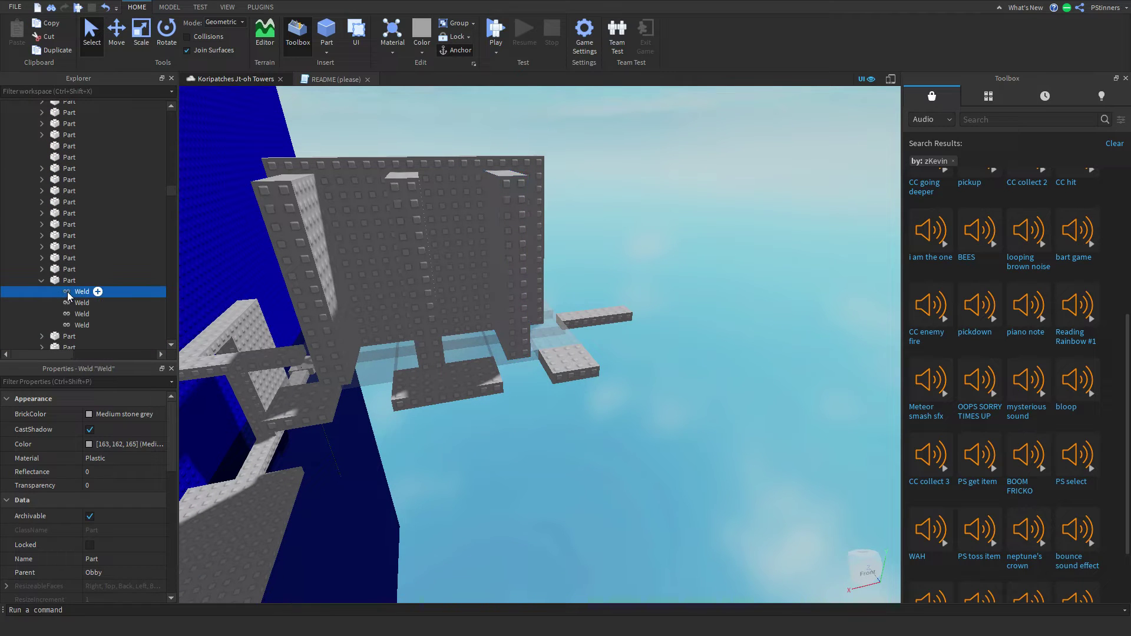
{"action": "left_click", "coordinate": [118, 323], "text": "shift"}
{"action": "key", "text": "Delete"}
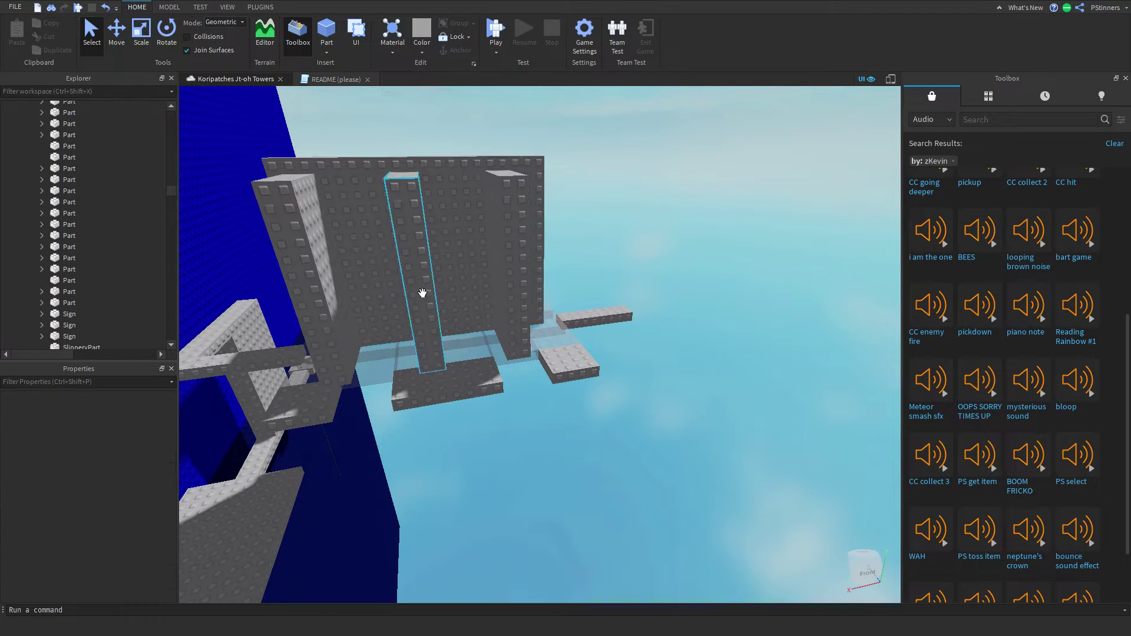
Delete the Weld objects inside the middle crosswise wall
{"action": "left_click", "coordinate": [435, 291]}
{"action": "scroll", "coordinate": [76, 221], "scroll_direction": "down", "scroll_amount": 1}
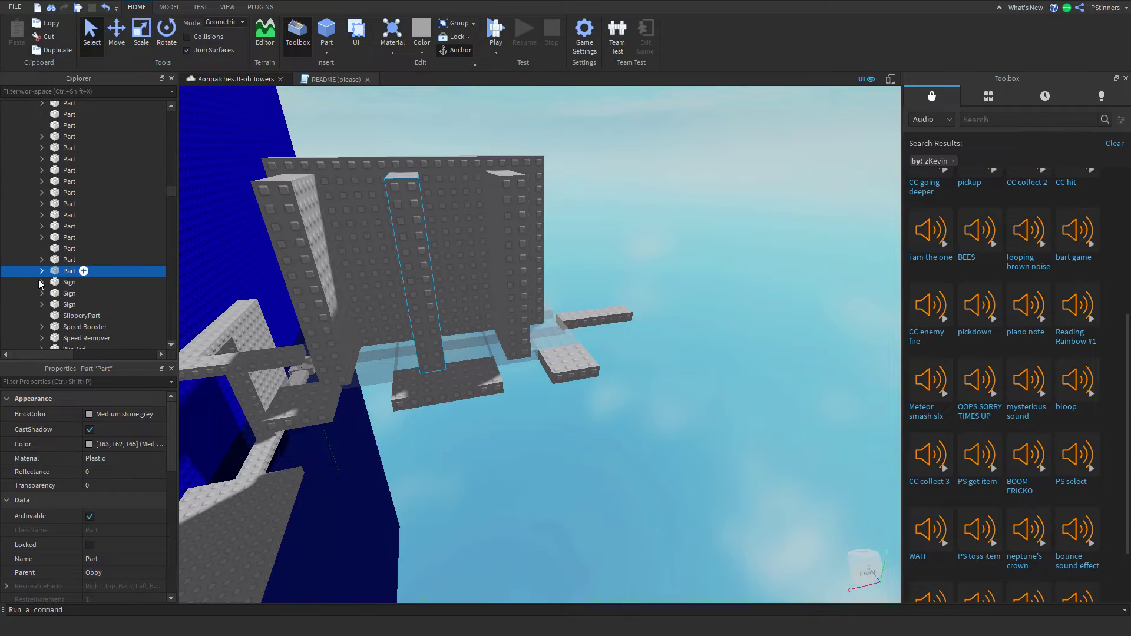
{"action": "left_click_drag", "start_coordinate": [98, 284], "coordinate": [135, 311]}
{"action": "left_click", "coordinate": [128, 272]}
{"action": "key", "text": "Delete"}
Delete every Weld object inside the crosswise wall nearest the tower
{"action": "left_click", "coordinate": [253, 266]}
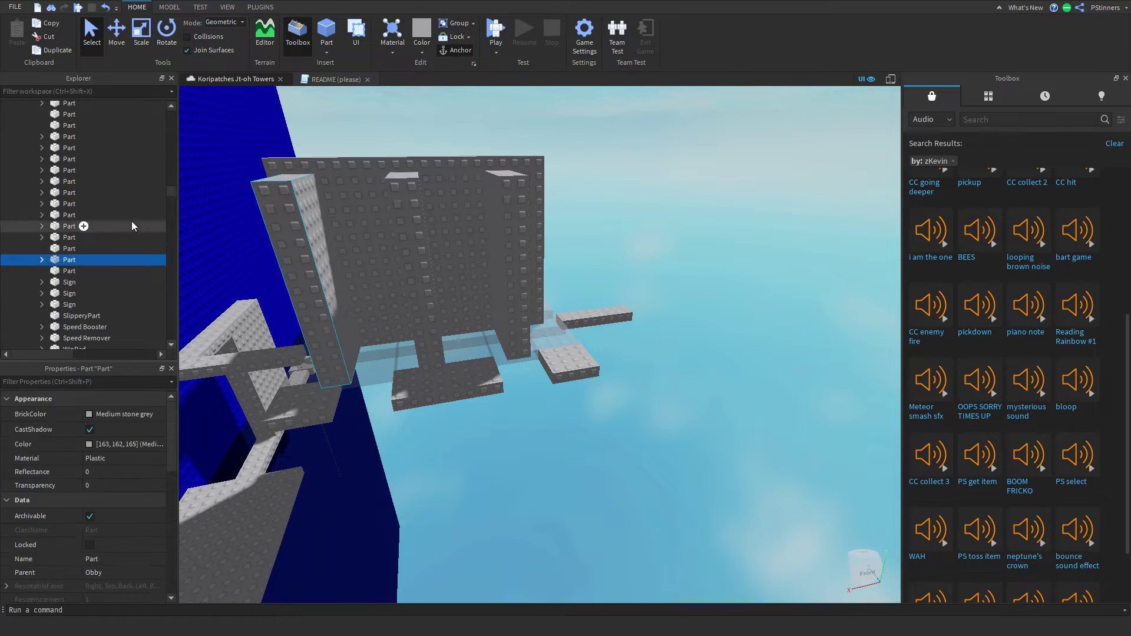
{"action": "scroll", "coordinate": [87, 208], "scroll_direction": "down", "scroll_amount": 1}
{"action": "left_click", "coordinate": [118, 238]}
{"action": "left_click", "coordinate": [114, 306], "text": "shift"}
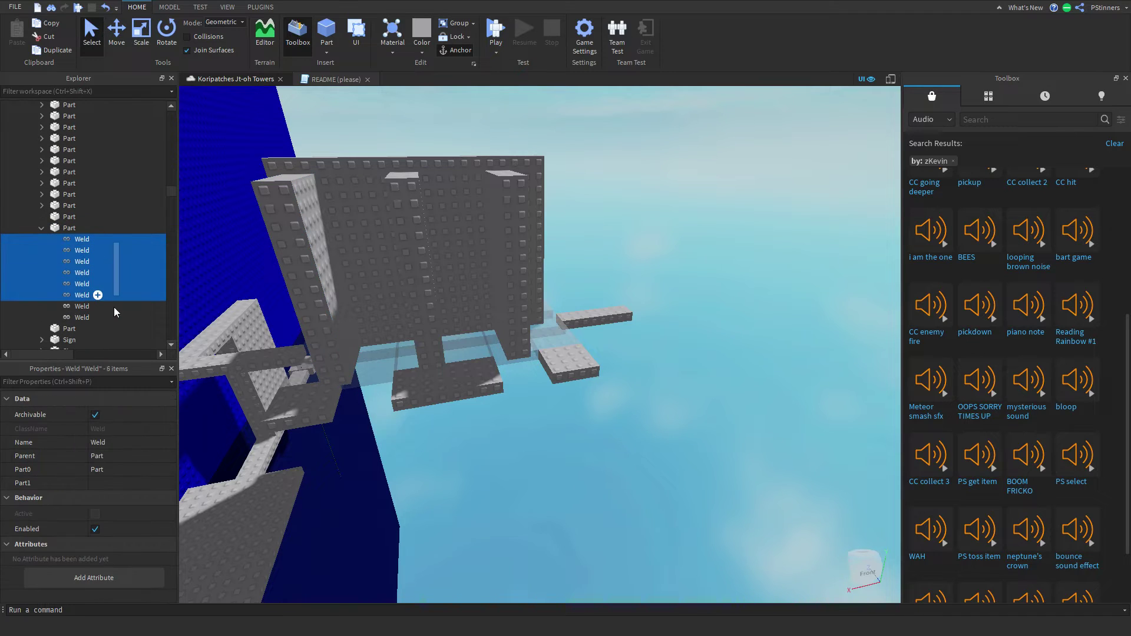
{"action": "left_click", "coordinate": [115, 317], "text": "shift"}
{"action": "key", "text": "Delete"}
Play-test again, flying with Noclip to the walkway outside the tower and jumping around the wall on the narrow beam
{"action": "scroll", "coordinate": [390, 450], "scroll_direction": "up", "scroll_amount": 5}
{"action": "scroll", "coordinate": [391, 451], "scroll_direction": "up", "scroll_amount": 5}
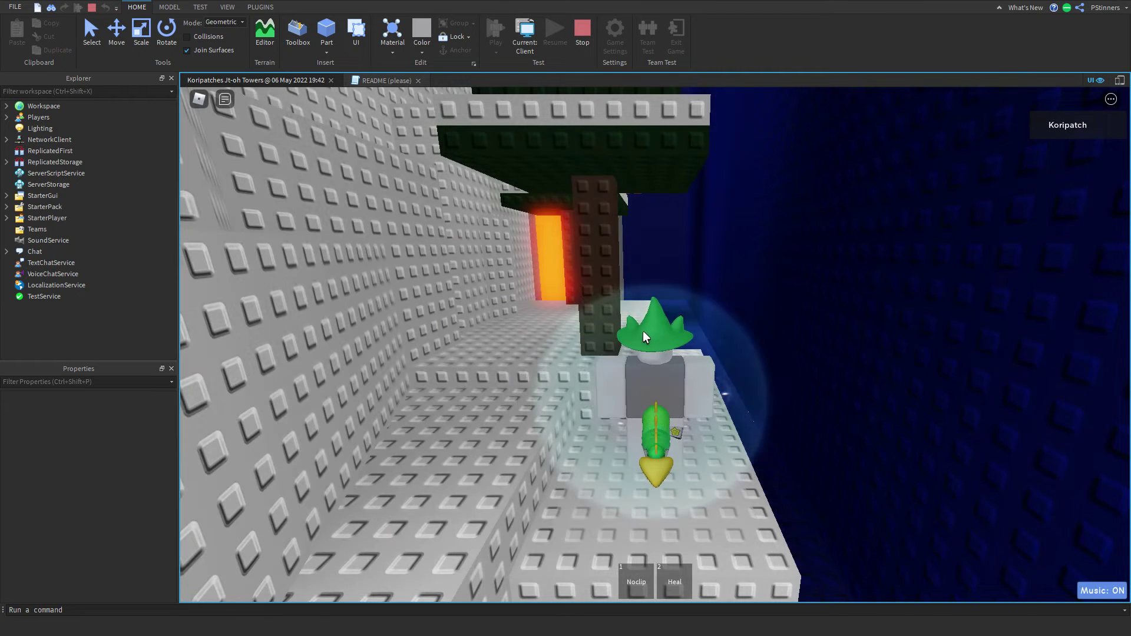
{"action": "key", "text": "w"}
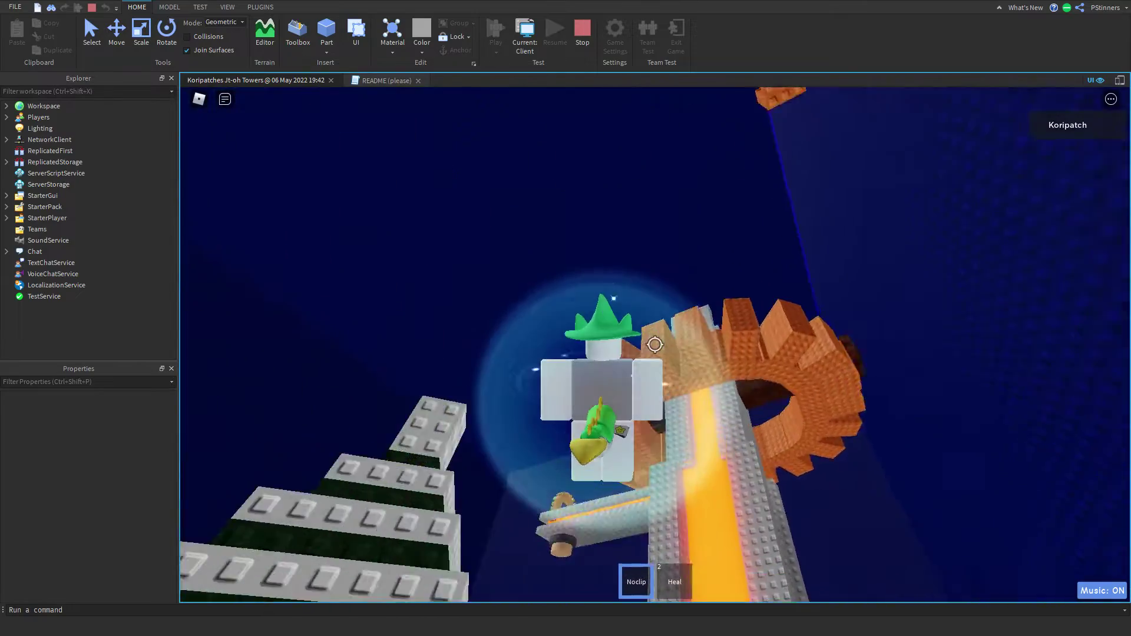
{"action": "key", "text": "shift"}
{"action": "right_click_drag", "start_coordinate": [656, 351], "coordinate": [657, 347]}
{"action": "key", "text": "1"}
{"action": "key", "text": "shift"}
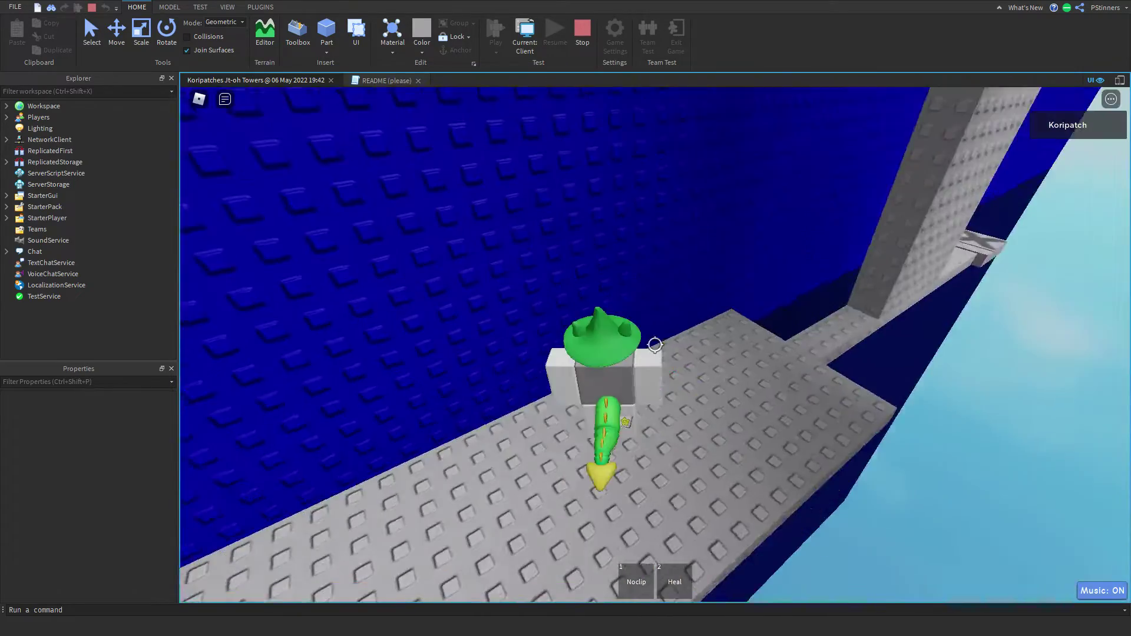
{"action": "key", "text": "w"}
{"action": "key", "text": "space"}
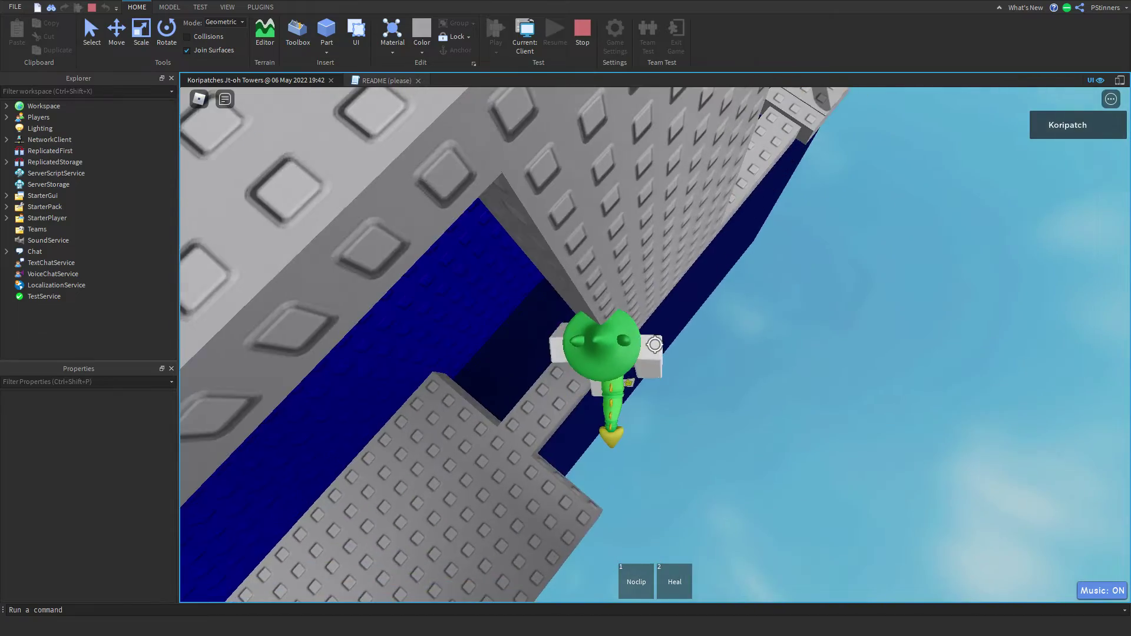
{"action": "key", "text": "d"}
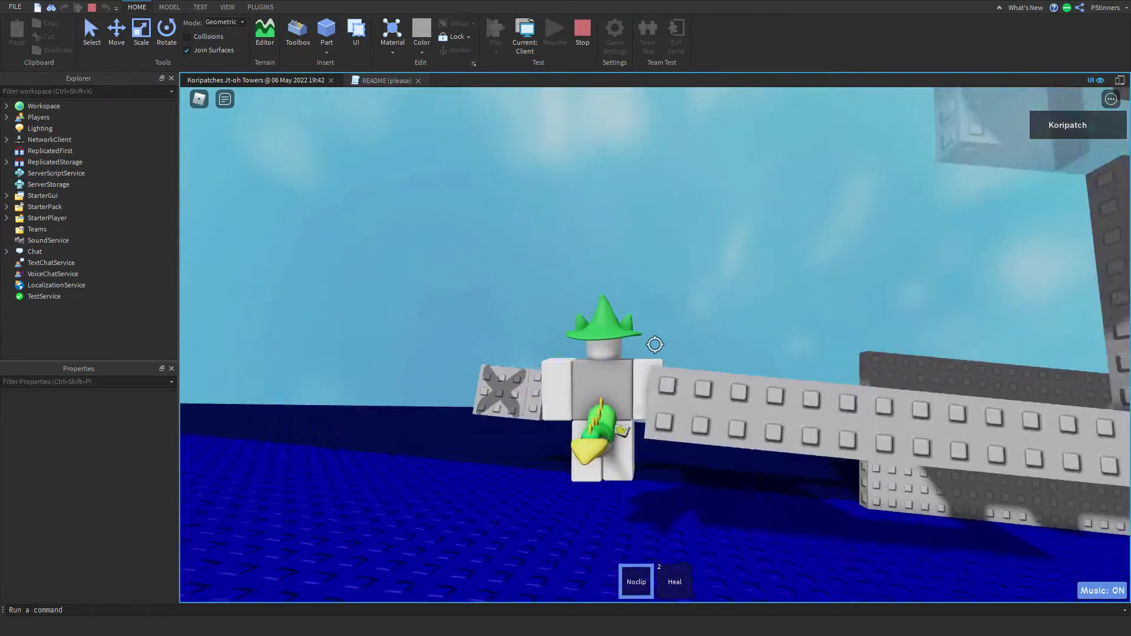
Try the jump from the narrow beam around the first crosswise wall with Noclip switched off
{"action": "key", "text": "1"}
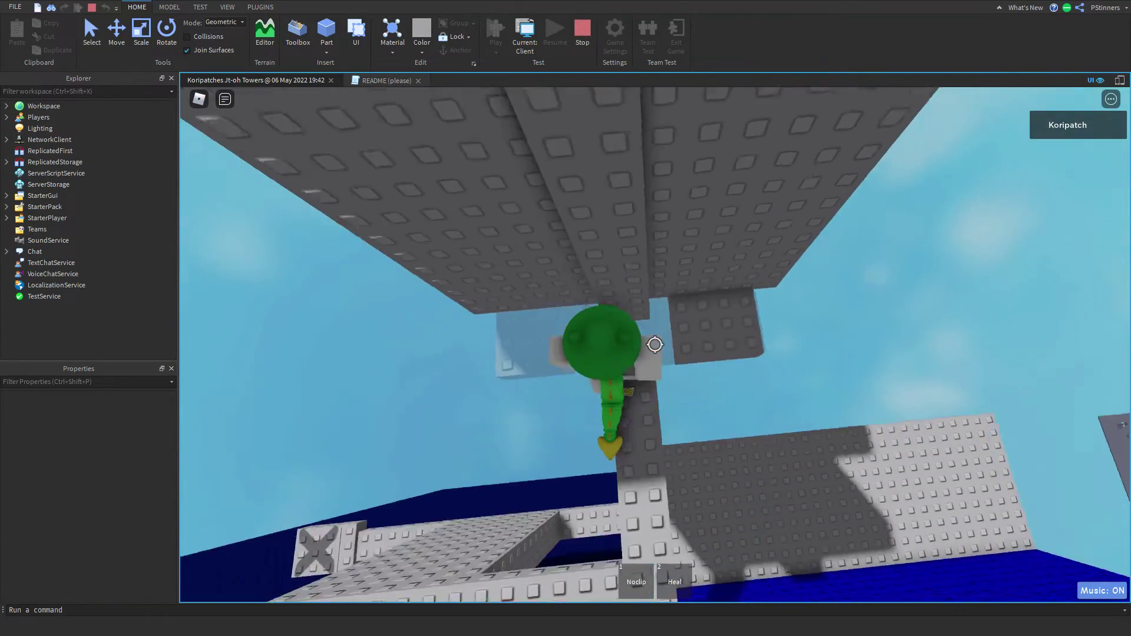
{"action": "scroll", "coordinate": [655, 345], "scroll_direction": "down", "scroll_amount": 2}
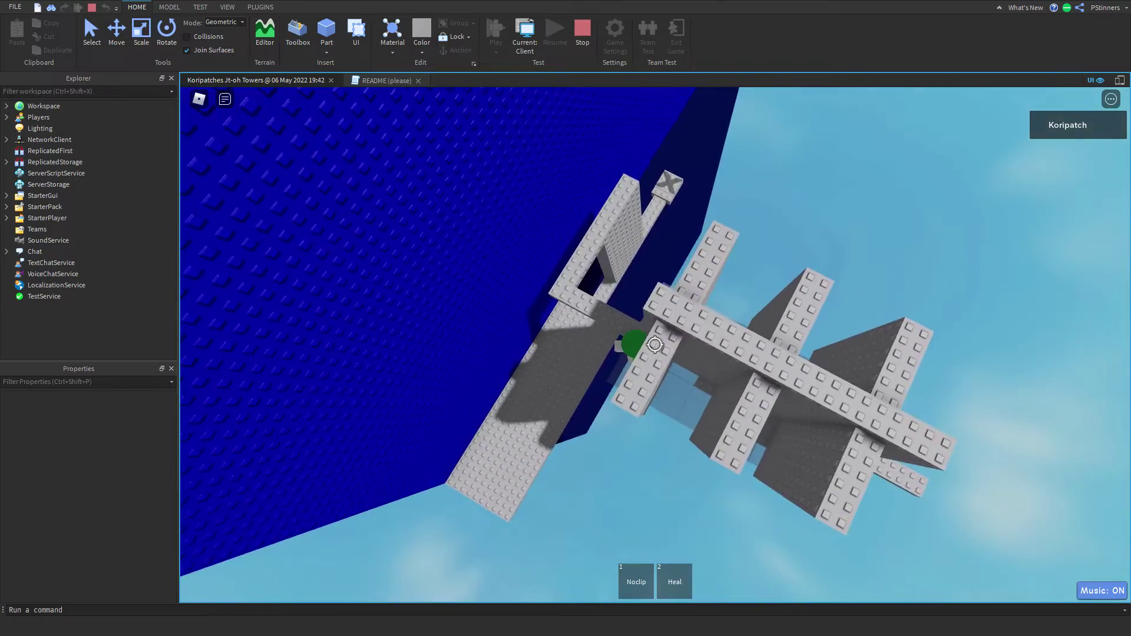
{"action": "key", "text": "1"}
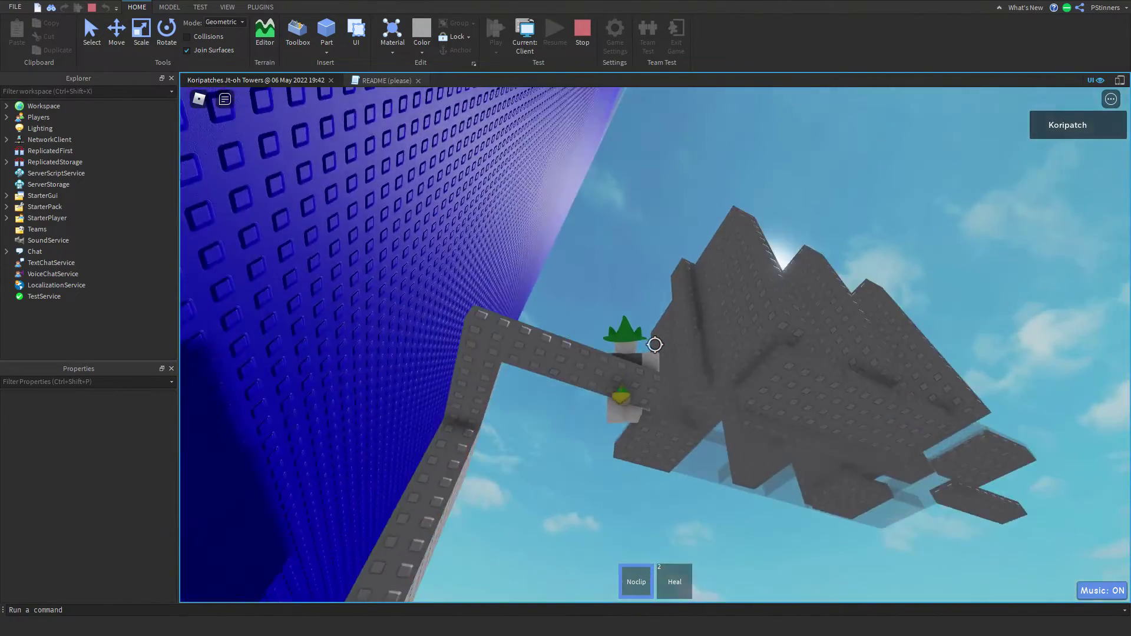
{"action": "key", "text": "1"}
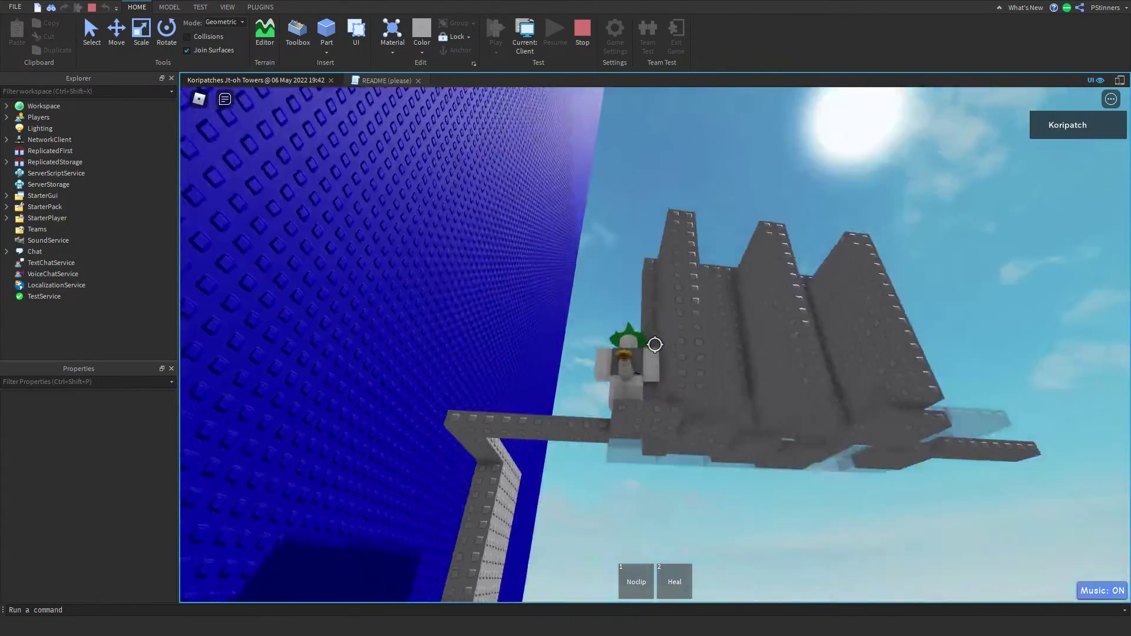
{"action": "key", "text": "space"}
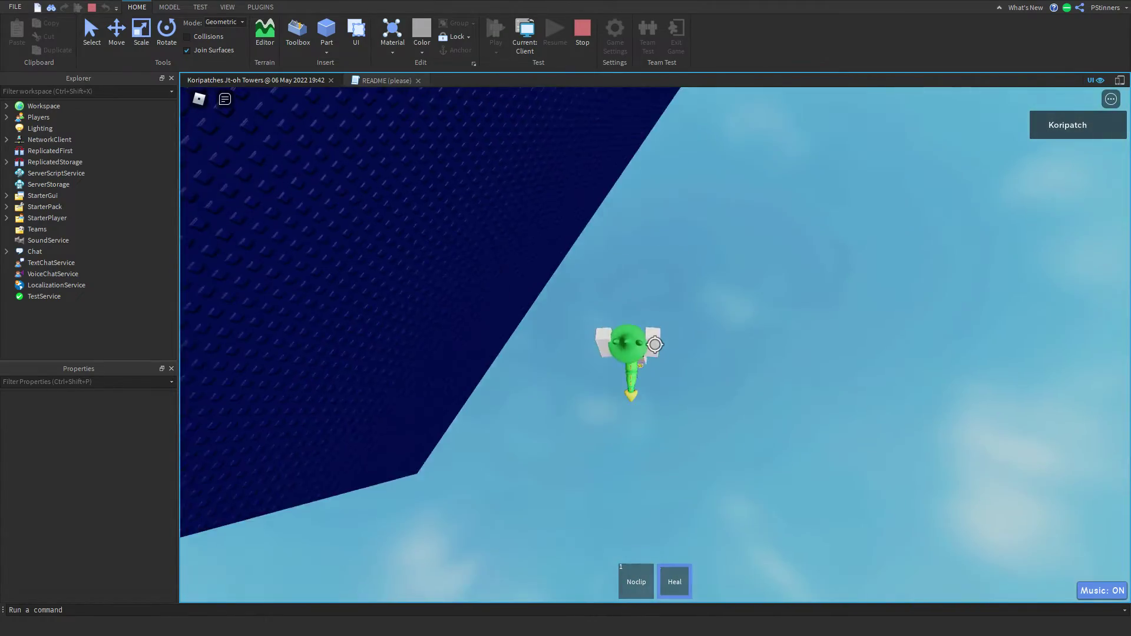
Fly back up to the crosswise walls with Noclip, test them once more and stop the play-test
{"action": "key", "text": "1"}
{"action": "right_click_drag", "start_coordinate": [638, 227], "coordinate": [638, 227]}
{"action": "key", "text": "w"}
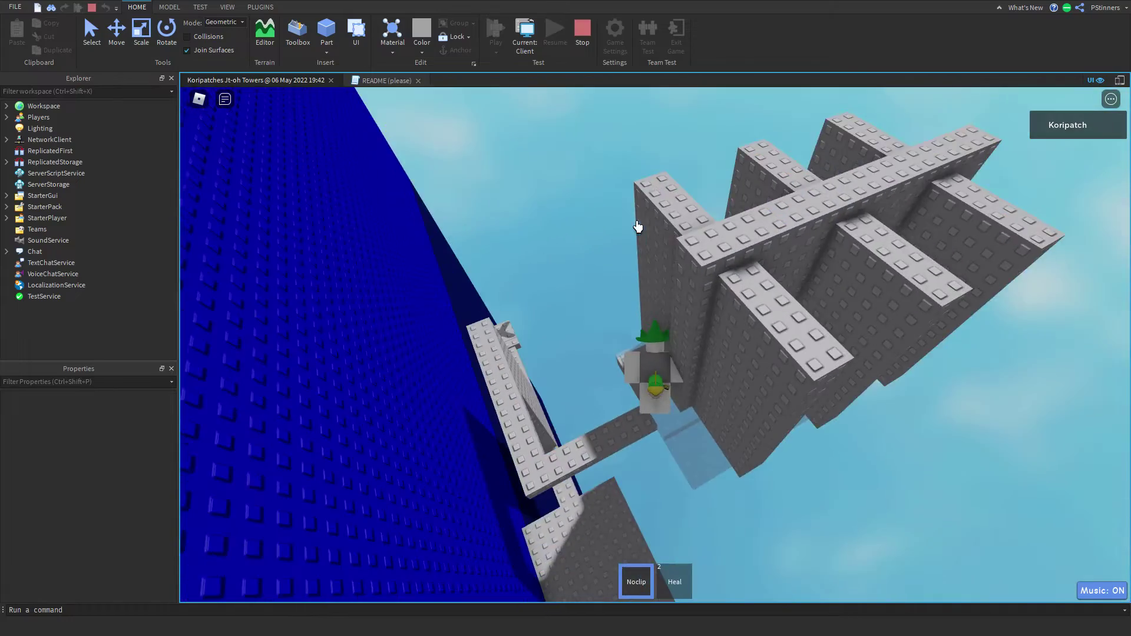
{"action": "right_click_drag", "start_coordinate": [626, 159], "coordinate": [626, 159]}
{"action": "right_click_drag", "start_coordinate": [626, 292], "coordinate": [626, 291]}
{"action": "key", "text": "1"}
{"action": "key", "text": "1"}
{"action": "right_click_drag", "start_coordinate": [654, 345], "coordinate": [654, 344]}
{"action": "key", "text": "w"}
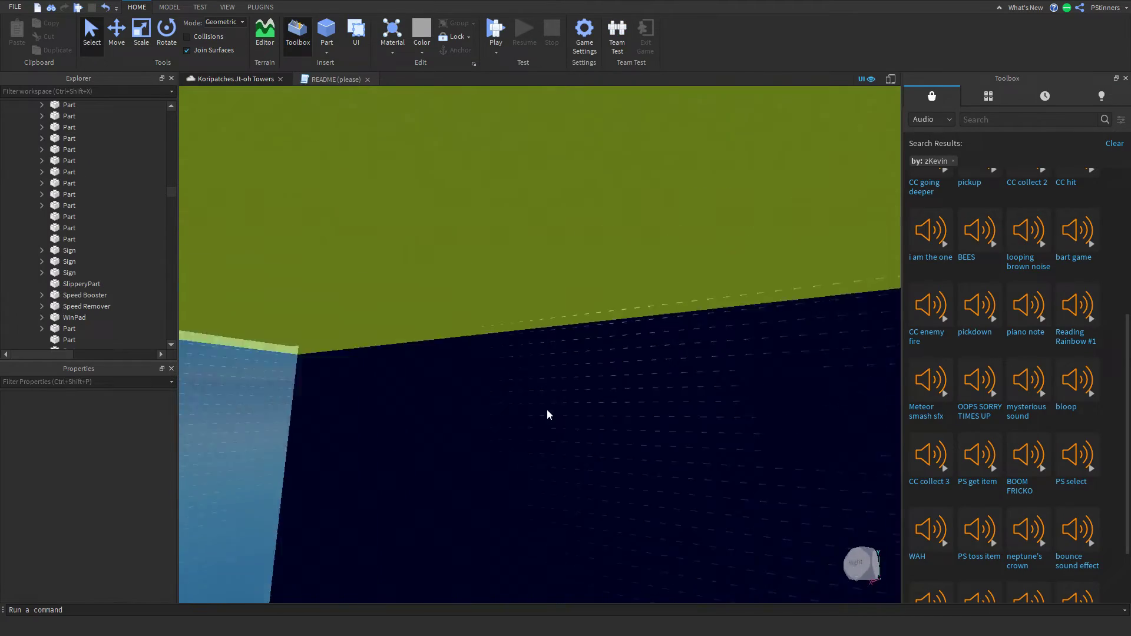
Delete the middle crosswise wall from the long dividing wall
{"action": "right_click_drag", "start_coordinate": [547, 409], "coordinate": [546, 412]}
{"action": "left_click", "coordinate": [416, 368]}
{"action": "key", "text": "Delete"}
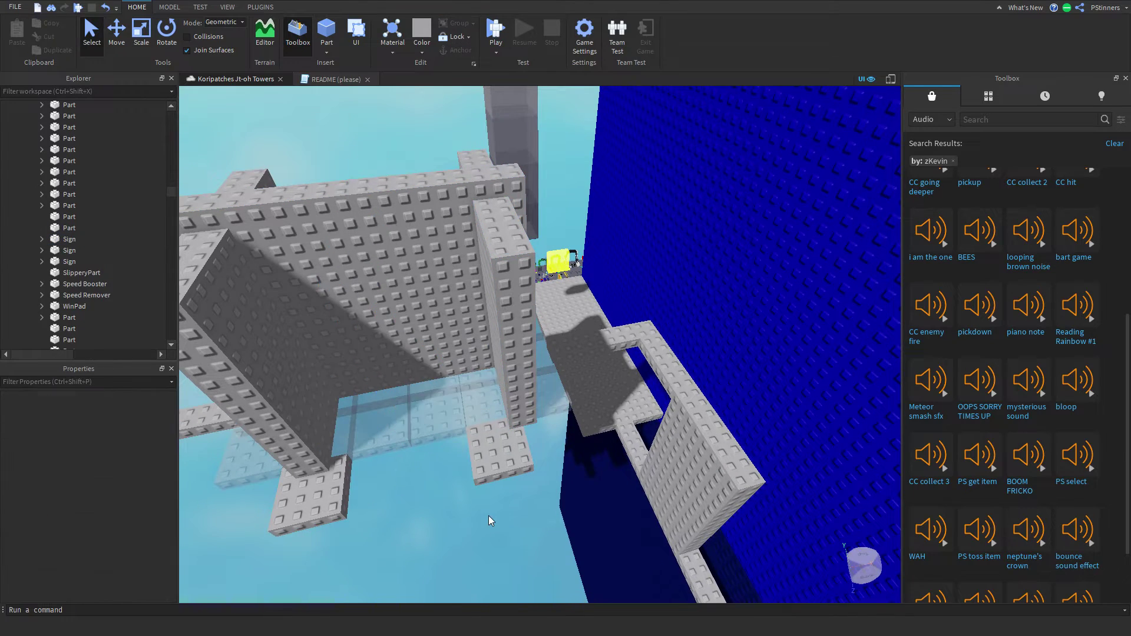
Start a new play-test and fly with Noclip to the wide platform beside the tower wall
{"action": "right_click_drag", "start_coordinate": [489, 515], "coordinate": [486, 515]}
{"action": "key", "text": "w"}
{"action": "scroll", "coordinate": [505, 387], "scroll_direction": "up", "scroll_amount": 4}
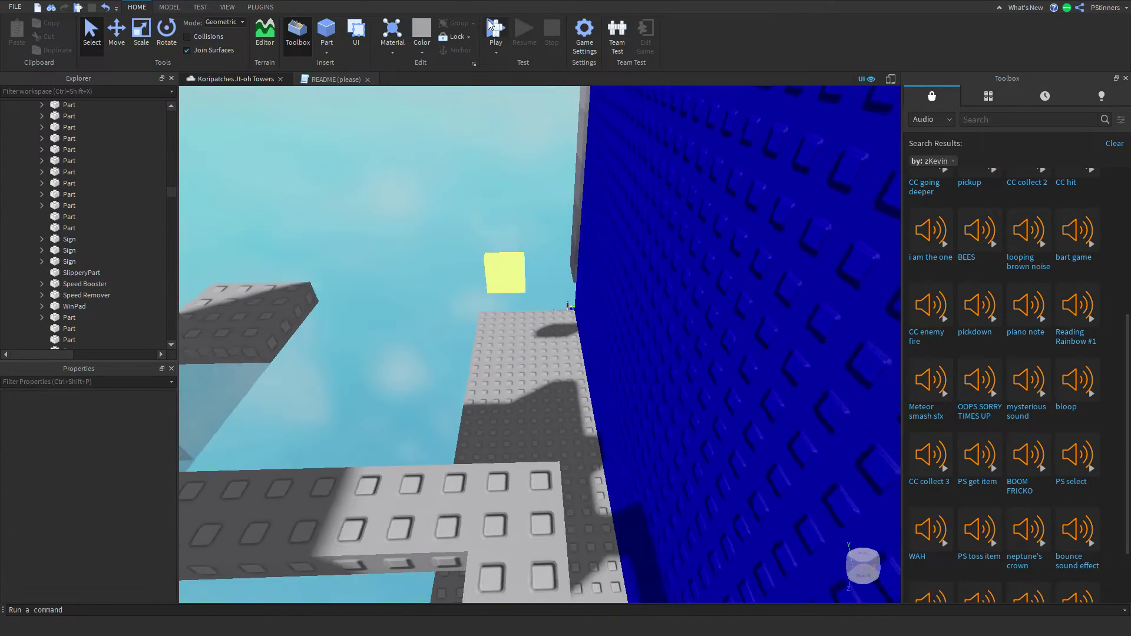
{"action": "left_click", "coordinate": [496, 30]}
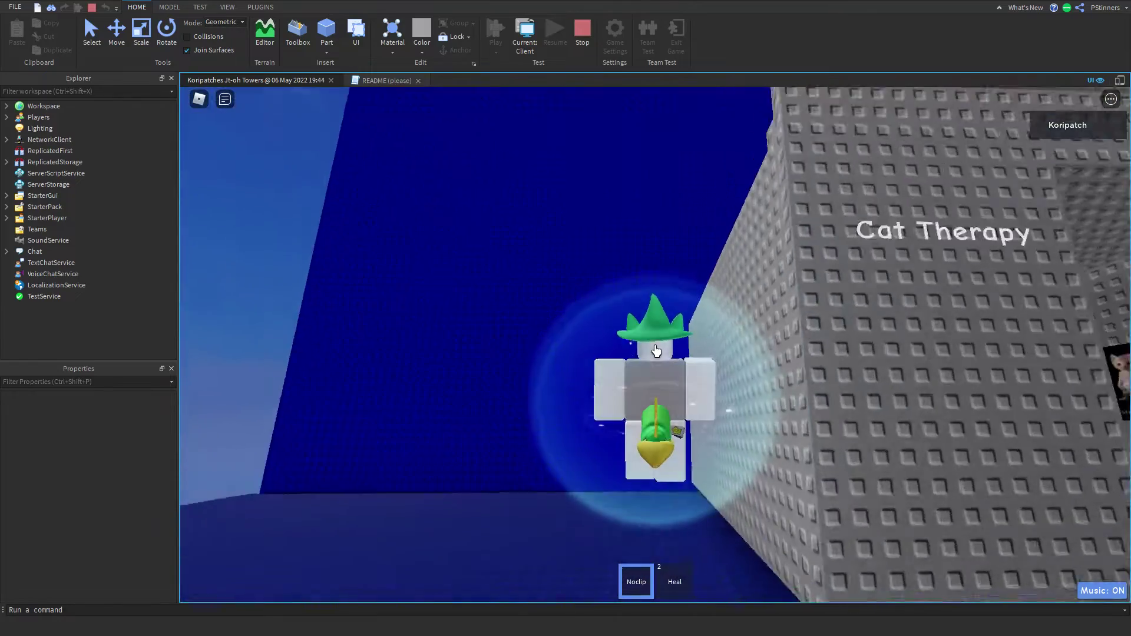
{"action": "key", "text": "w"}
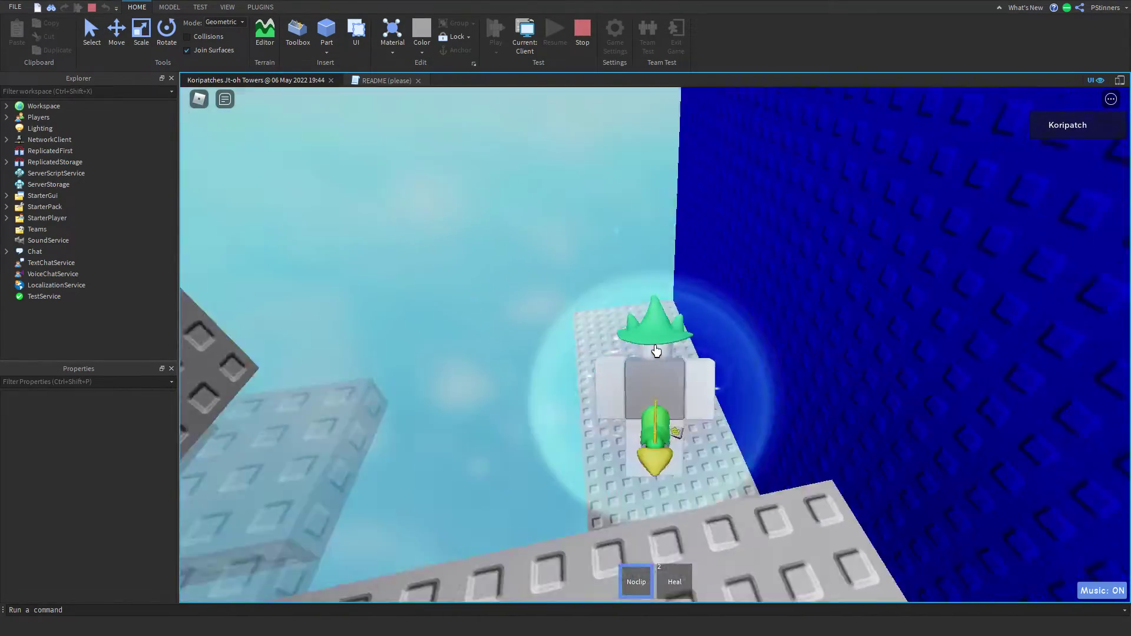
{"action": "key", "text": "1"}
Switch off Noclip and play the section from the wide platform past the crosswise walls and along the long dividing wall
{"action": "key", "text": "shift"}
{"action": "key", "text": "w"}
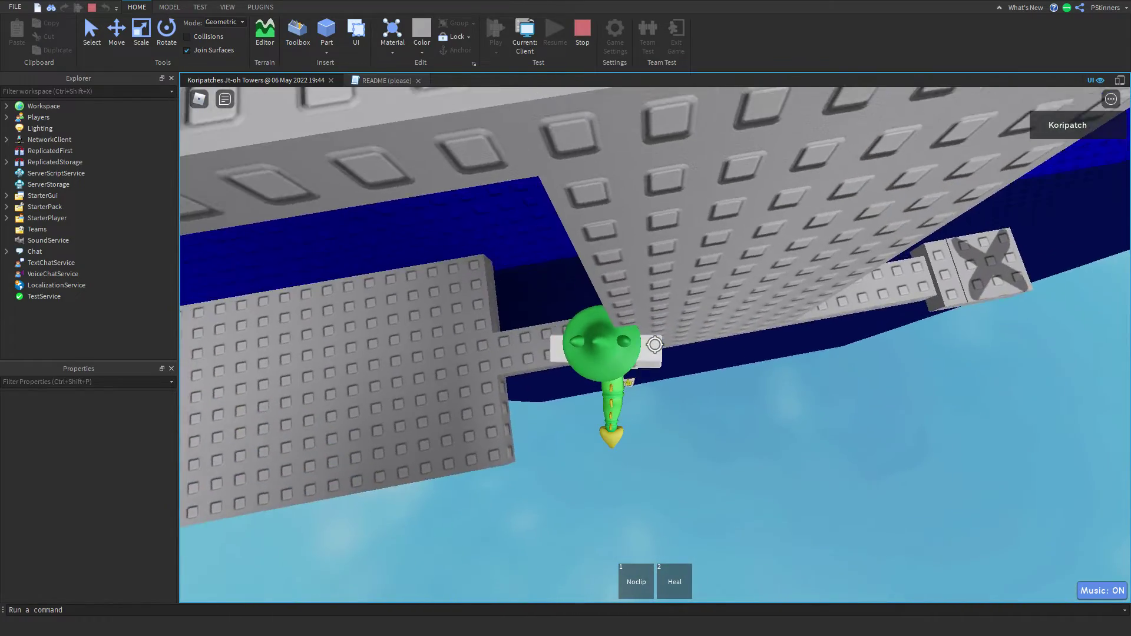
{"action": "key", "text": "d"}
{"action": "key", "text": "space"}
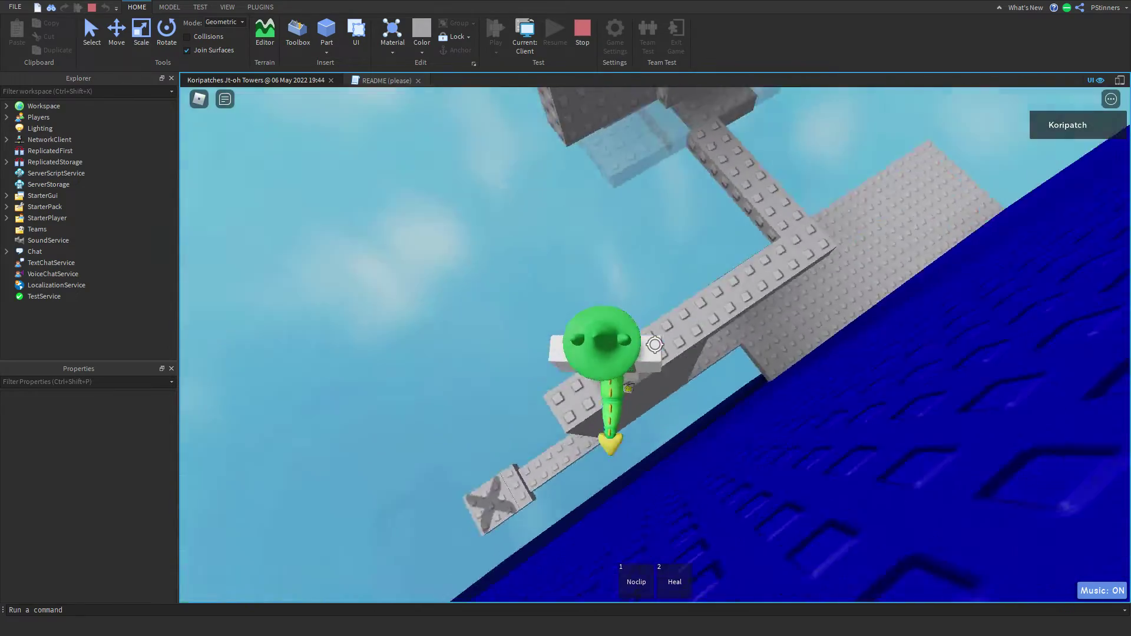
{"action": "key", "text": "w"}
{"action": "key", "text": "w"}
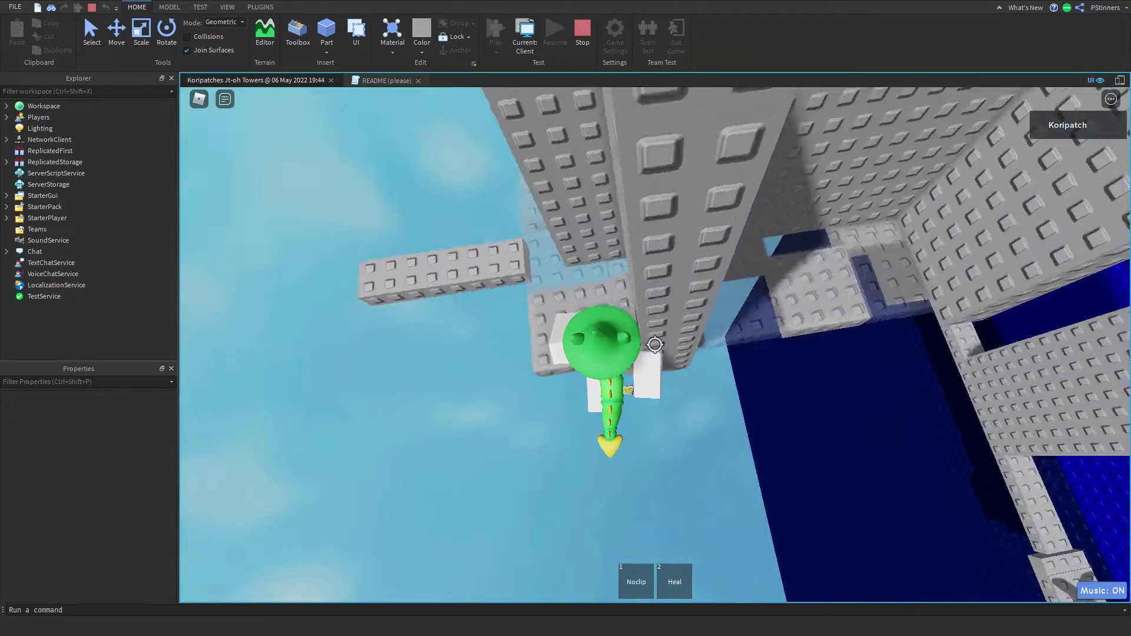
Cross from the end of the dividing wall to the outlying narrow beam, look back over the section and stop the play-test
{"action": "key", "text": "shift"}
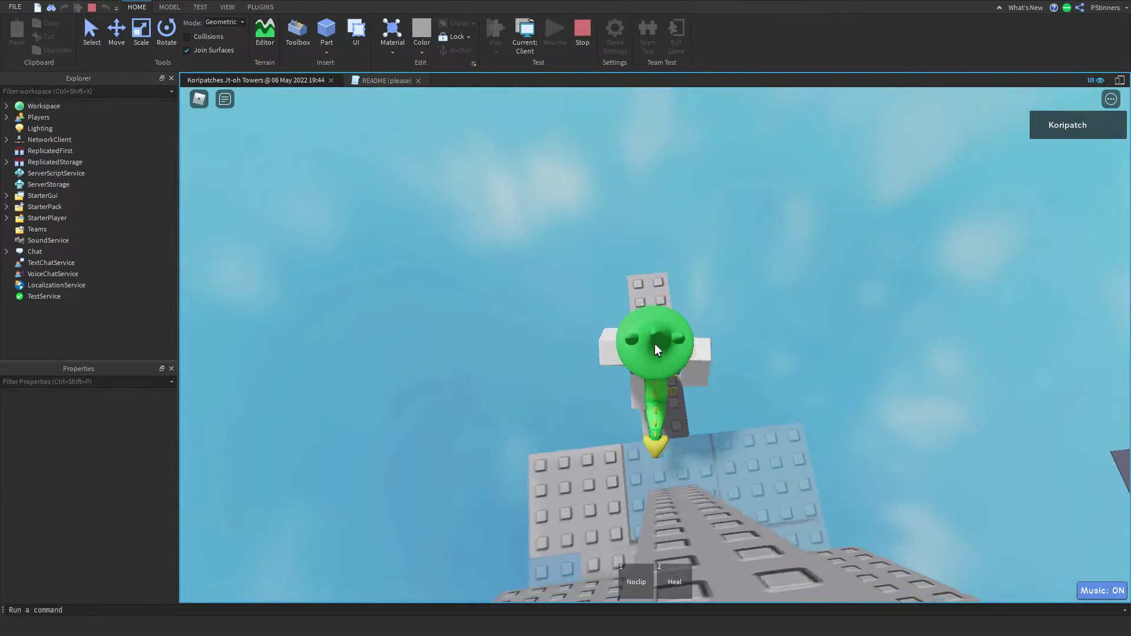
{"action": "key", "text": "w"}
{"action": "right_click_drag", "start_coordinate": [657, 314], "coordinate": [657, 315]}
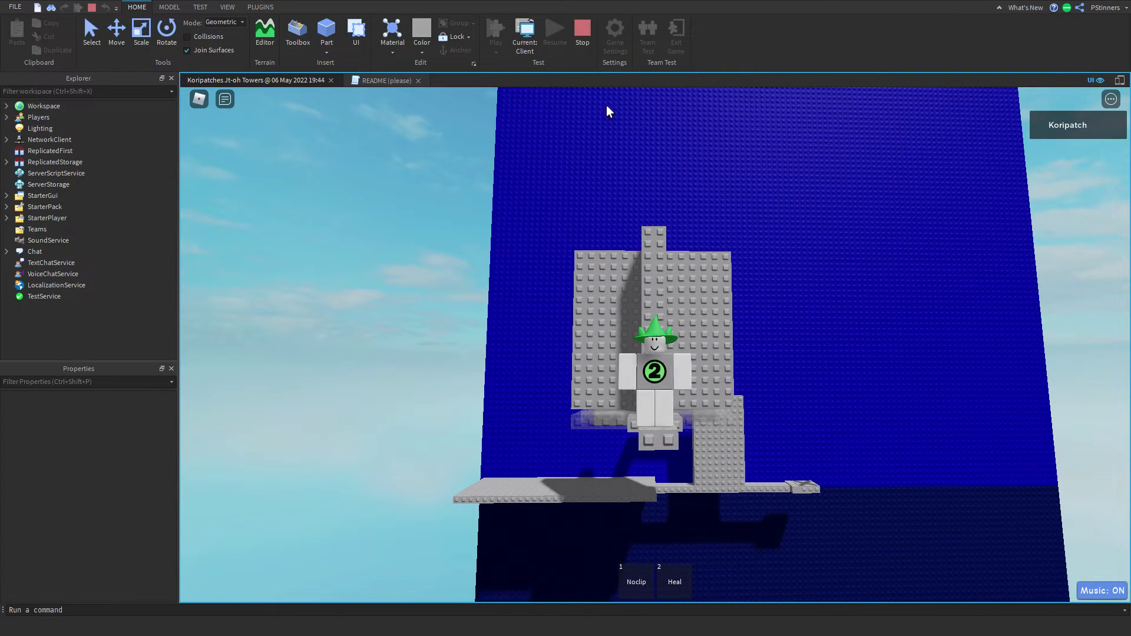
{"action": "left_click", "coordinate": [580, 47]}
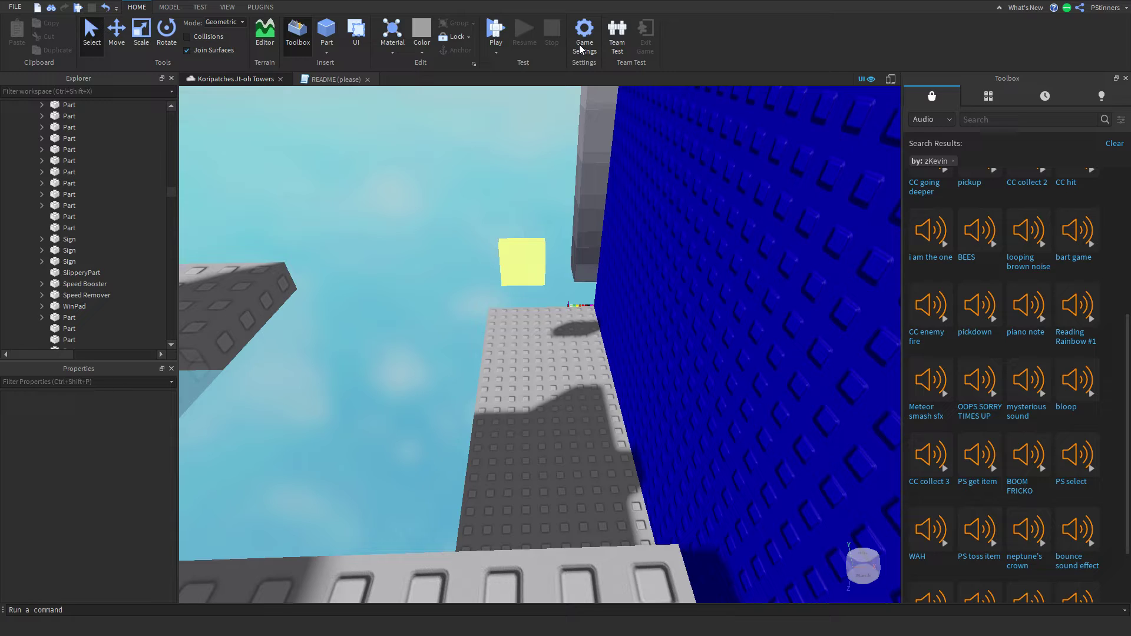
Examine the tower's interior, especially the raised grey walkways above the green floor and the corner beside them
{"action": "right_click_drag", "start_coordinate": [423, 191], "coordinate": [423, 191]}
{"action": "right_click_drag", "start_coordinate": [443, 306], "coordinate": [443, 306]}
{"action": "right_click_drag", "start_coordinate": [455, 259], "coordinate": [449, 263]}
{"action": "key", "text": "w"}
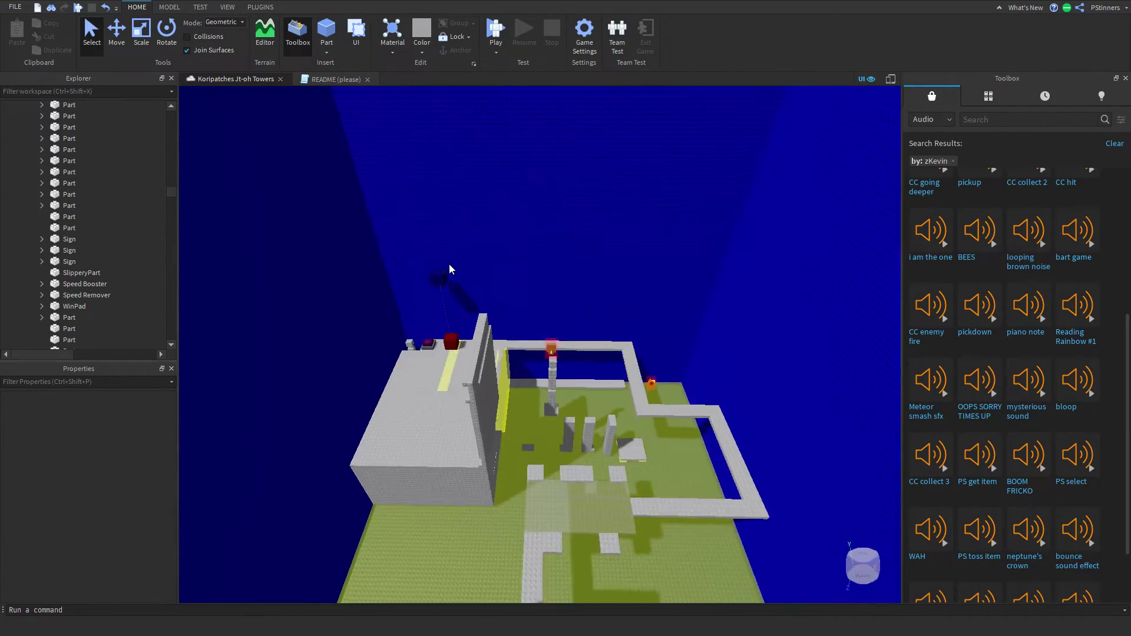
{"action": "key", "text": "d"}
{"action": "key", "text": "w"}
{"action": "key", "text": "d"}
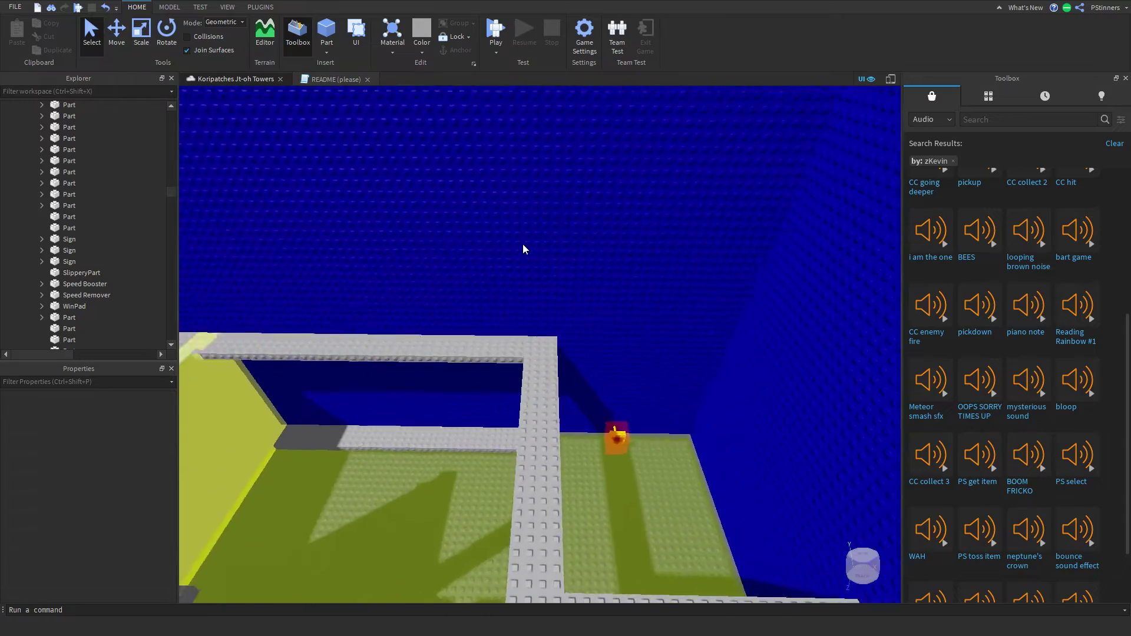
{"action": "right_click_drag", "start_coordinate": [522, 243], "coordinate": [680, 324]}
{"action": "key", "text": "s"}
{"action": "key", "text": "s"}
{"action": "key", "text": "s"}
{"action": "key", "text": "w"}
{"action": "key", "text": "s"}
{"action": "key", "text": "w"}
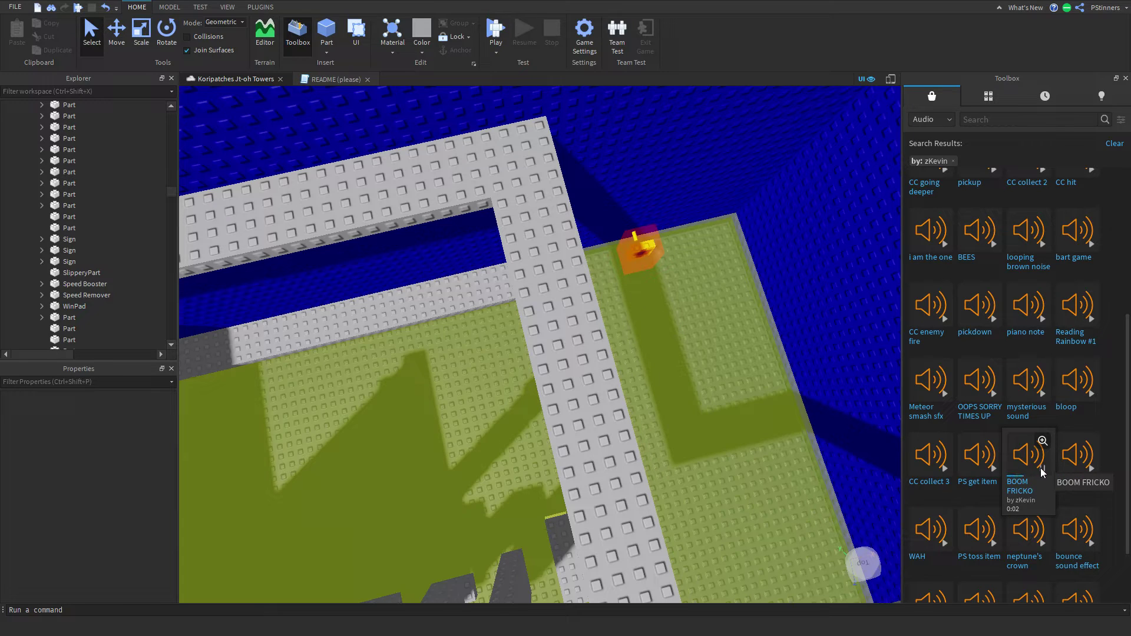
Preview the WAH sound from the audio search results
{"action": "left_click", "coordinate": [945, 541]}
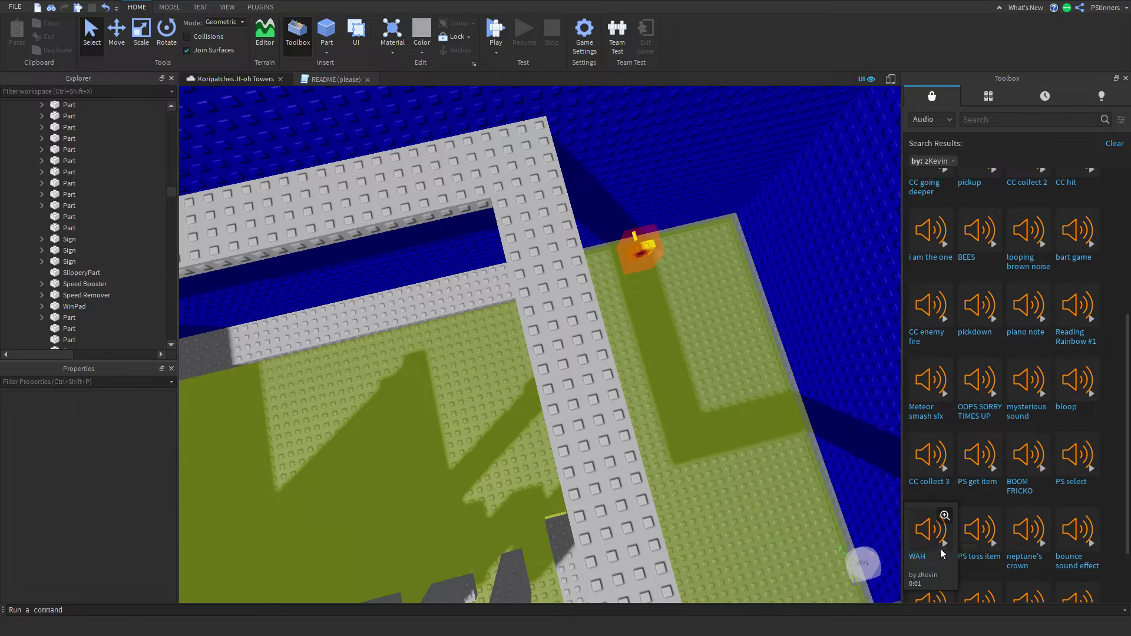
{"action": "left_click", "coordinate": [946, 546]}
{"action": "right_click_drag", "start_coordinate": [699, 435], "coordinate": [699, 434]}
{"action": "left_click", "coordinate": [436, 299]}
{"action": "right_click_drag", "start_coordinate": [519, 252], "coordinate": [518, 253]}
{"action": "left_click_drag", "start_coordinate": [518, 252], "coordinate": [532, 374]}
{"action": "left_click", "coordinate": [612, 292]}
{"action": "right_click_drag", "start_coordinate": [612, 292], "coordinate": [607, 316]}
{"action": "scroll", "coordinate": [612, 294], "scroll_direction": "down", "scroll_amount": 3}
Collapse the JToH Kit v8.3 folder and open BackgroundMusicZones in the Music folder of JToH Kit v5.2.1
{"action": "left_click_drag", "start_coordinate": [174, 192], "coordinate": [190, 111]}
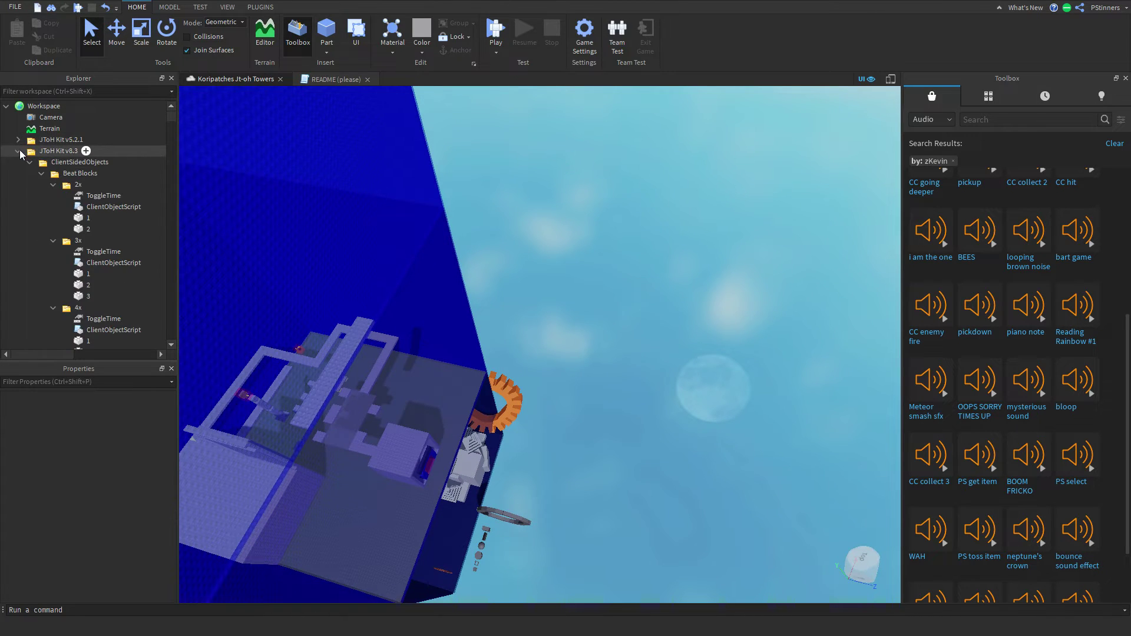
{"action": "left_click", "coordinate": [19, 162]}
{"action": "left_click", "coordinate": [17, 151]}
{"action": "left_click", "coordinate": [17, 150]}
{"action": "left_click", "coordinate": [30, 162]}
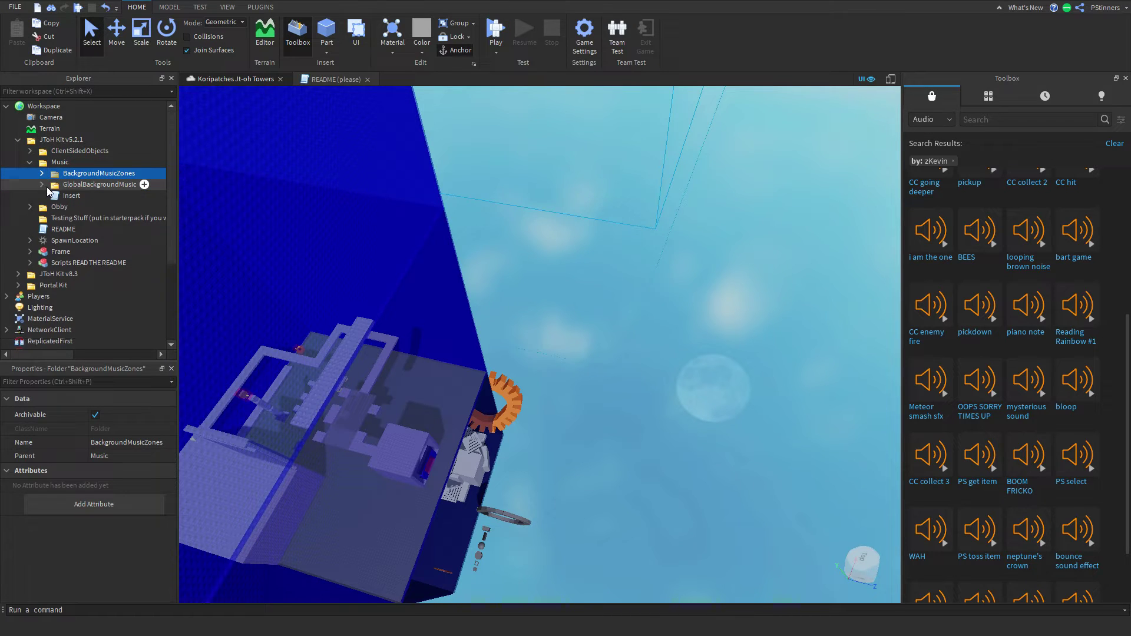
{"action": "left_click", "coordinate": [42, 173]}
{"action": "left_click", "coordinate": [85, 218]}
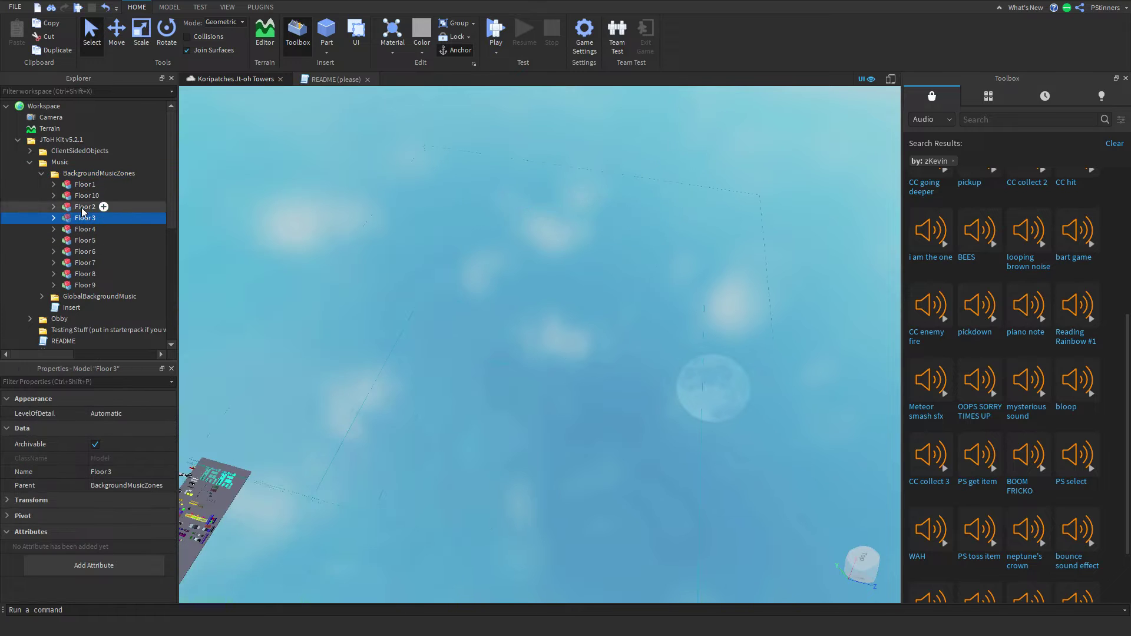
Focus on the Floor 5 music zone and inspect the properties of its Sound object
{"action": "left_click", "coordinate": [92, 242]}
{"action": "key", "text": "f"}
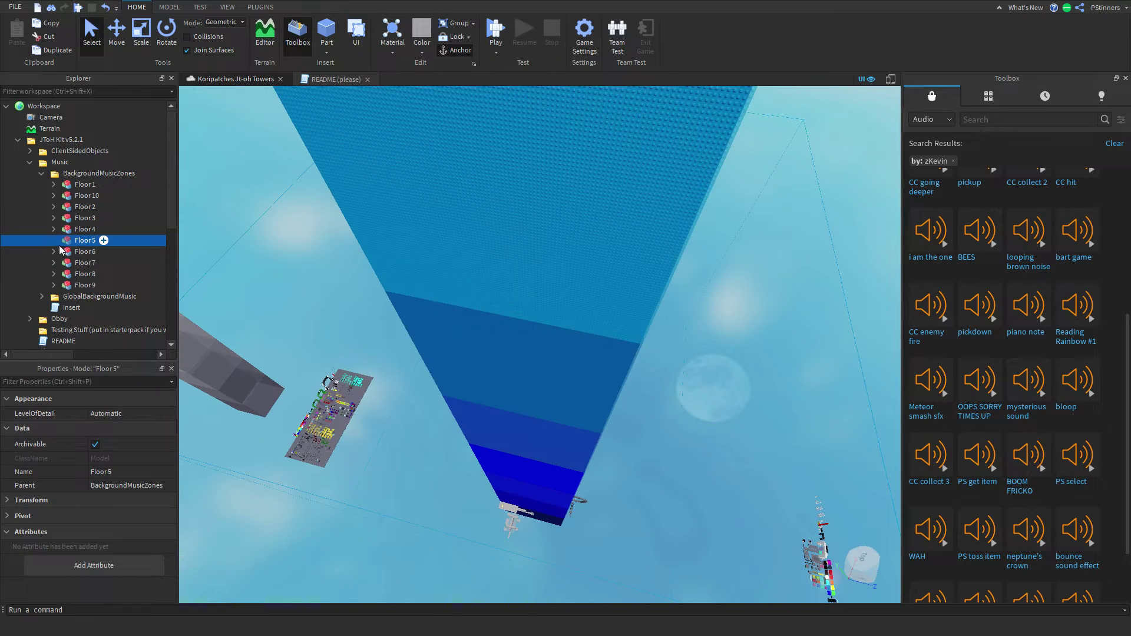
{"action": "left_click", "coordinate": [66, 252]}
{"action": "left_click", "coordinate": [105, 263]}
{"action": "scroll", "coordinate": [98, 469], "scroll_direction": "down", "scroll_amount": 2}
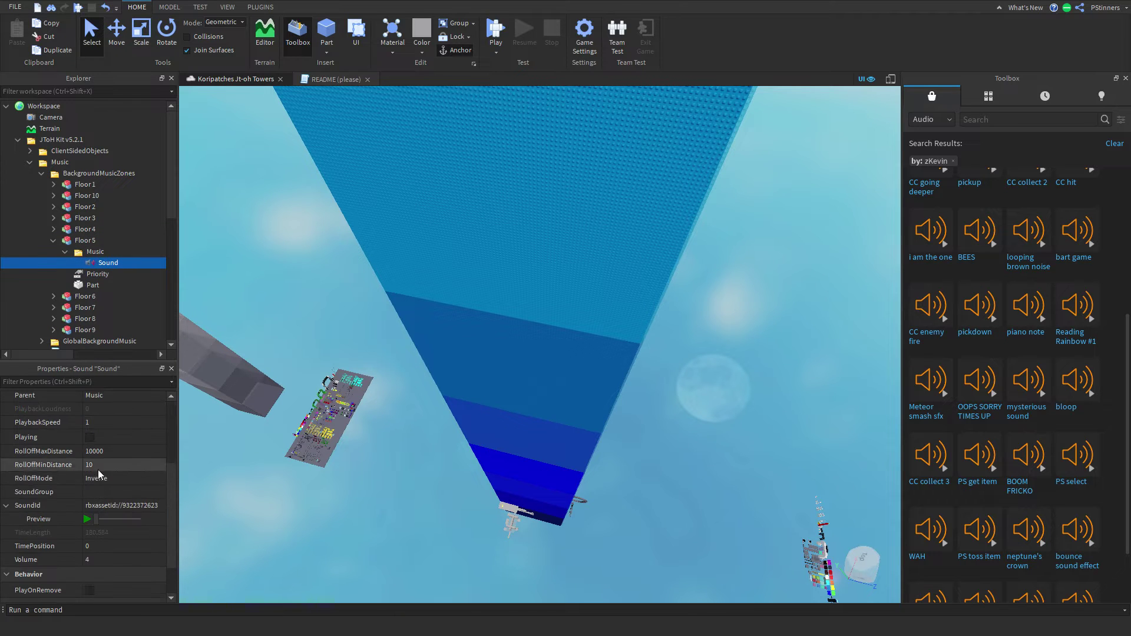
{"action": "left_click", "coordinate": [184, 503]}
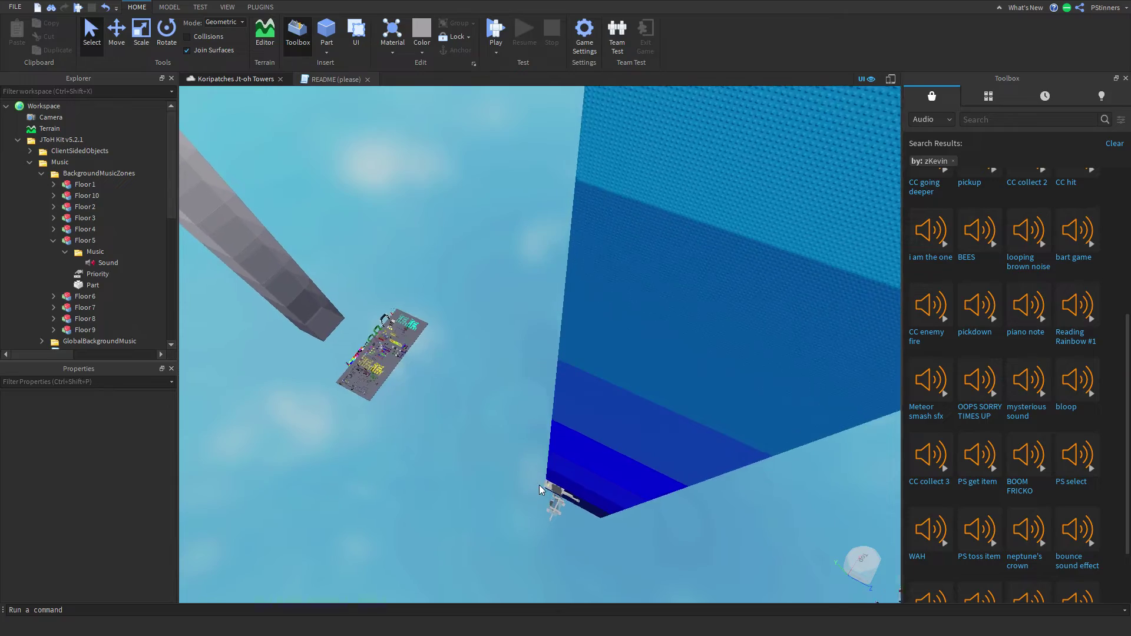
Examine where the Floor 5 and Floor 4 music zones sit relative to the tower's floors
{"action": "key", "text": "w"}
{"action": "right_click_drag", "start_coordinate": [539, 486], "coordinate": [505, 486]}
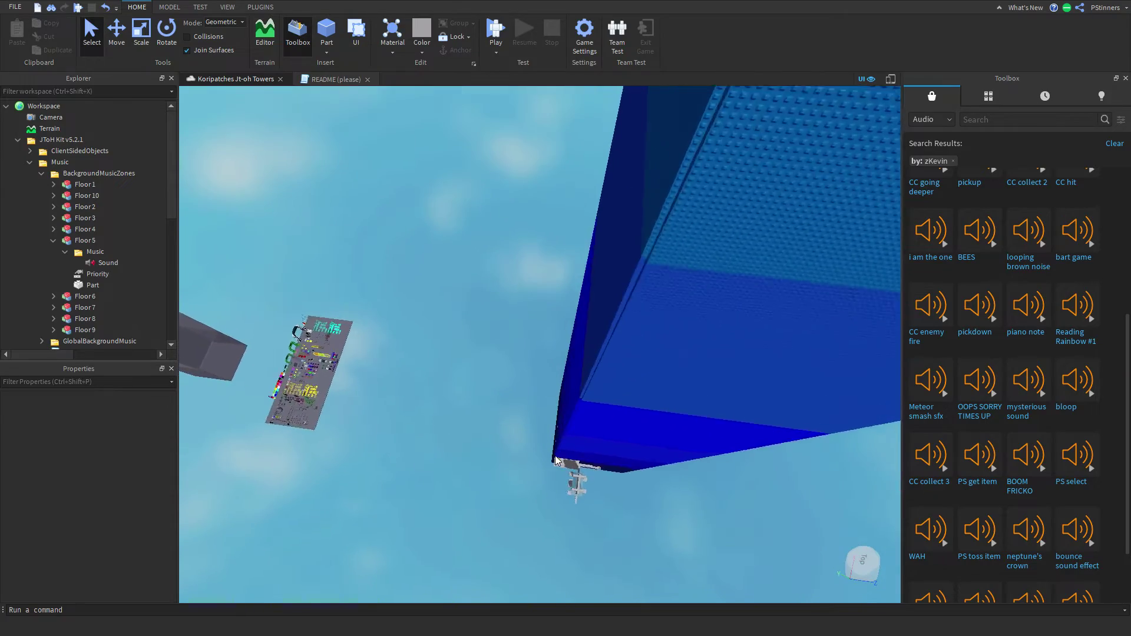
{"action": "key", "text": "w"}
{"action": "right_click_drag", "start_coordinate": [378, 378], "coordinate": [491, 241]}
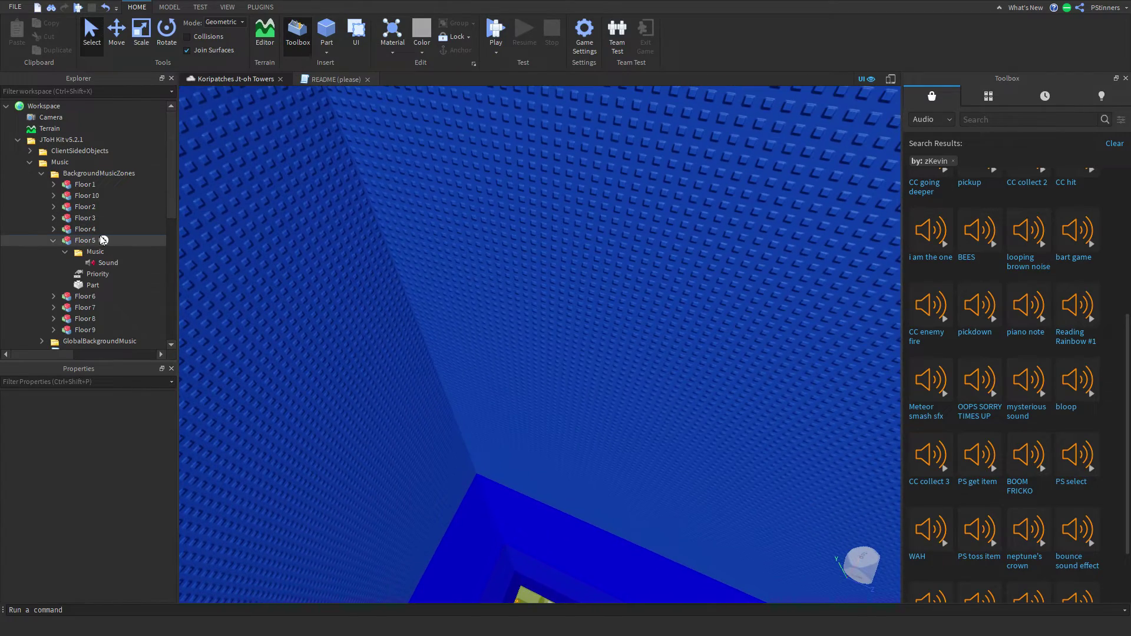
{"action": "key", "text": "f"}
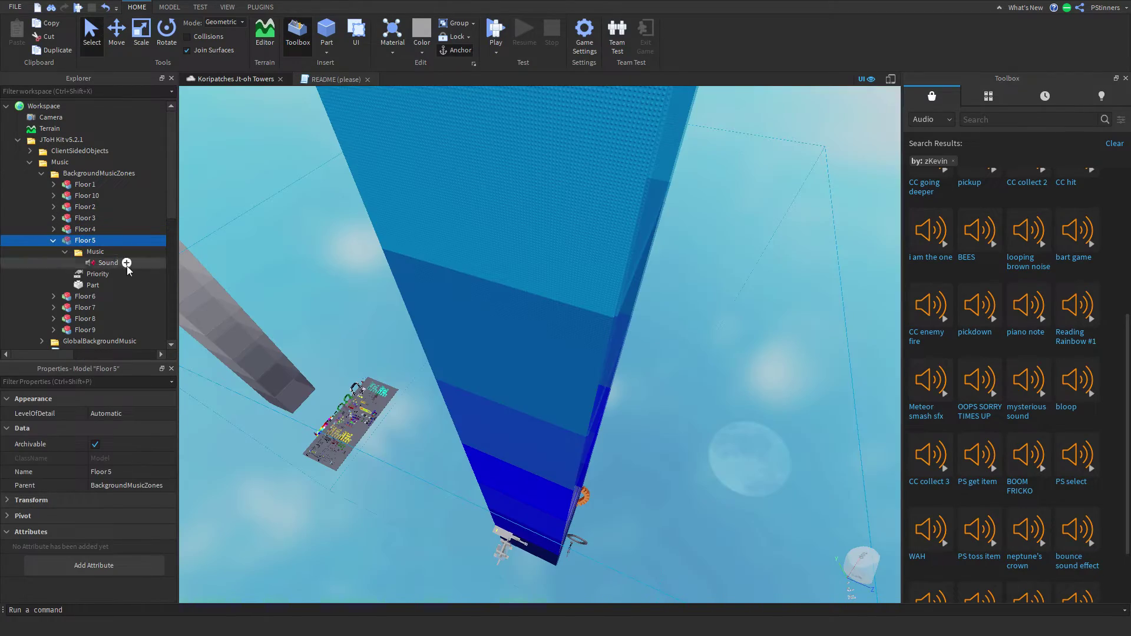
{"action": "left_click", "coordinate": [352, 356]}
{"action": "right_click_drag", "start_coordinate": [353, 355], "coordinate": [353, 356]}
{"action": "left_click", "coordinate": [86, 231]}
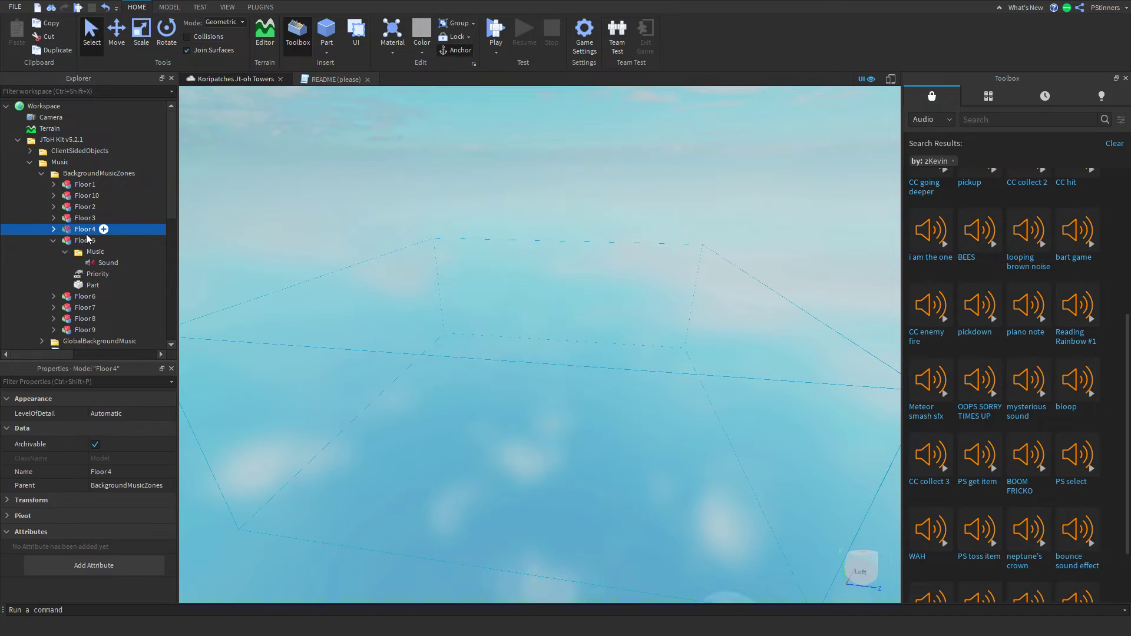
{"action": "left_click", "coordinate": [302, 323]}
{"action": "right_click_drag", "start_coordinate": [302, 323], "coordinate": [303, 323]}
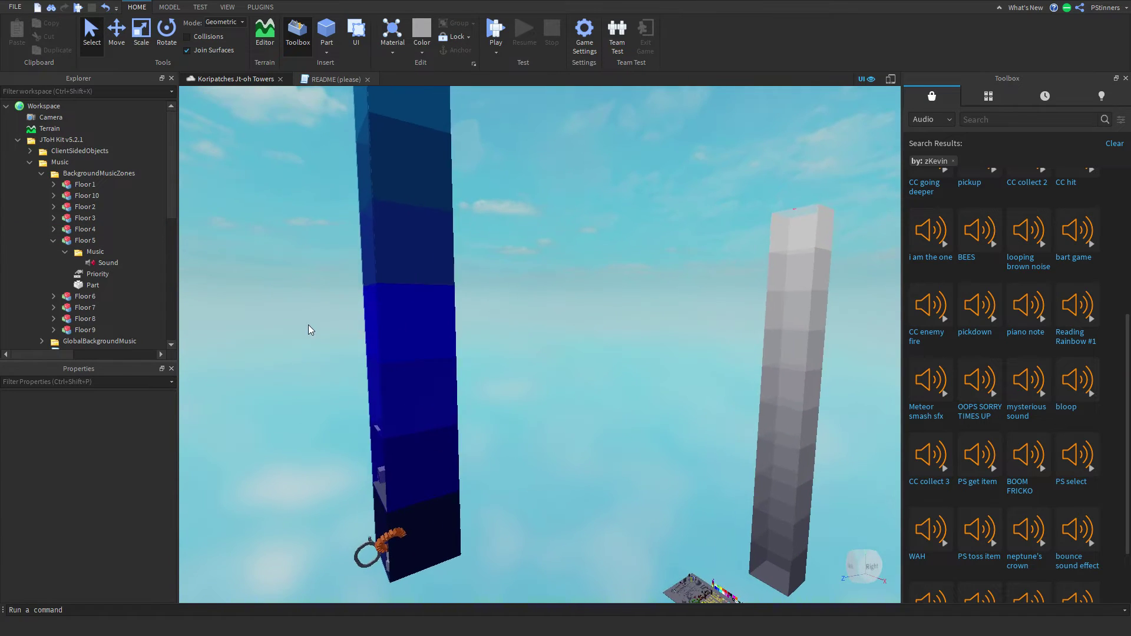
Duplicate the long grey beam and place the copy against the wall of the light-blue upper floor
{"action": "left_click_drag", "start_coordinate": [318, 310], "coordinate": [452, 470]}
{"action": "key", "text": "w"}
{"action": "key", "text": "a"}
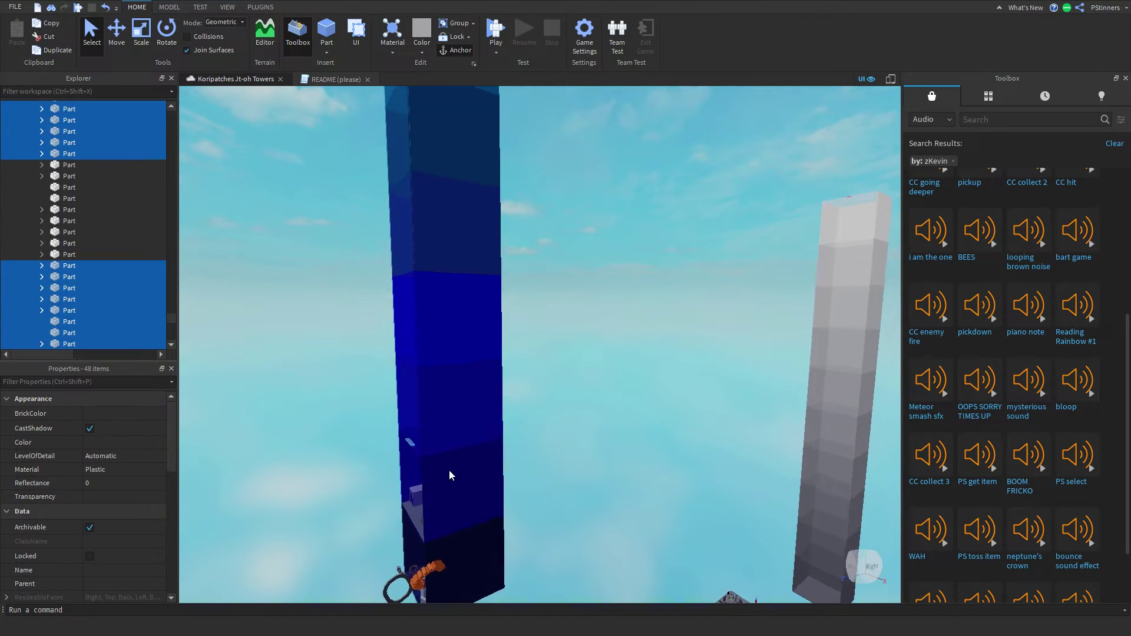
{"action": "scroll", "coordinate": [449, 469], "scroll_direction": "up", "scroll_amount": 5}
{"action": "left_click", "coordinate": [339, 397]}
{"action": "key", "text": "w"}
{"action": "right_click_drag", "start_coordinate": [338, 398], "coordinate": [550, 435]}
{"action": "key", "text": "w"}
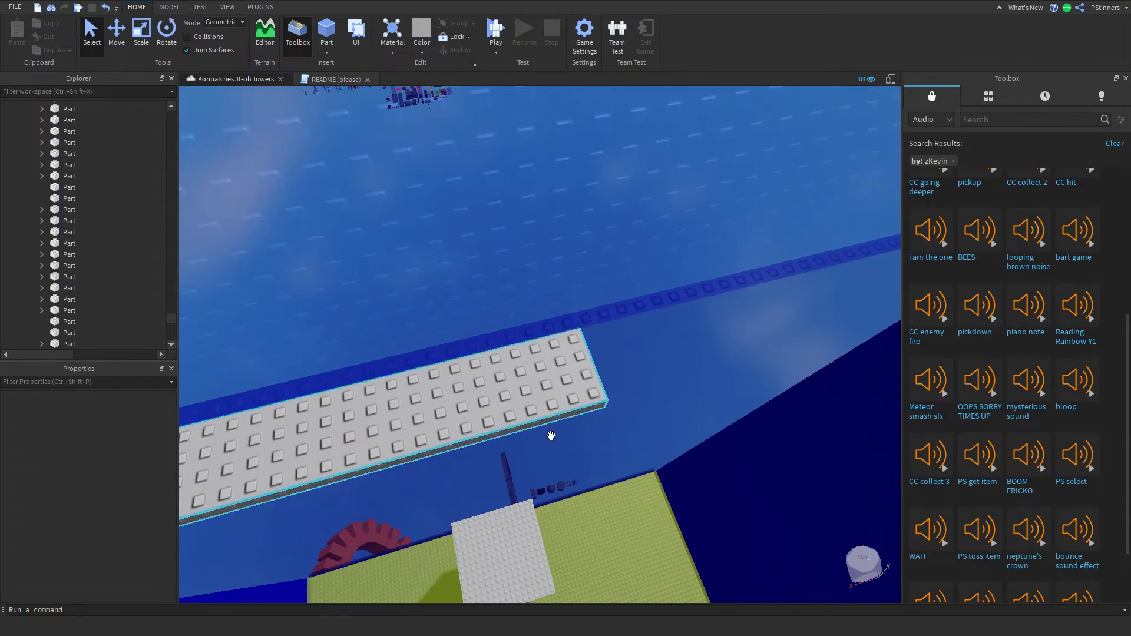
{"action": "left_click", "coordinate": [530, 387]}
{"action": "mouse_move", "coordinate": [531, 387]}
{"action": "right_mouse_down"}
{"action": "mouse_move", "coordinate": [539, 357]}
{"action": "mouse_move", "coordinate": [540, 368]}
{"action": "right_mouse_up"}
{"action": "key", "text": "s"}
{"action": "left_click_drag", "start_coordinate": [540, 367], "coordinate": [415, 335]}
{"action": "right_click_drag", "start_coordinate": [415, 336], "coordinate": [447, 102]}
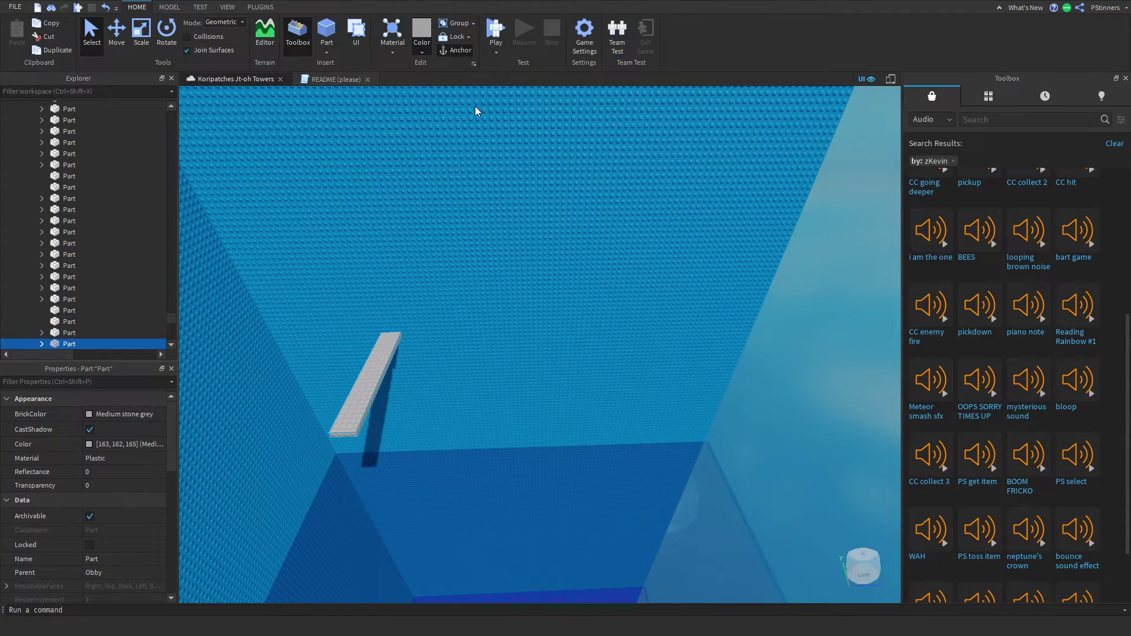
Colour the copied beam Bright green, shift it along the wall and scale it into a wide, thick block
{"action": "left_click_drag", "start_coordinate": [361, 446], "coordinate": [280, 540]}
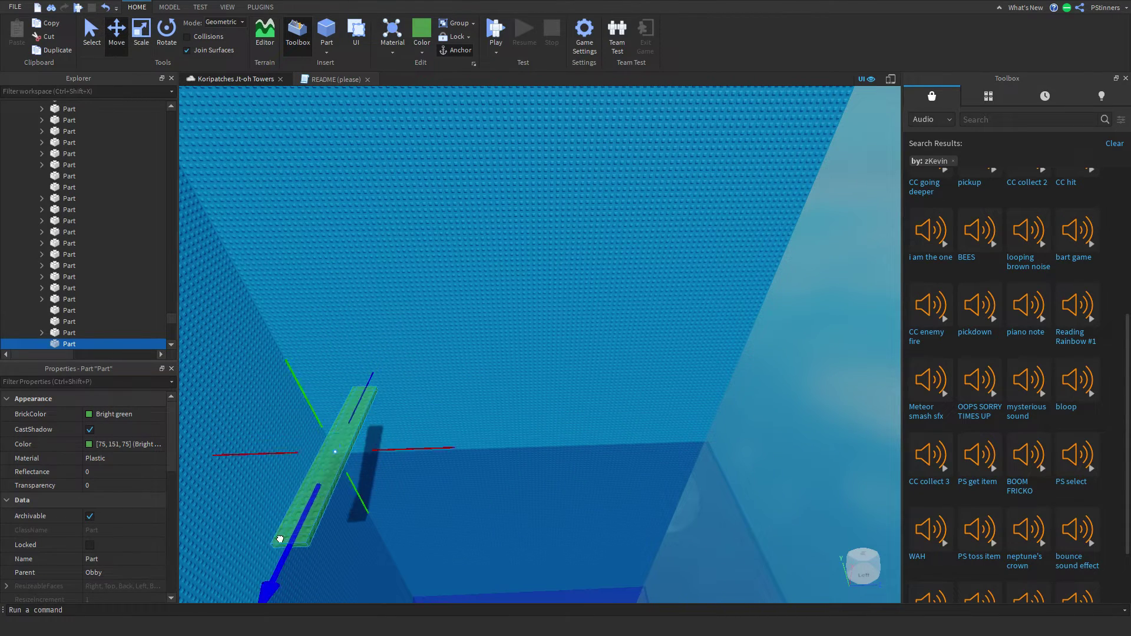
{"action": "left_click_drag", "start_coordinate": [400, 472], "coordinate": [570, 464]}
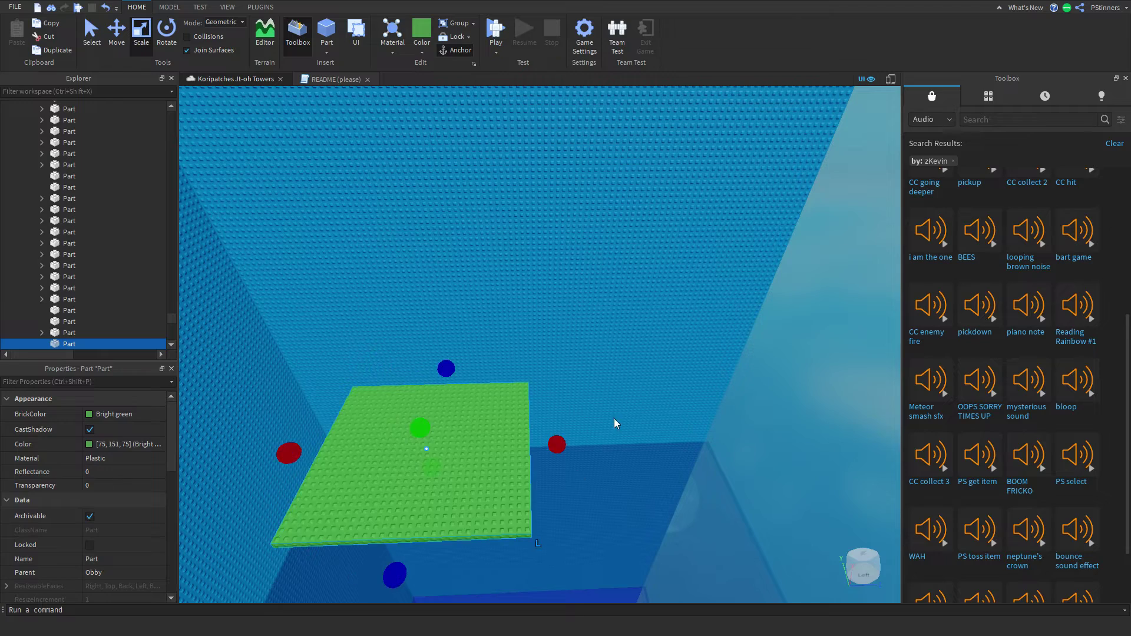
{"action": "left_click", "coordinate": [614, 419]}
{"action": "right_click_drag", "start_coordinate": [614, 419], "coordinate": [576, 369]}
{"action": "left_click", "coordinate": [573, 369]}
{"action": "left_click_drag", "start_coordinate": [540, 341], "coordinate": [540, 352]}
{"action": "right_click_drag", "start_coordinate": [540, 352], "coordinate": [450, 348]}
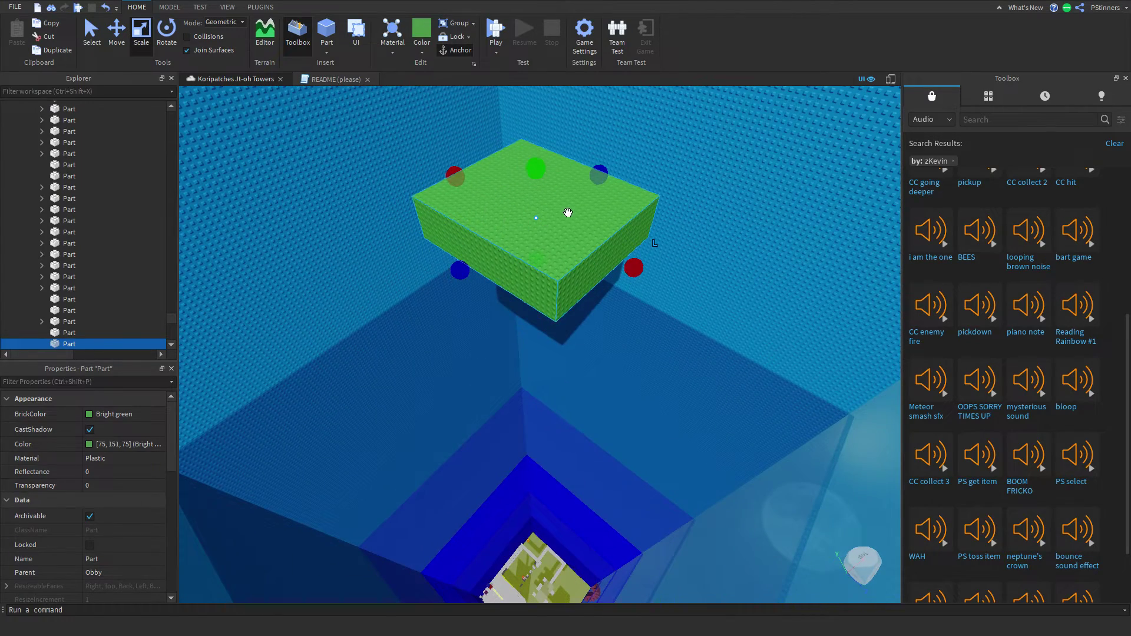
Duplicate the green block, set the copy slightly lower so it overlaps the original, and shorten it
{"action": "key", "text": "ctrl+d"}
{"action": "left_click_drag", "start_coordinate": [567, 213], "coordinate": [541, 288]}
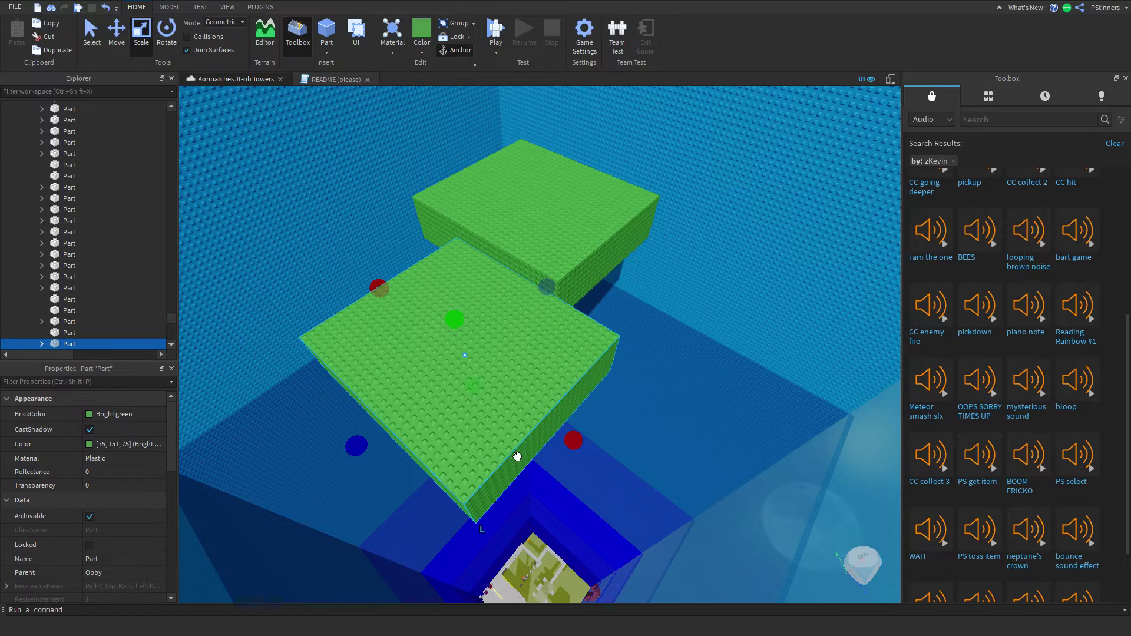
{"action": "right_click_drag", "start_coordinate": [567, 311], "coordinate": [371, 409]}
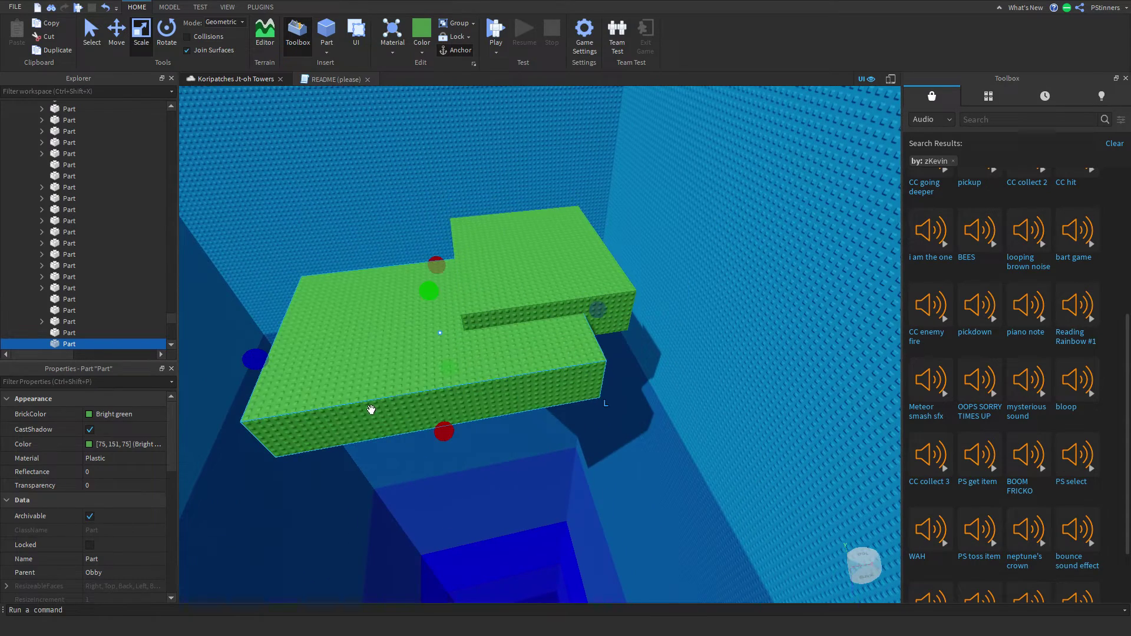
{"action": "left_click_drag", "start_coordinate": [285, 375], "coordinate": [563, 328]}
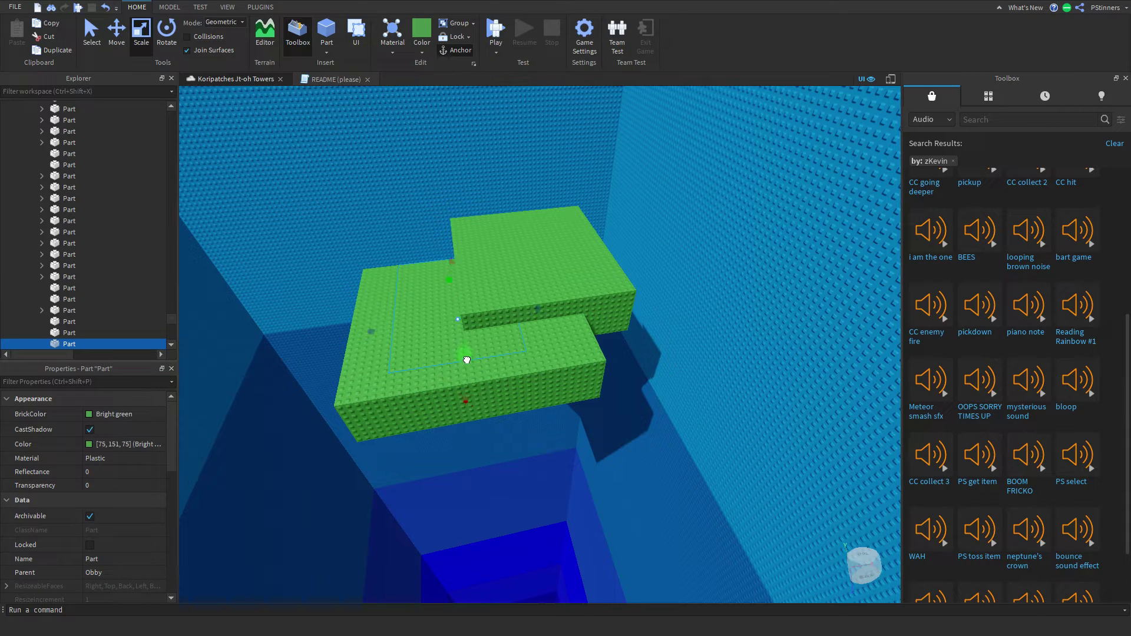
Add a smaller third green block standing on the lower block beside the first one
{"action": "left_click_drag", "start_coordinate": [468, 290], "coordinate": [449, 249]}
{"action": "right_click_drag", "start_coordinate": [538, 303], "coordinate": [599, 313]}
{"action": "left_click", "coordinate": [599, 312]}
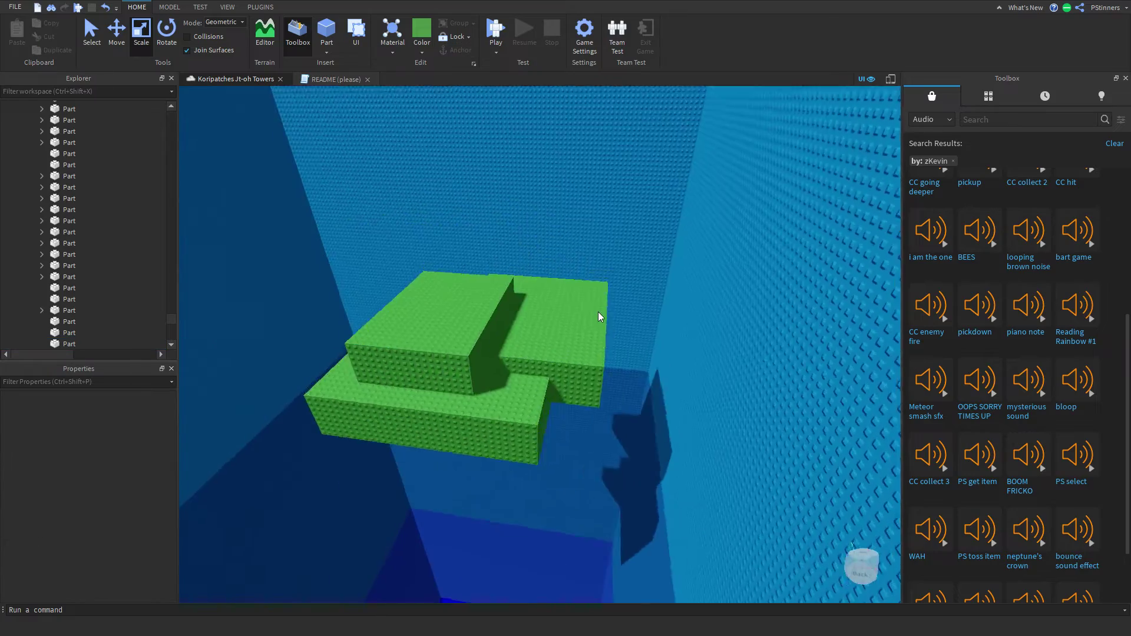
{"action": "scroll", "coordinate": [598, 312], "scroll_direction": "down", "scroll_amount": 3}
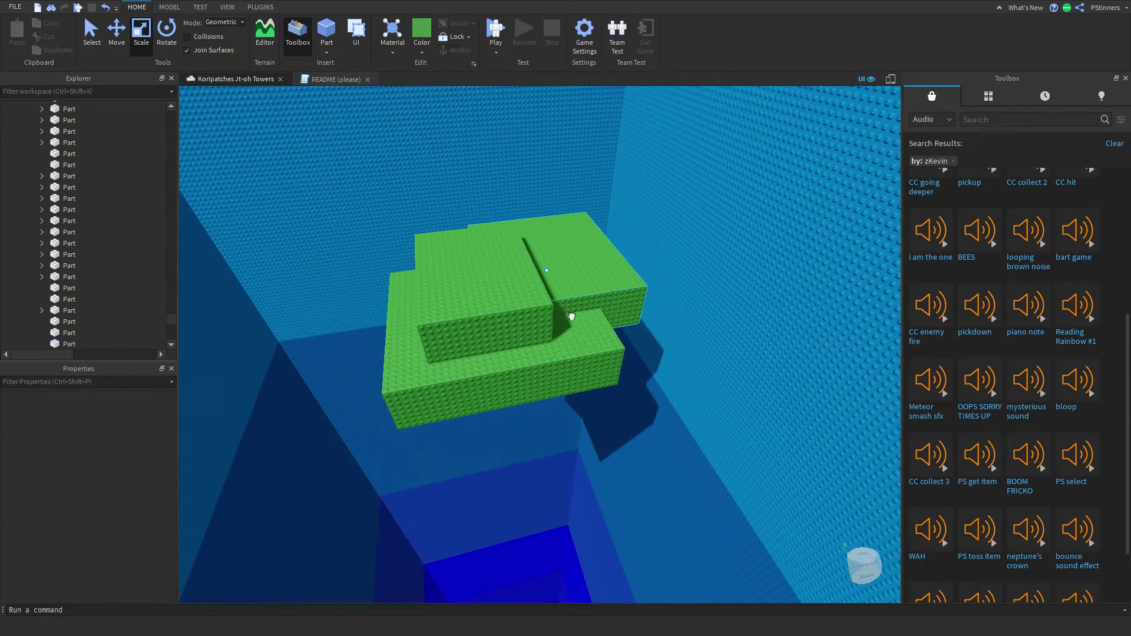
Duplicate the three-block green cluster, rotate the copy and place it beside the original as a separate platform
{"action": "left_click", "coordinate": [587, 353]}
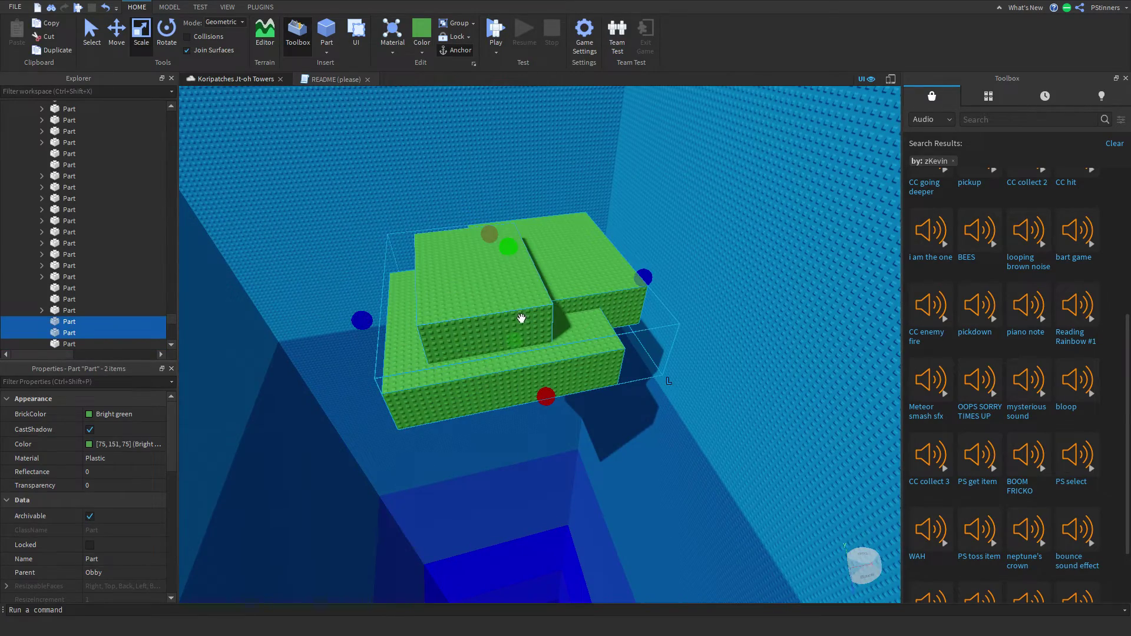
{"action": "left_click_drag", "start_coordinate": [459, 398], "coordinate": [404, 404]}
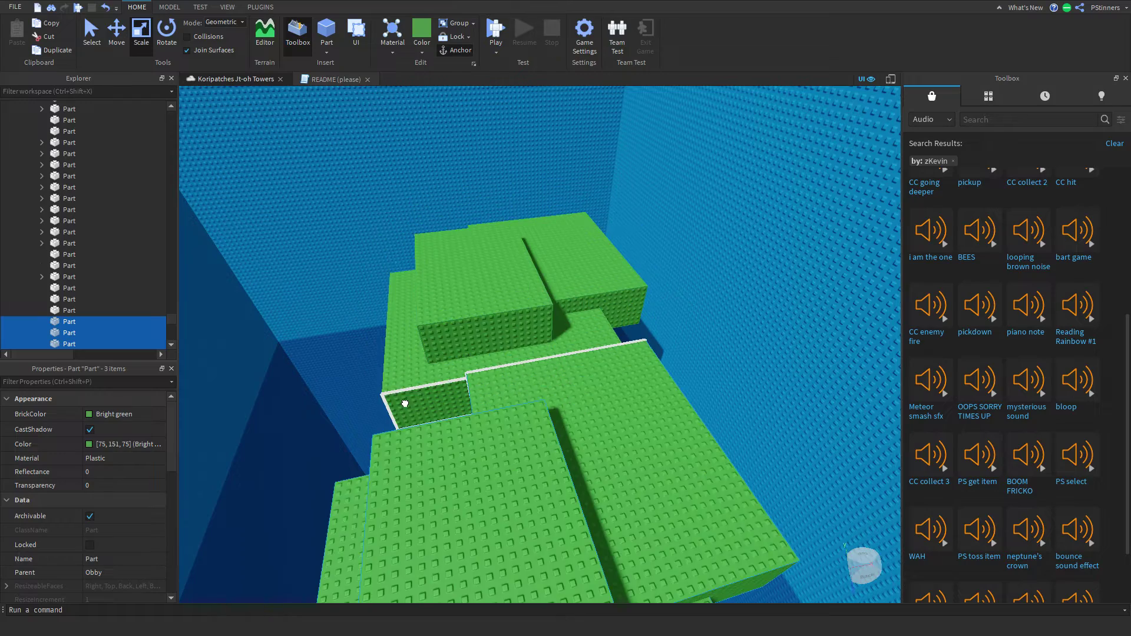
{"action": "middle_click_drag", "start_coordinate": [417, 391], "coordinate": [441, 385]}
{"action": "scroll", "coordinate": [441, 384], "scroll_direction": "down", "scroll_amount": 3}
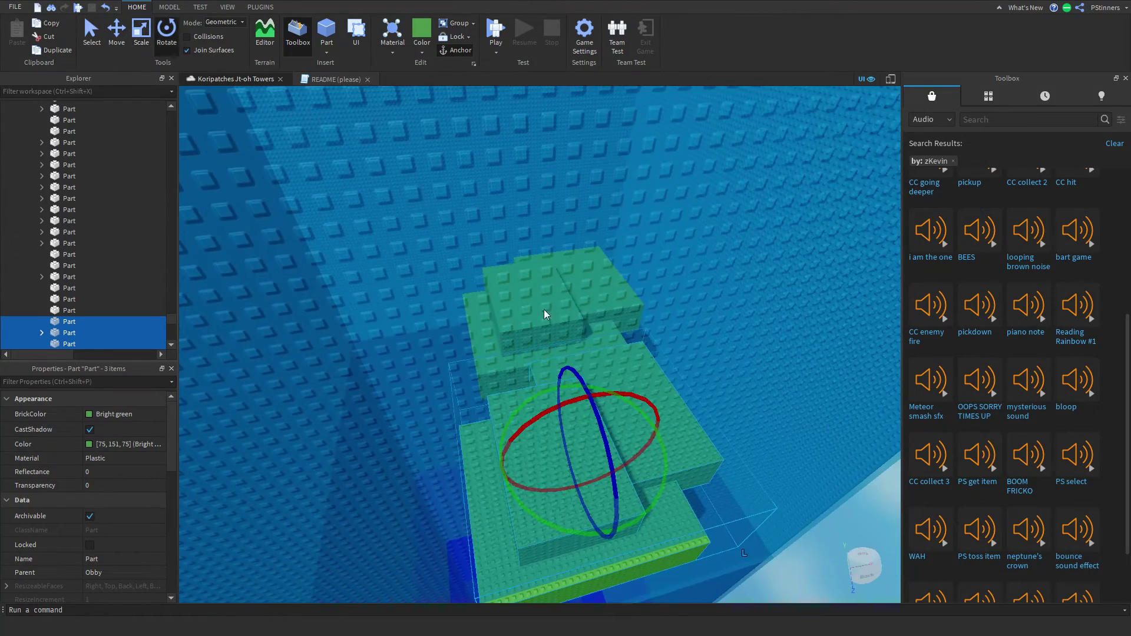
{"action": "scroll", "coordinate": [589, 412], "scroll_direction": "up", "scroll_amount": 3}
{"action": "left_click_drag", "start_coordinate": [589, 413], "coordinate": [627, 496]}
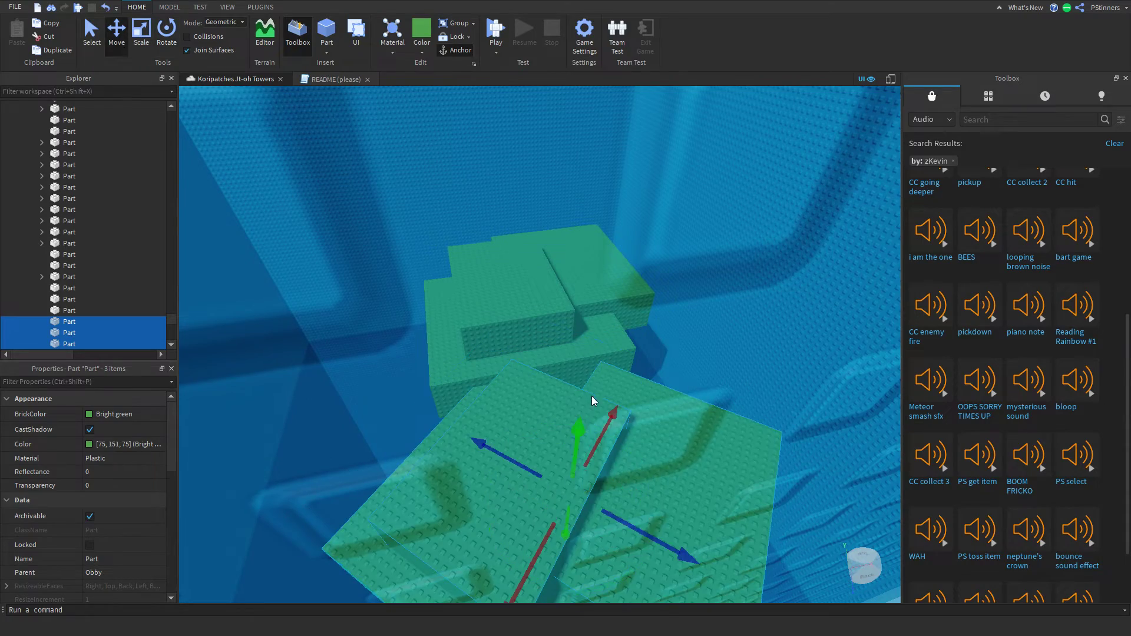
{"action": "left_click_drag", "start_coordinate": [590, 435], "coordinate": [612, 354]}
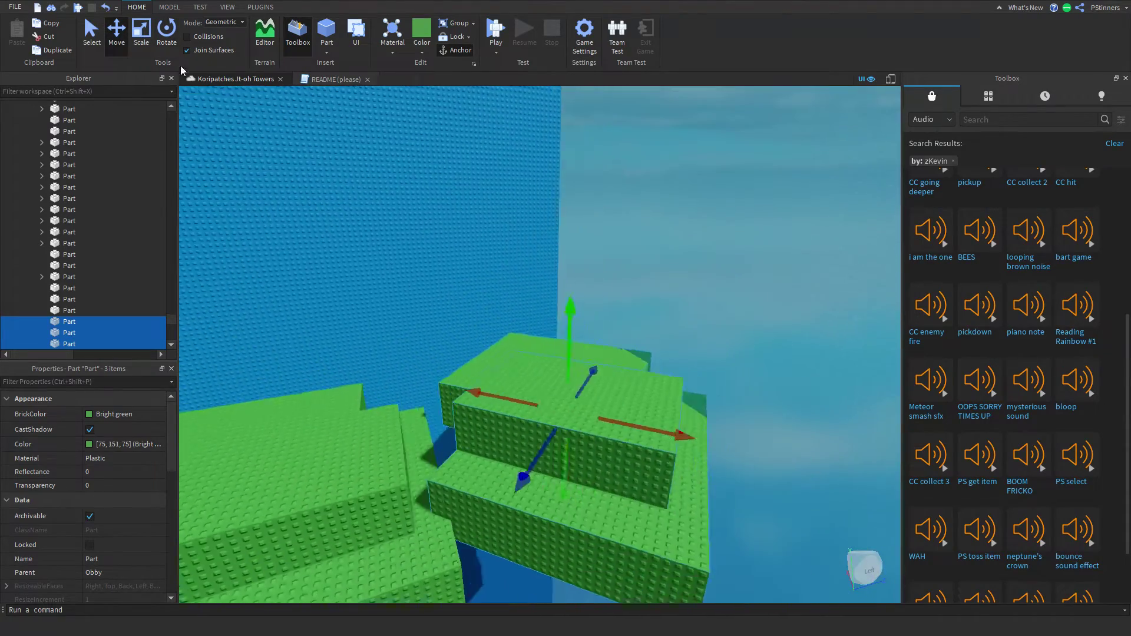
Scale the copied green cluster down and move it away from the original cluster
{"action": "key", "text": "ctrl+3"}
{"action": "left_click_drag", "start_coordinate": [706, 462], "coordinate": [643, 442]}
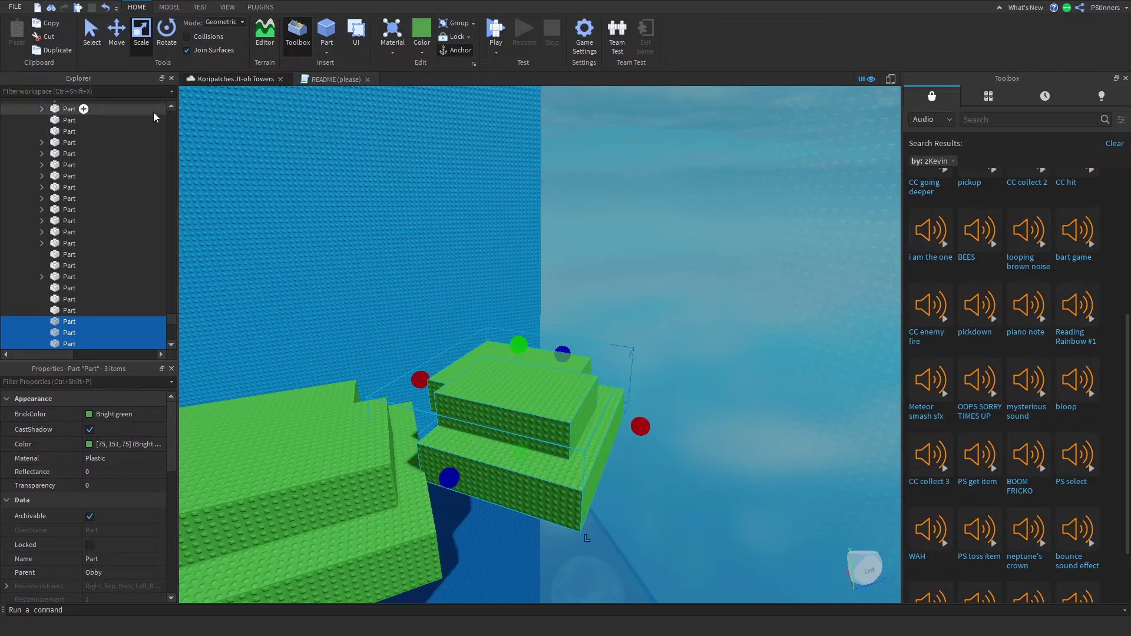
{"action": "left_click_drag", "start_coordinate": [542, 339], "coordinate": [596, 277]}
{"action": "scroll", "coordinate": [560, 300], "scroll_direction": "down", "scroll_amount": 3}
{"action": "scroll", "coordinate": [574, 299], "scroll_direction": "up", "scroll_amount": 3}
Shift the front lower block of the copied cluster sideways and shorten it
{"action": "left_click", "coordinate": [628, 264]}
{"action": "right_click_drag", "start_coordinate": [628, 264], "coordinate": [628, 264]}
{"action": "scroll", "coordinate": [628, 264], "scroll_direction": "down", "scroll_amount": 5}
{"action": "left_click", "coordinate": [604, 240]}
{"action": "scroll", "coordinate": [619, 285], "scroll_direction": "up", "scroll_amount": 4}
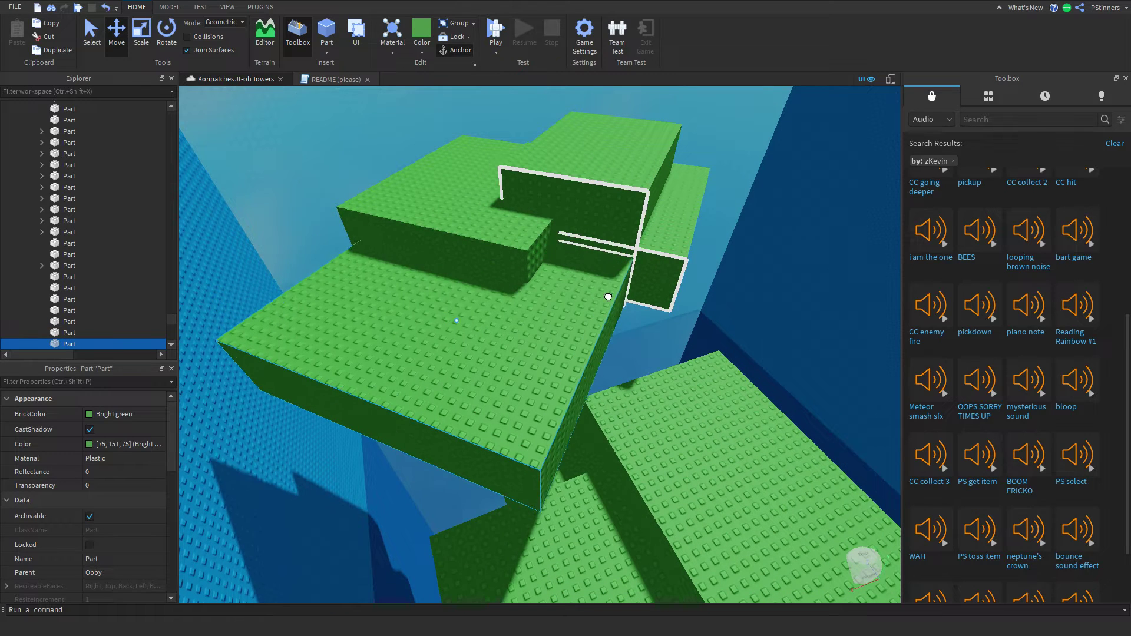
{"action": "left_click_drag", "start_coordinate": [609, 297], "coordinate": [649, 303]}
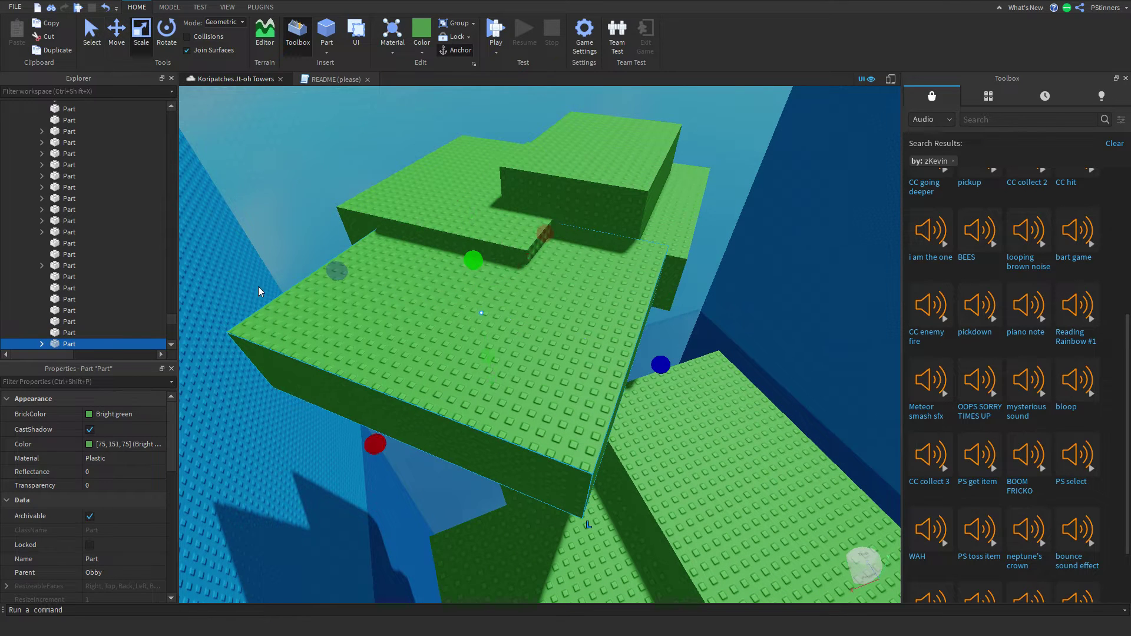
{"action": "left_click_drag", "start_coordinate": [405, 472], "coordinate": [468, 248]}
Resize the shifted block further into a small ledge beneath the neighbouring green blocks
{"action": "key", "text": "d"}
{"action": "left_click", "coordinate": [665, 338]}
{"action": "key", "text": "q"}
{"action": "right_click_drag", "start_coordinate": [665, 337], "coordinate": [647, 225]}
{"action": "left_click", "coordinate": [599, 316]}
{"action": "key", "text": "d"}
{"action": "left_click_drag", "start_coordinate": [418, 208], "coordinate": [439, 238]}
{"action": "left_click_drag", "start_coordinate": [357, 348], "coordinate": [372, 353]}
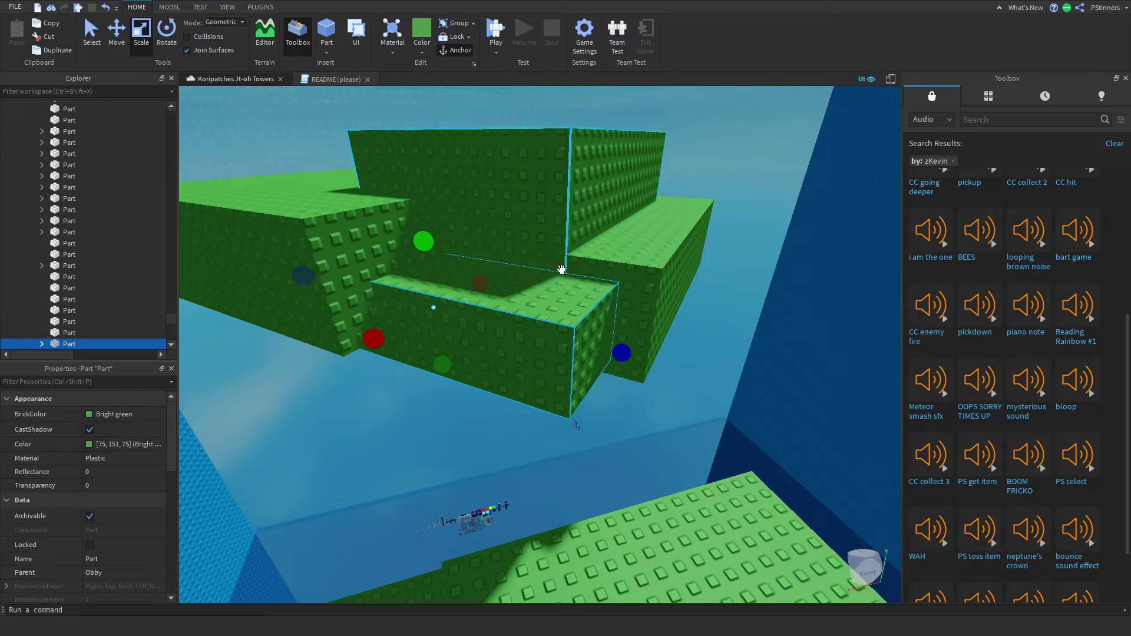
{"action": "left_click_drag", "start_coordinate": [448, 252], "coordinate": [448, 253]}
{"action": "key", "text": "d"}
Find the orange gear-shaped ring model on the tower's lower floors and select it
{"action": "left_click", "coordinate": [660, 425]}
{"action": "key", "text": "s"}
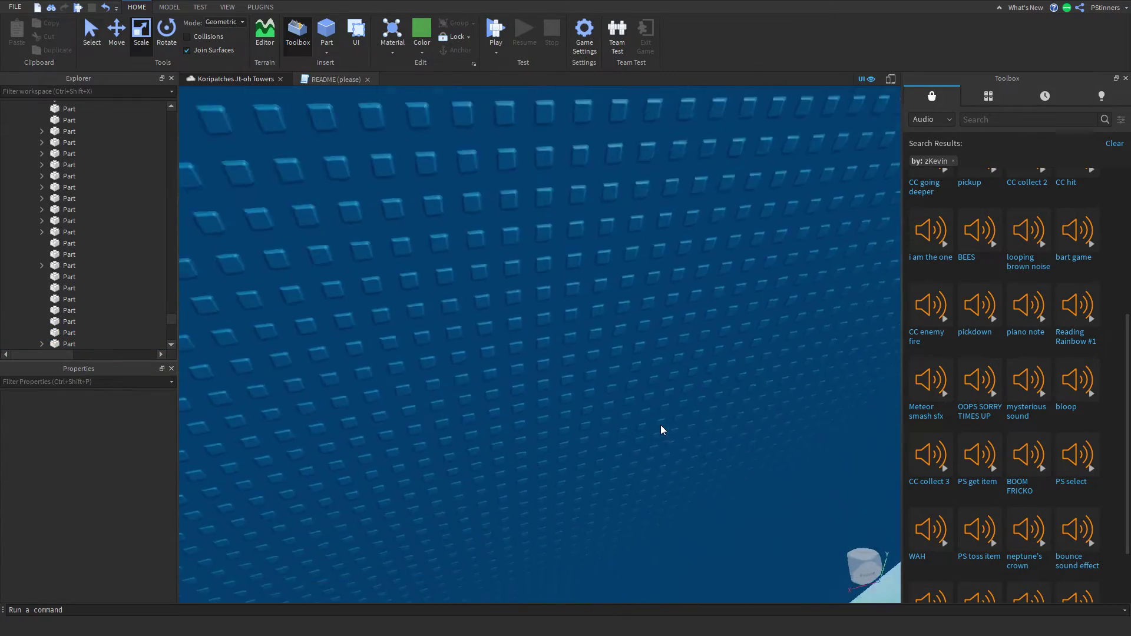
{"action": "right_click_drag", "start_coordinate": [660, 426], "coordinate": [660, 426]}
{"action": "key", "text": "w"}
{"action": "left_click_drag", "start_coordinate": [536, 352], "coordinate": [573, 431]}
{"action": "key", "text": "f"}
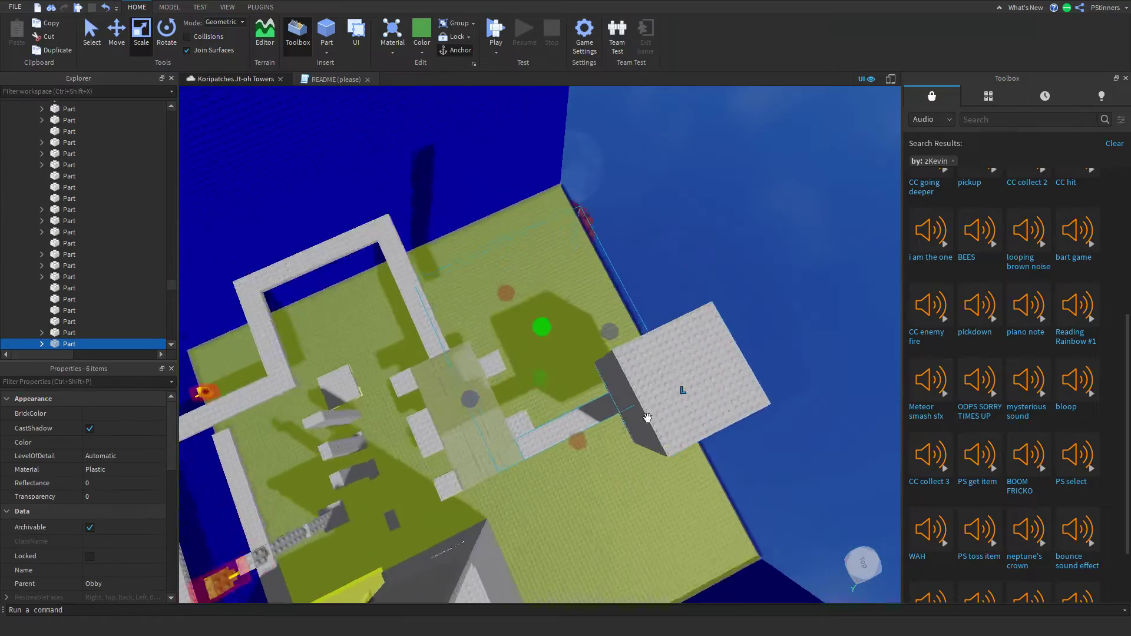
{"action": "key", "text": "w"}
{"action": "left_click", "coordinate": [694, 306]}
{"action": "right_click_drag", "start_coordinate": [686, 287], "coordinate": [686, 289]}
{"action": "key", "text": "s"}
{"action": "scroll", "coordinate": [686, 288], "scroll_direction": "up", "scroll_amount": 10}
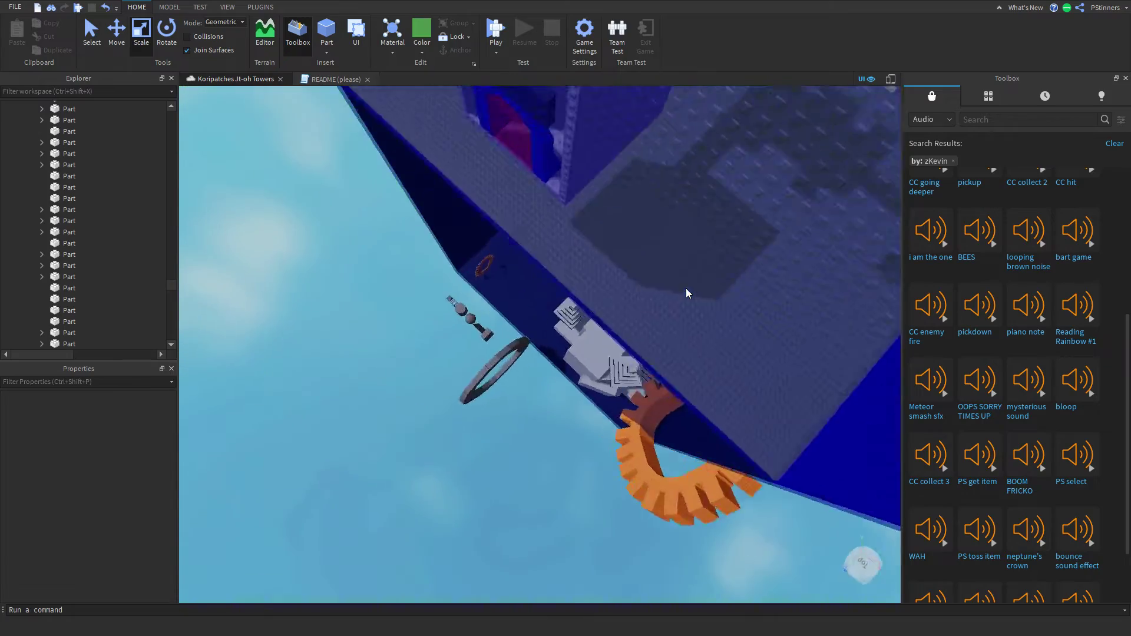
{"action": "scroll", "coordinate": [686, 289], "scroll_direction": "up", "scroll_amount": 6}
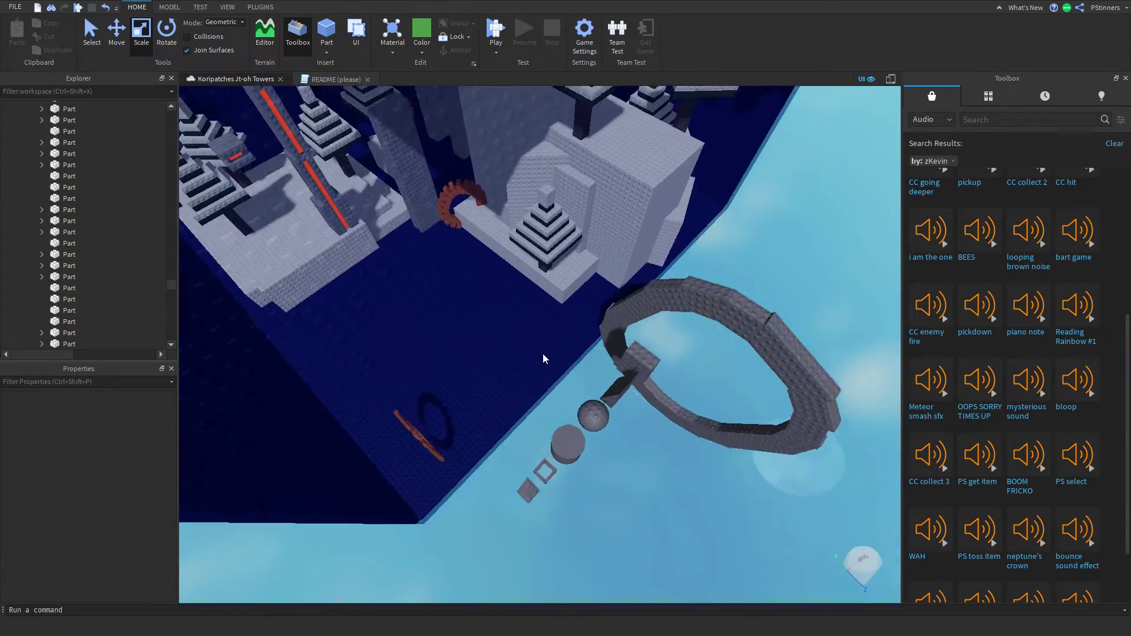
{"action": "right_click_drag", "start_coordinate": [543, 354], "coordinate": [543, 354]}
{"action": "left_click", "coordinate": [461, 490]}
Bring the orange gear ring up to the light-blue floor and lay it flat on a green block
{"action": "scroll", "coordinate": [472, 485], "scroll_direction": "up", "scroll_amount": 10}
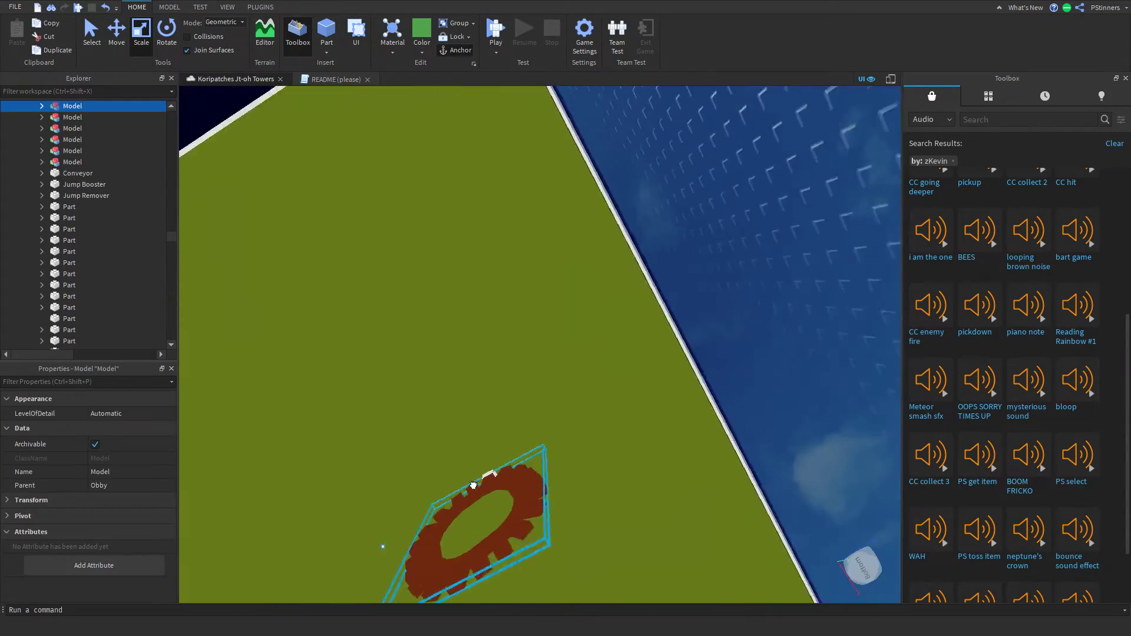
{"action": "scroll", "coordinate": [495, 369], "scroll_direction": "up", "scroll_amount": 10}
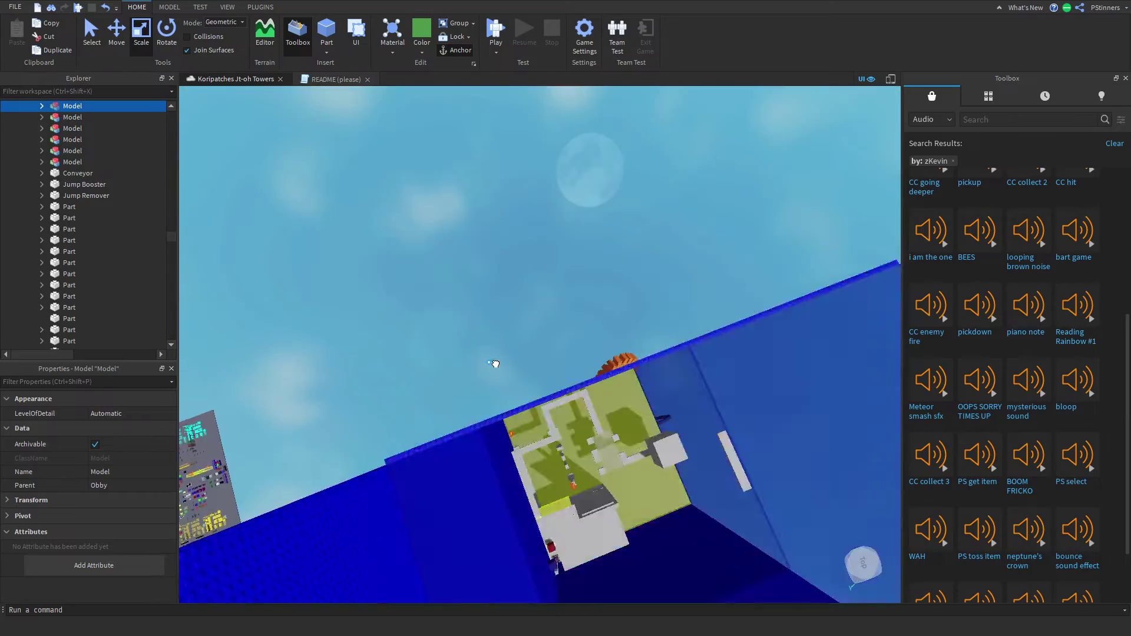
{"action": "scroll", "coordinate": [494, 364], "scroll_direction": "up", "scroll_amount": 10}
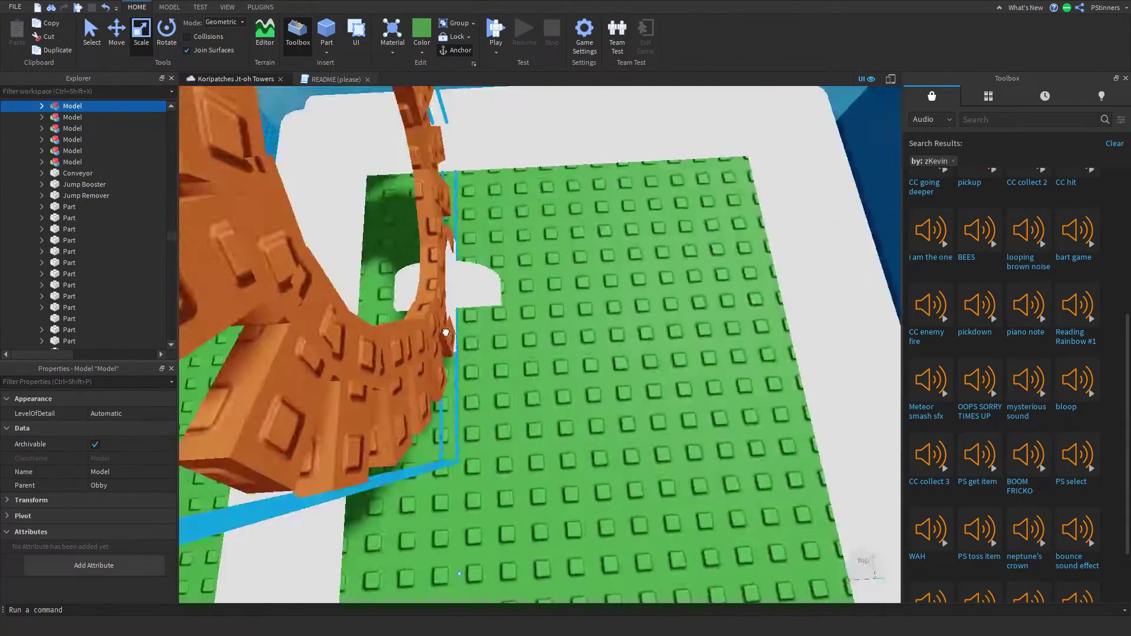
{"action": "scroll", "coordinate": [460, 345], "scroll_direction": "down", "scroll_amount": 5}
{"action": "left_click_drag", "start_coordinate": [445, 332], "coordinate": [538, 348]}
{"action": "left_click", "coordinate": [580, 306]}
{"action": "right_click_drag", "start_coordinate": [580, 306], "coordinate": [560, 348]}
{"action": "scroll", "coordinate": [560, 348], "scroll_direction": "down", "scroll_amount": 1}
Duplicate the gear ring three times, distributing the copies over both green clusters and standing the last one upright
{"action": "left_click", "coordinate": [548, 360]}
{"action": "key", "text": "ctrl+d"}
{"action": "left_click_drag", "start_coordinate": [548, 360], "coordinate": [567, 271]}
{"action": "key", "text": "ctrl+d"}
{"action": "right_click_drag", "start_coordinate": [566, 271], "coordinate": [573, 267]}
{"action": "key", "text": "ctrl+d"}
{"action": "left_click_drag", "start_coordinate": [586, 289], "coordinate": [563, 413]}
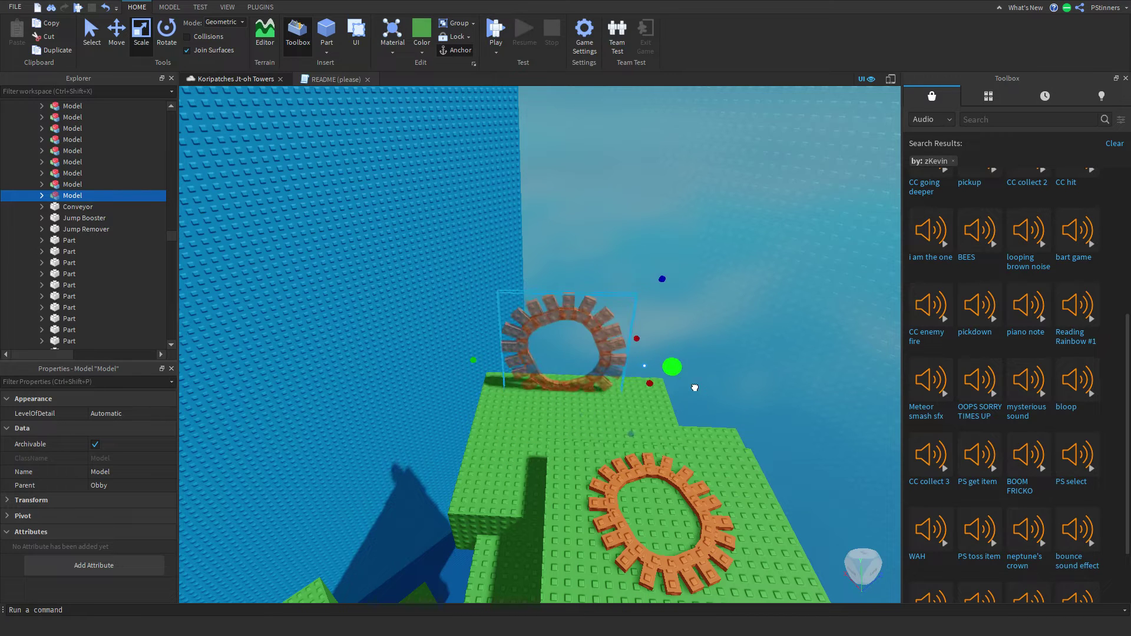
Enlarge the upright gear ring at the end of the second green cluster and tilt it
{"action": "left_click_drag", "start_coordinate": [679, 398], "coordinate": [715, 400]}
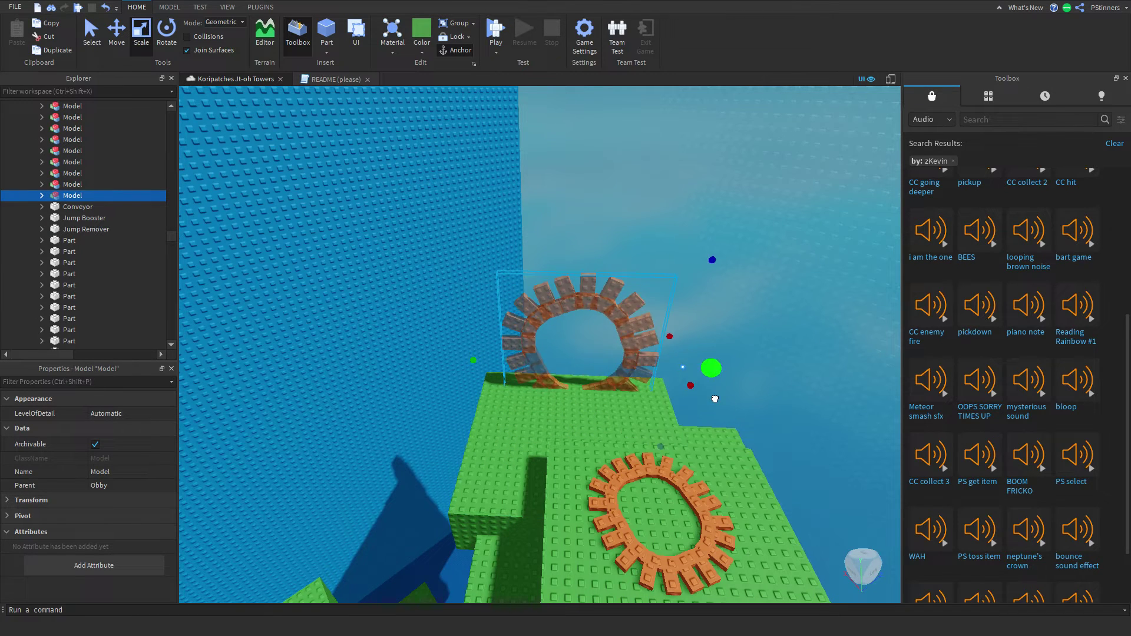
{"action": "left_click_drag", "start_coordinate": [675, 464], "coordinate": [673, 482]}
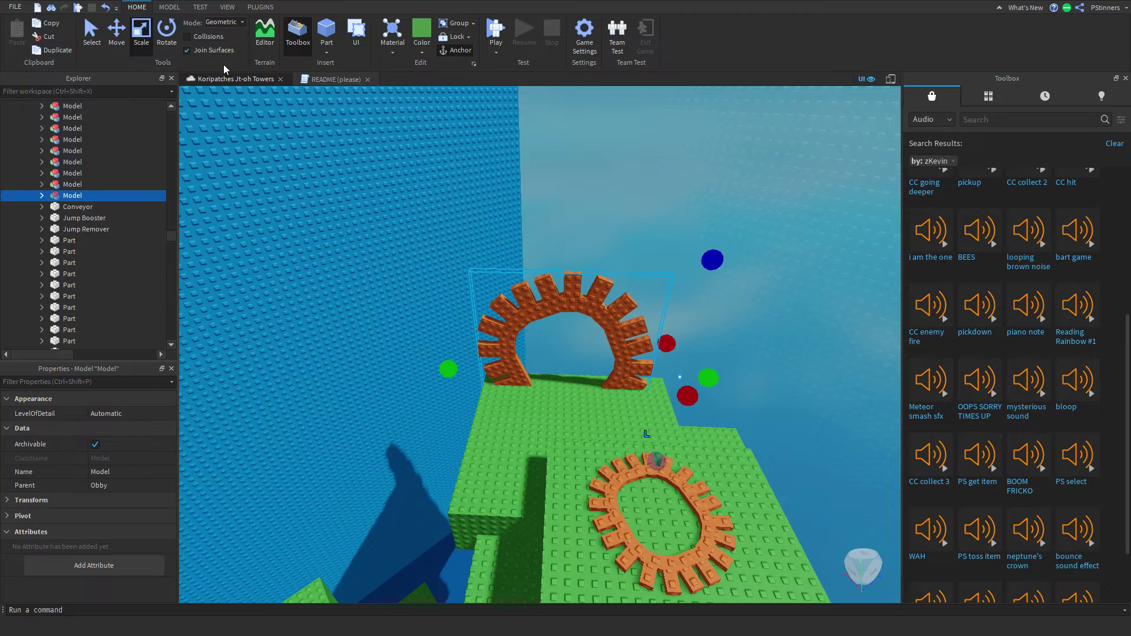
{"action": "left_click_drag", "start_coordinate": [689, 319], "coordinate": [508, 253]}
{"action": "left_click_drag", "start_coordinate": [566, 333], "coordinate": [552, 343]}
Shift the large tilted gear ring over the outer edge of the green block near the wall
{"action": "left_click", "coordinate": [691, 339]}
{"action": "key", "text": "w"}
{"action": "key", "text": "a"}
{"action": "right_click_drag", "start_coordinate": [691, 339], "coordinate": [701, 254]}
{"action": "left_click", "coordinate": [701, 254]}
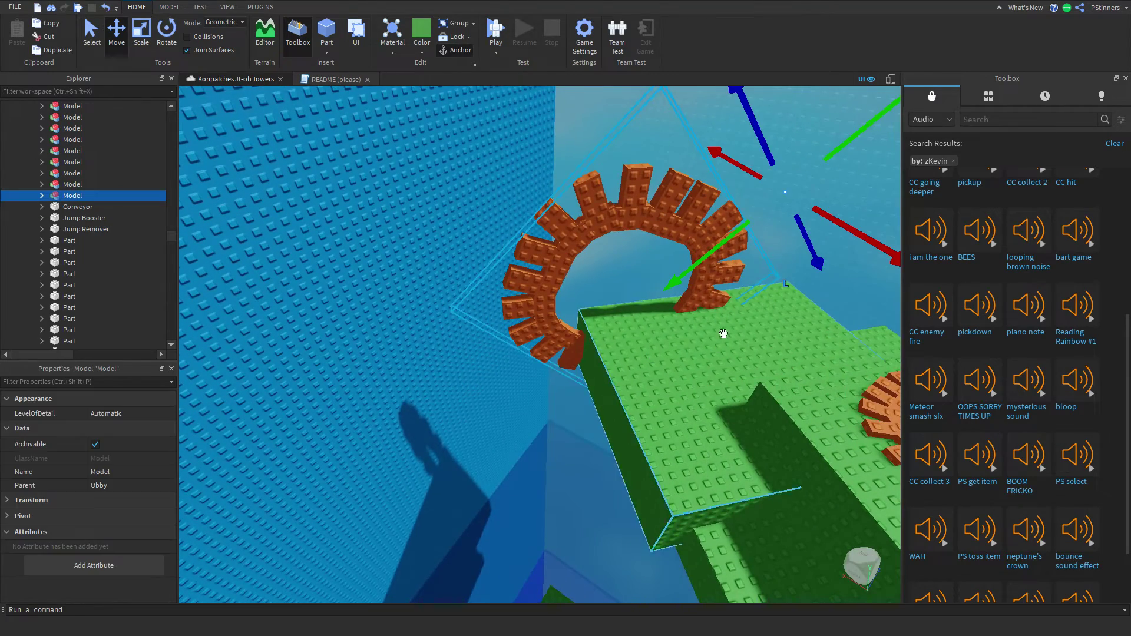
{"action": "left_click_drag", "start_coordinate": [689, 278], "coordinate": [667, 298]}
{"action": "left_click", "coordinate": [500, 405]}
{"action": "key", "text": "s"}
{"action": "right_click_drag", "start_coordinate": [500, 404], "coordinate": [500, 404]}
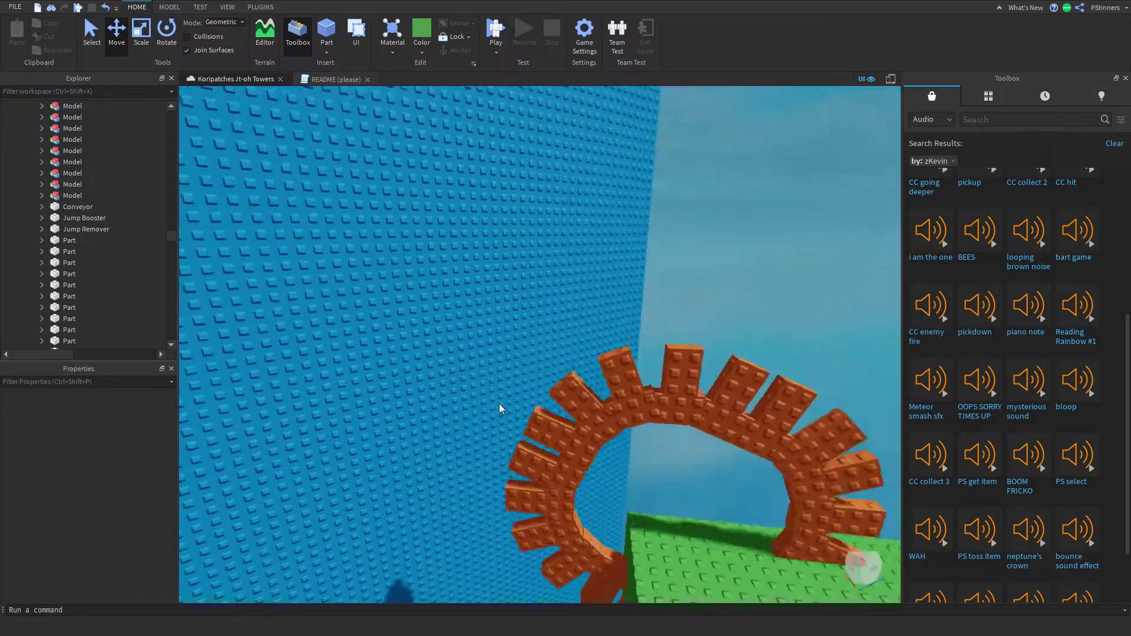
{"action": "key", "text": "s"}
{"action": "right_click_drag", "start_coordinate": [426, 399], "coordinate": [422, 401]}
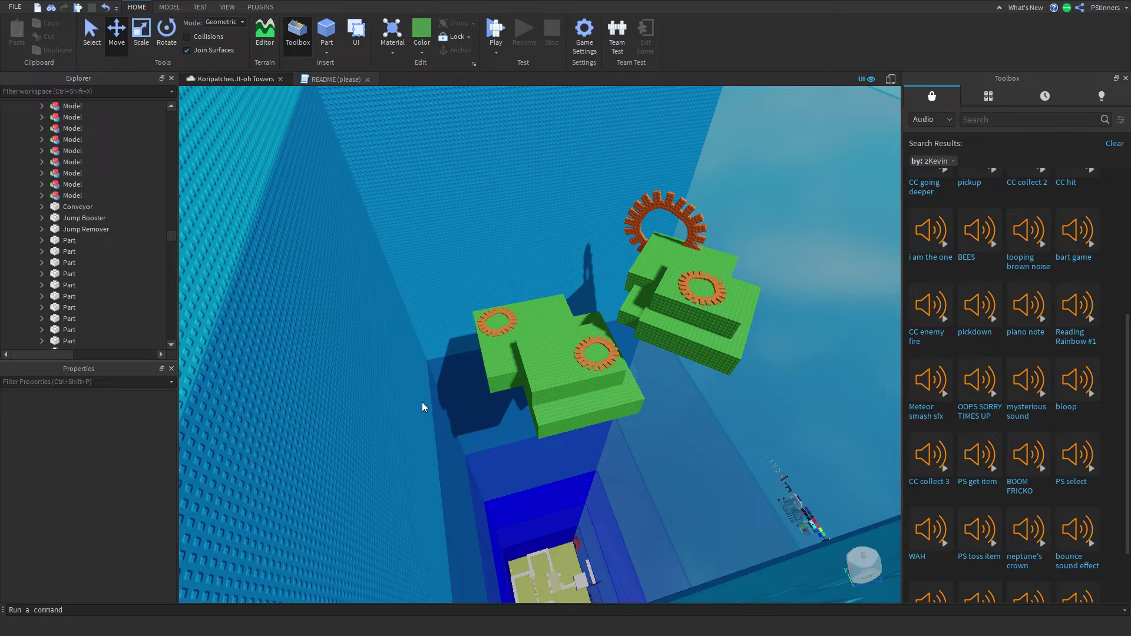
Preview several Toolbox audio clips, including Meteor smash sfx, PS select, neptune's crown and I am the one
{"action": "left_click", "coordinate": [943, 397]}
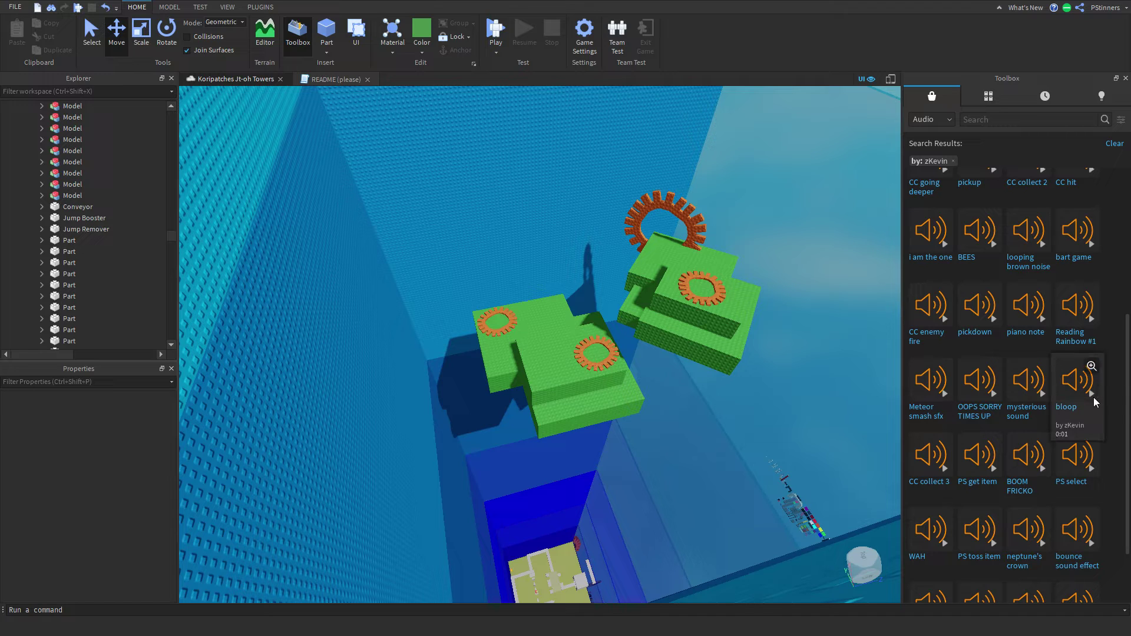
{"action": "left_click", "coordinate": [1091, 469]}
{"action": "scroll", "coordinate": [1088, 472], "scroll_direction": "down", "scroll_amount": 3}
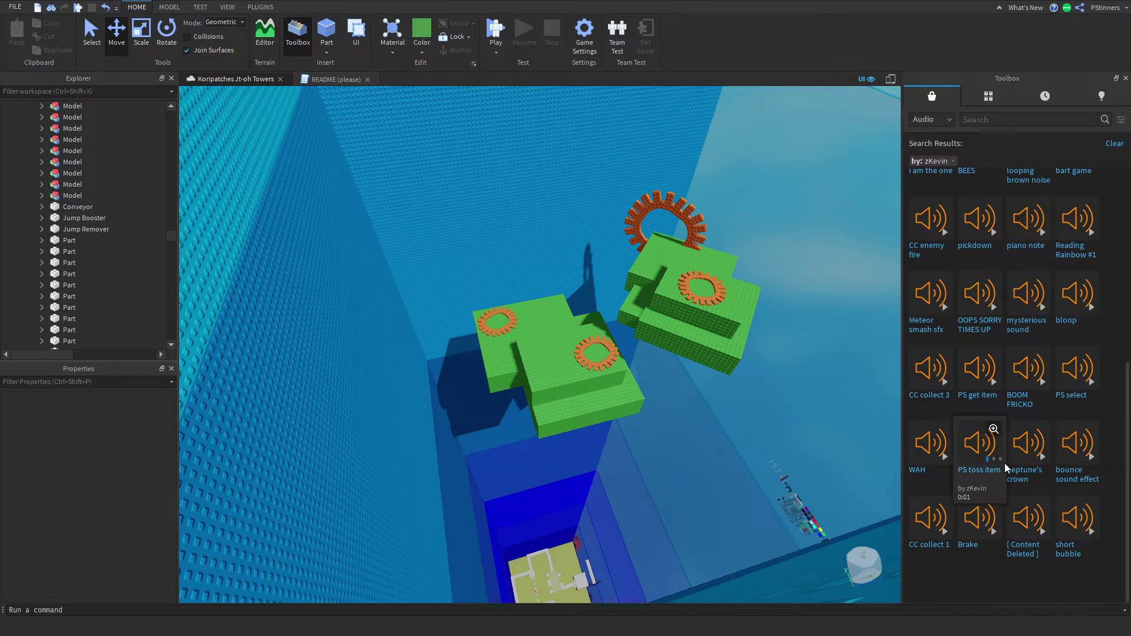
{"action": "left_click", "coordinate": [1042, 460]}
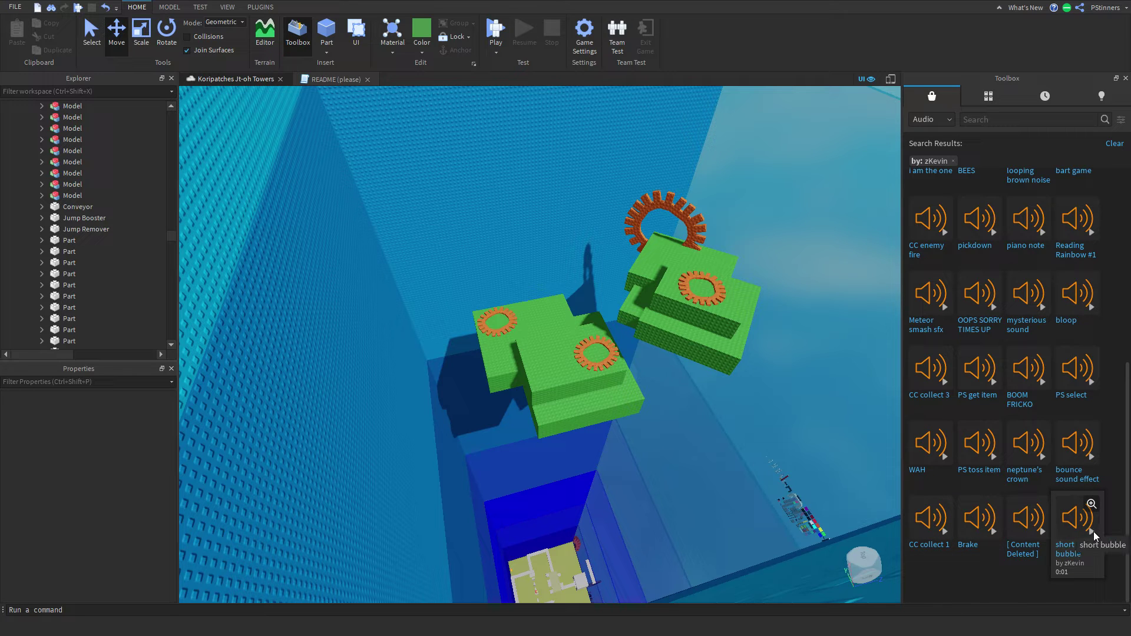
{"action": "right_click_drag", "start_coordinate": [654, 355], "coordinate": [655, 355]}
{"action": "scroll", "coordinate": [1057, 272], "scroll_direction": "up", "scroll_amount": 5}
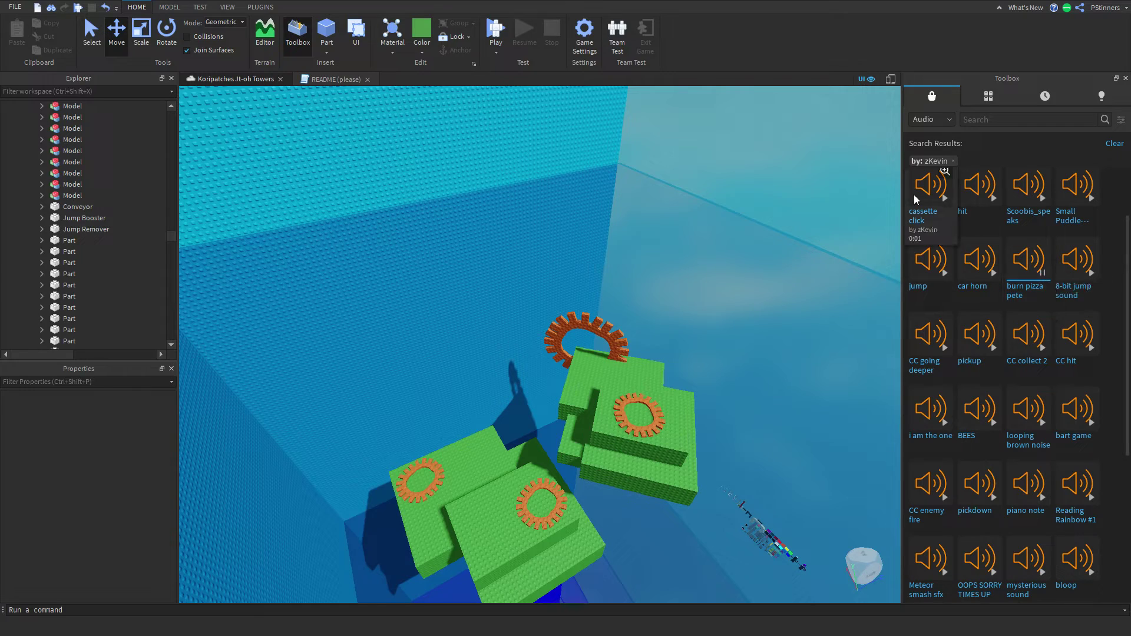
{"action": "key", "text": "w"}
{"action": "right_click_drag", "start_coordinate": [654, 391], "coordinate": [654, 392]}
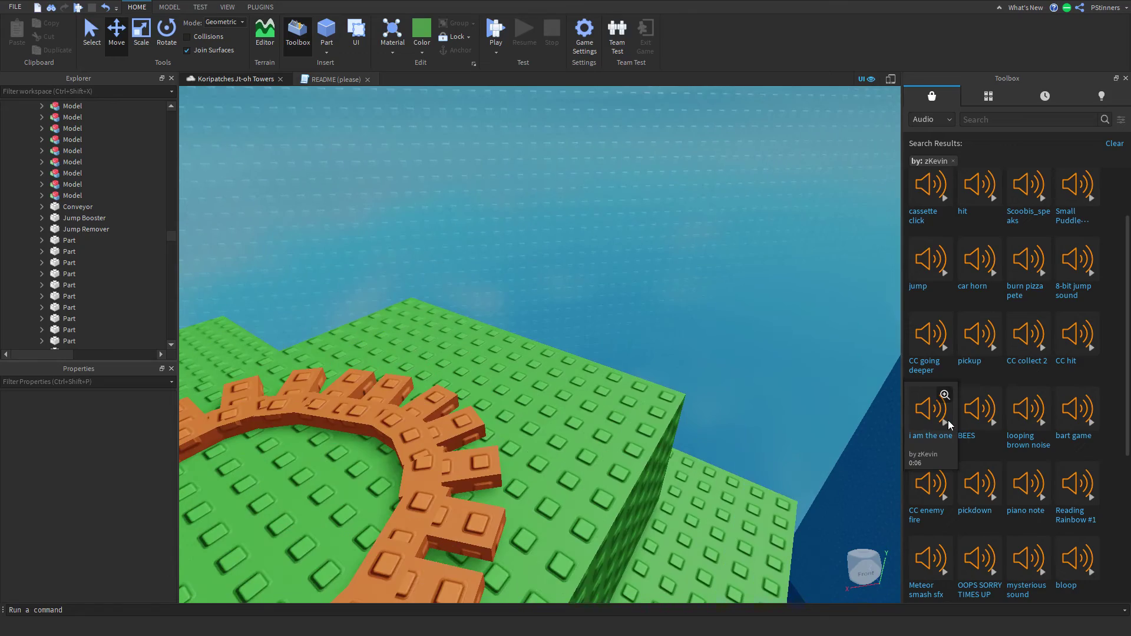
{"action": "left_click", "coordinate": [946, 423]}
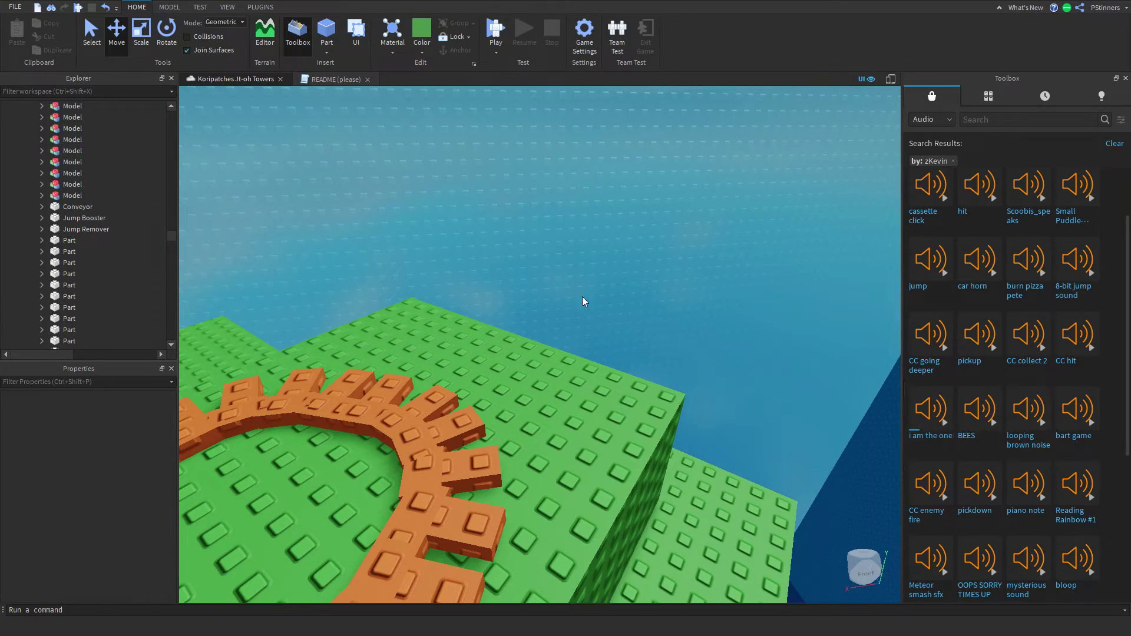
Examine the part with the cat picture elsewhere in the tower and return to the green clusters
{"action": "right_click_drag", "start_coordinate": [549, 284], "coordinate": [549, 284]}
{"action": "key", "text": "w"}
{"action": "left_click_drag", "start_coordinate": [465, 285], "coordinate": [470, 355]}
{"action": "right_click_drag", "start_coordinate": [469, 355], "coordinate": [448, 348]}
{"action": "left_click", "coordinate": [448, 349]}
{"action": "key", "text": "w"}
{"action": "key", "text": "w"}
{"action": "key", "text": "s"}
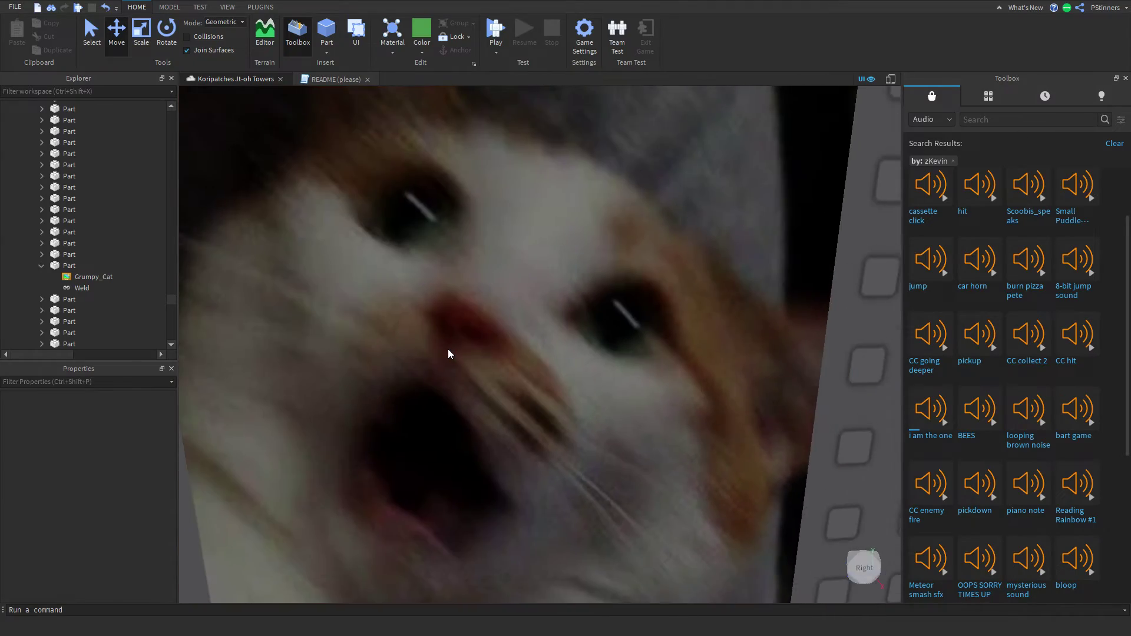
{"action": "scroll", "coordinate": [448, 349], "scroll_direction": "down", "scroll_amount": 10}
{"action": "right_click_drag", "start_coordinate": [423, 492], "coordinate": [423, 492]}
{"action": "right_click_drag", "start_coordinate": [583, 465], "coordinate": [584, 465]}
{"action": "key", "text": "w"}
{"action": "key", "text": "w"}
{"action": "key", "text": "s"}
Lengthen the raised middle block of the first green cluster outward past the lower block
{"action": "left_click", "coordinate": [543, 359]}
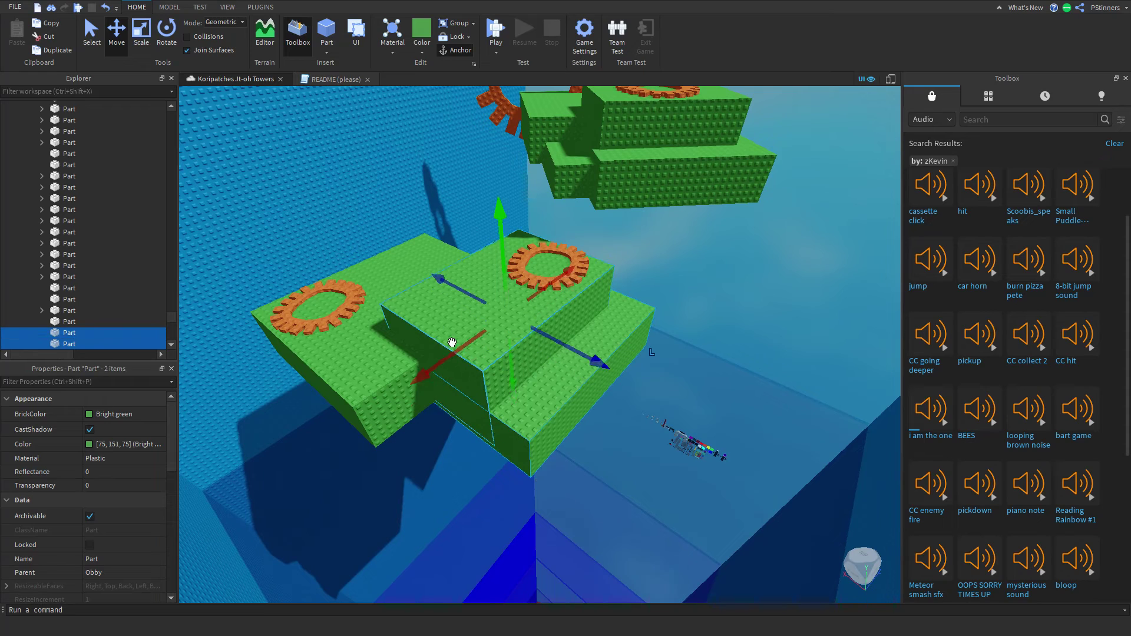
{"action": "key", "text": "w"}
{"action": "left_click", "coordinate": [389, 315]}
{"action": "key", "text": "ctrl+3"}
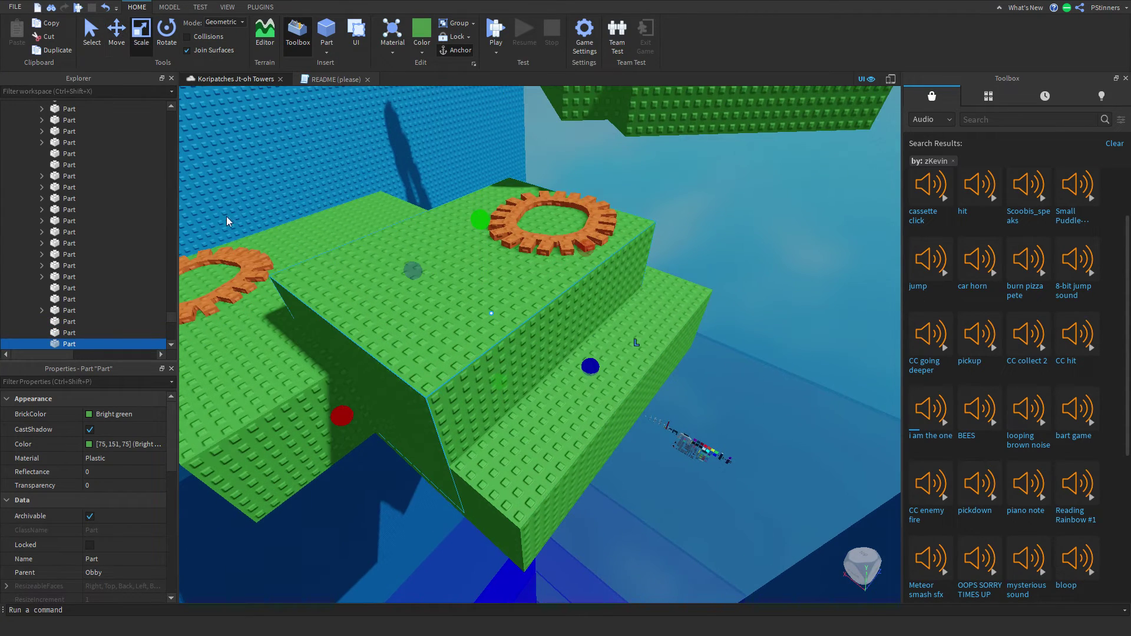
{"action": "left_click_drag", "start_coordinate": [360, 430], "coordinate": [288, 442]}
Make a small floating copy of the first cluster's three blocks above it and colour the copy Institutional white
{"action": "key", "text": "s"}
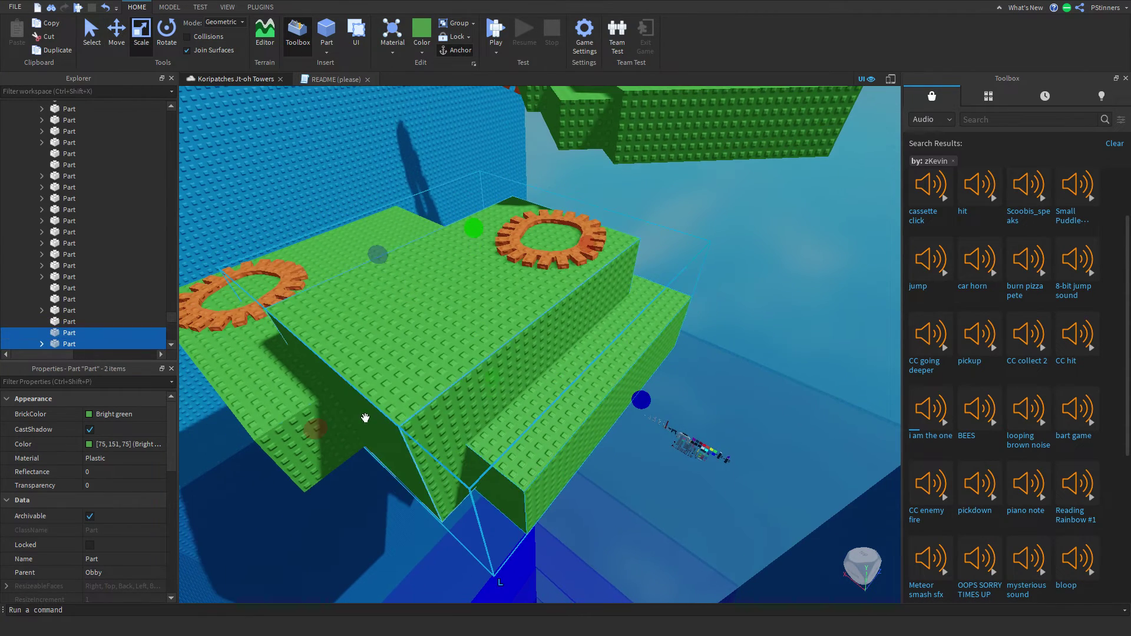
{"action": "key", "text": "ctrl+d"}
{"action": "key", "text": "s"}
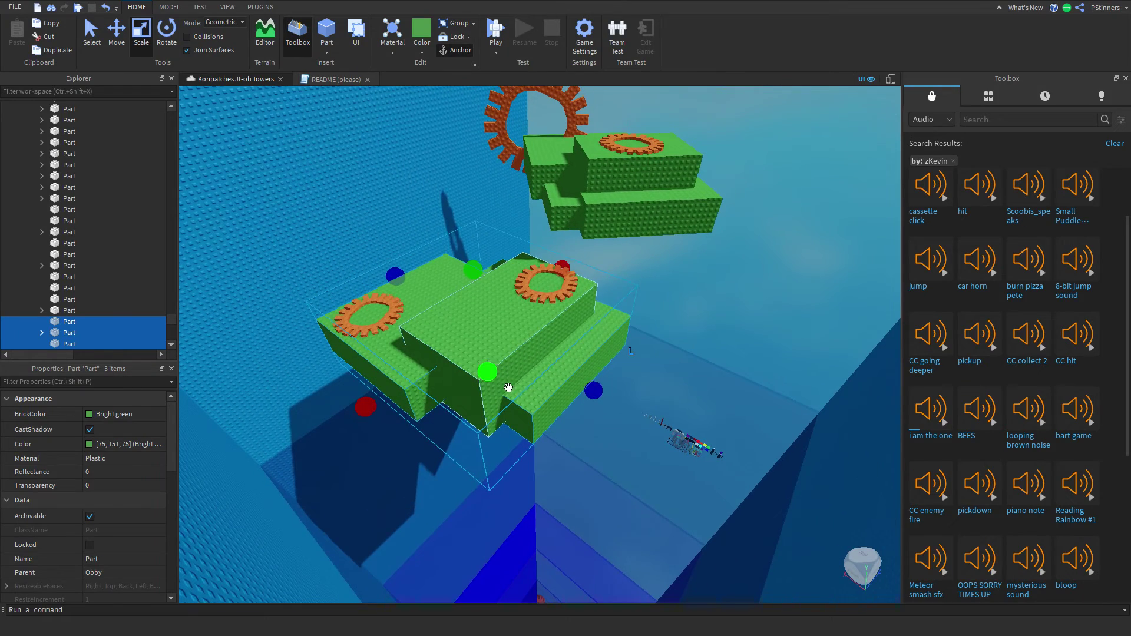
{"action": "left_click_drag", "start_coordinate": [473, 270], "coordinate": [462, 188]}
{"action": "key", "text": "s"}
{"action": "left_click_drag", "start_coordinate": [495, 352], "coordinate": [487, 289]}
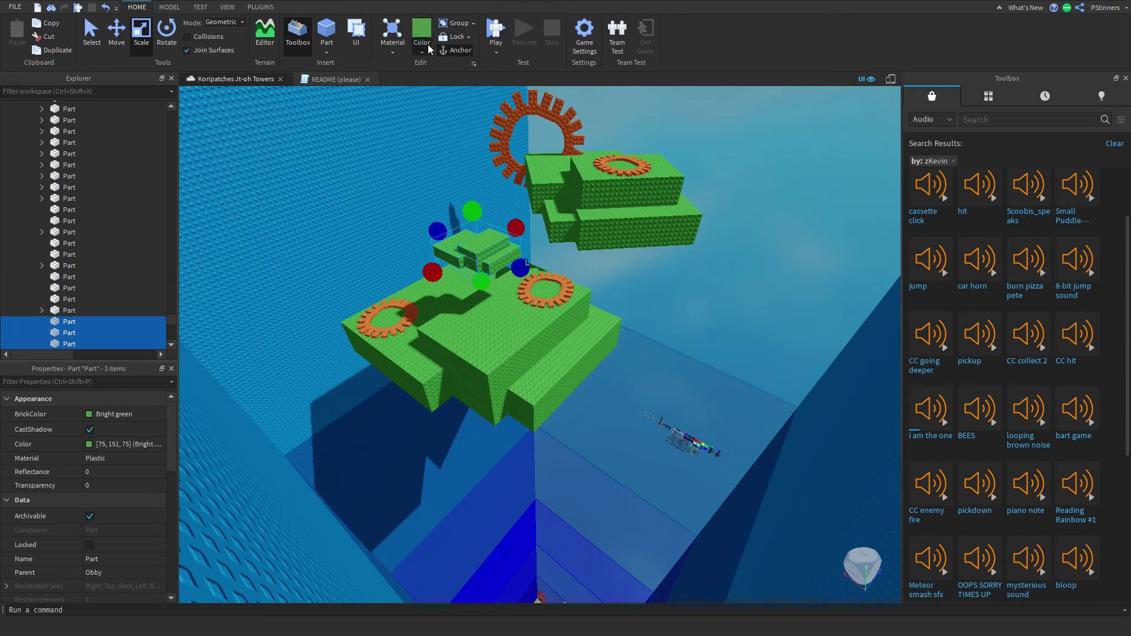
{"action": "left_click", "coordinate": [610, 252]}
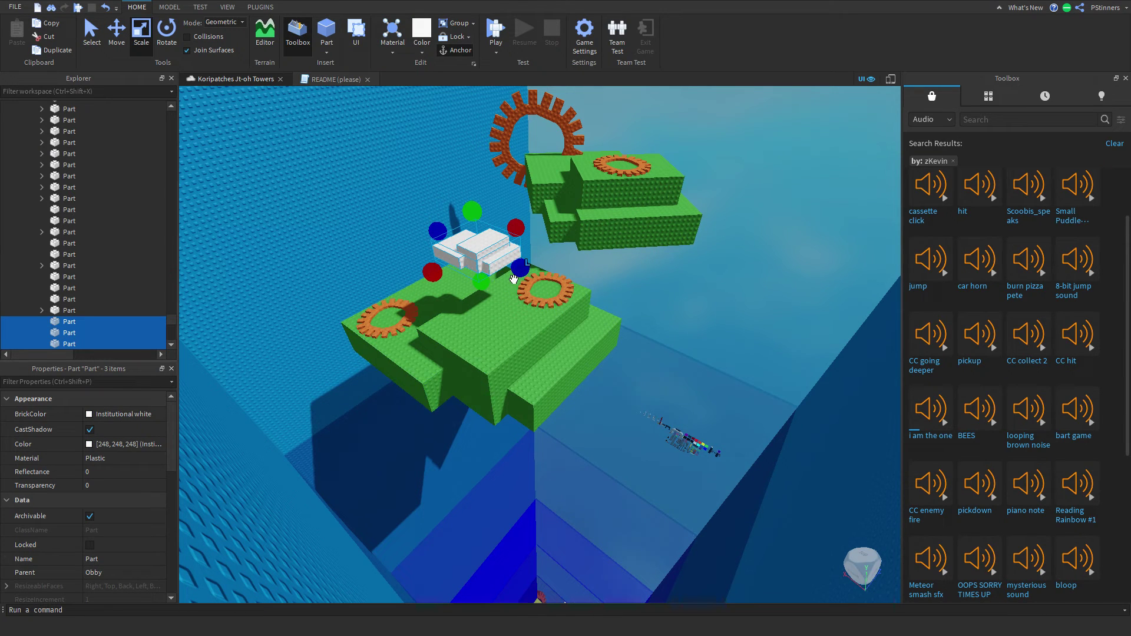
Group the three white blocks into a model and move it into the open air beside the first green cluster
{"action": "key", "text": "ctrl+g"}
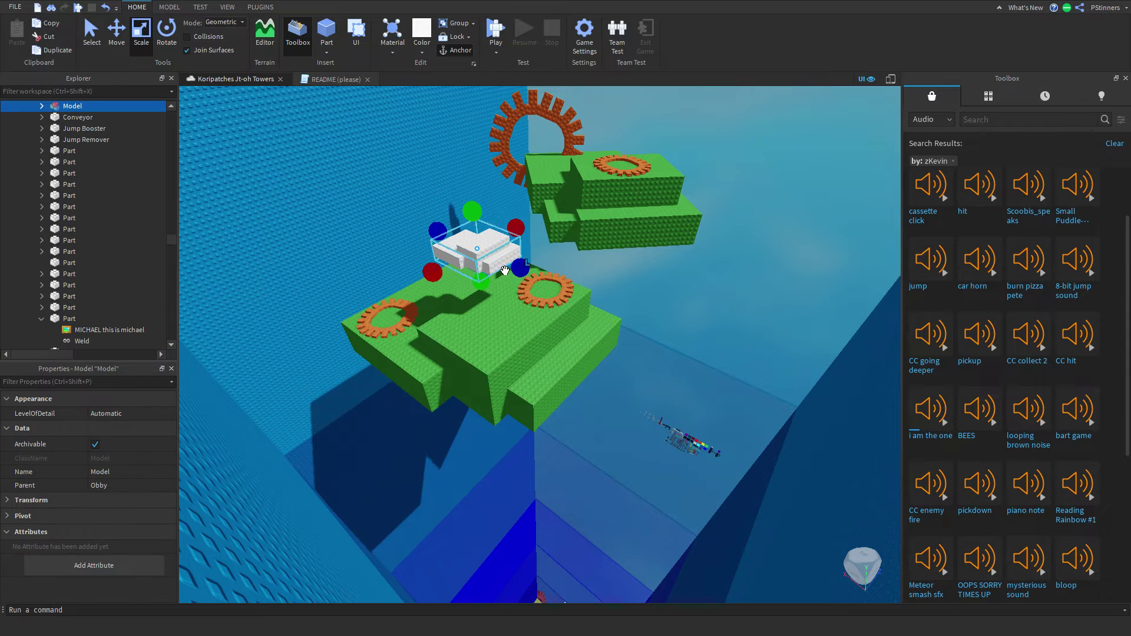
{"action": "key", "text": "d"}
{"action": "key", "text": "w"}
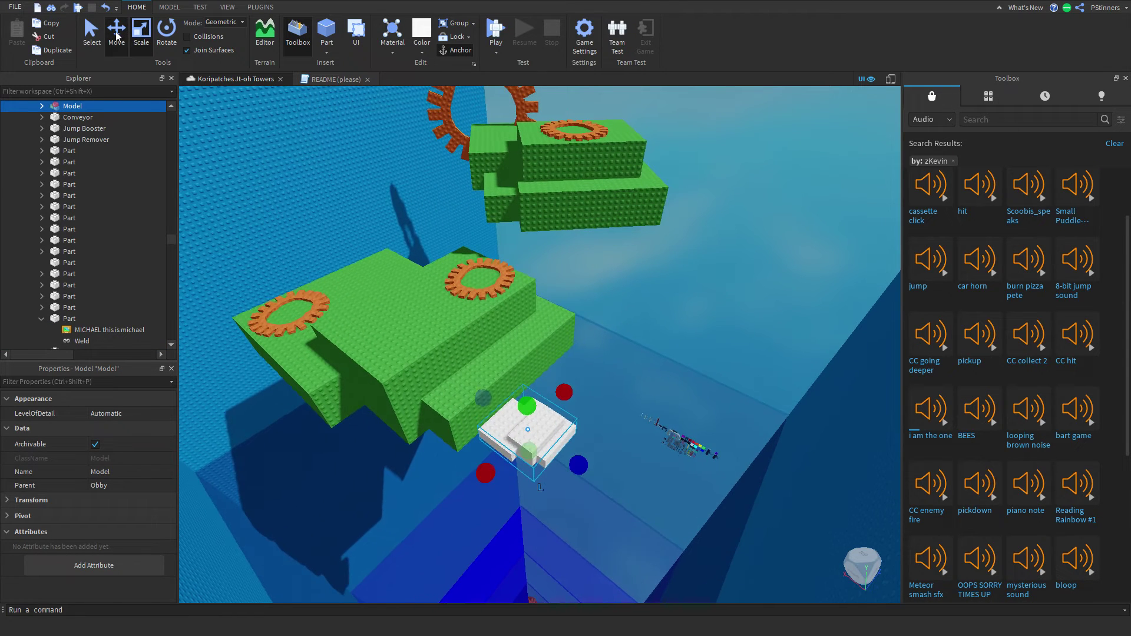
{"action": "middle_click_drag", "start_coordinate": [612, 418], "coordinate": [638, 388]}
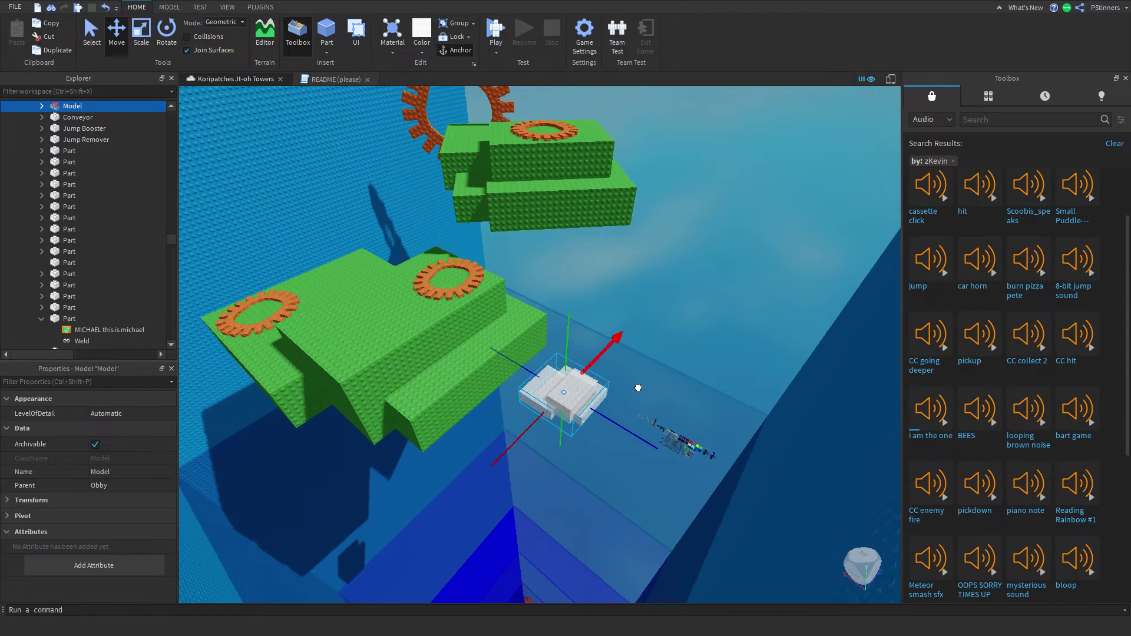
{"action": "key", "text": "w"}
{"action": "key", "text": "d"}
Duplicate the white block model and raise the copy to float above the second green cluster
{"action": "left_click_drag", "start_coordinate": [569, 399], "coordinate": [450, 312]}
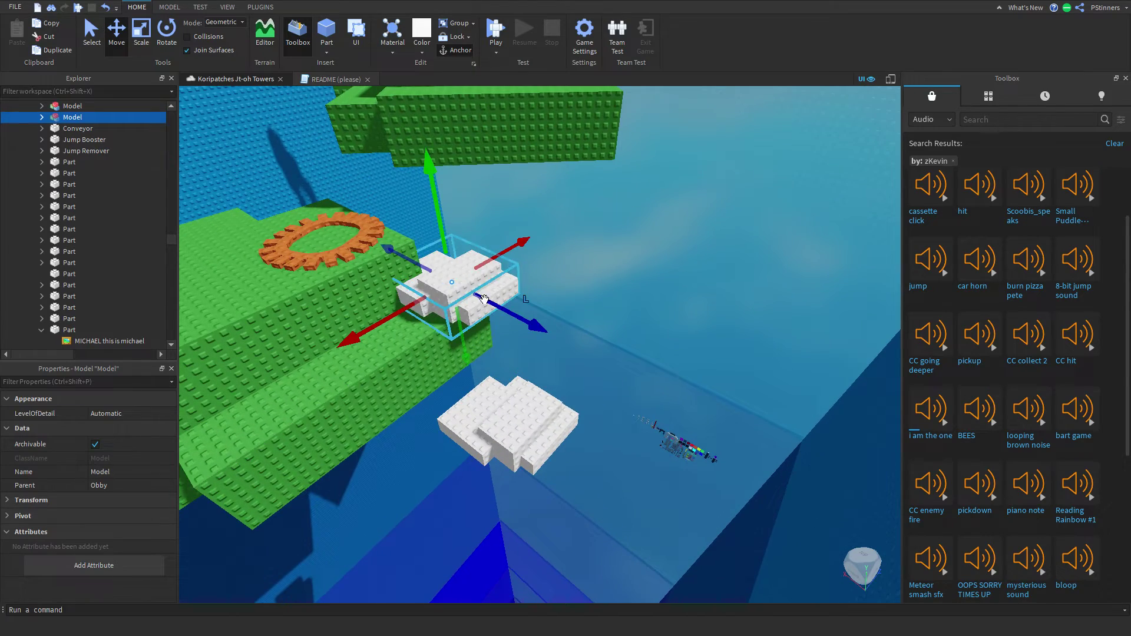
{"action": "left_click_drag", "start_coordinate": [451, 245], "coordinate": [449, 242]}
{"action": "right_click_drag", "start_coordinate": [451, 245], "coordinate": [450, 241]}
{"action": "key", "text": "s"}
{"action": "left_click_drag", "start_coordinate": [449, 242], "coordinate": [451, 240]}
{"action": "right_click_drag", "start_coordinate": [450, 242], "coordinate": [451, 240]}
{"action": "left_click_drag", "start_coordinate": [451, 240], "coordinate": [452, 240]}
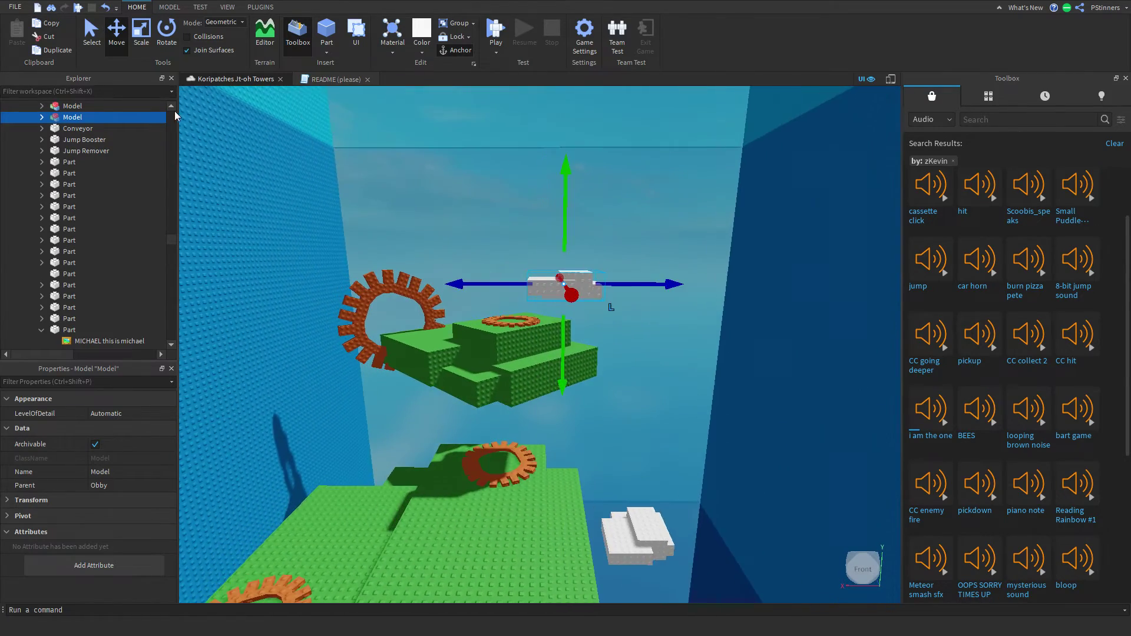
Duplicate the white model again and place this copy floating above the first green cluster, near its outer gear ring
{"action": "key", "text": "w"}
{"action": "key", "text": "ctrl+d"}
{"action": "key", "text": "s"}
{"action": "left_click_drag", "start_coordinate": [554, 290], "coordinate": [550, 474]}
{"action": "right_click_drag", "start_coordinate": [488, 397], "coordinate": [551, 474]}
{"action": "left_click_drag", "start_coordinate": [550, 474], "coordinate": [594, 475]}
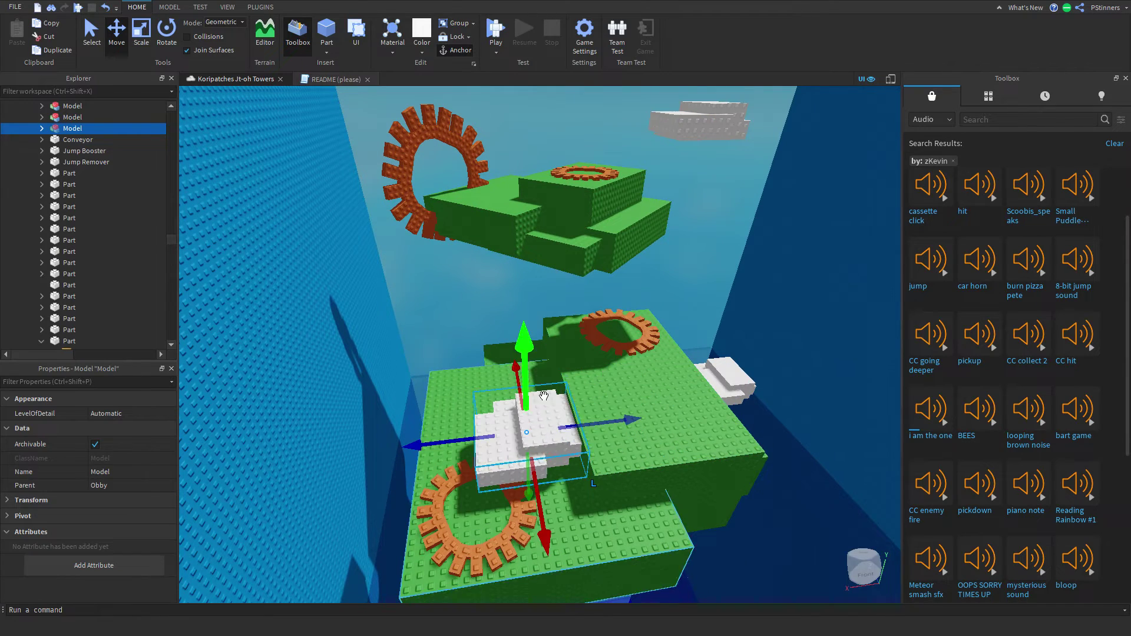
{"action": "left_click_drag", "start_coordinate": [544, 396], "coordinate": [533, 262]}
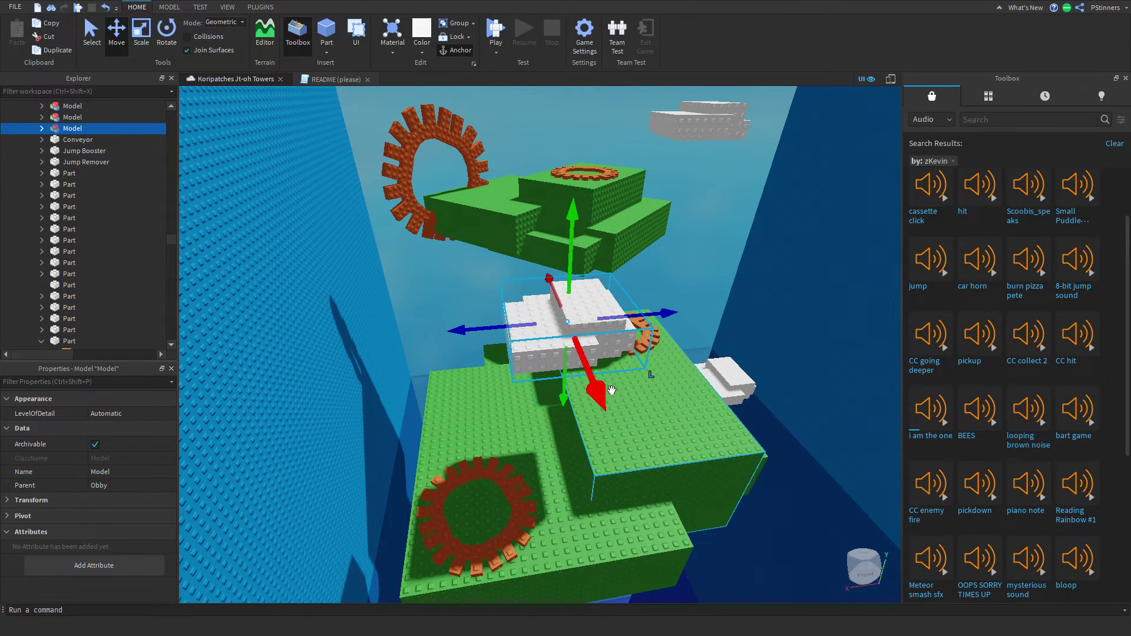
Make another copy of the white model and move it out past the first green cluster, over the open shaft
{"action": "key", "text": "ctrl+d"}
{"action": "left_click_drag", "start_coordinate": [591, 367], "coordinate": [596, 380]}
{"action": "right_click_drag", "start_coordinate": [591, 367], "coordinate": [596, 380]}
{"action": "key", "text": "s"}
{"action": "left_click_drag", "start_coordinate": [596, 380], "coordinate": [520, 478]}
{"action": "key", "text": "w"}
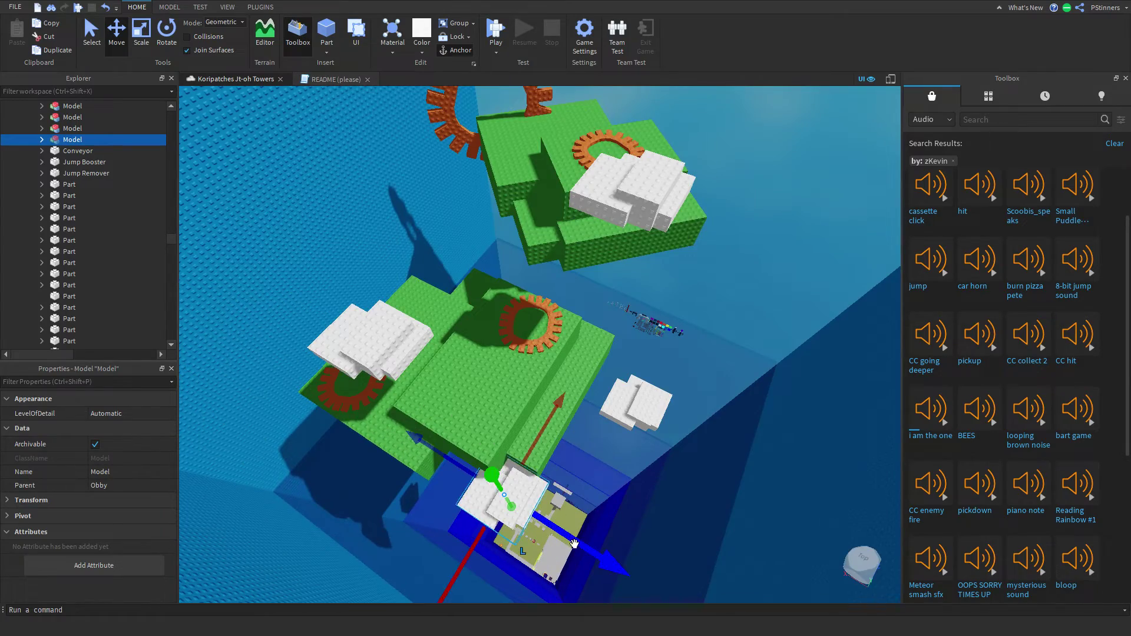
{"action": "left_click_drag", "start_coordinate": [632, 555], "coordinate": [630, 557]}
{"action": "key", "text": "s"}
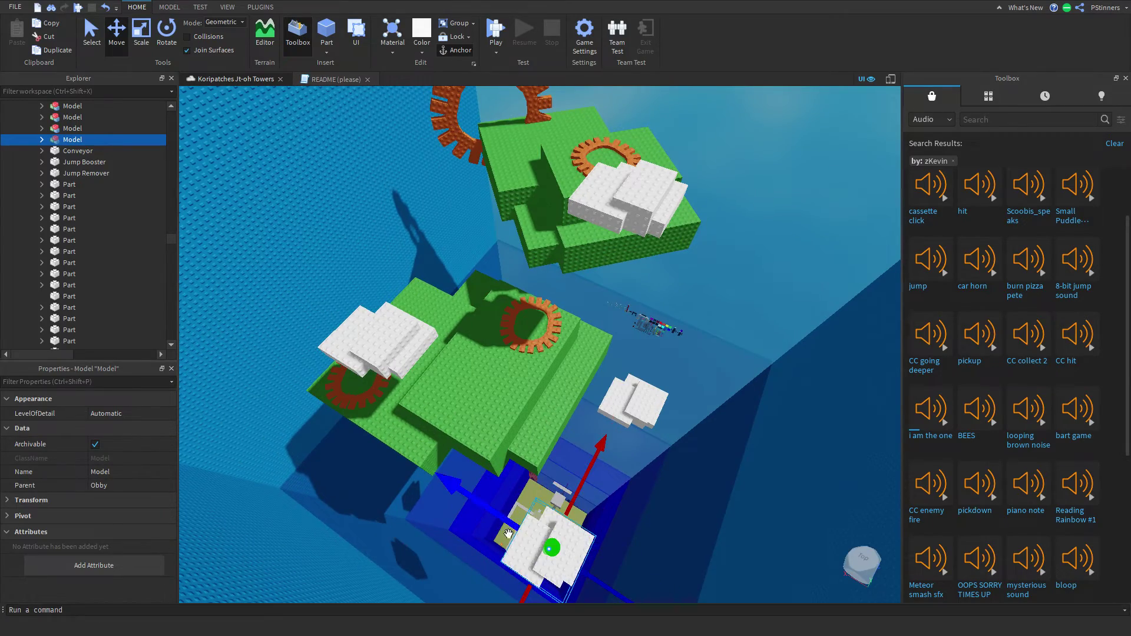
Lower the newest white copy beside the first green cluster
{"action": "left_click", "coordinate": [640, 513]}
{"action": "right_click_drag", "start_coordinate": [640, 514], "coordinate": [640, 513]}
{"action": "key", "text": "w"}
{"action": "scroll", "coordinate": [640, 514], "scroll_direction": "down", "scroll_amount": 3}
{"action": "left_click", "coordinate": [560, 441]}
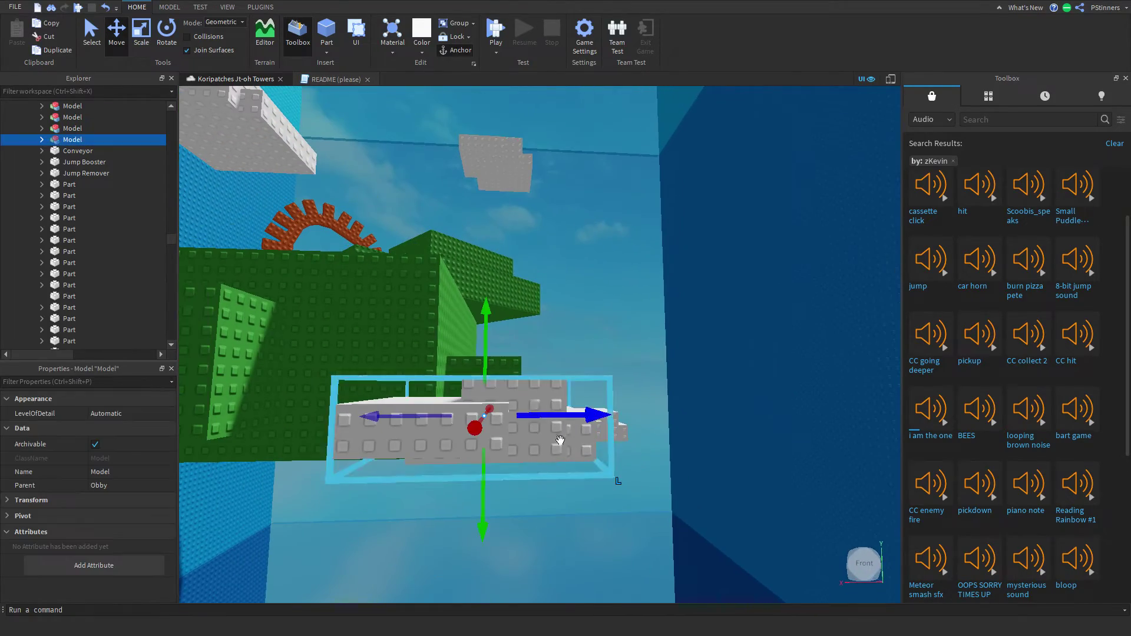
{"action": "scroll", "coordinate": [495, 589], "scroll_direction": "down", "scroll_amount": 3}
{"action": "left_click_drag", "start_coordinate": [498, 517], "coordinate": [568, 540]}
{"action": "right_click_drag", "start_coordinate": [568, 540], "coordinate": [568, 540]}
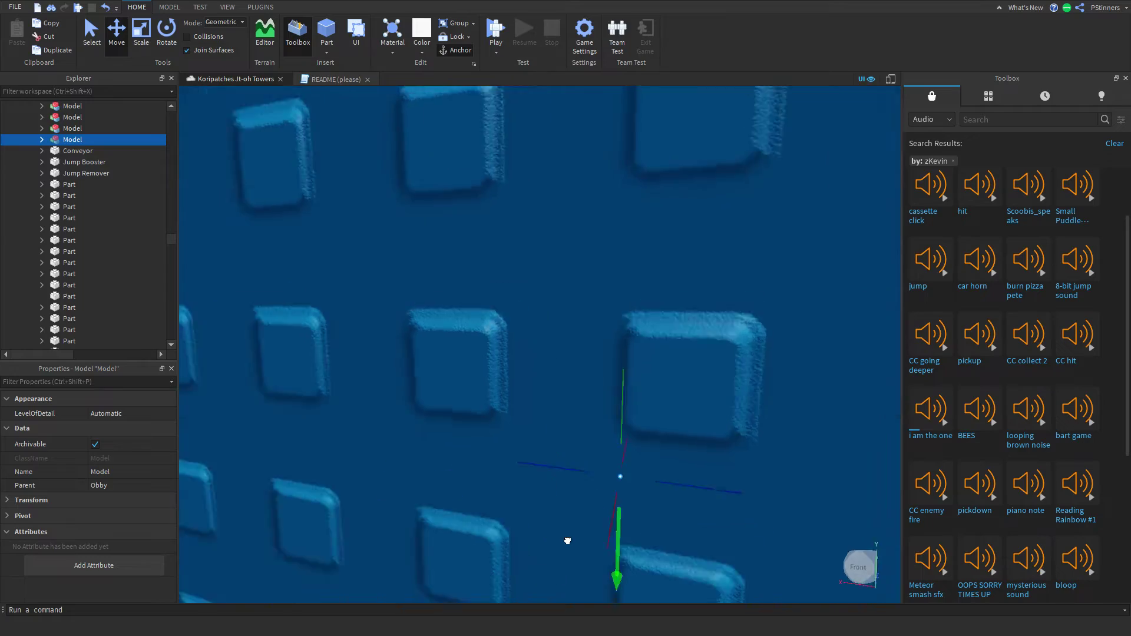
Start a play test on top of the first green cluster and turn the character around among the gear rings
{"action": "left_click_drag", "start_coordinate": [568, 540], "coordinate": [567, 541]}
{"action": "right_click_drag", "start_coordinate": [568, 540], "coordinate": [568, 541]}
{"action": "key", "text": "w"}
{"action": "left_click_drag", "start_coordinate": [568, 541], "coordinate": [568, 541]}
{"action": "left_click", "coordinate": [741, 430]}
{"action": "key", "text": "w"}
{"action": "right_click_drag", "start_coordinate": [740, 430], "coordinate": [740, 430]}
{"action": "left_click", "coordinate": [500, 47]}
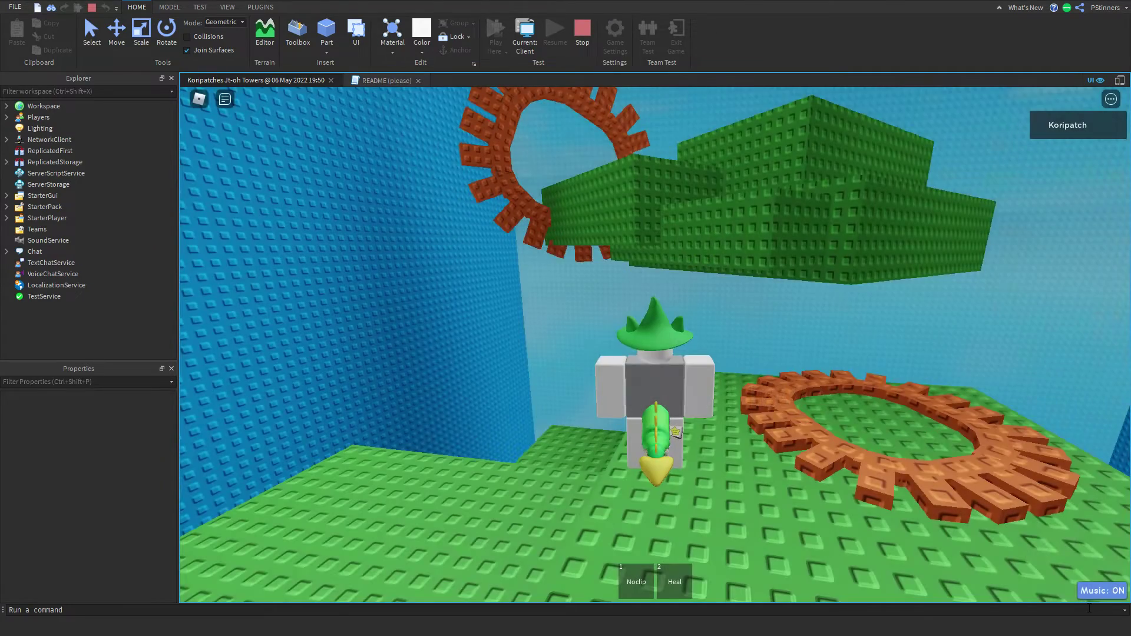
{"action": "key", "text": "d"}
{"action": "key", "text": "s"}
{"action": "right_click_drag", "start_coordinate": [944, 429], "coordinate": [940, 430]}
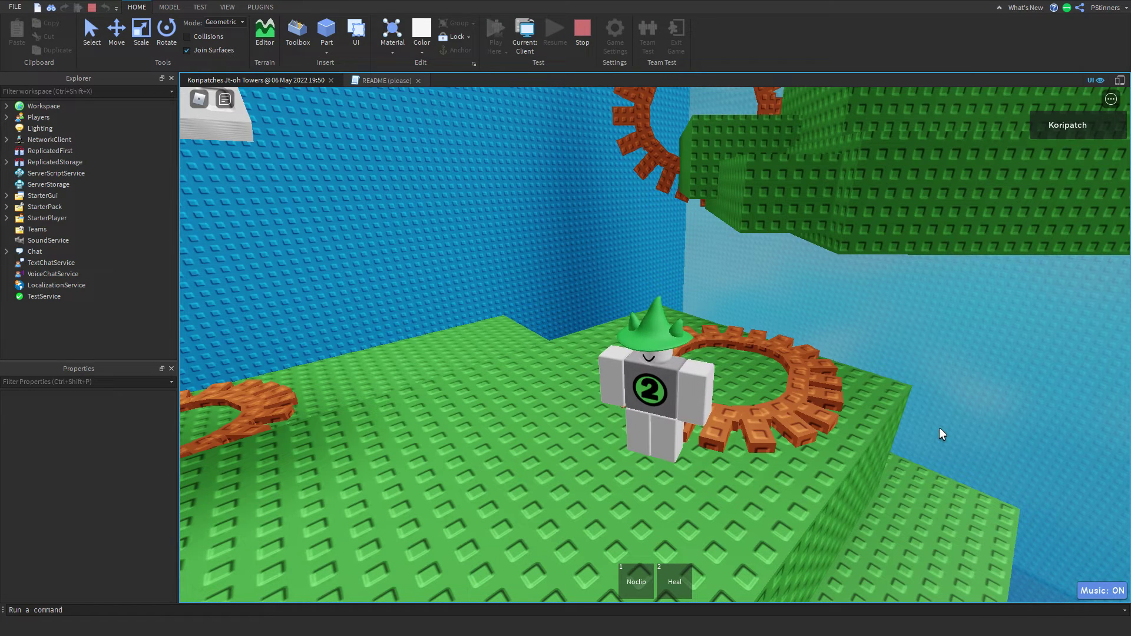
Play-test the first green cluster, toggling Noclip and jumping off its edge beside the second cluster
{"action": "key", "text": "1"}
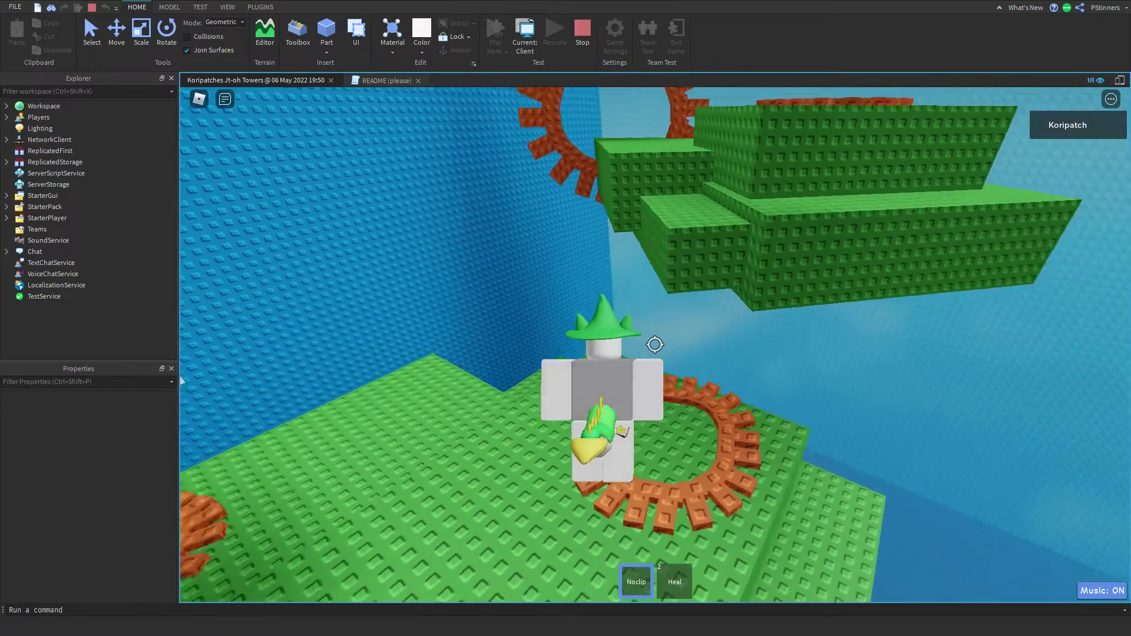
{"action": "key", "text": "grave"}
{"action": "key", "text": "grave"}
{"action": "key", "text": "1"}
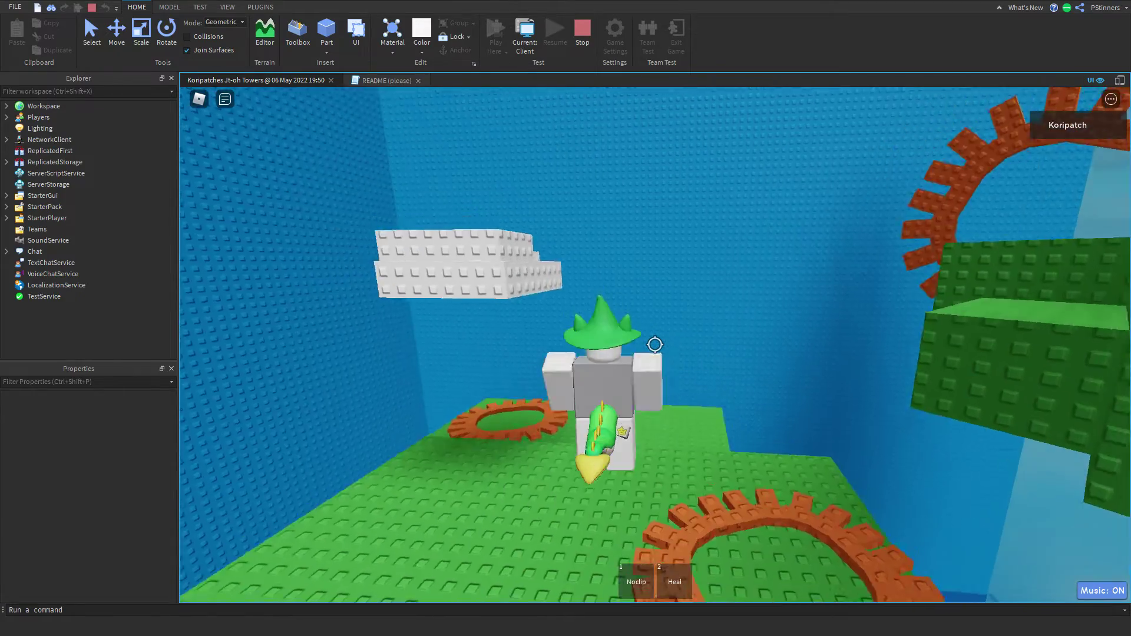
{"action": "key", "text": "w"}
{"action": "key", "text": "w"}
{"action": "key", "text": "space"}
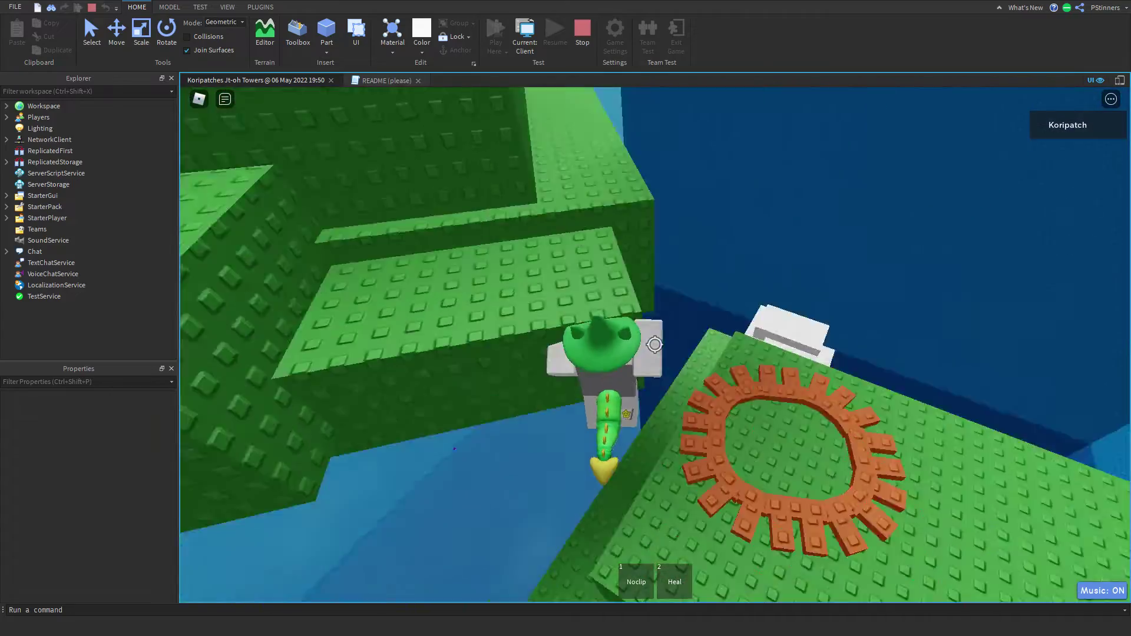
{"action": "right_click_drag", "start_coordinate": [655, 344], "coordinate": [654, 345]}
{"action": "key", "text": "1"}
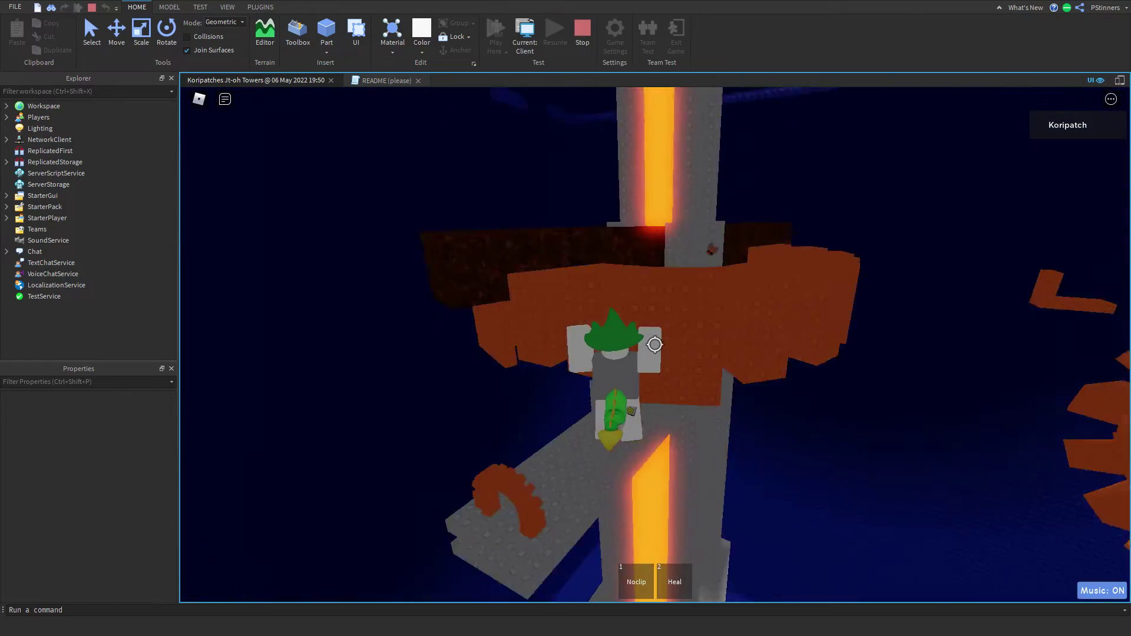
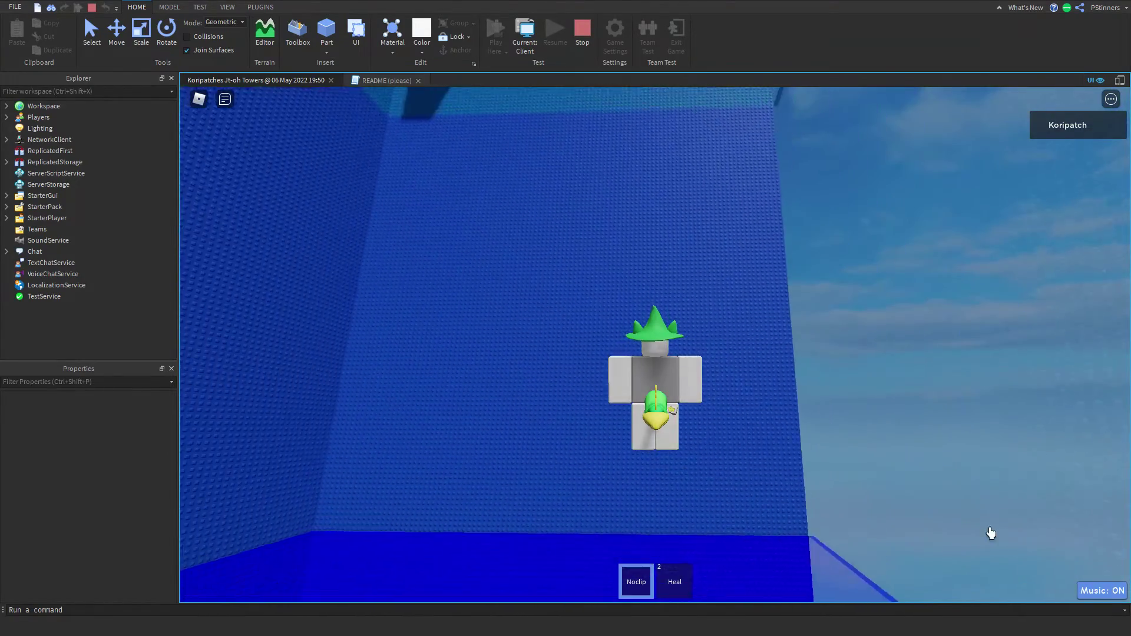
Fly the character back up the tower with Noclip and land on the first green cluster
{"action": "right_click_drag", "start_coordinate": [992, 533], "coordinate": [967, 469]}
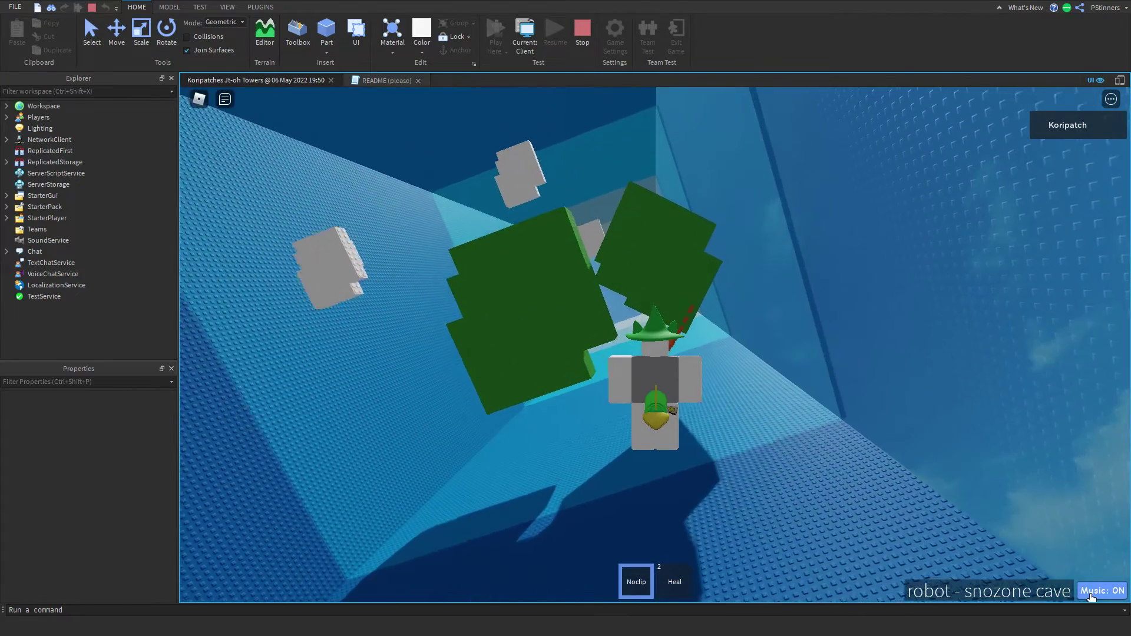
{"action": "key", "text": "w"}
{"action": "right_click_drag", "start_coordinate": [1022, 500], "coordinate": [1022, 500]}
{"action": "key", "text": "shift"}
{"action": "key", "text": "w"}
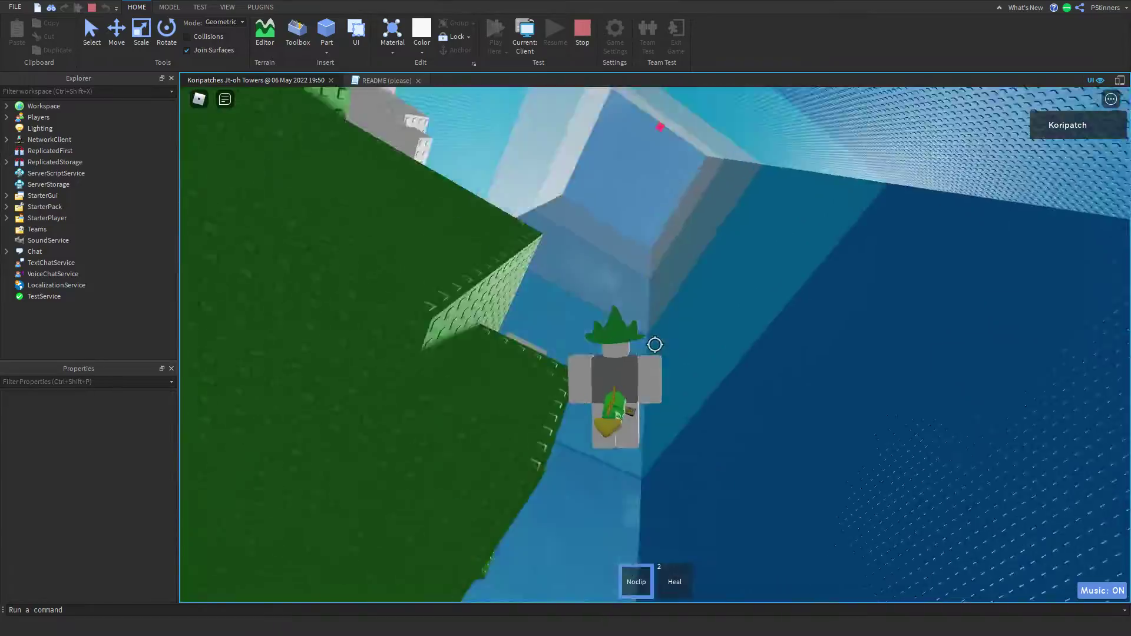
{"action": "key", "text": "1"}
{"action": "key", "text": "w"}
{"action": "key", "text": "space"}
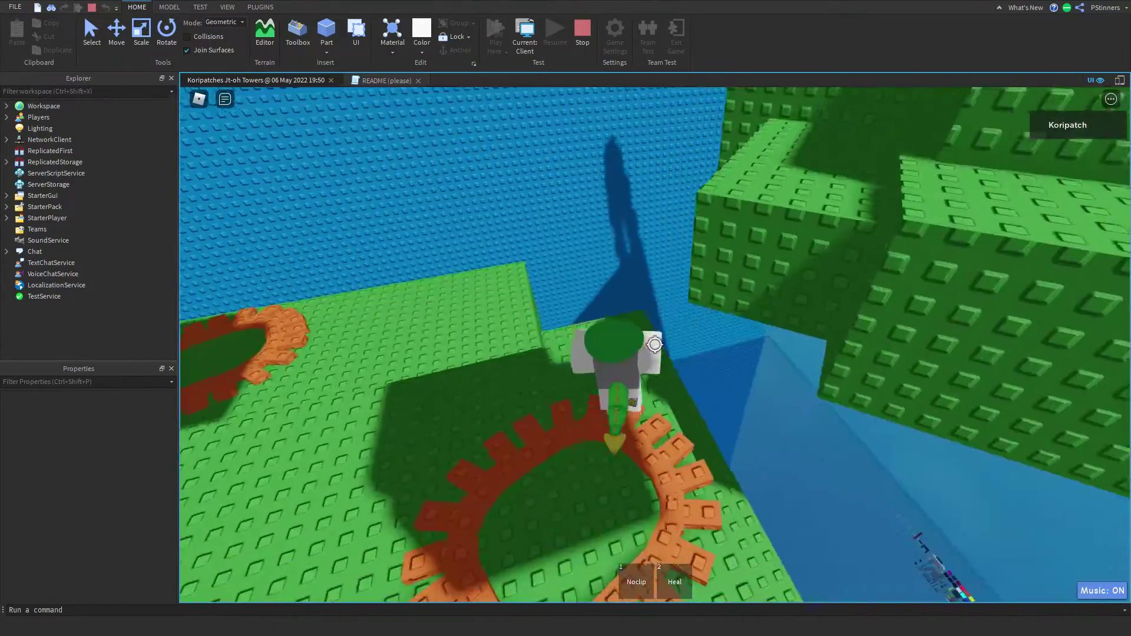
Examine the green clusters, gear rings and floating white models from several distances and angles during the play test
{"action": "key", "text": "shift"}
{"action": "scroll", "coordinate": [656, 347], "scroll_direction": "down", "scroll_amount": 6}
{"action": "right_click_drag", "start_coordinate": [656, 348], "coordinate": [656, 348]}
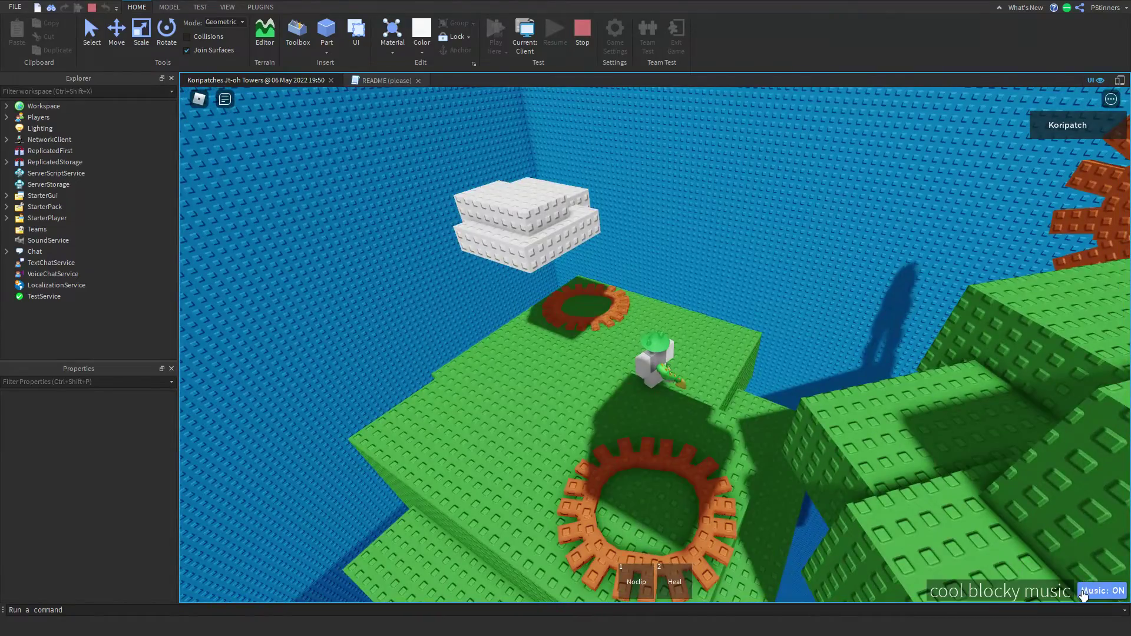
{"action": "scroll", "coordinate": [680, 444], "scroll_direction": "down", "scroll_amount": 5}
{"action": "right_click_drag", "start_coordinate": [680, 444], "coordinate": [680, 443]}
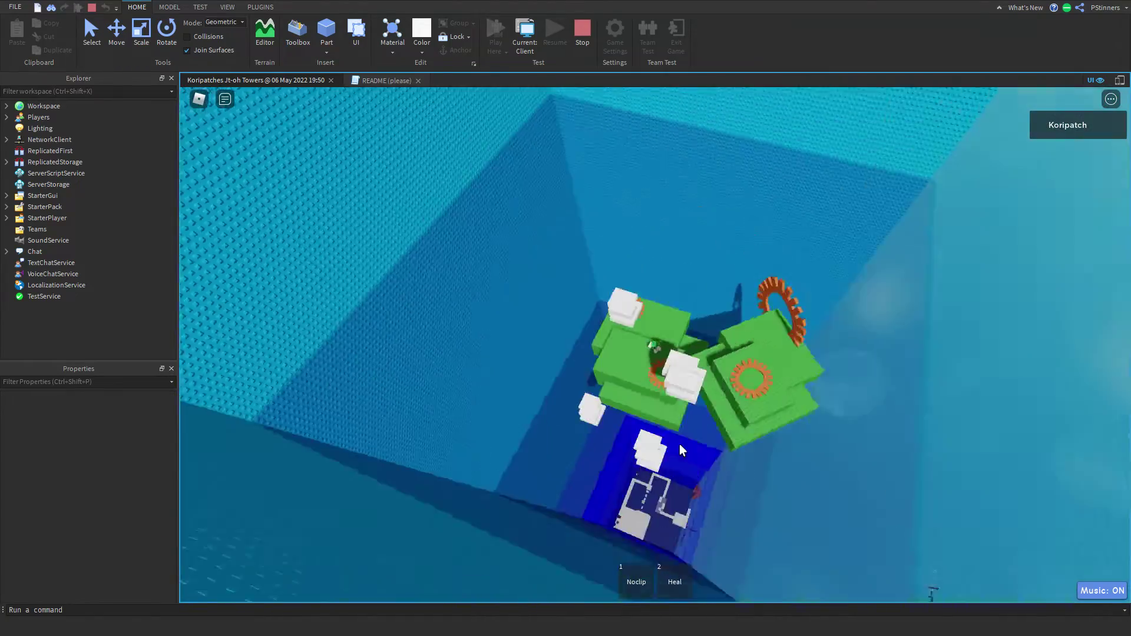
{"action": "scroll", "coordinate": [680, 443], "scroll_direction": "up", "scroll_amount": 4}
{"action": "key", "text": "shift"}
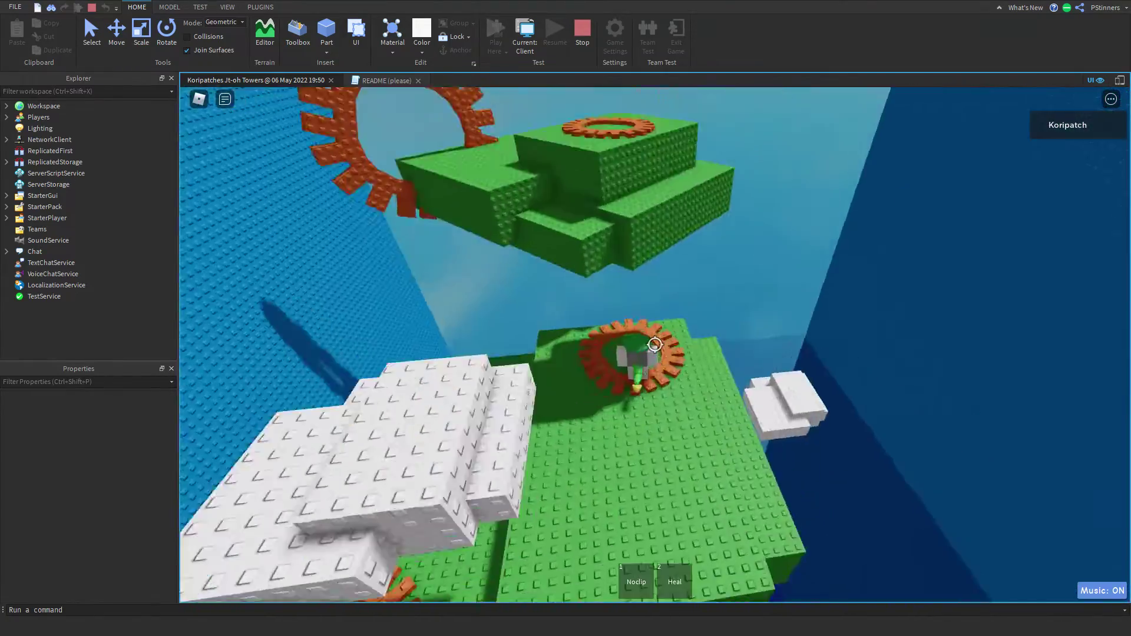
{"action": "scroll", "coordinate": [655, 345], "scroll_direction": "up", "scroll_amount": 2}
{"action": "key", "text": "shift"}
{"action": "right_click_drag", "start_coordinate": [655, 345], "coordinate": [655, 344]}
{"action": "scroll", "coordinate": [655, 344], "scroll_direction": "down", "scroll_amount": 3}
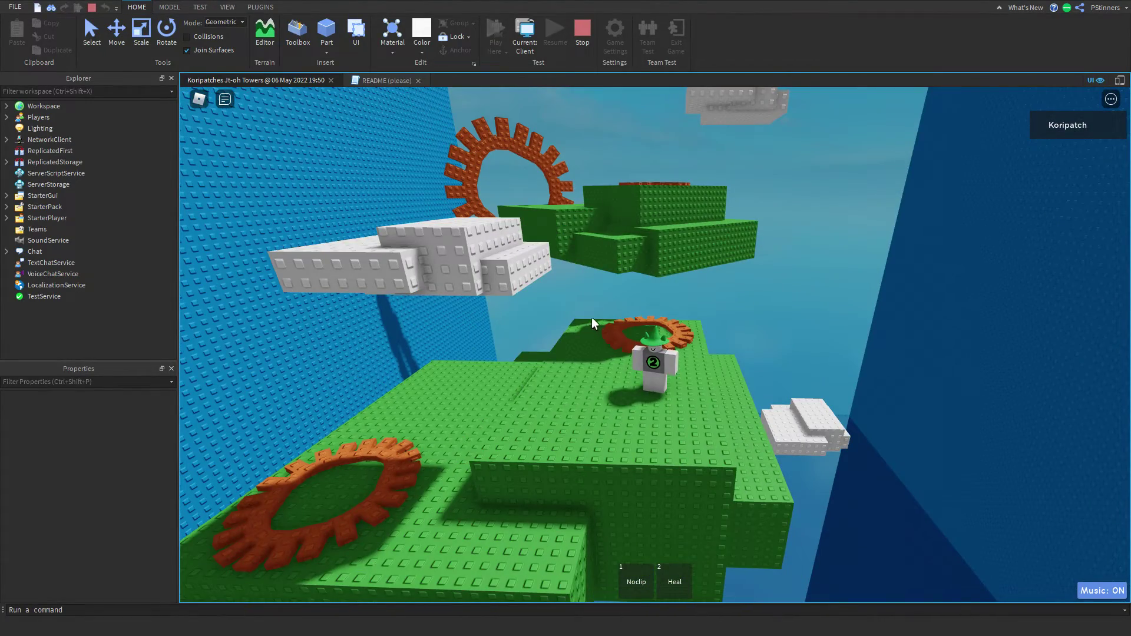
{"action": "right_click_drag", "start_coordinate": [582, 289], "coordinate": [583, 289]}
{"action": "scroll", "coordinate": [582, 289], "scroll_direction": "down", "scroll_amount": 3}
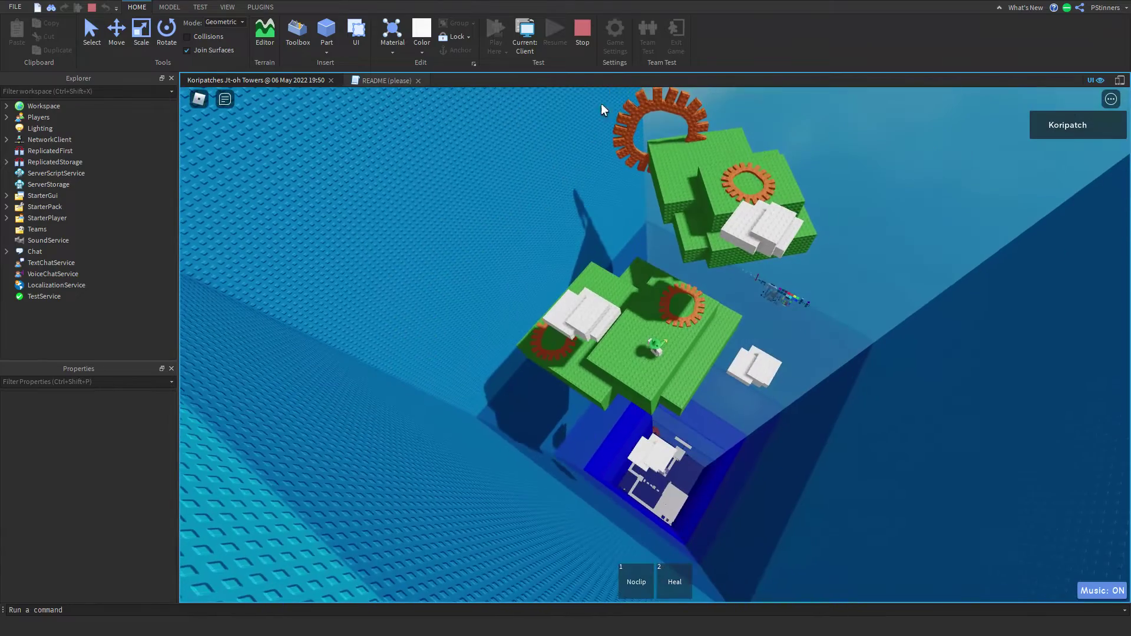
Stop the play test and inspect the green clusters and the tower walls around them in the editor
{"action": "left_click", "coordinate": [585, 30]}
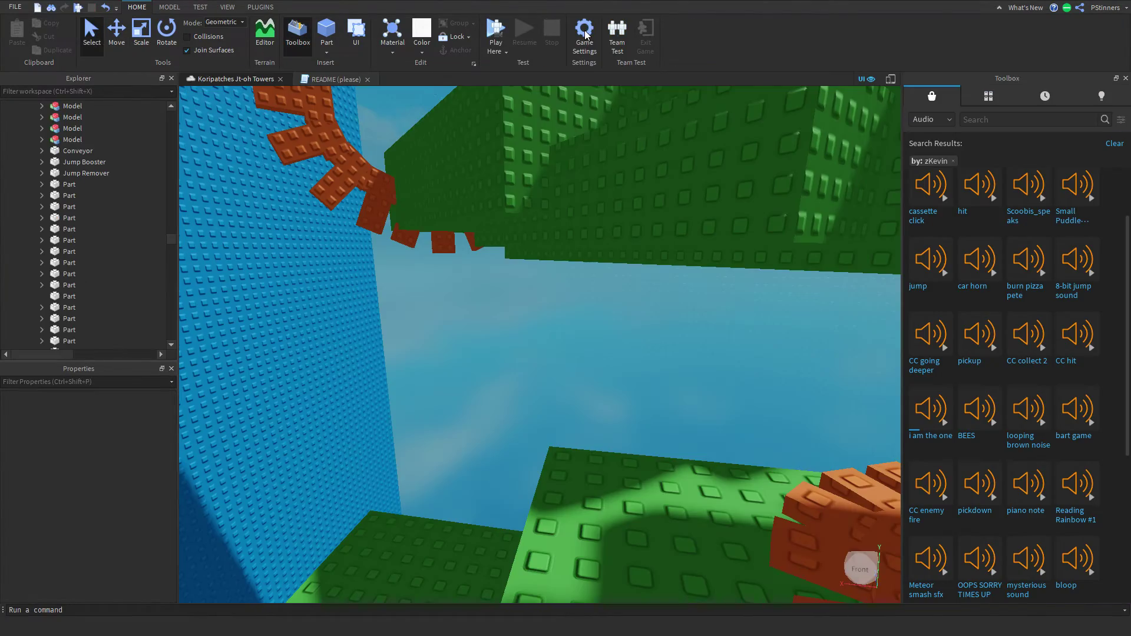
{"action": "right_click_drag", "start_coordinate": [501, 372], "coordinate": [502, 370]}
{"action": "key", "text": "s"}
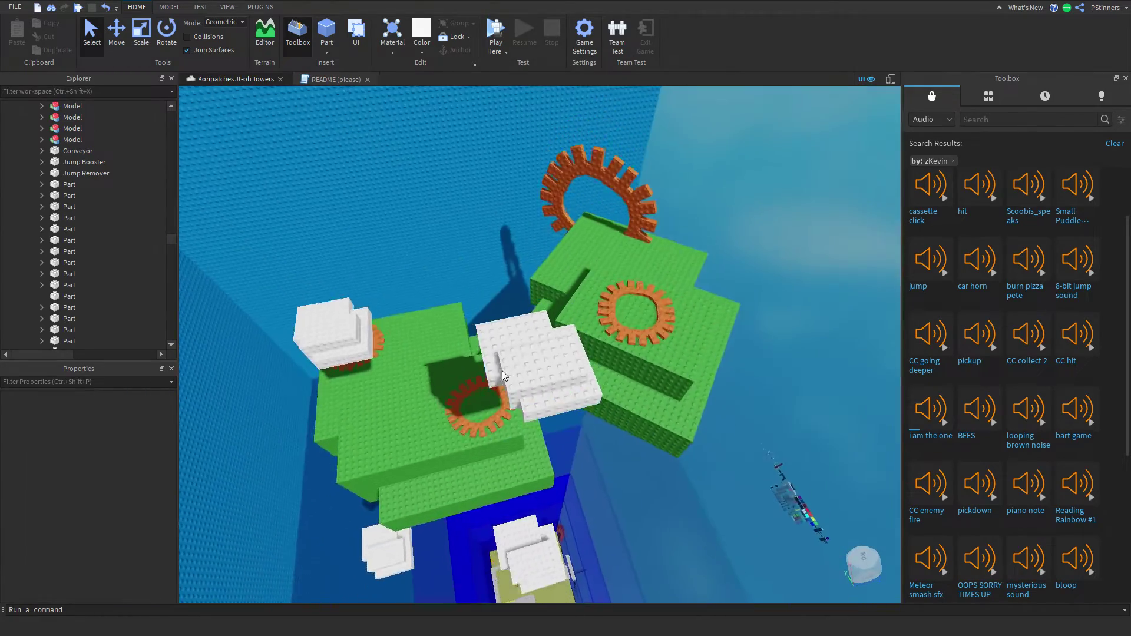
{"action": "key", "text": "d"}
{"action": "key", "text": "w"}
{"action": "key", "text": "w"}
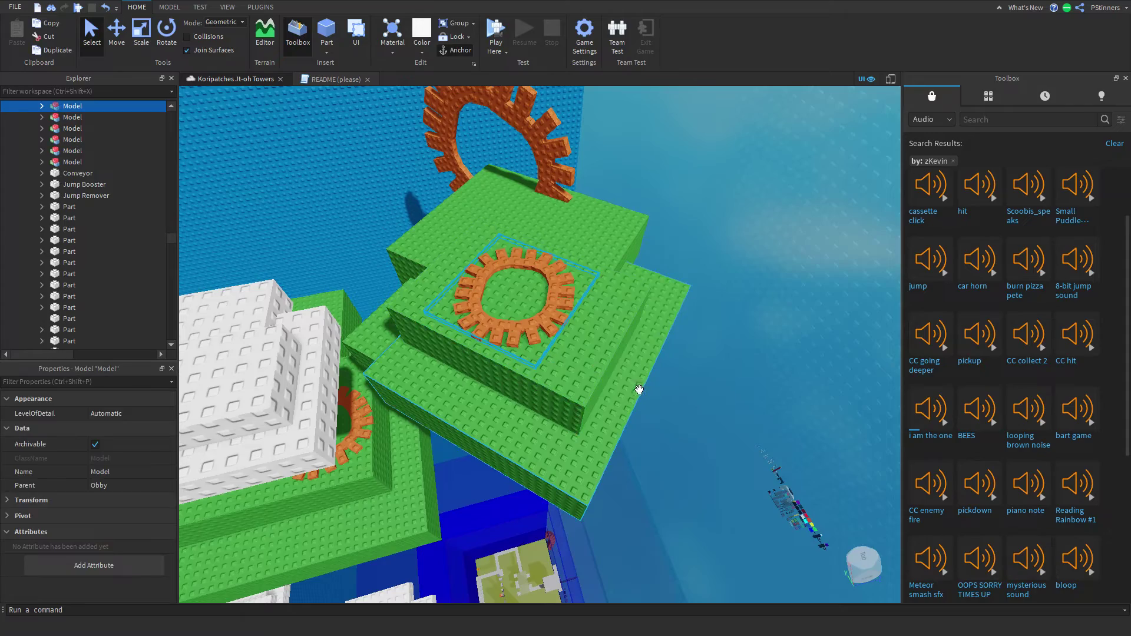
{"action": "left_click", "coordinate": [639, 389]}
{"action": "right_click_drag", "start_coordinate": [639, 390], "coordinate": [624, 377]}
{"action": "key", "text": "w"}
{"action": "left_click", "coordinate": [650, 309]}
{"action": "right_click_drag", "start_coordinate": [649, 309], "coordinate": [676, 309]}
{"action": "key", "text": "s"}
{"action": "key", "text": "w"}
{"action": "key", "text": "w"}
{"action": "key", "text": "s"}
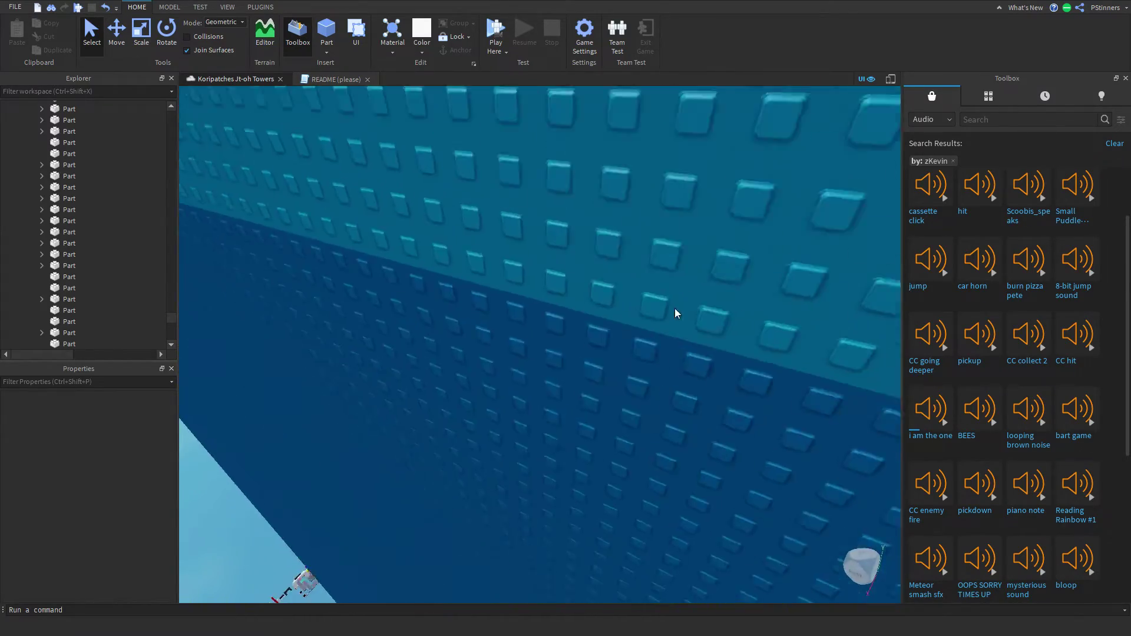
Duplicate the first green cluster's three blocks without the gear rings and place the copy along its outer side
{"action": "scroll", "coordinate": [676, 309], "scroll_direction": "up", "scroll_amount": 3}
{"action": "scroll", "coordinate": [677, 404], "scroll_direction": "up", "scroll_amount": 1}
{"action": "scroll", "coordinate": [633, 480], "scroll_direction": "down", "scroll_amount": 1}
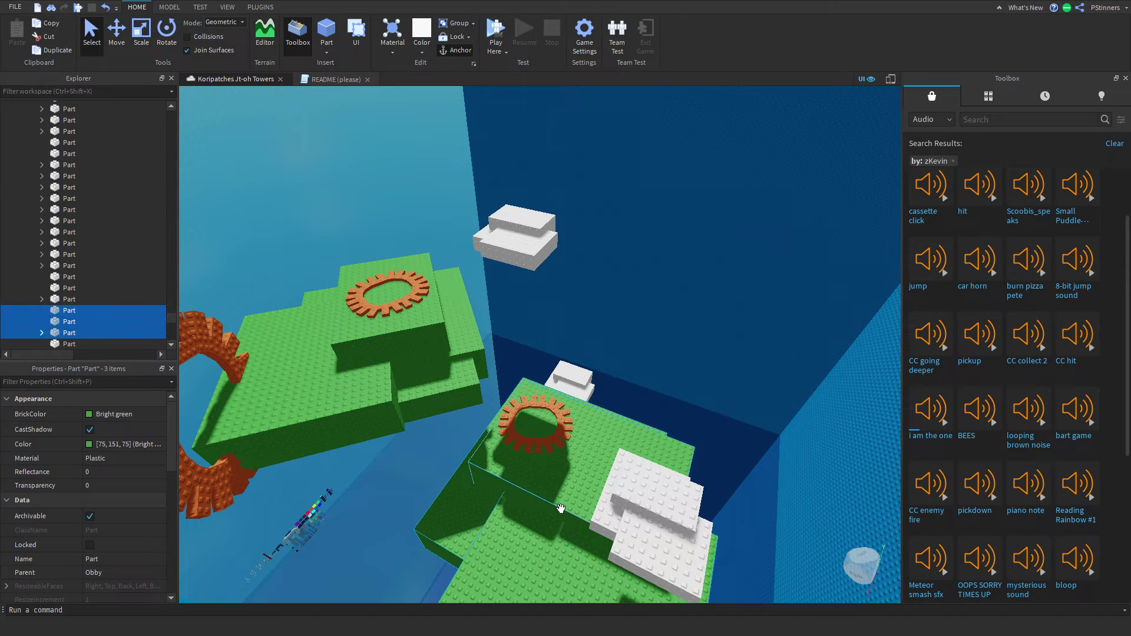
{"action": "left_click_drag", "start_coordinate": [555, 540], "coordinate": [543, 465]}
{"action": "right_click_drag", "start_coordinate": [543, 465], "coordinate": [543, 465]}
{"action": "key", "text": "d"}
{"action": "left_click_drag", "start_coordinate": [543, 465], "coordinate": [543, 464]}
{"action": "right_click_drag", "start_coordinate": [543, 465], "coordinate": [542, 465]}
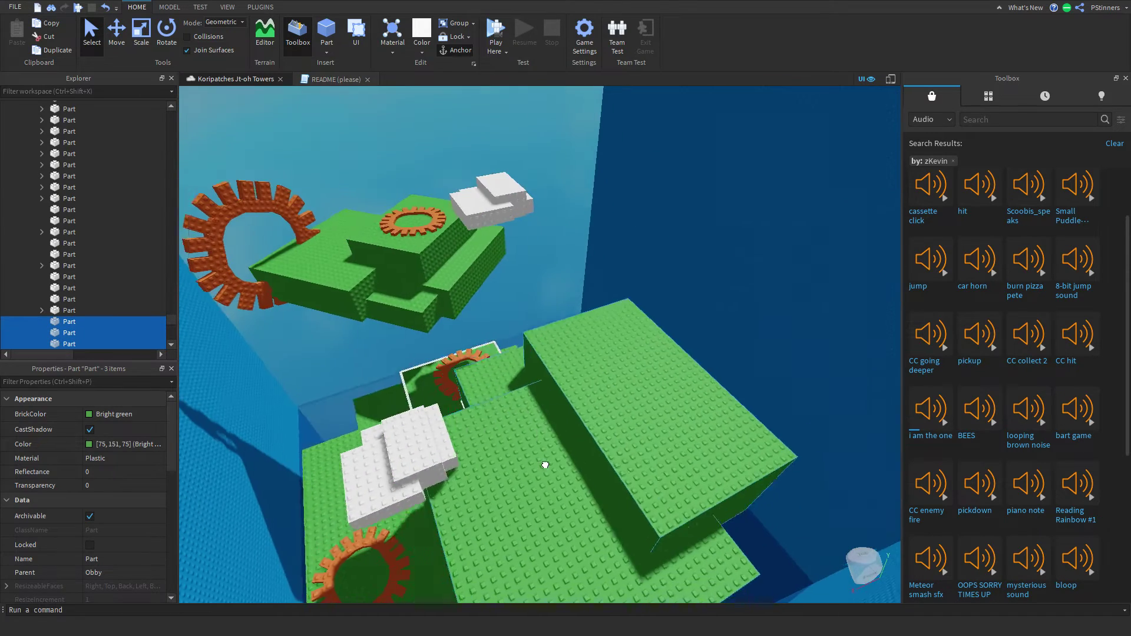
{"action": "left_click_drag", "start_coordinate": [543, 465], "coordinate": [560, 450]}
{"action": "key", "text": "s"}
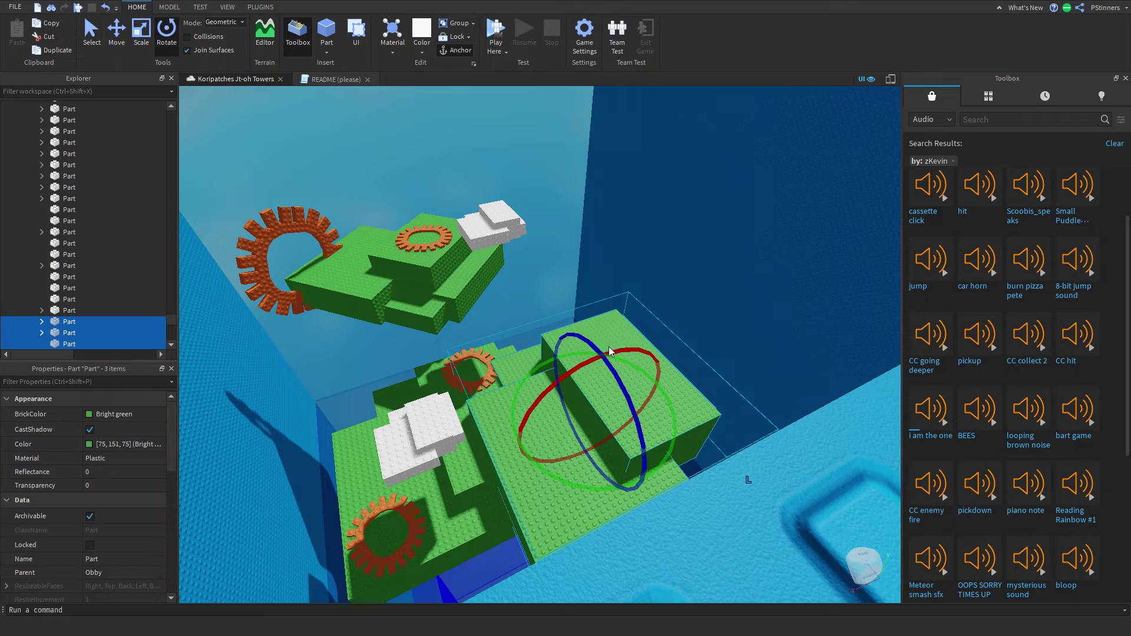
Rotate the three-block green copy to a new angle and lower it below the first two green clusters
{"action": "left_click_drag", "start_coordinate": [661, 391], "coordinate": [592, 366]}
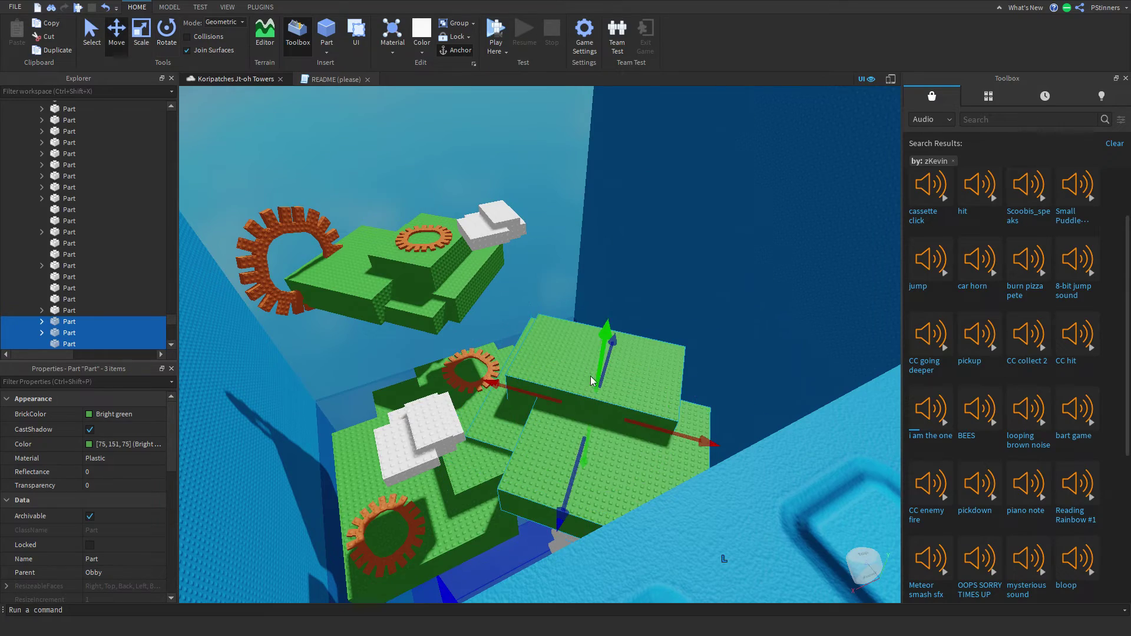
{"action": "left_click_drag", "start_coordinate": [589, 449], "coordinate": [596, 447]}
{"action": "right_click_drag", "start_coordinate": [595, 447], "coordinate": [595, 447]}
{"action": "left_click_drag", "start_coordinate": [596, 447], "coordinate": [596, 447]}
{"action": "right_click_drag", "start_coordinate": [596, 447], "coordinate": [596, 448]}
{"action": "key", "text": "w"}
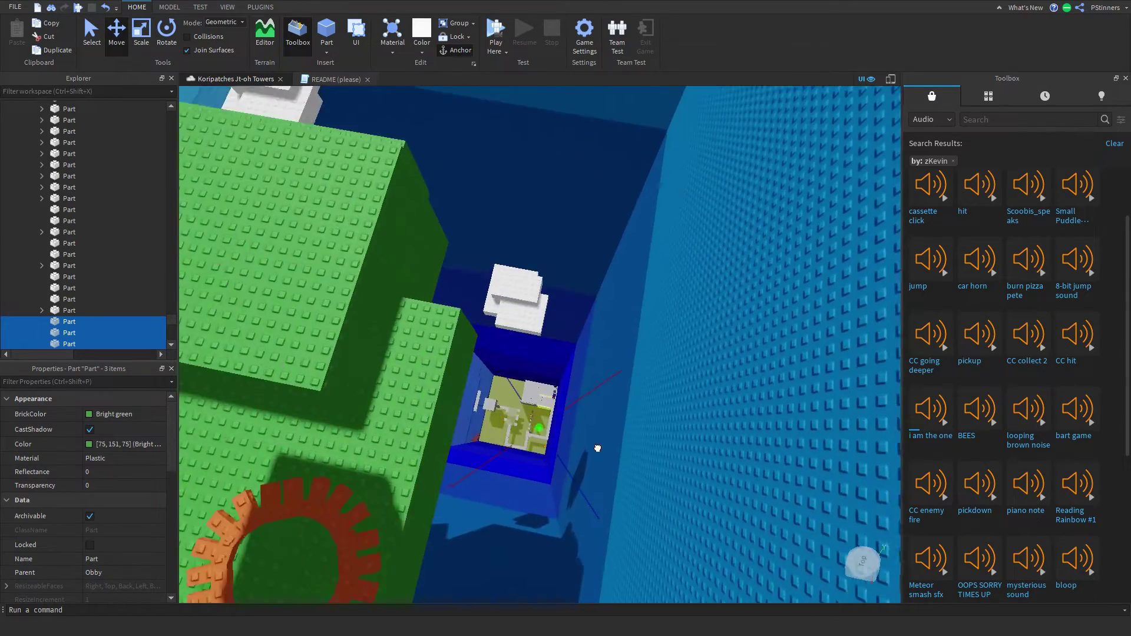
Slide the lowered three-block green copy sideways to fill the space beneath and between the first two clusters
{"action": "left_click_drag", "start_coordinate": [596, 447], "coordinate": [602, 369]}
{"action": "right_click_drag", "start_coordinate": [601, 369], "coordinate": [601, 369]}
{"action": "left_click_drag", "start_coordinate": [601, 368], "coordinate": [601, 369]}
{"action": "right_click_drag", "start_coordinate": [602, 369], "coordinate": [601, 369]}
{"action": "key", "text": "s"}
{"action": "left_click_drag", "start_coordinate": [601, 369], "coordinate": [631, 438]}
{"action": "key", "text": "a"}
{"action": "key", "text": "w"}
{"action": "left_click_drag", "start_coordinate": [546, 406], "coordinate": [514, 421]}
{"action": "right_click_drag", "start_coordinate": [507, 418], "coordinate": [573, 343]}
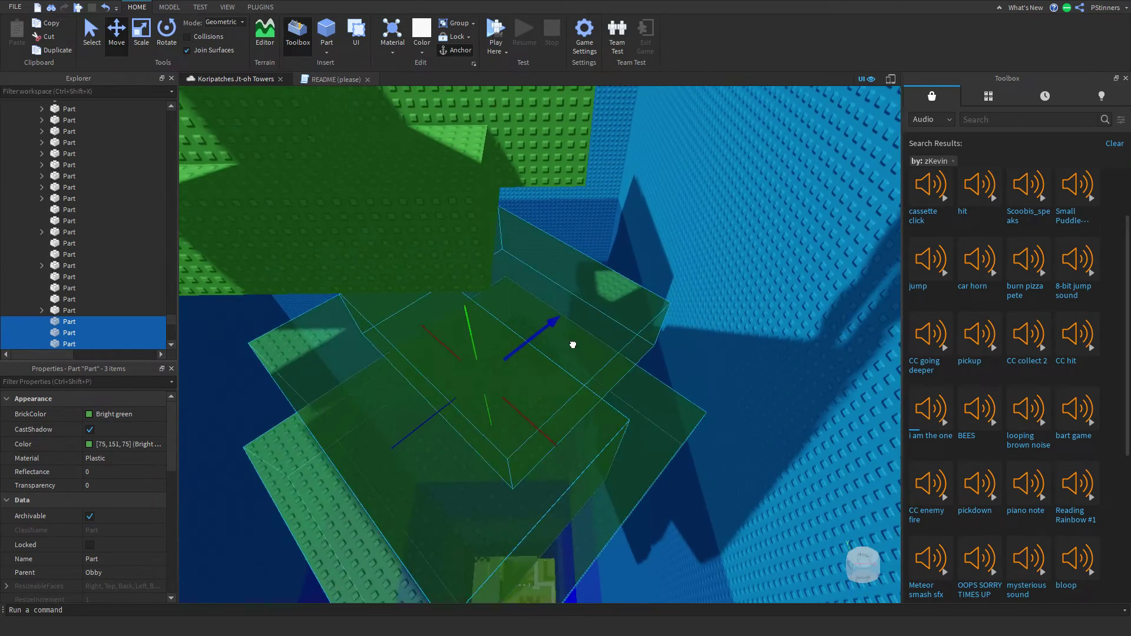
{"action": "left_click_drag", "start_coordinate": [559, 434], "coordinate": [591, 489]}
{"action": "scroll", "coordinate": [591, 490], "scroll_direction": "down", "scroll_amount": 2}
{"action": "scroll", "coordinate": [662, 459], "scroll_direction": "up", "scroll_amount": 3}
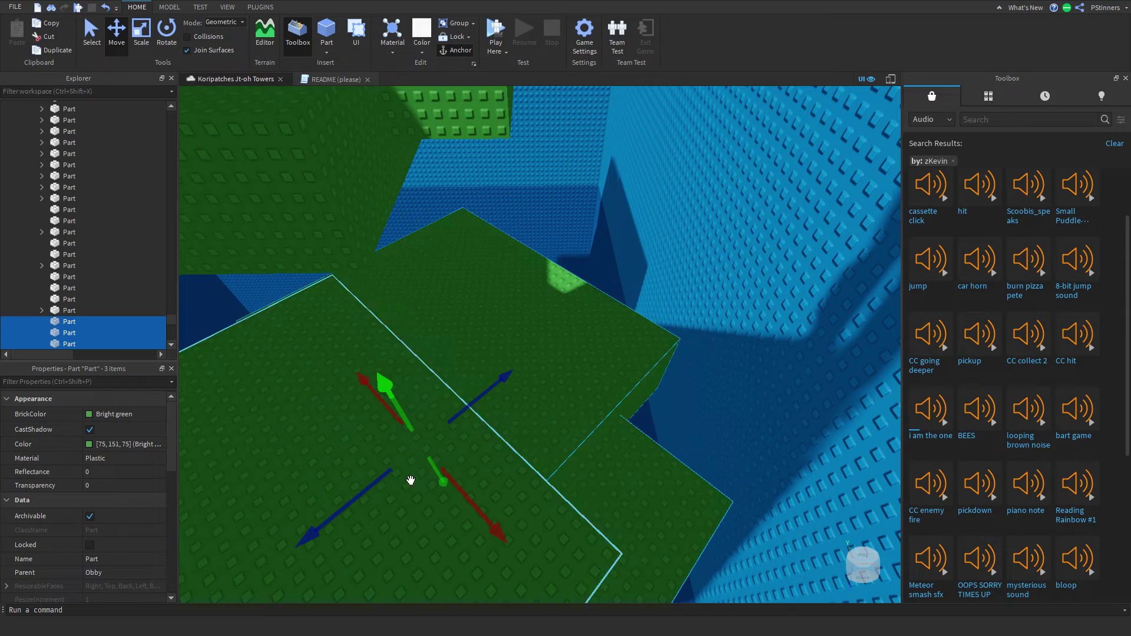
Place a floating white block model just above the outer corner of the lowest green cluster
{"action": "left_click", "coordinate": [684, 425]}
{"action": "right_click_drag", "start_coordinate": [684, 425], "coordinate": [700, 439]}
{"action": "left_click", "coordinate": [700, 439]}
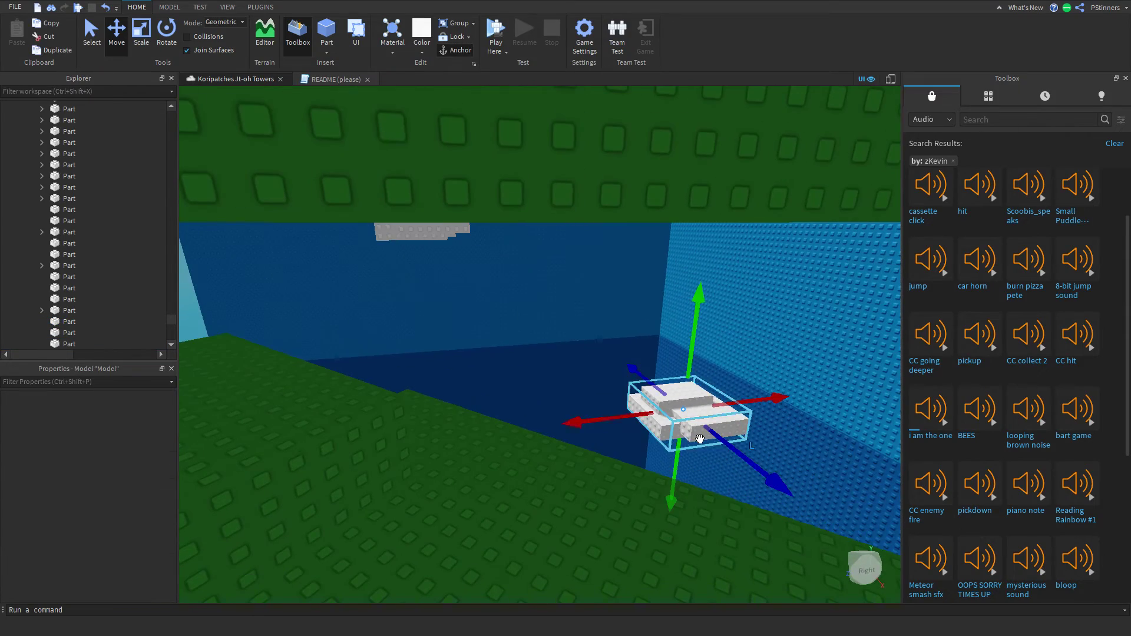
{"action": "scroll", "coordinate": [708, 448], "scroll_direction": "down", "scroll_amount": 3}
{"action": "left_click_drag", "start_coordinate": [703, 418], "coordinate": [633, 398]}
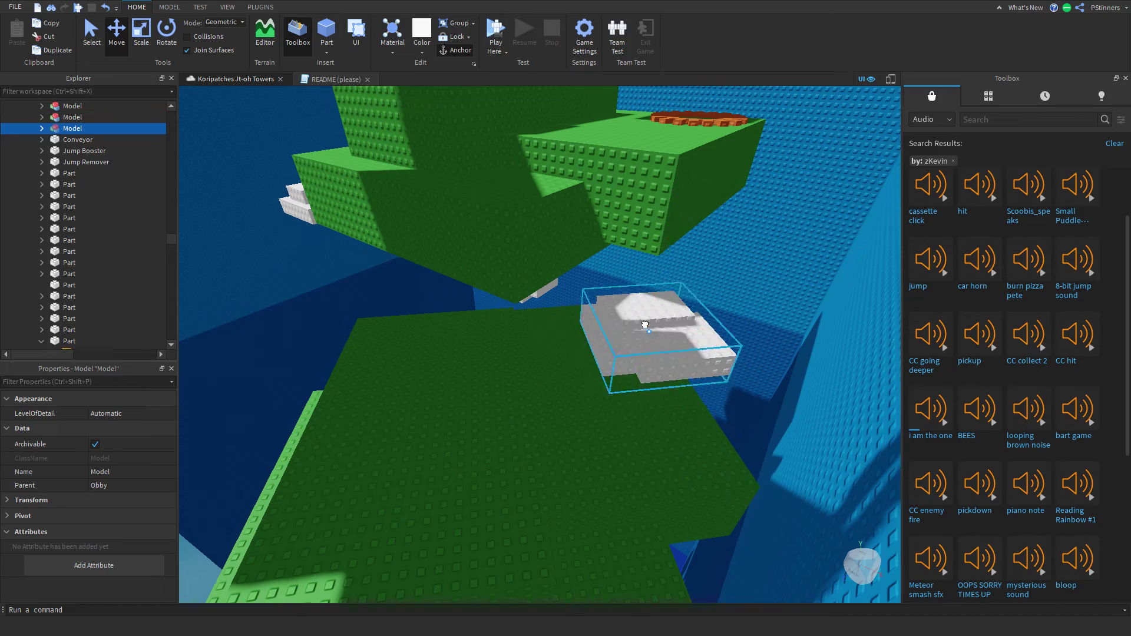
{"action": "scroll", "coordinate": [640, 309], "scroll_direction": "down", "scroll_amount": 3}
{"action": "left_click_drag", "start_coordinate": [645, 325], "coordinate": [575, 421]}
{"action": "scroll", "coordinate": [600, 399], "scroll_direction": "up", "scroll_amount": 3}
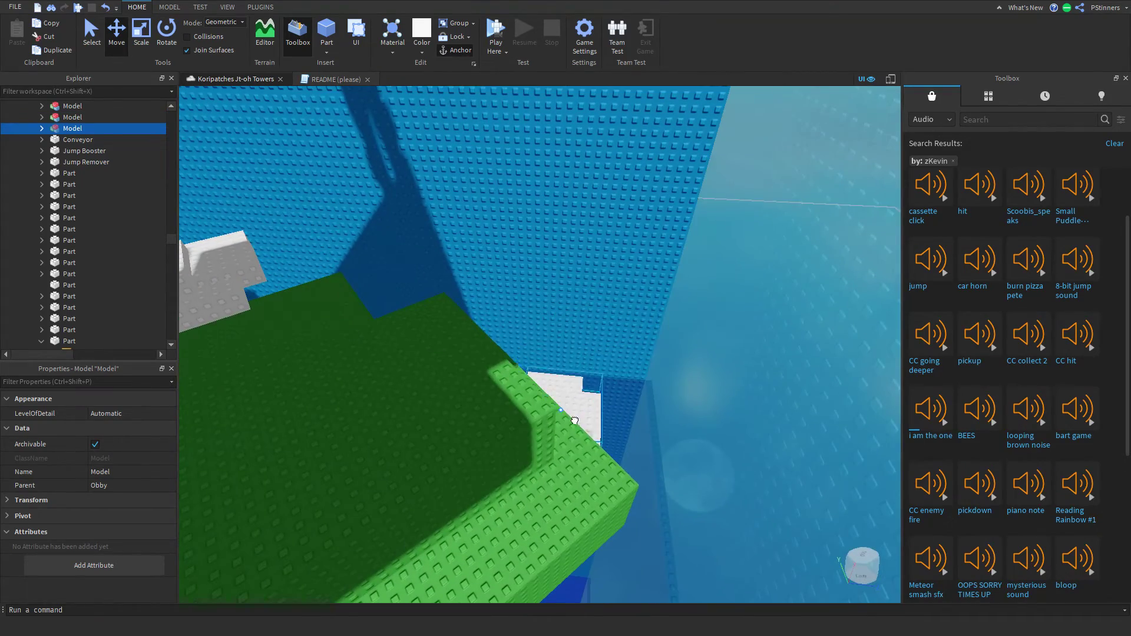
{"action": "middle_click_drag", "start_coordinate": [538, 346], "coordinate": [536, 264]}
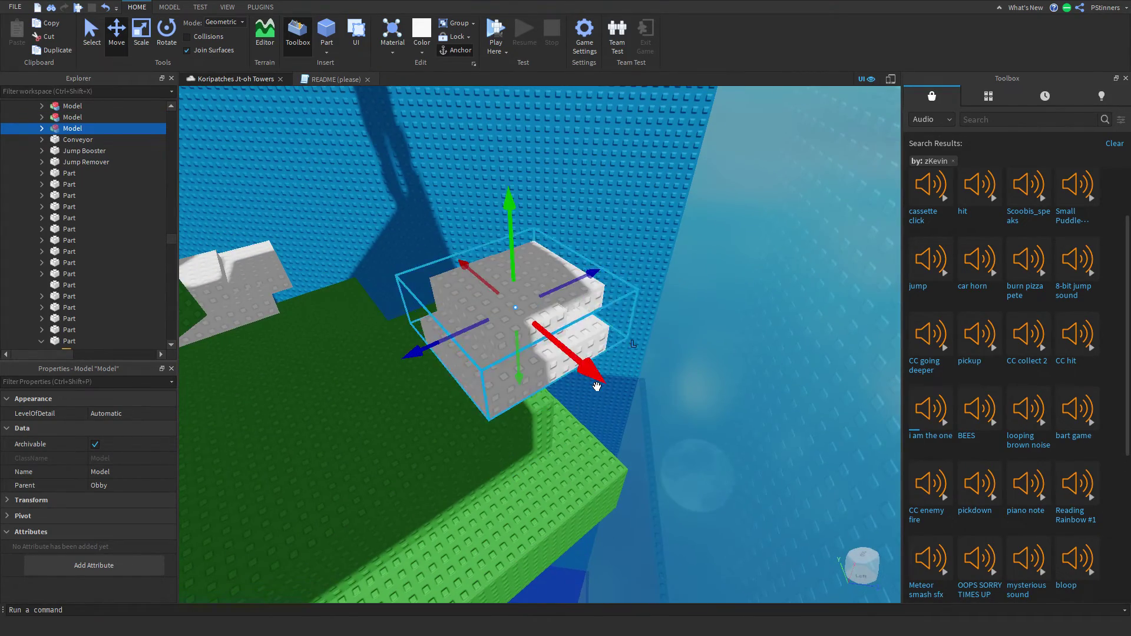
{"action": "left_click", "coordinate": [765, 374]}
{"action": "right_click_drag", "start_coordinate": [764, 373], "coordinate": [766, 375]}
{"action": "scroll", "coordinate": [766, 375], "scroll_direction": "down", "scroll_amount": 4}
{"action": "left_click", "coordinate": [686, 408]}
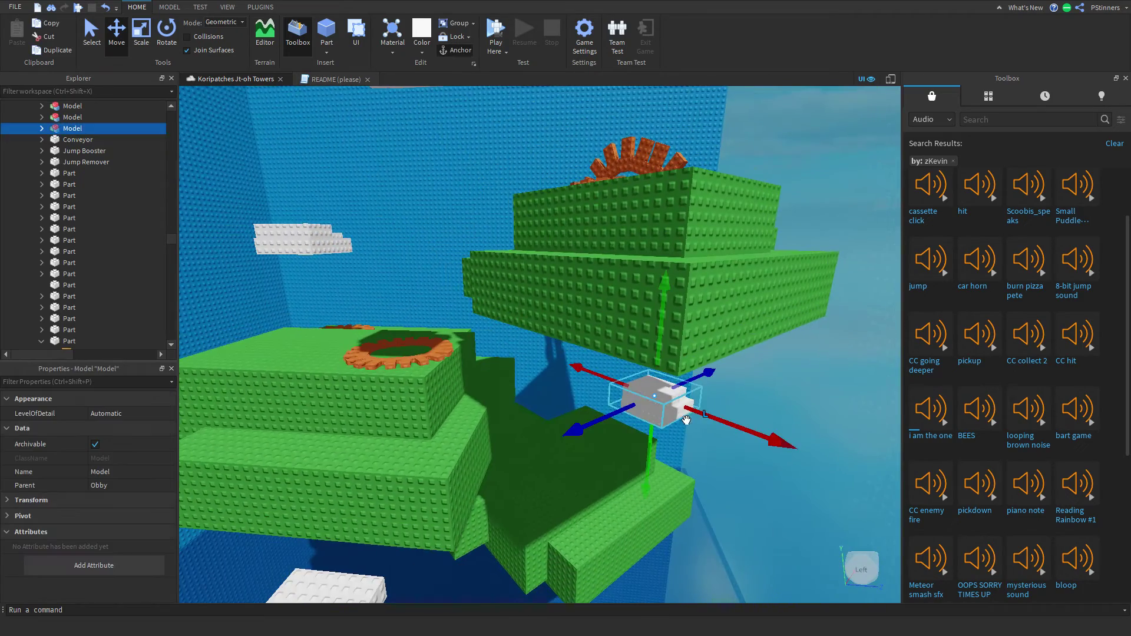
Duplicate that white model and place the copy between the lowest green cluster and the underside of the upper one
{"action": "key", "text": "ctrl+d"}
{"action": "left_click_drag", "start_coordinate": [683, 413], "coordinate": [622, 419]}
{"action": "right_click_drag", "start_coordinate": [623, 421], "coordinate": [624, 442]}
{"action": "key", "text": "w"}
{"action": "key", "text": "a"}
{"action": "key", "text": "d"}
{"action": "left_click_drag", "start_coordinate": [622, 419], "coordinate": [524, 376]}
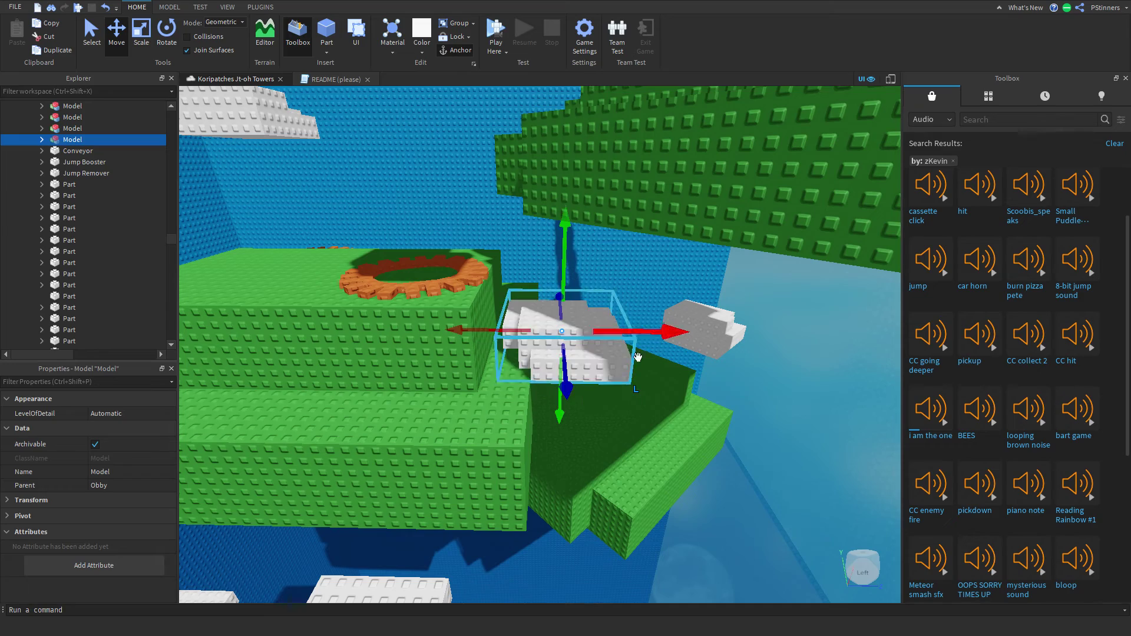
{"action": "left_click_drag", "start_coordinate": [615, 301], "coordinate": [581, 203]}
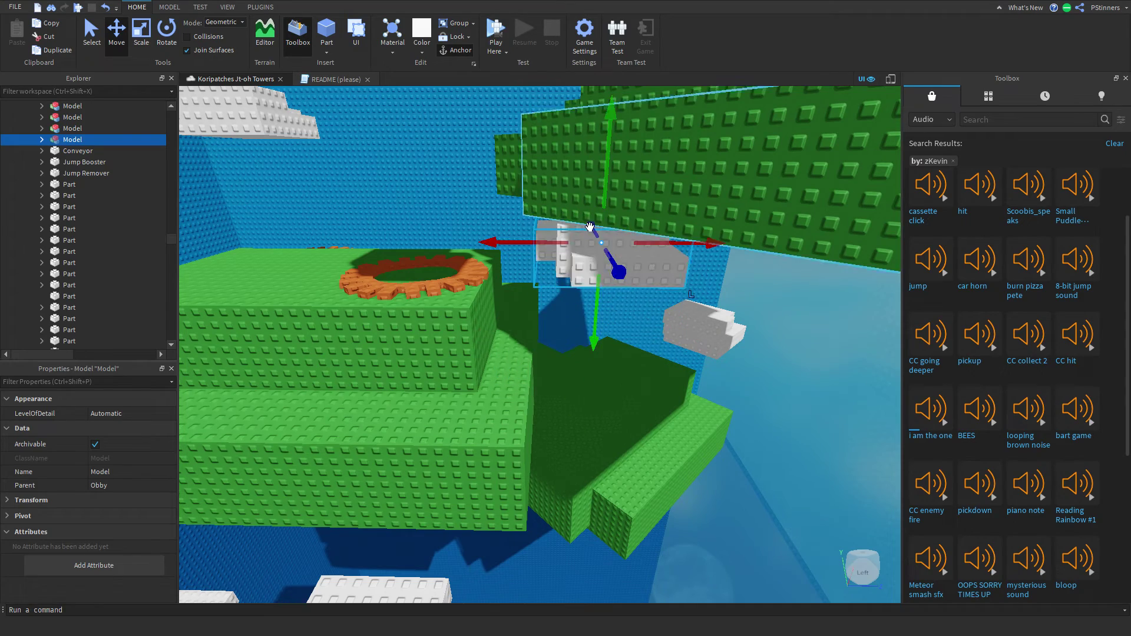
{"action": "left_click_drag", "start_coordinate": [598, 333], "coordinate": [598, 348]}
Examine the placement of the white models around and beneath the upper green cluster from several angles
{"action": "left_click", "coordinate": [669, 376]}
{"action": "key", "text": "w"}
{"action": "right_click_drag", "start_coordinate": [669, 376], "coordinate": [670, 378]}
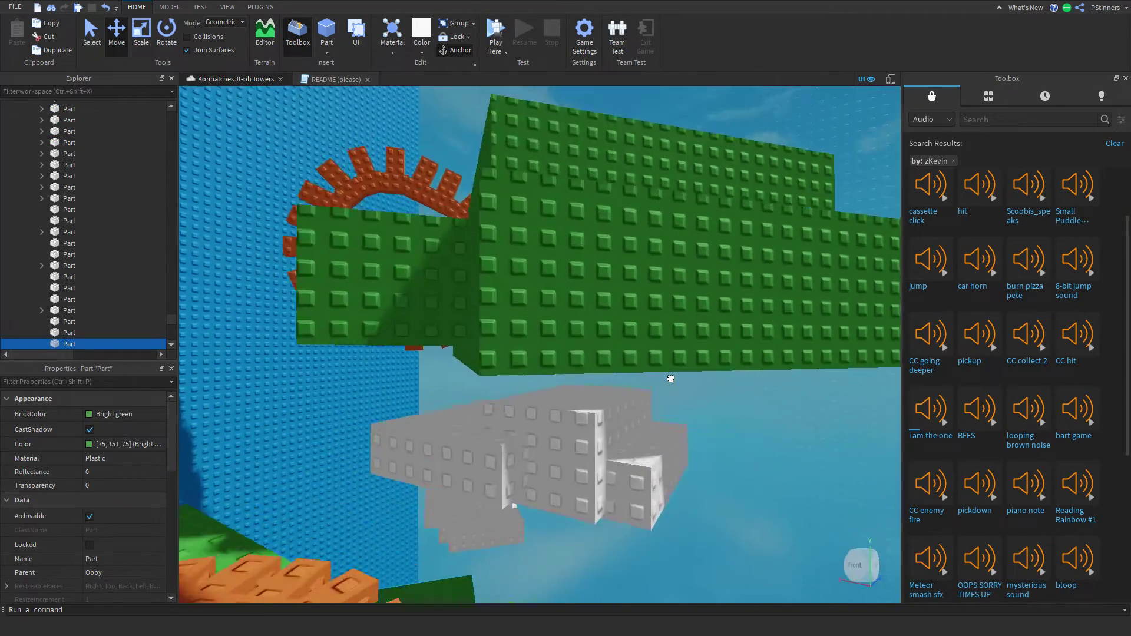
{"action": "left_click", "coordinate": [765, 515]}
{"action": "right_click_drag", "start_coordinate": [762, 416], "coordinate": [762, 419]}
{"action": "key", "text": "s"}
{"action": "left_click", "coordinate": [763, 417]}
{"action": "right_click_drag", "start_coordinate": [719, 352], "coordinate": [719, 354]}
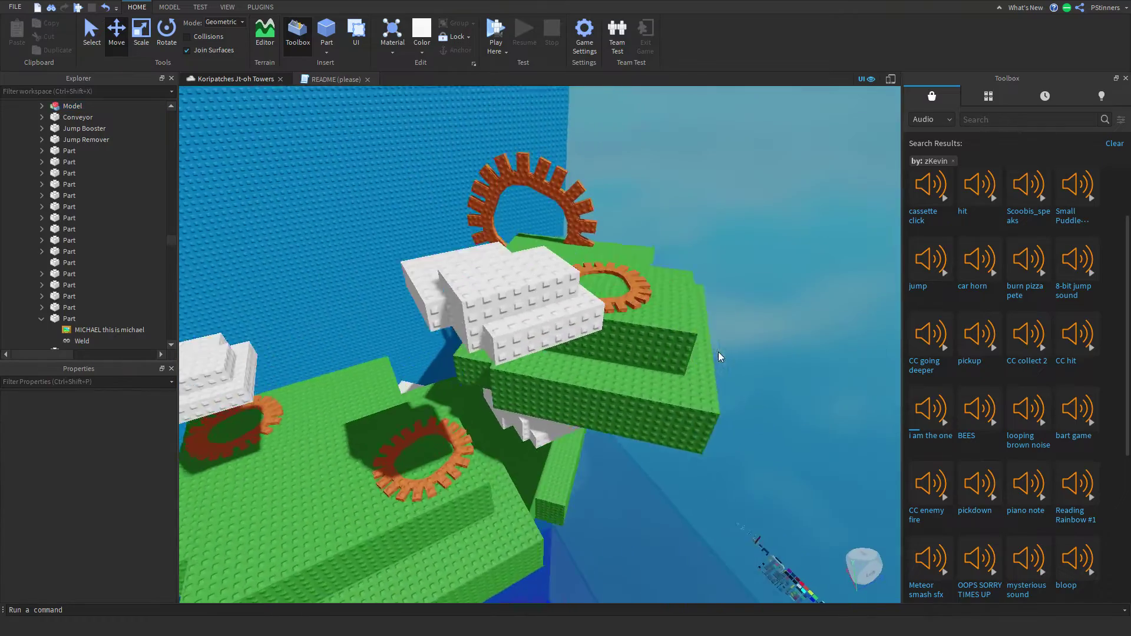
{"action": "key", "text": "w"}
{"action": "left_click", "coordinate": [738, 391]}
{"action": "right_click_drag", "start_coordinate": [738, 391], "coordinate": [738, 391]}
{"action": "right_click_drag", "start_coordinate": [572, 518], "coordinate": [788, 429]}
Place another white block model beside the first green cluster's outer edge and adjust its height
{"action": "left_click", "coordinate": [670, 519]}
{"action": "left_click_drag", "start_coordinate": [532, 388], "coordinate": [439, 390]}
{"action": "key", "text": "f"}
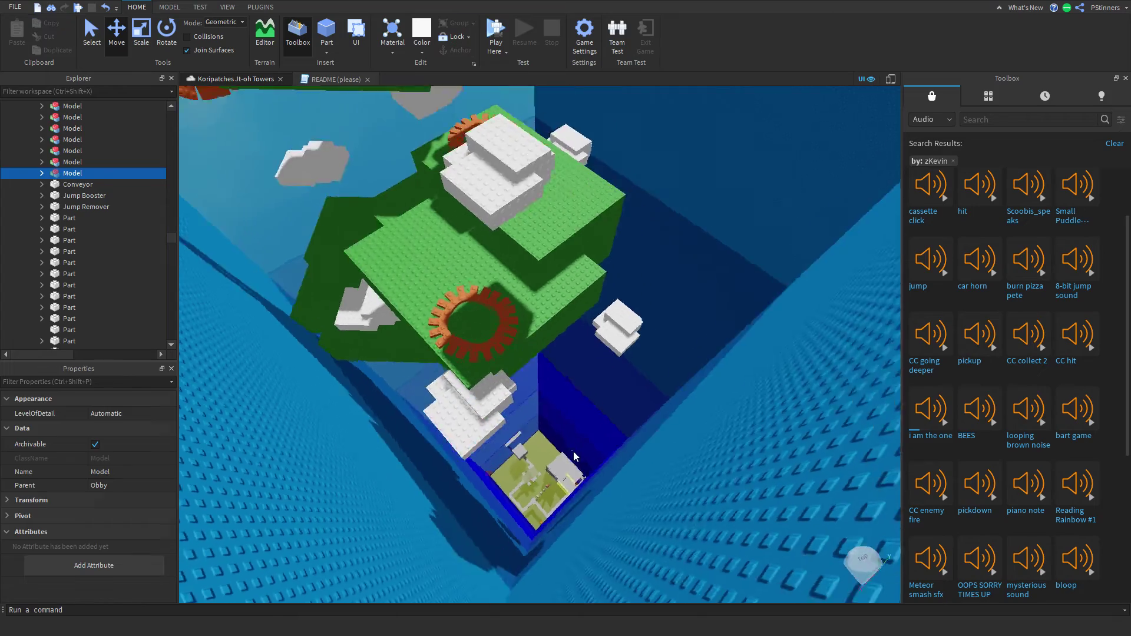
{"action": "key", "text": "d"}
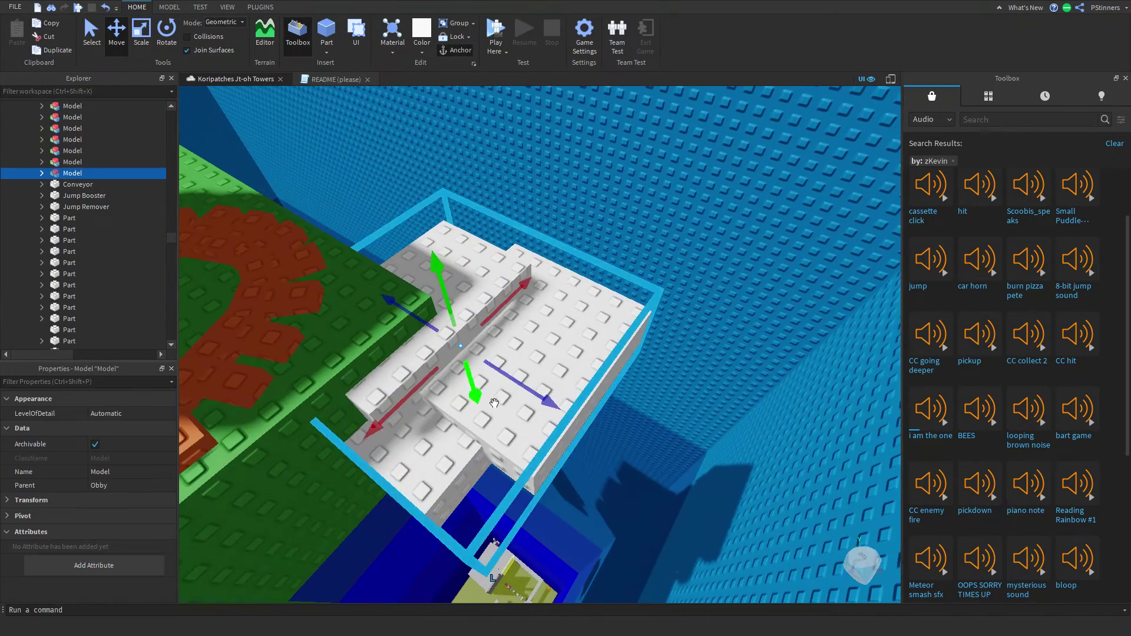
{"action": "left_click_drag", "start_coordinate": [475, 392], "coordinate": [475, 410]}
{"action": "scroll", "coordinate": [572, 419], "scroll_direction": "down", "scroll_amount": 4}
Add another copy of the white block model below the upper green cluster's outer side
{"action": "left_click_drag", "start_coordinate": [694, 266], "coordinate": [633, 208]}
{"action": "scroll", "coordinate": [697, 249], "scroll_direction": "up", "scroll_amount": 1}
{"action": "left_click", "coordinate": [620, 263]}
{"action": "right_click_drag", "start_coordinate": [620, 263], "coordinate": [620, 263]}
{"action": "key", "text": "s"}
{"action": "key", "text": "a"}
{"action": "key", "text": "d"}
{"action": "left_click_drag", "start_coordinate": [483, 418], "coordinate": [518, 392]}
{"action": "scroll", "coordinate": [518, 393], "scroll_direction": "up", "scroll_amount": 3}
{"action": "right_click_drag", "start_coordinate": [518, 392], "coordinate": [518, 392]}
{"action": "left_click_drag", "start_coordinate": [518, 392], "coordinate": [505, 412]}
{"action": "right_click_drag", "start_coordinate": [518, 391], "coordinate": [505, 412]}
{"action": "left_click_drag", "start_coordinate": [505, 412], "coordinate": [486, 459]}
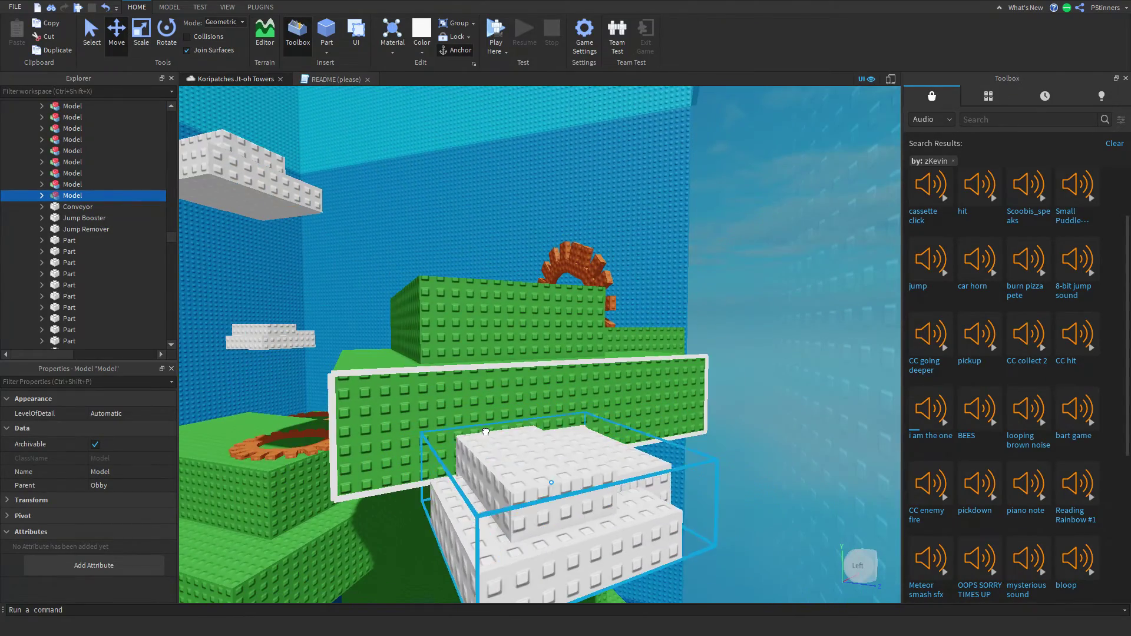
Shift the new white copy along the upper cluster's outer side toward the first green cluster
{"action": "middle_click_drag", "start_coordinate": [539, 479], "coordinate": [609, 470]}
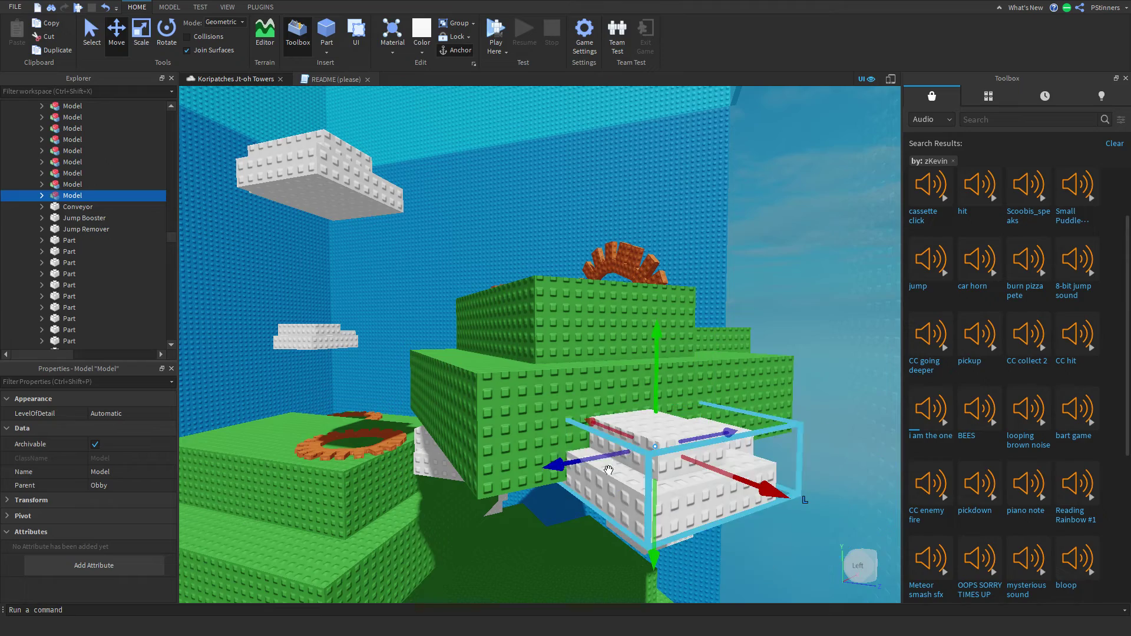
{"action": "left_click_drag", "start_coordinate": [619, 456], "coordinate": [593, 425]}
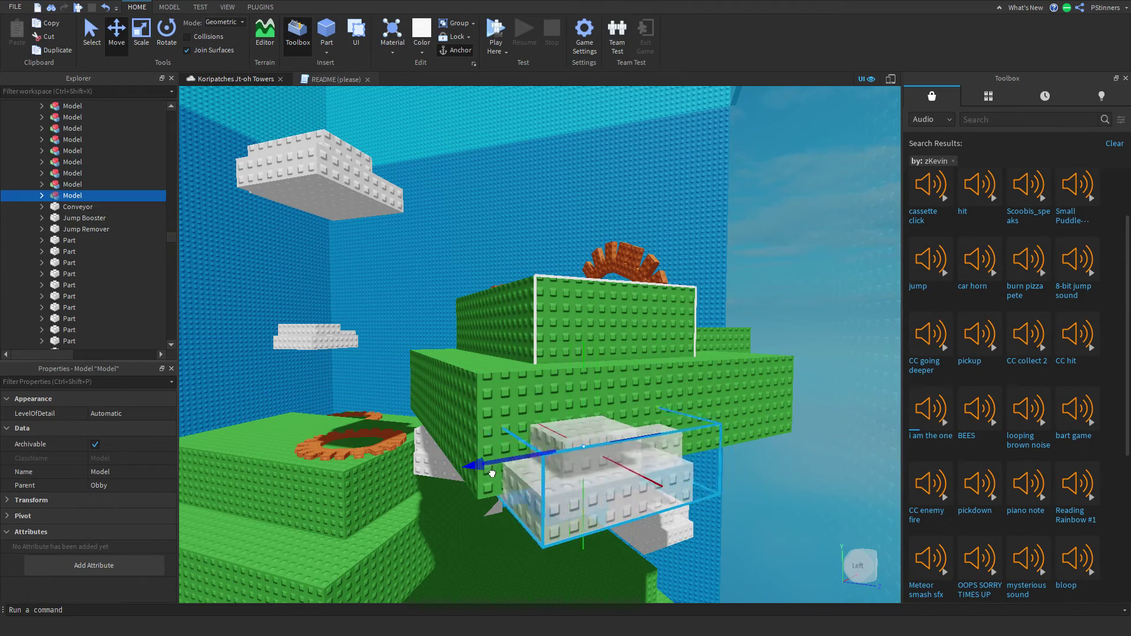
{"action": "left_click_drag", "start_coordinate": [492, 473], "coordinate": [409, 488]}
Clear the selection and examine the full arrangement of green clusters and white models from farther away
{"action": "scroll", "coordinate": [741, 414], "scroll_direction": "down", "scroll_amount": 3}
{"action": "left_click", "coordinate": [742, 415]}
{"action": "right_click_drag", "start_coordinate": [742, 414], "coordinate": [790, 399]}
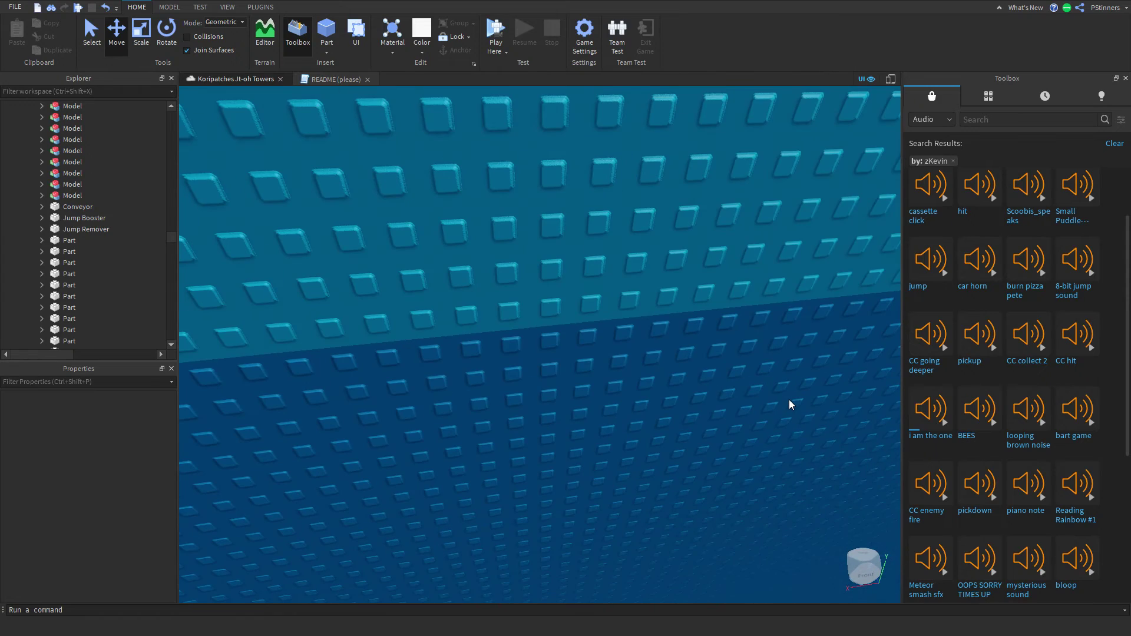
{"action": "key", "text": "q"}
{"action": "scroll", "coordinate": [789, 405], "scroll_direction": "down", "scroll_amount": 5}
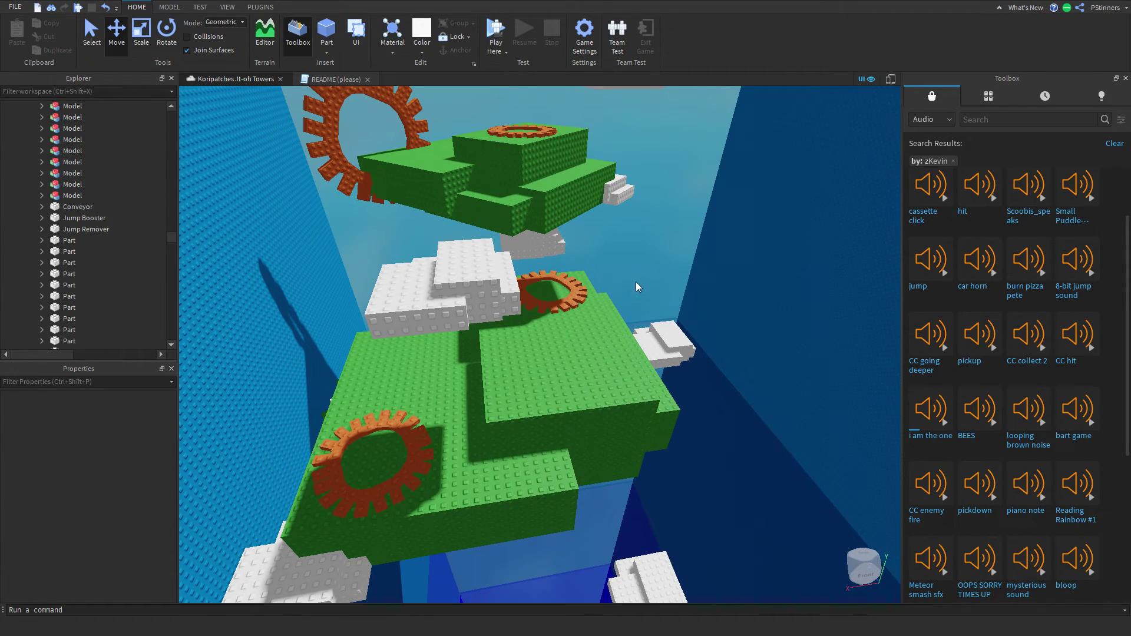
{"action": "right_click_drag", "start_coordinate": [636, 283], "coordinate": [579, 256]}
{"action": "scroll", "coordinate": [634, 298], "scroll_direction": "down", "scroll_amount": 4}
Fly the camera down the tower and examine the green clusters from underneath
{"action": "key", "text": "w"}
{"action": "key", "text": "w"}
{"action": "key", "text": "w"}
{"action": "key", "text": "w"}
{"action": "key", "text": "a"}
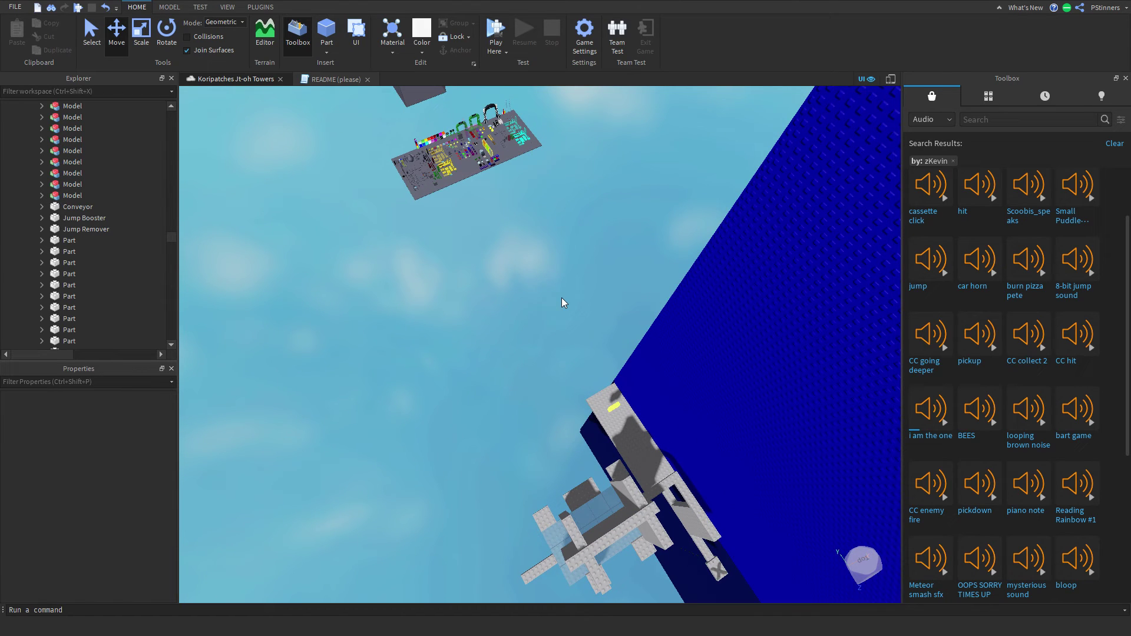
{"action": "right_click_drag", "start_coordinate": [429, 346], "coordinate": [429, 346]}
{"action": "key", "text": "w"}
{"action": "key", "text": "w"}
{"action": "key", "text": "w"}
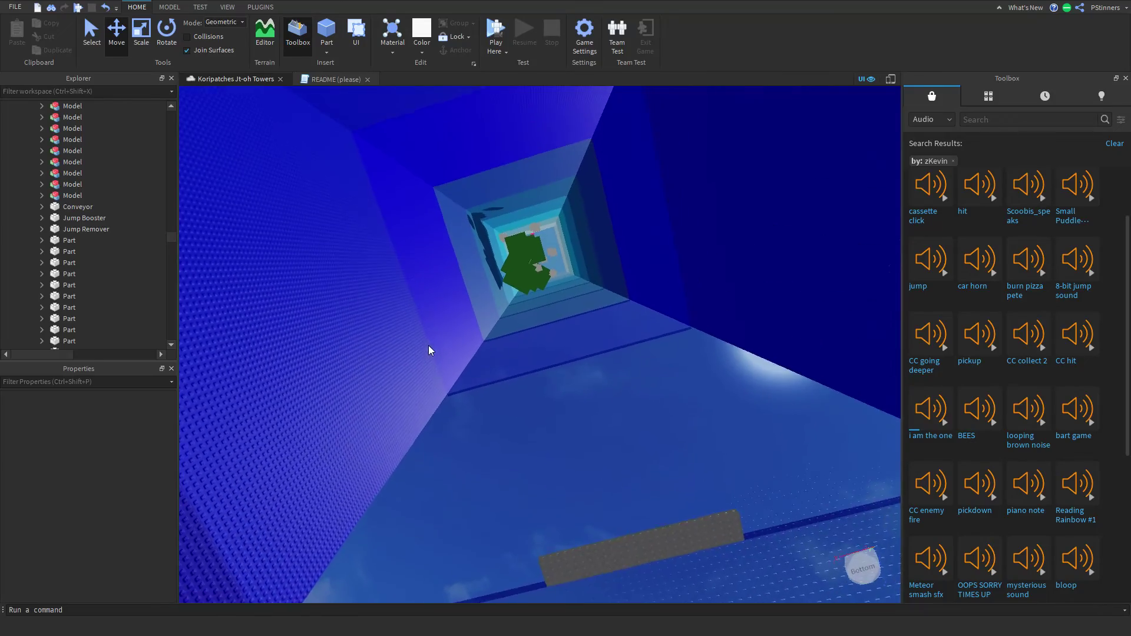
Select pieces of the green clusters from below, focus on them and inspect their undersides and surroundings
{"action": "left_click", "coordinate": [518, 298]}
{"action": "left_click", "coordinate": [513, 266], "text": "ctrl"}
{"action": "key", "text": "f"}
{"action": "key", "text": "s"}
{"action": "key", "text": "d"}
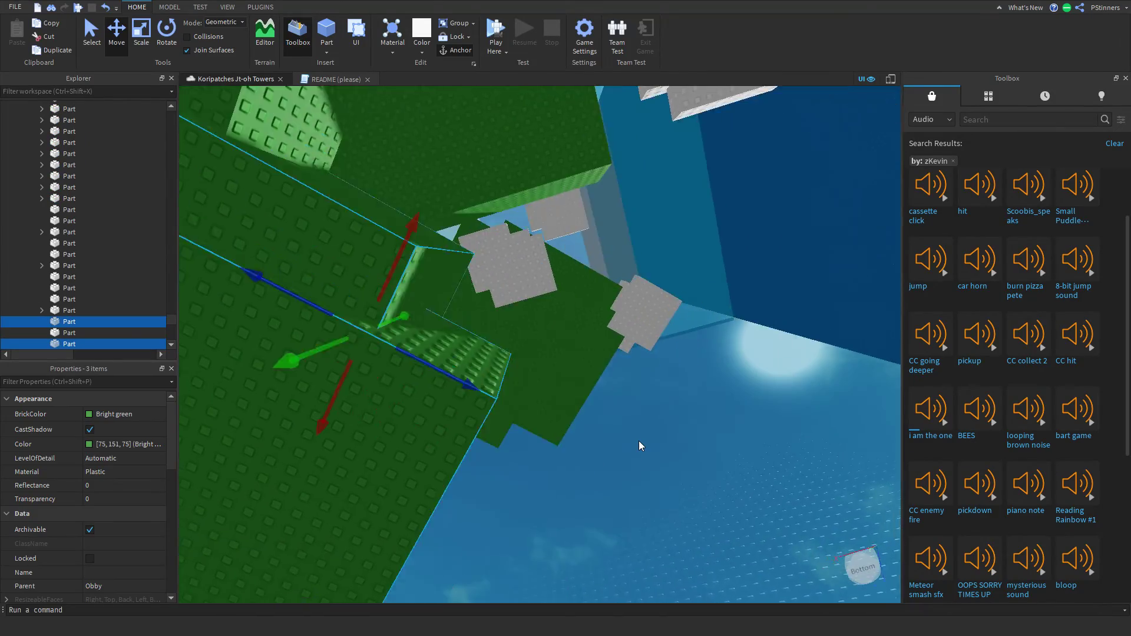
{"action": "left_click", "coordinate": [639, 440]}
{"action": "key", "text": "w"}
{"action": "right_click_drag", "start_coordinate": [639, 439], "coordinate": [639, 440]}
{"action": "key", "text": "s"}
{"action": "key", "text": "w"}
Inspect the flat gear ring on the upper green cluster up close, and review the whole arrangement from above
{"action": "left_click", "coordinate": [578, 363]}
{"action": "scroll", "coordinate": [578, 363], "scroll_direction": "up", "scroll_amount": 3}
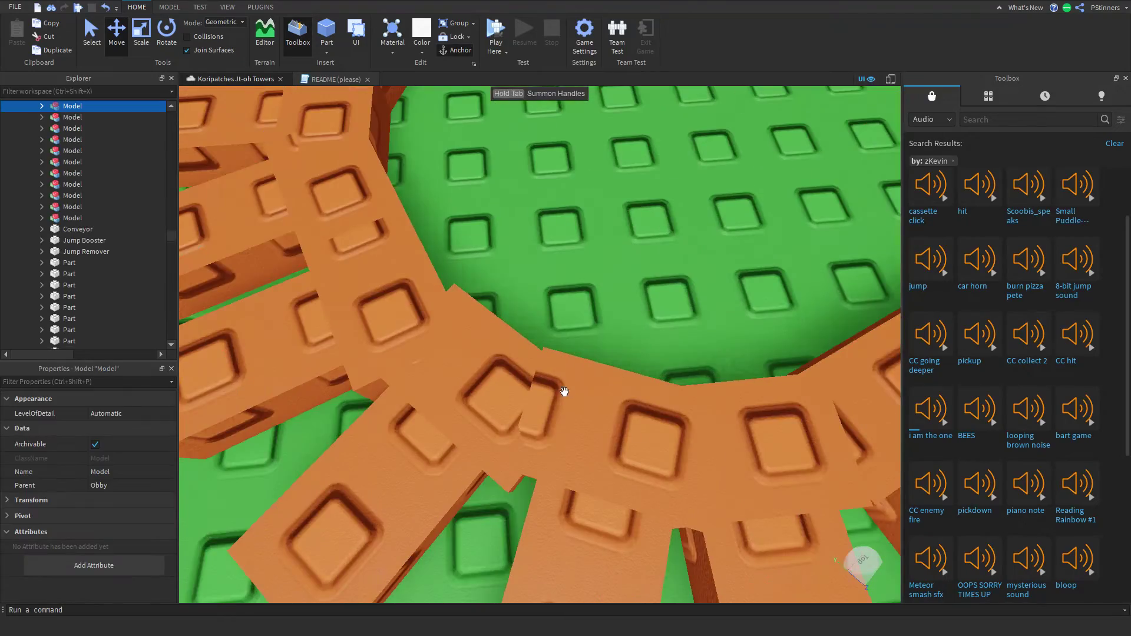
{"action": "scroll", "coordinate": [570, 316], "scroll_direction": "up", "scroll_amount": 2}
{"action": "left_click", "coordinate": [569, 317]}
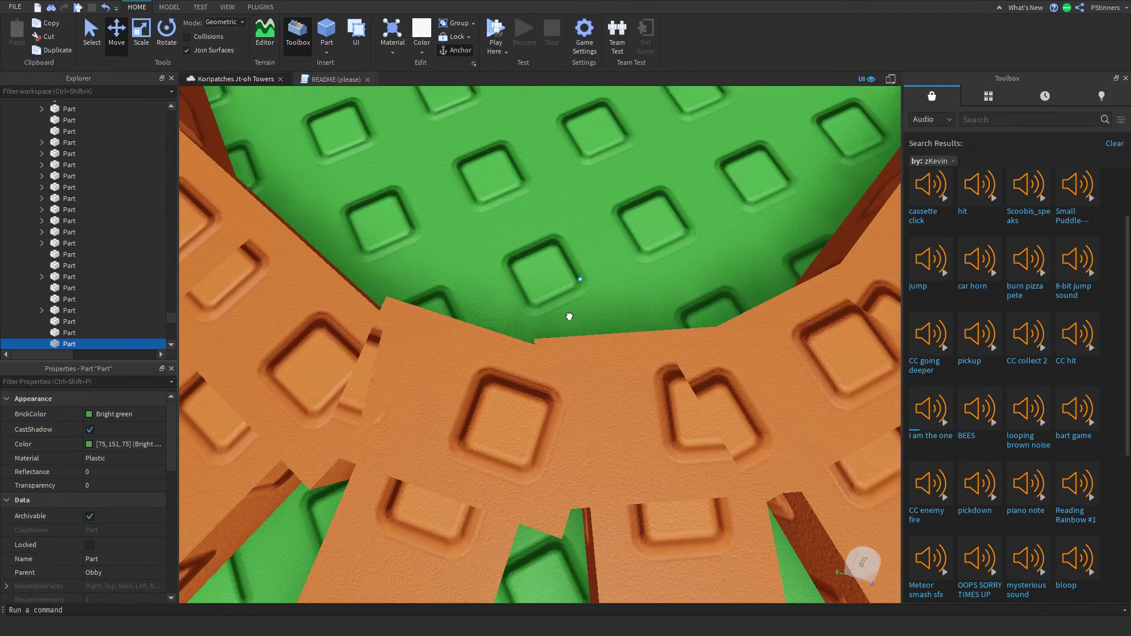
{"action": "scroll", "coordinate": [569, 316], "scroll_direction": "up", "scroll_amount": 4}
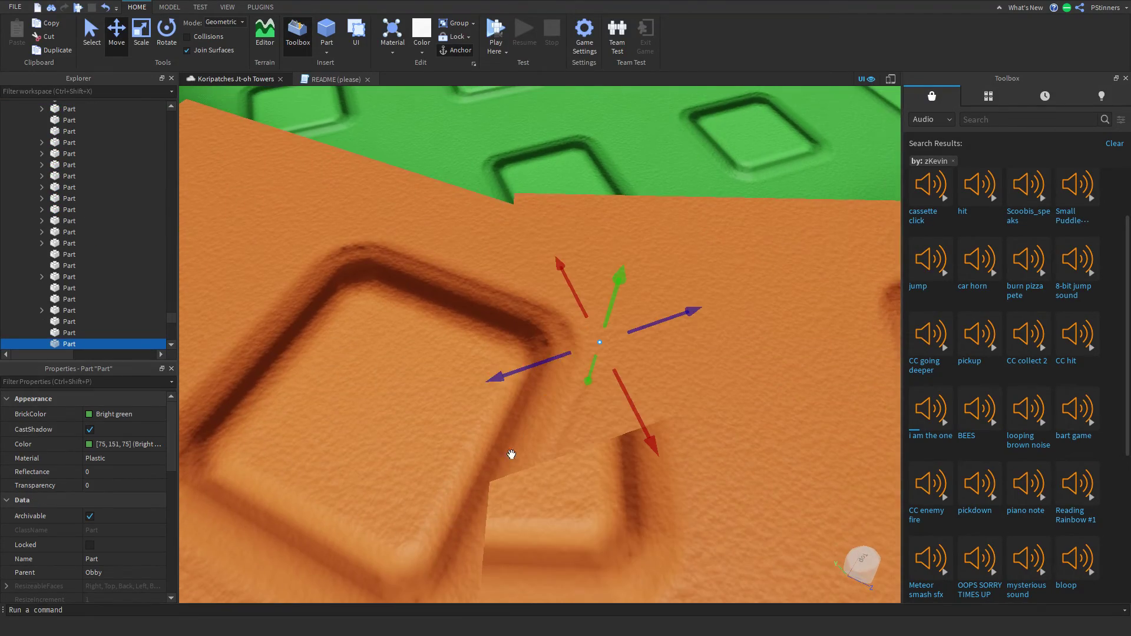
{"action": "scroll", "coordinate": [511, 454], "scroll_direction": "down", "scroll_amount": 10}
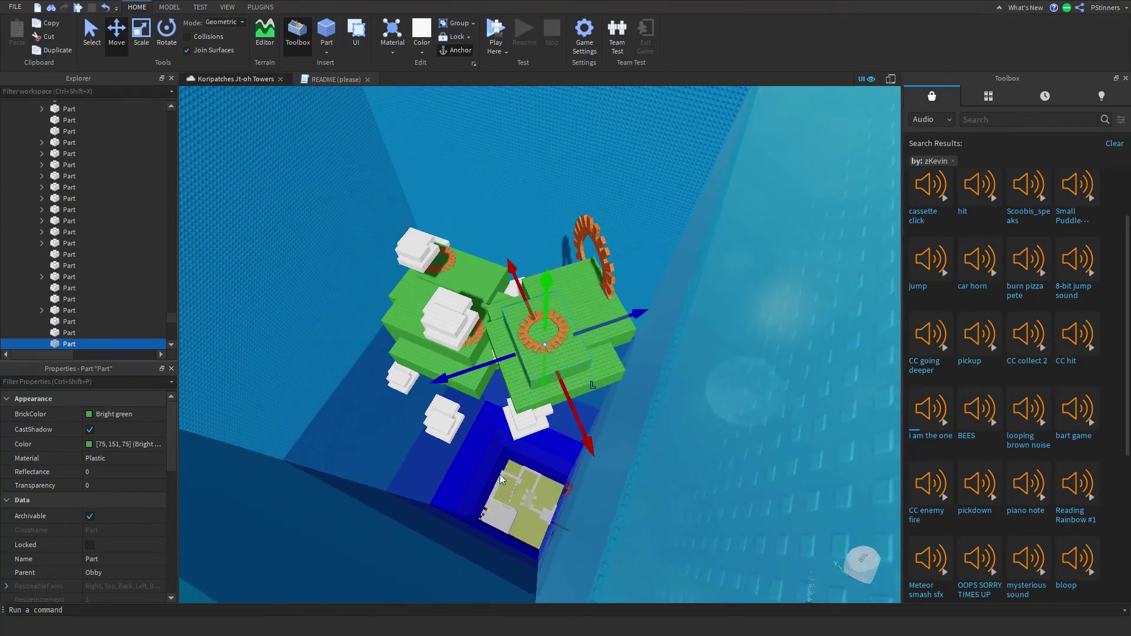
{"action": "scroll", "coordinate": [500, 475], "scroll_direction": "up", "scroll_amount": 8}
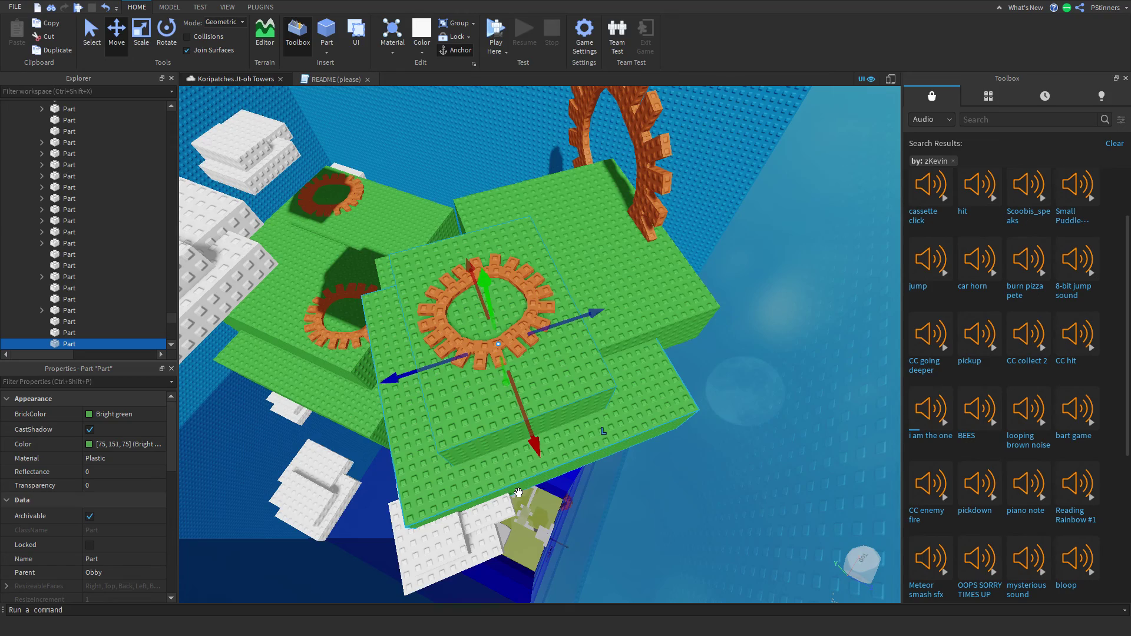
{"action": "scroll", "coordinate": [519, 492], "scroll_direction": "down", "scroll_amount": 8}
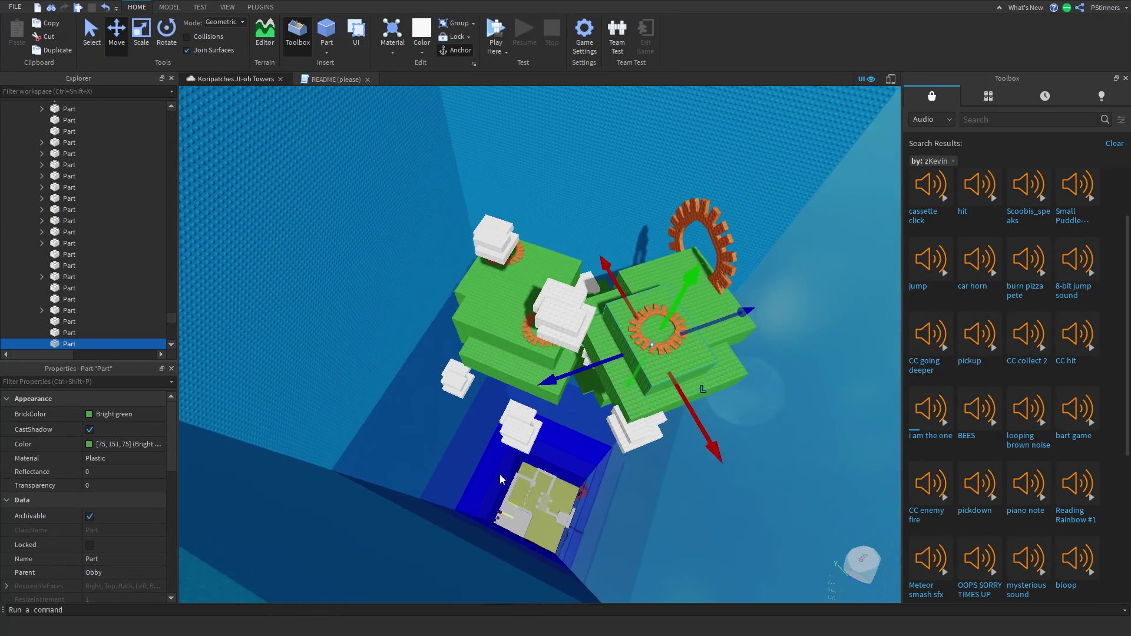
{"action": "left_click", "coordinate": [716, 427]}
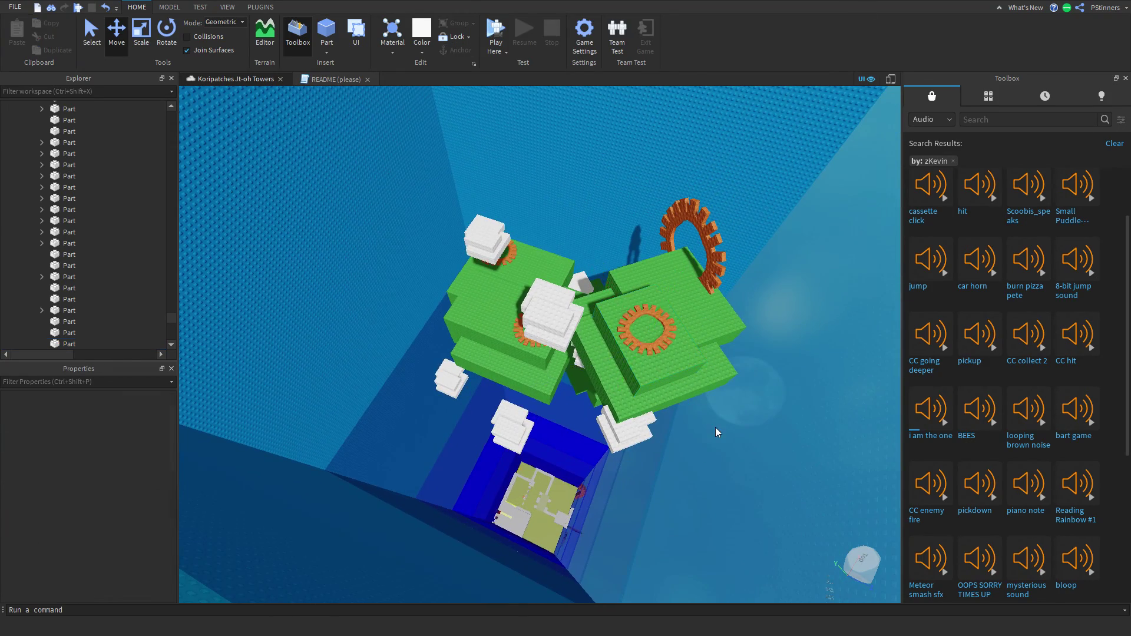
{"action": "right_click_drag", "start_coordinate": [715, 426], "coordinate": [716, 427]}
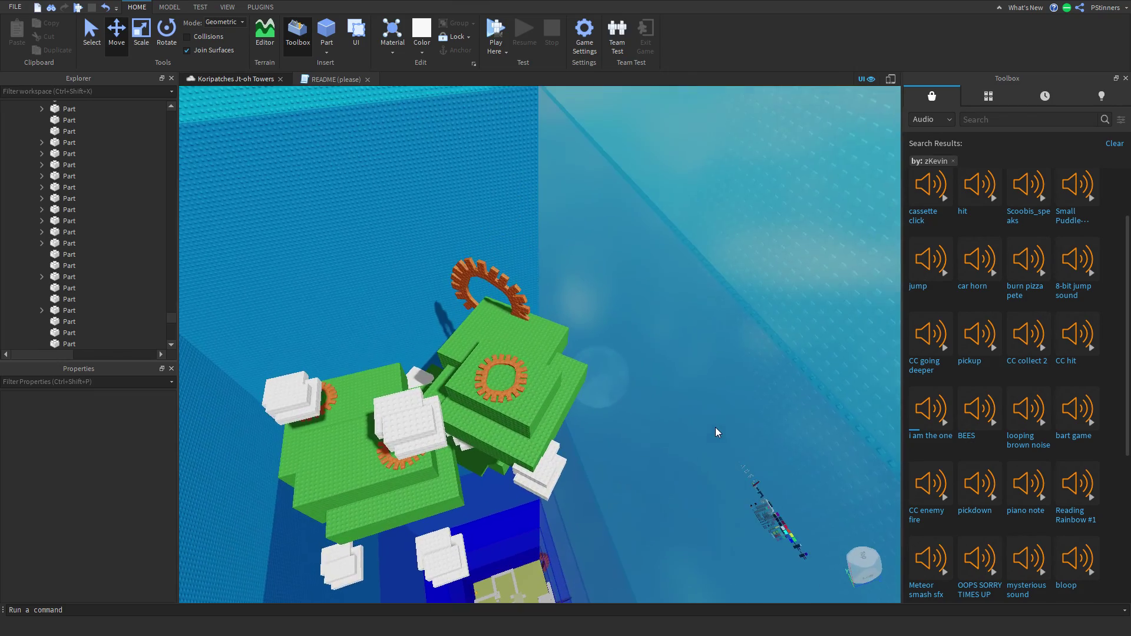